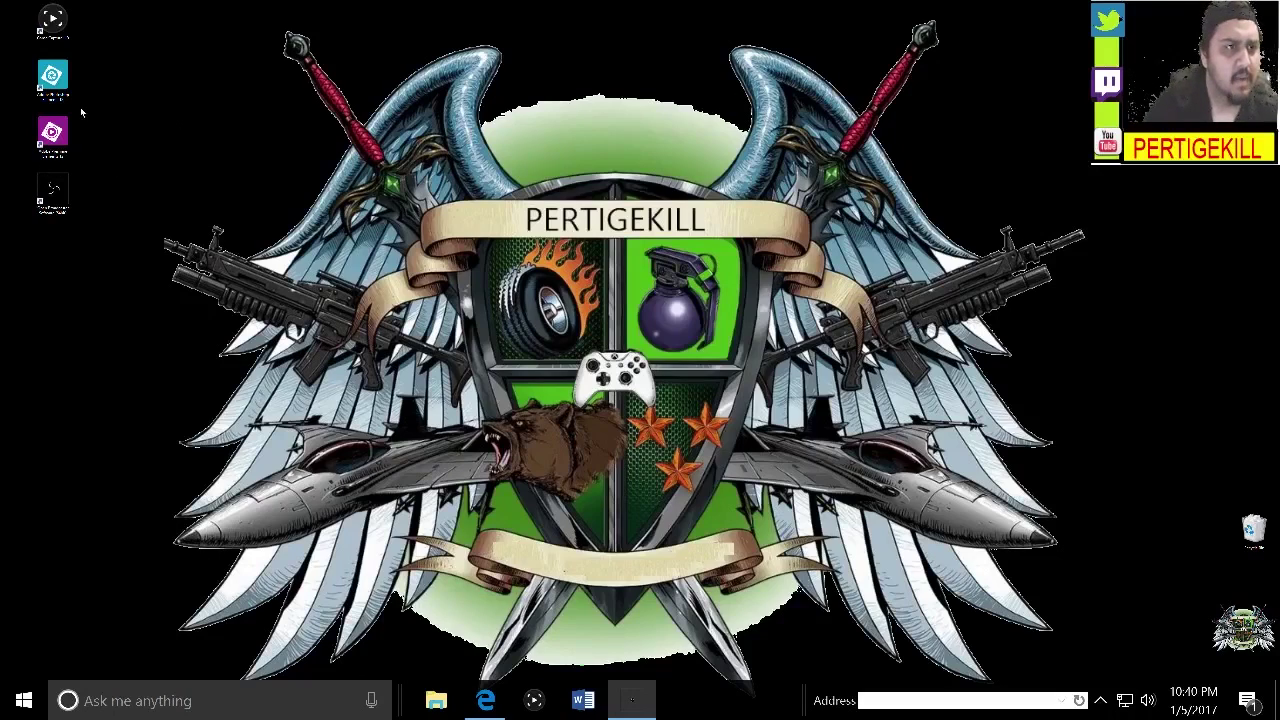
Launch Photoshop Elements 12 from the desktop shortcut and enter its Photo Editor
double_click(57, 90)
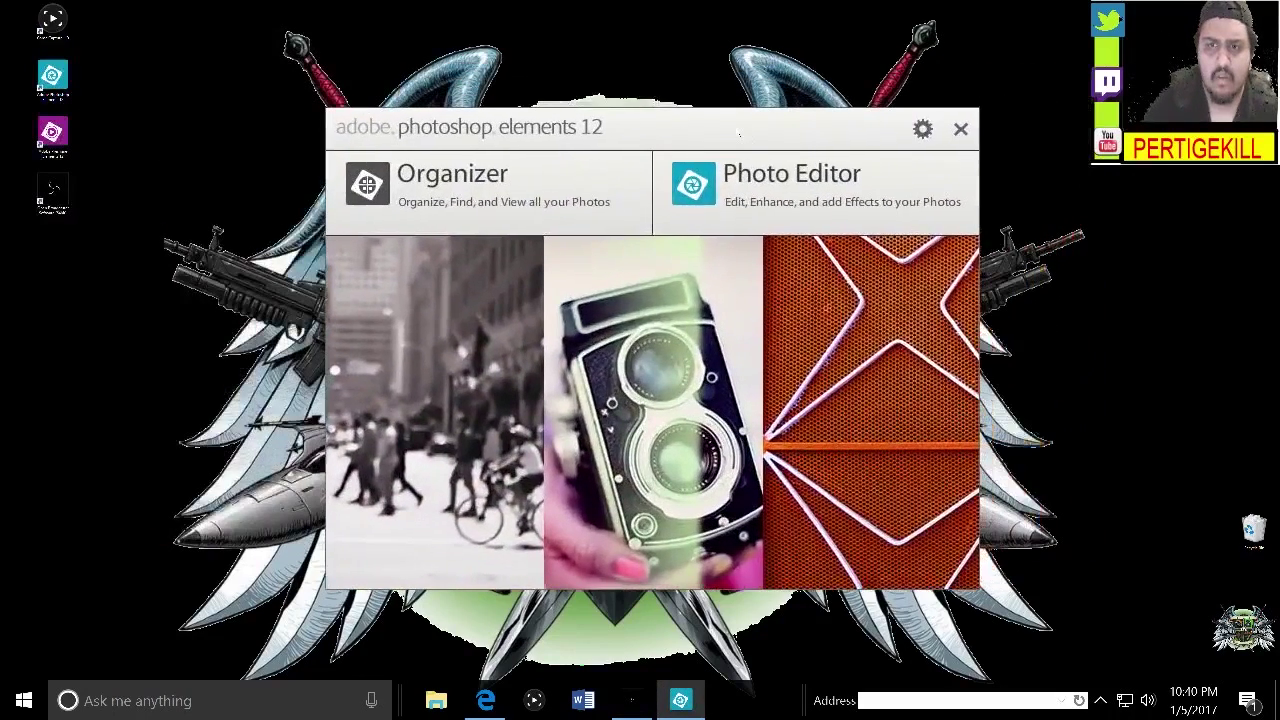
click(766, 201)
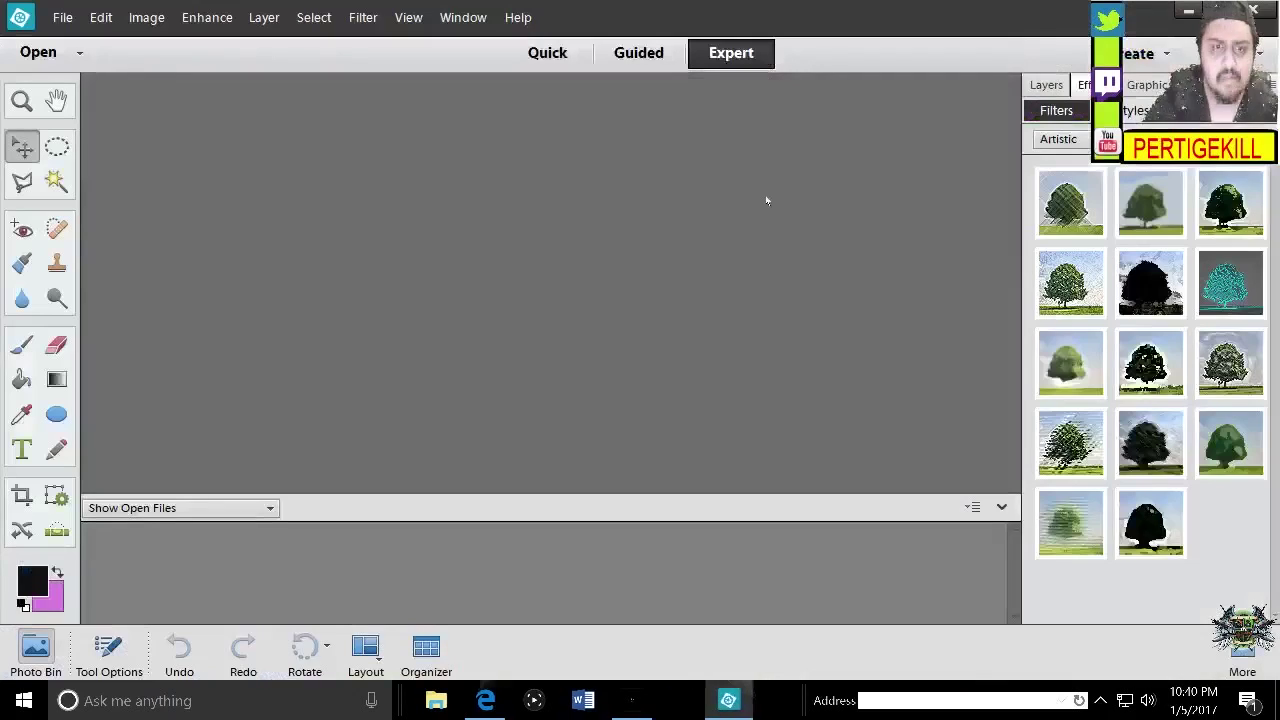
Start a new blank file named 'Youtube Thumbnail Tutorial' at 1280 × 720 pixels
click(62, 17)
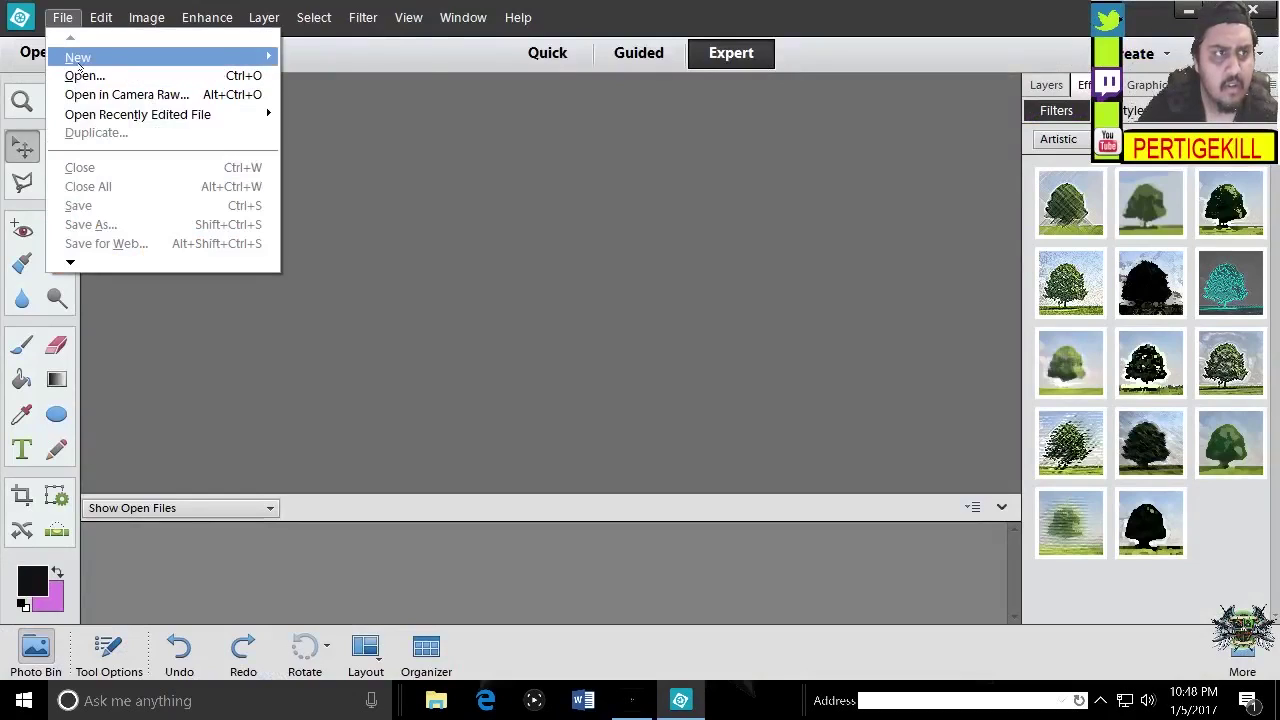
mouse_move(150, 57)
click(328, 57)
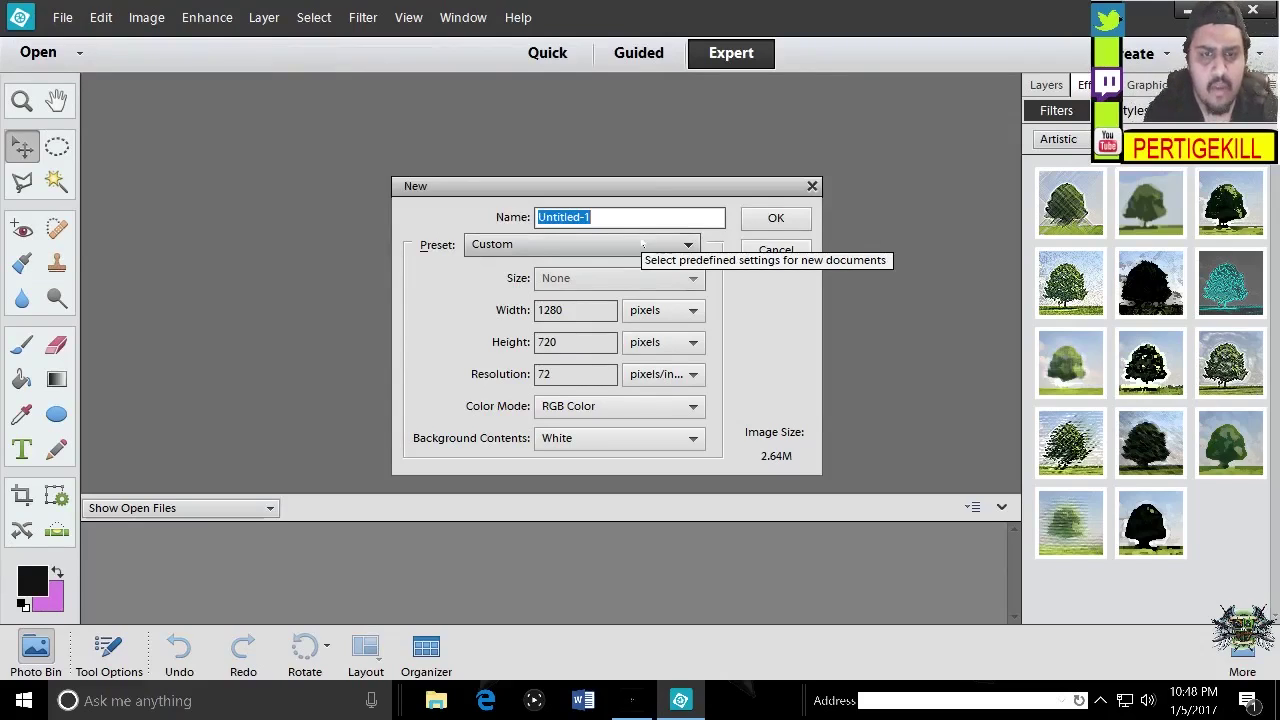
text(Youtbue)
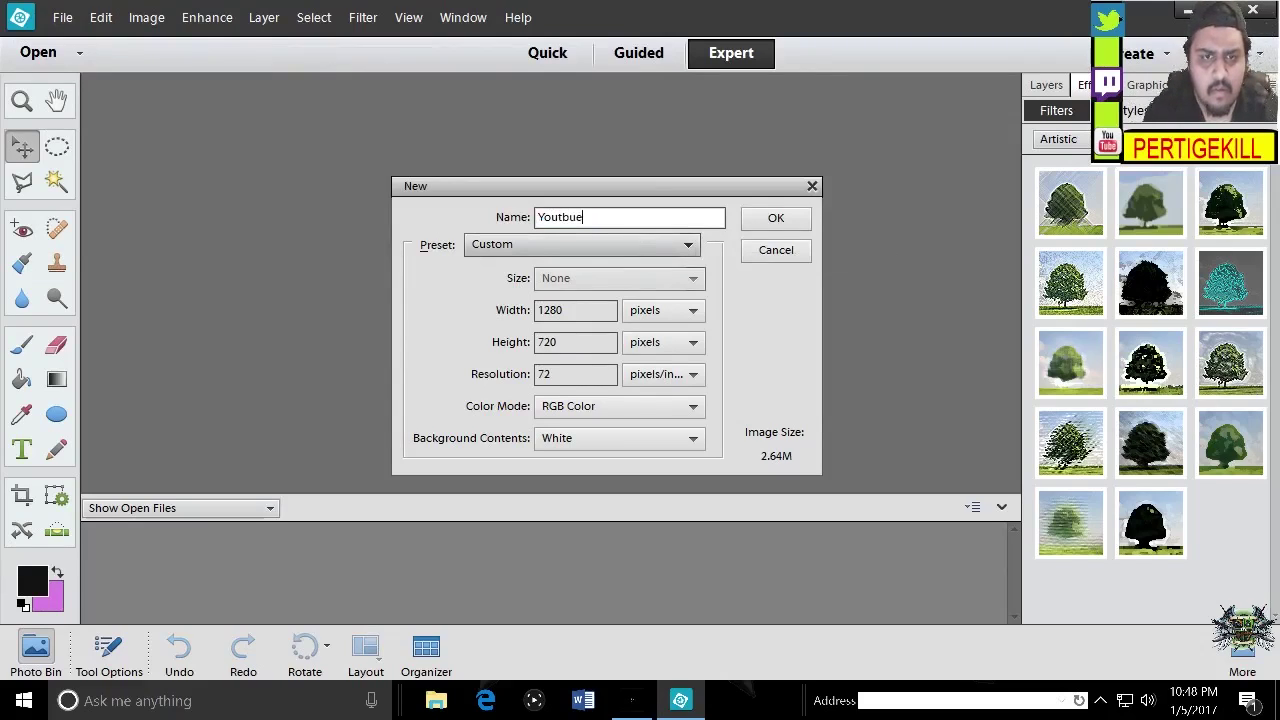
key(BackSpace)
key(BackSpace)
key(BackSpace)
text(ube)
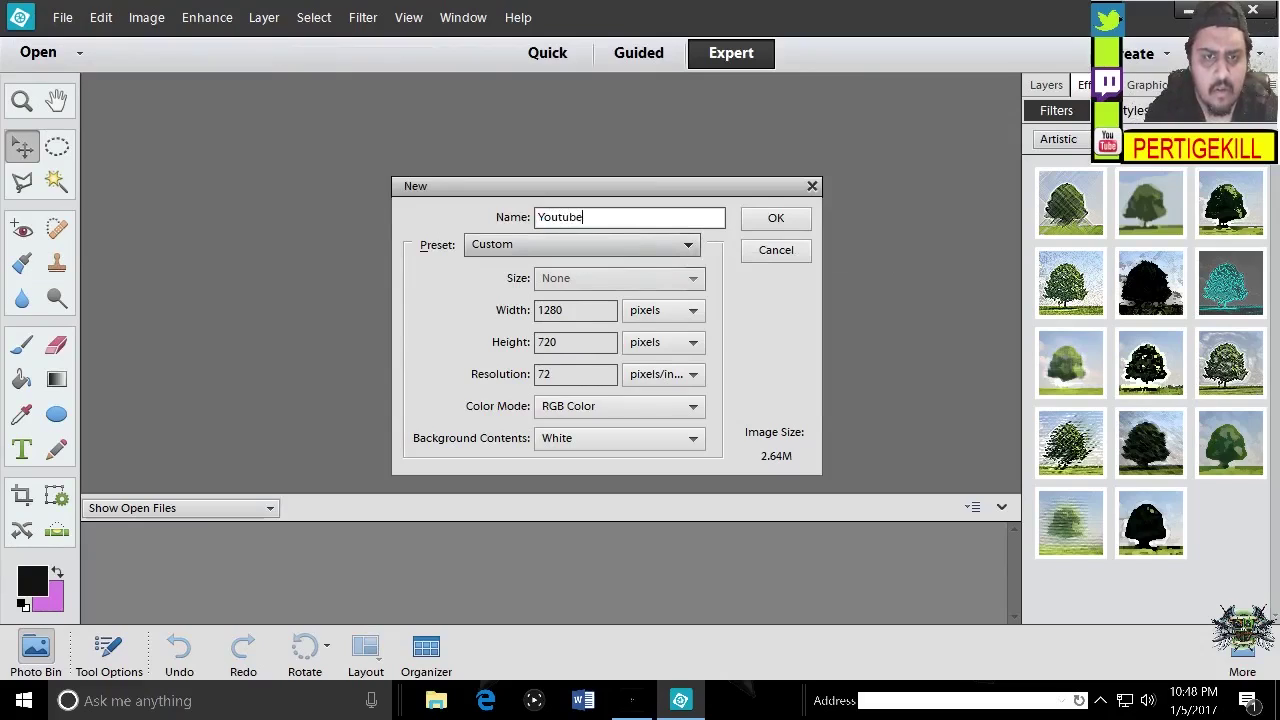
text( Thumb)
text(nail Tu)
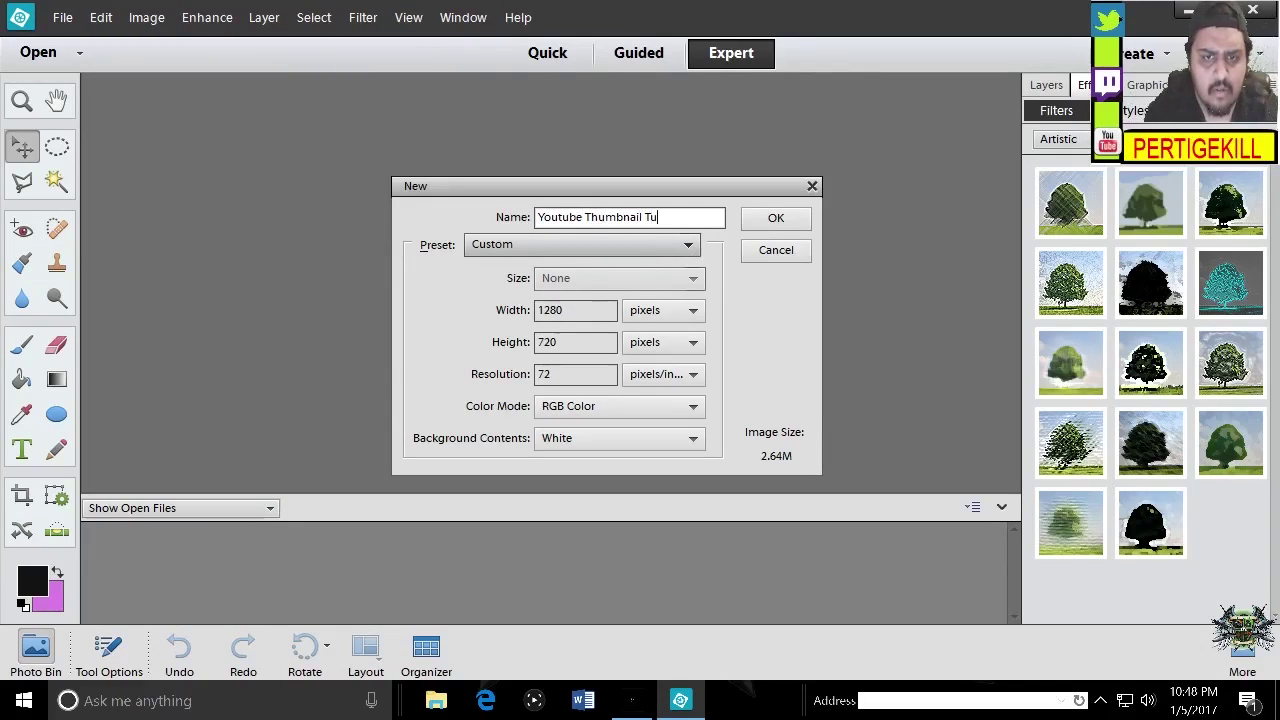
text(torial)
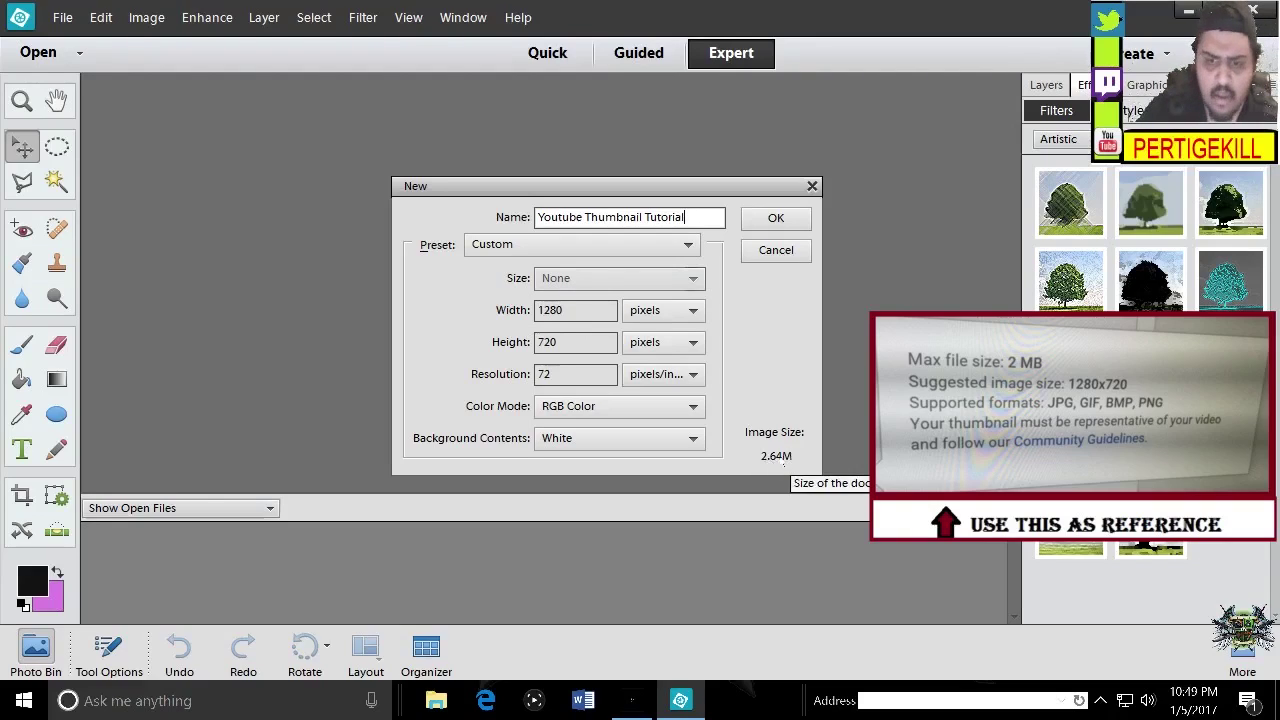
Change the width to 900 px, choose a Transparent background, and create the document
double_click(581, 309)
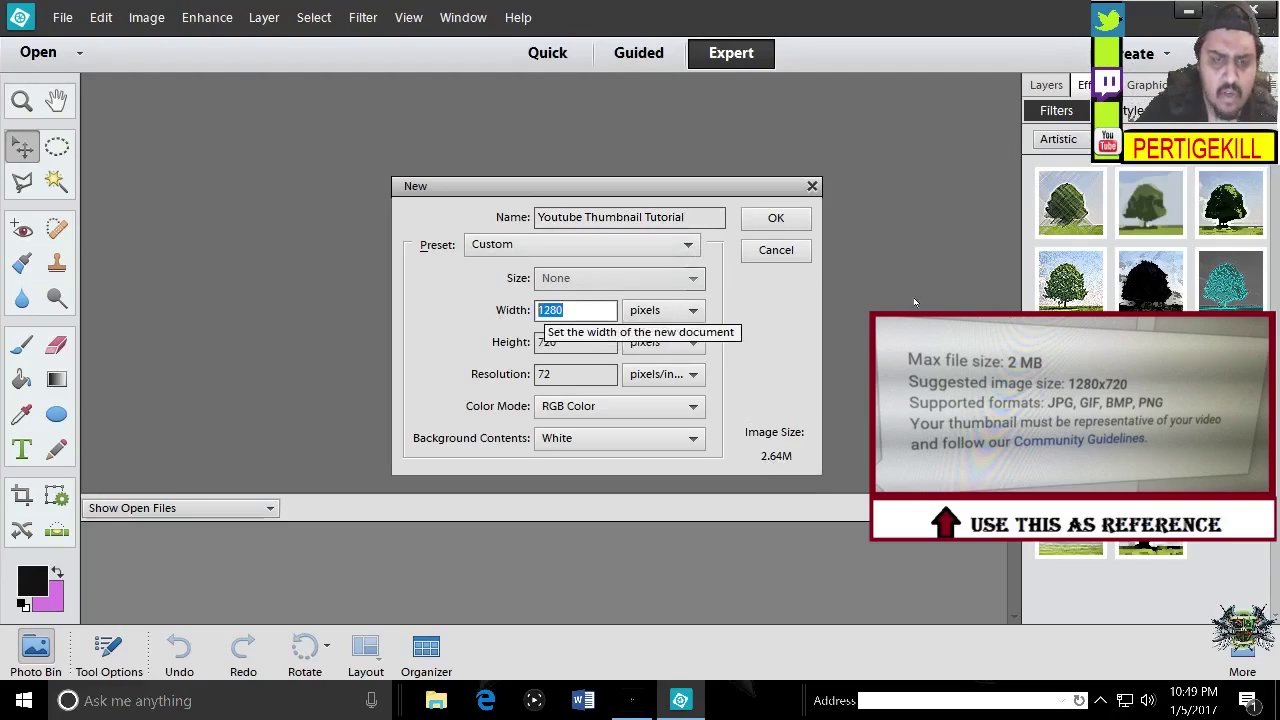
text(1000)
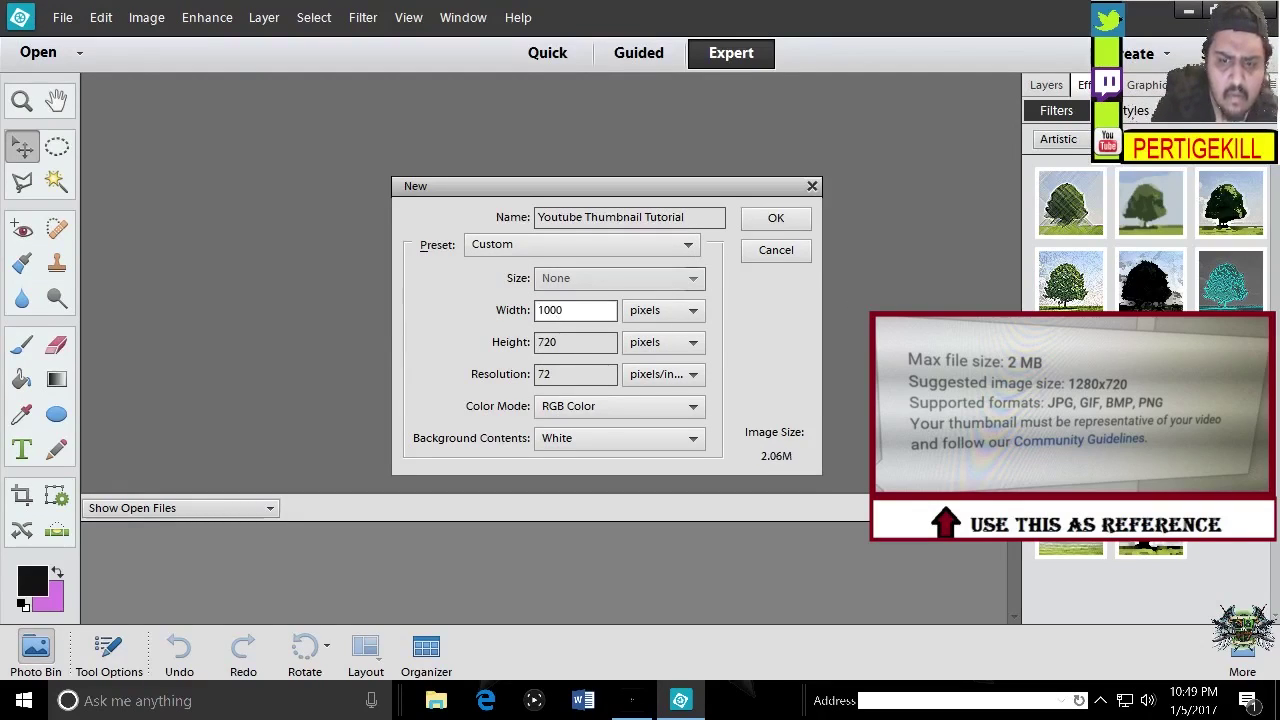
key(BackSpace)
key(BackSpace)
key(BackSpace)
key(BackSpace)
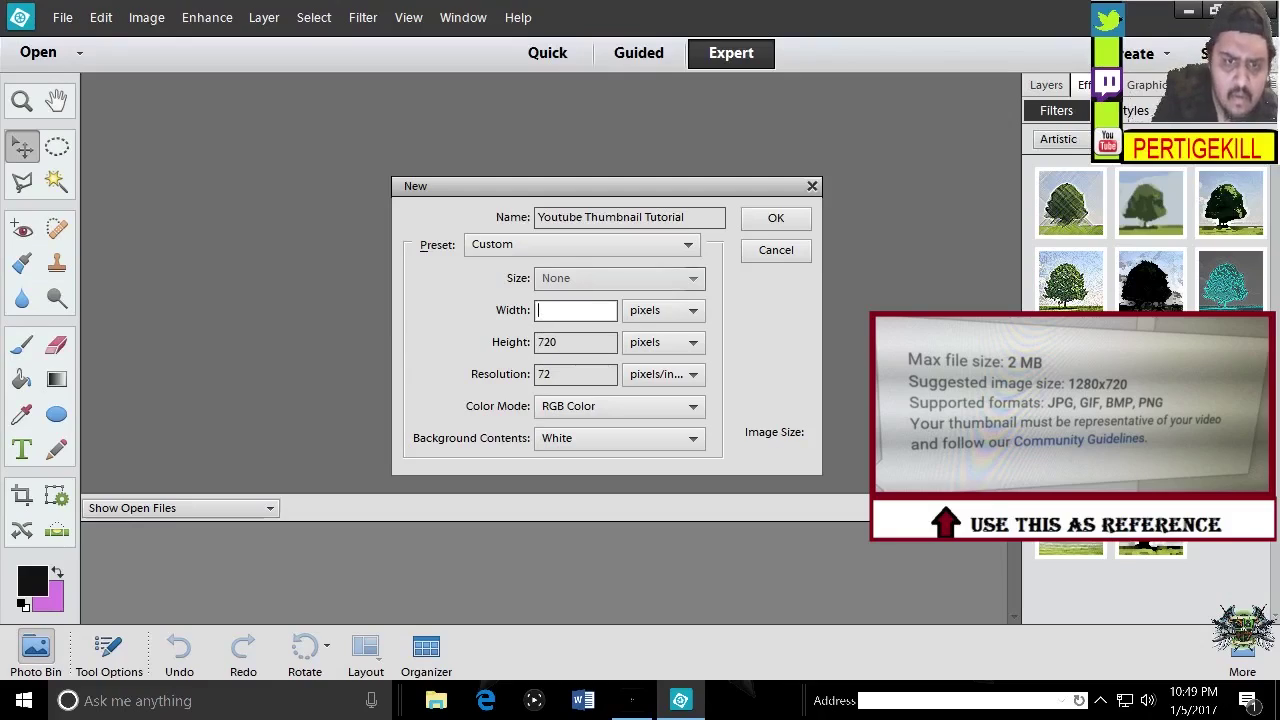
text(900)
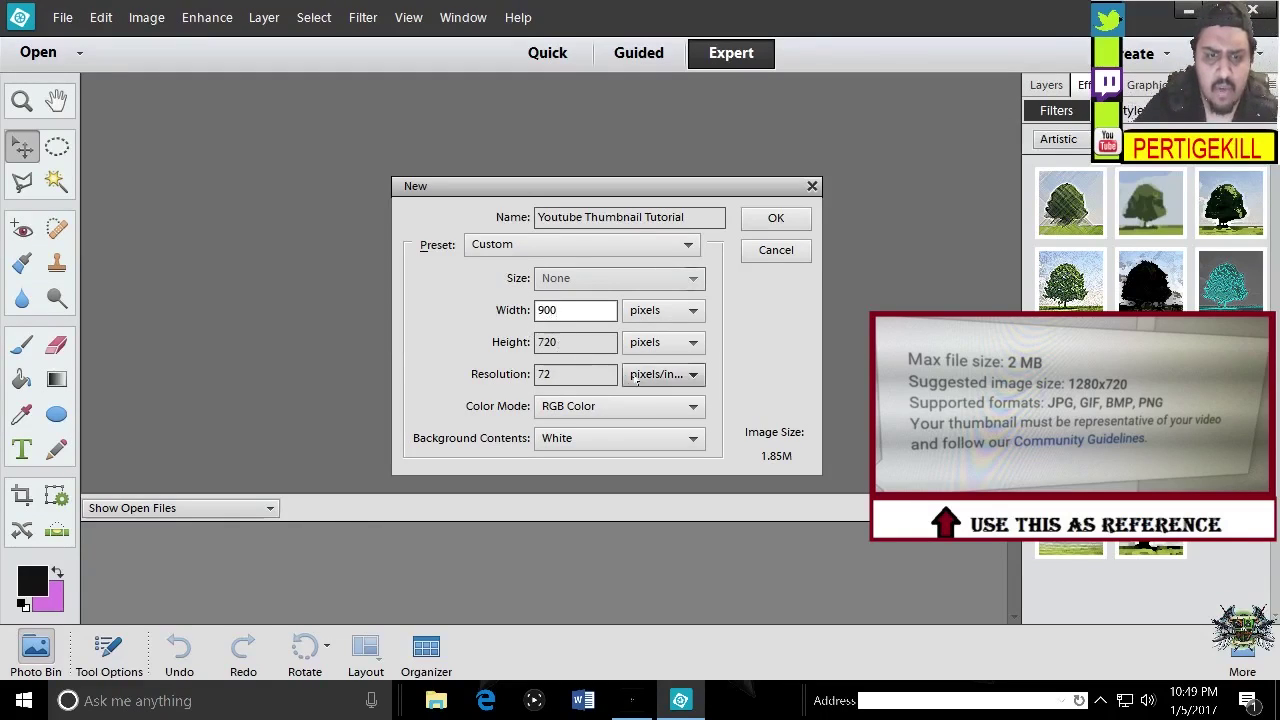
click(573, 374)
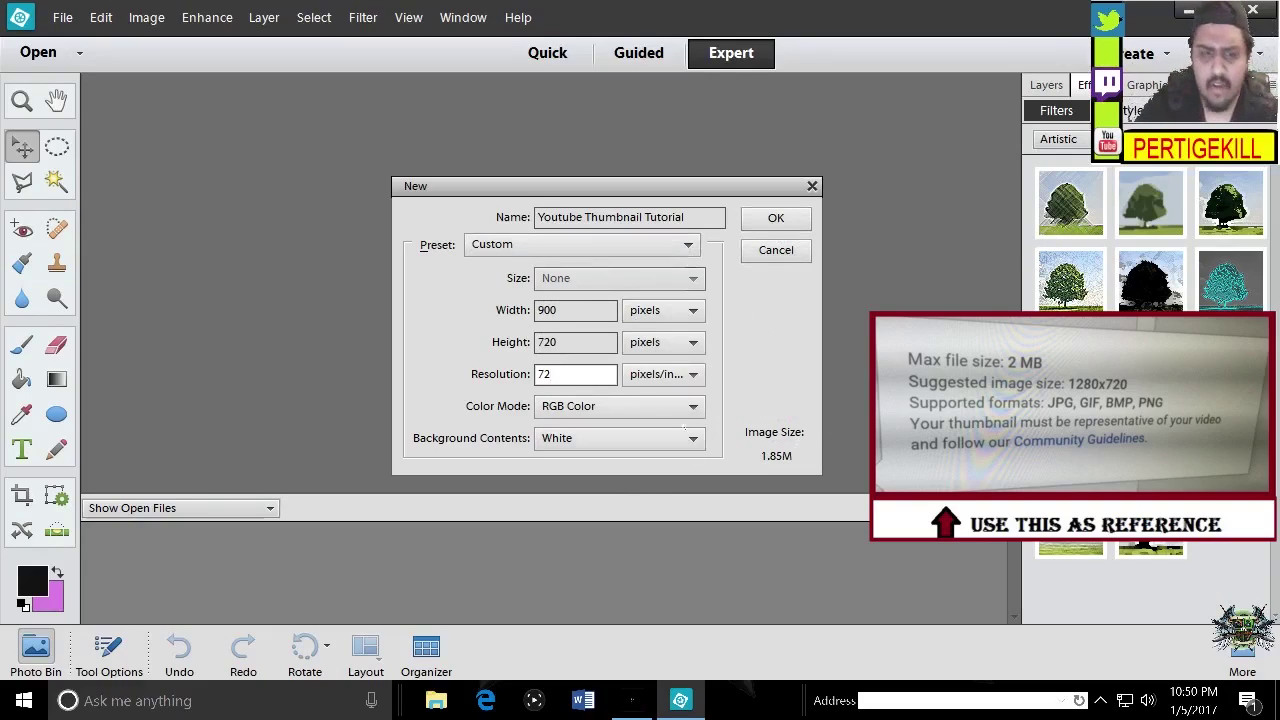
click(662, 438)
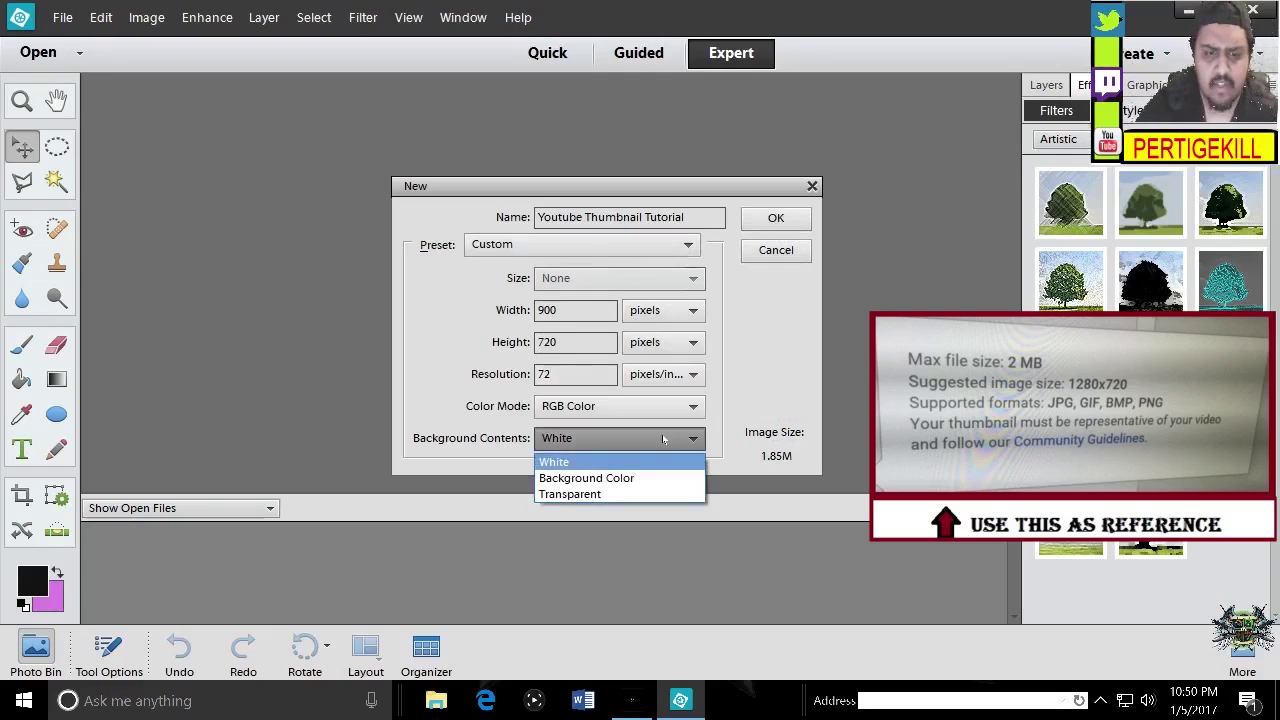
click(644, 495)
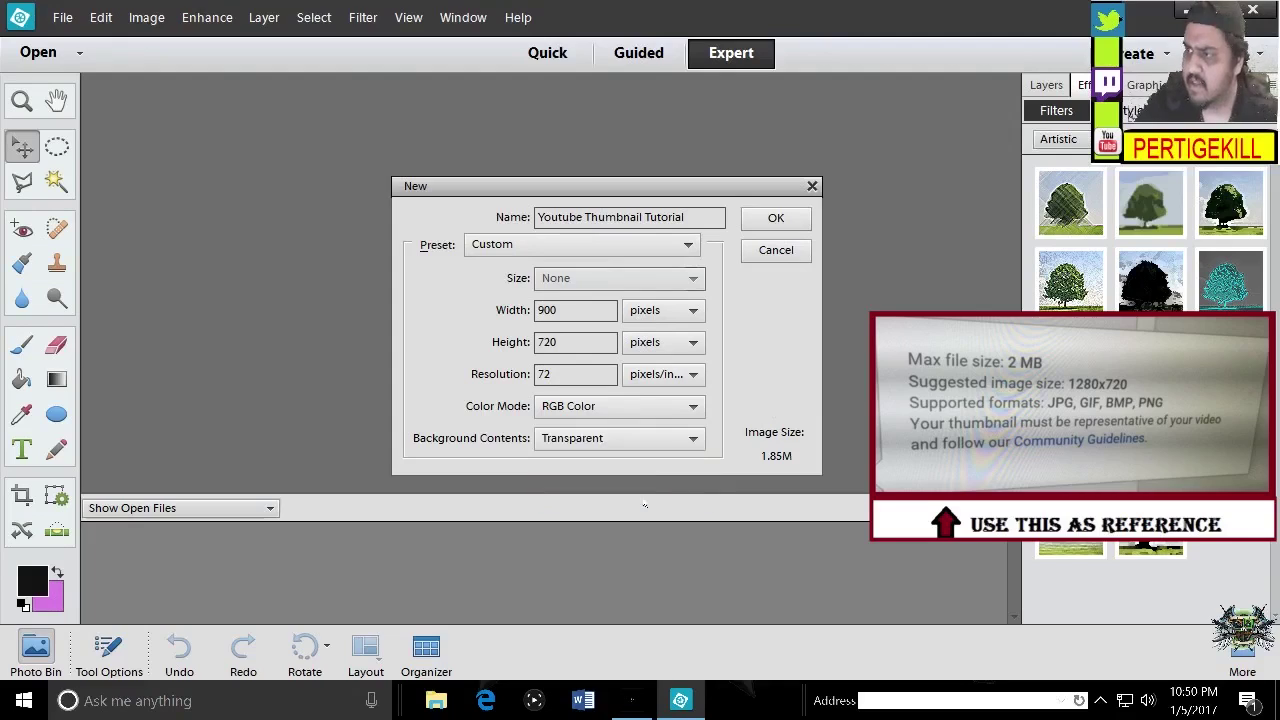
click(775, 218)
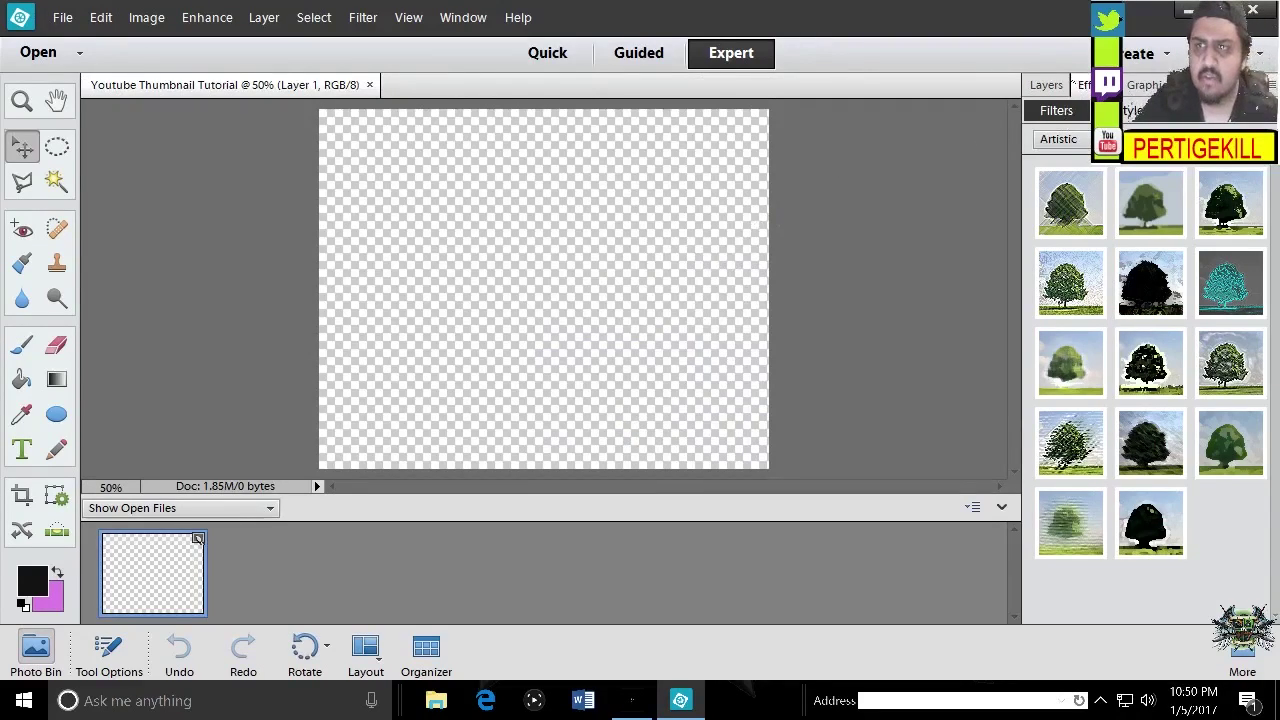
Show the Layers panel, revealing the document's single Layer 1
click(1050, 85)
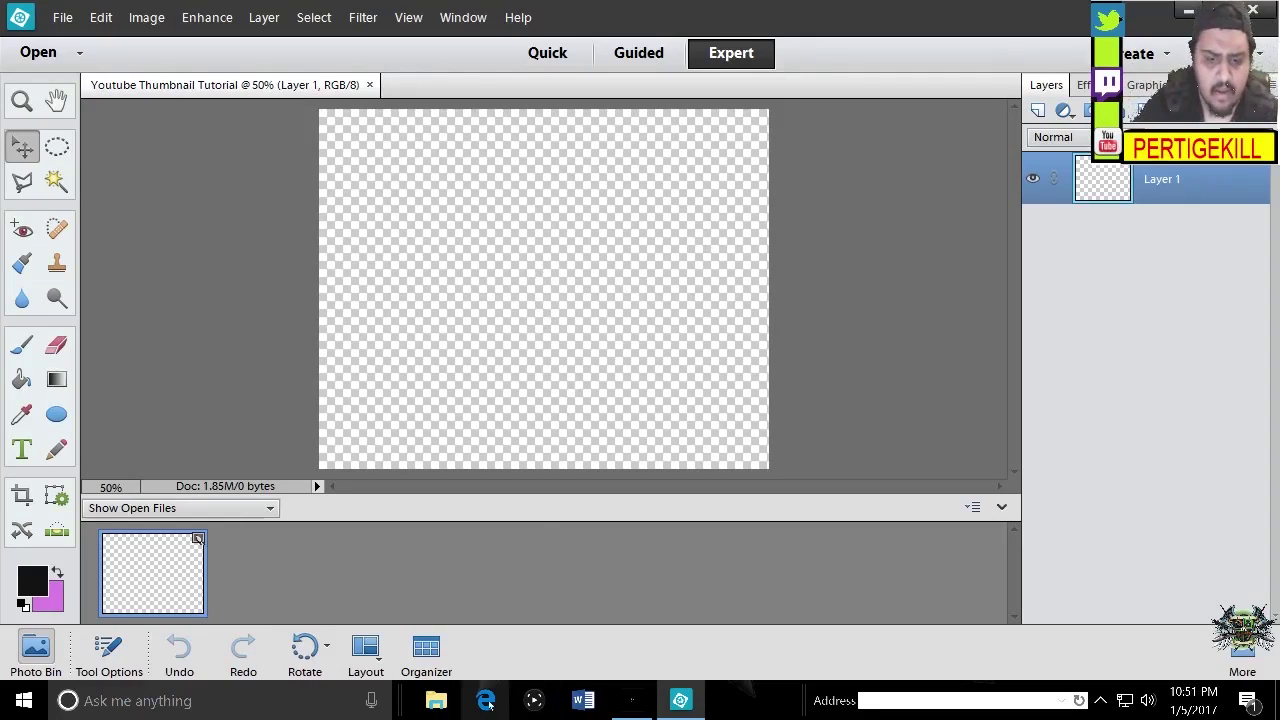
Open the 'Snowball Blue MIC Unboxing and Mic Test #10' upload in Edge and pause it at 5:50
mouse_move(645, 707)
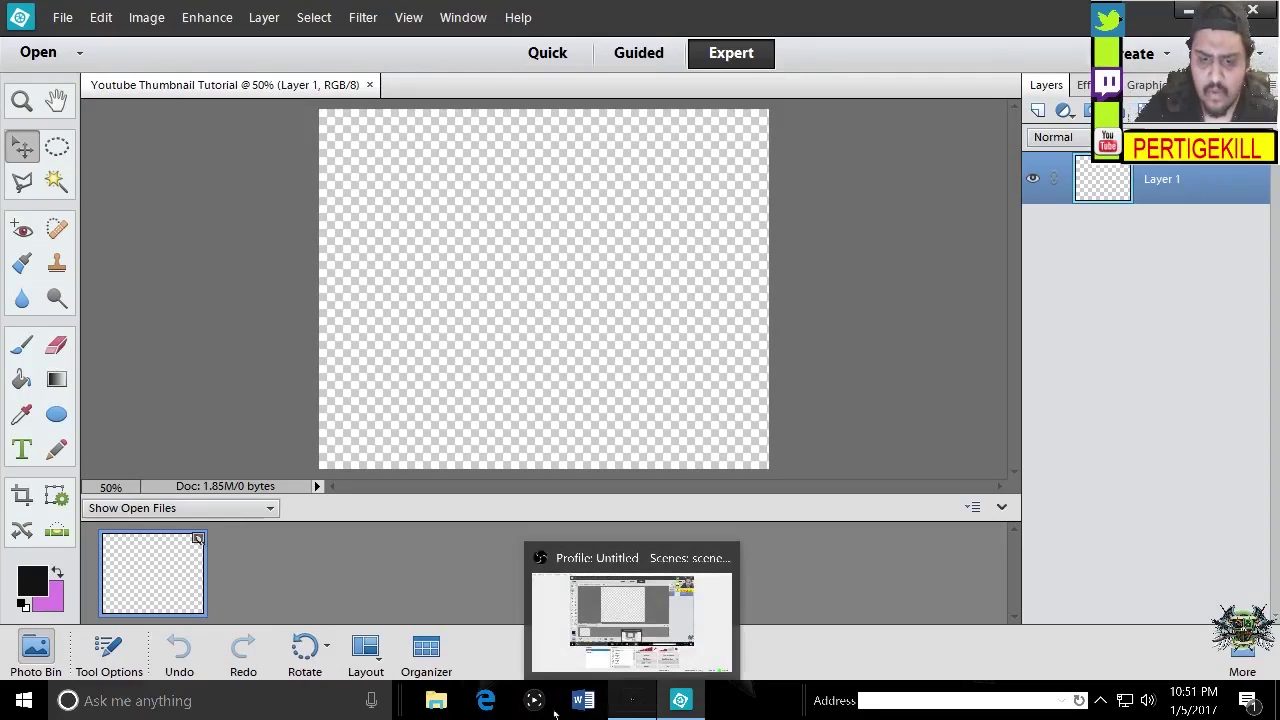
click(485, 700)
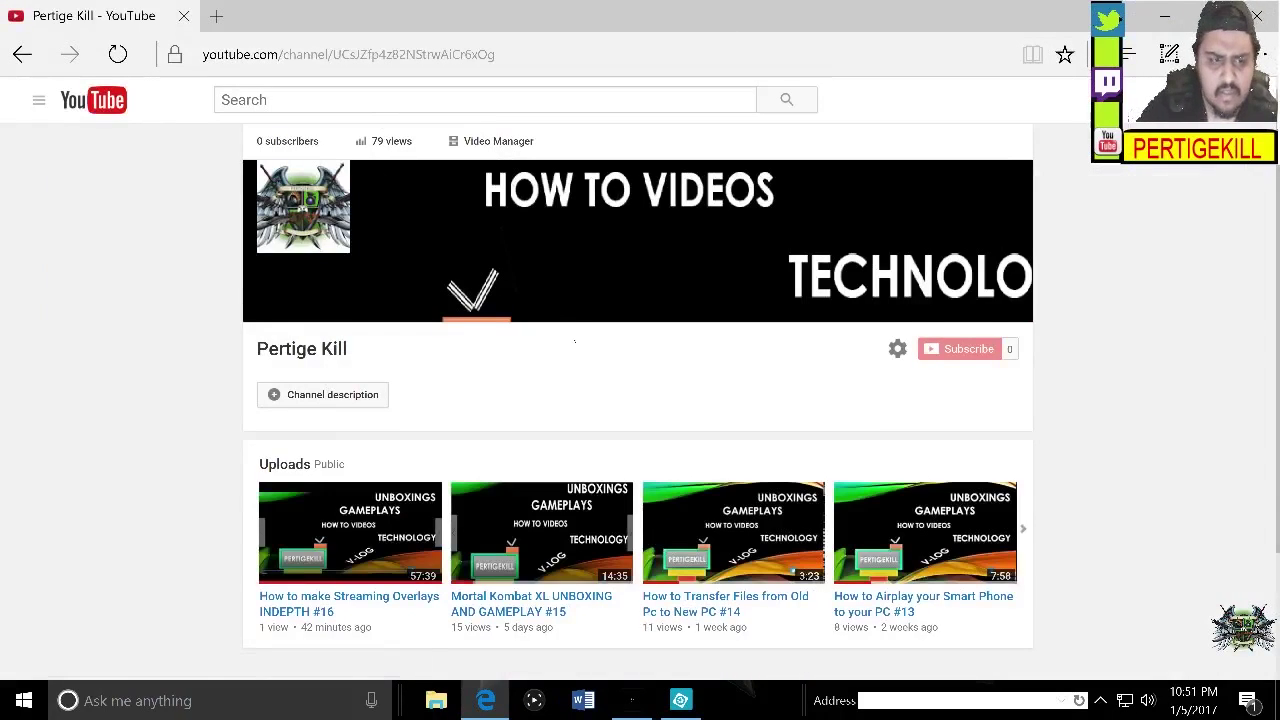
scroll(656, 344, down, 1)
scroll(656, 344, down, 1)
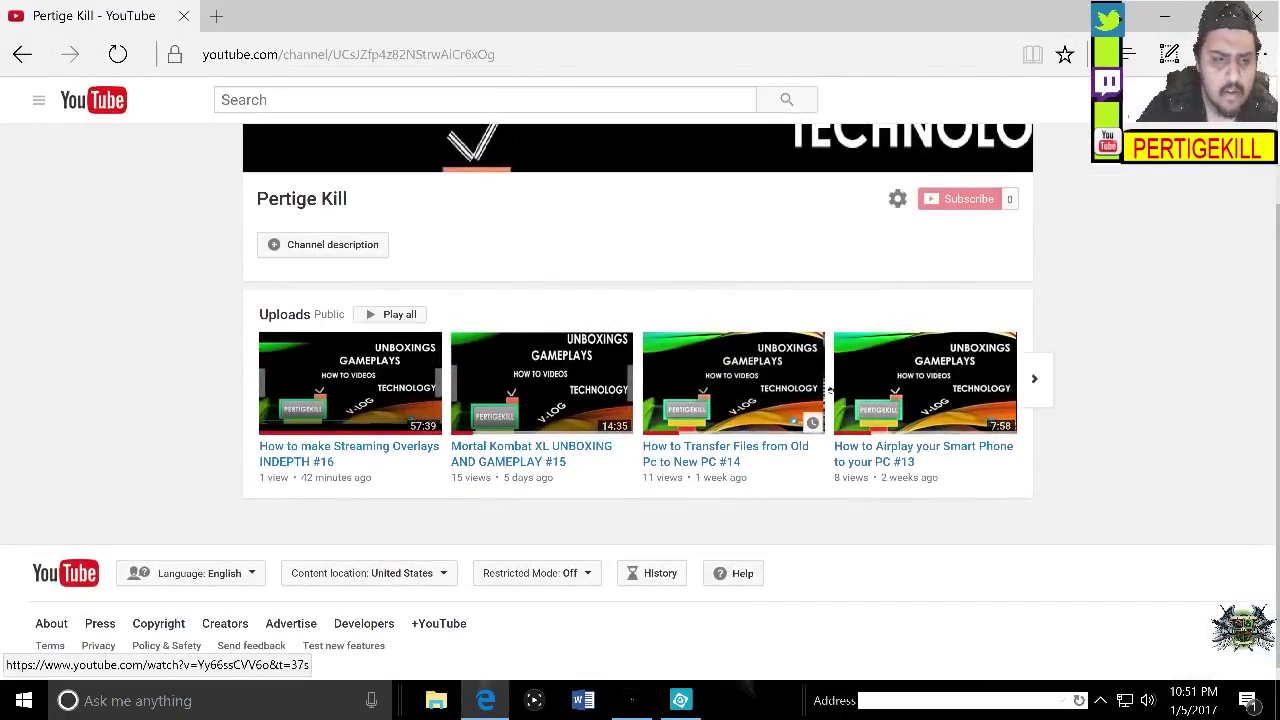
click(1034, 380)
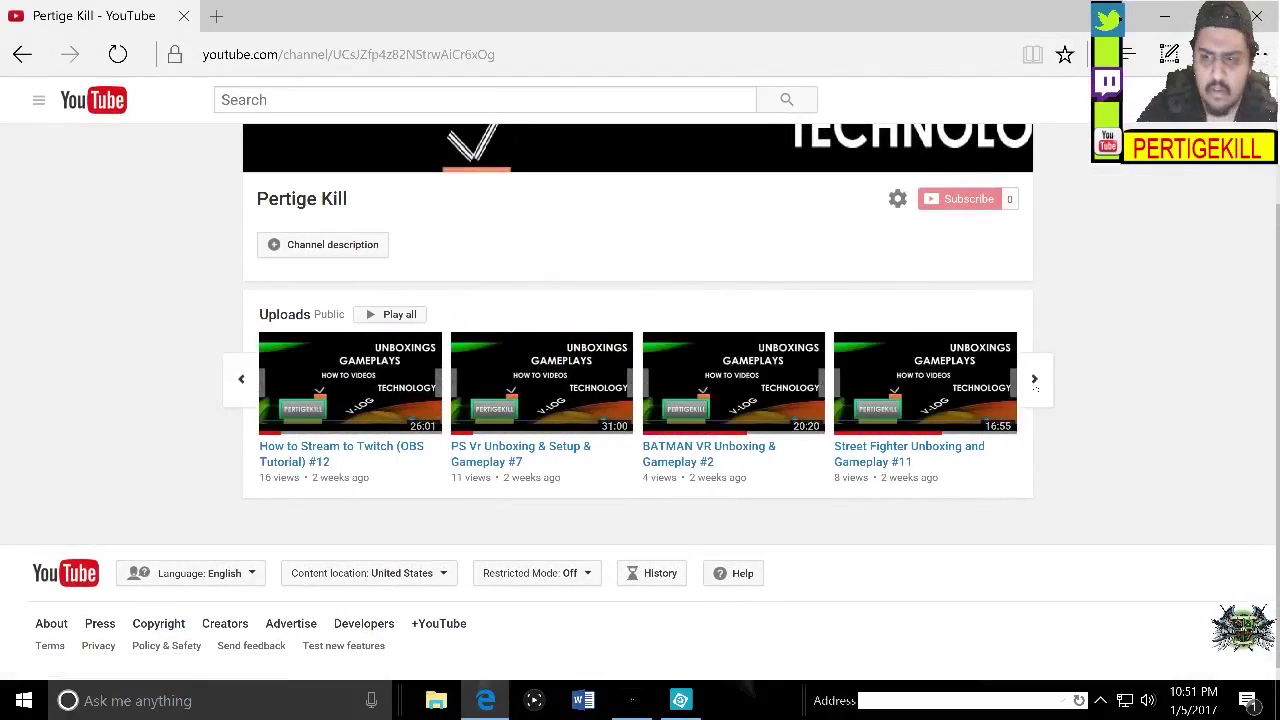
click(1035, 385)
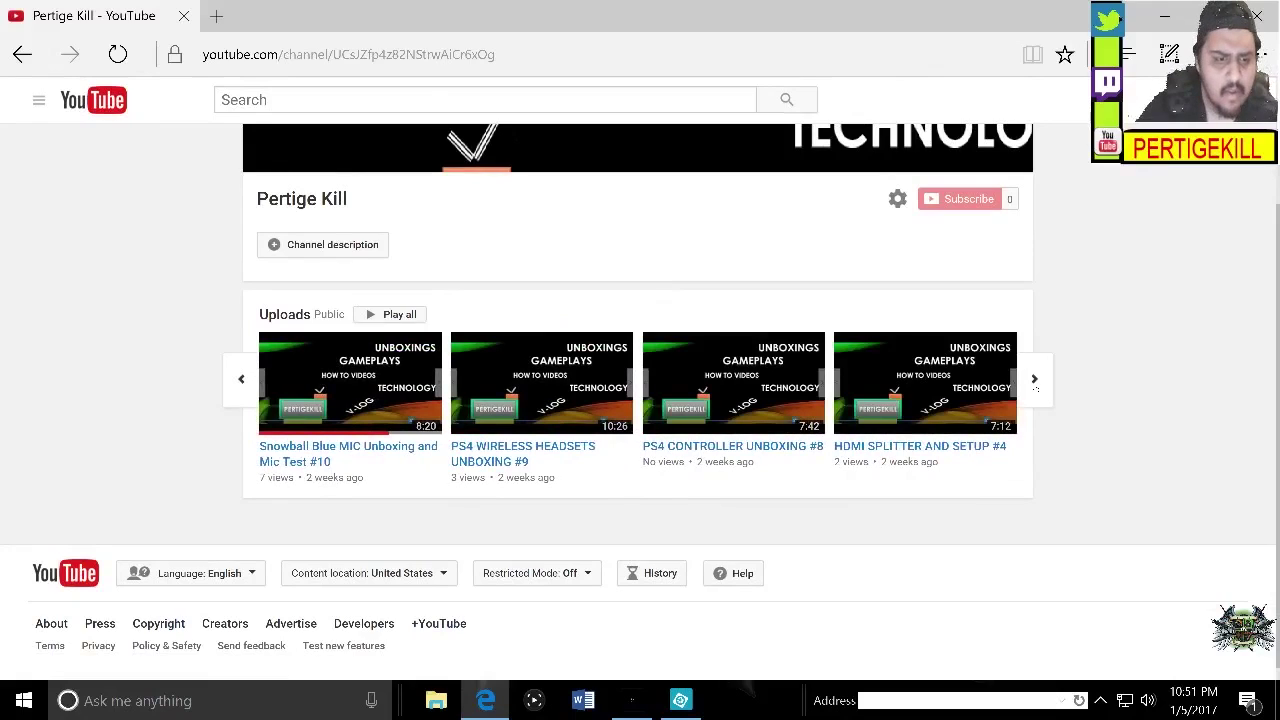
click(414, 455)
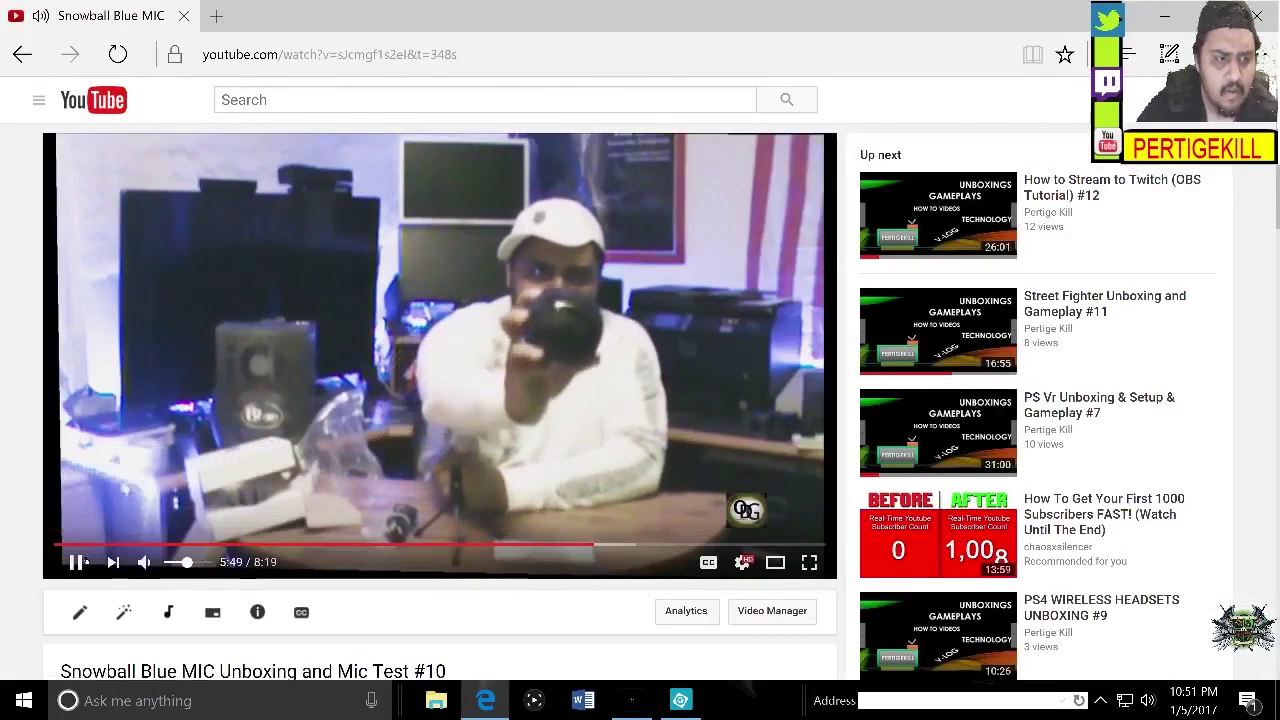
click(84, 562)
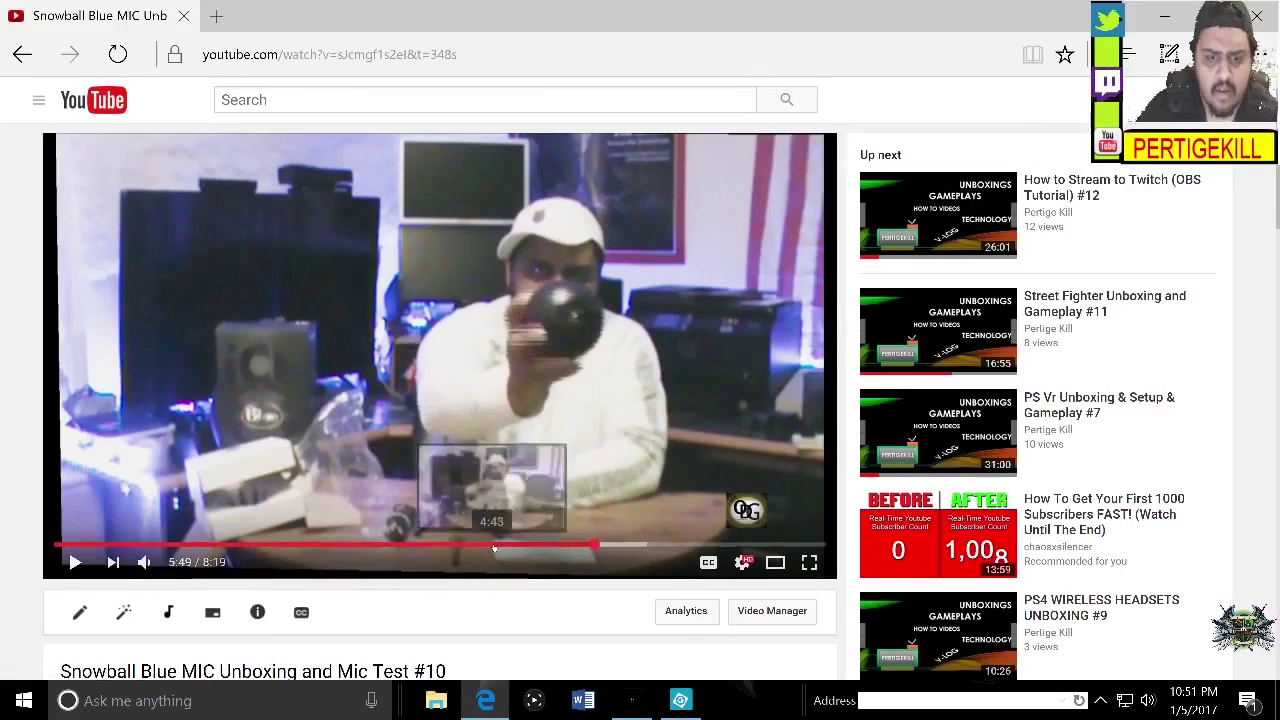
drag(594, 546, 596, 548)
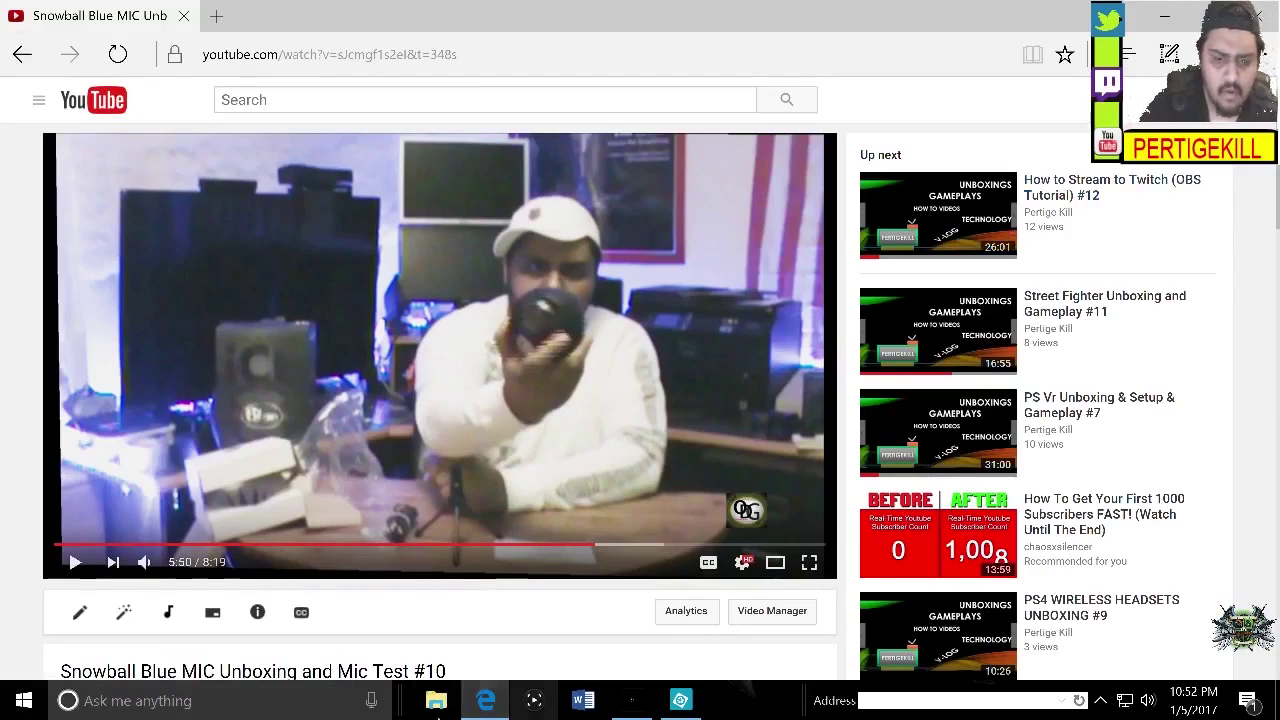
Launch Paint and paste the captured video frame onto its canvas
click(6, 706)
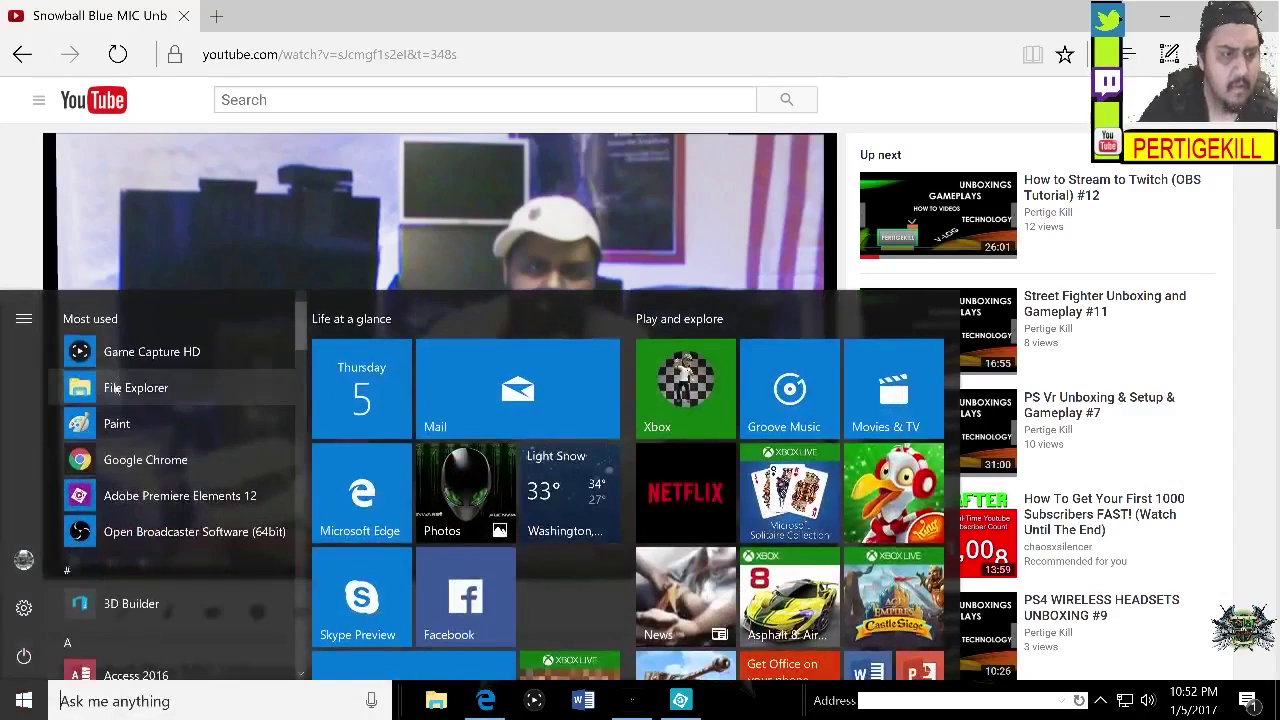
click(120, 422)
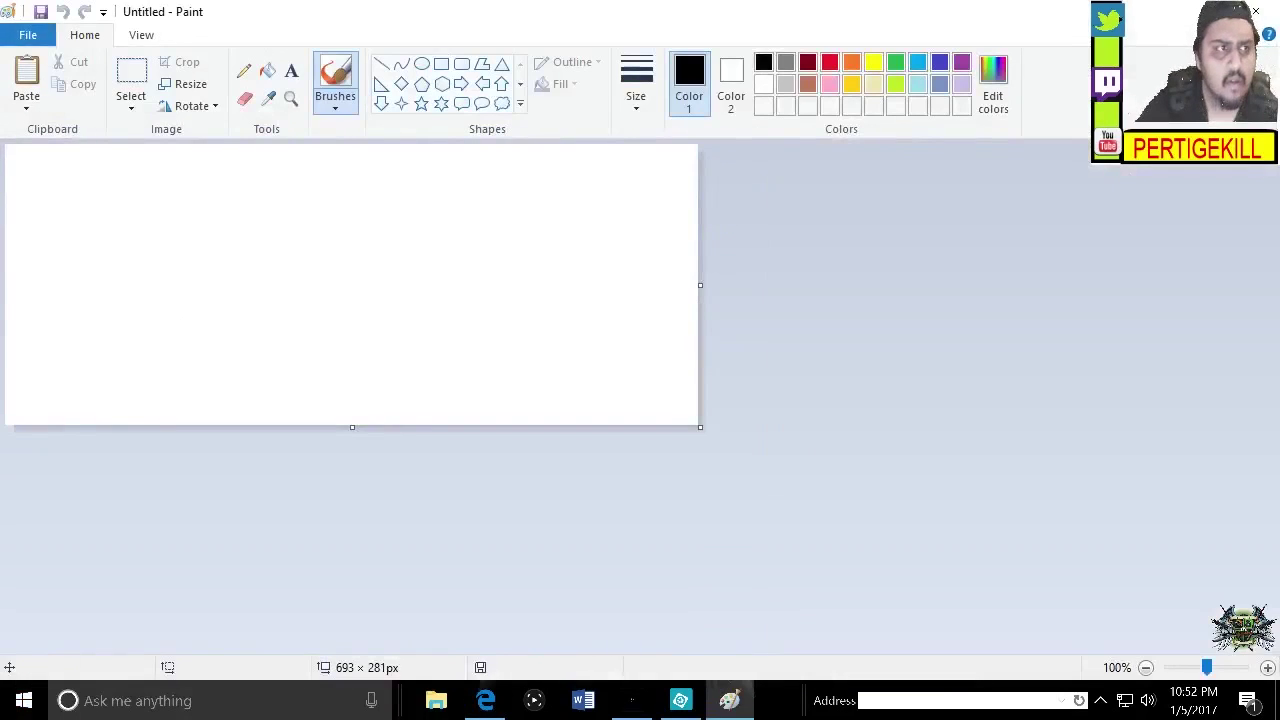
click(30, 66)
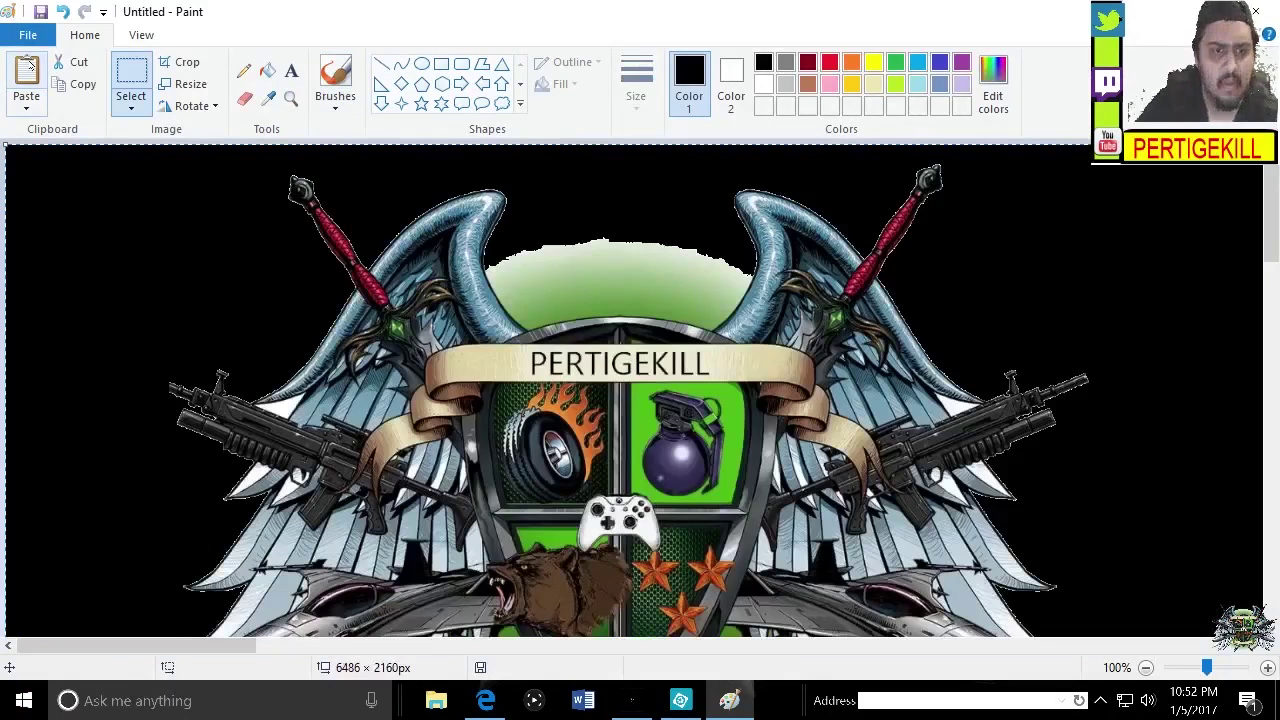
Copy the rectangular area around the presenter and return to Photoshop Elements
scroll(995, 393, down, 2)
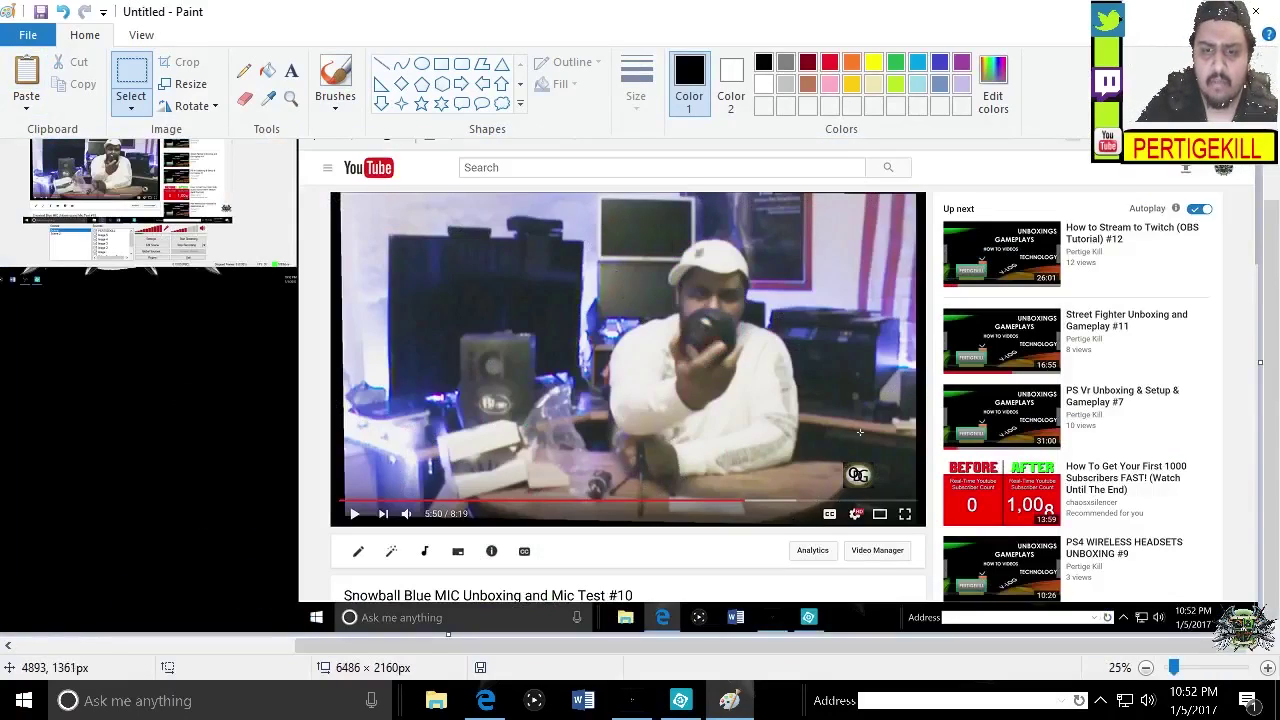
mouse_move(590, 223)
mouse_down()
mouse_move(821, 447)
mouse_move(823, 488)
mouse_up()
right_click(761, 326)
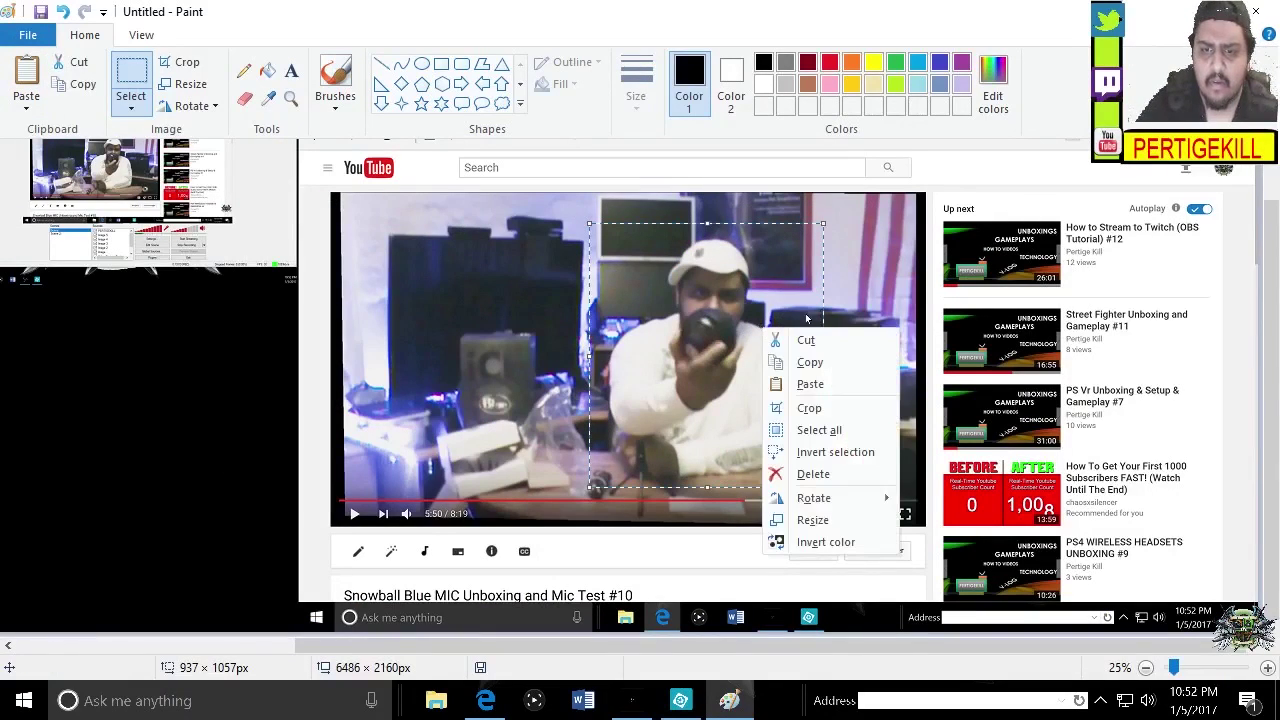
click(813, 363)
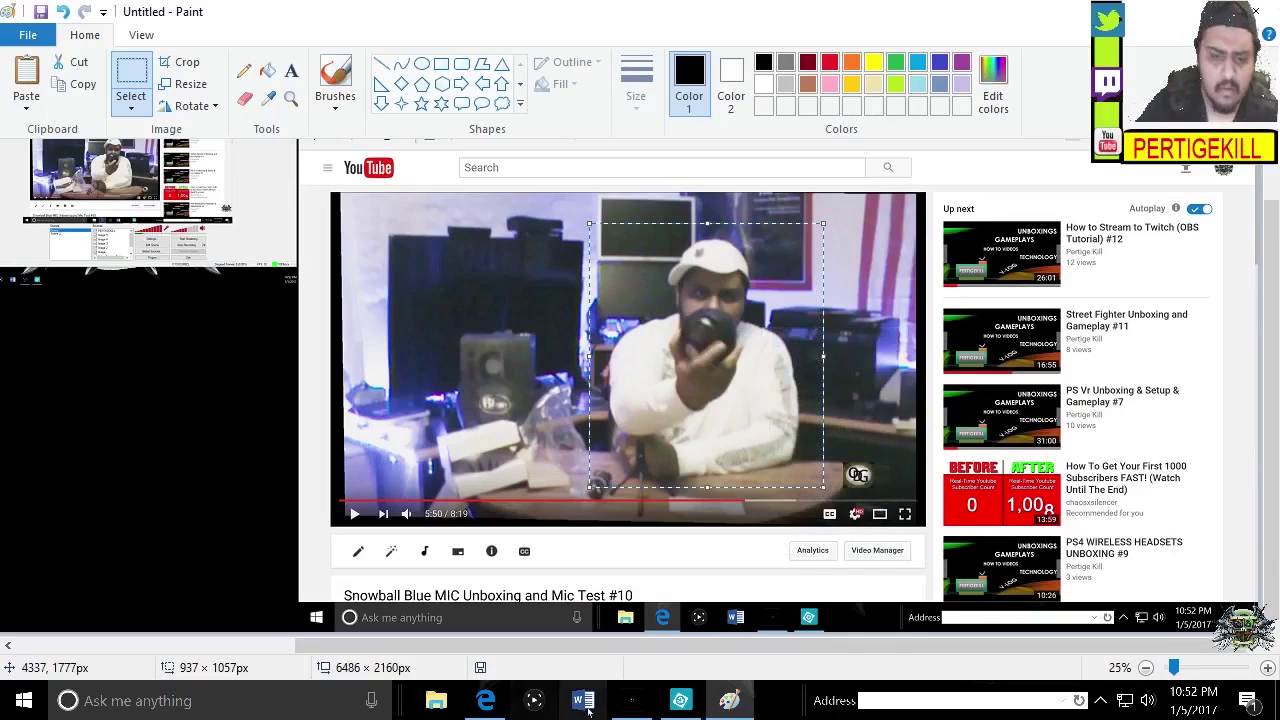
click(679, 701)
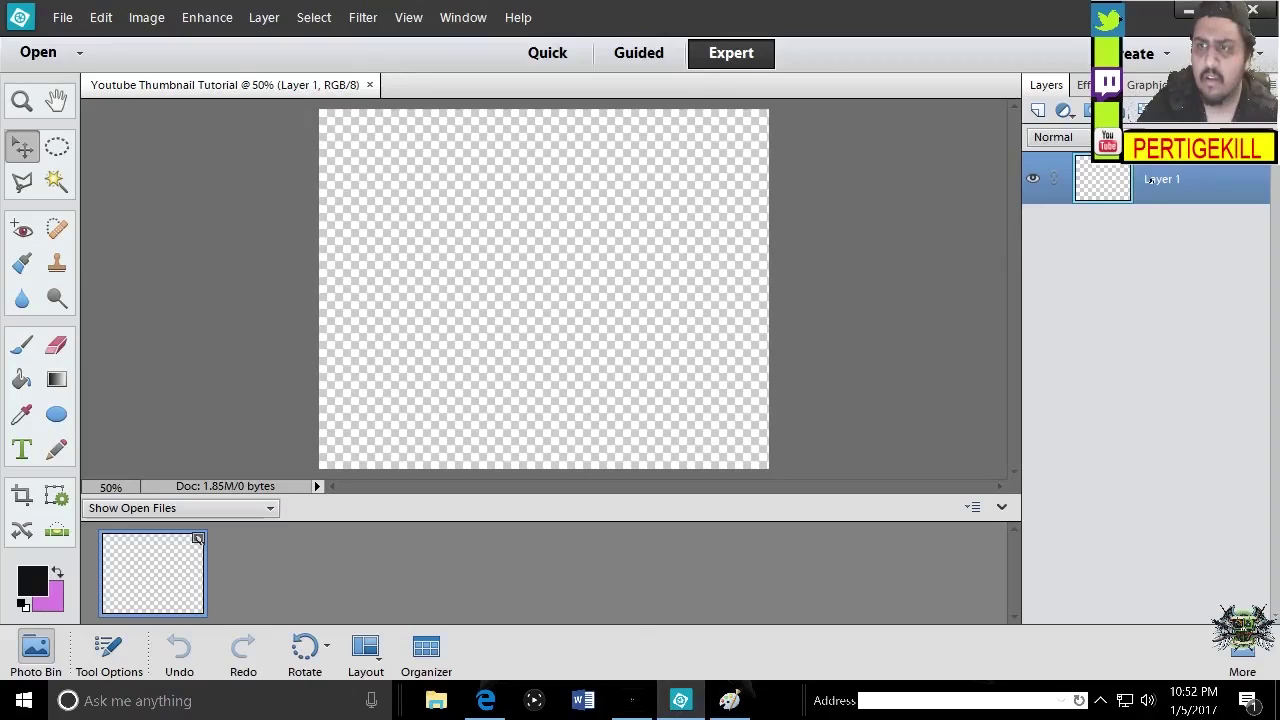
Paste the presenter photo, scale it down to about 29.46% near the centre, and commit it
click(101, 17)
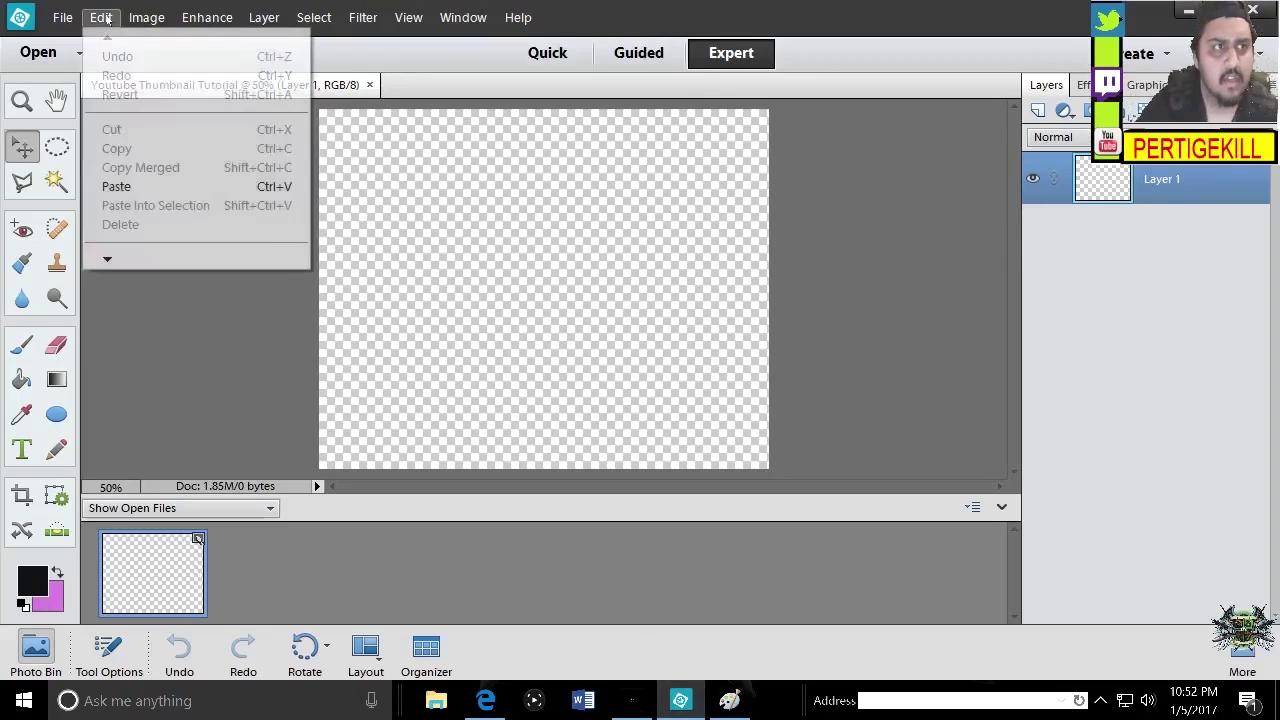
click(141, 187)
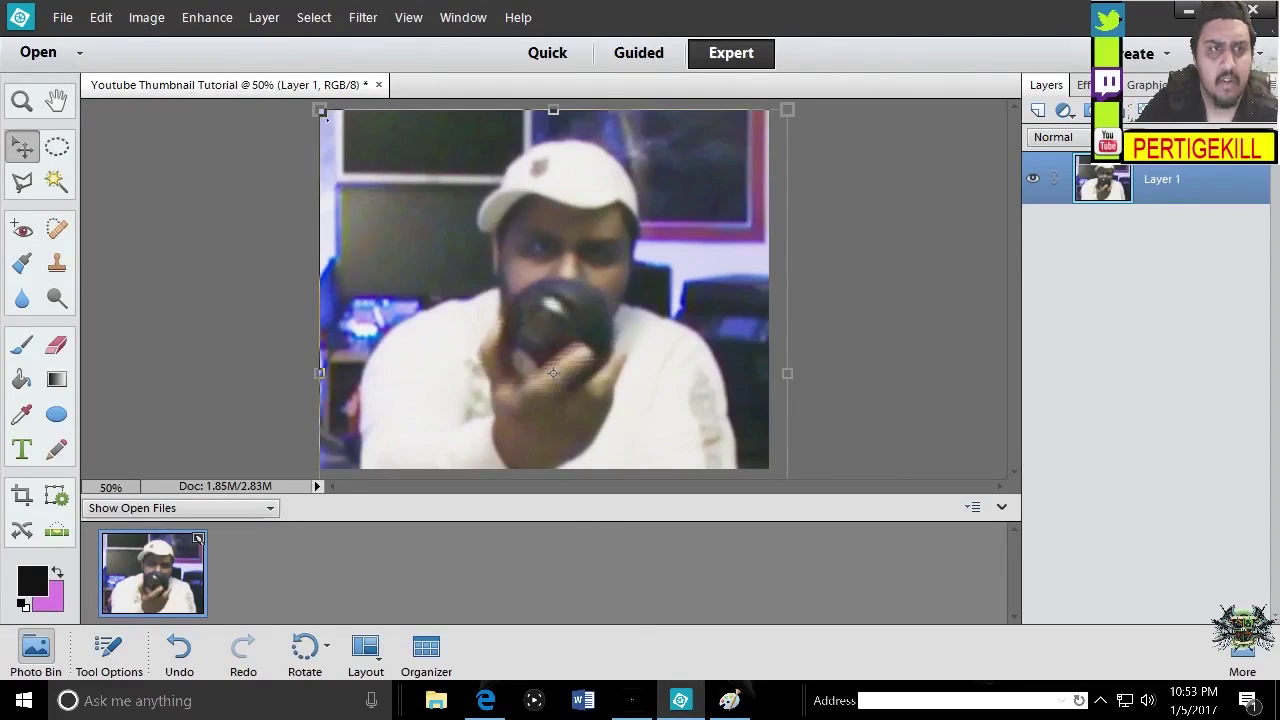
drag(323, 114, 615, 308)
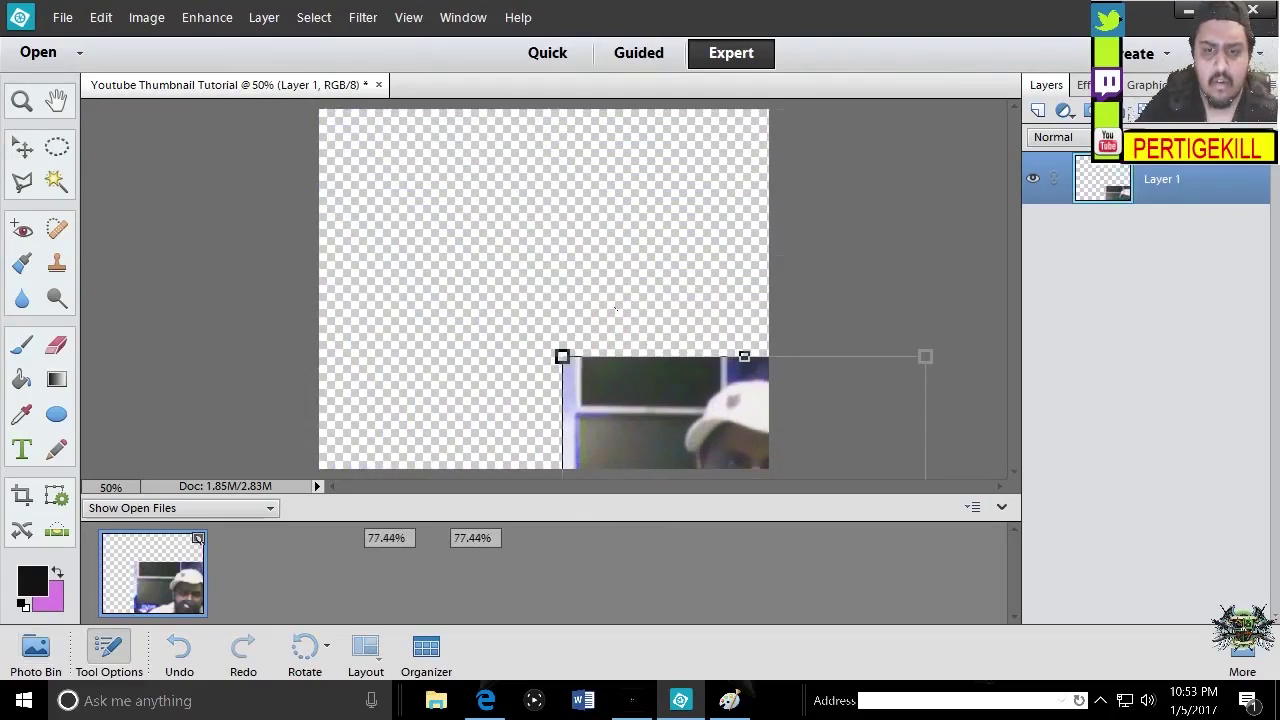
mouse_move(517, 345)
mouse_down()
mouse_move(395, 238)
mouse_move(321, 138)
mouse_move(423, 209)
mouse_move(529, 337)
mouse_up()
drag(617, 365, 557, 227)
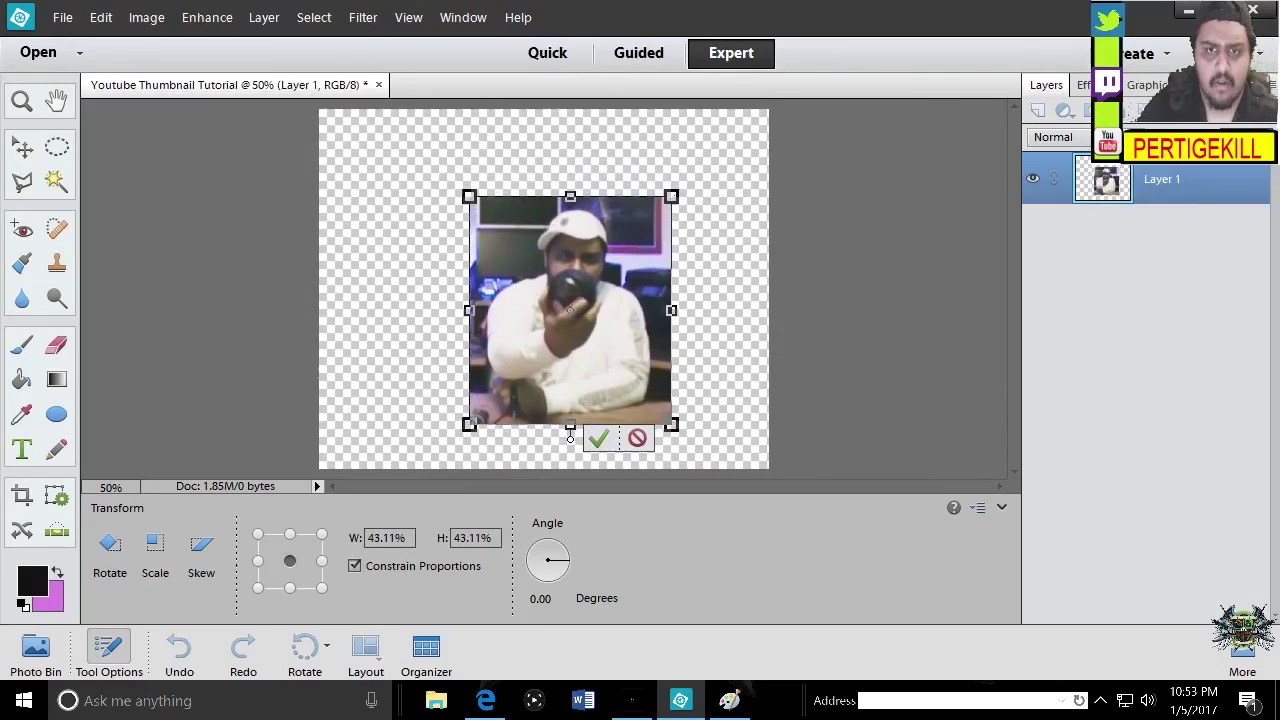
drag(671, 197, 650, 224)
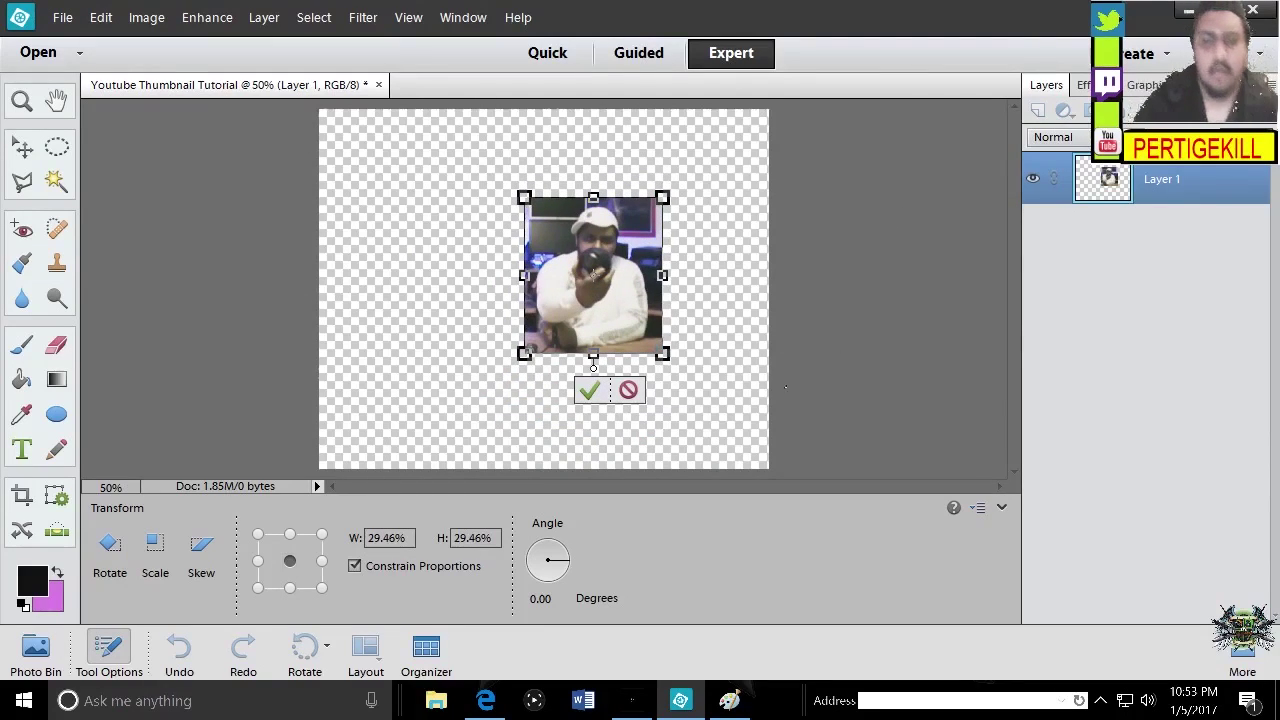
click(588, 391)
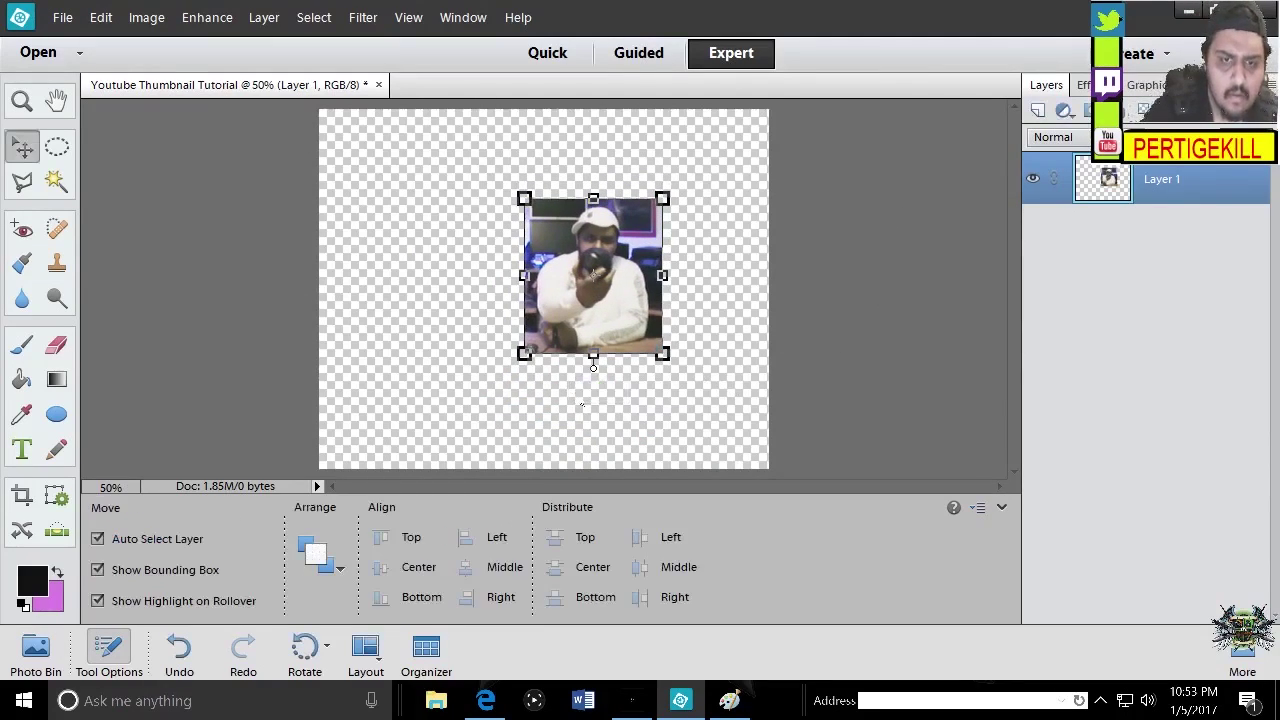
click(859, 288)
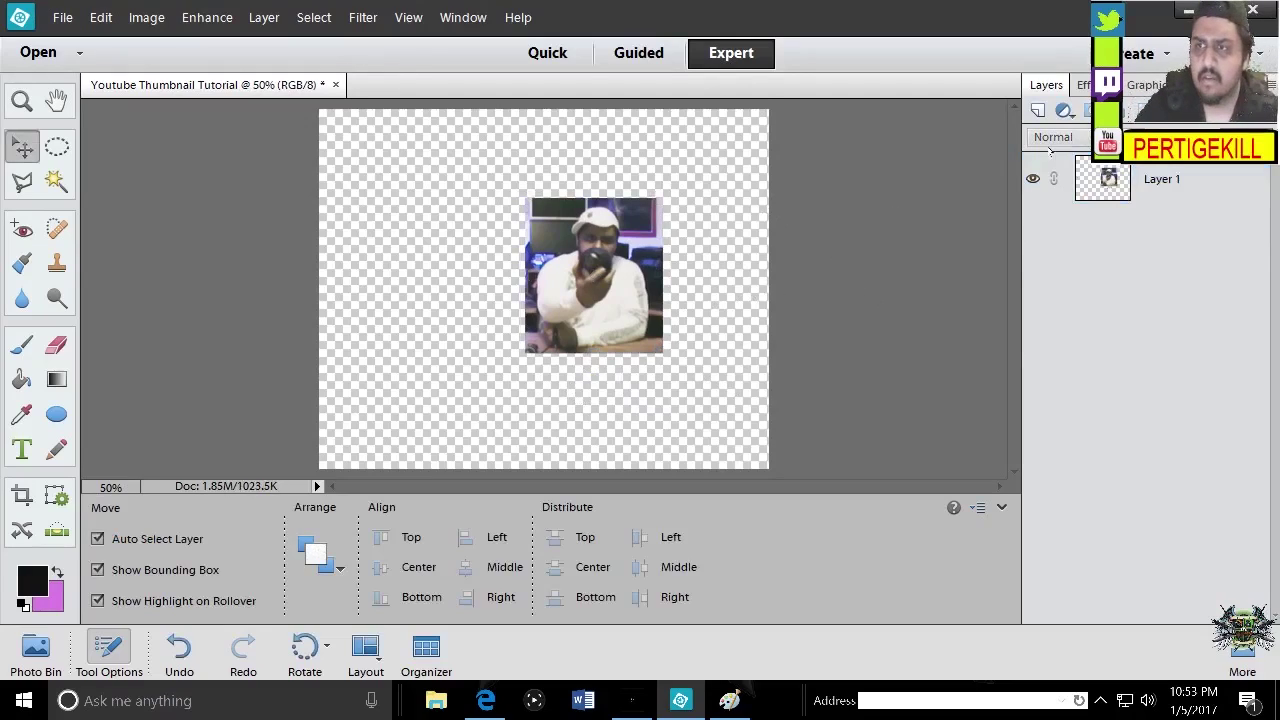
Add an empty Layer 2 above the photo layer and show the Graphics shape library
click(1039, 110)
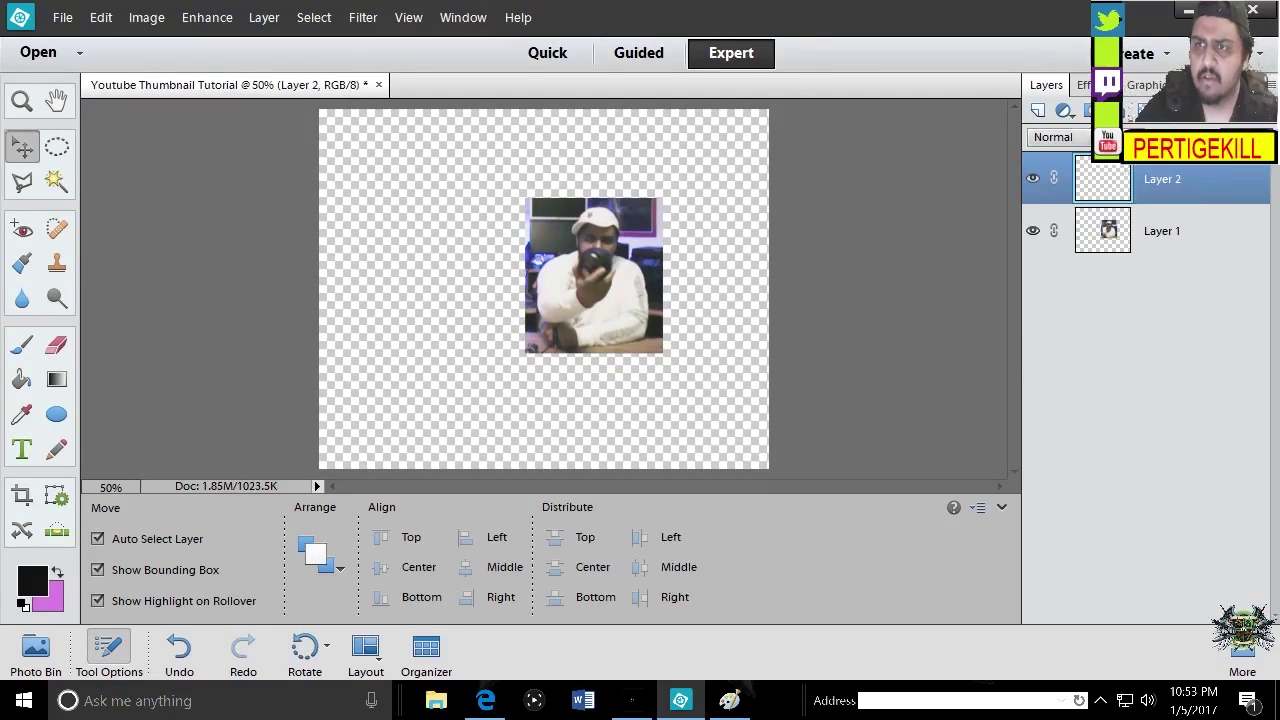
click(1082, 86)
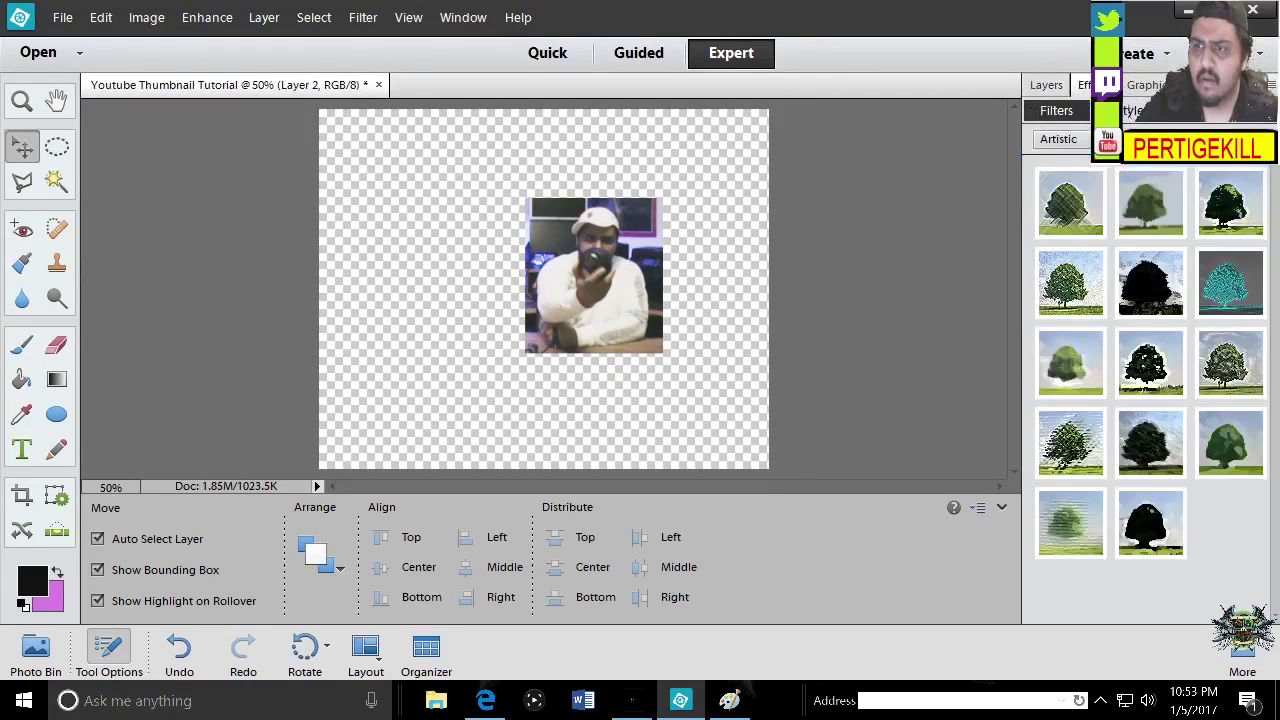
click(1064, 86)
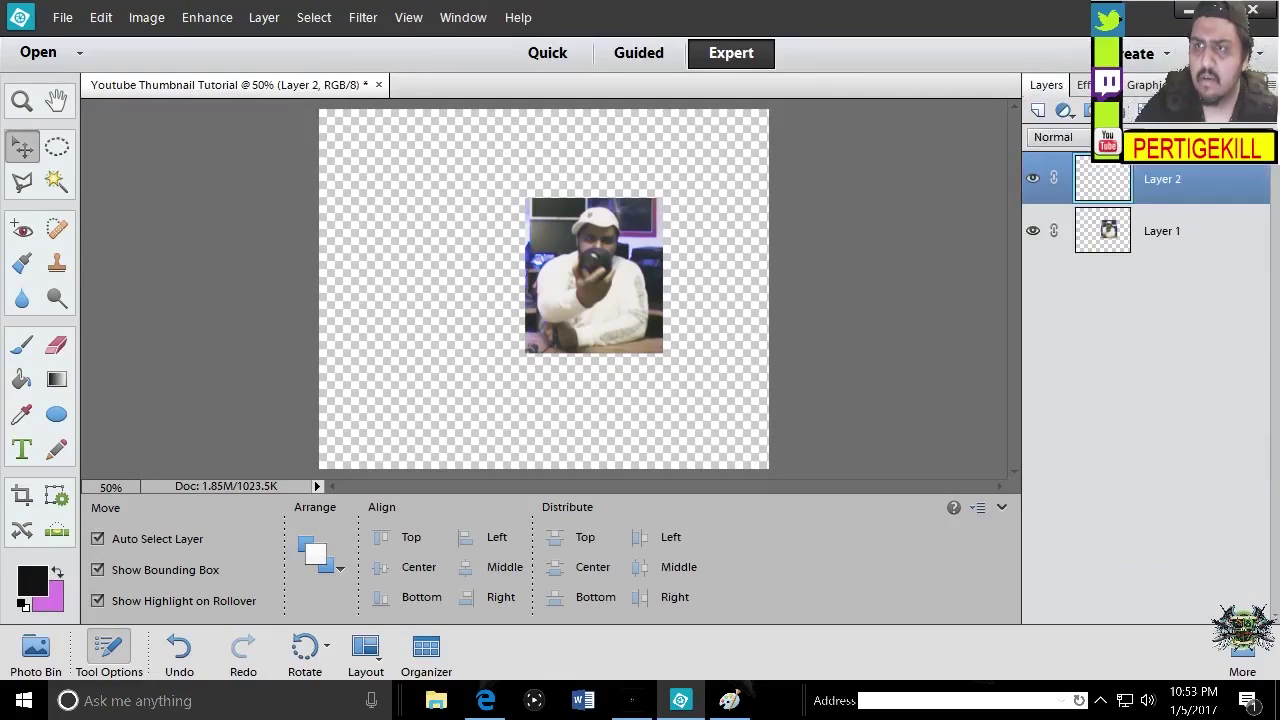
click(1145, 85)
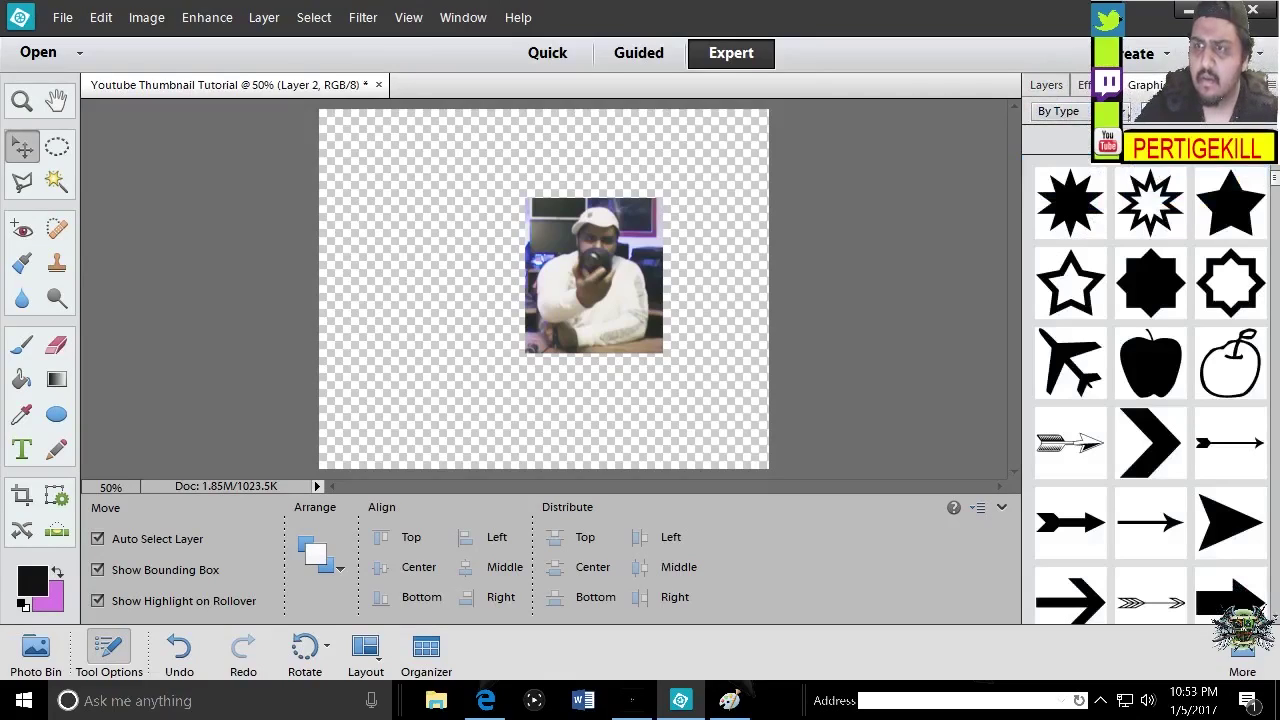
Return to the Layers list, bring the Edge video window forward, and open a new blank tab
click(1040, 85)
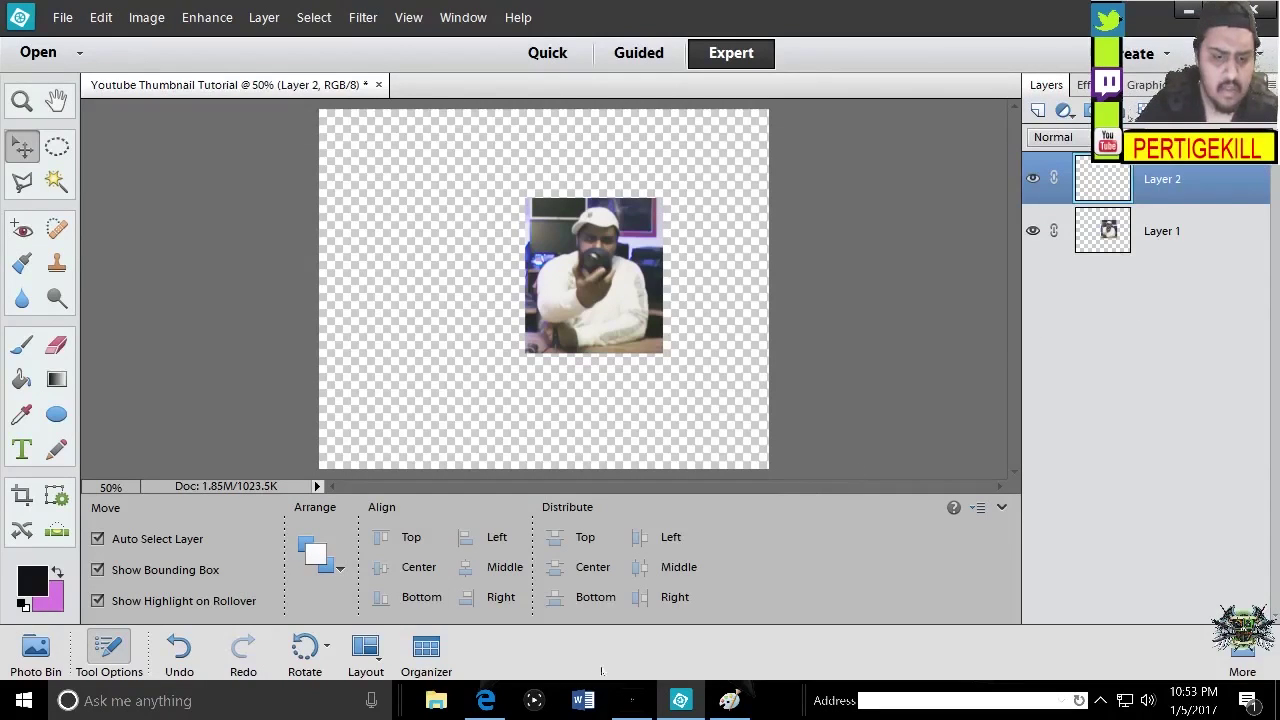
click(488, 708)
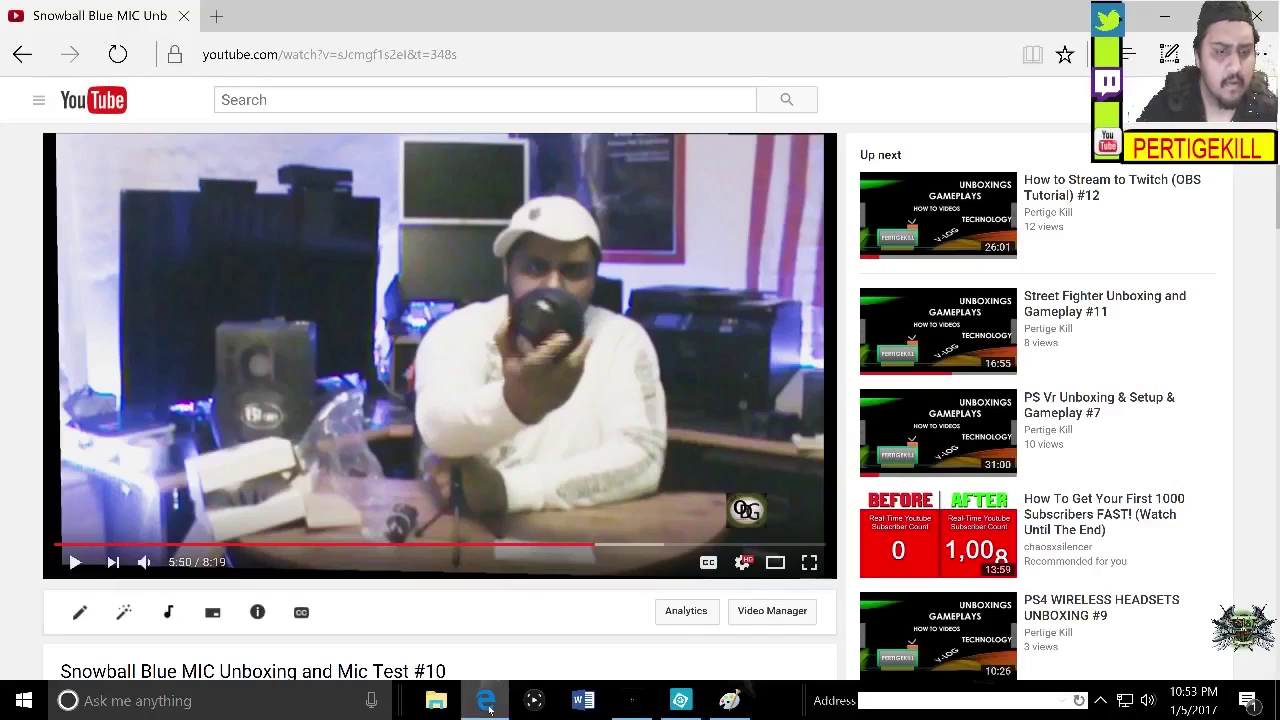
click(488, 708)
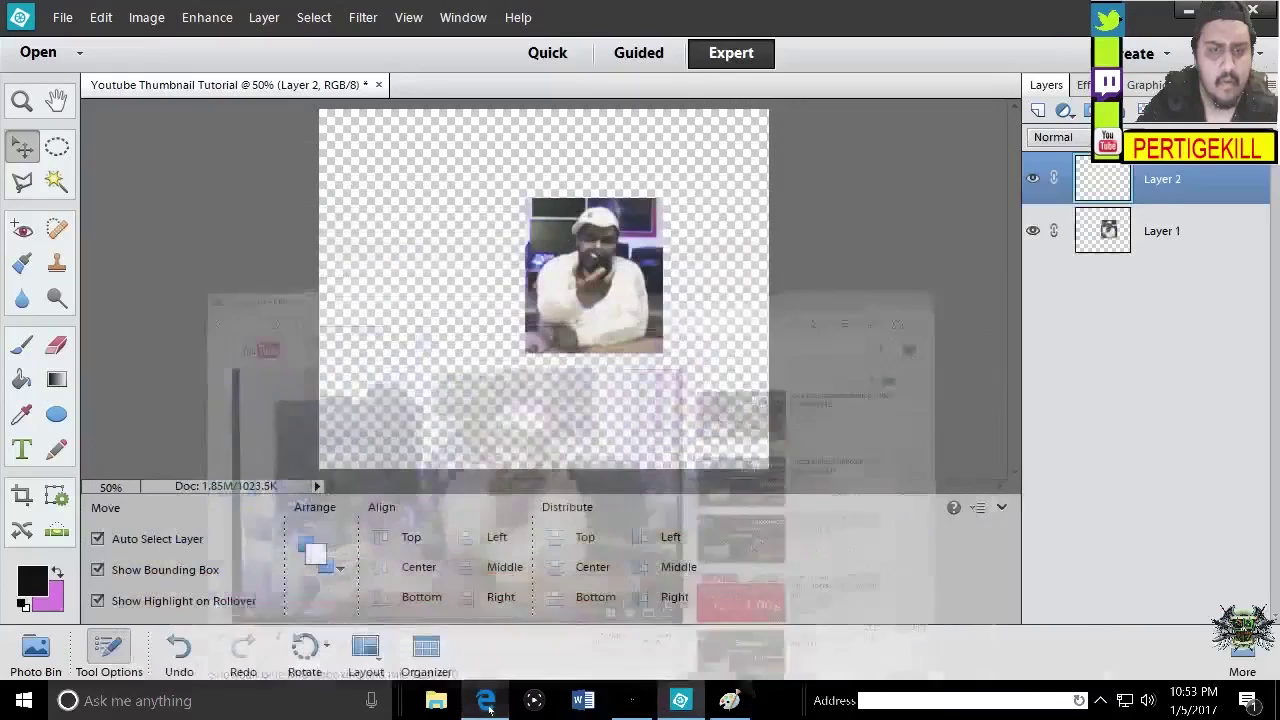
click(488, 708)
click(488, 708)
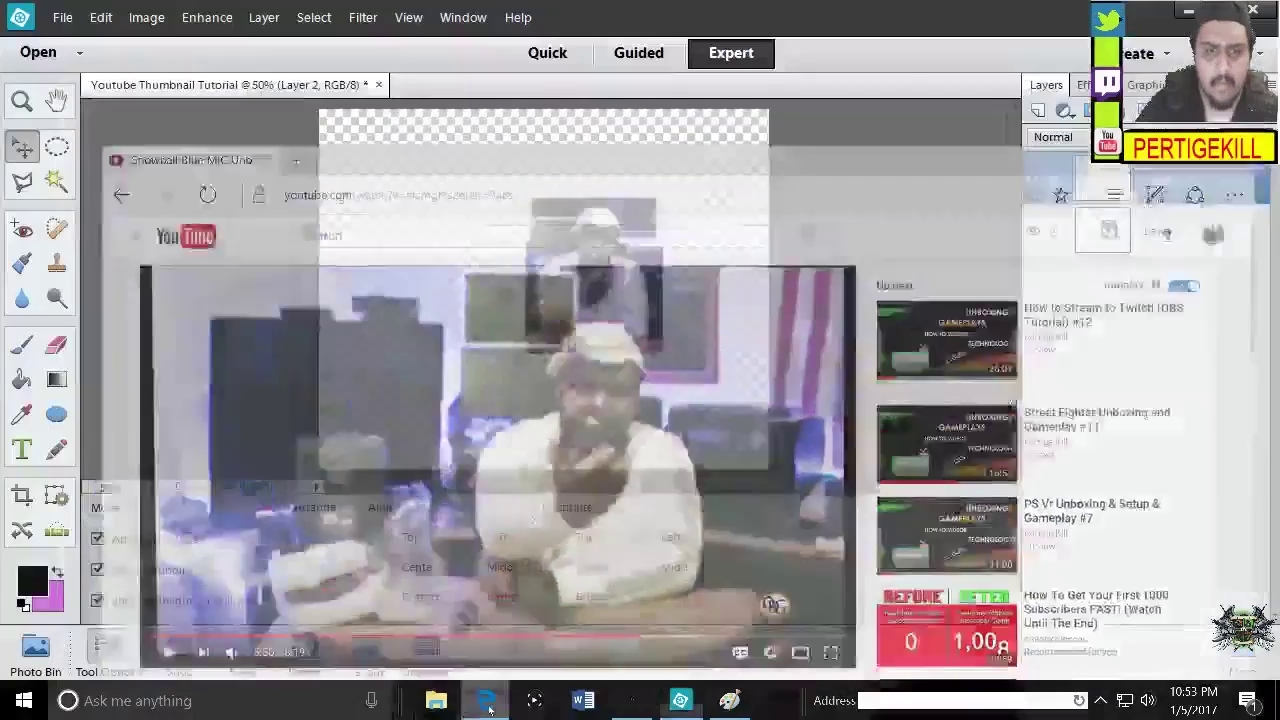
click(488, 708)
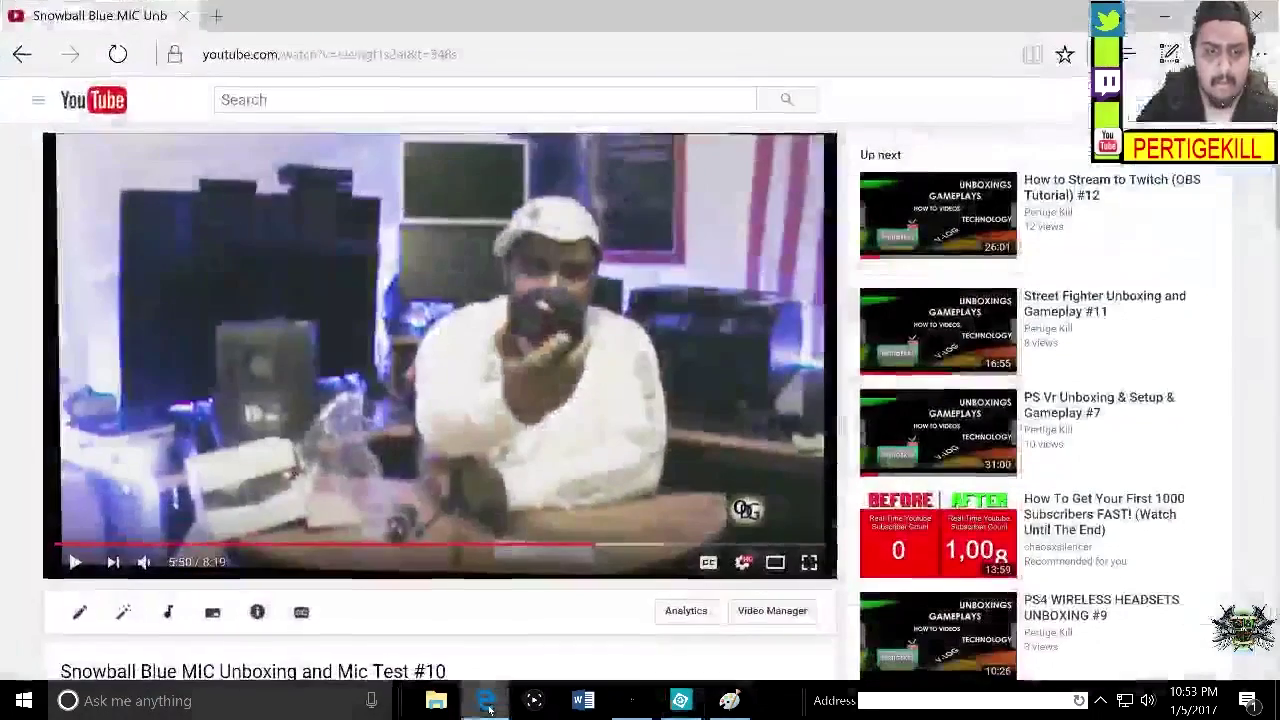
click(217, 16)
Close the YouTube tab and search Google Images for 'background'
click(184, 16)
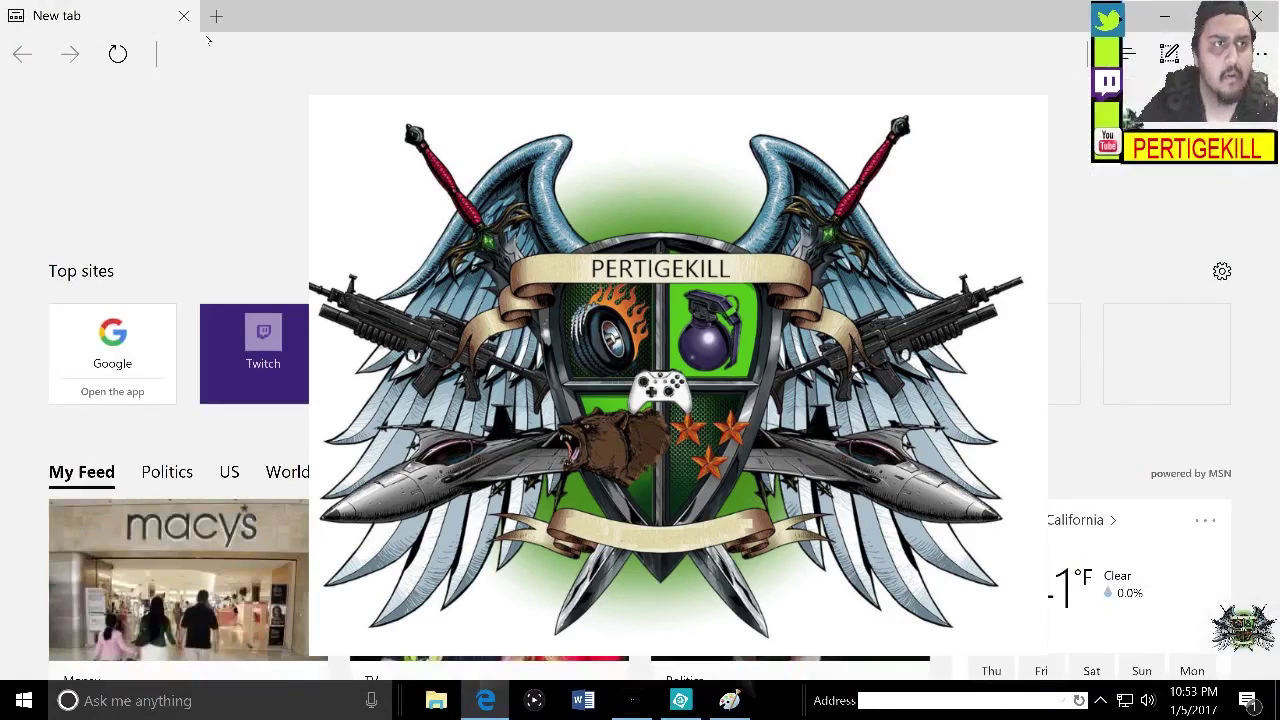
text(google.com/)
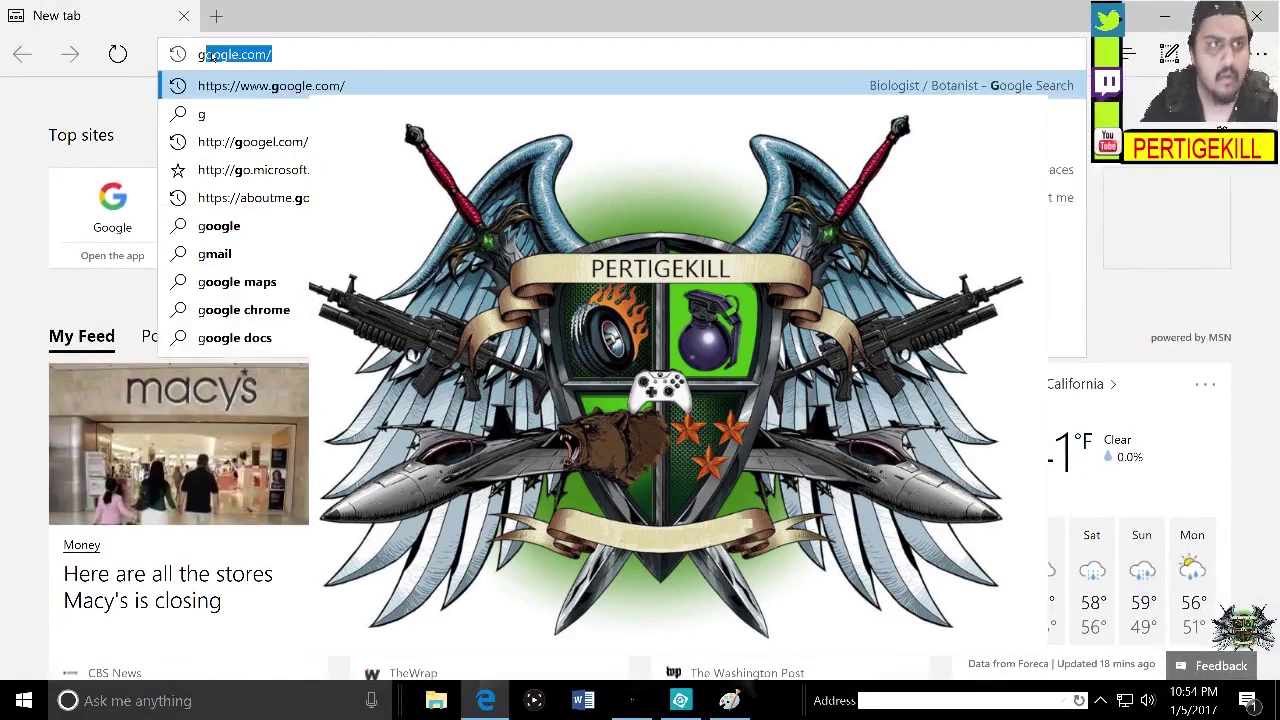
key(Return)
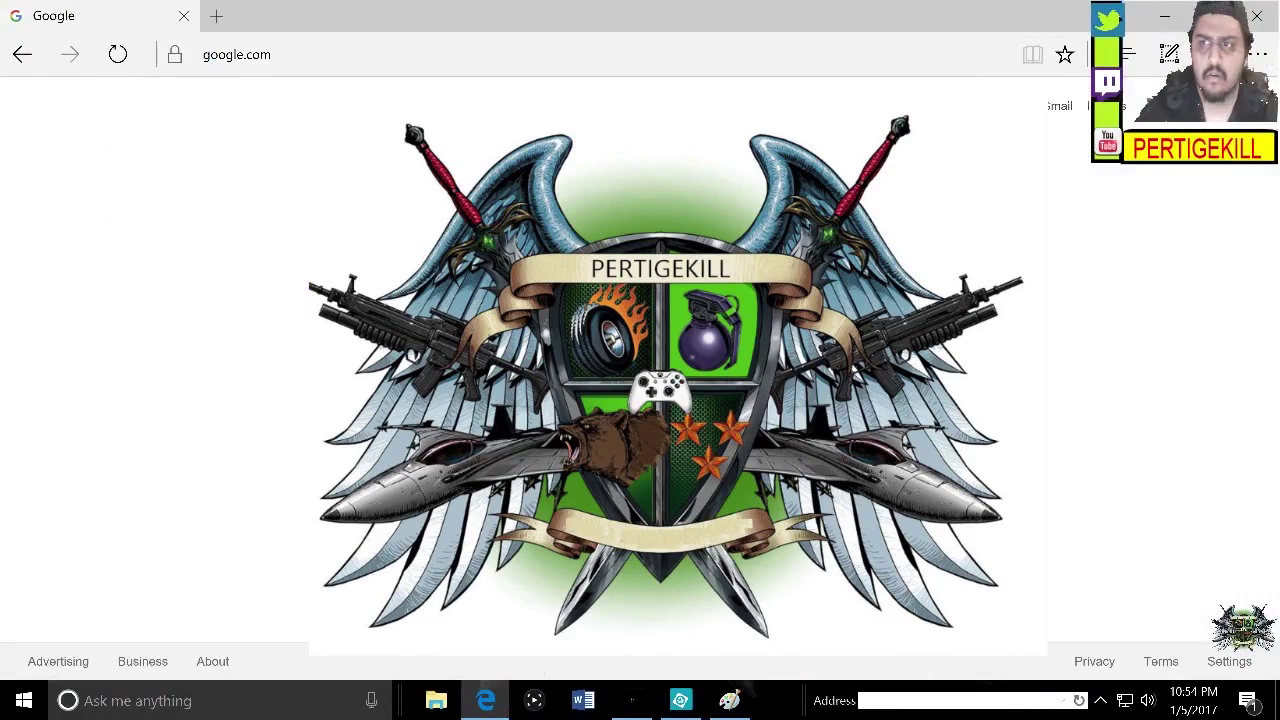
click(1105, 105)
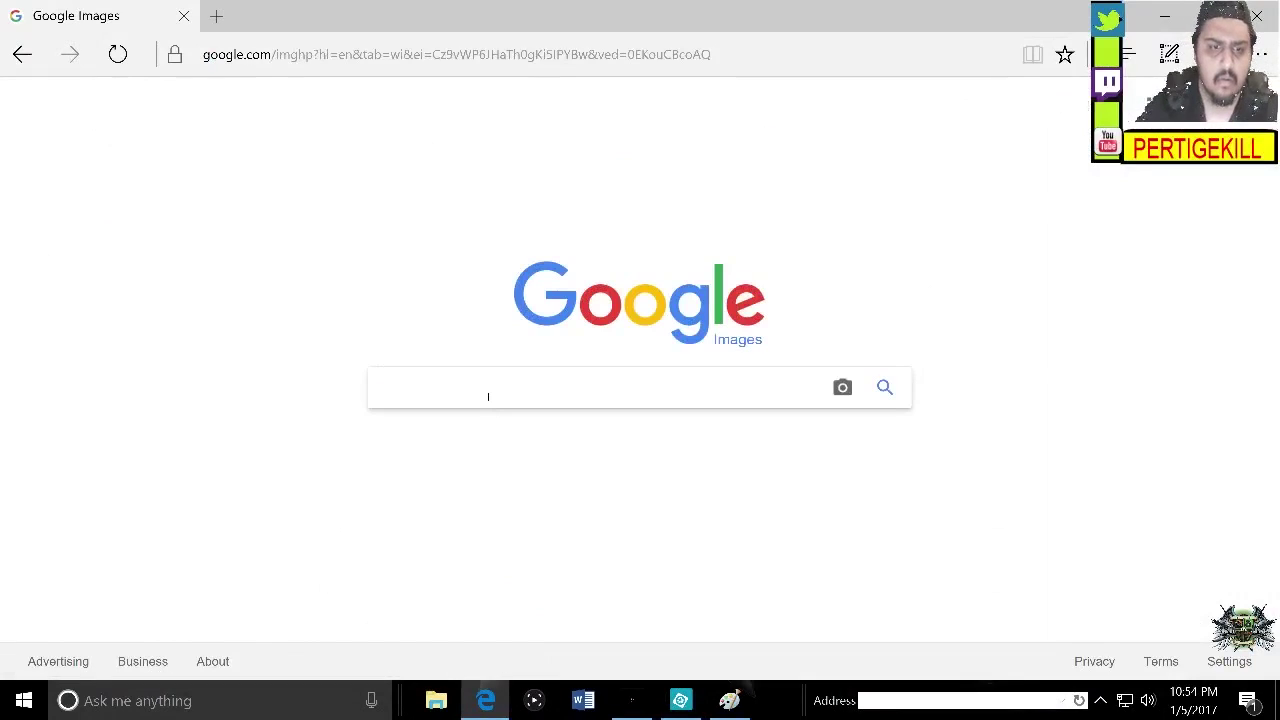
text(background)
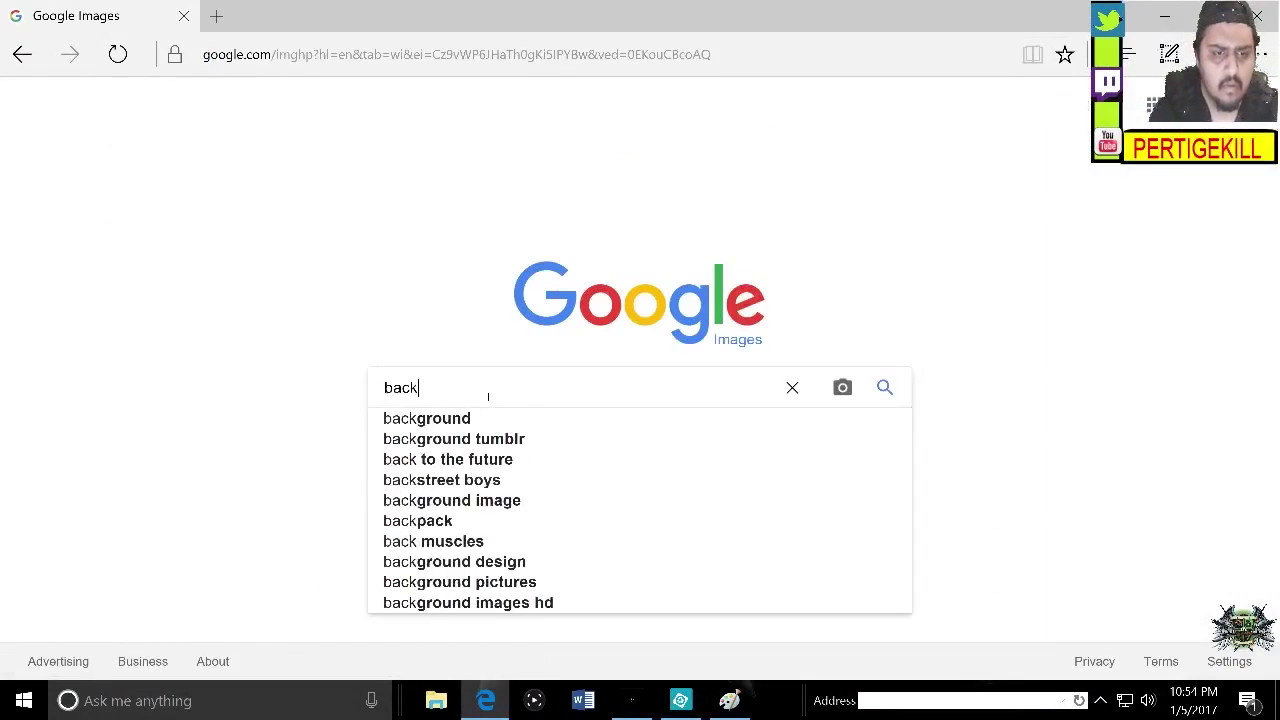
key(Return)
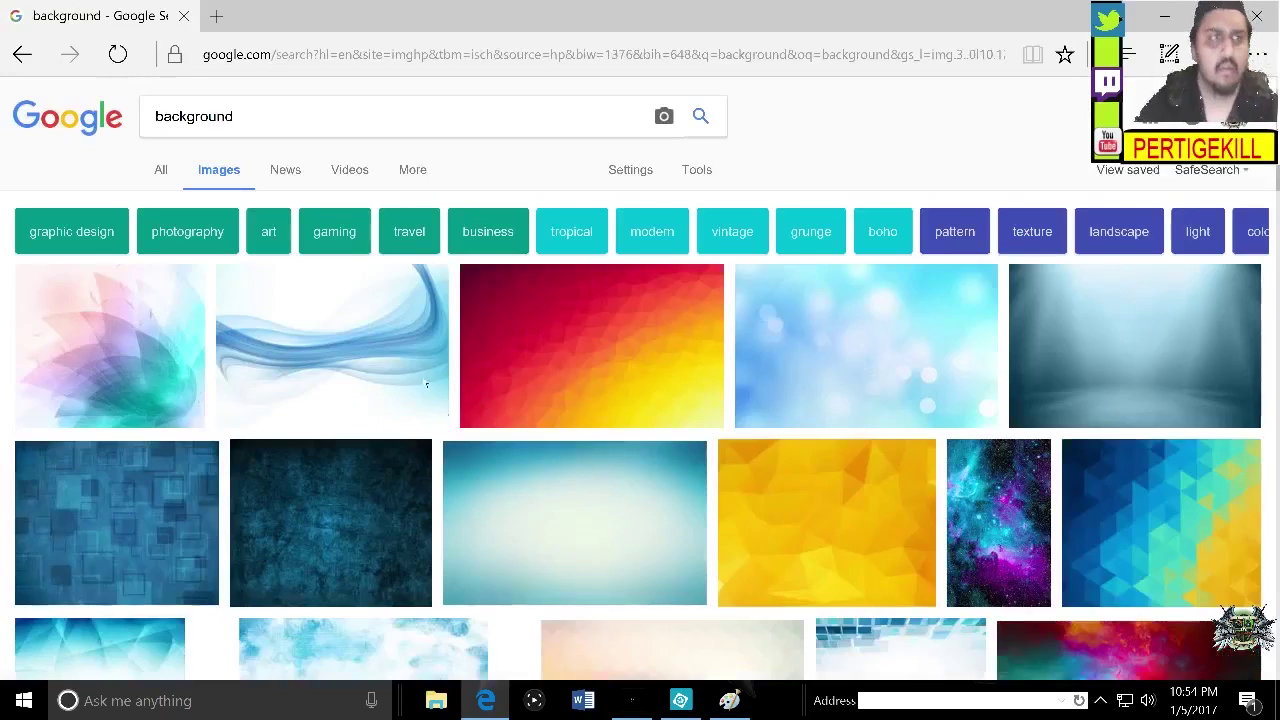
Copy the hexagon gradient wallpaper from the results and go back to Photoshop Elements
scroll(363, 447, down, 2)
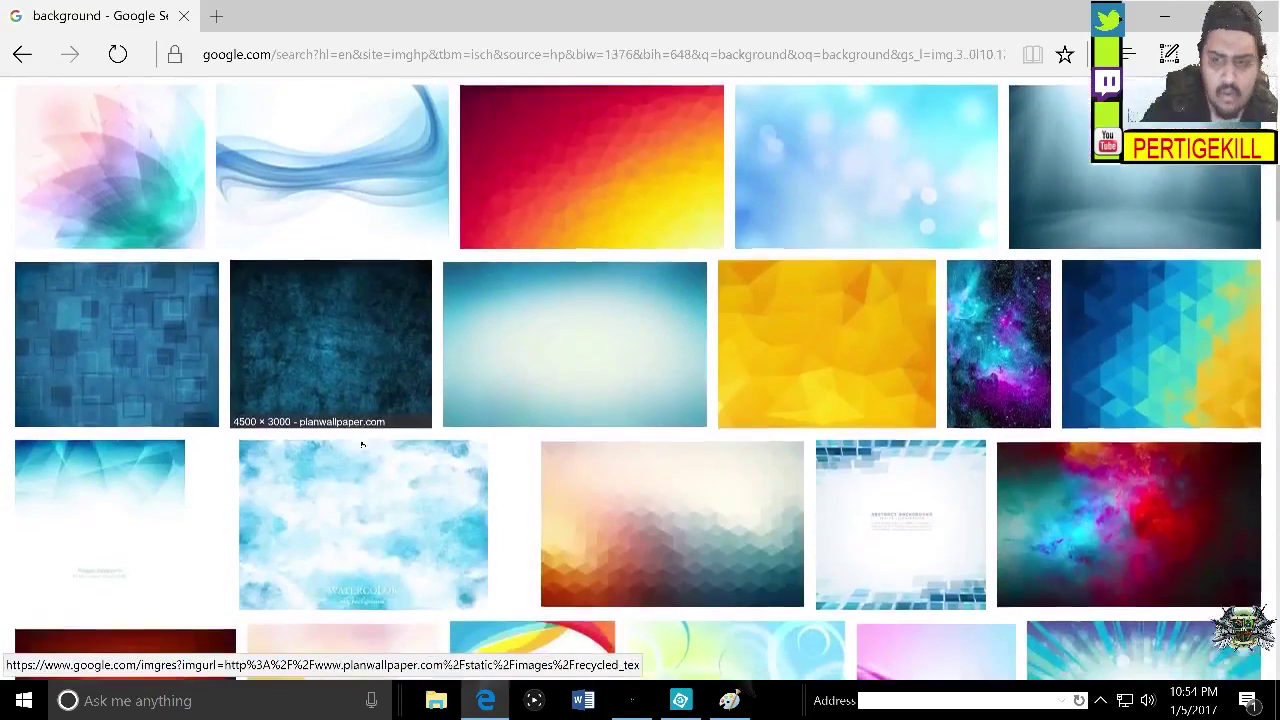
scroll(574, 435, down, 2)
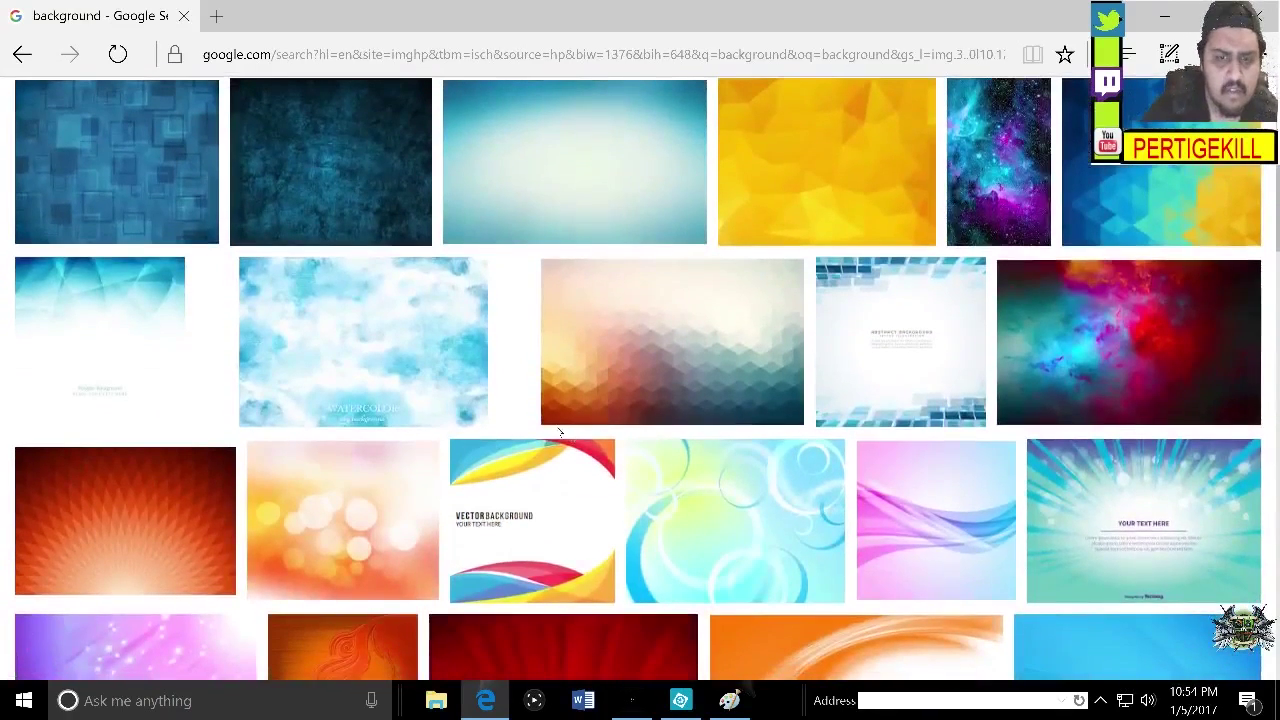
scroll(723, 394, down, 3)
scroll(727, 391, down, 3)
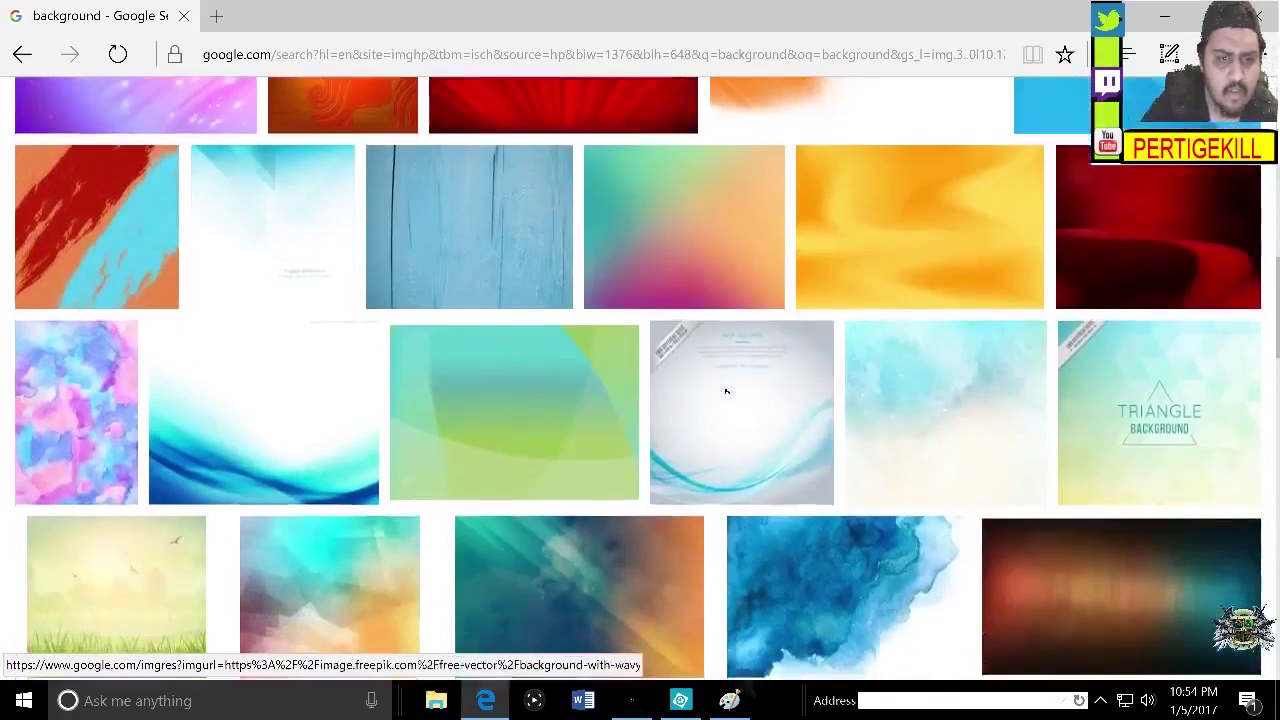
scroll(727, 391, up, 5)
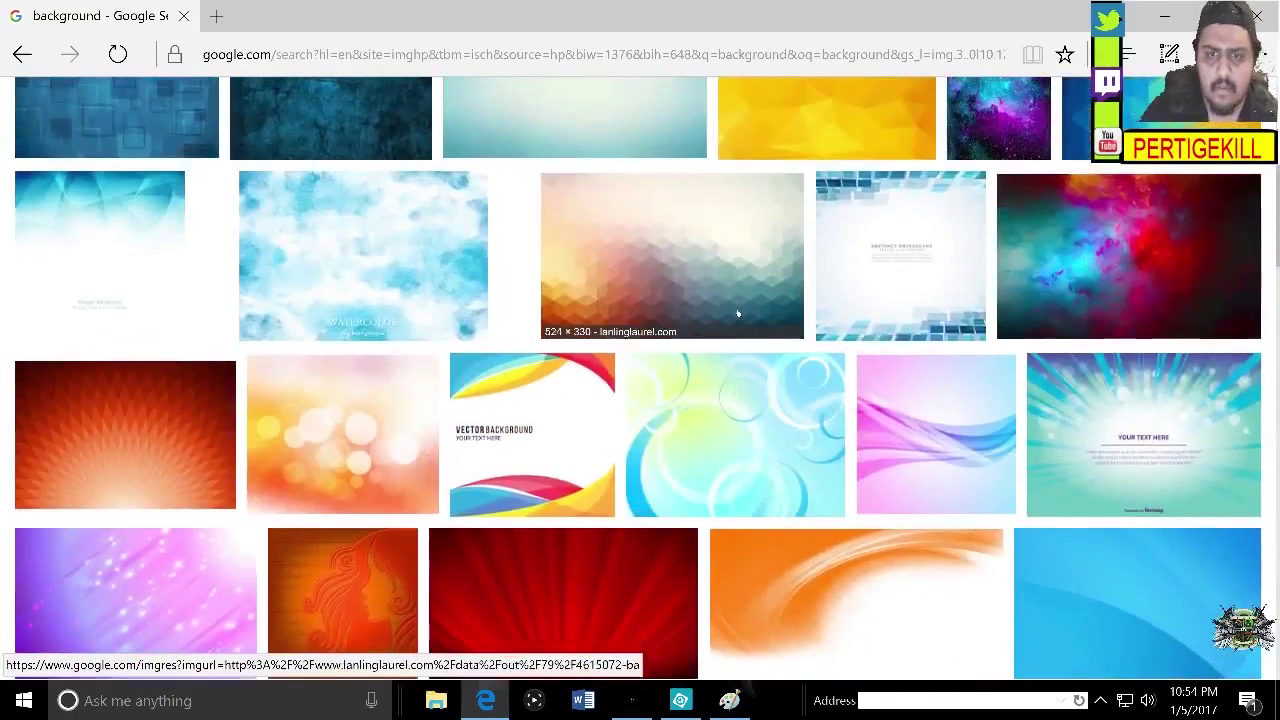
click(737, 314)
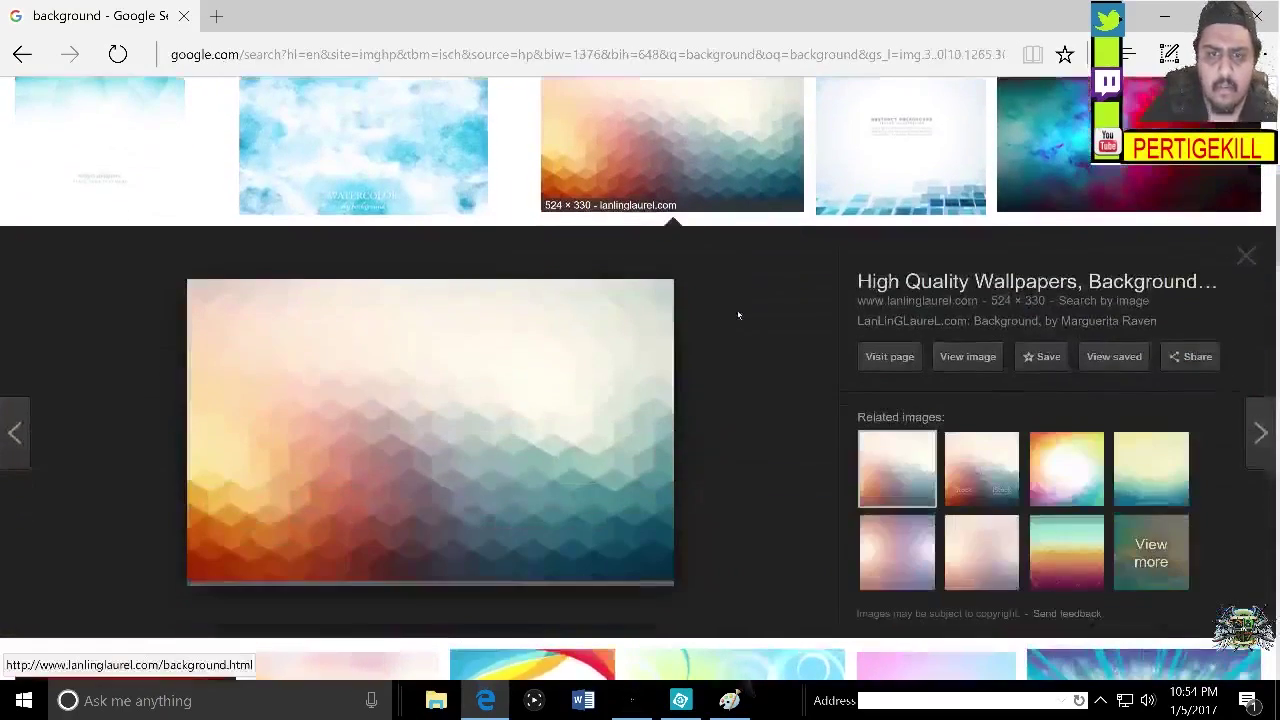
right_click(430, 393)
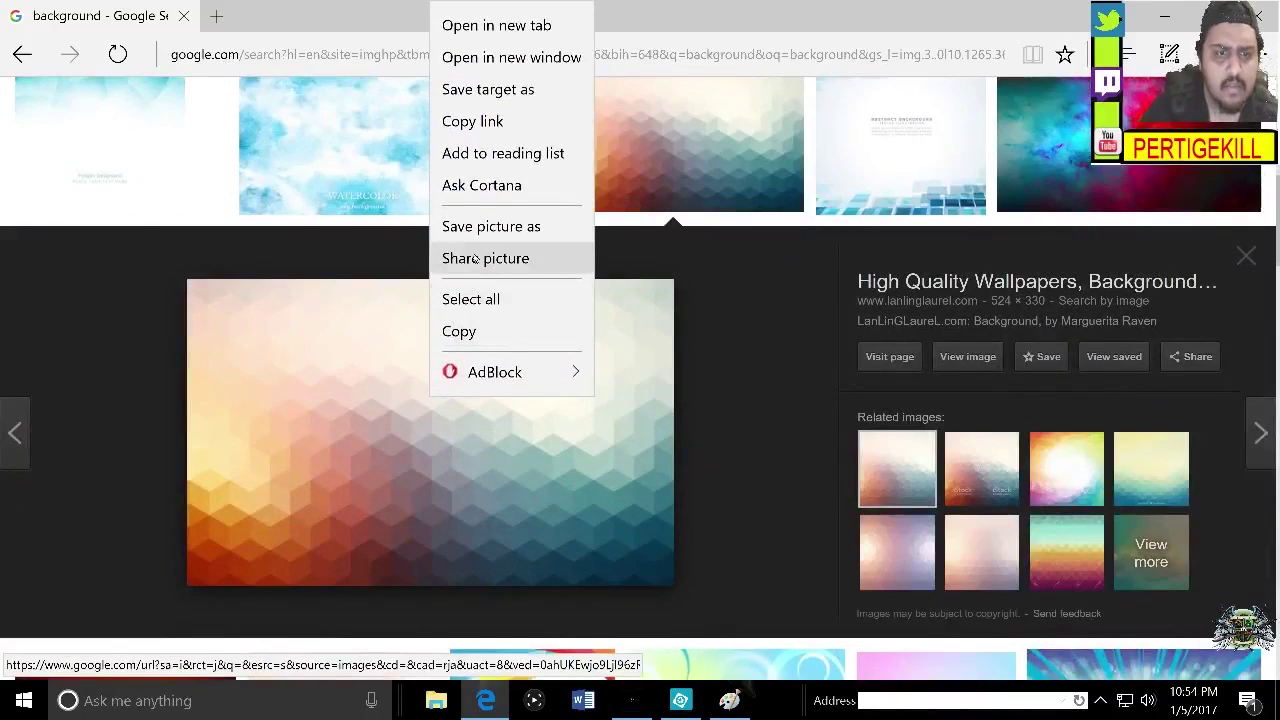
click(468, 331)
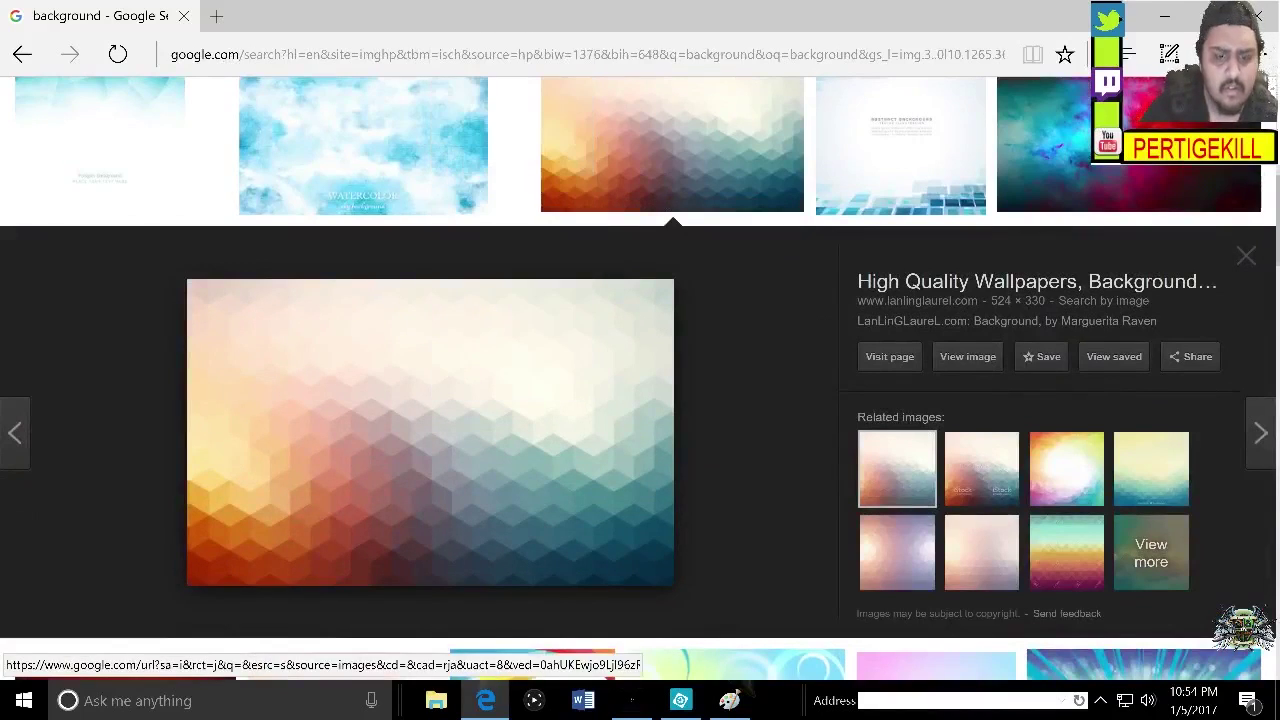
click(692, 704)
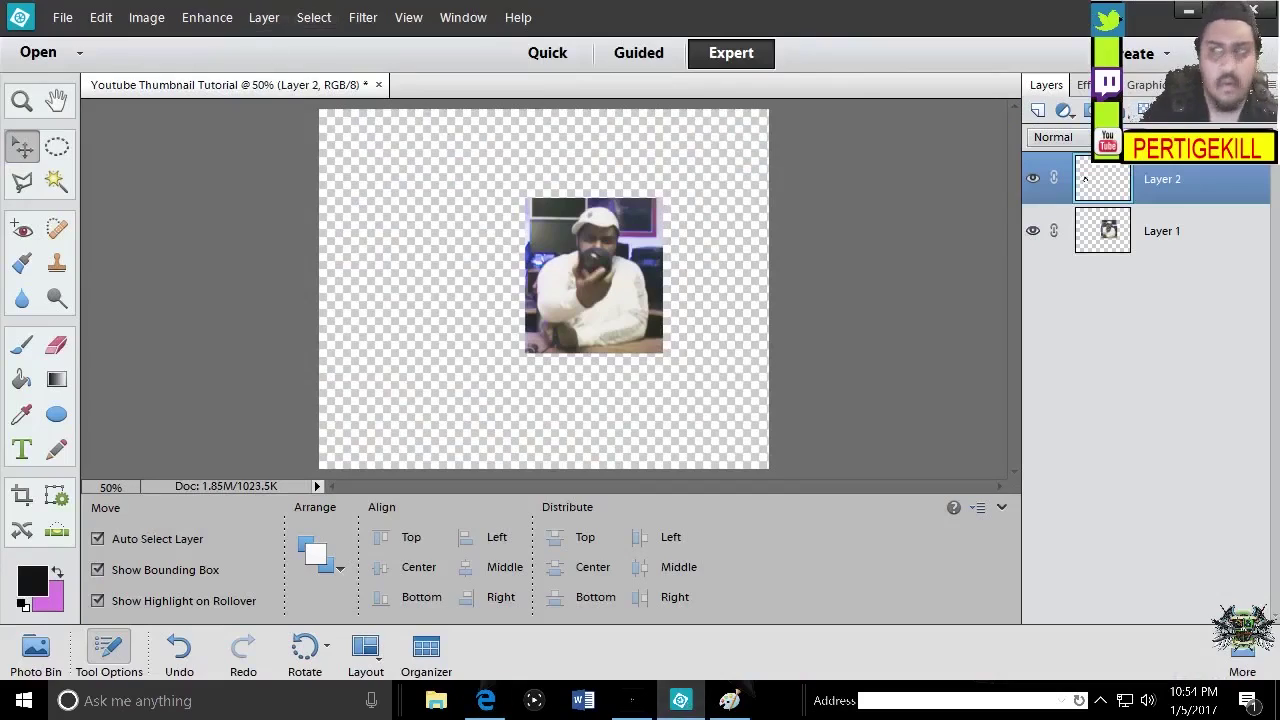
Paste the hexagon gradient as a new layer and position it at the canvas's upper left
click(100, 17)
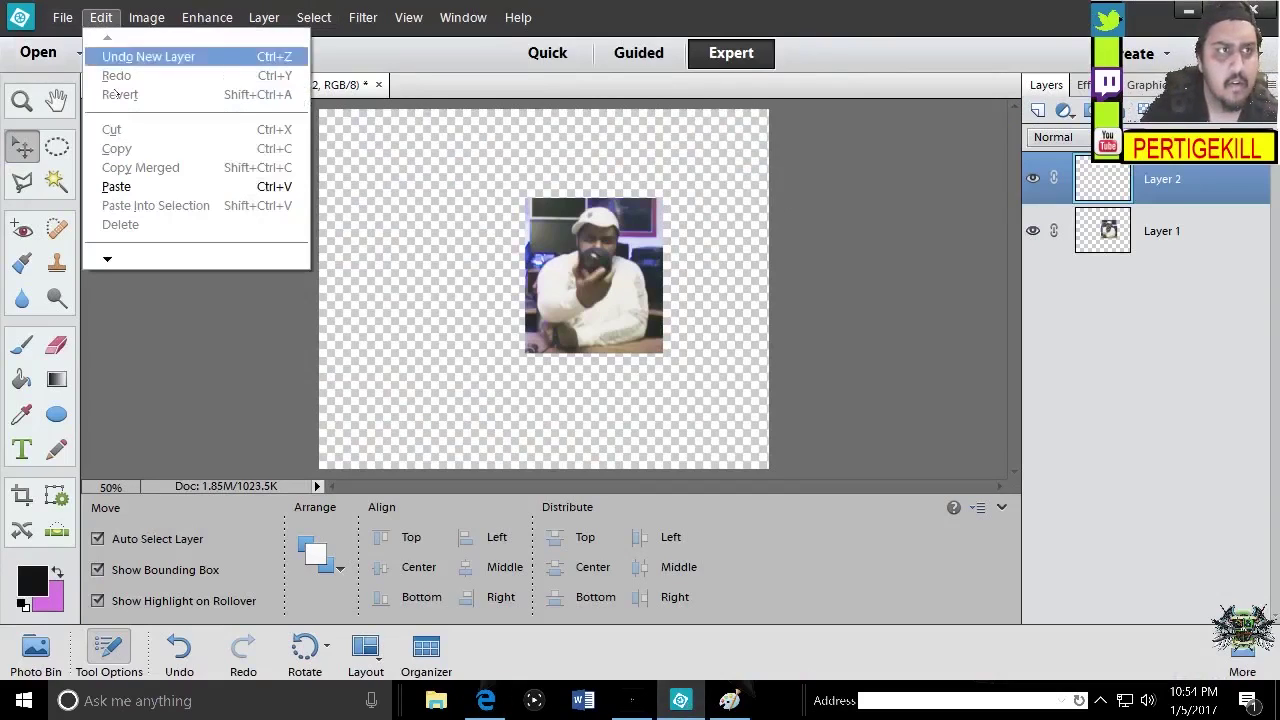
click(116, 187)
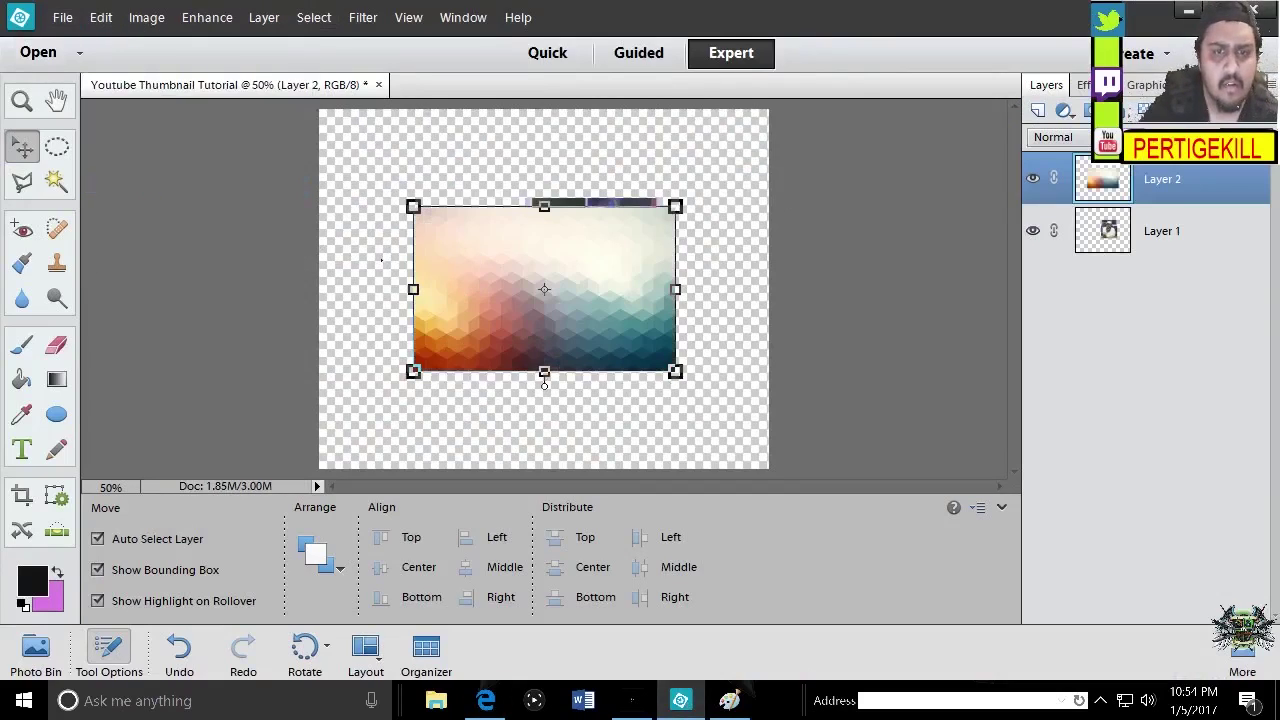
drag(532, 262, 488, 191)
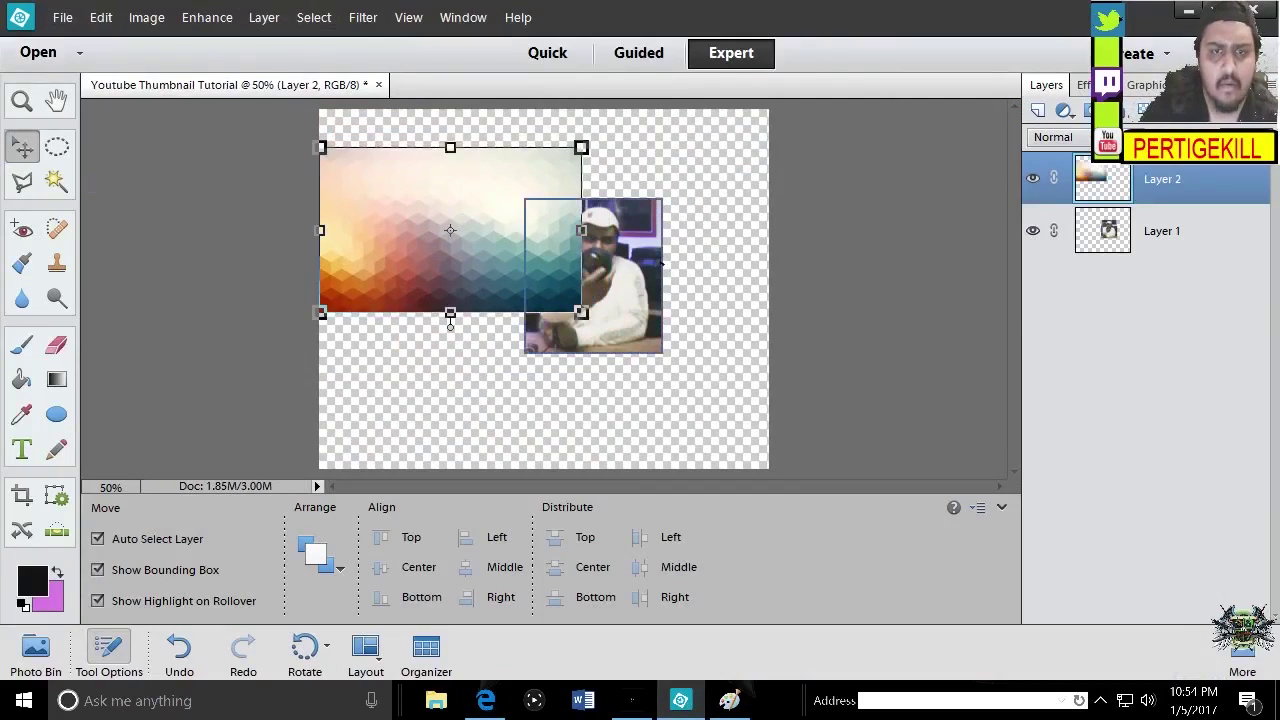
Move the presenter photo on Layer 1 to the lower right of the canvas
click(612, 297)
drag(612, 297, 705, 392)
click(1110, 175)
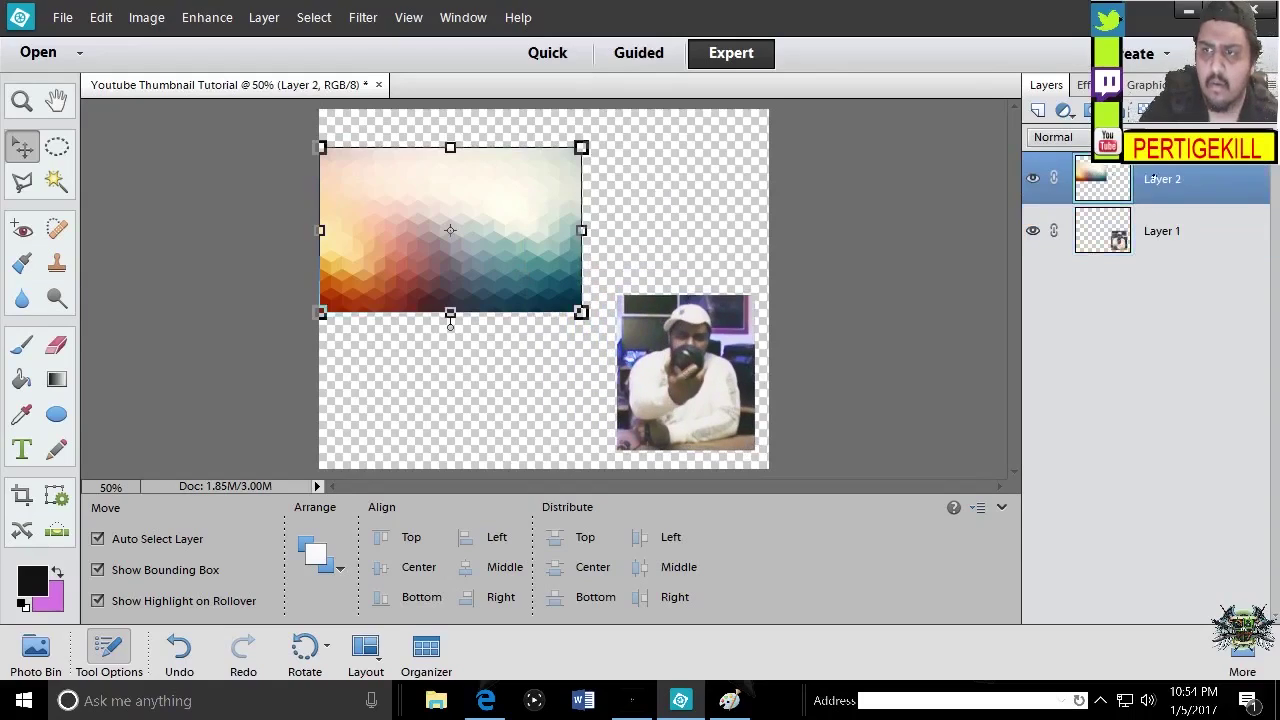
Rename the gradient layer (Layer 2) to BACKGROUND
double_click(1154, 178)
text(b)
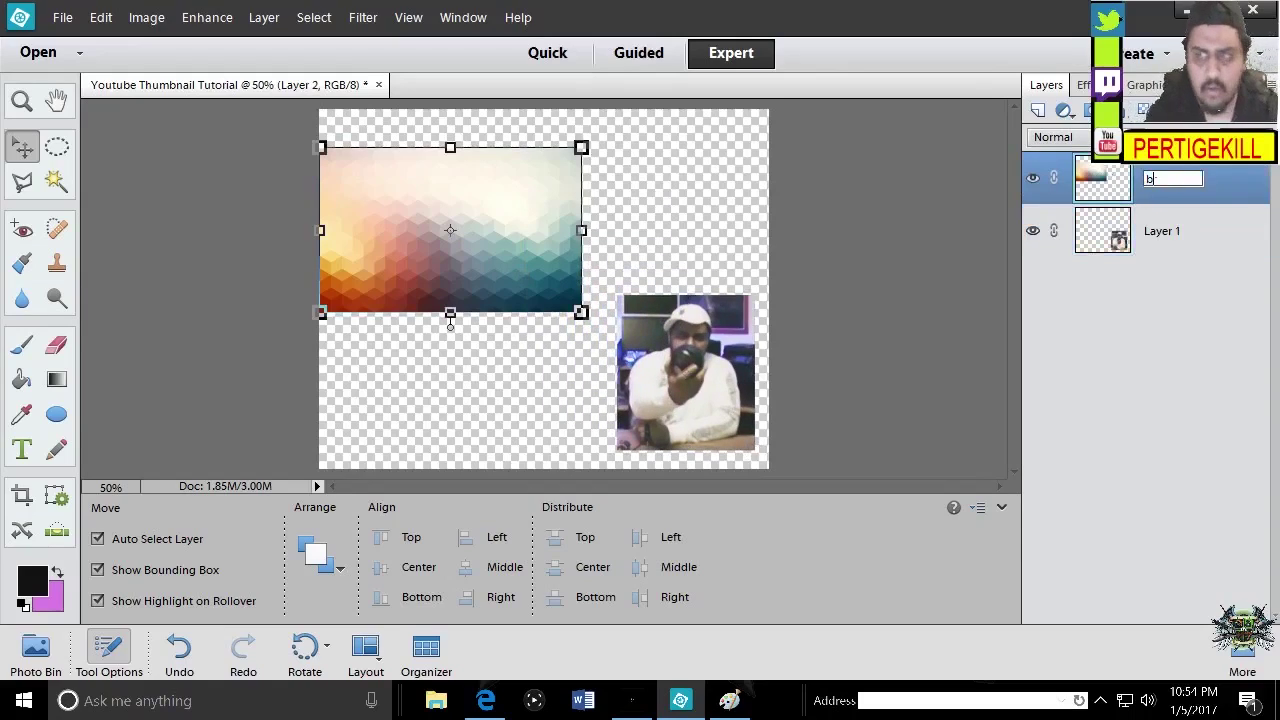
text(BACKGROUND)
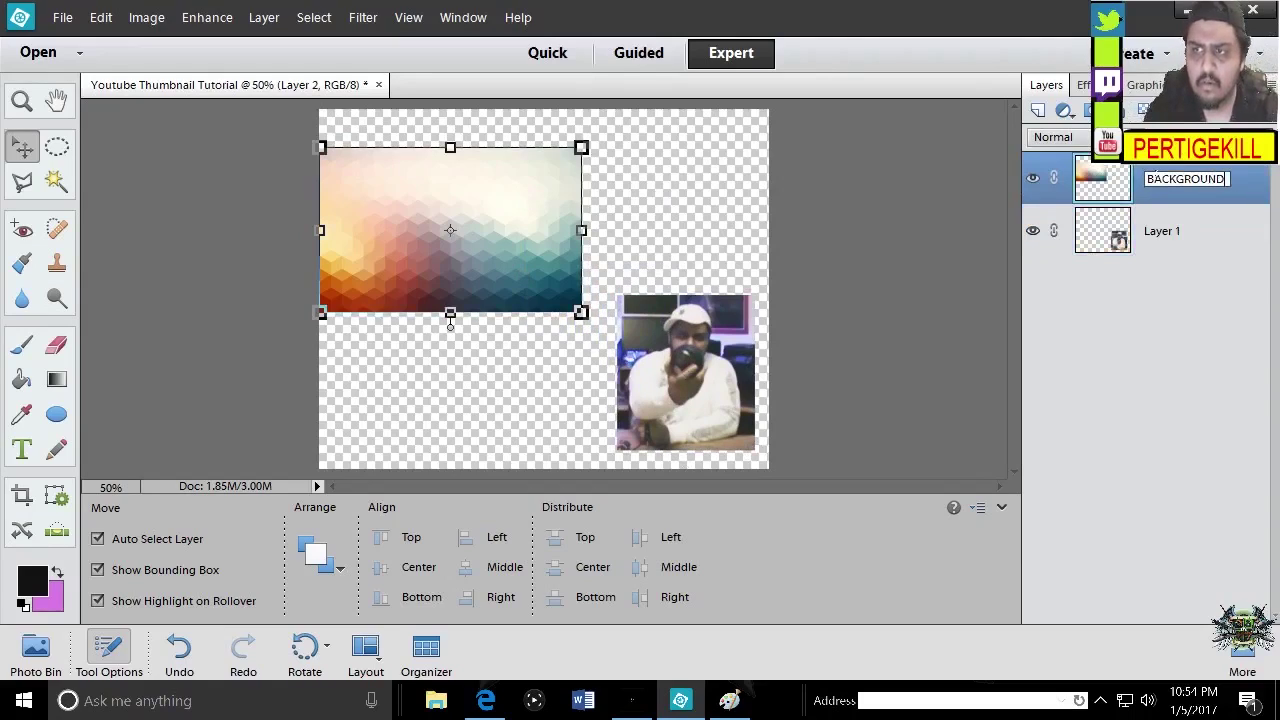
key(Return)
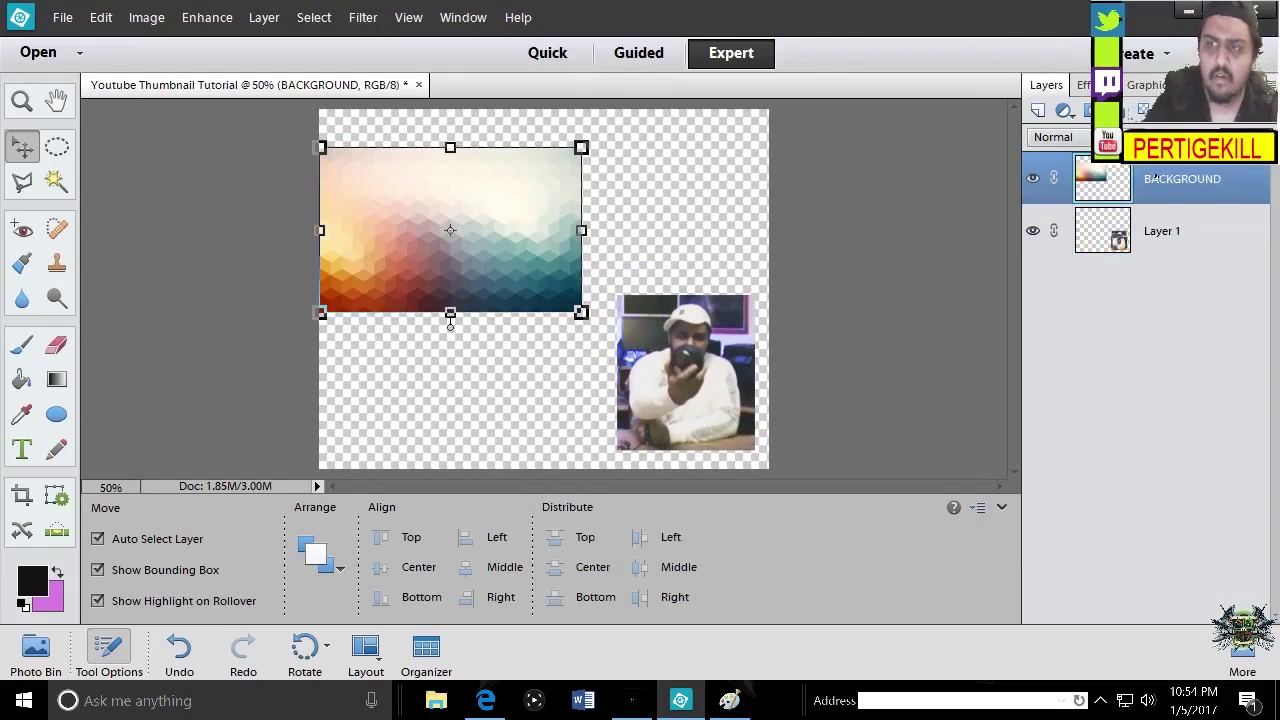
Rename the presenter photo layer (Layer 1) to ME HOLDING THE MIC
double_click(1181, 231)
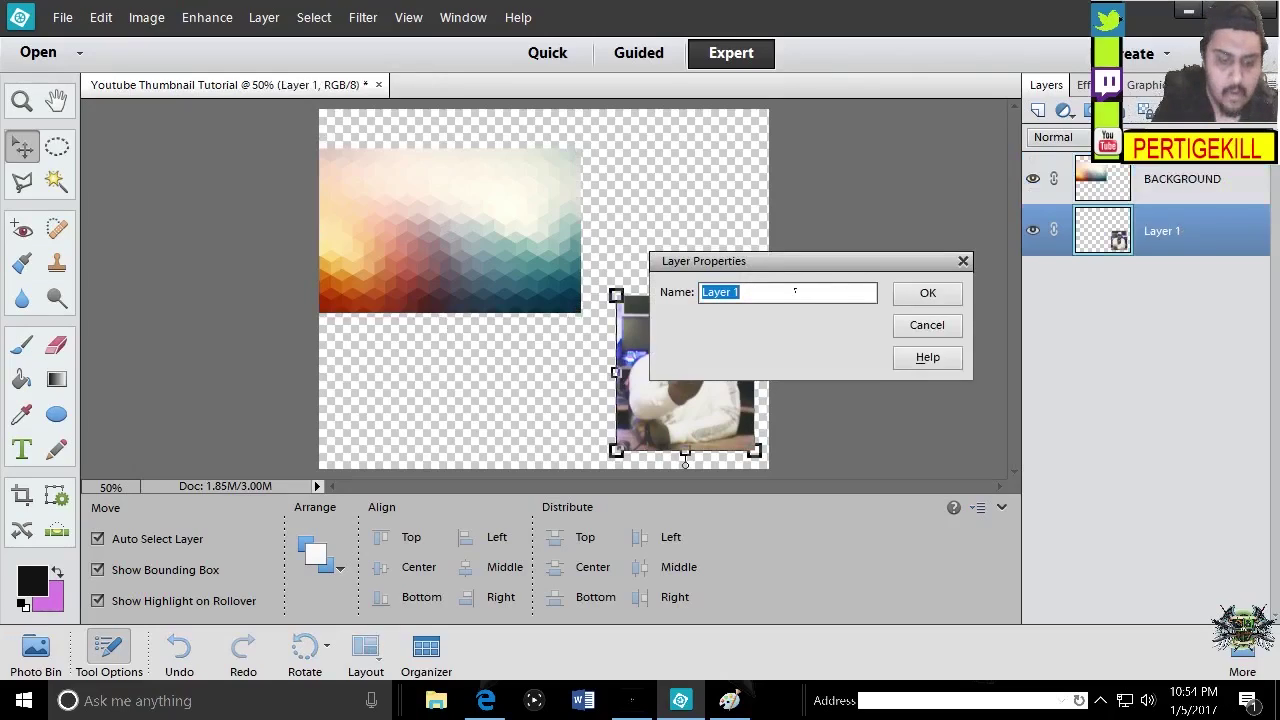
text(HOLD)
key(BackSpace)
key(BackSpace)
key(BackSpace)
key(BackSpace)
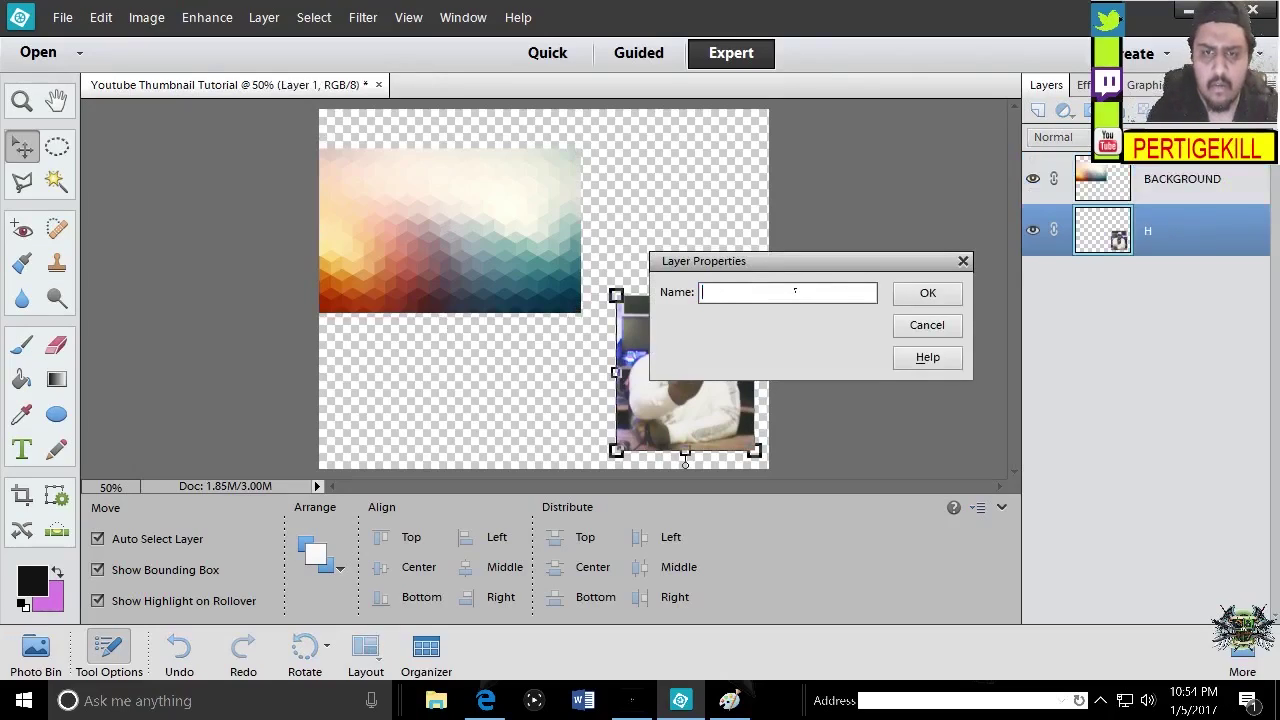
text(ME HOLDING A)
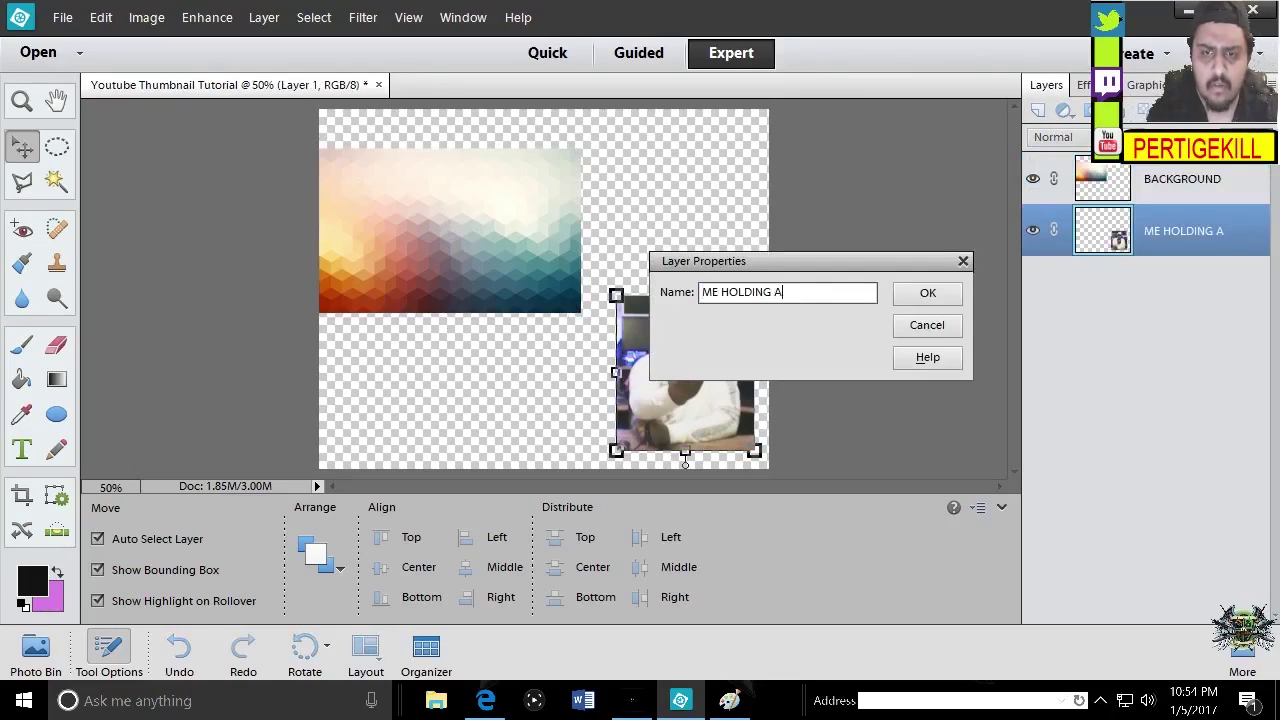
key(BackSpace)
text(THE MIC)
key(Return)
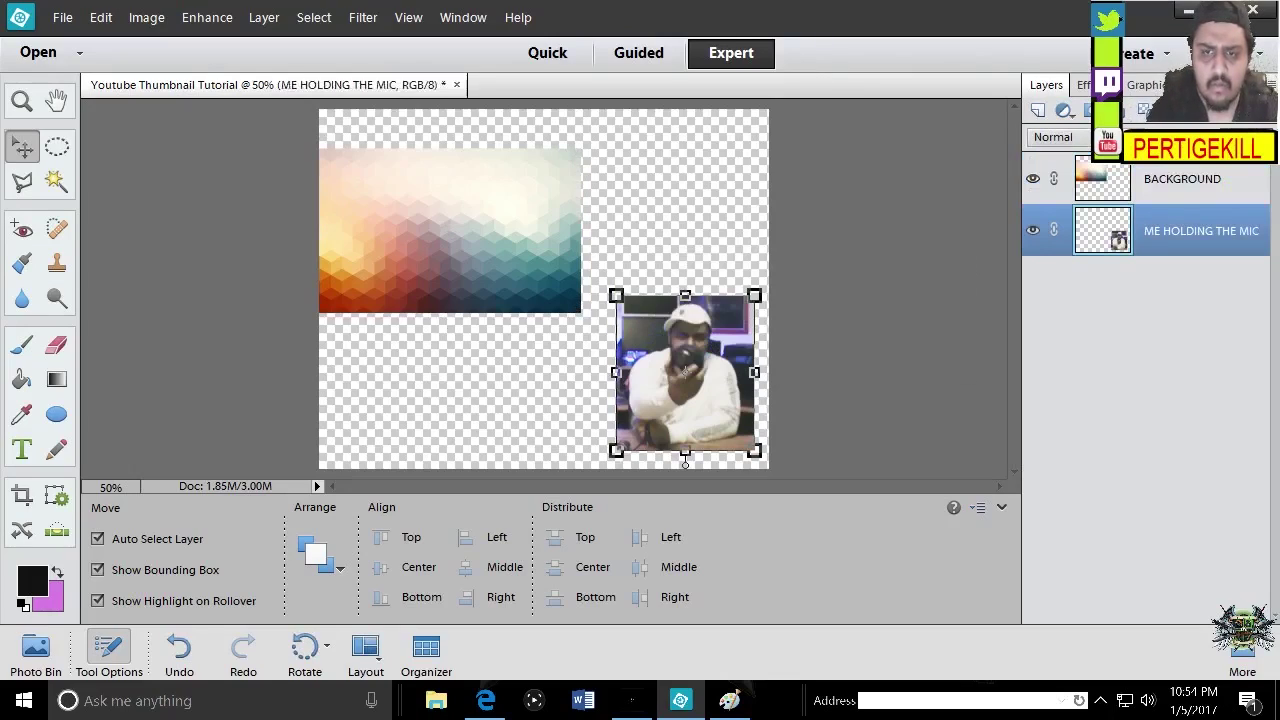
Stretch the BACKGROUND gradient wider and taller using its right and bottom handles
click(492, 208)
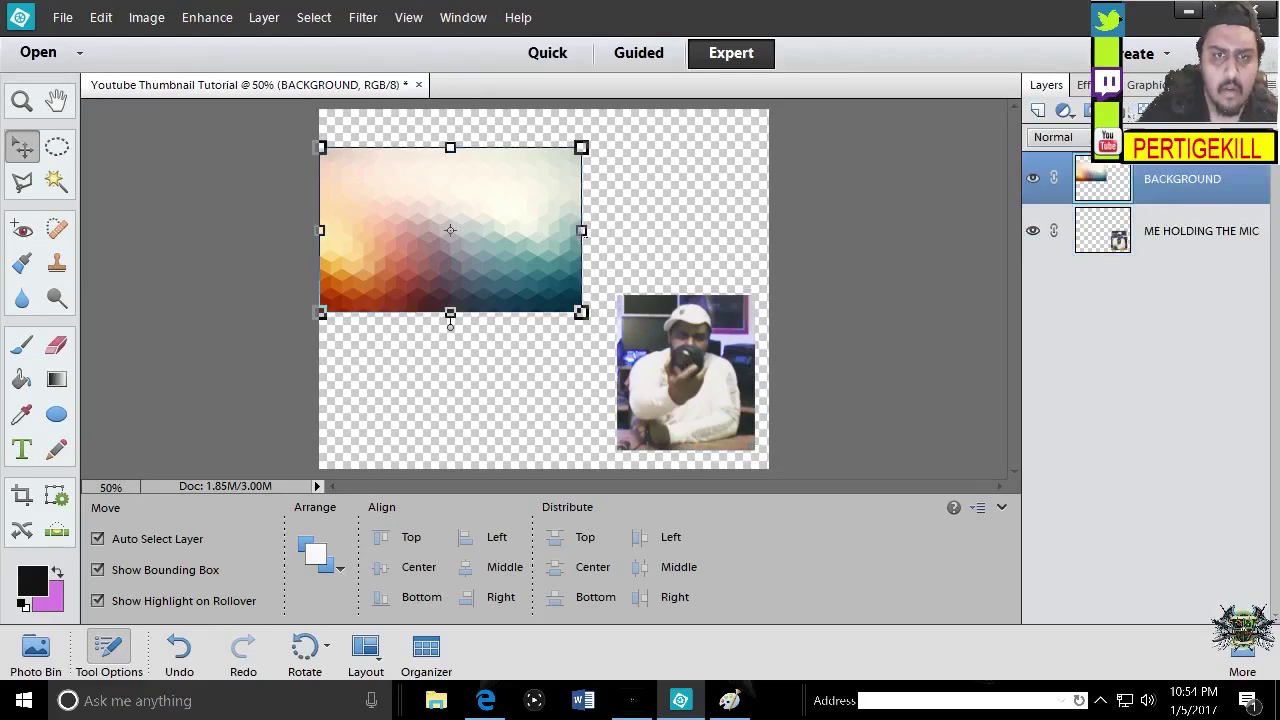
drag(581, 230, 767, 230)
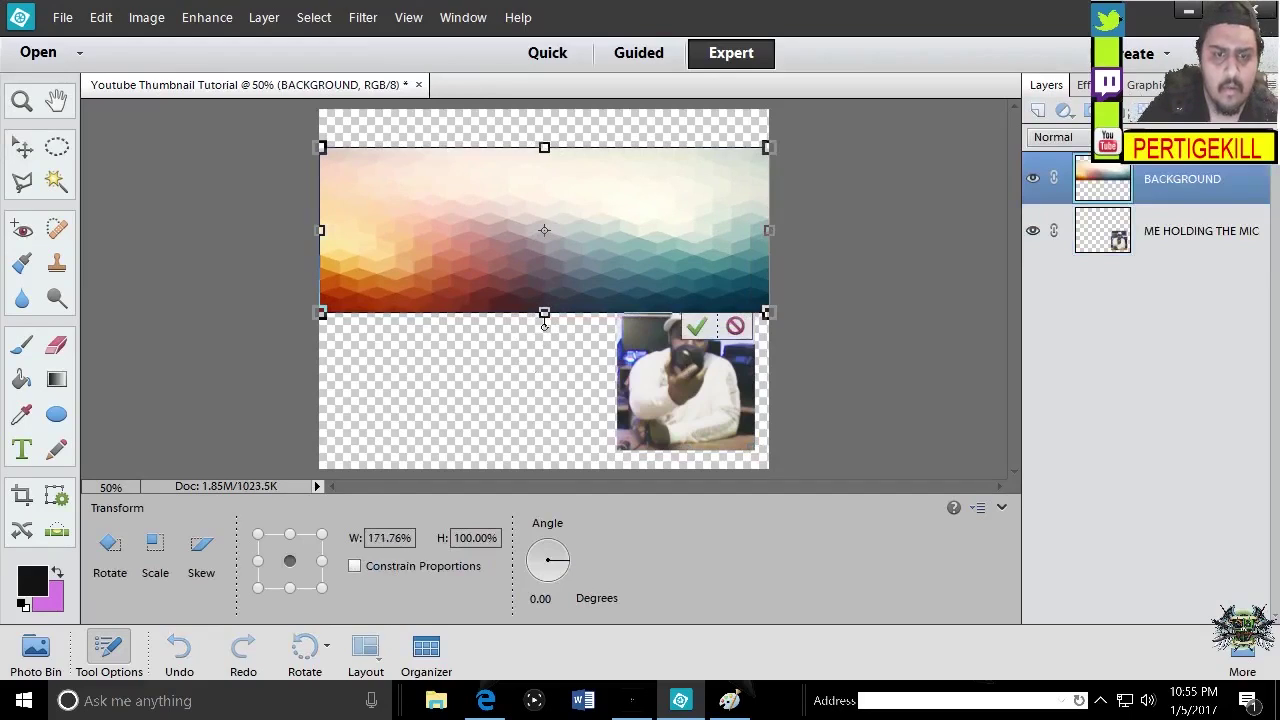
drag(544, 313, 549, 464)
right_click(590, 316)
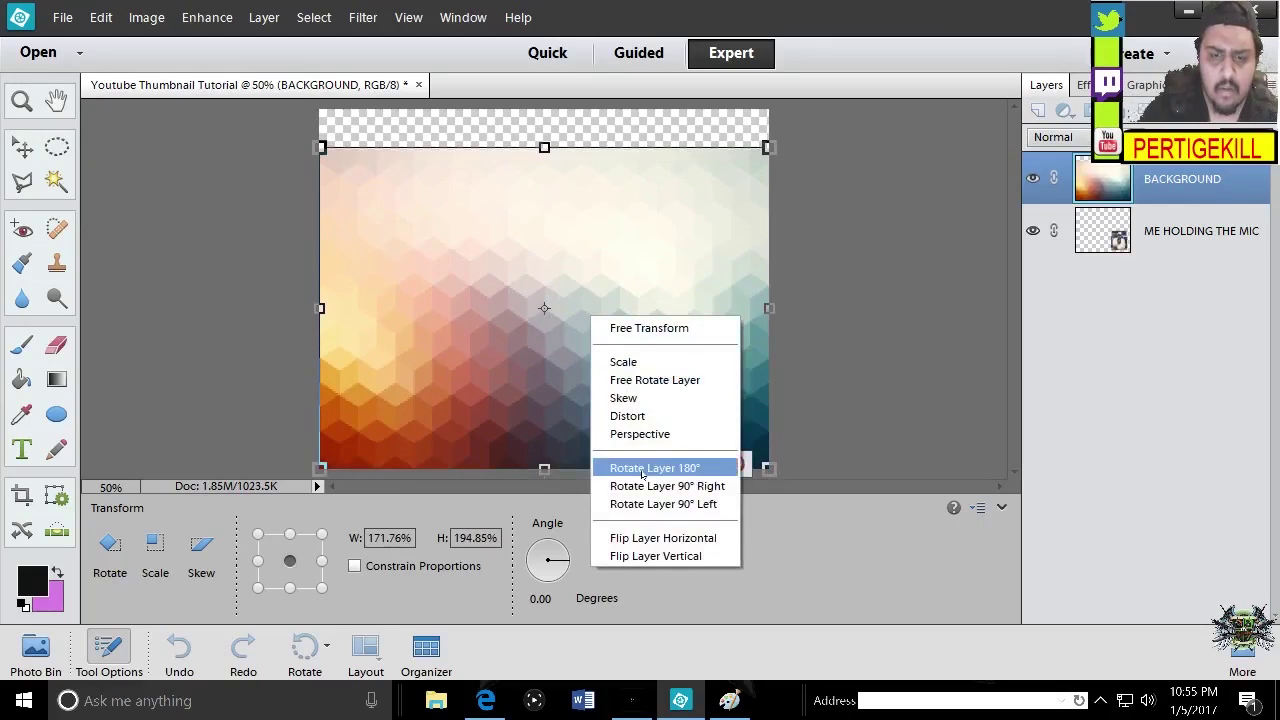
click(859, 300)
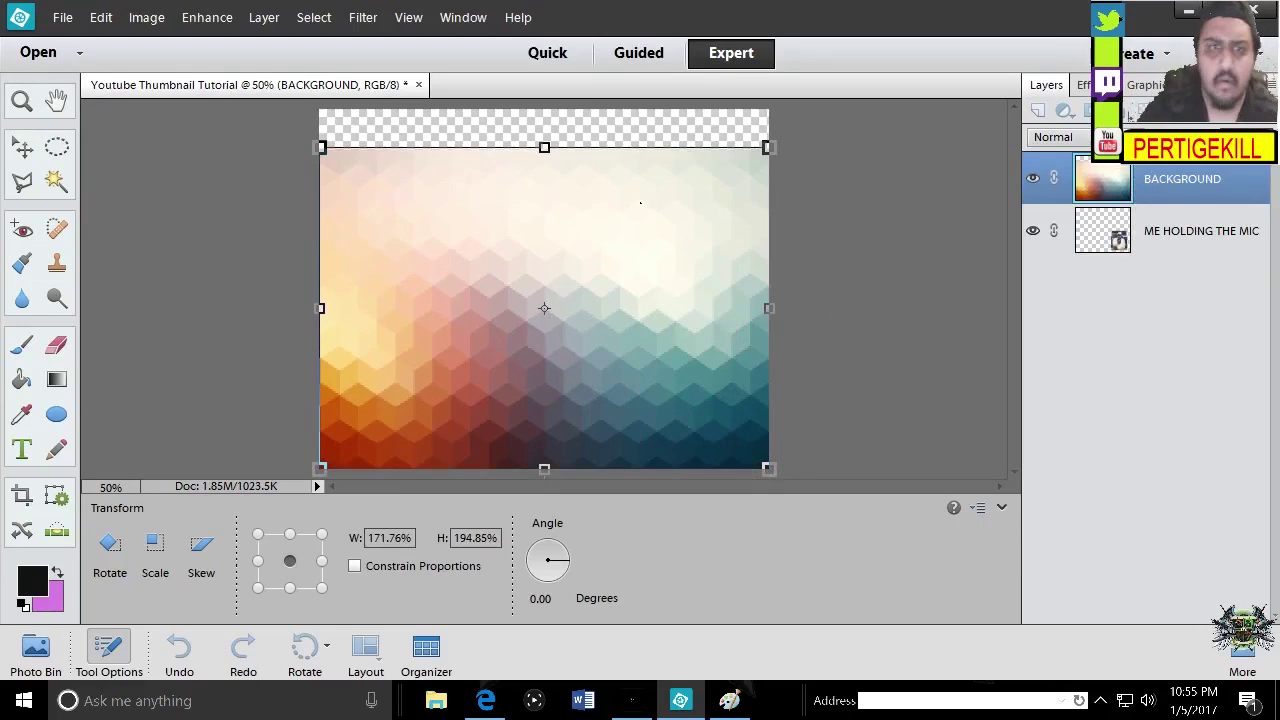
Shift the enlarged gradient left and commit the 171.76% × 194.85% resize
drag(643, 200, 569, 201)
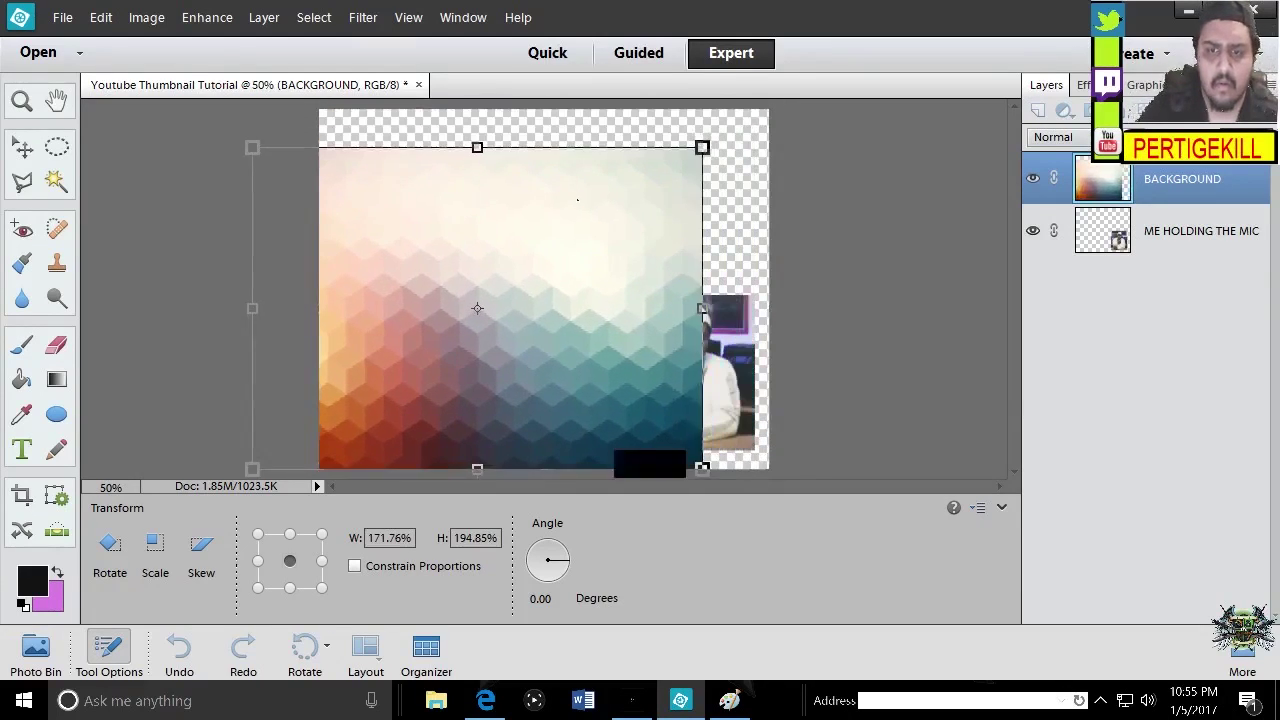
click(629, 463)
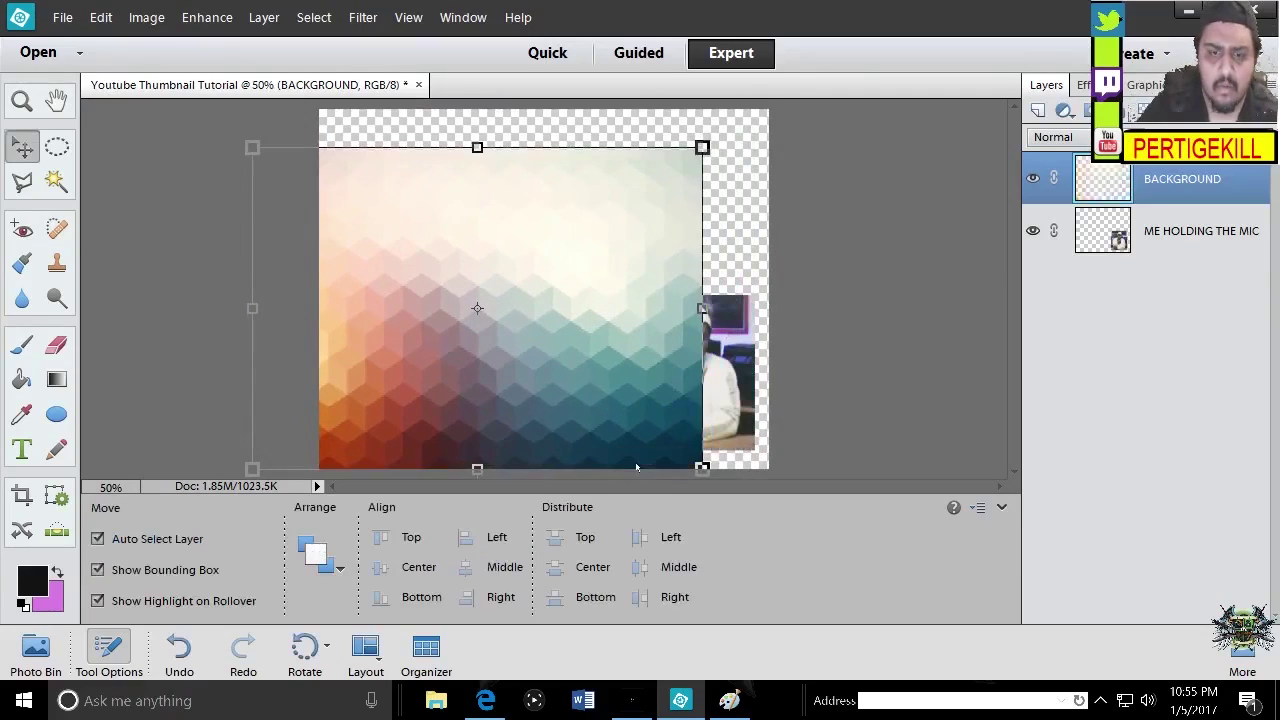
click(740, 368)
right_click(745, 364)
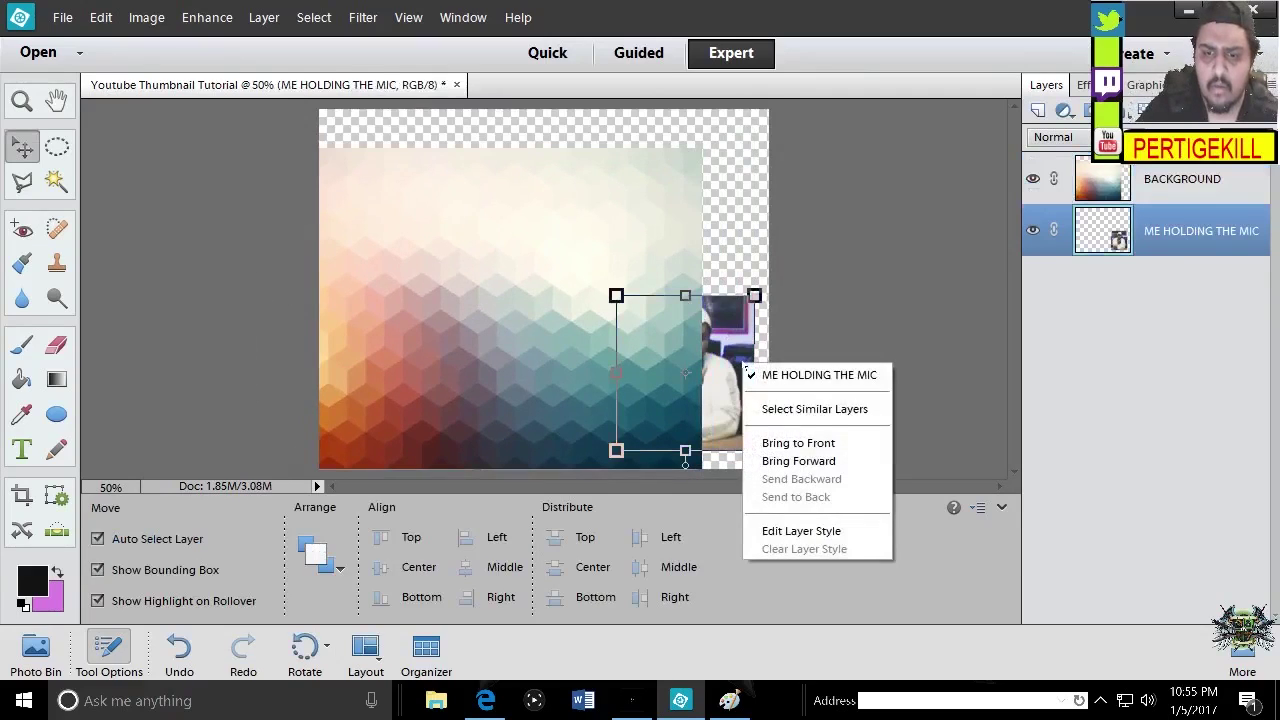
Bring the presenter photo to front, centre it, and stretch the gradient to 111.98% height
click(802, 452)
drag(700, 380, 594, 356)
drag(670, 209, 734, 164)
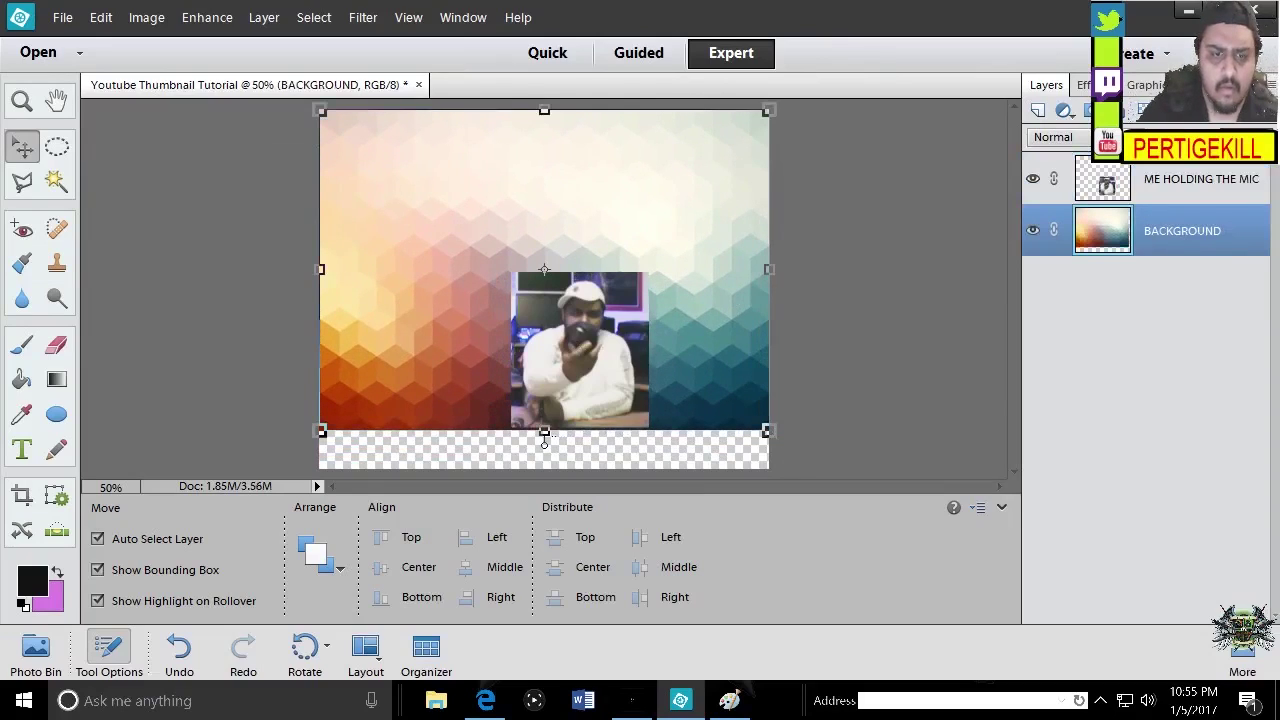
drag(544, 438, 544, 468)
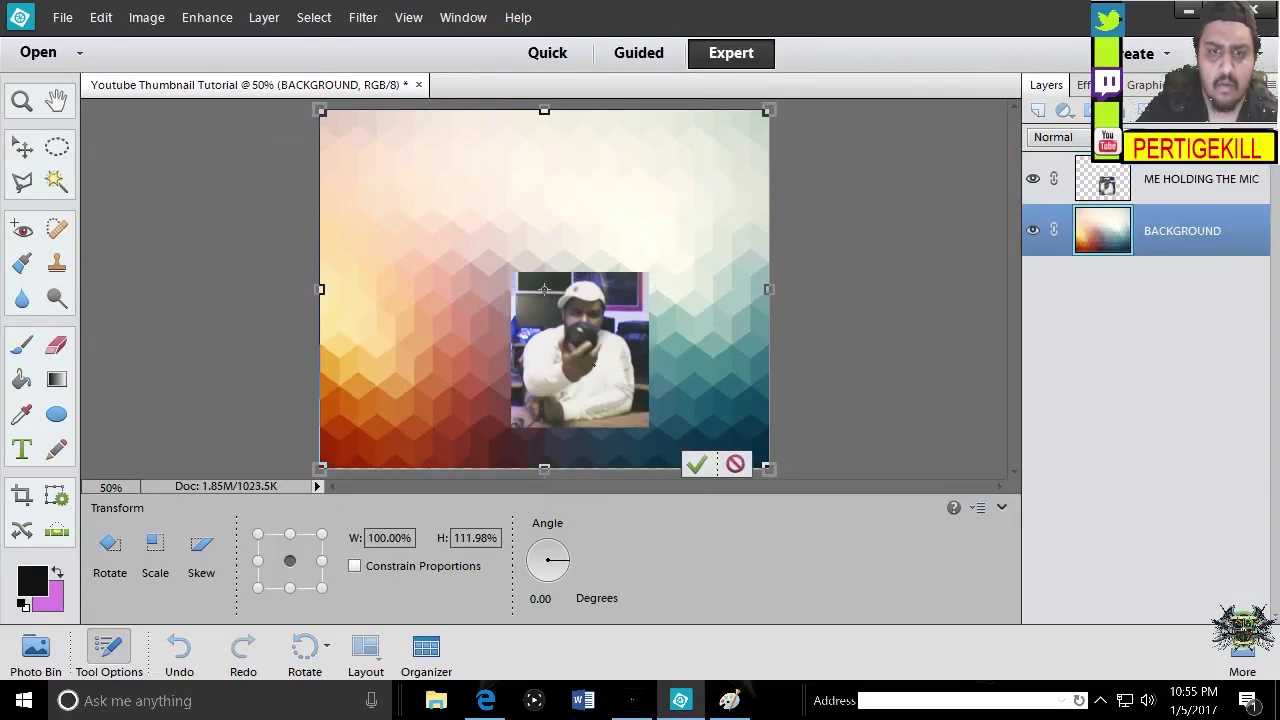
Commit the gradient stretch, nudge the photo up, and try a Magic Wand selection top-right
click(697, 464)
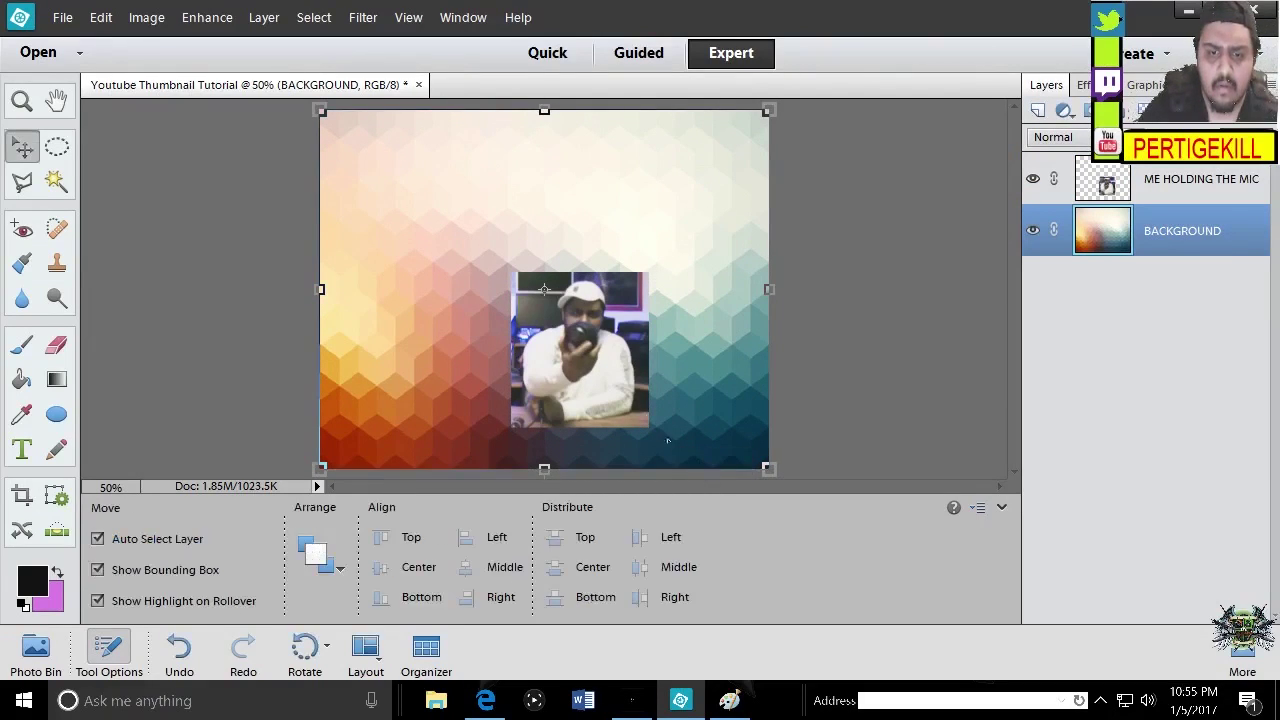
drag(592, 363, 598, 302)
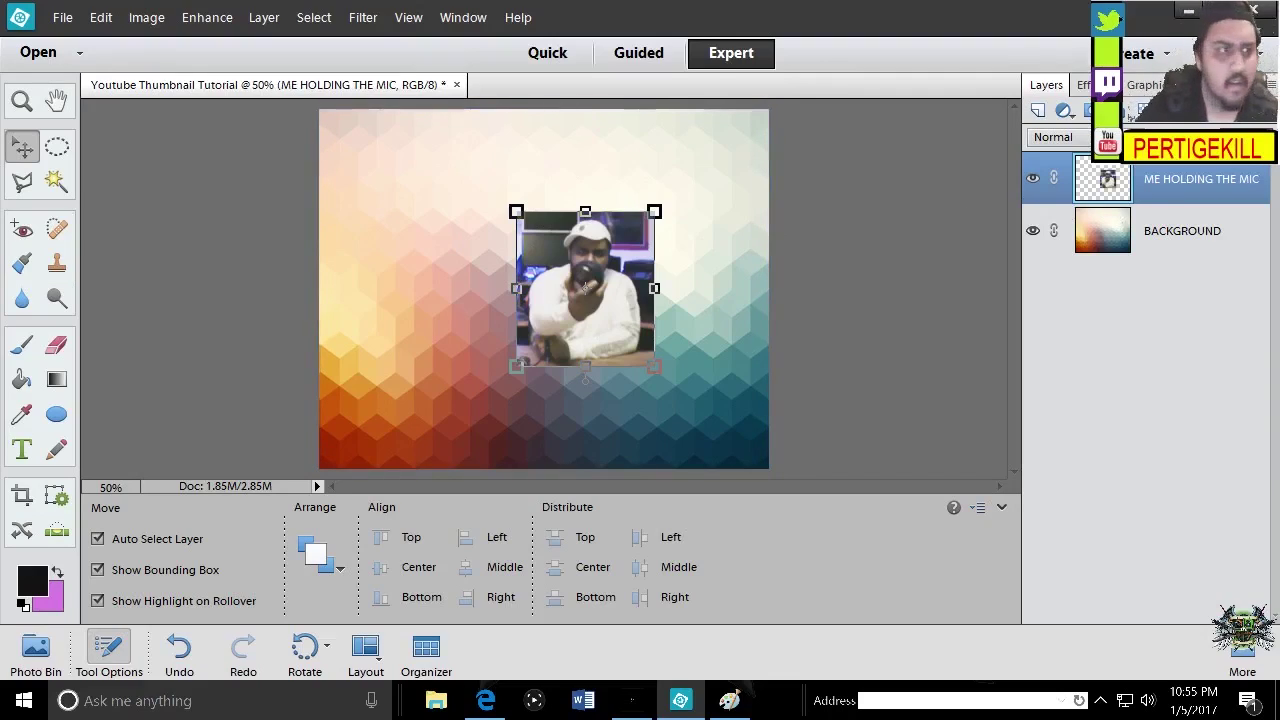
click(55, 180)
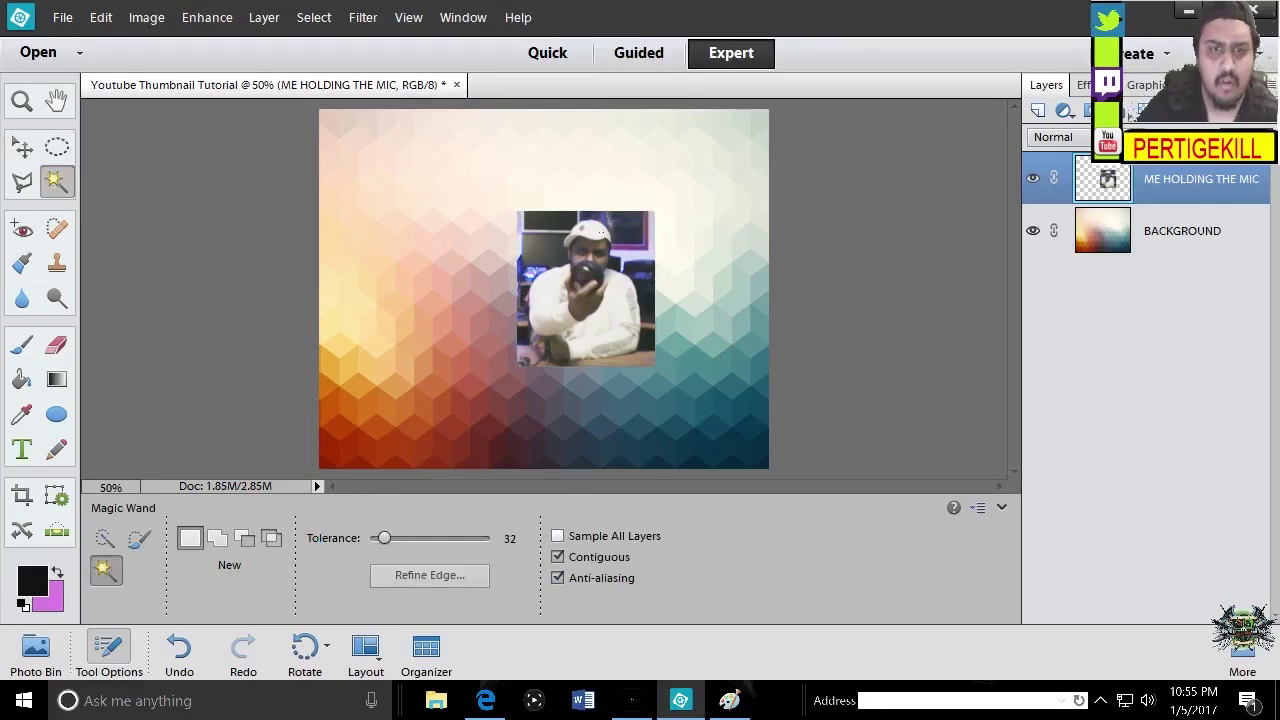
click(623, 229)
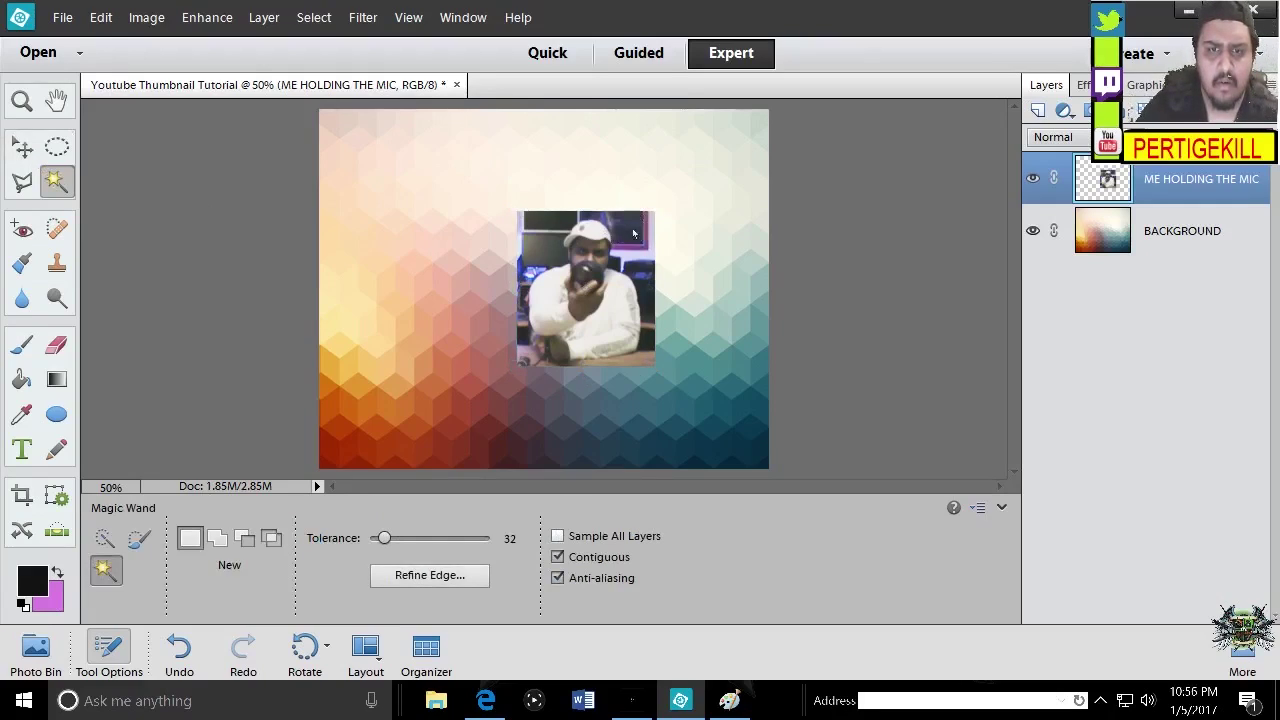
key(ctrl+d)
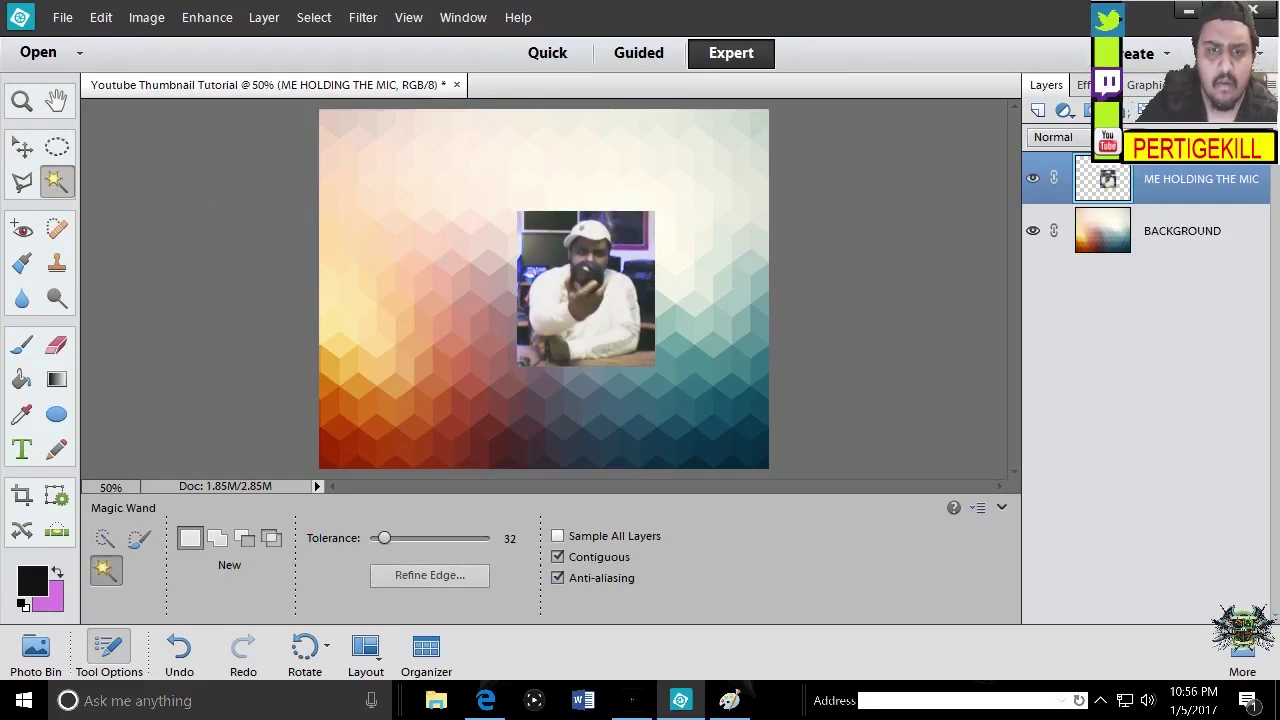
Retry the Magic Wand on the dark top-right area, then hide the BACKGROUND layer
click(620, 258)
key(ctrl+d)
click(620, 258)
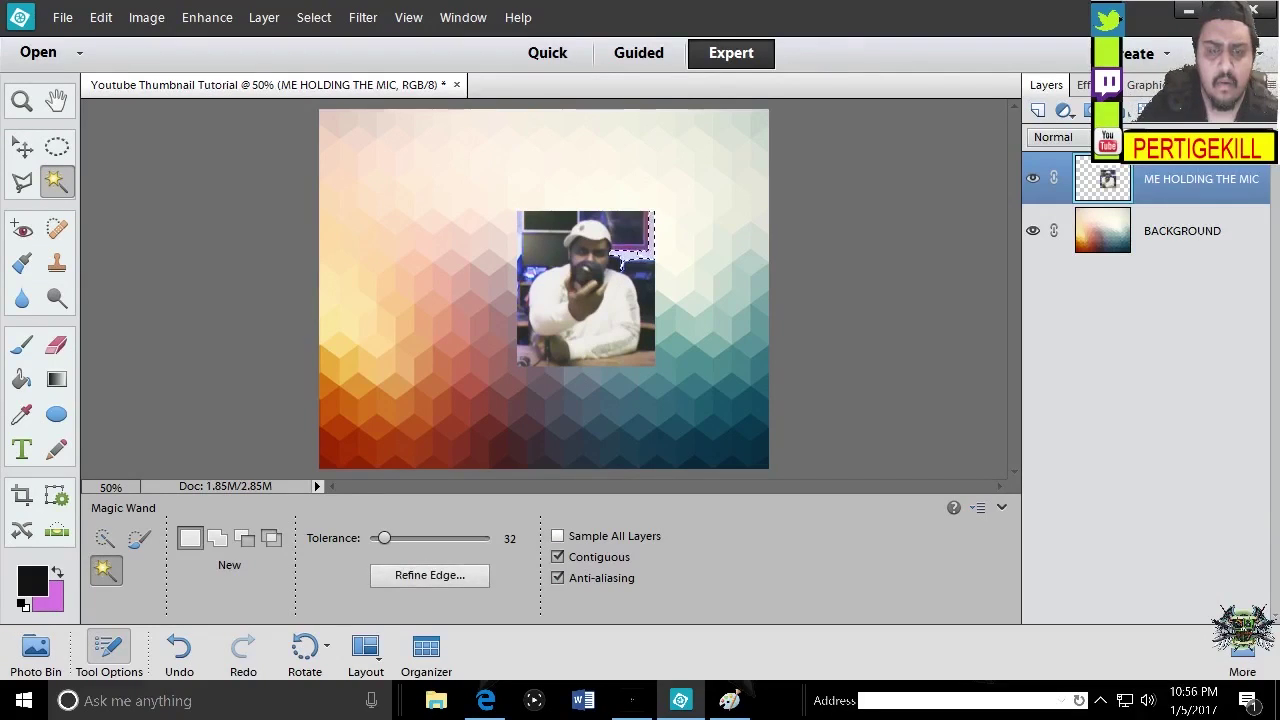
key(ctrl+d)
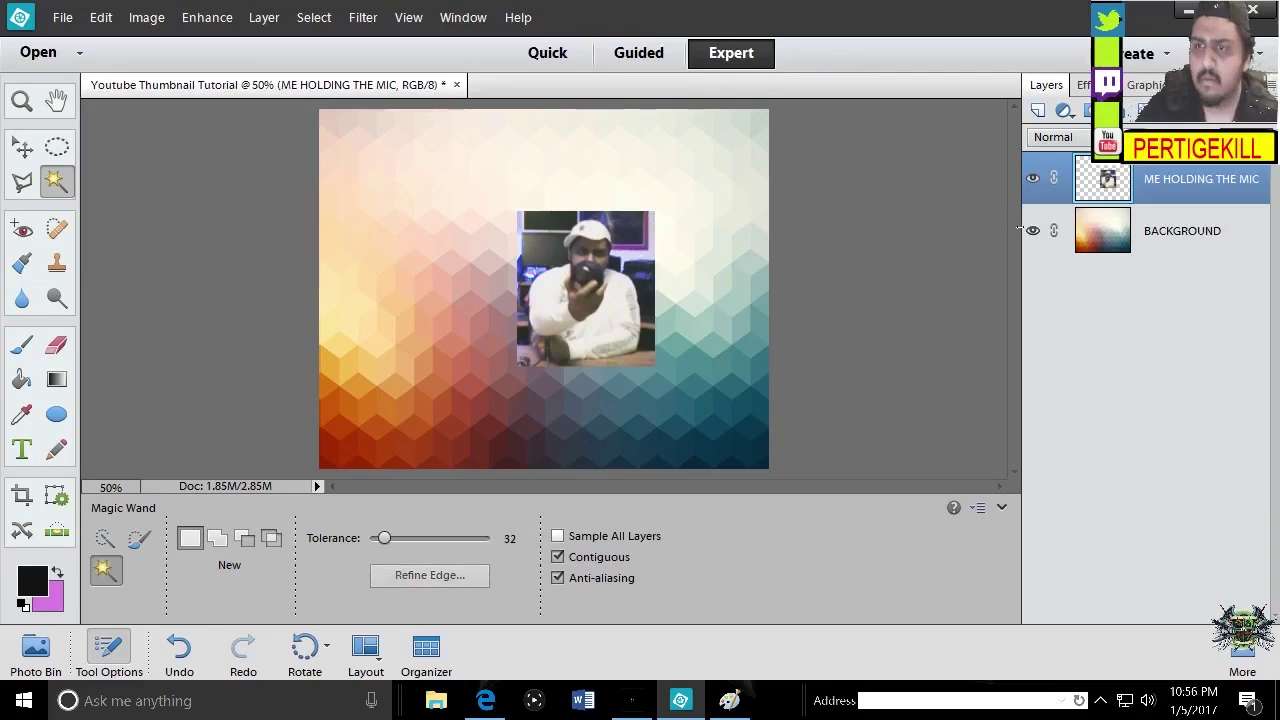
click(1033, 231)
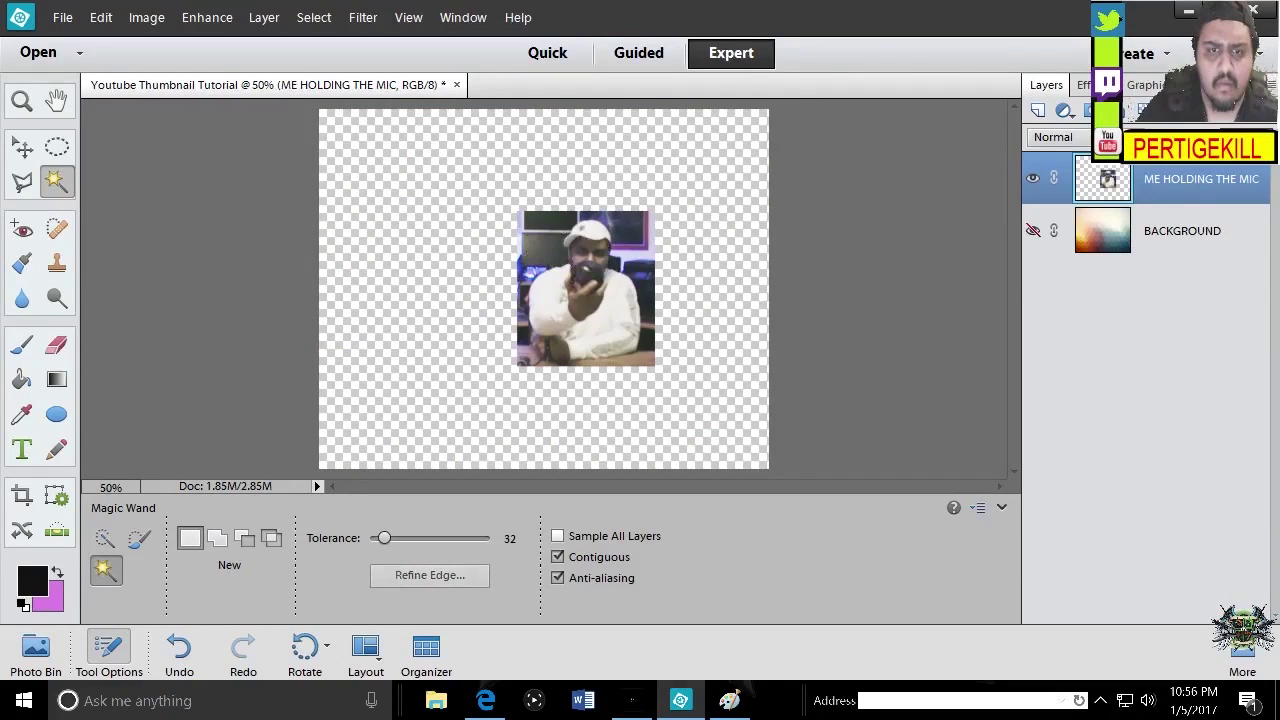
Cut away the dark top-right patch of the photo and pick the Magnetic Lasso
click(642, 238)
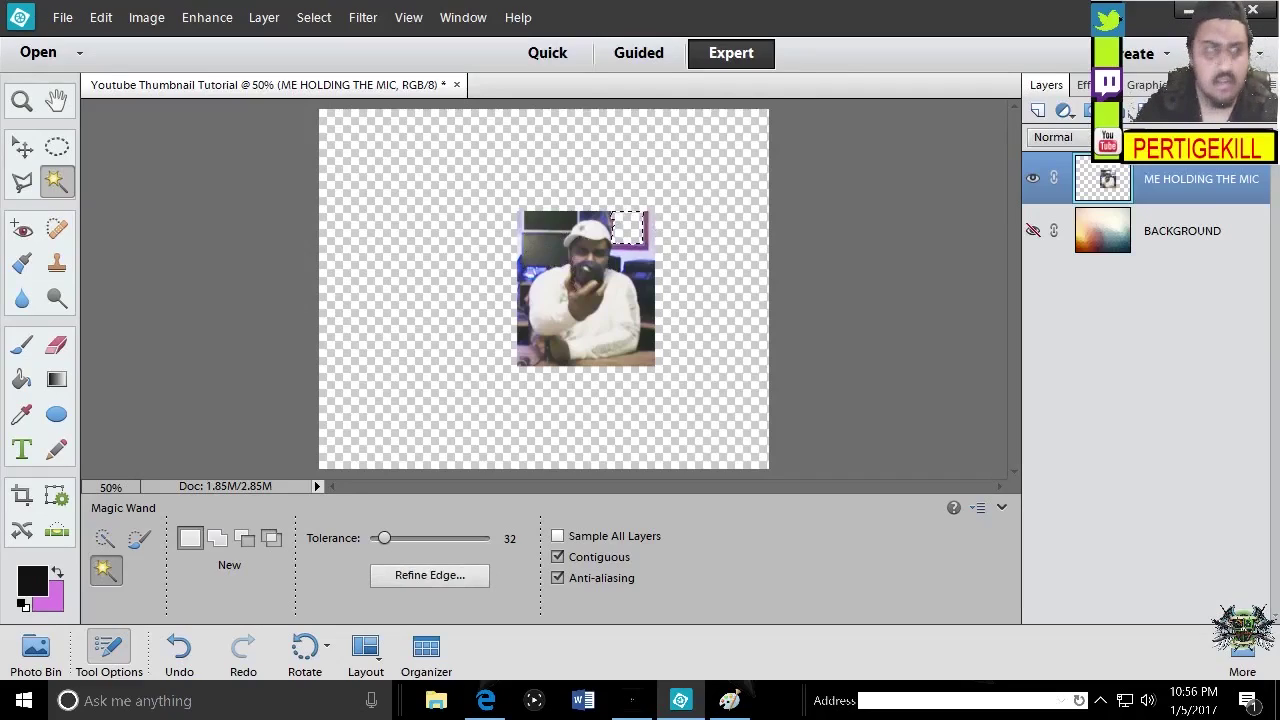
click(56, 345)
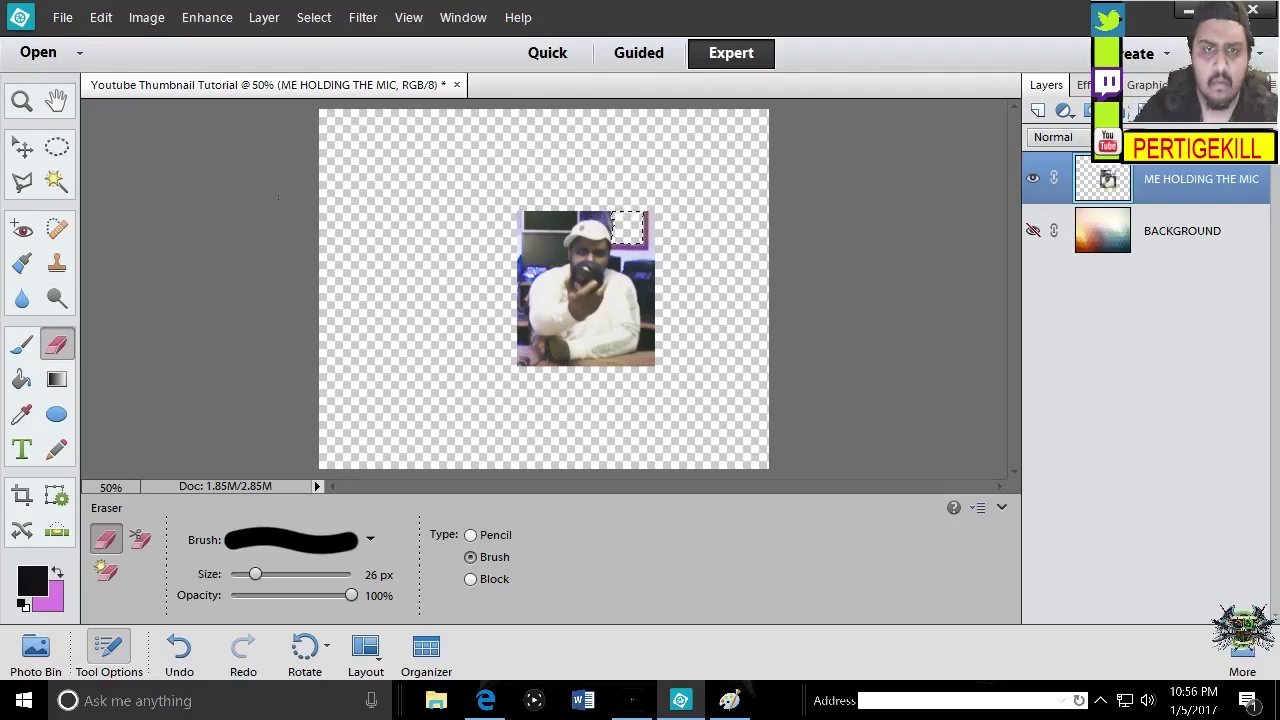
click(22, 179)
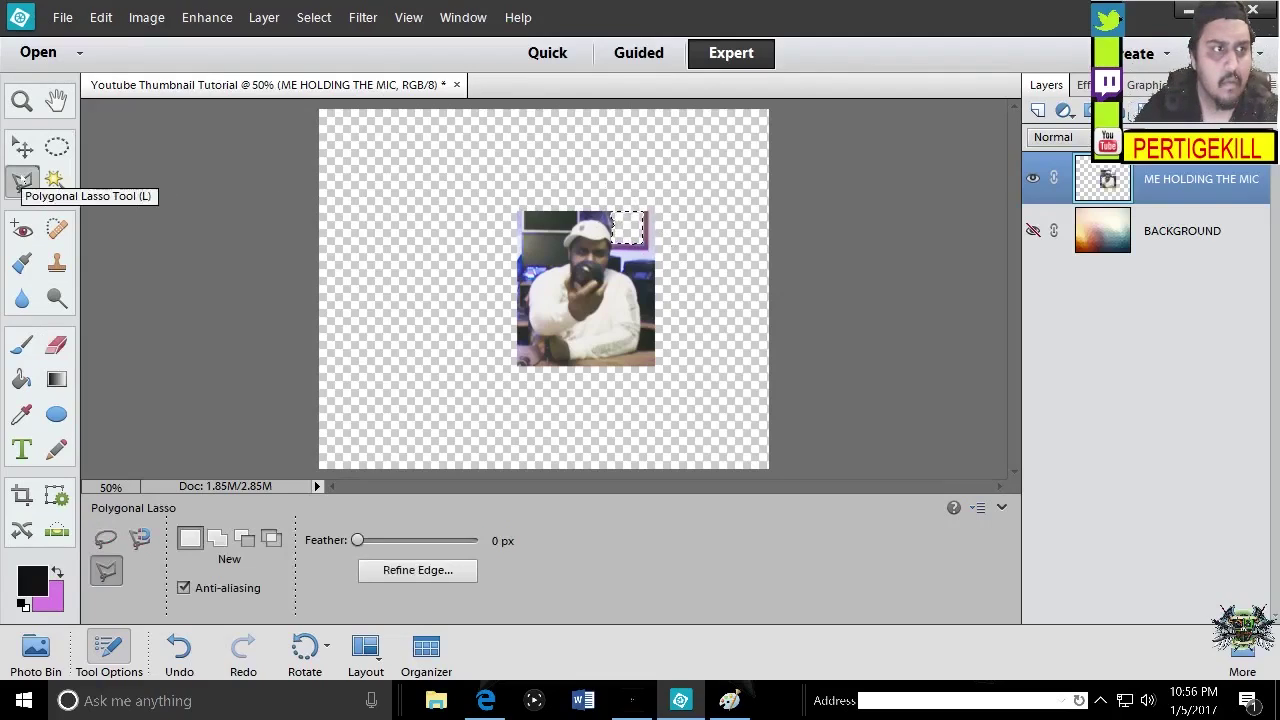
click(141, 538)
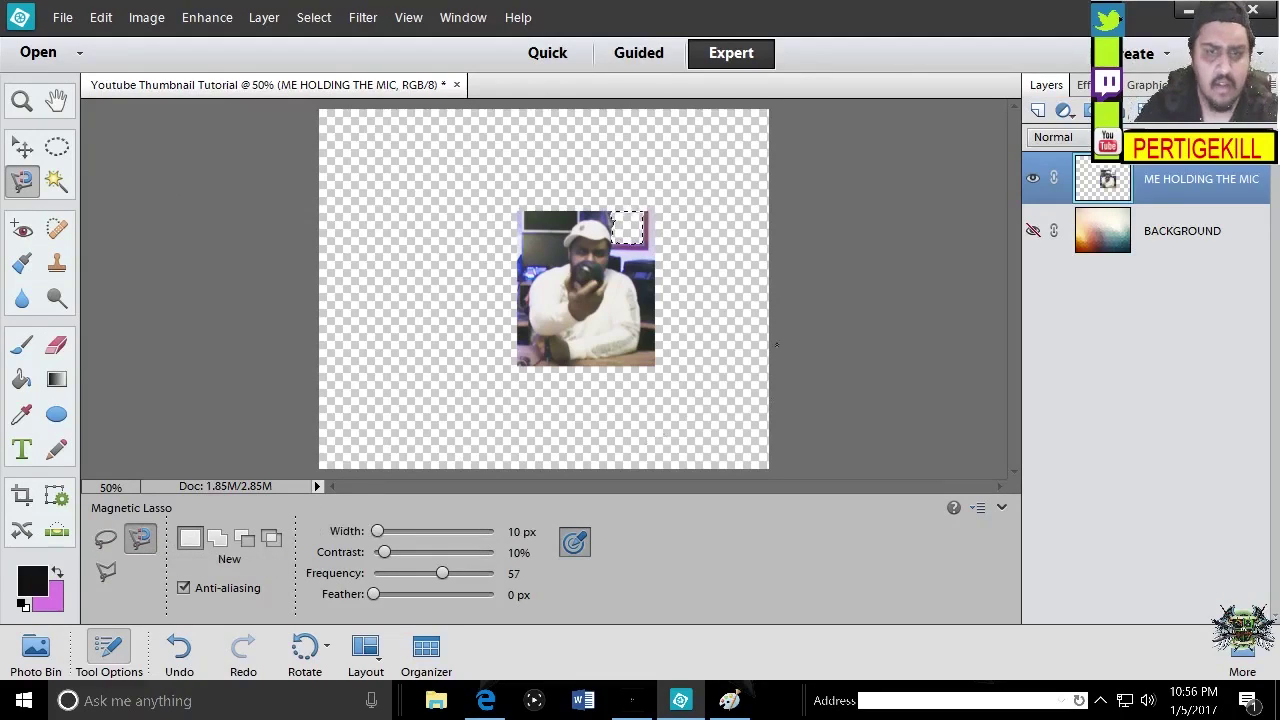
Set the view magnification to 100%
click(94, 486)
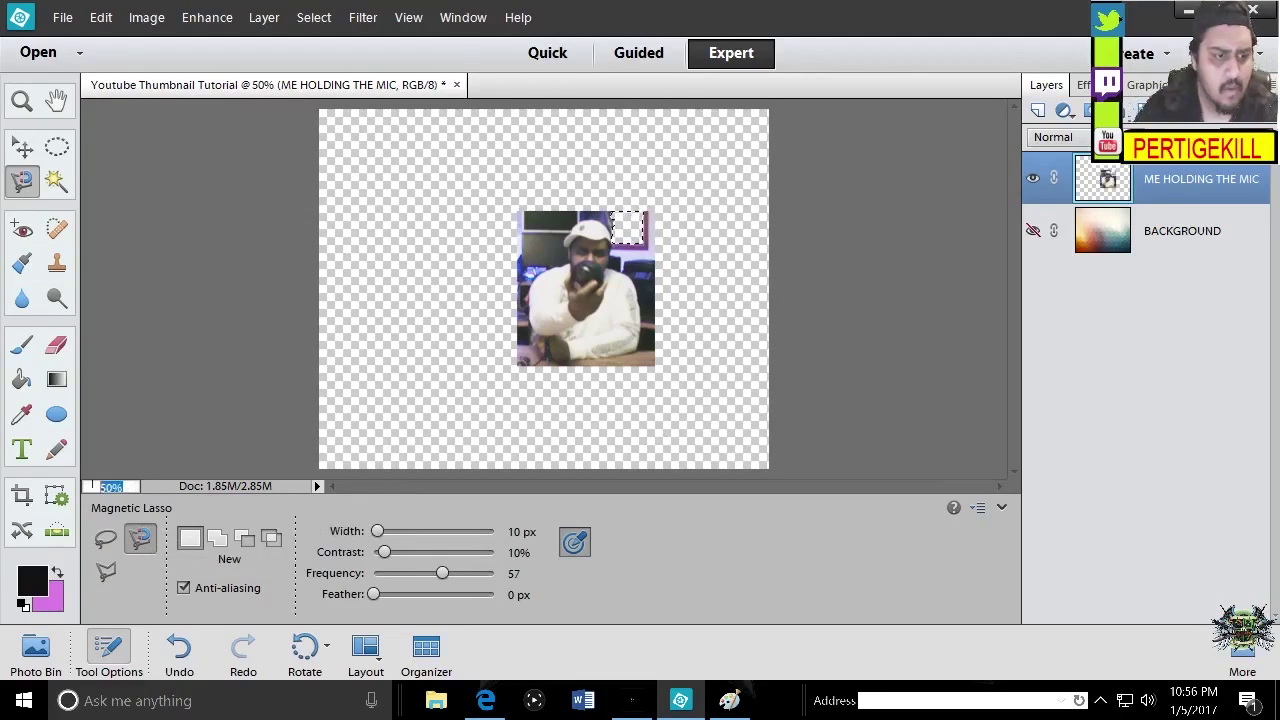
text(100)
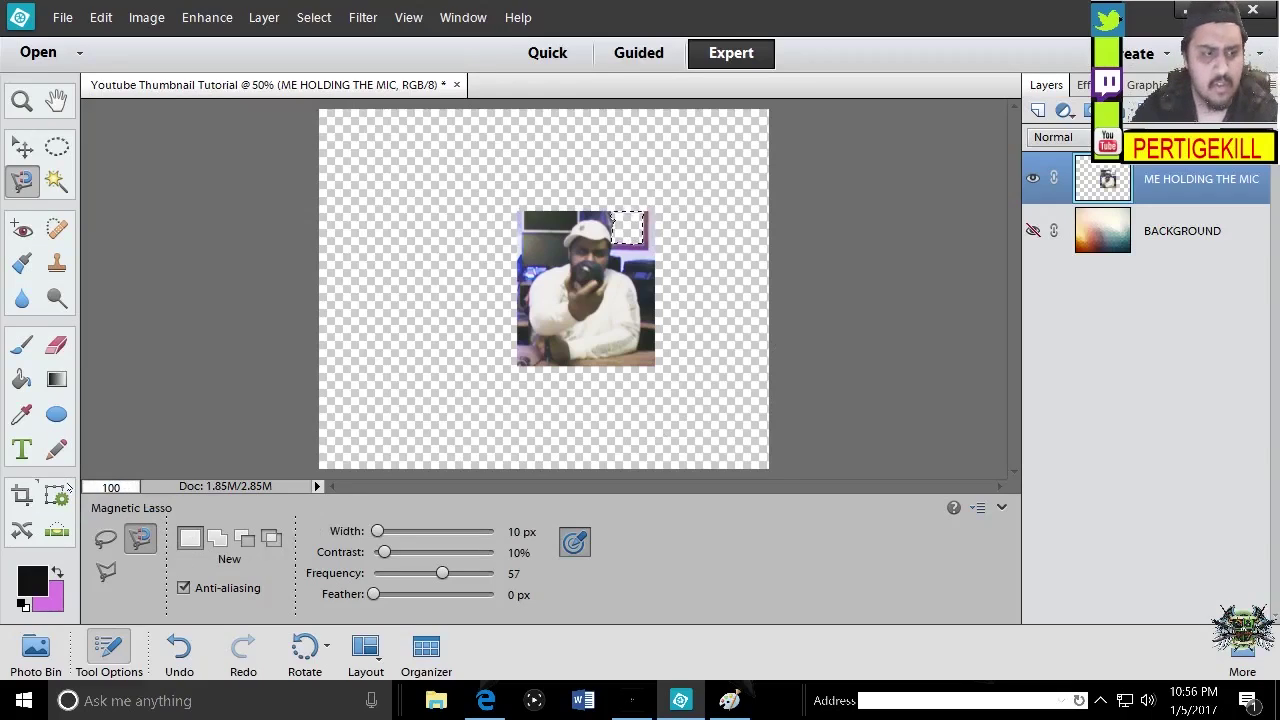
key(Return)
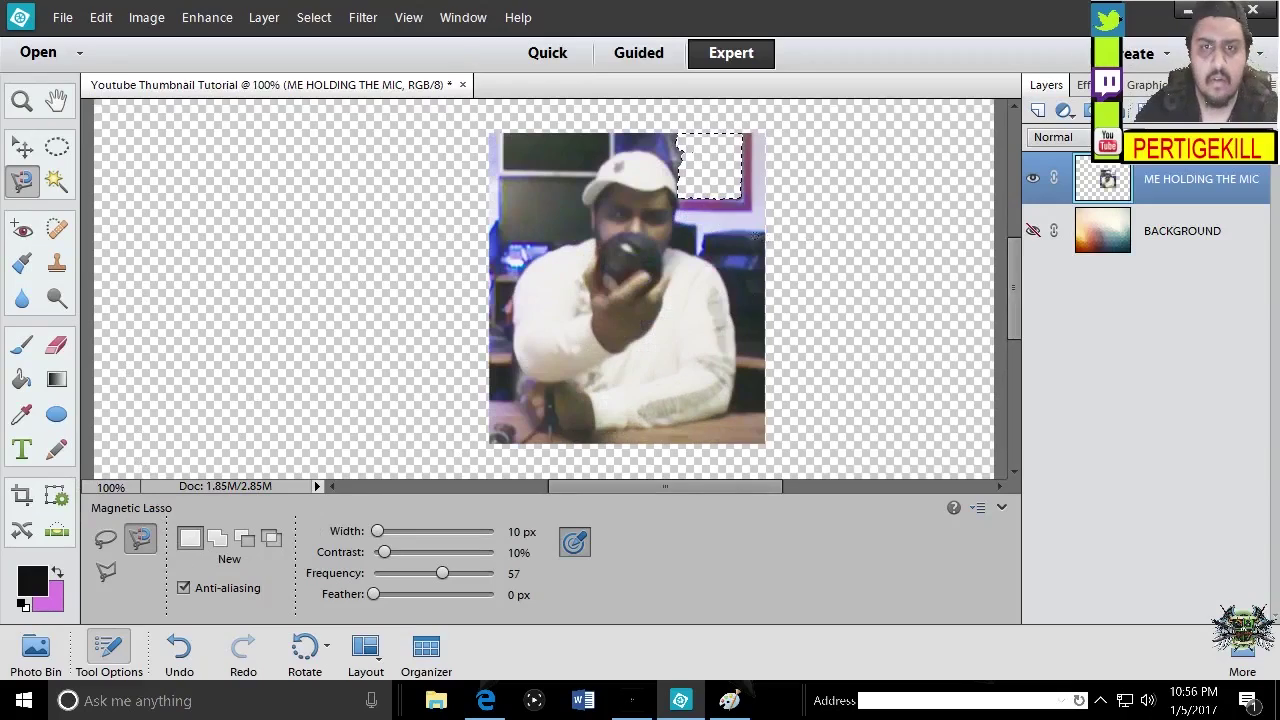
Trace and delete the room background on the man's right and left sides with the Magnetic Lasso
click(677, 242)
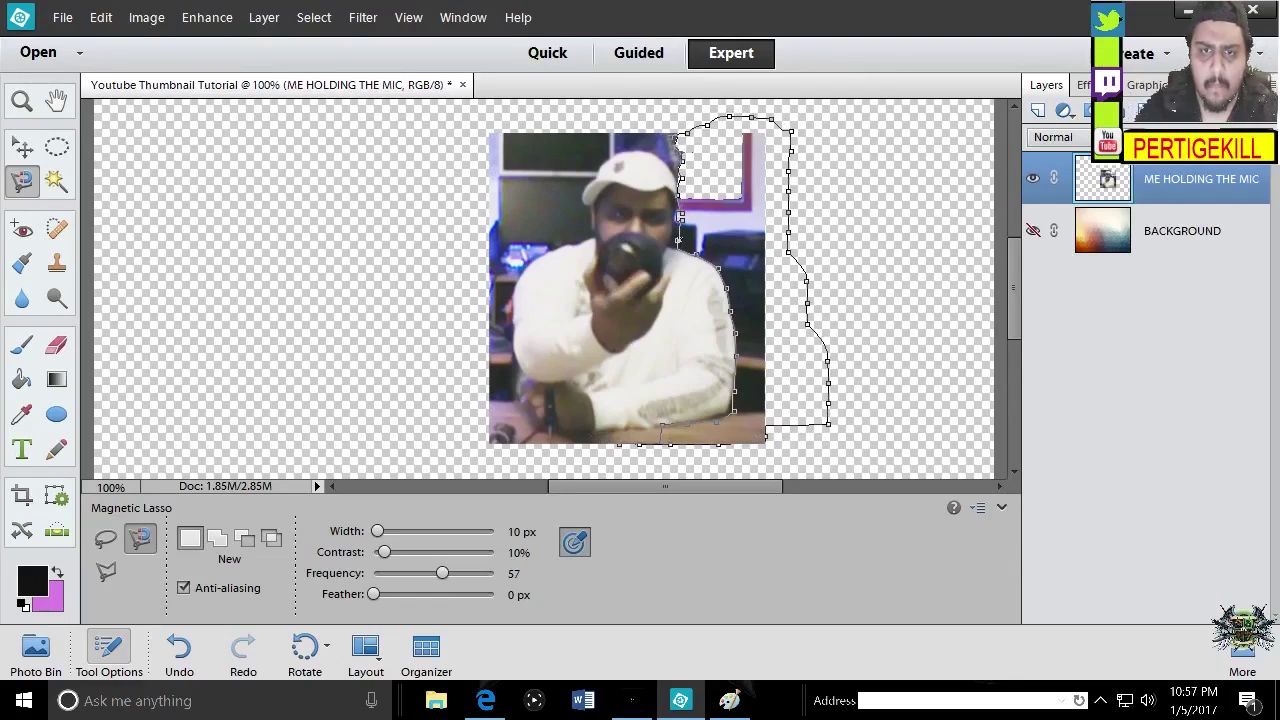
double_click(678, 240)
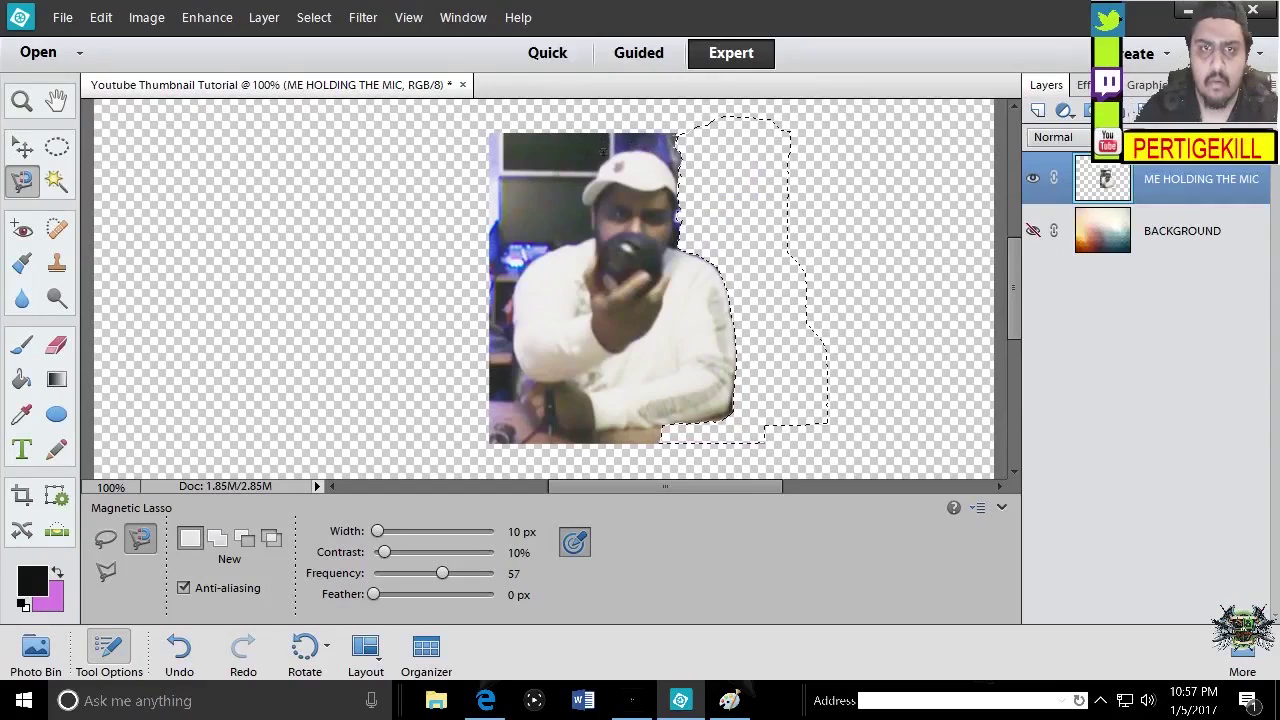
key(ctrl+d)
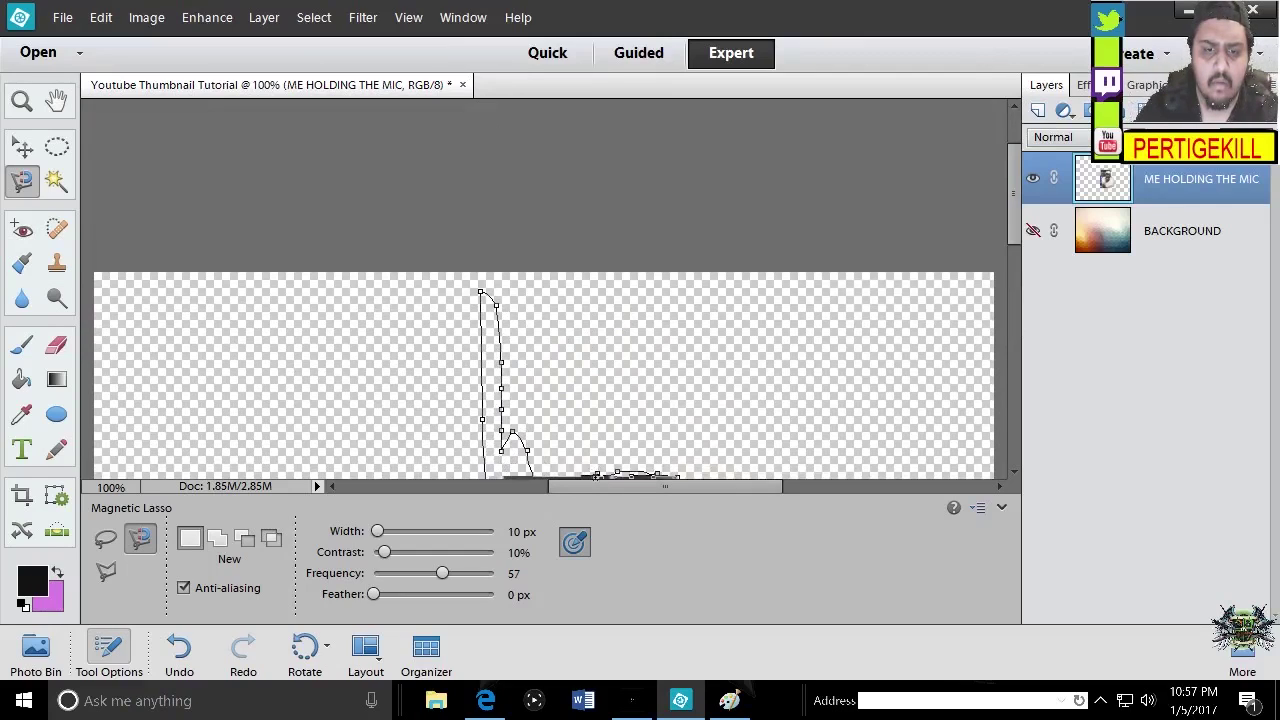
key(Return)
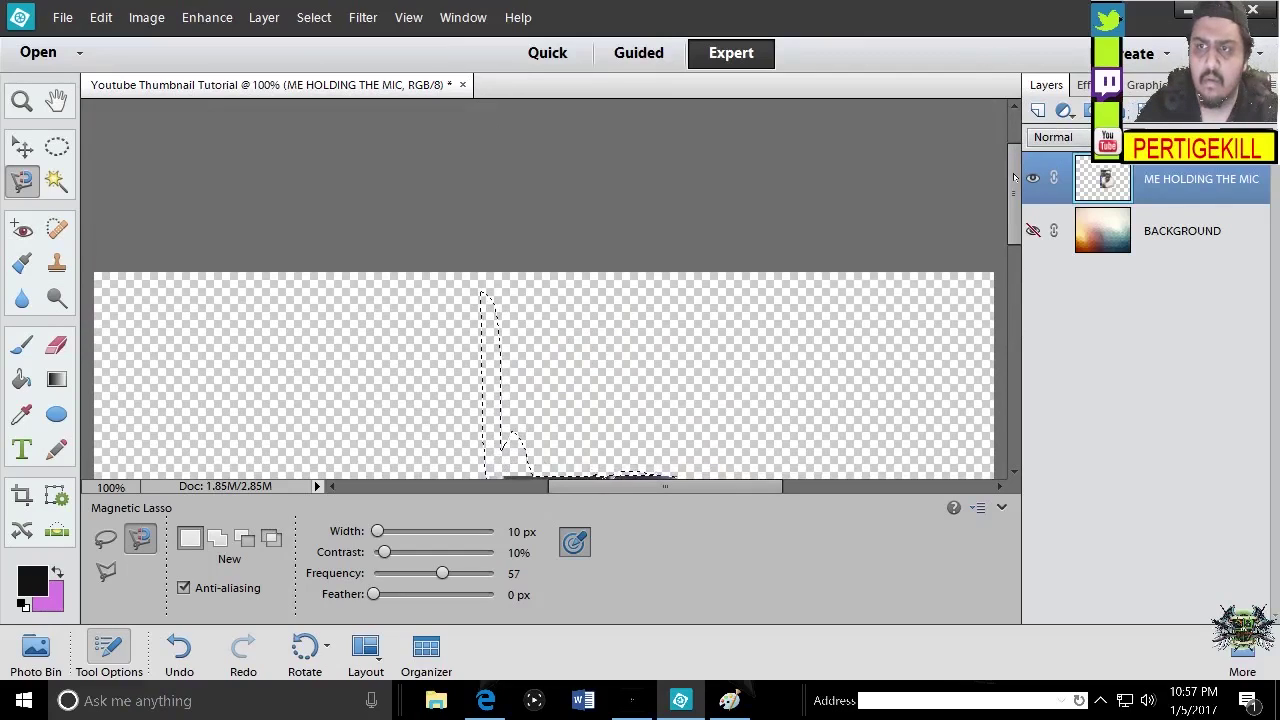
drag(1014, 177, 1014, 258)
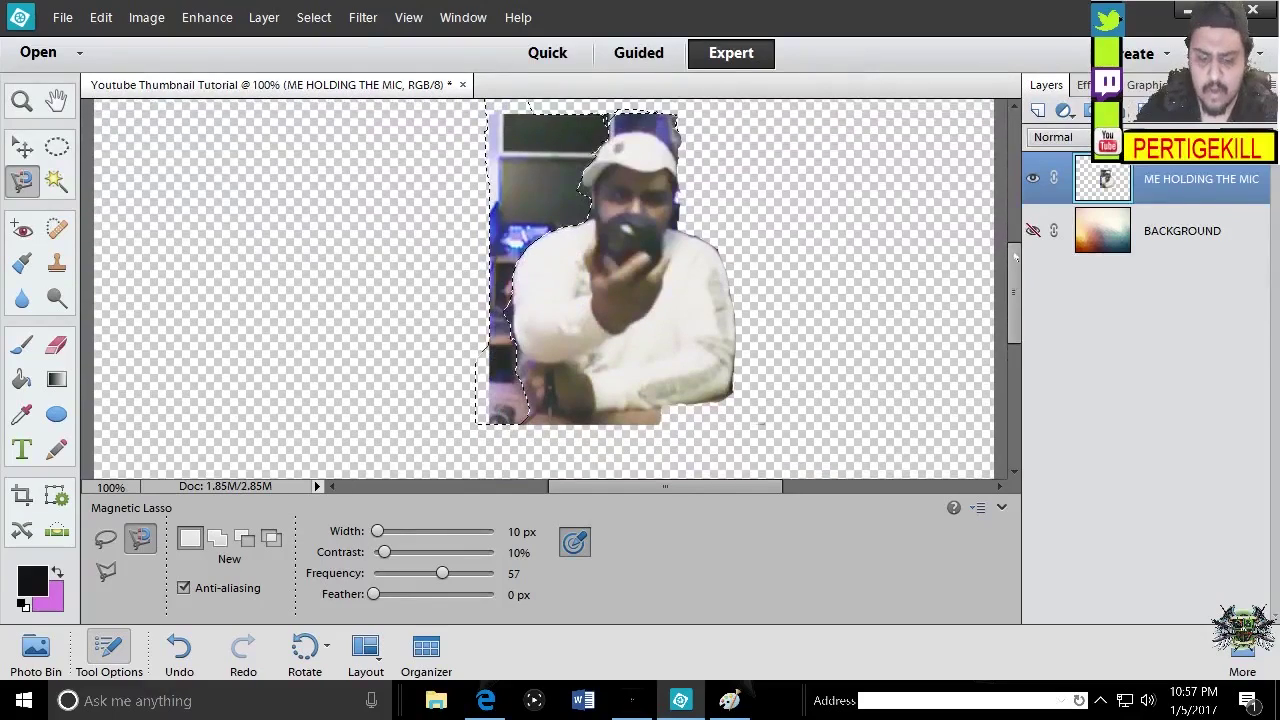
key(Delete)
Dismiss the selection warning and lasso-delete the background patch above the man's cap
key(ctrl+d)
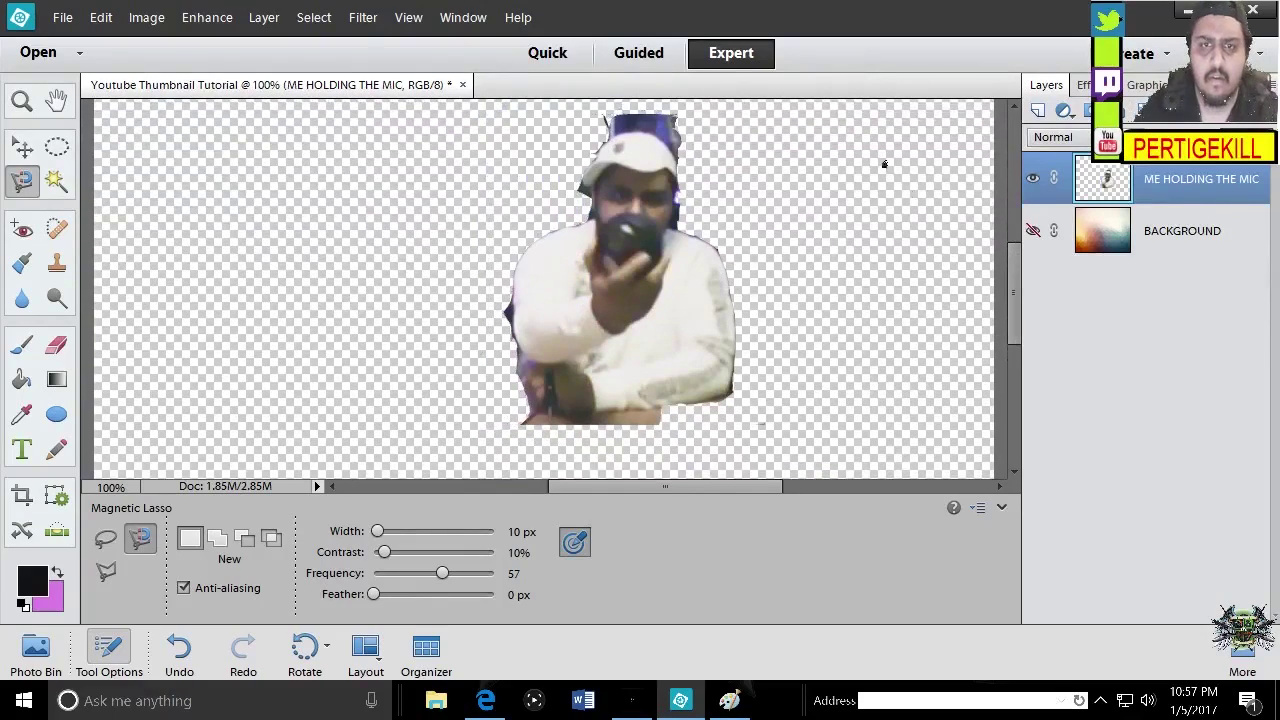
double_click(884, 168)
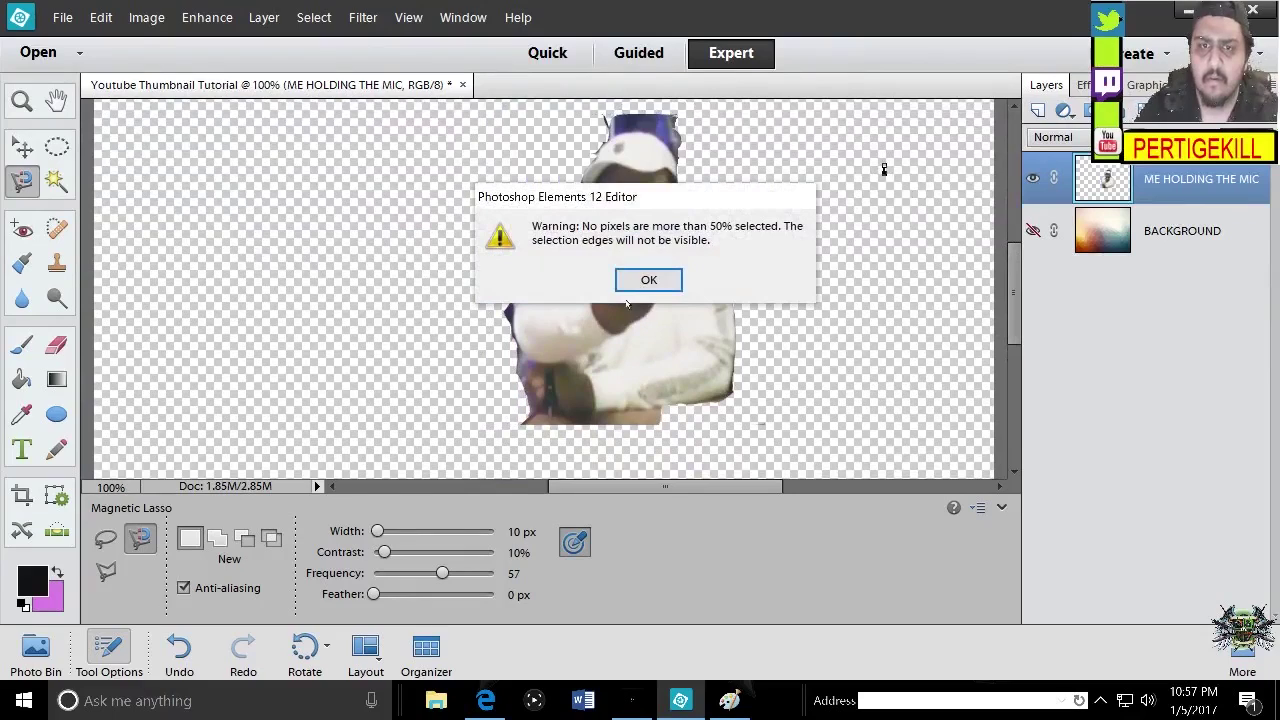
click(648, 280)
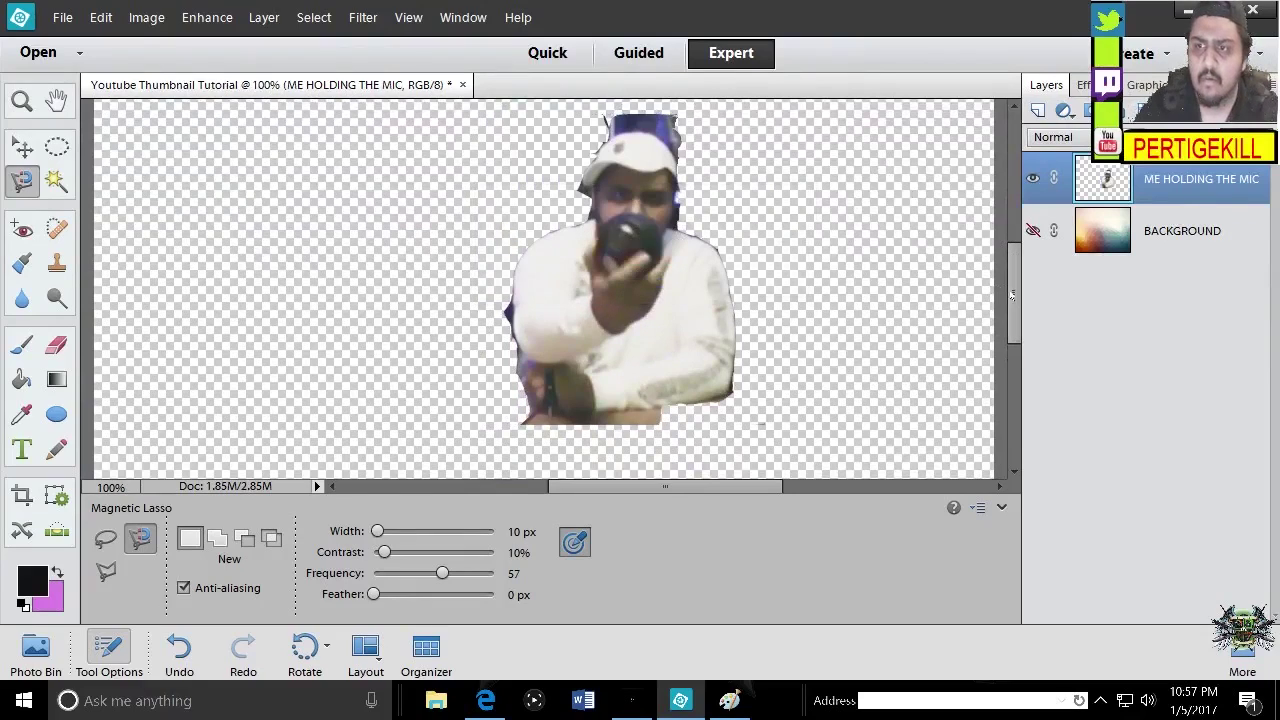
scroll(1012, 296, up, 2)
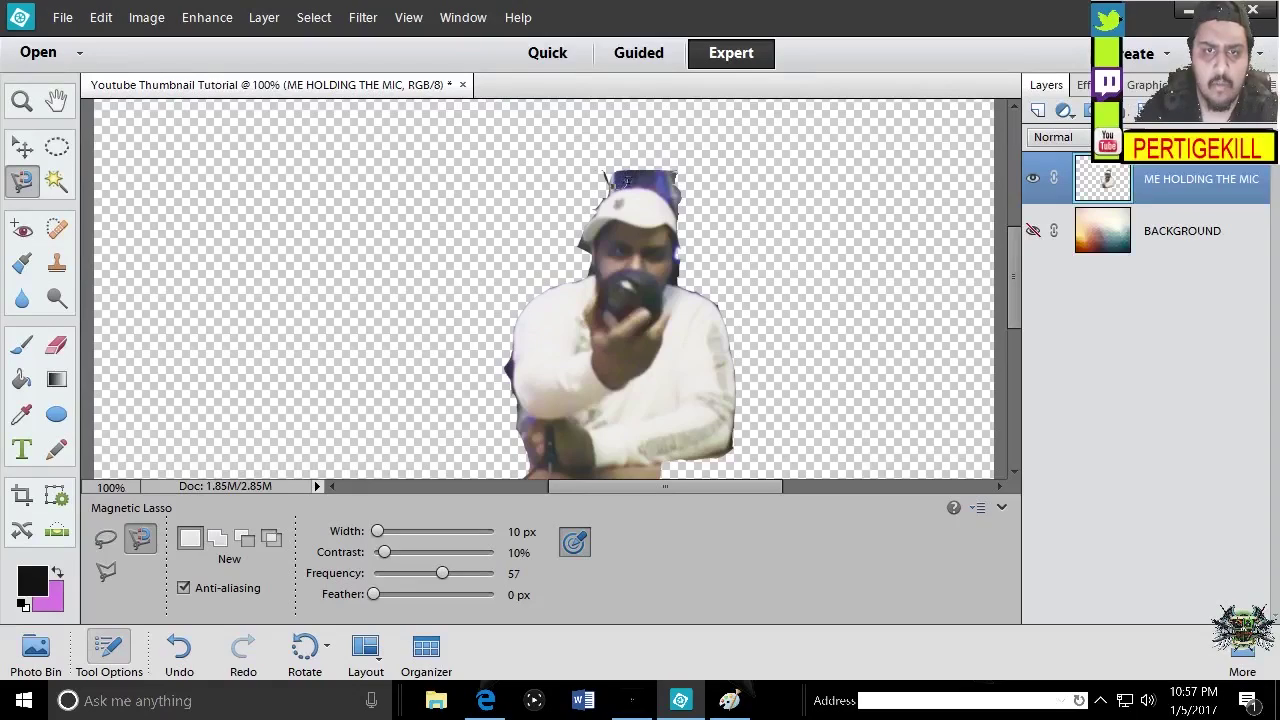
click(632, 186)
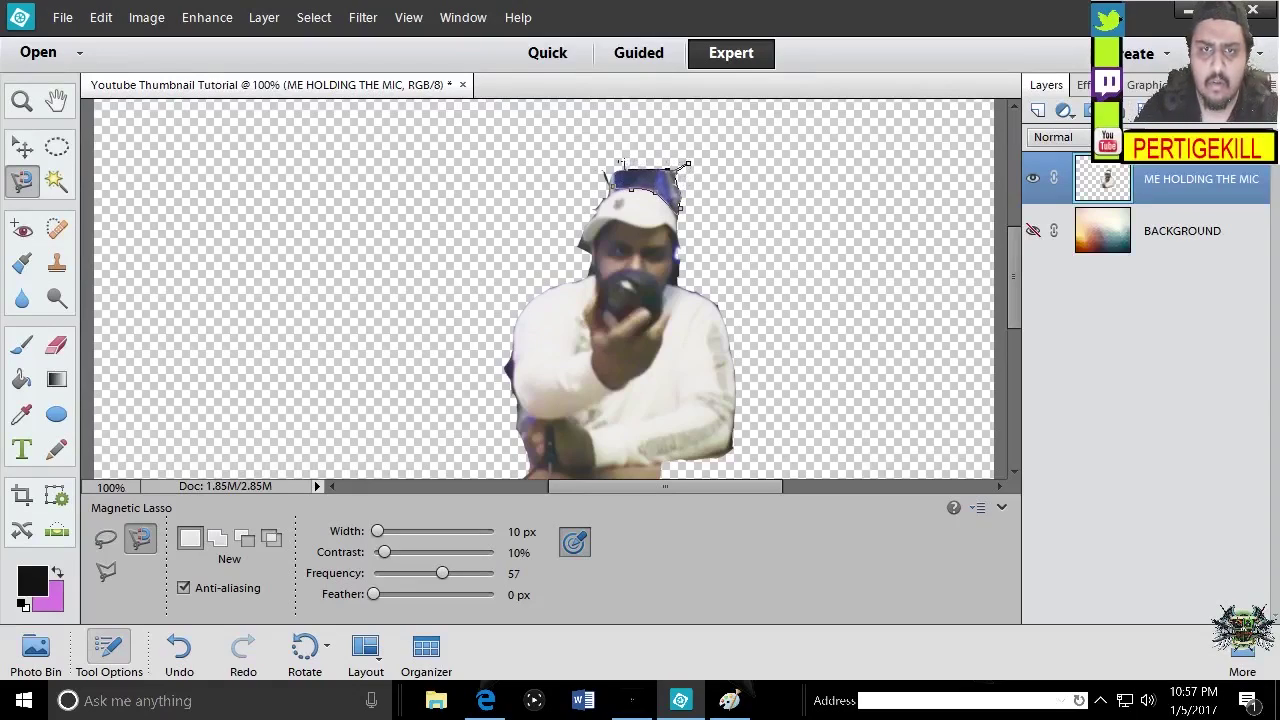
double_click(610, 180)
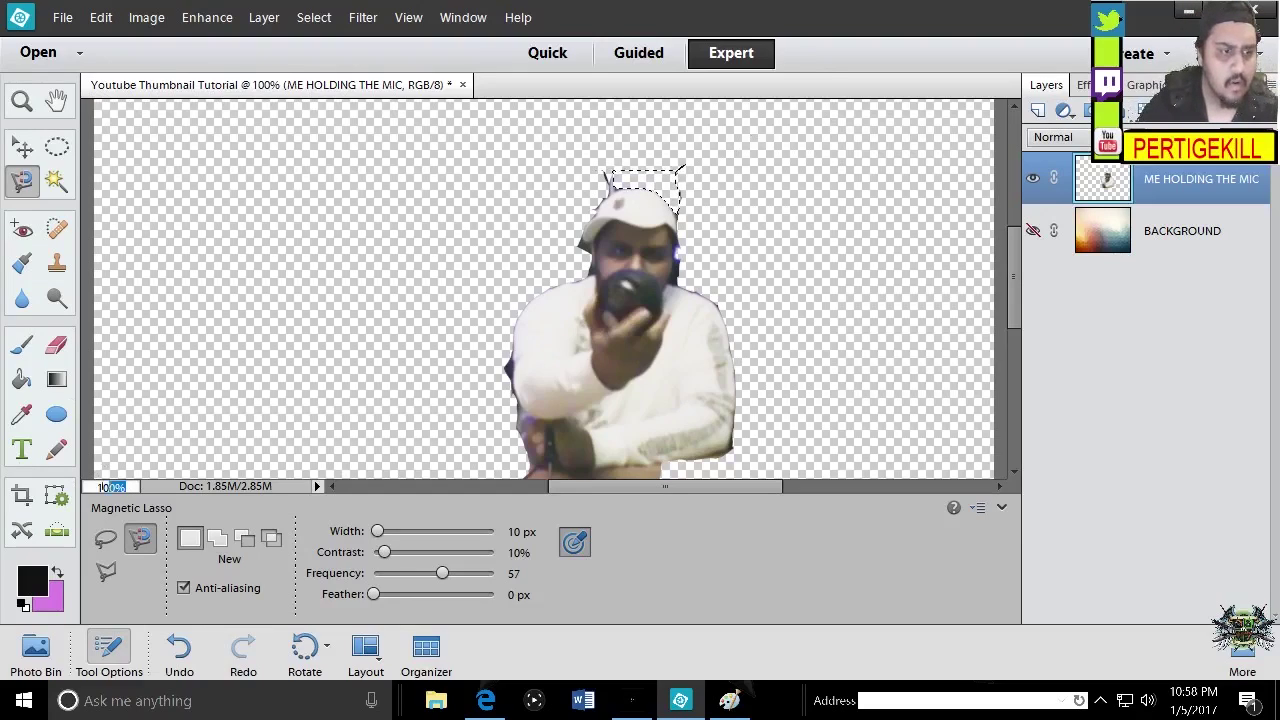
Set the view magnification to 80%
click(88, 487)
text(80)
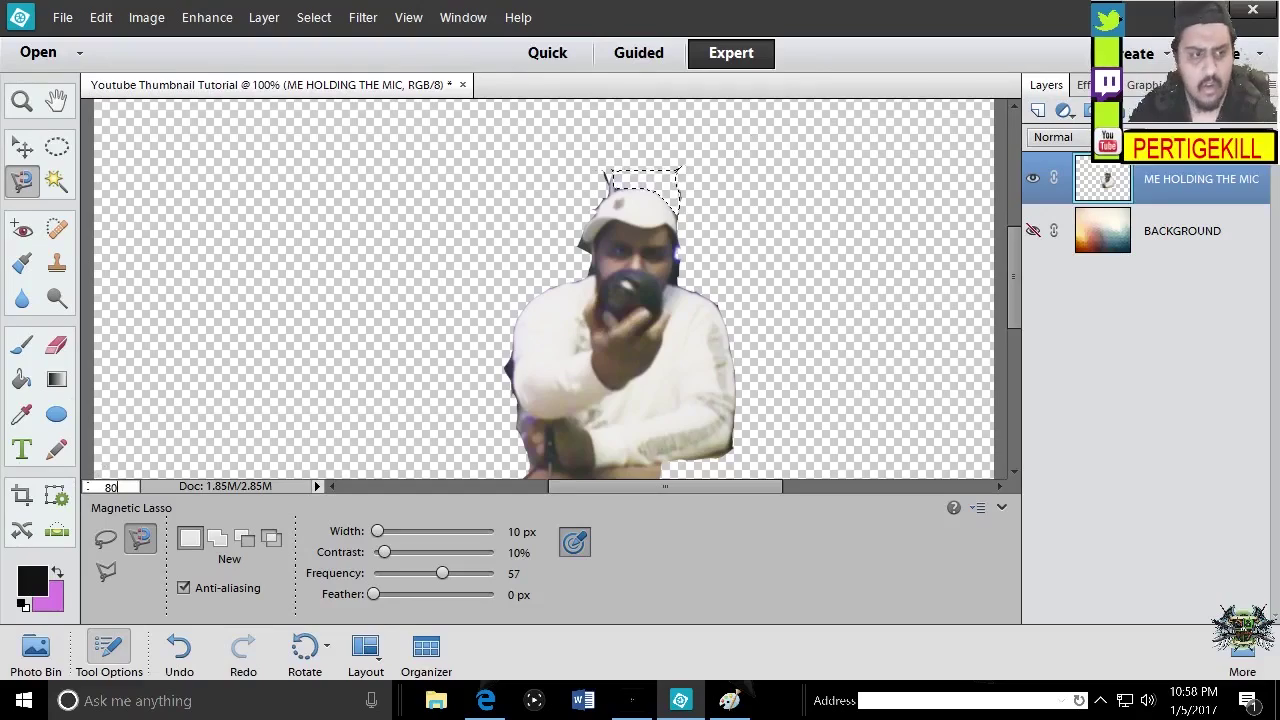
key(Return)
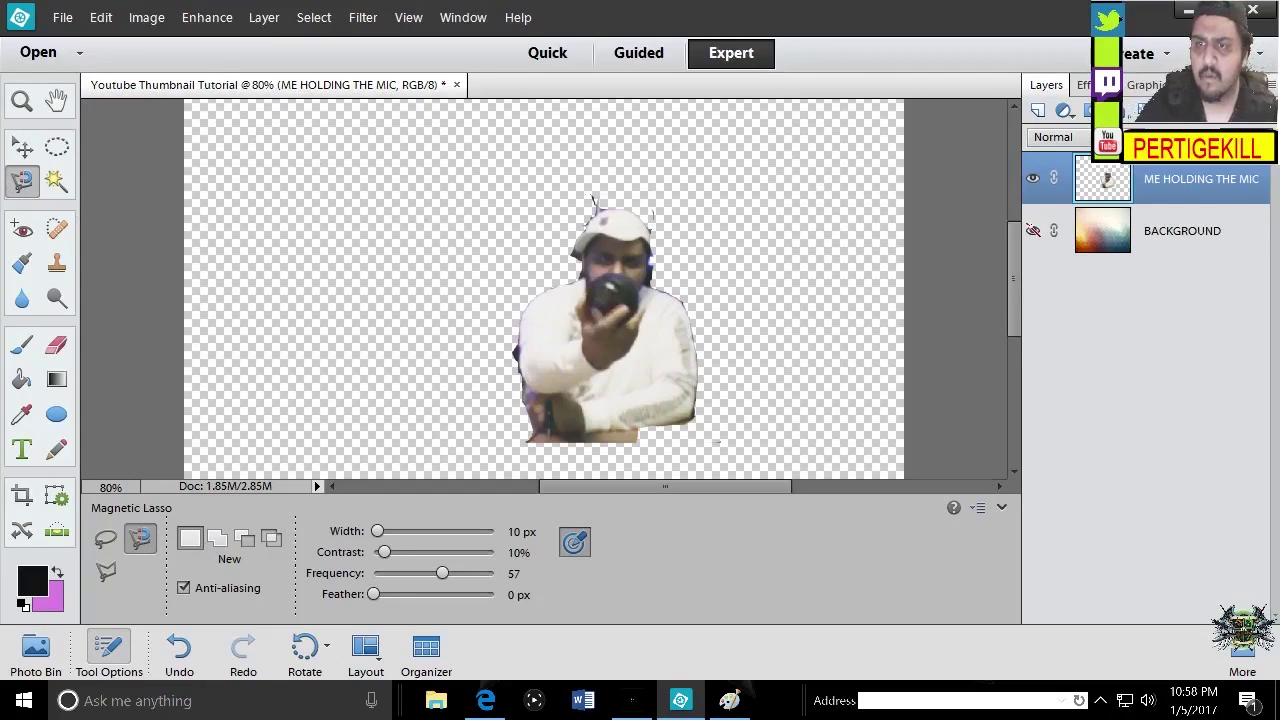
Show the BACKGROUND layer again, pick the Move tool, and zoom to 70%
click(1033, 230)
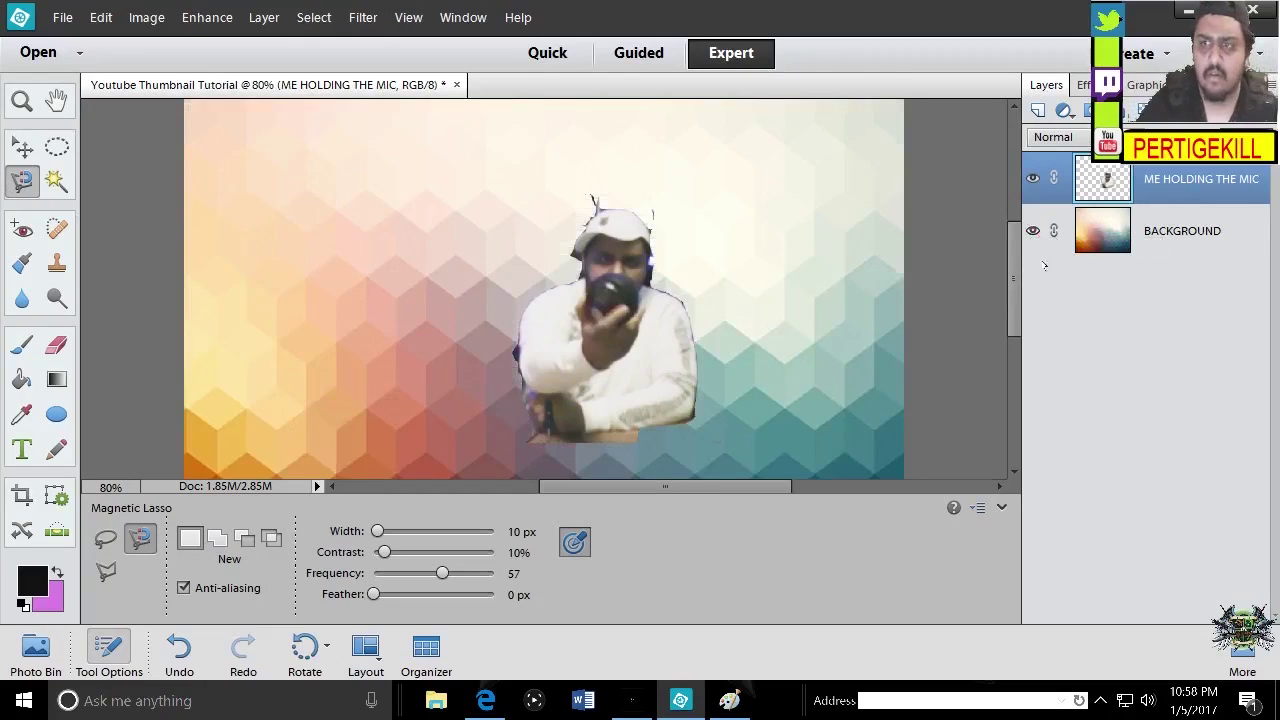
drag(1012, 280, 1015, 318)
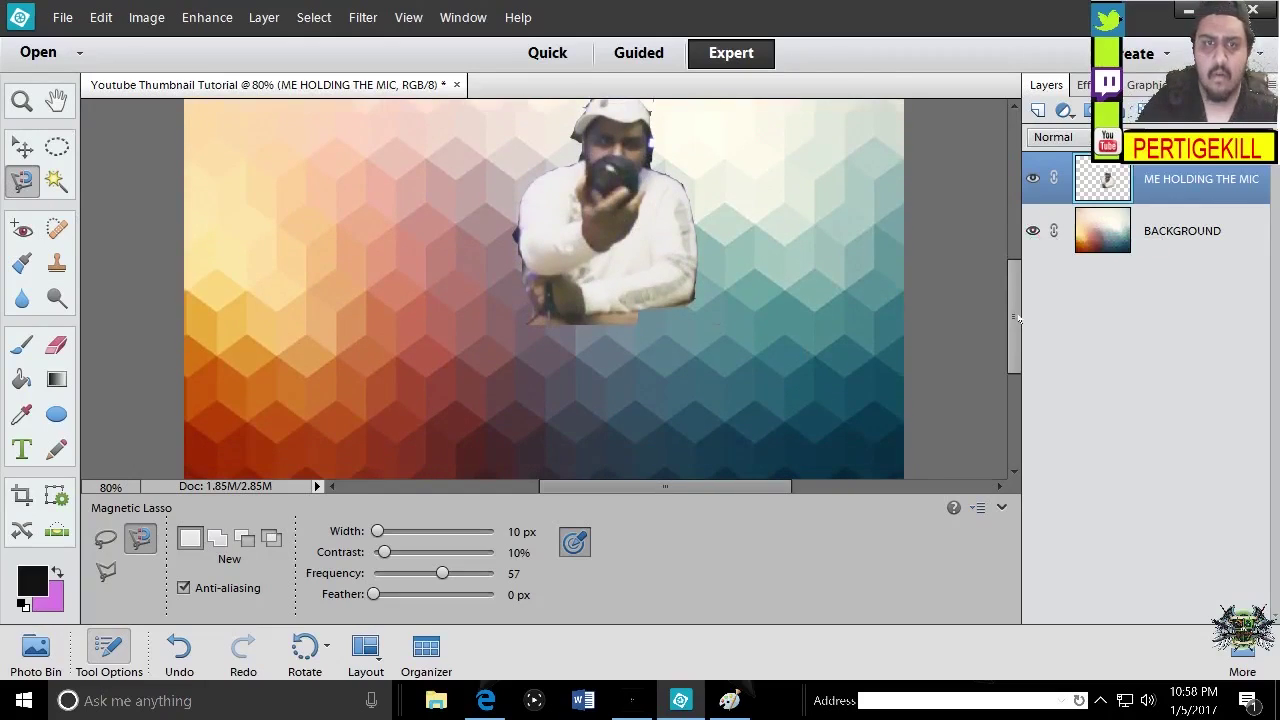
click(23, 152)
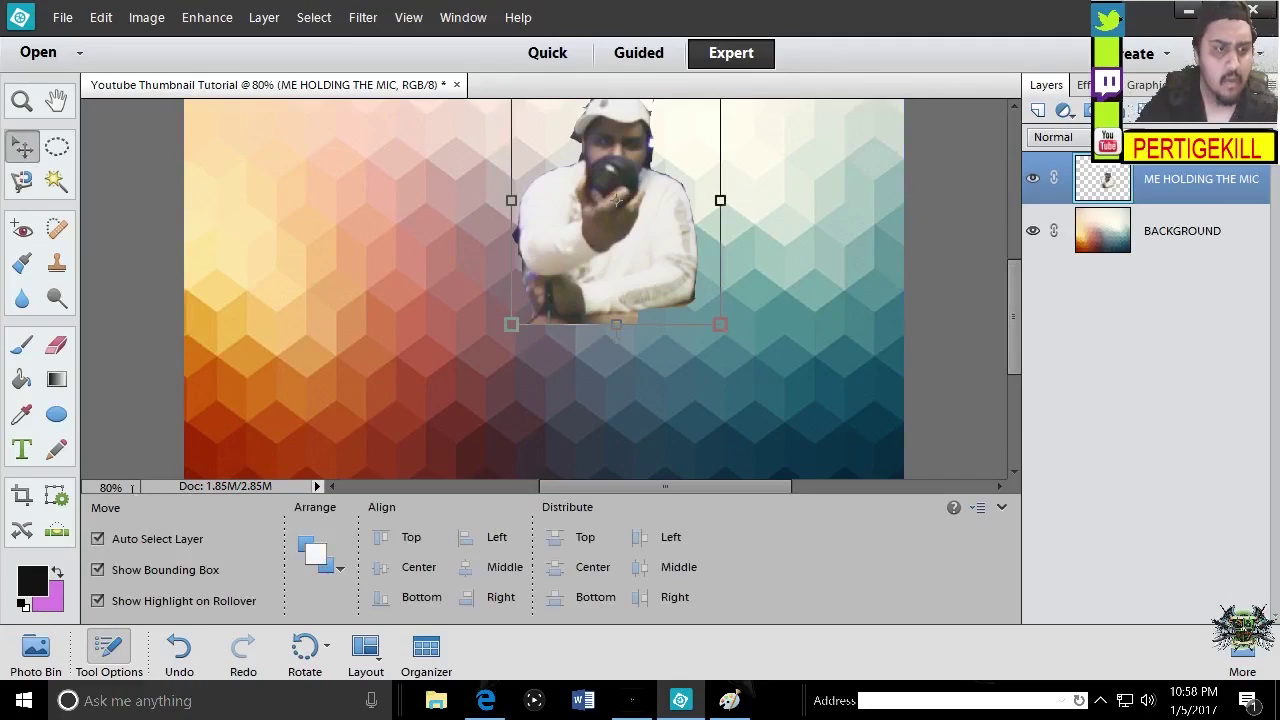
drag(131, 488, 91, 487)
text(70)
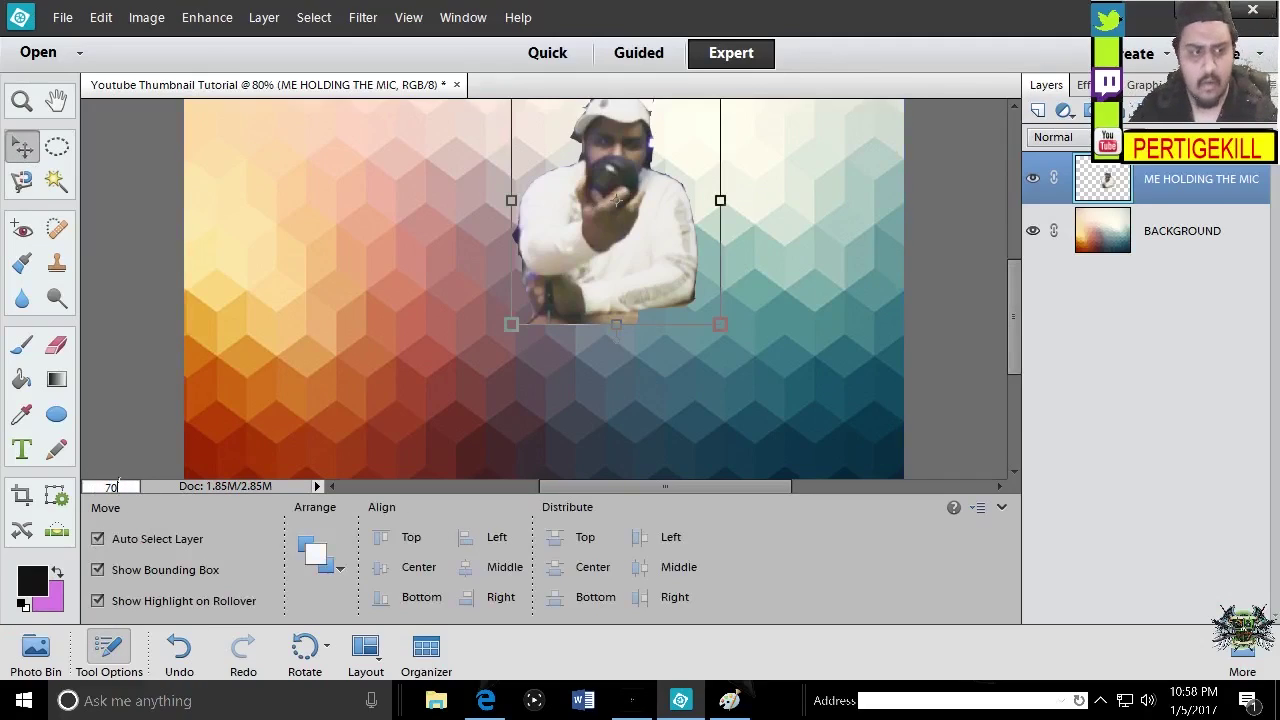
key(Return)
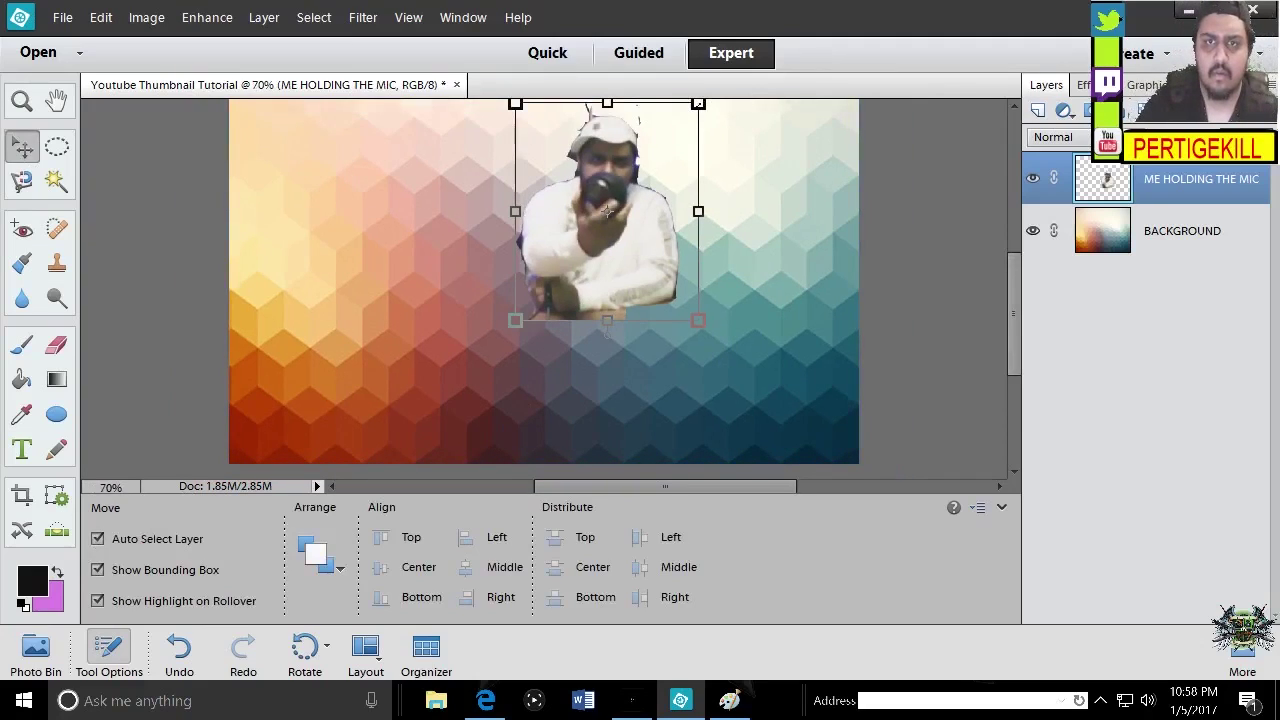
Scale the cut-out to 115.03%, move it right, and rotate it 11.70° before committing
drag(698, 103, 663, 145)
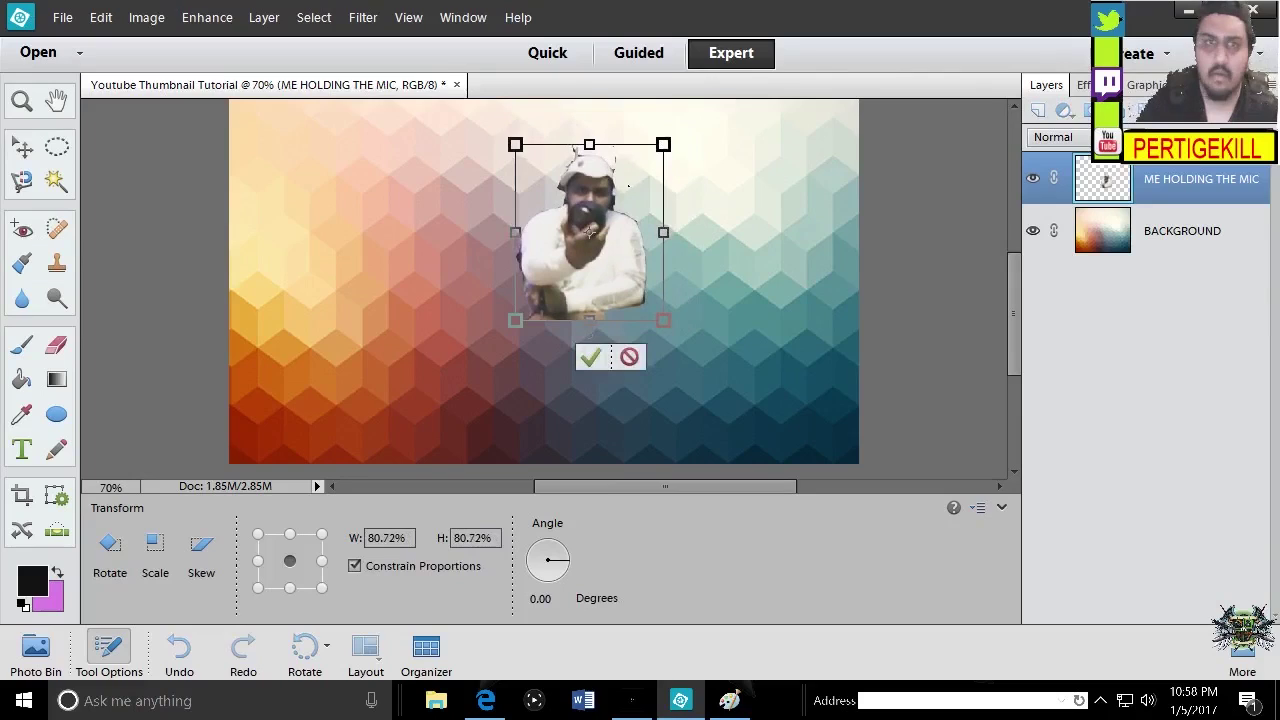
drag(591, 234, 695, 293)
drag(642, 219, 593, 107)
drag(670, 252, 711, 275)
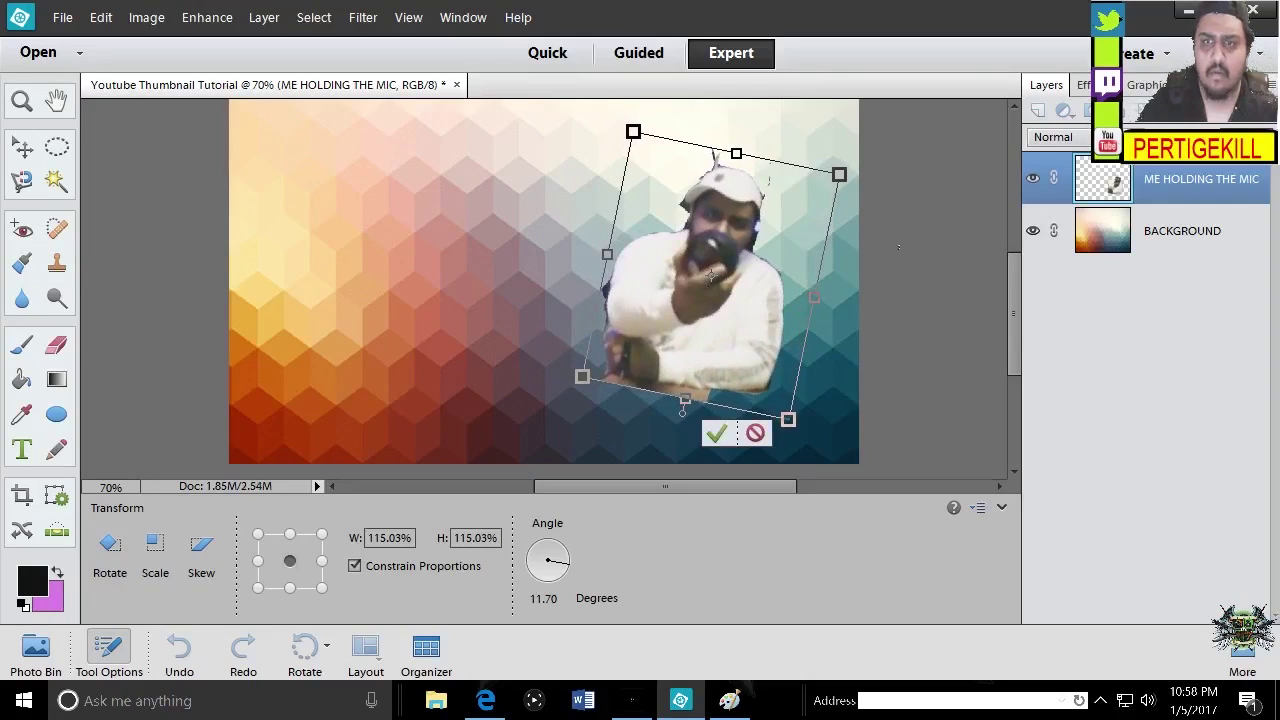
click(716, 436)
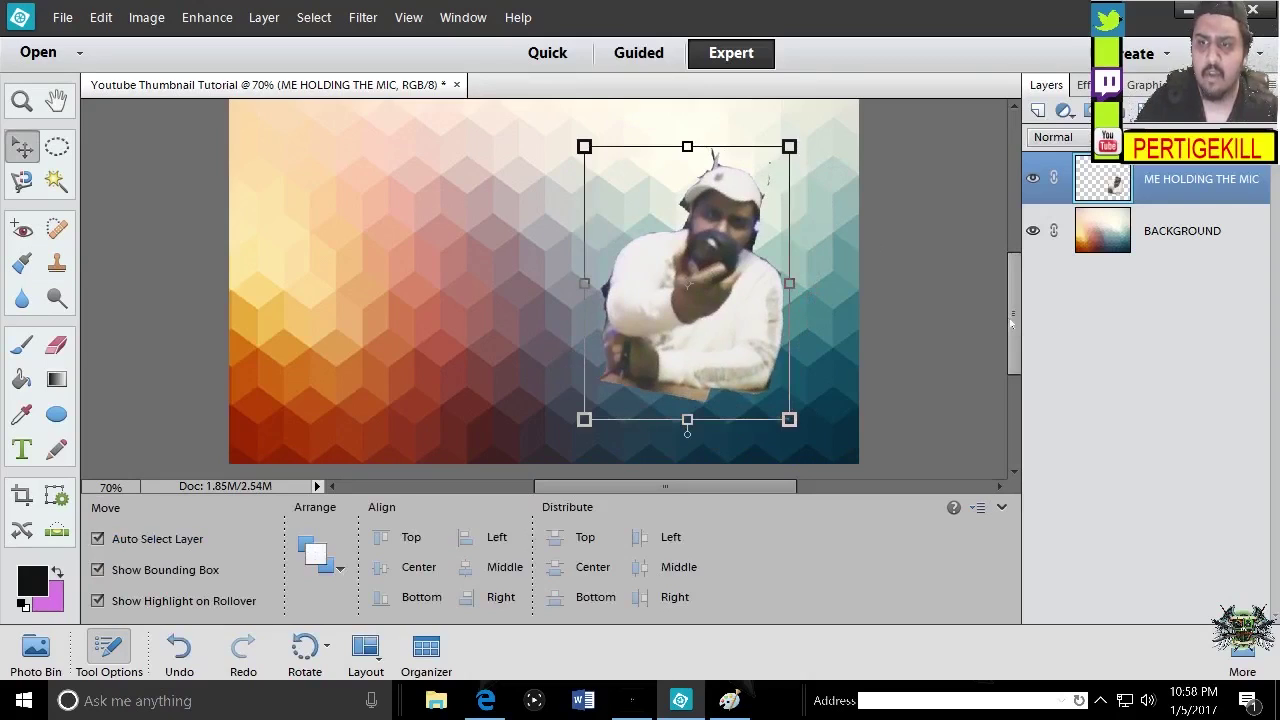
mouse_move(1012, 322)
mouse_down()
mouse_move(1014, 262)
mouse_move(1018, 328)
mouse_up()
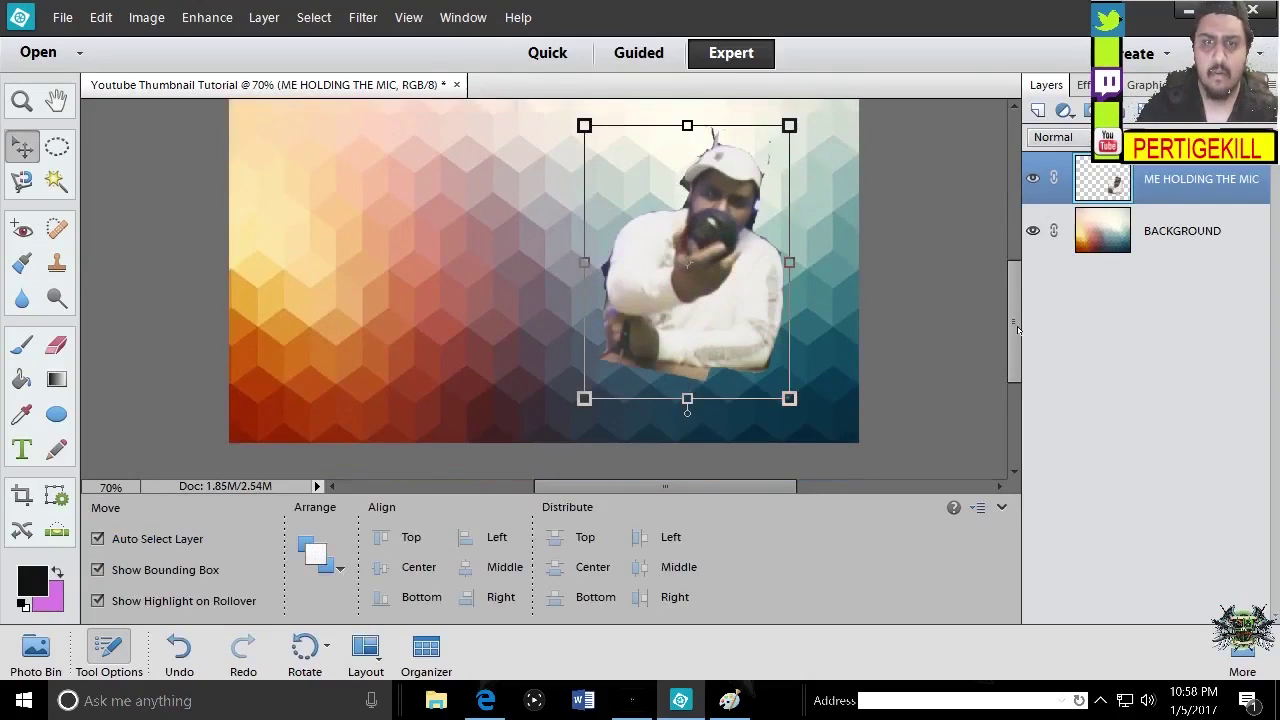
click(485, 700)
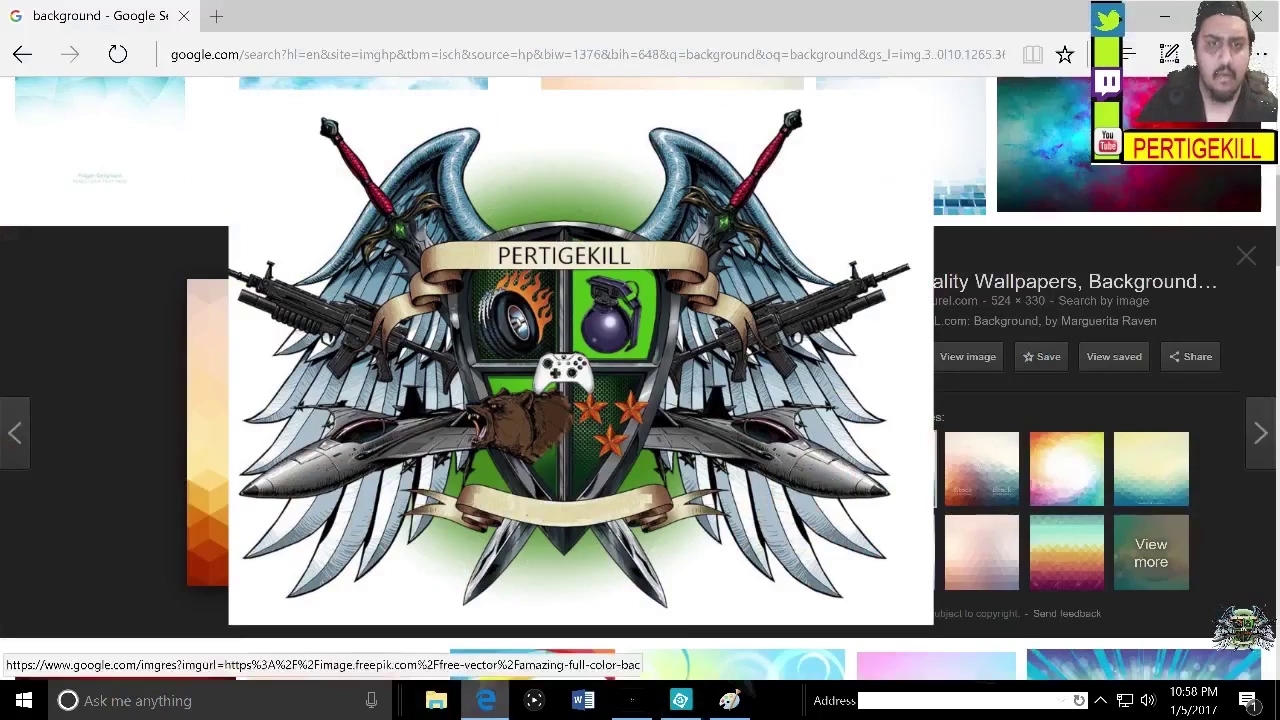
Open a new Edge tab to find the Snowball Blue MIC Unboxing video
click(216, 16)
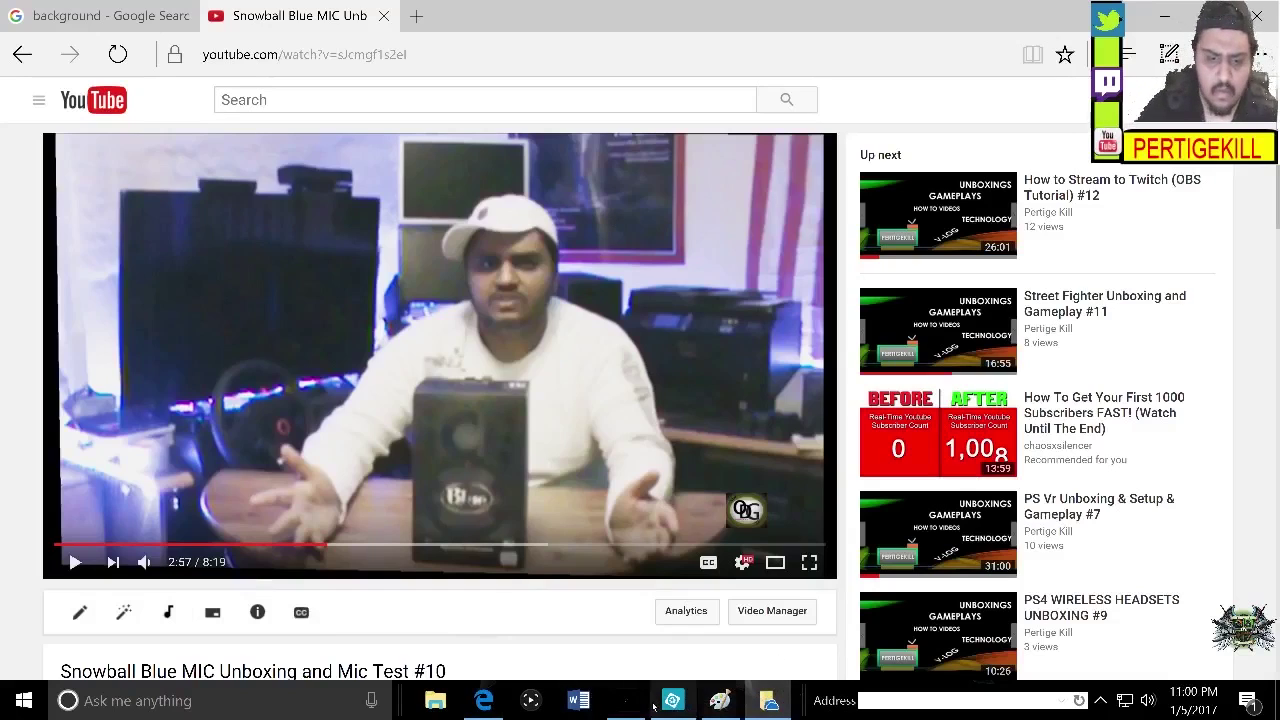
Start a new Paint picture, discard the old screenshot, paste the screen capture and zoom to 12.5%
click(717, 700)
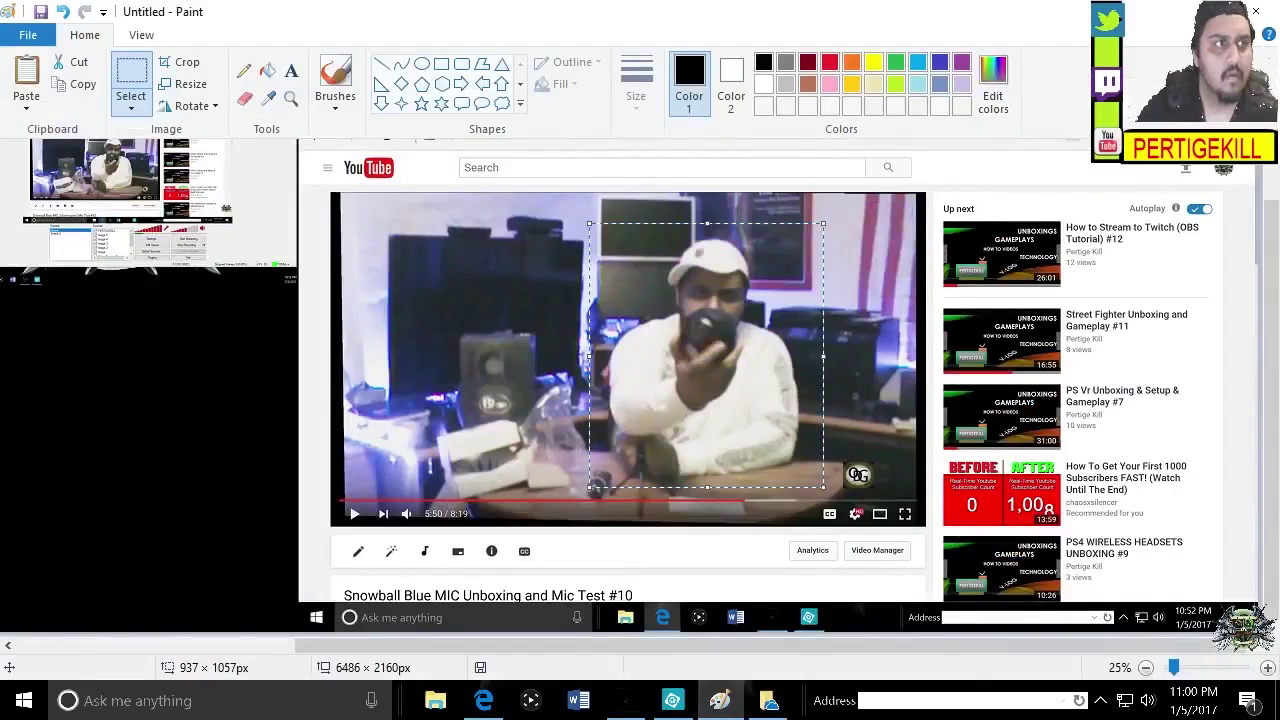
click(28, 35)
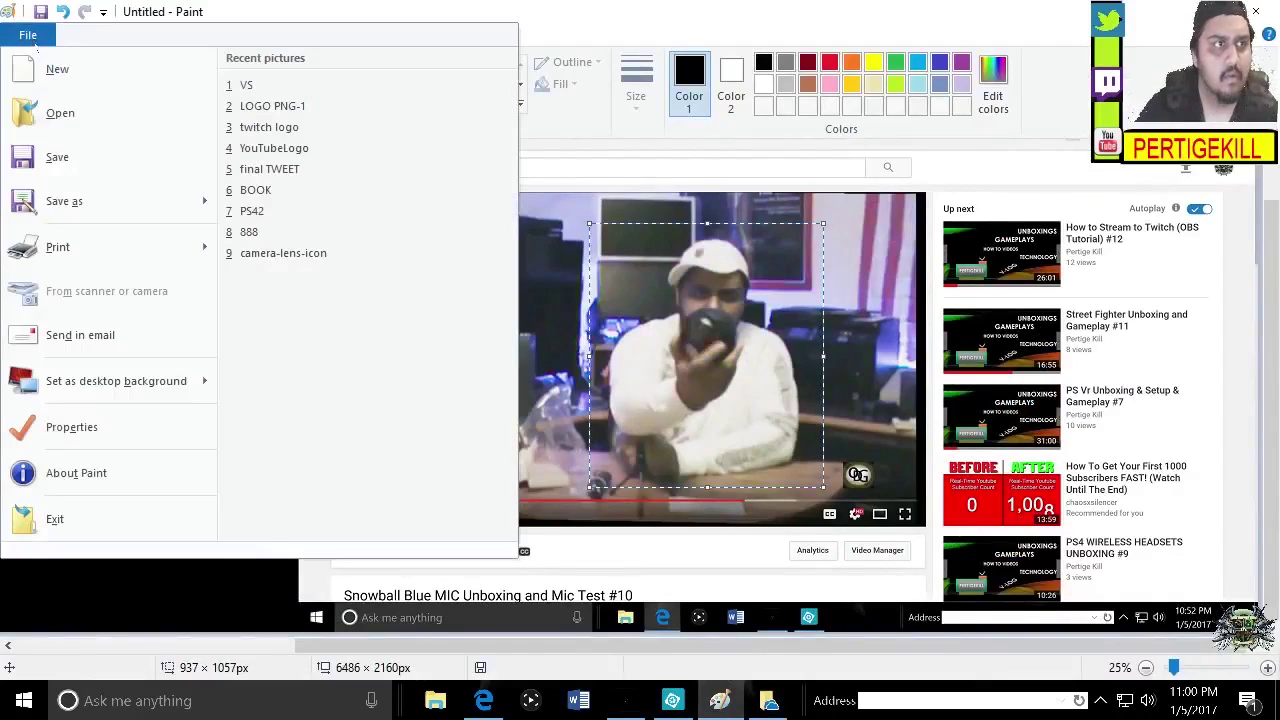
click(89, 80)
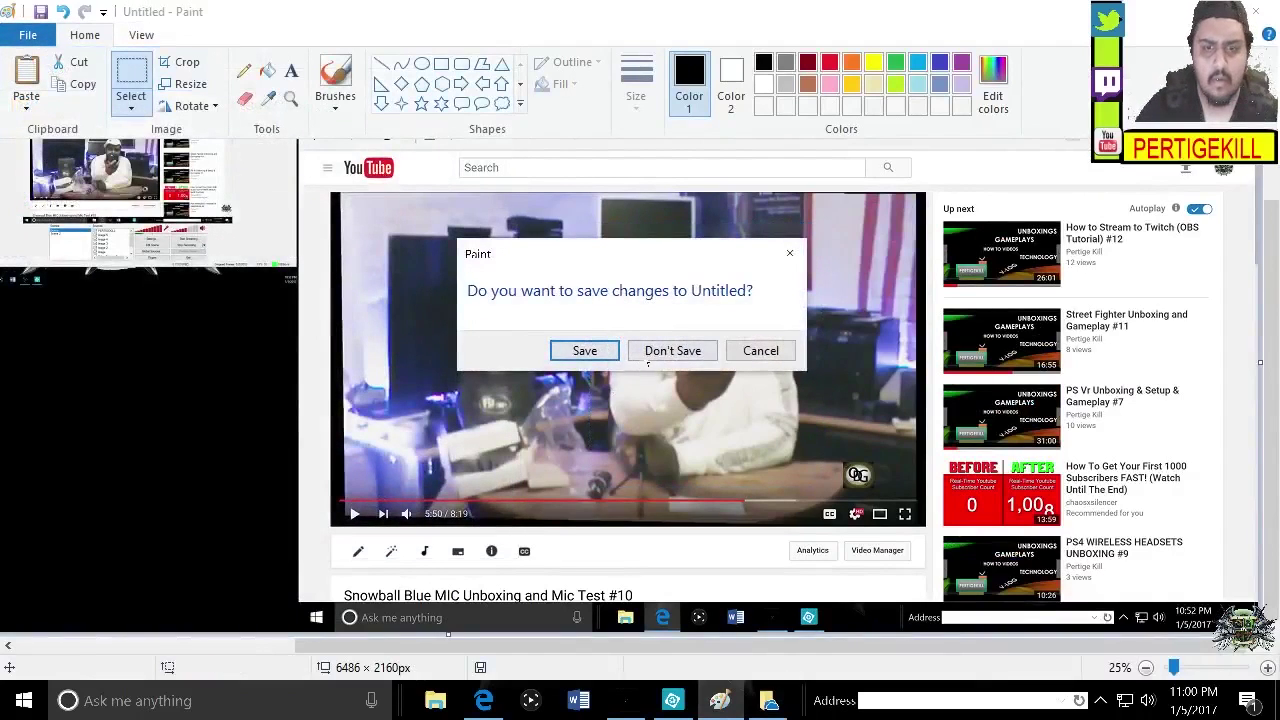
click(672, 348)
click(26, 72)
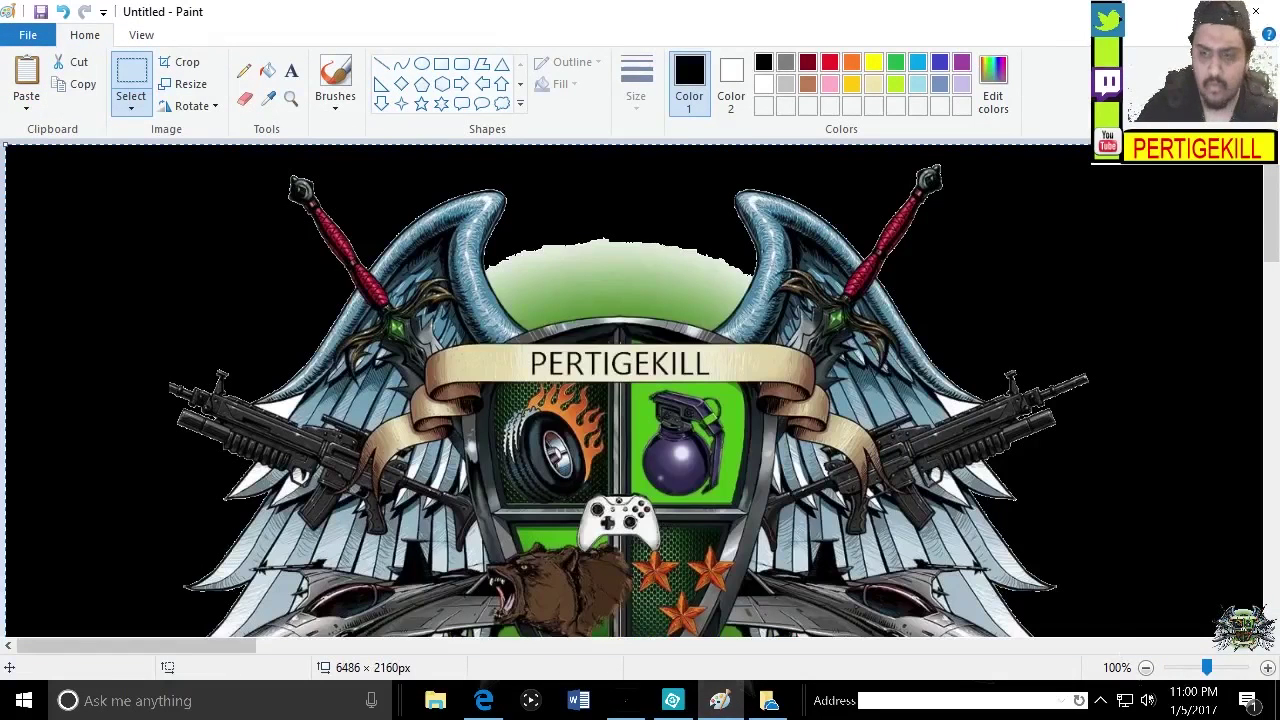
click(1146, 667)
click(1146, 667)
click(1146, 667)
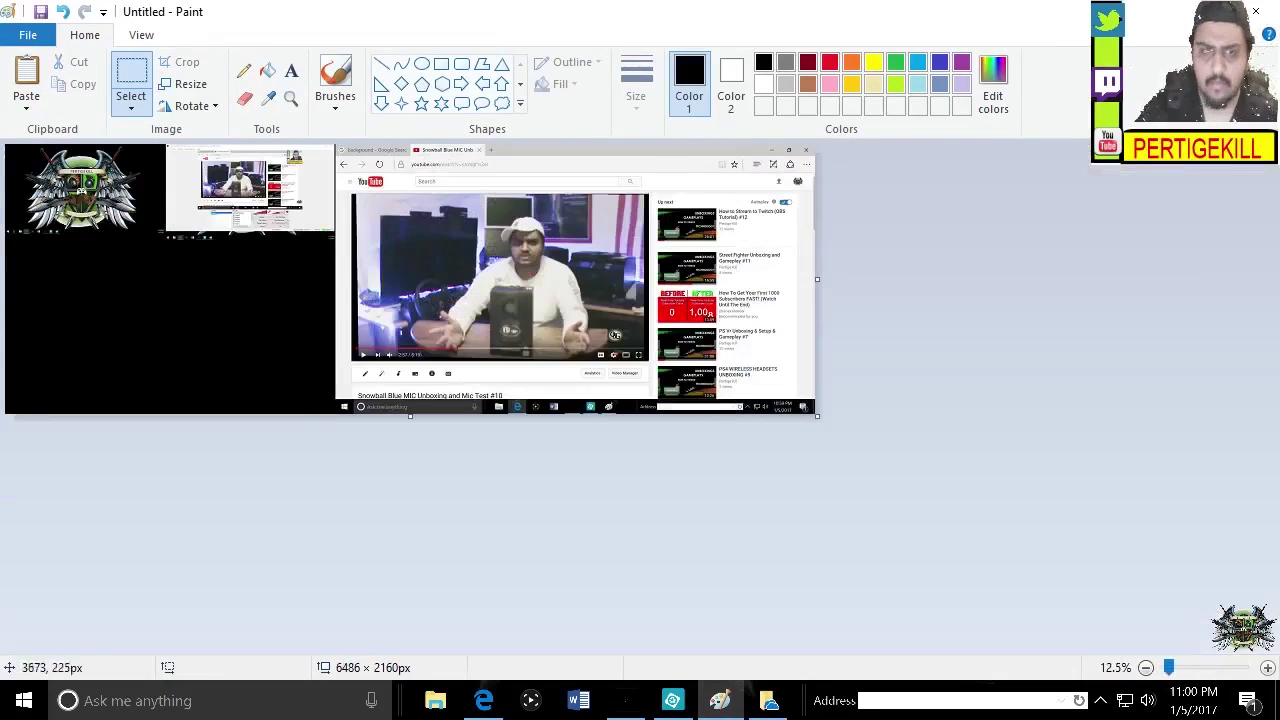
Select the 1473 × 1129 px presenter area in the video frame and copy it
click(145, 82)
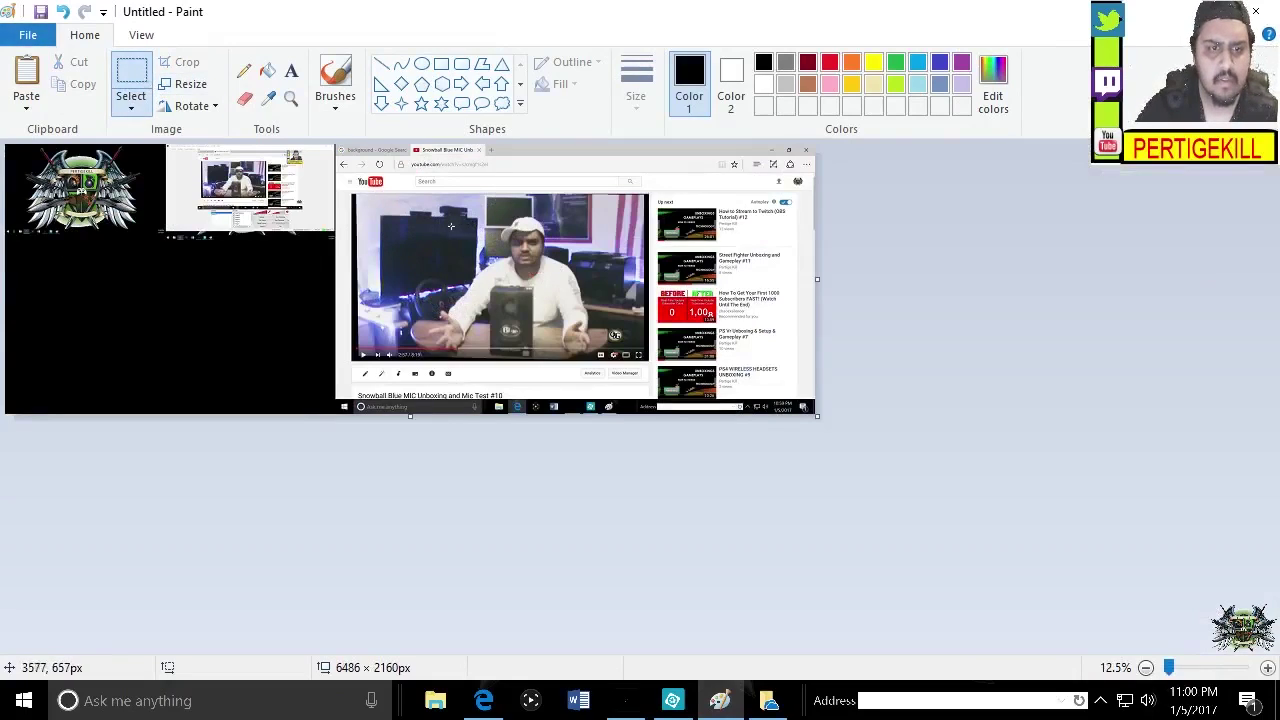
drag(453, 215, 602, 325)
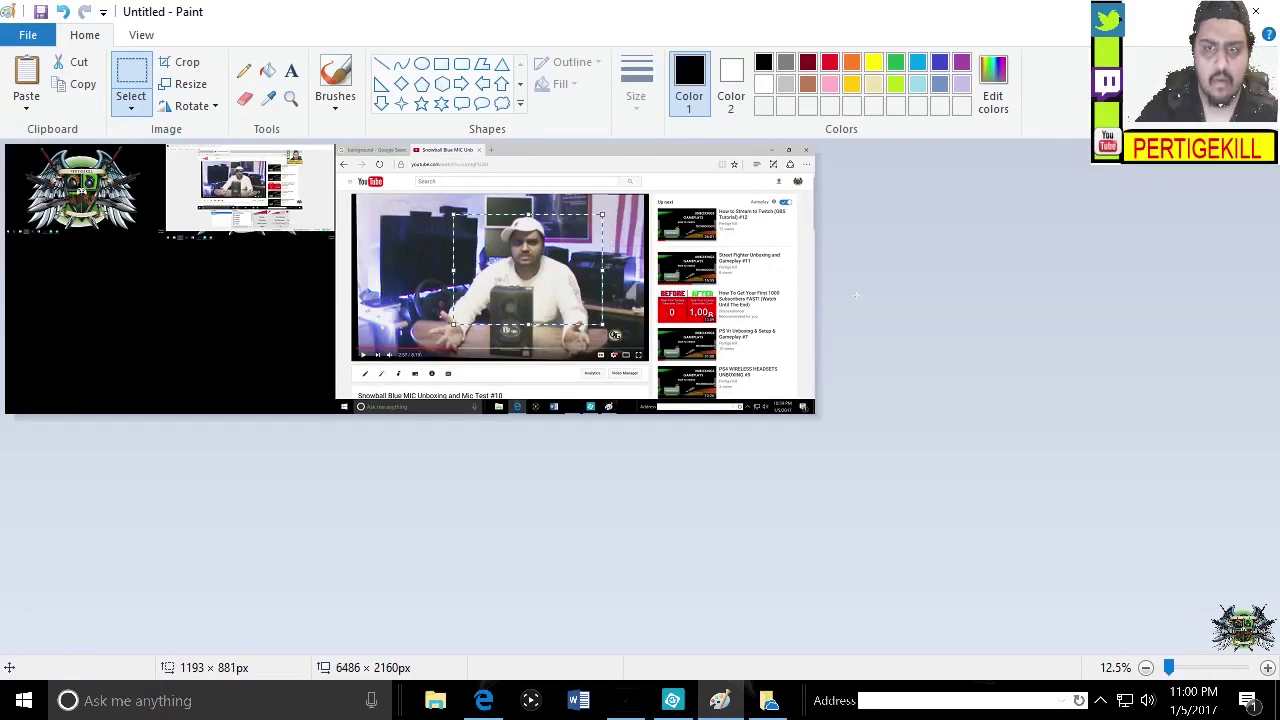
click(443, 252)
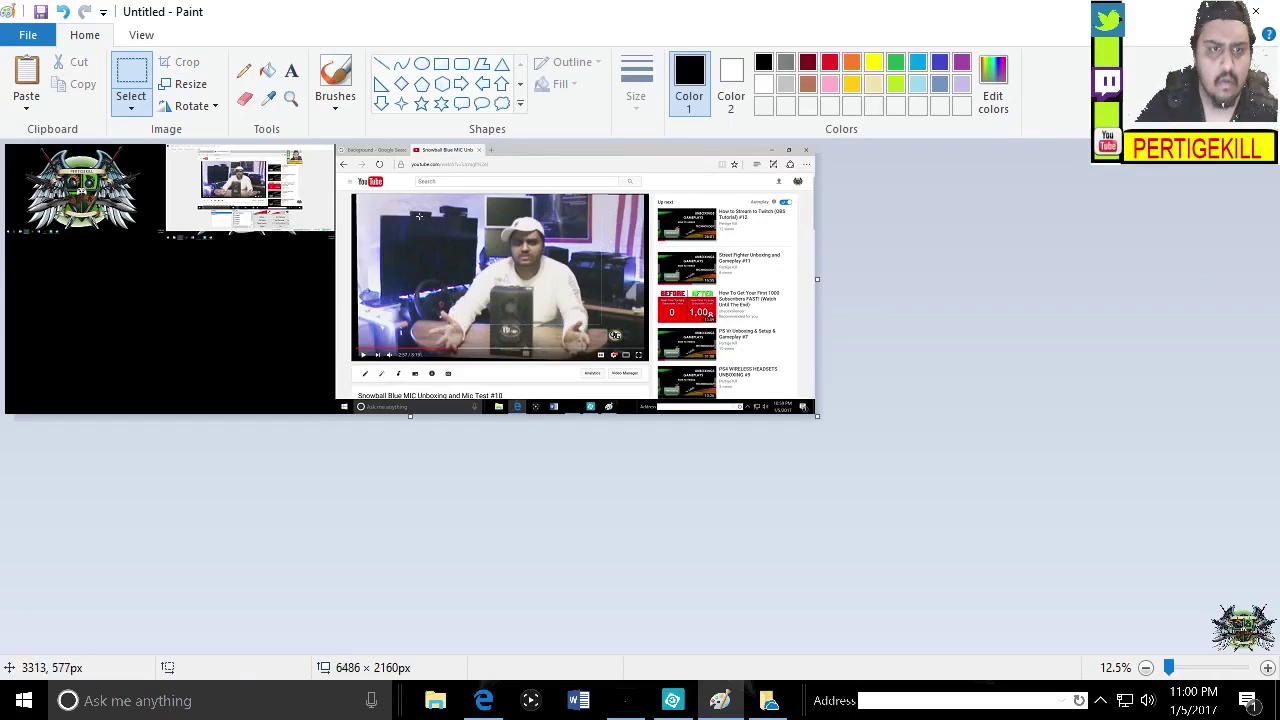
drag(420, 213, 604, 354)
right_click(527, 278)
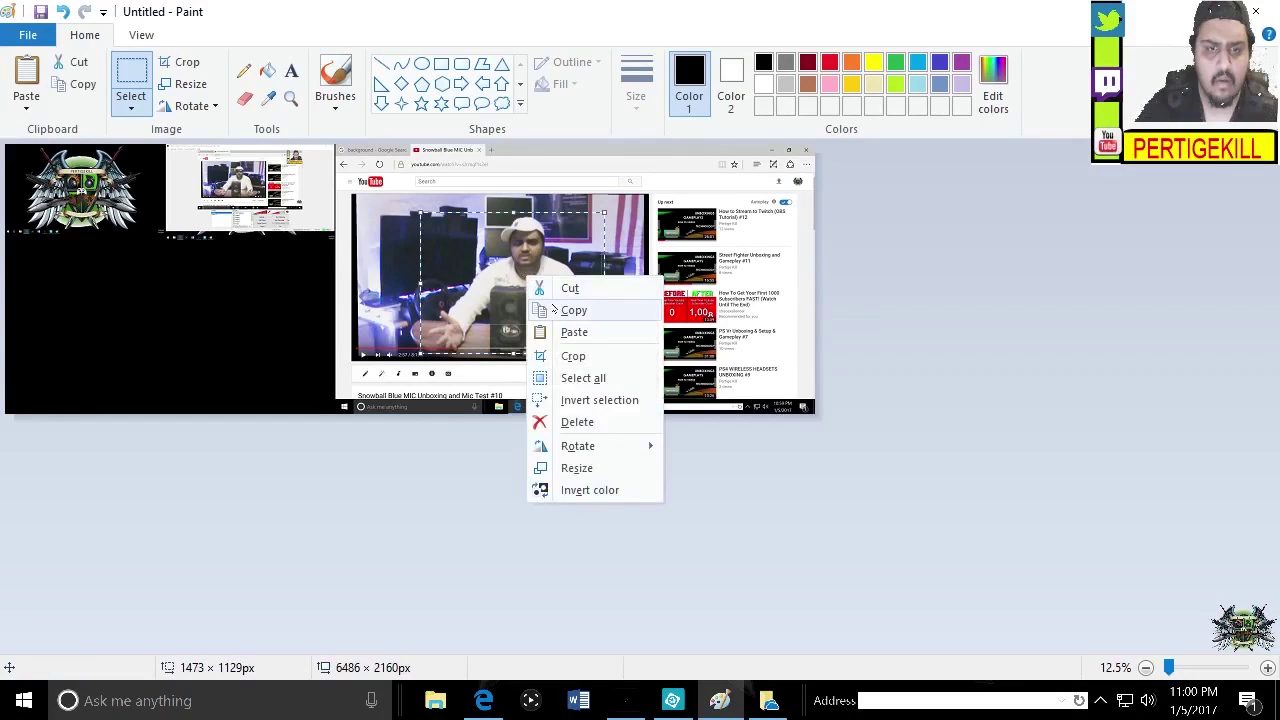
click(568, 311)
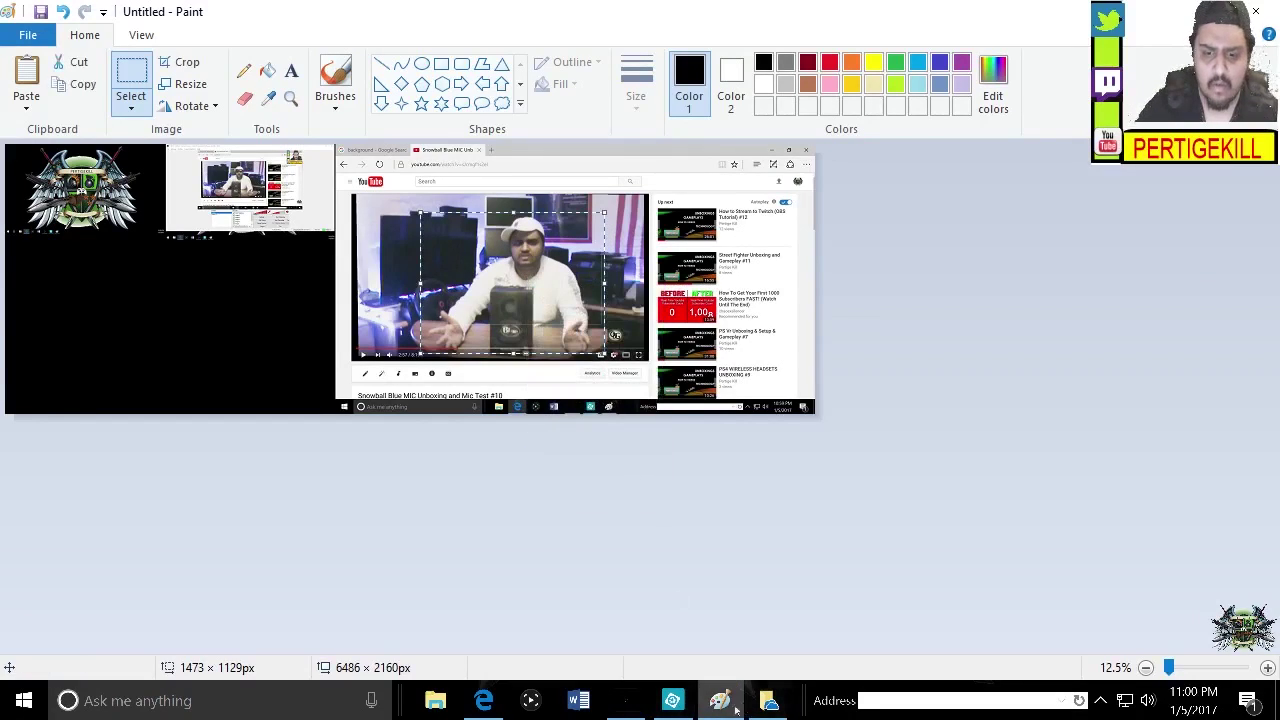
Add a new Layer 1 in Photoshop Elements and paste the presenter shot into it
click(672, 700)
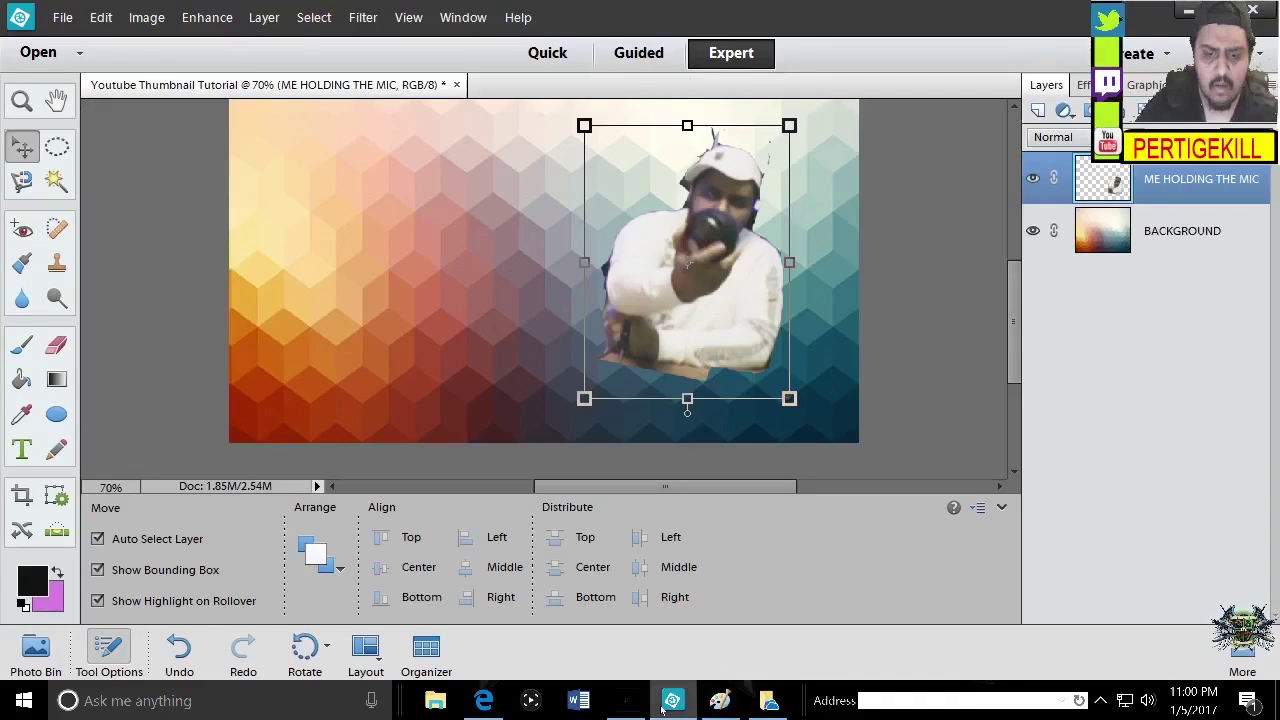
ctrl+click(1036, 185)
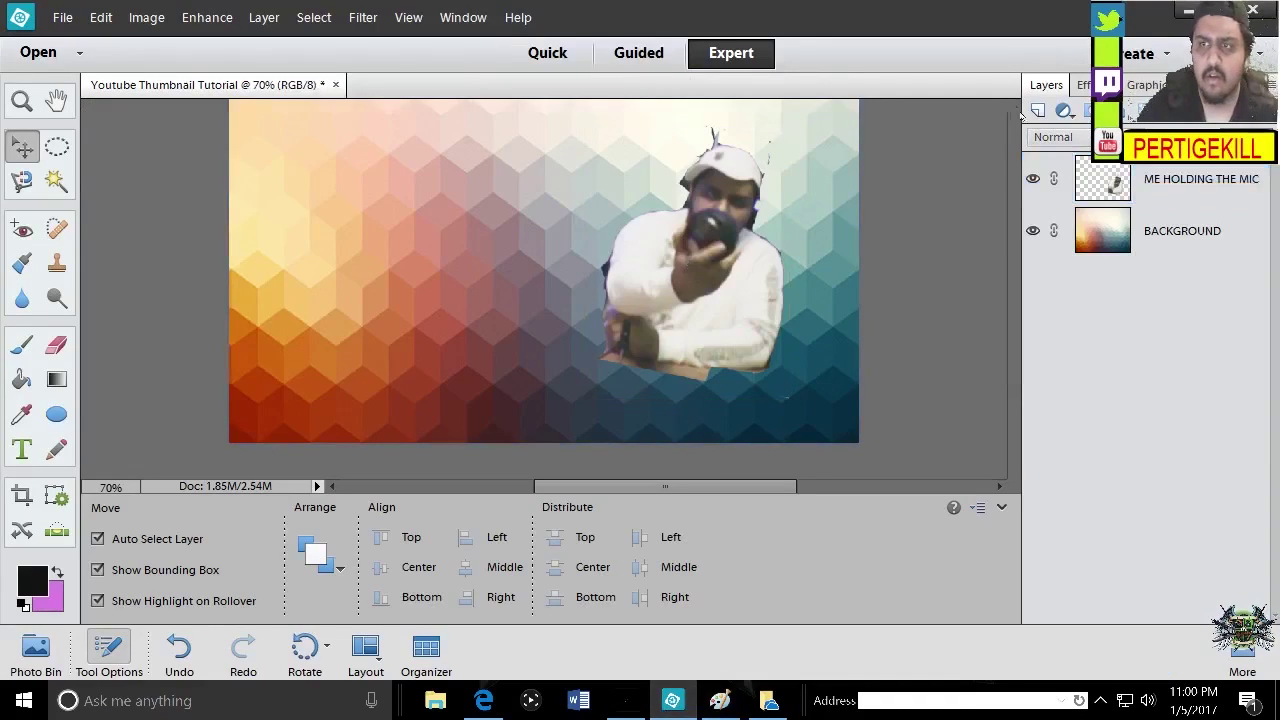
click(1038, 110)
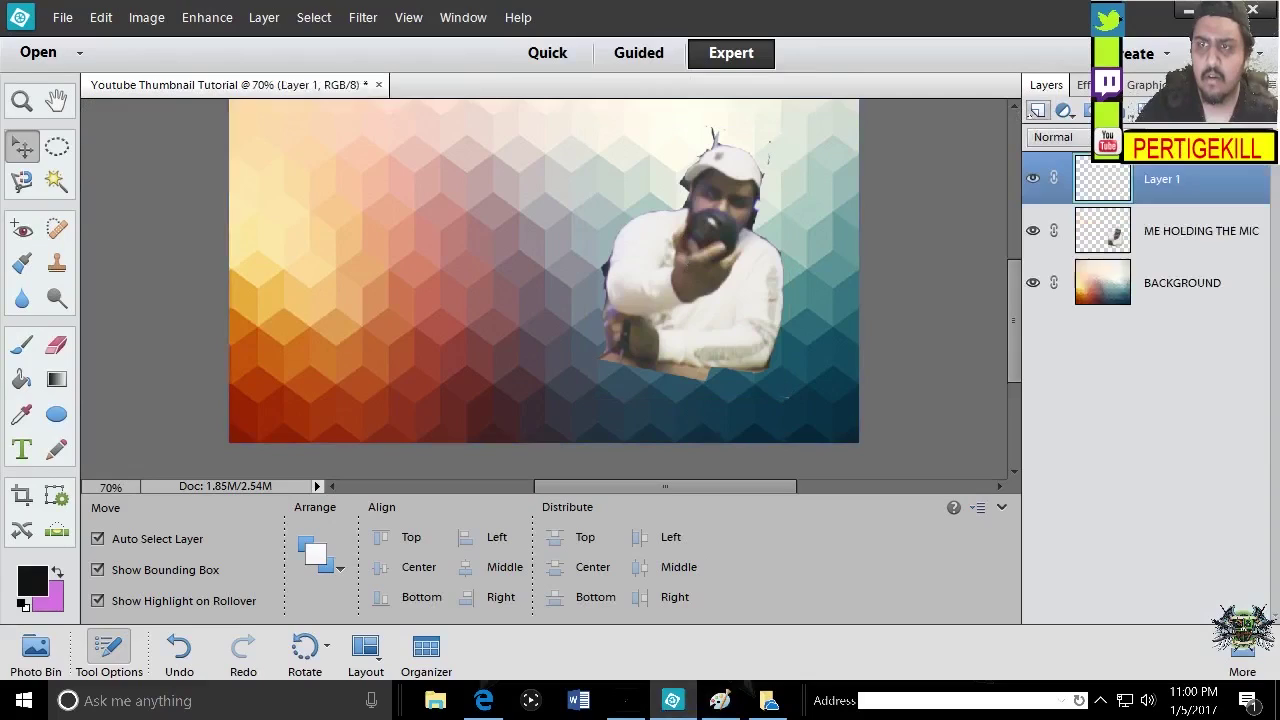
click(101, 17)
click(132, 186)
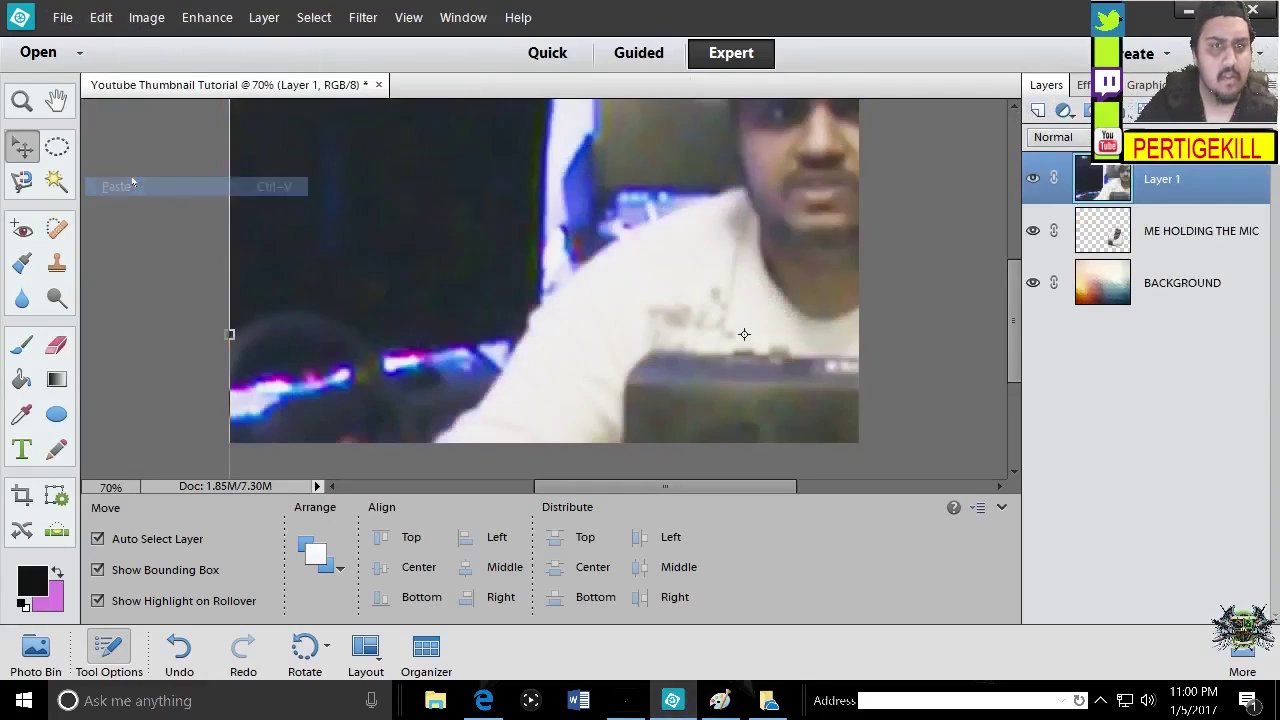
Scale the pasted shot to 23.40%, place it upper left and tilt it −11.92°
drag(394, 203, 507, 363)
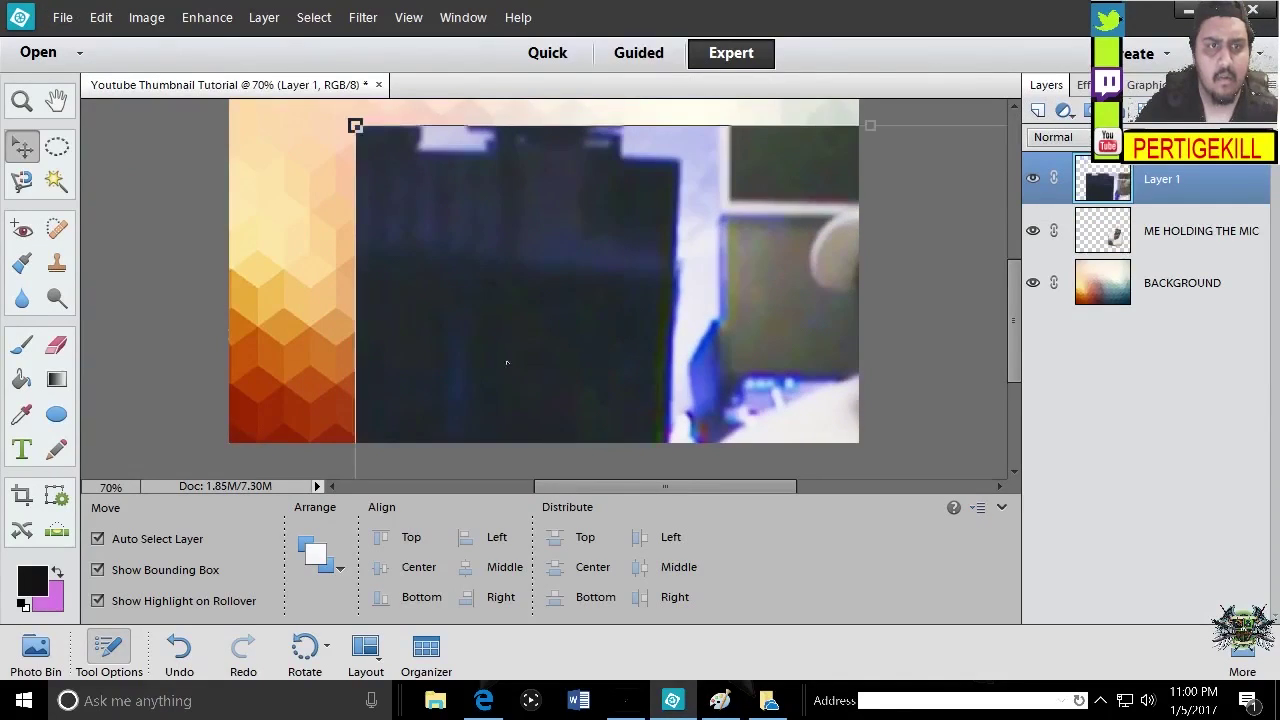
drag(355, 125, 710, 470)
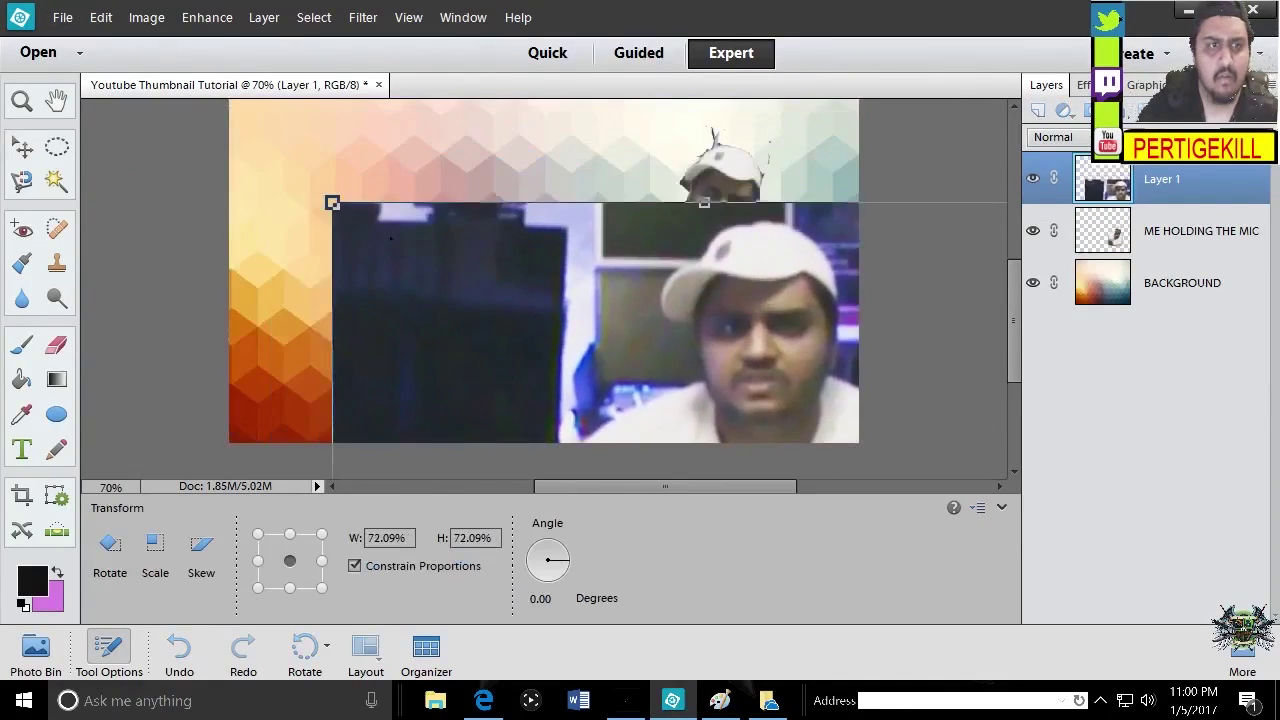
drag(330, 185, 398, 236)
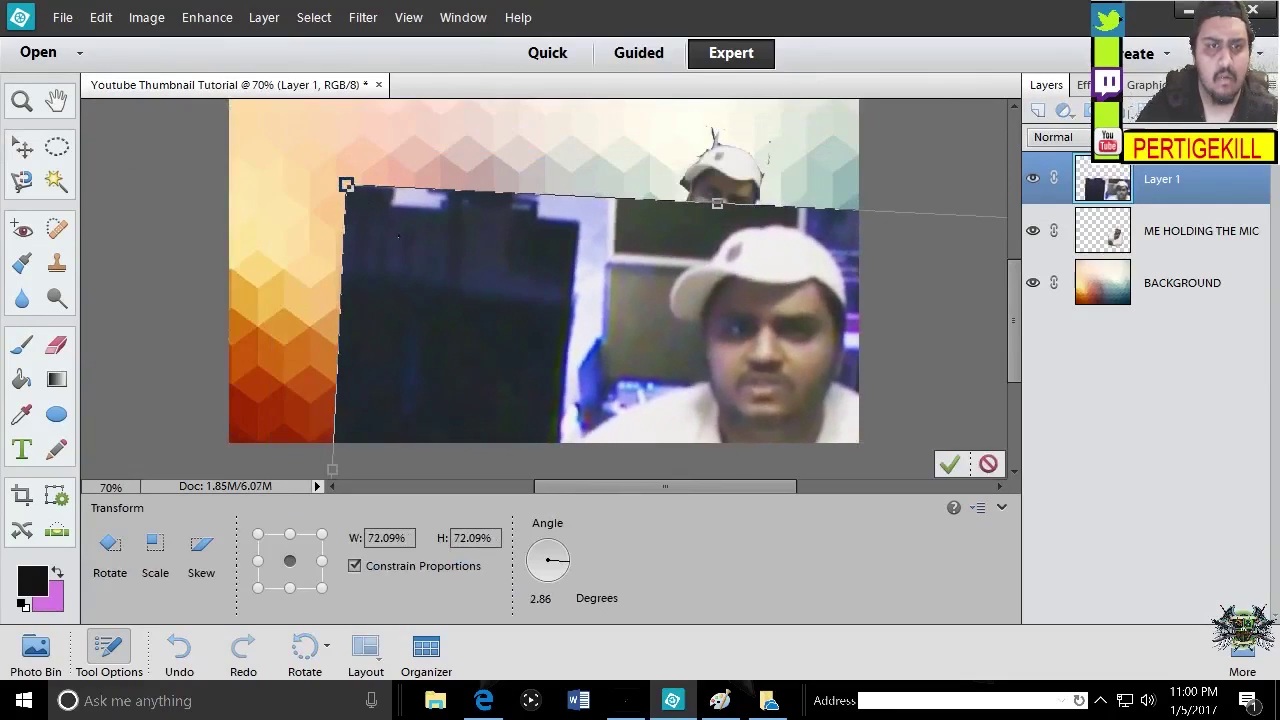
drag(346, 185, 586, 371)
drag(702, 468, 459, 240)
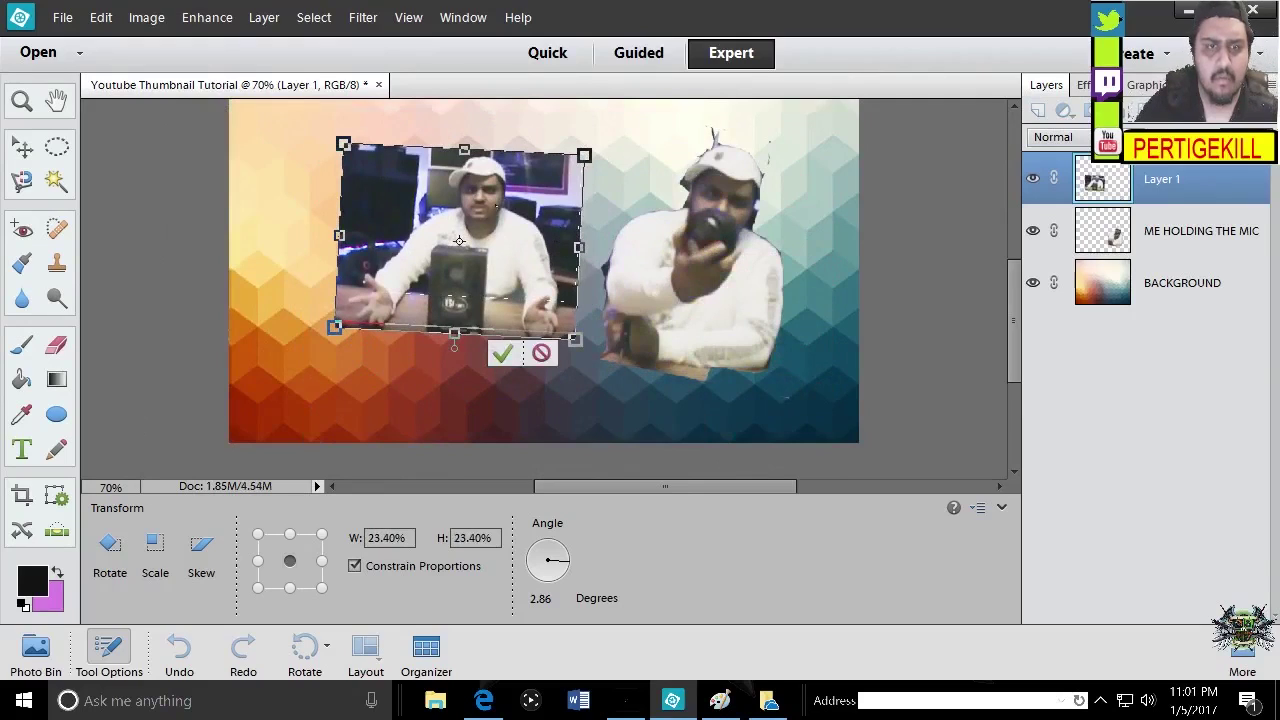
drag(603, 321, 622, 269)
Commit the rotation and rename Layer 1 to PIC 2
key(Return)
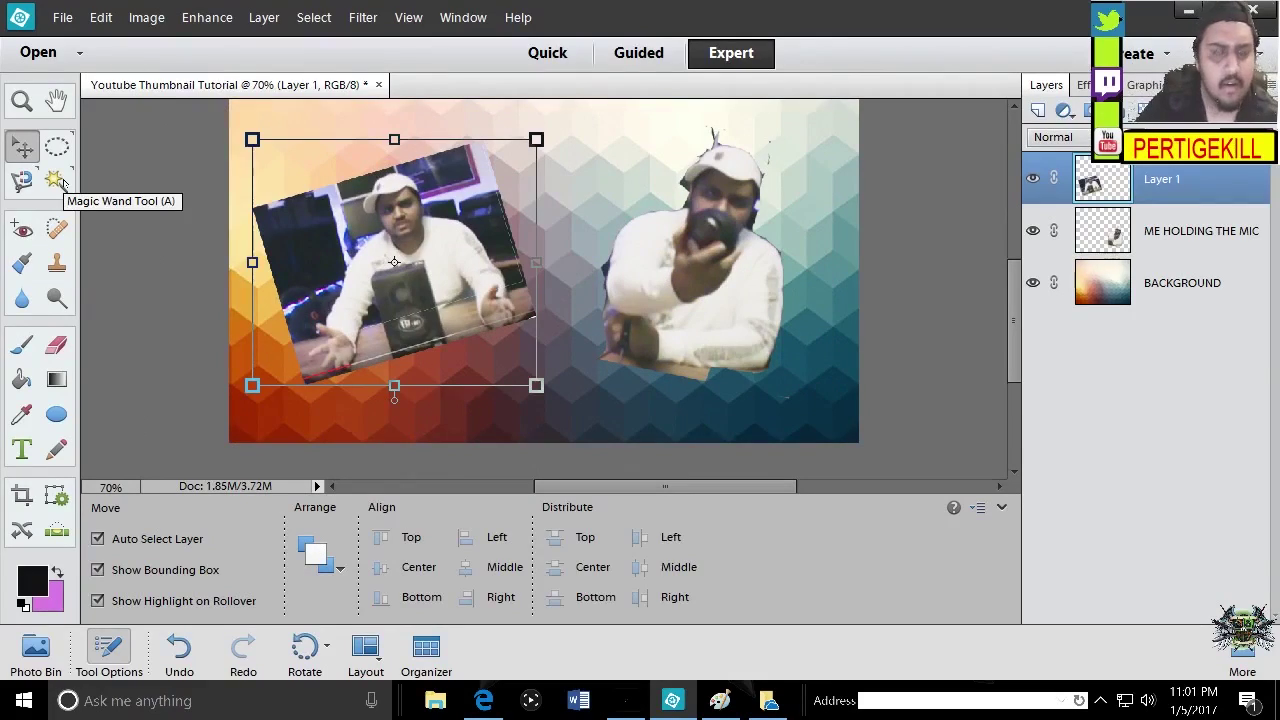
click(62, 183)
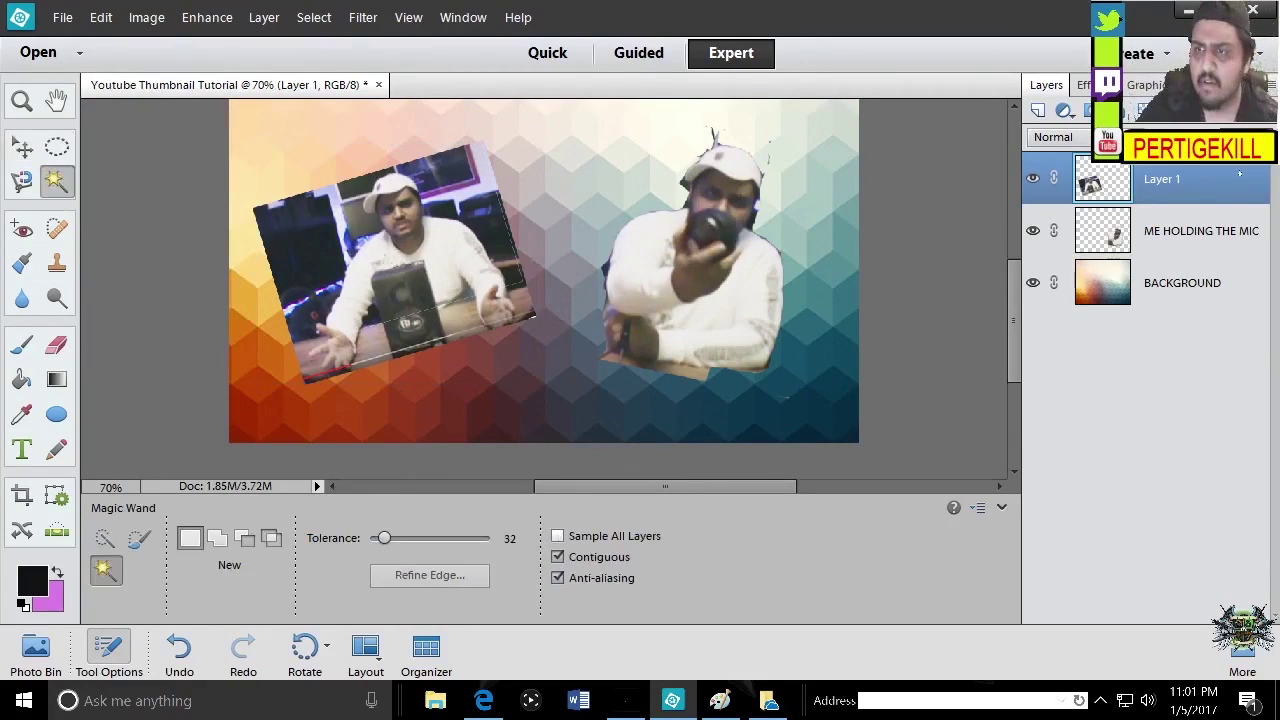
double_click(1168, 180)
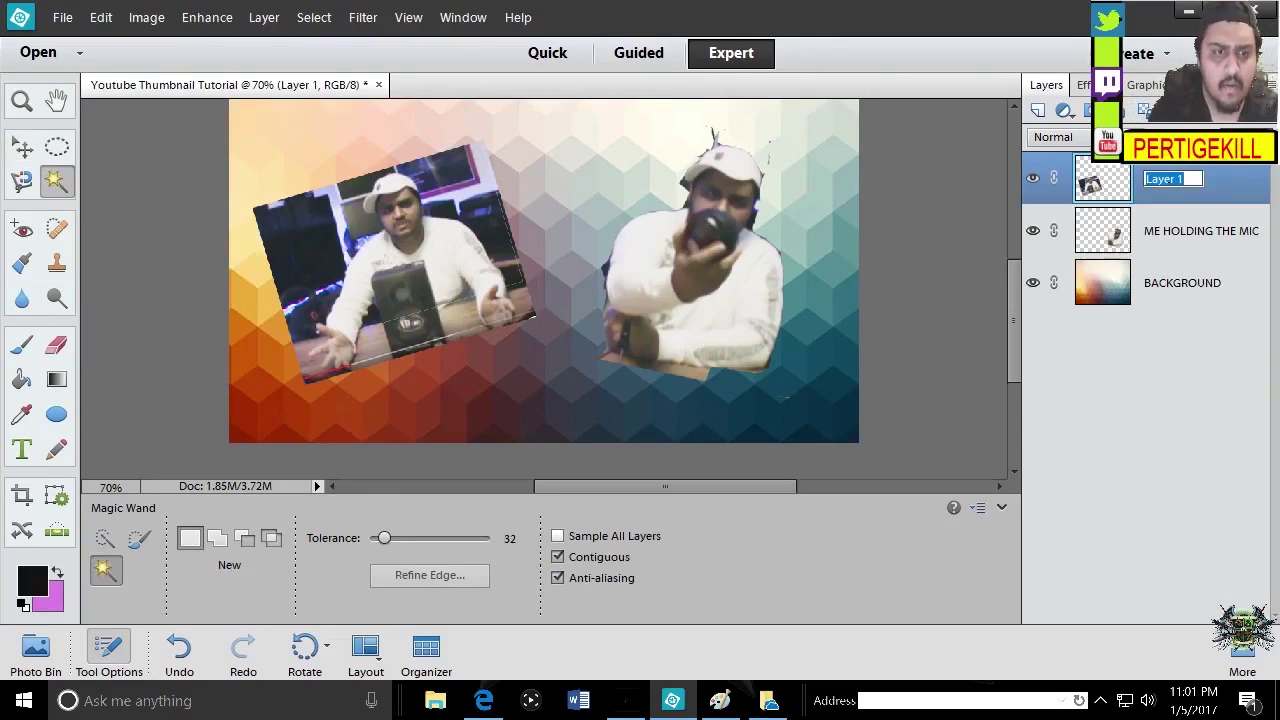
text(PIC 2)
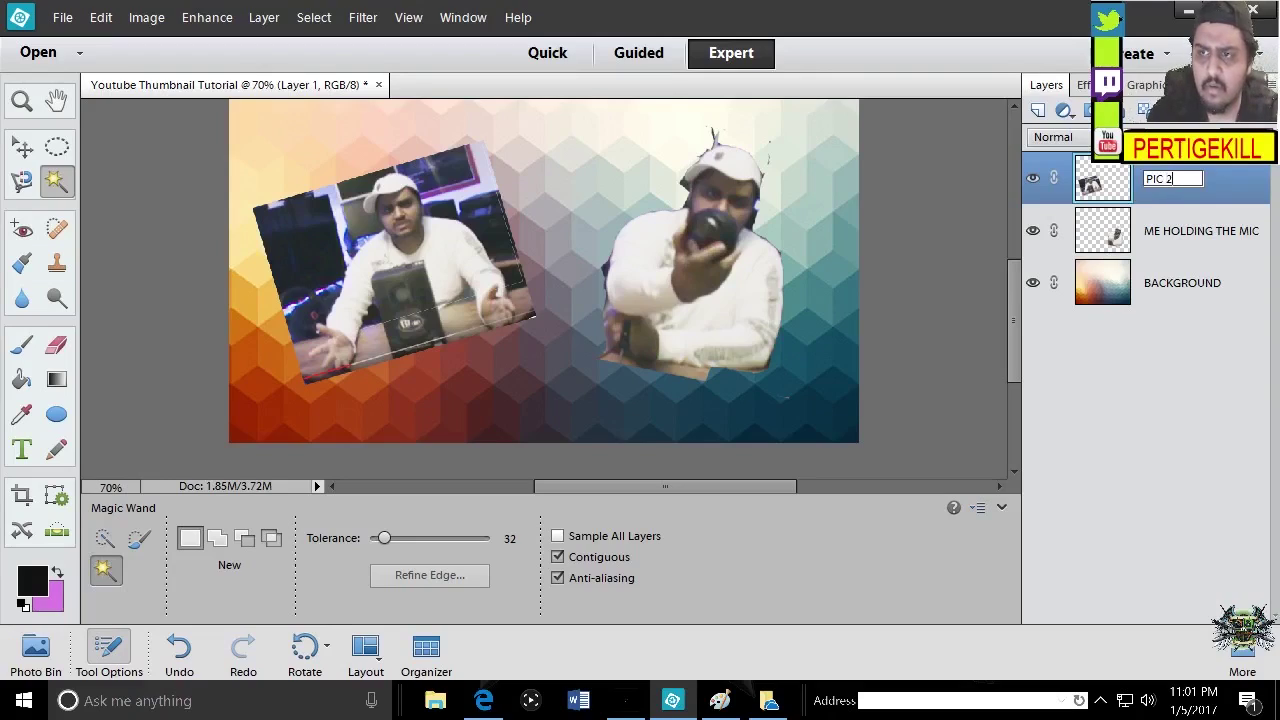
key(Return)
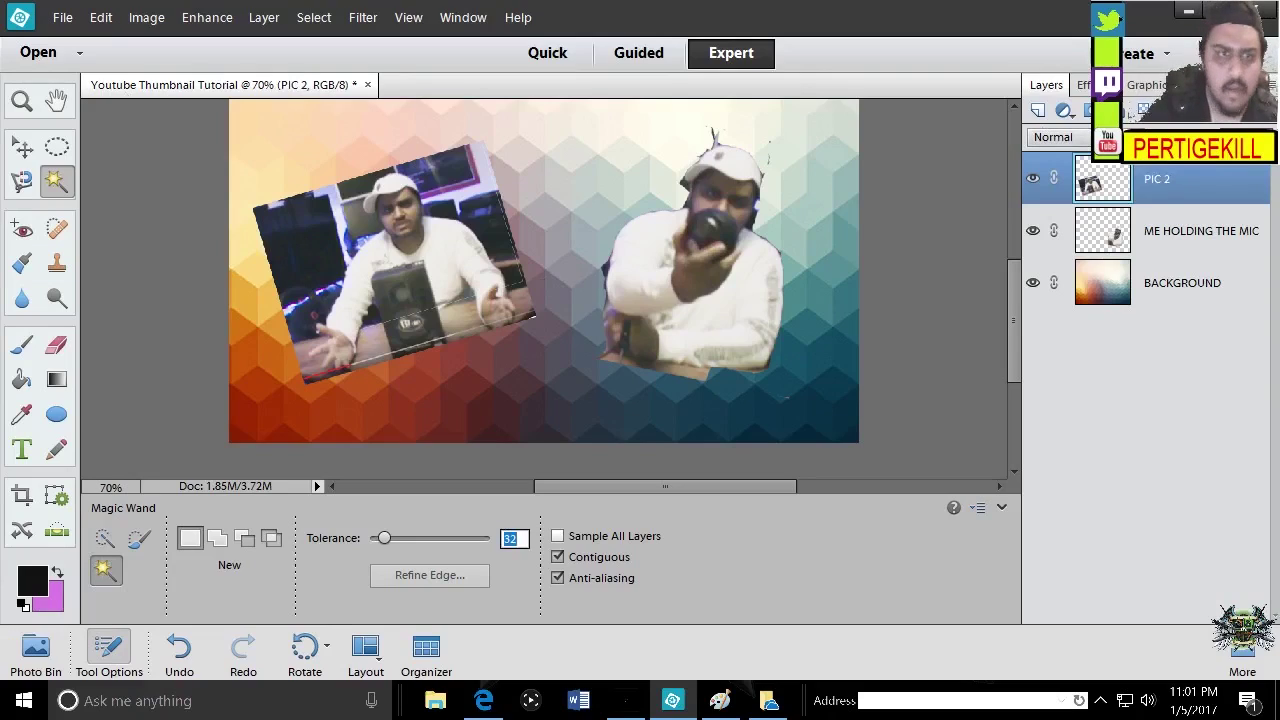
Delete the dark background patches along PIC 2's left edge with the Magic Wand
click(300, 245)
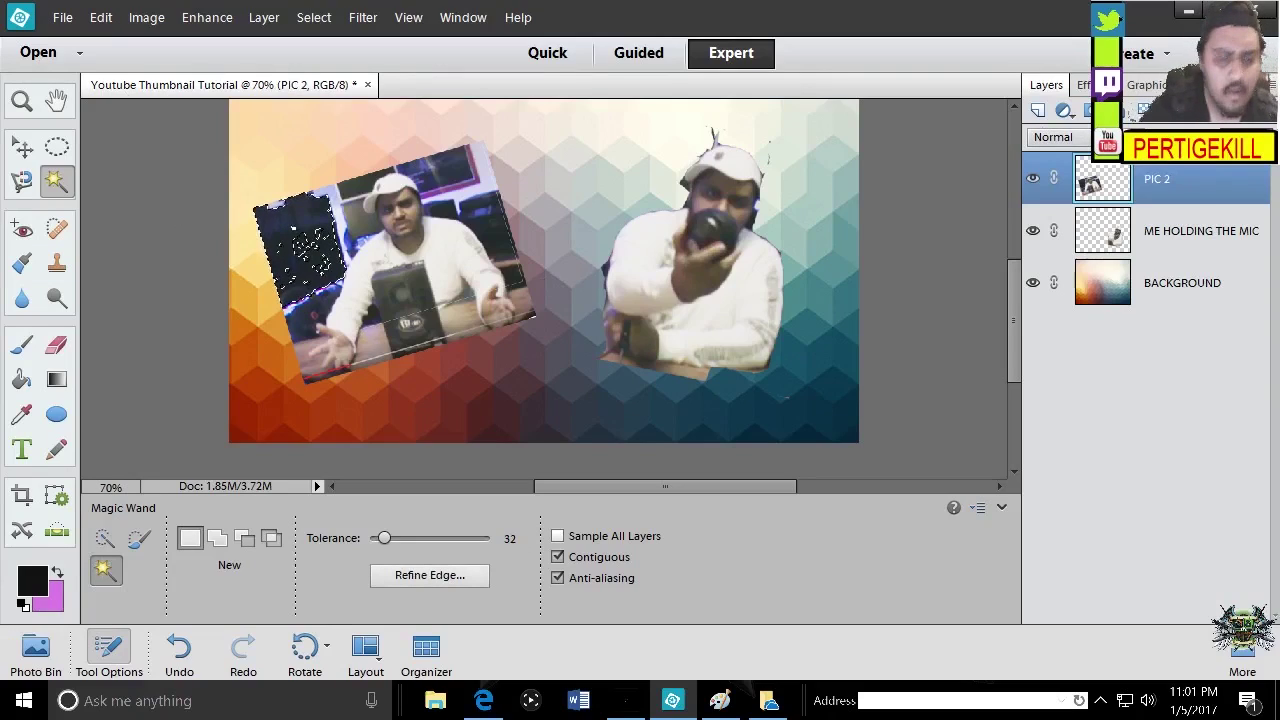
key(Delete)
click(300, 245)
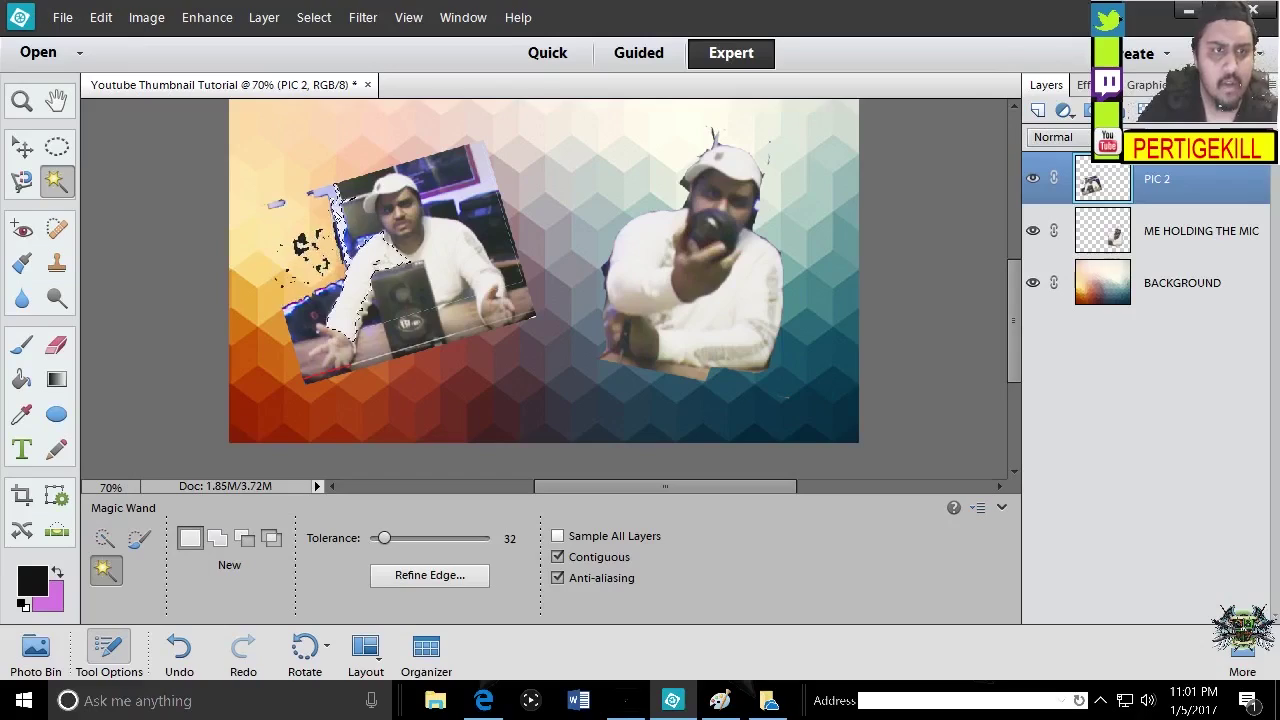
key(Delete)
key(Delete)
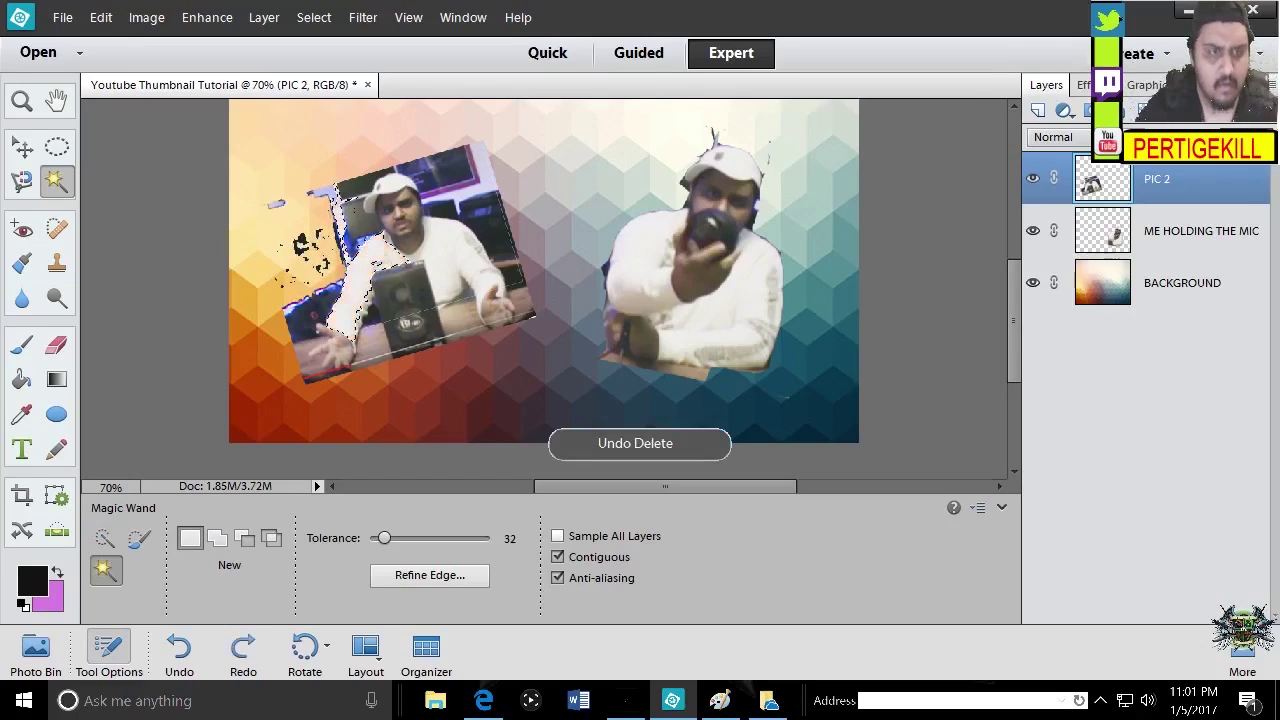
click(450, 187)
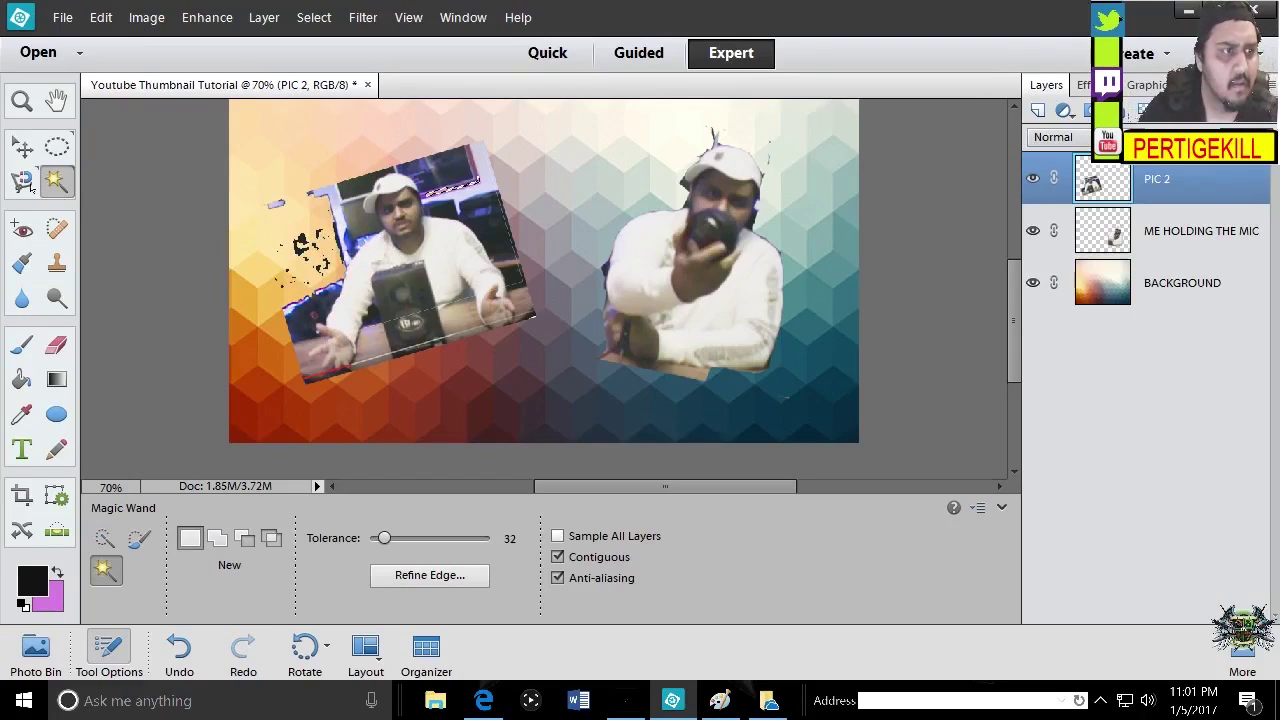
click(28, 184)
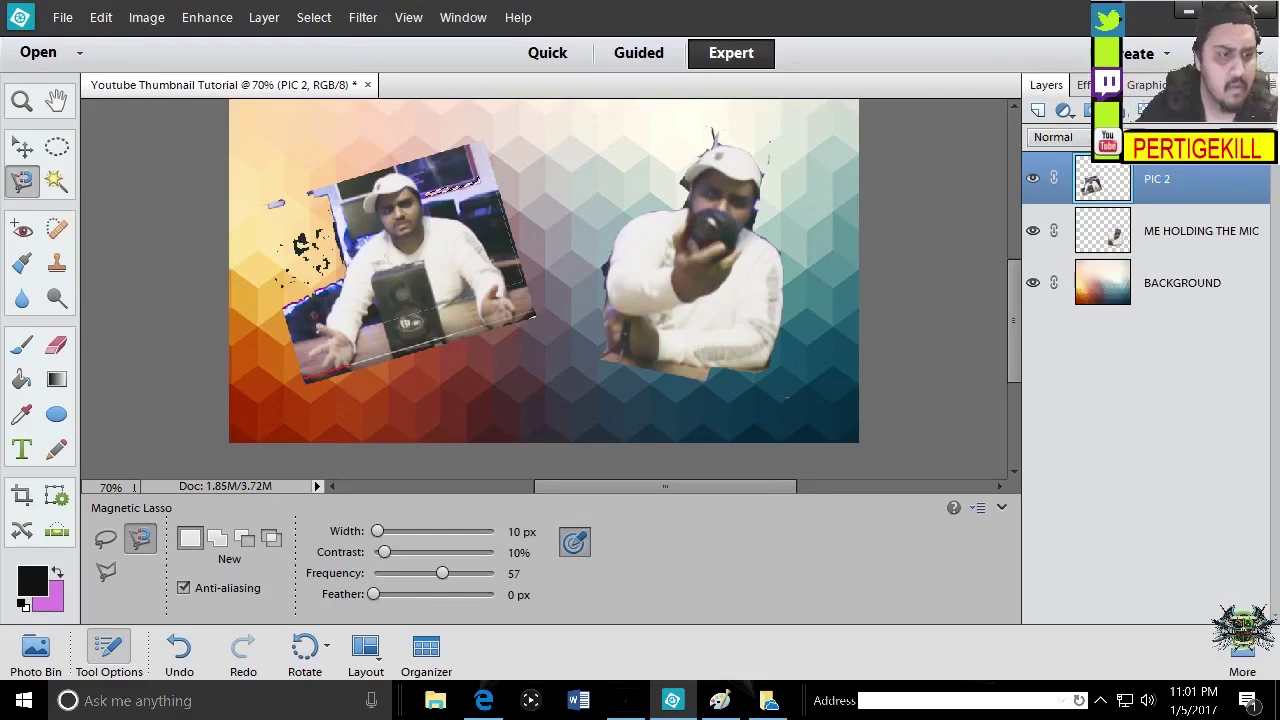
Set the canvas zoom to 100%
click(104, 487)
text(100)
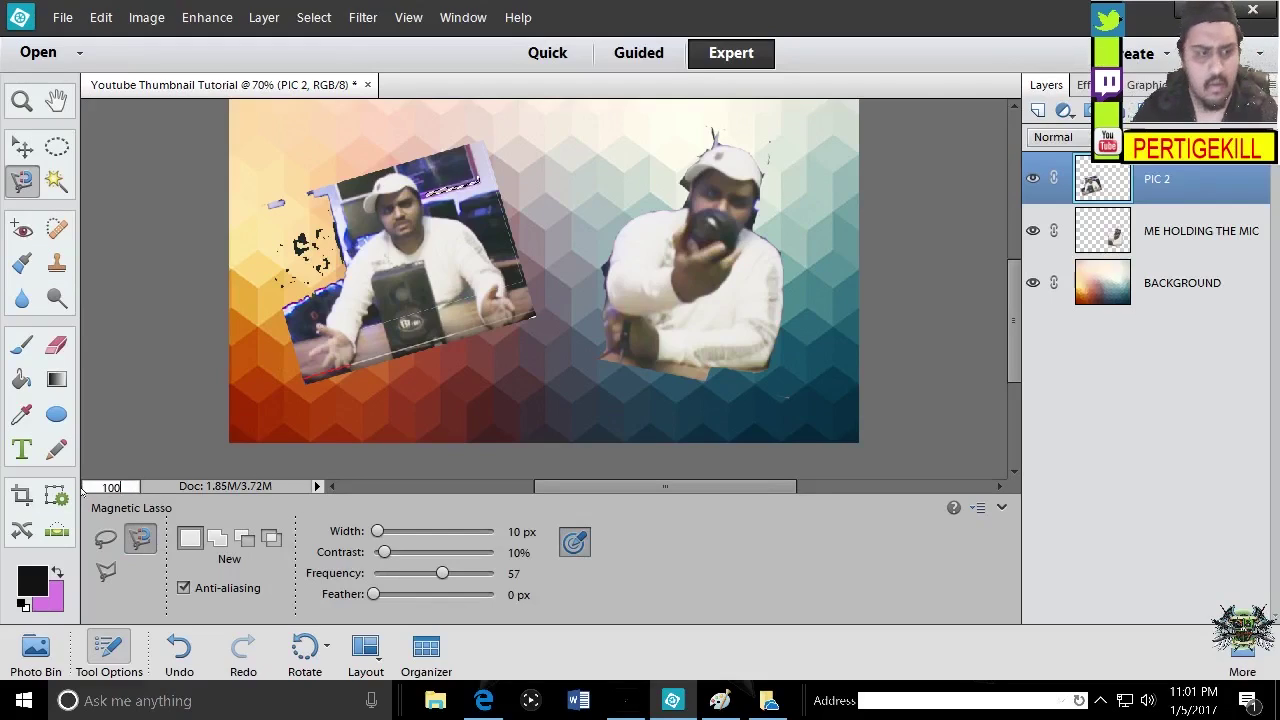
key(Return)
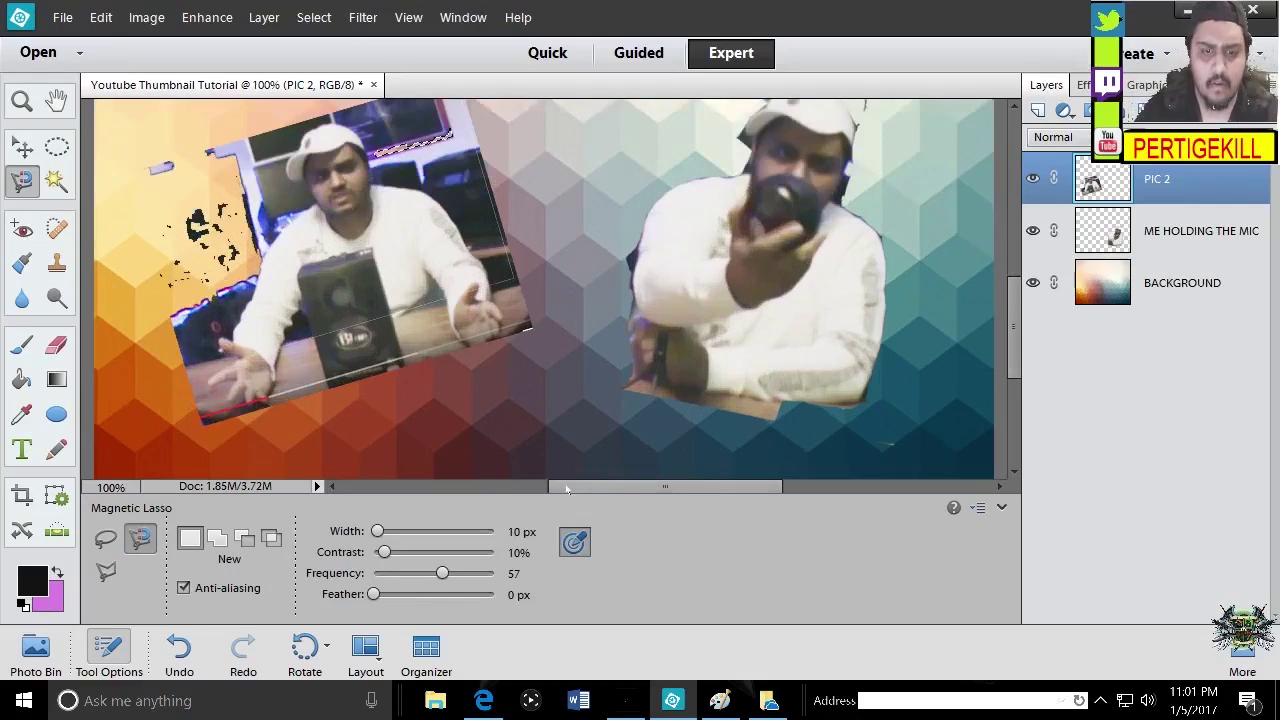
drag(563, 488, 517, 487)
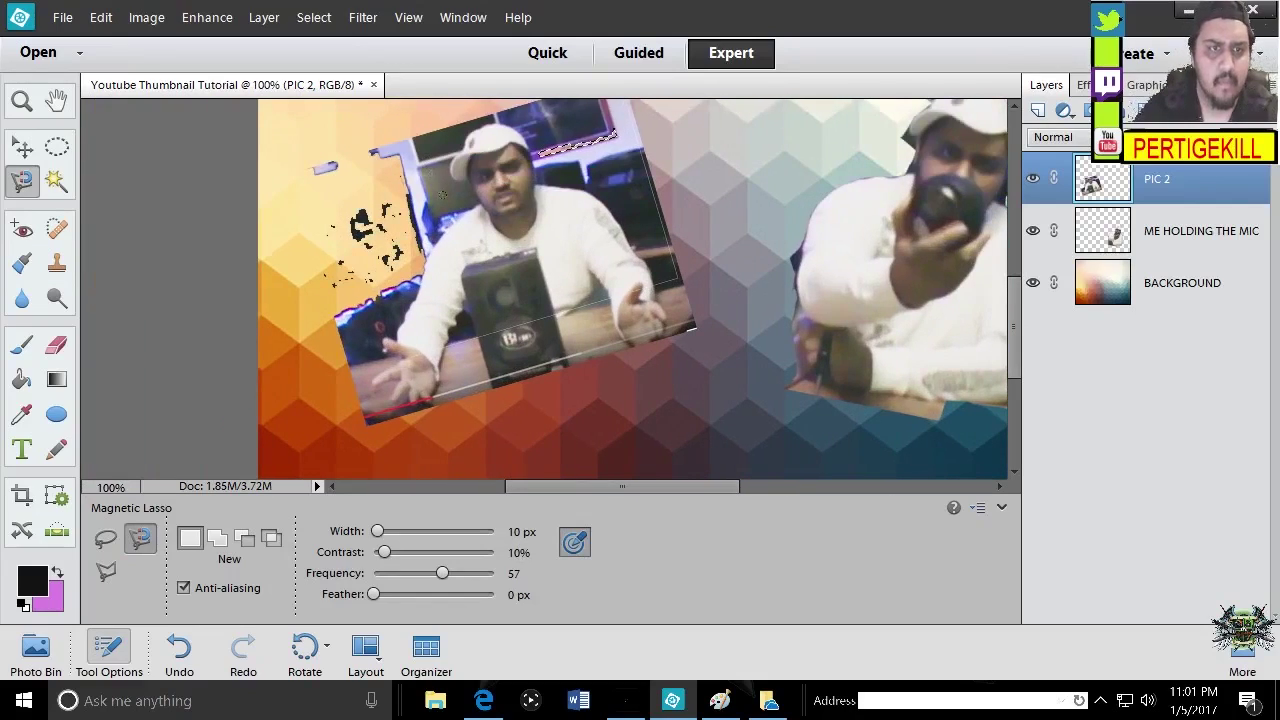
Trace the room background beside the presenter with the Magnetic Lasso and delete it
mouse_move(432, 238)
mouse_down()
mouse_move(403, 313)
mouse_move(369, 334)
mouse_move(387, 362)
mouse_move(367, 368)
mouse_move(386, 420)
mouse_up()
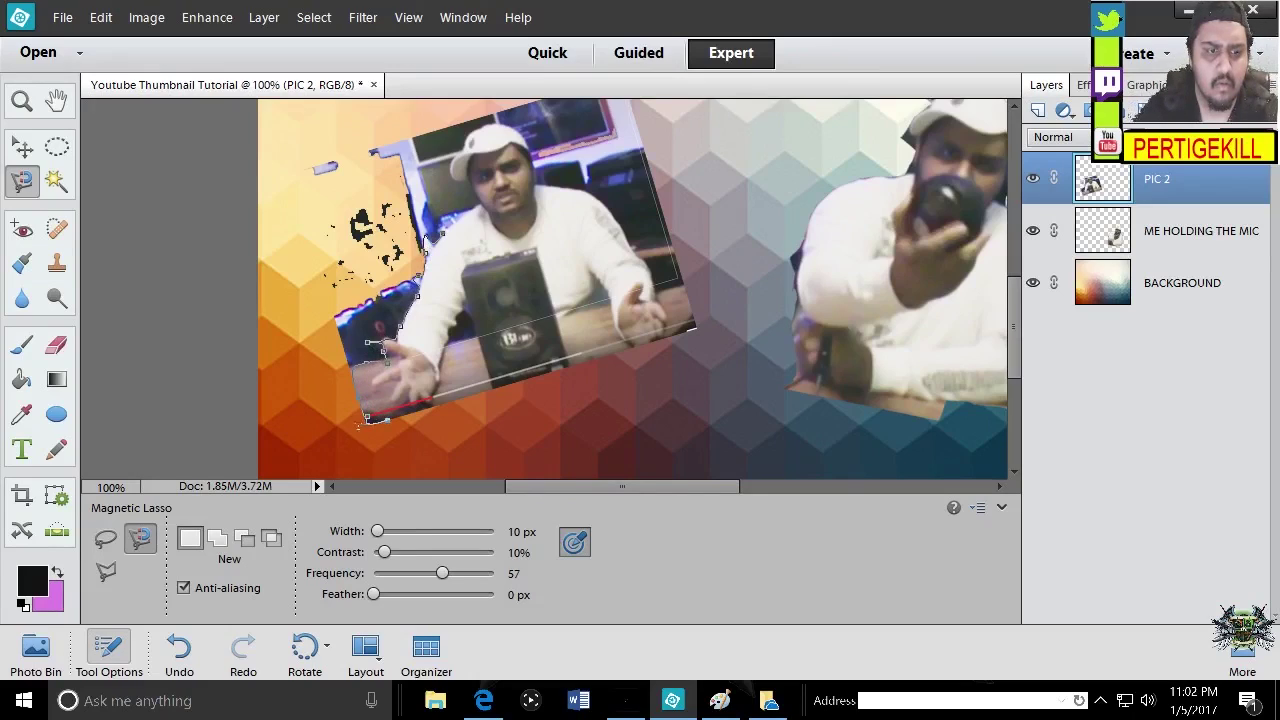
mouse_move(338, 385)
mouse_down()
mouse_move(302, 272)
mouse_move(309, 107)
mouse_move(556, 97)
mouse_move(613, 204)
mouse_move(628, 372)
mouse_move(572, 367)
mouse_move(540, 352)
mouse_move(528, 313)
mouse_move(498, 313)
mouse_move(502, 323)
mouse_move(448, 328)
mouse_move(441, 430)
mouse_up()
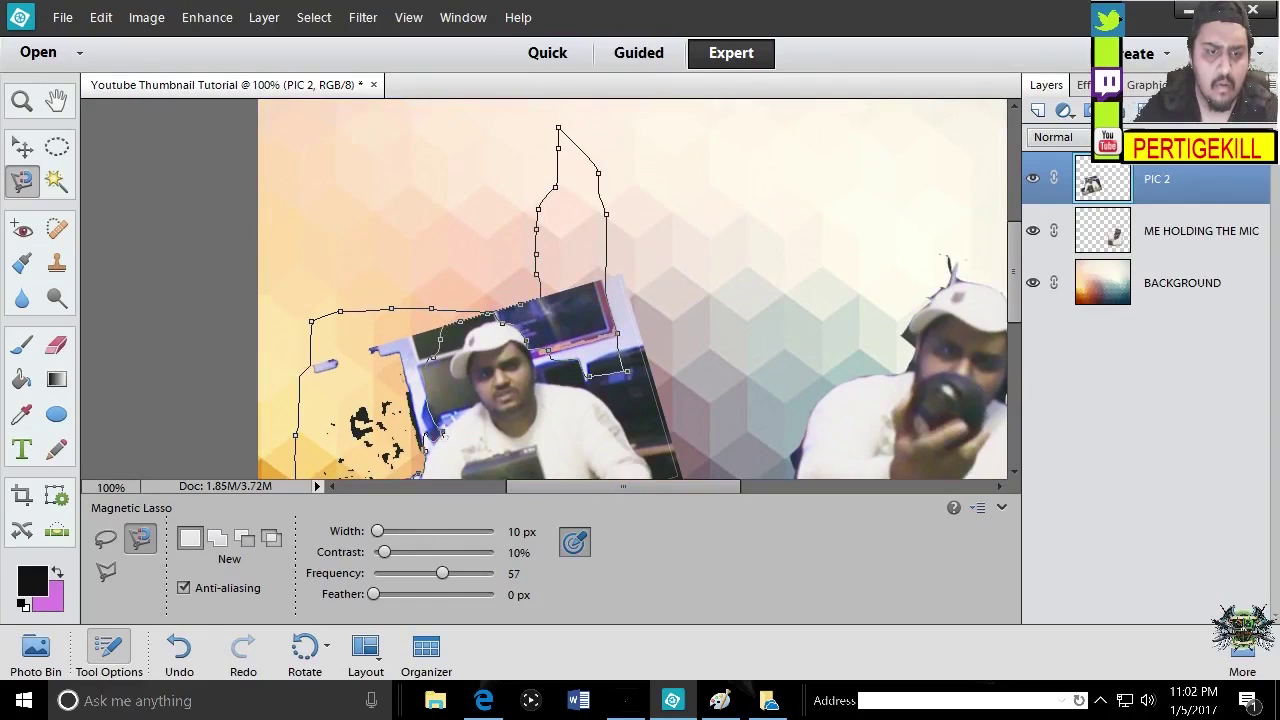
double_click(441, 430)
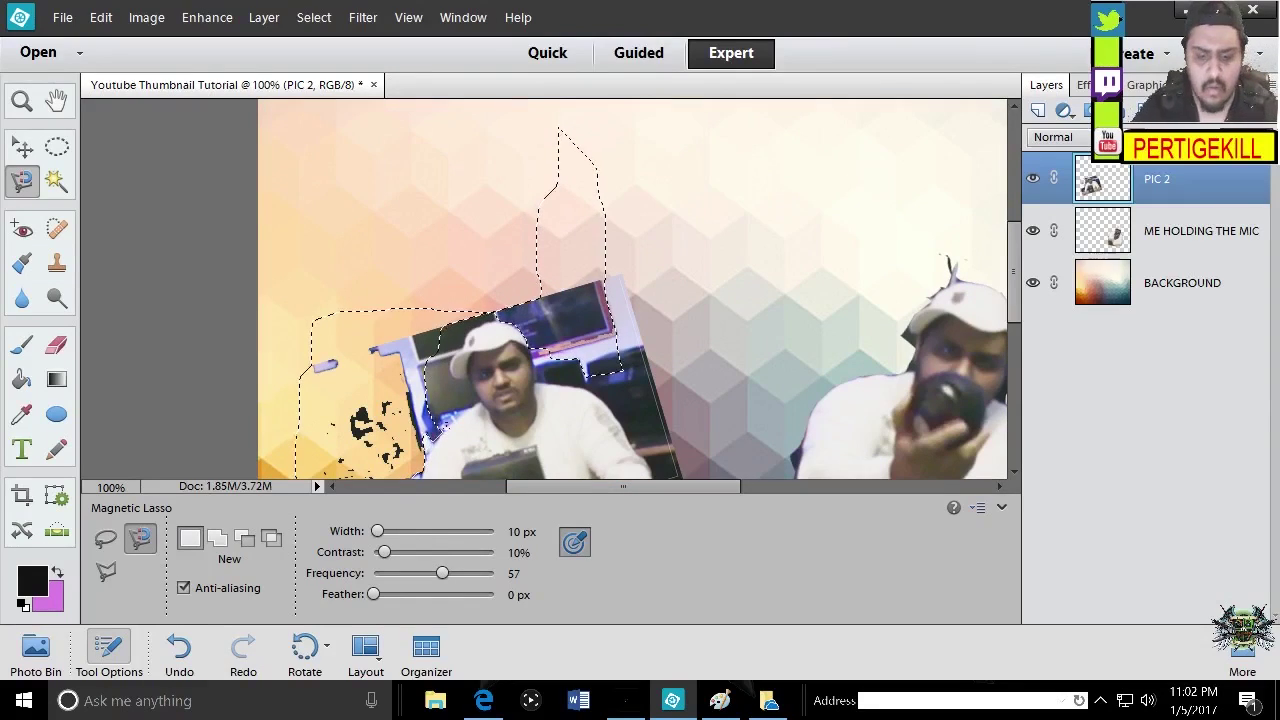
key(Delete)
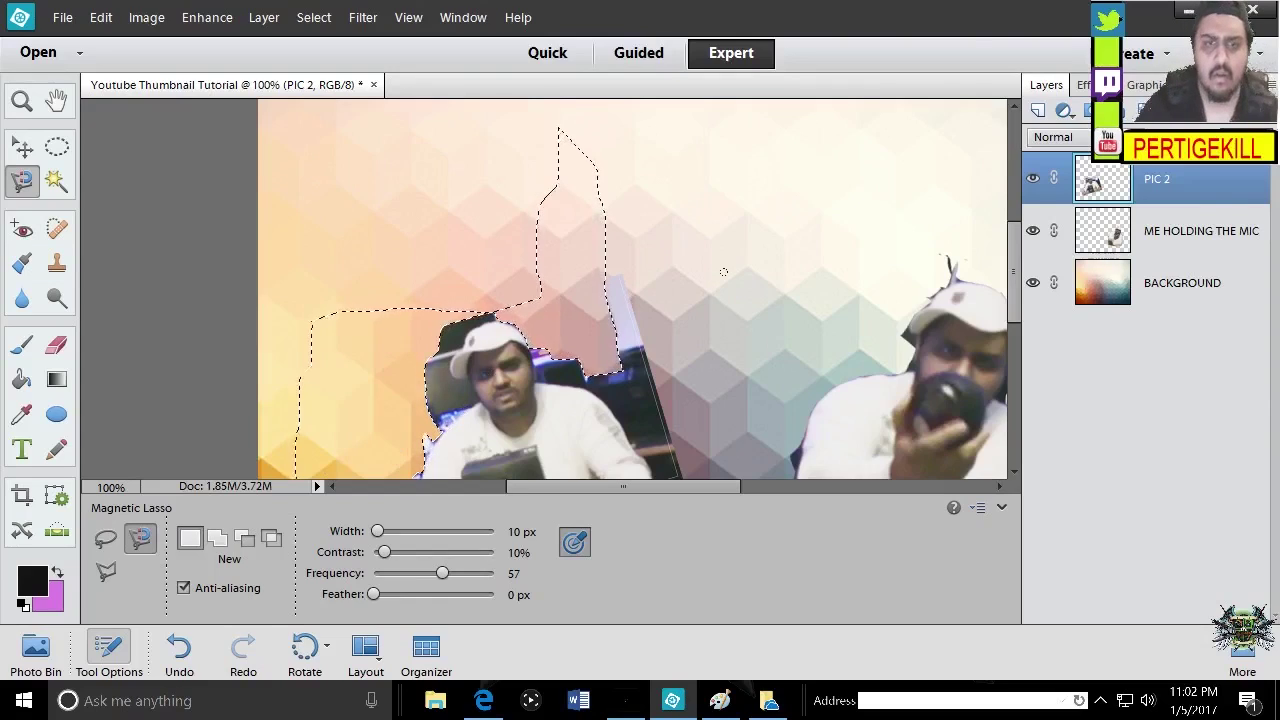
click(724, 272)
double_click(727, 252)
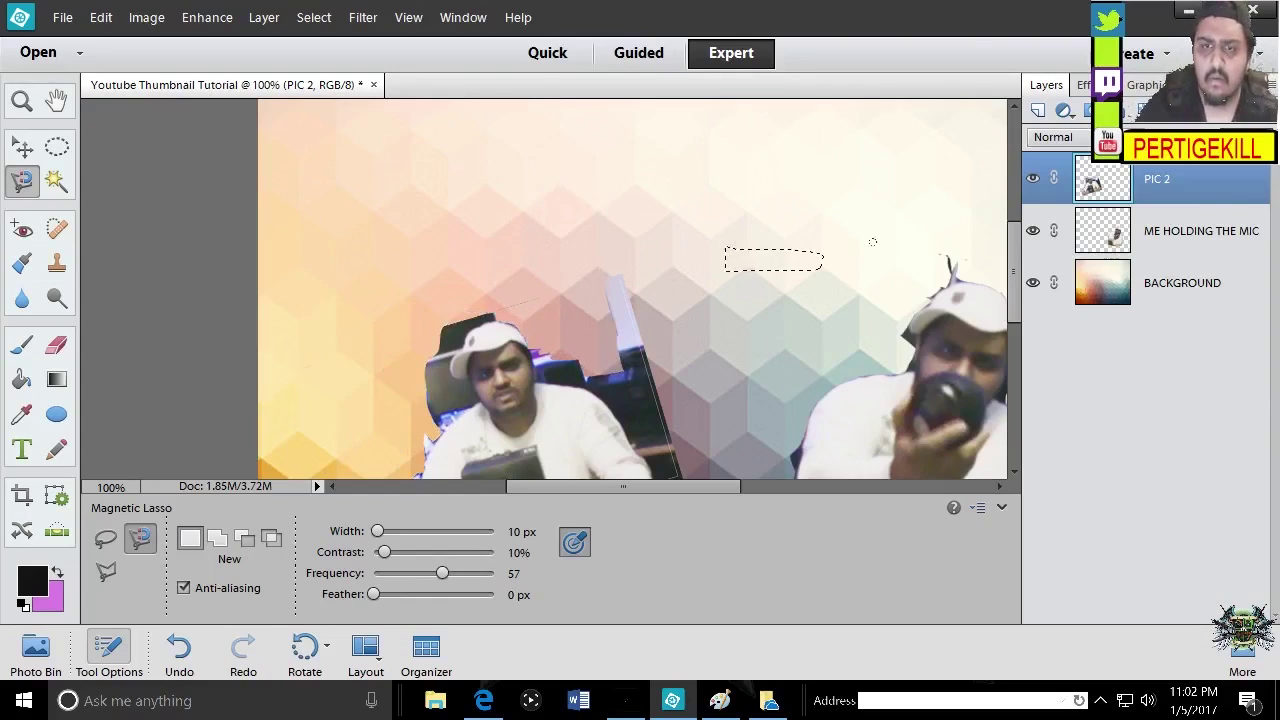
drag(1020, 280, 1019, 334)
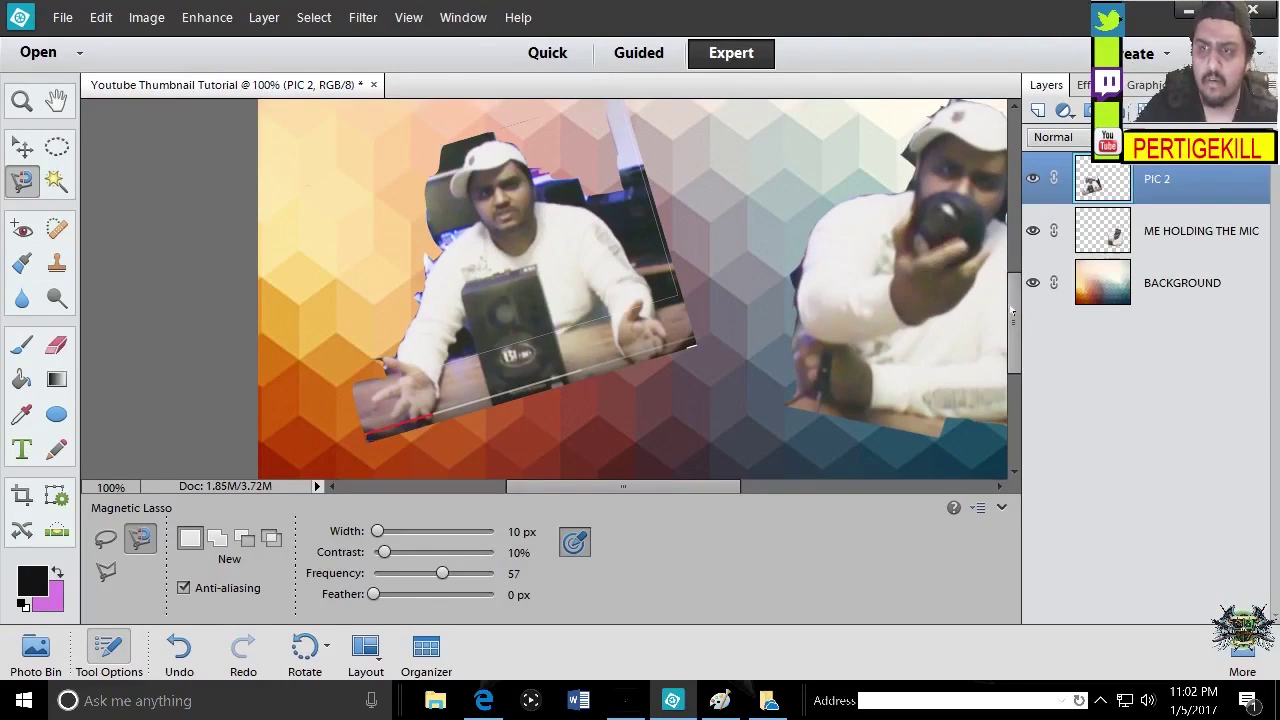
scroll(1012, 313, up, 2)
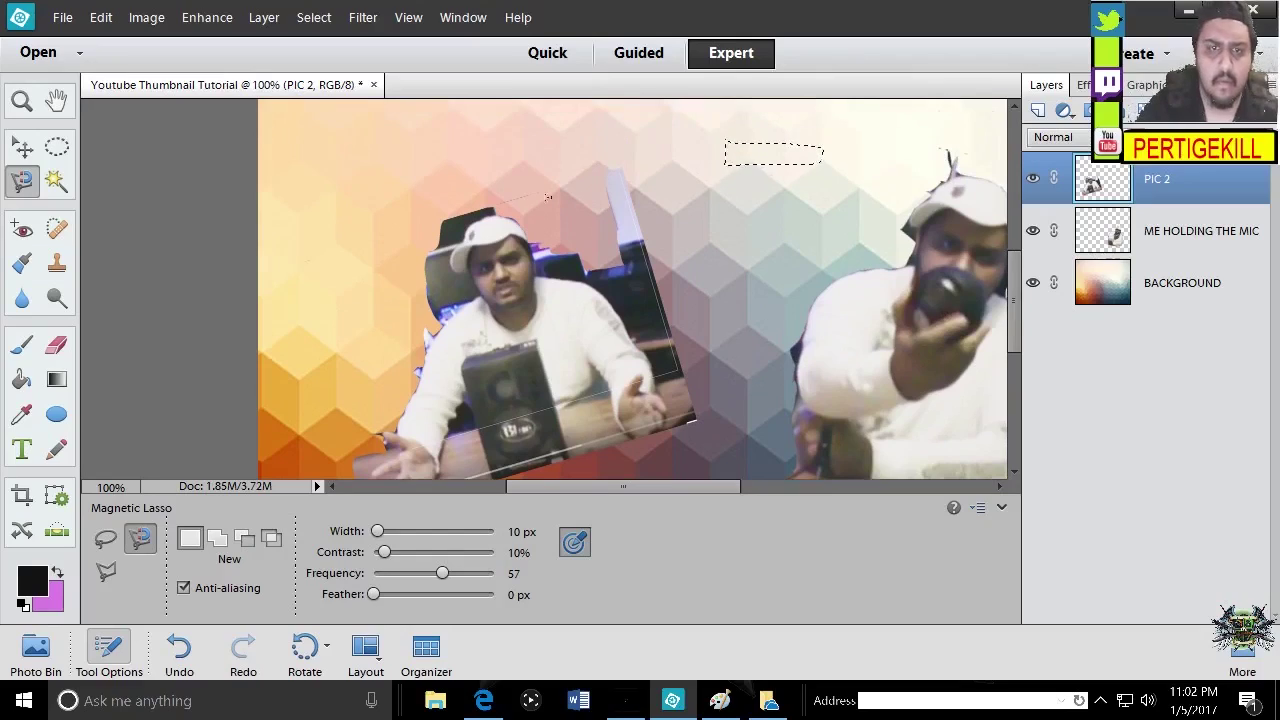
Trace around the chair area behind the figure and delete it from PIC 2
click(579, 160)
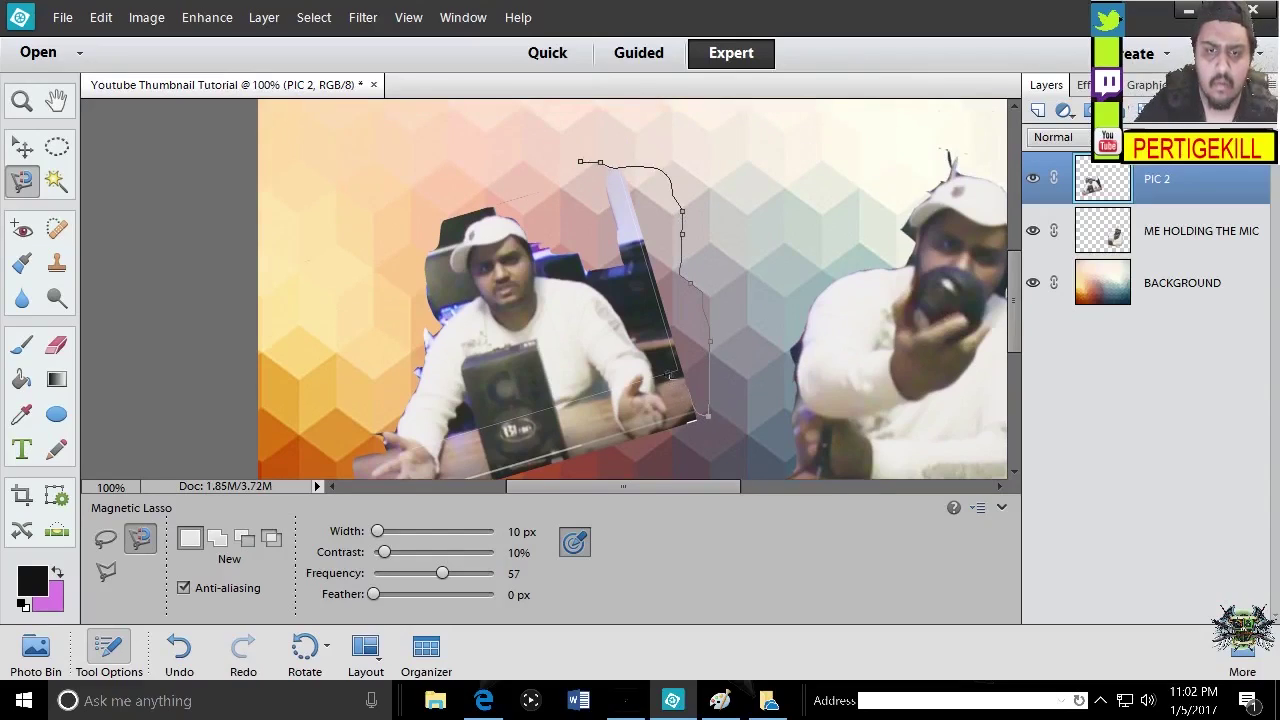
mouse_move(640, 326)
mouse_down()
mouse_move(600, 266)
mouse_move(493, 205)
mouse_move(443, 245)
mouse_move(441, 280)
mouse_move(463, 289)
mouse_move(468, 272)
mouse_move(475, 300)
mouse_move(433, 325)
mouse_move(420, 377)
mouse_move(402, 385)
mouse_move(363, 248)
mouse_move(382, 177)
mouse_move(433, 149)
mouse_move(579, 161)
mouse_up()
click(579, 161)
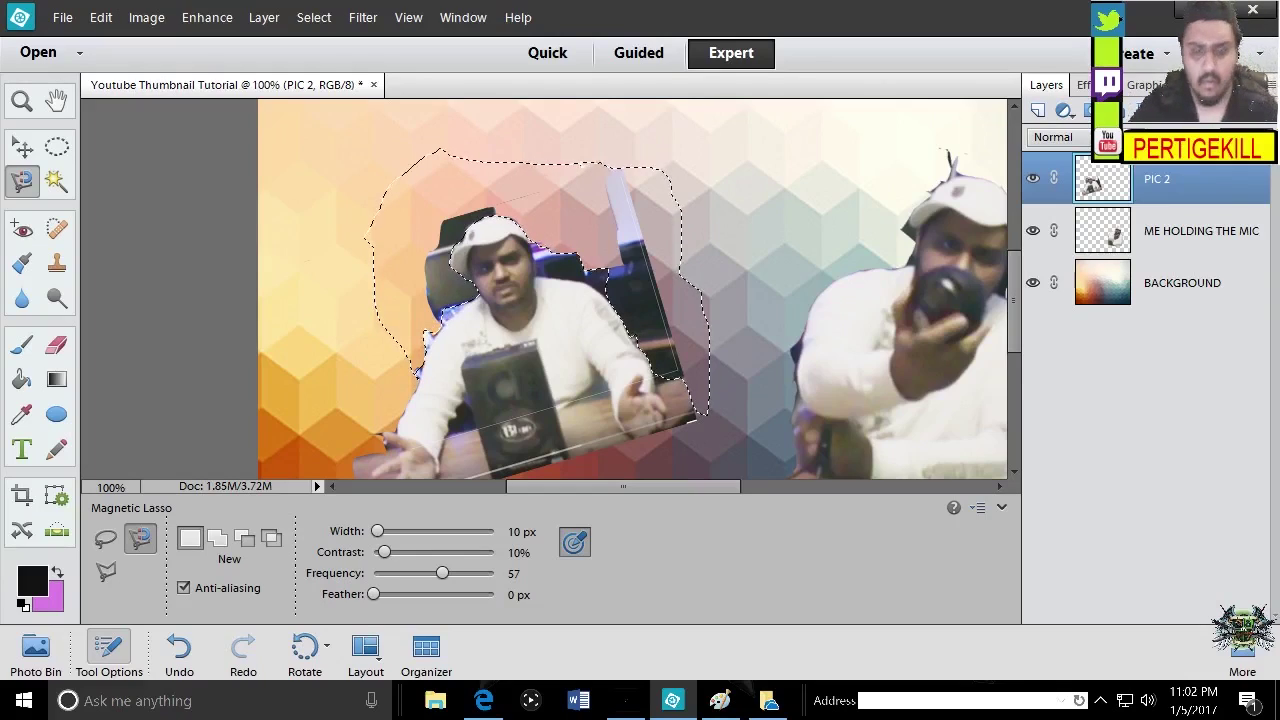
key(Delete)
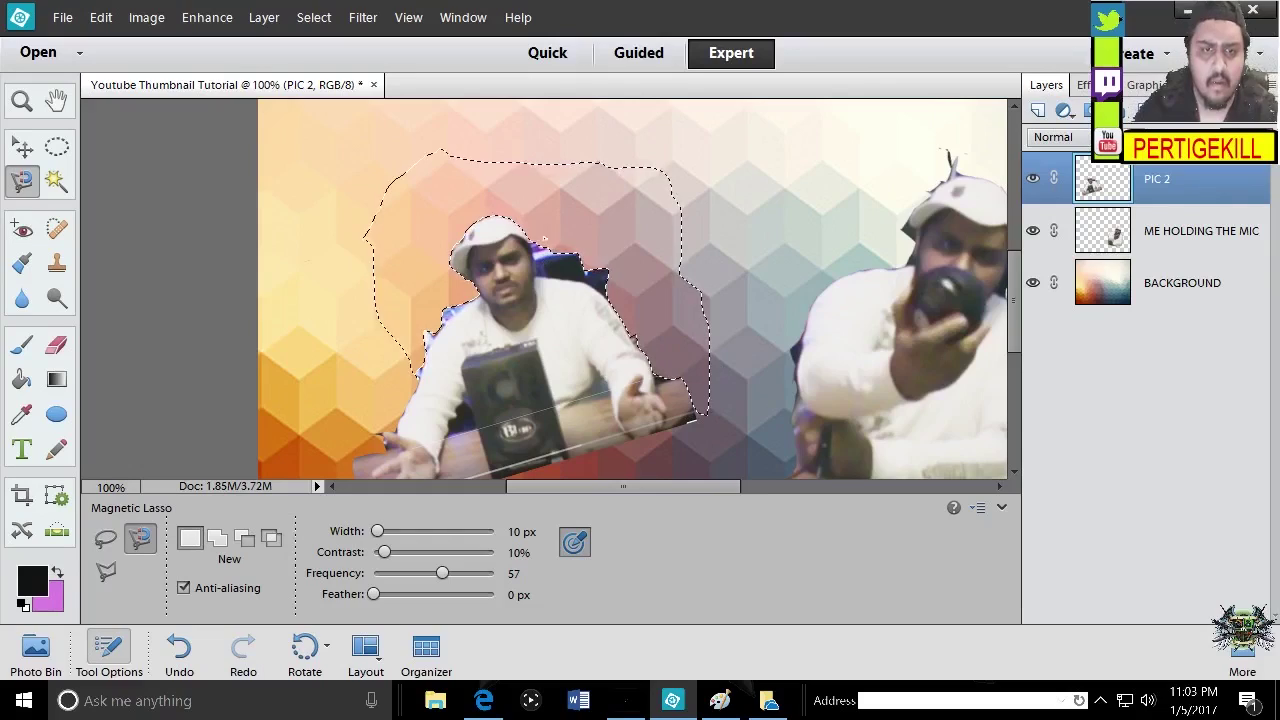
Attempt outlines near the right figure and the cap edge, dropping them unused
click(806, 146)
double_click(716, 211)
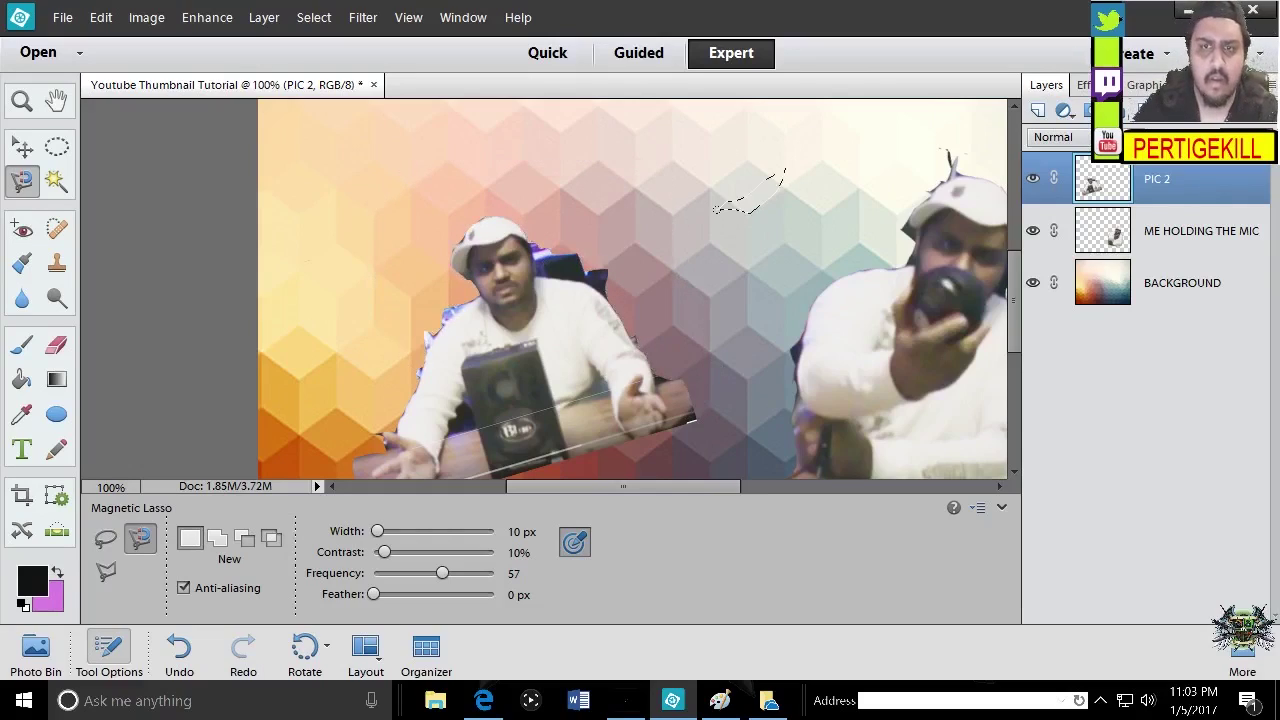
click(716, 211)
double_click(681, 266)
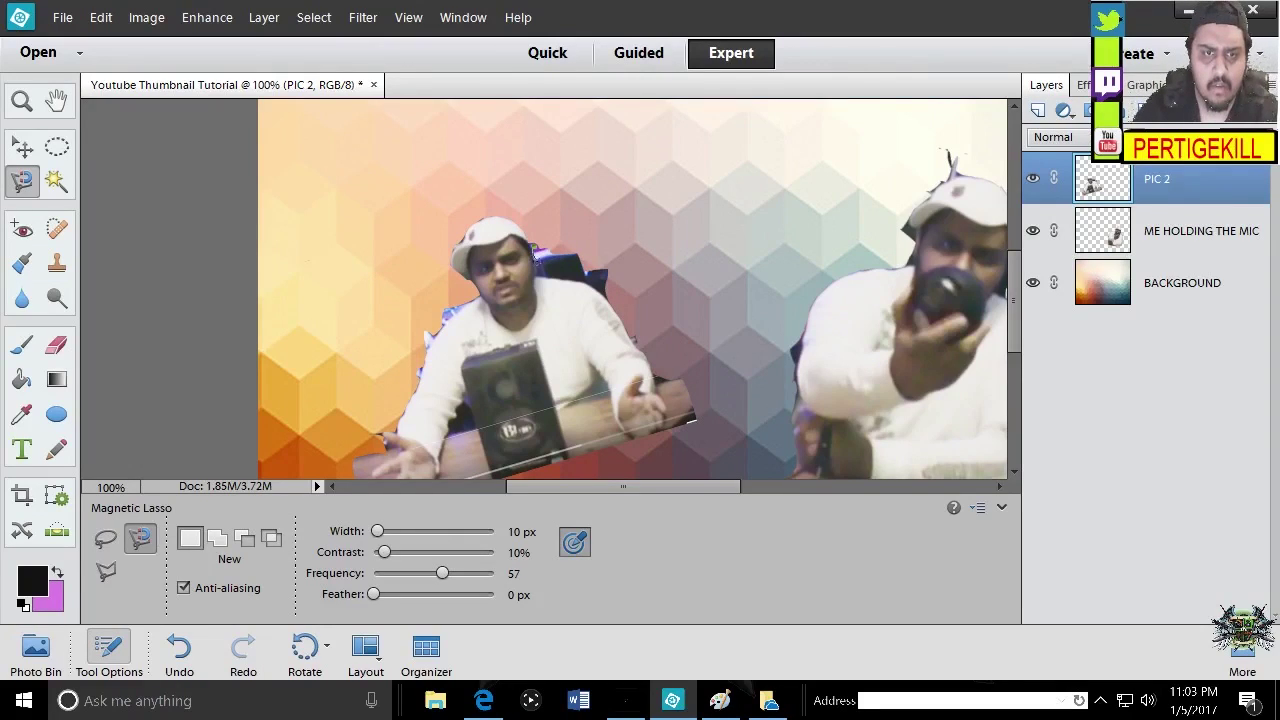
click(538, 258)
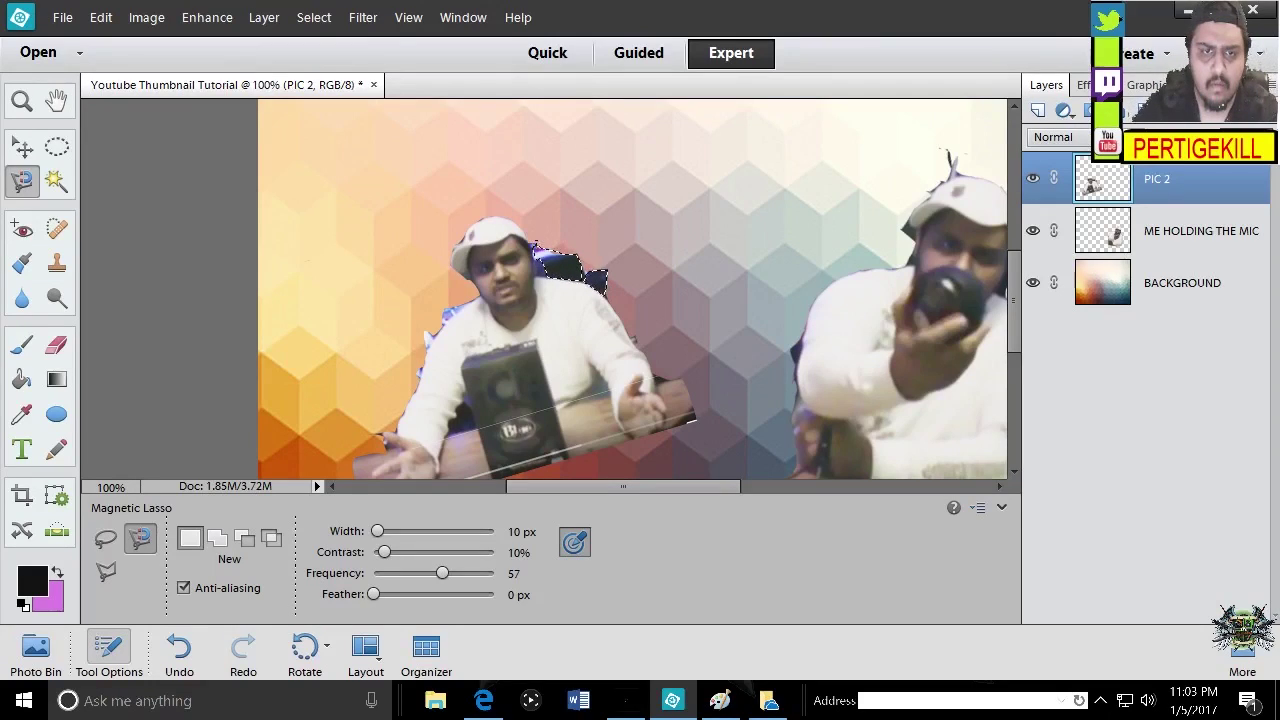
click(537, 247)
click(581, 257)
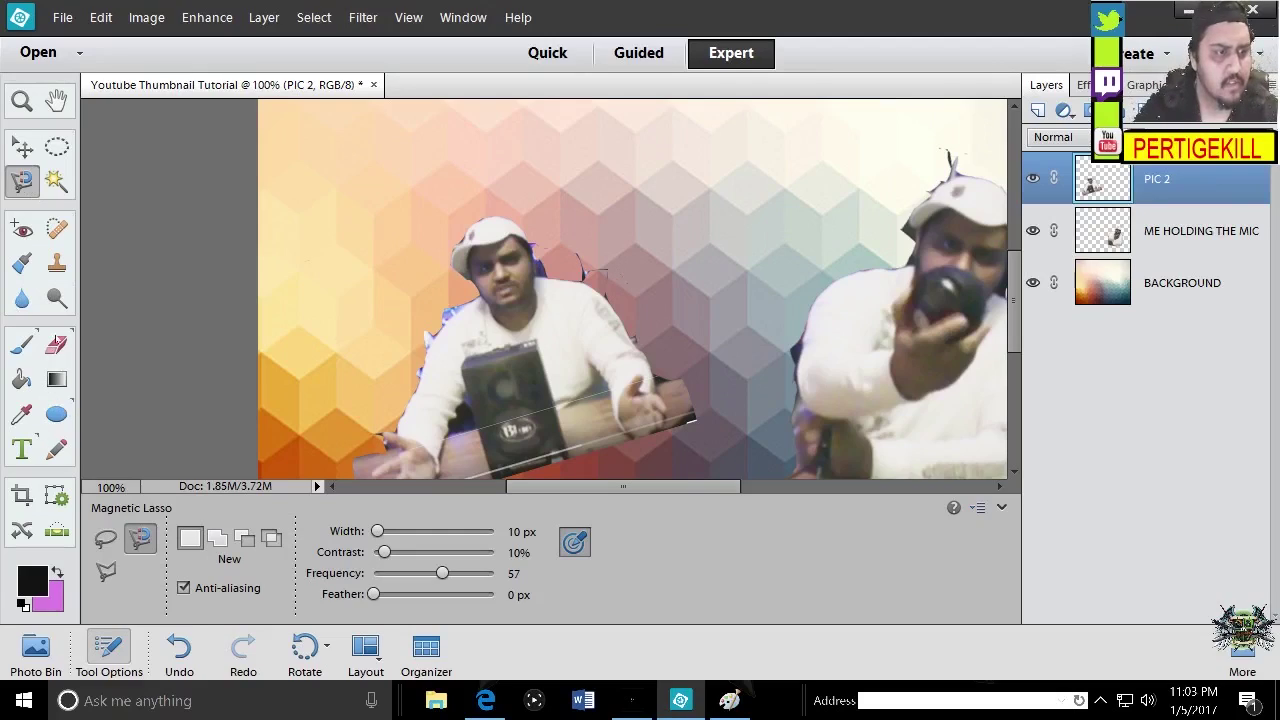
click(56, 344)
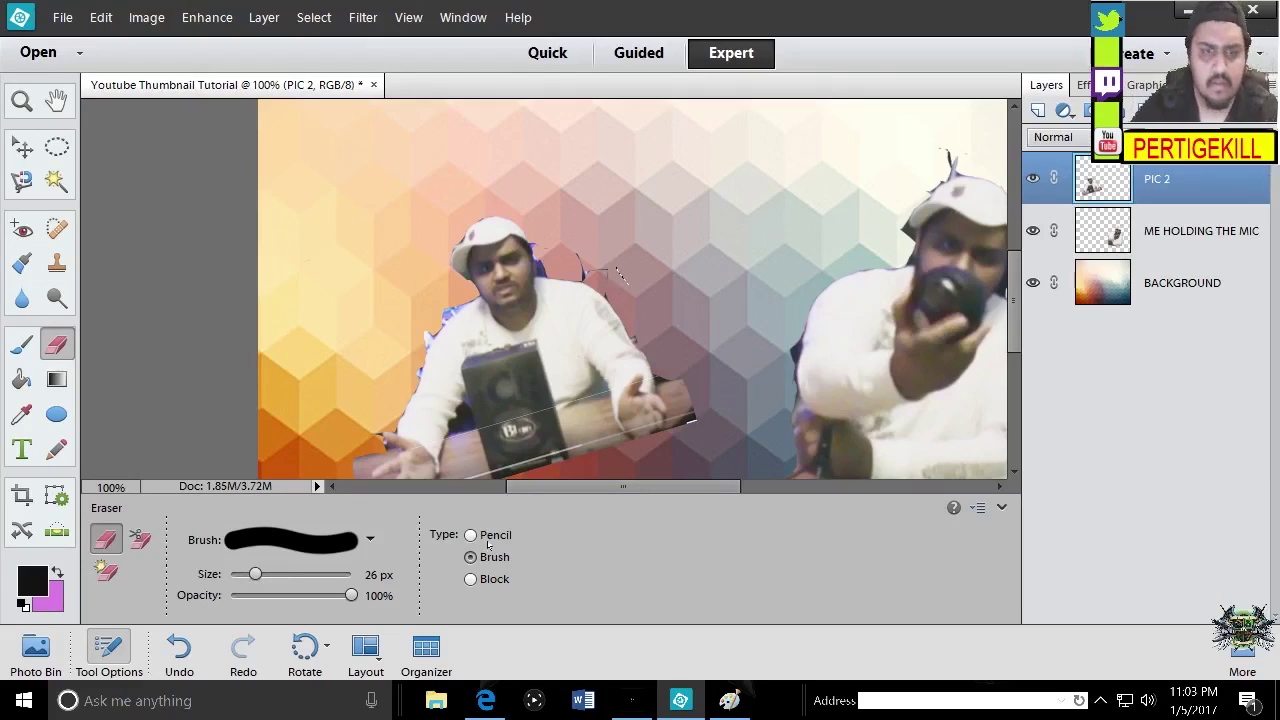
Try 3 px, 30 px and 9 px eraser brush sizes, then set the eraser type to Block
click(287, 545)
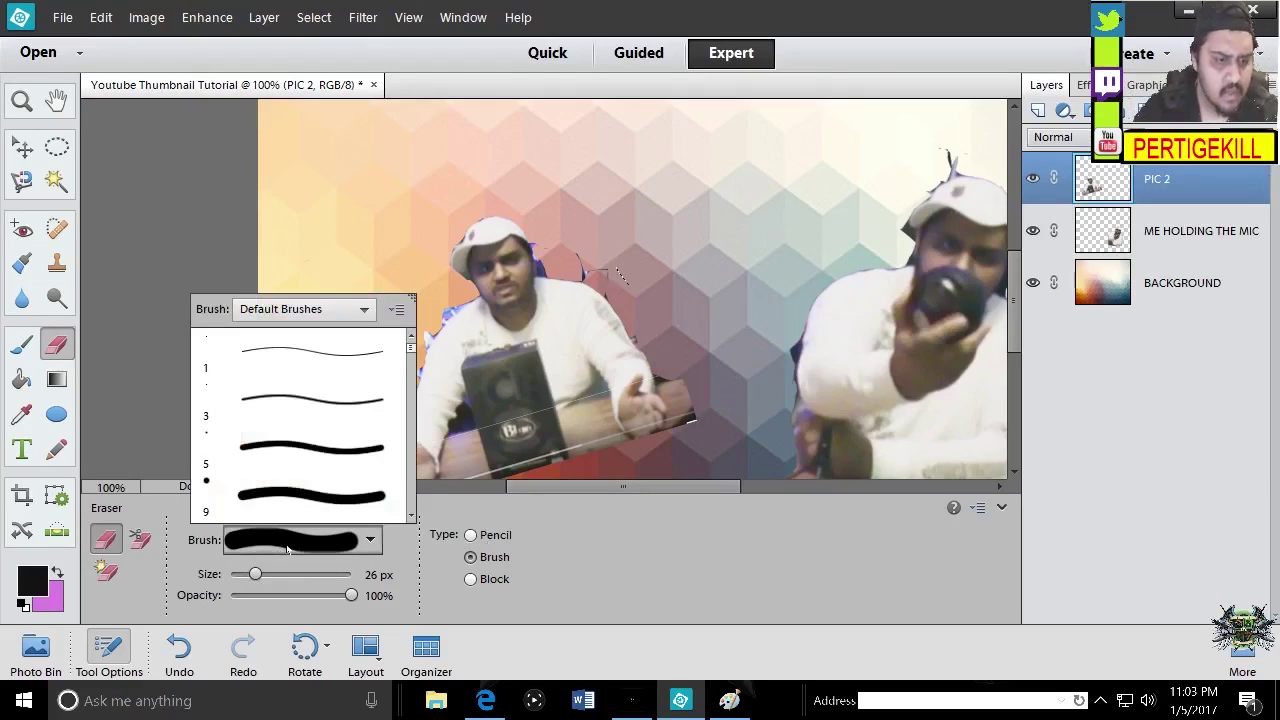
click(336, 408)
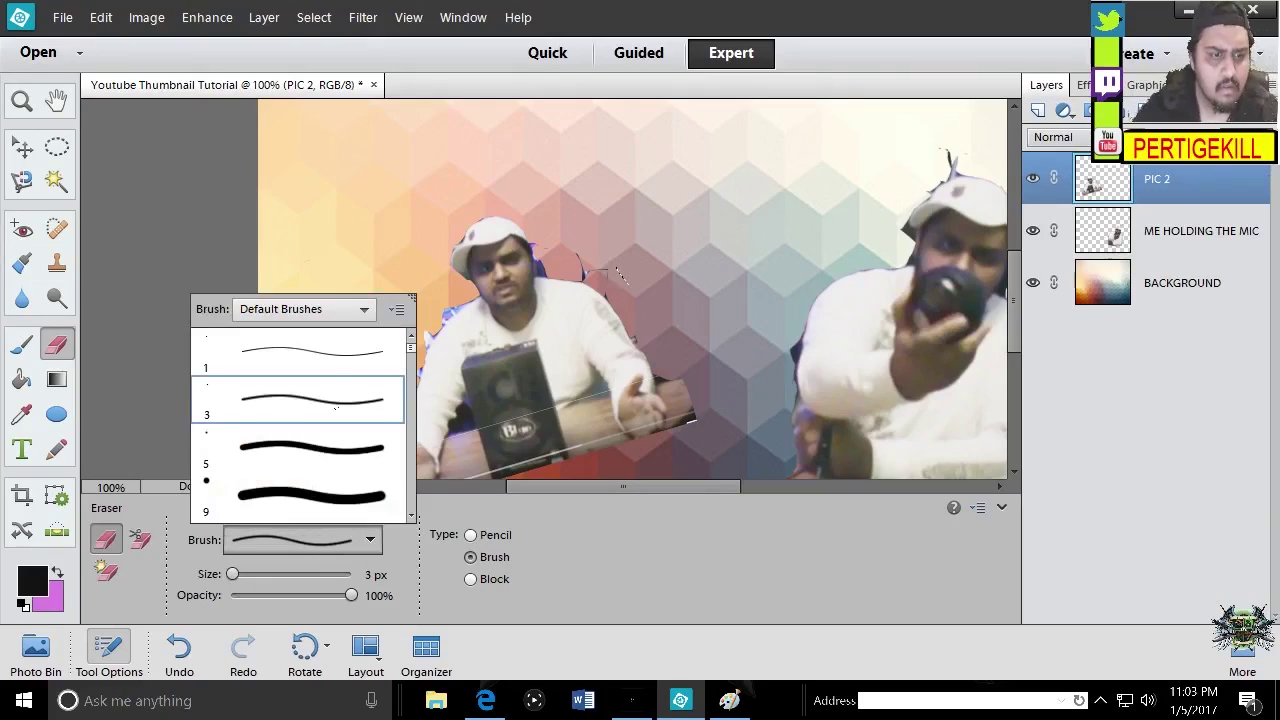
key(Return)
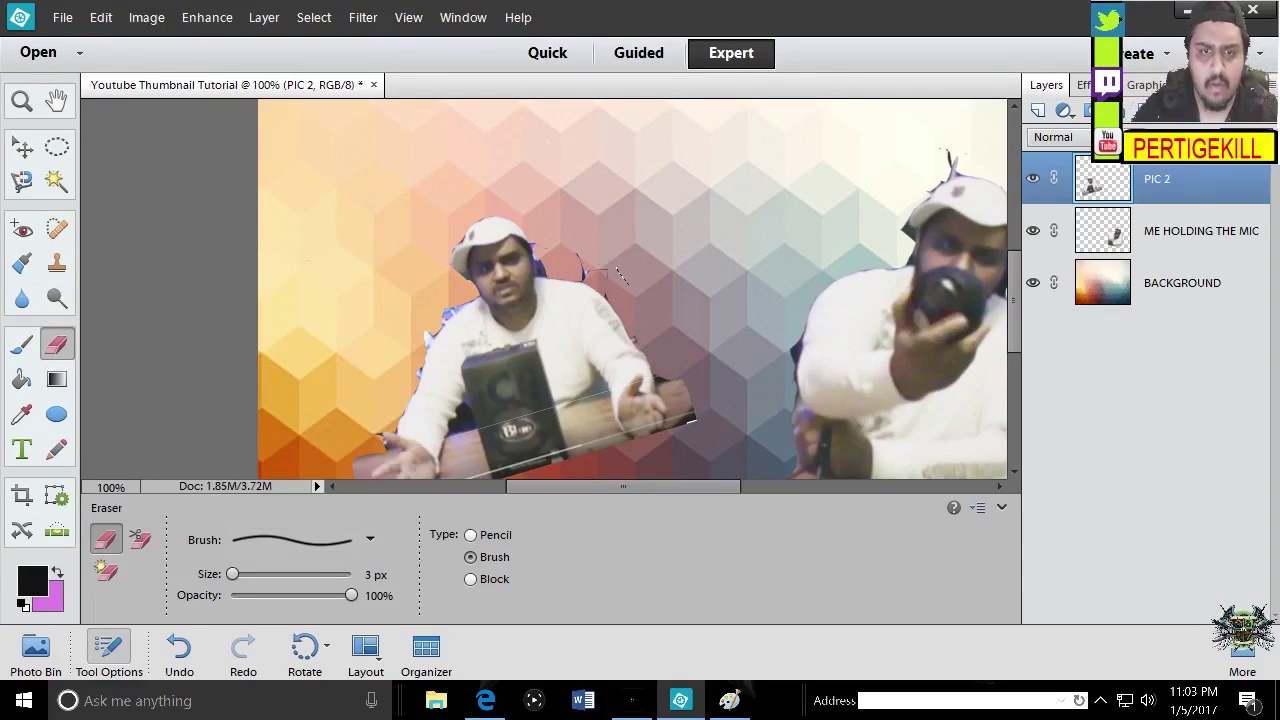
click(259, 574)
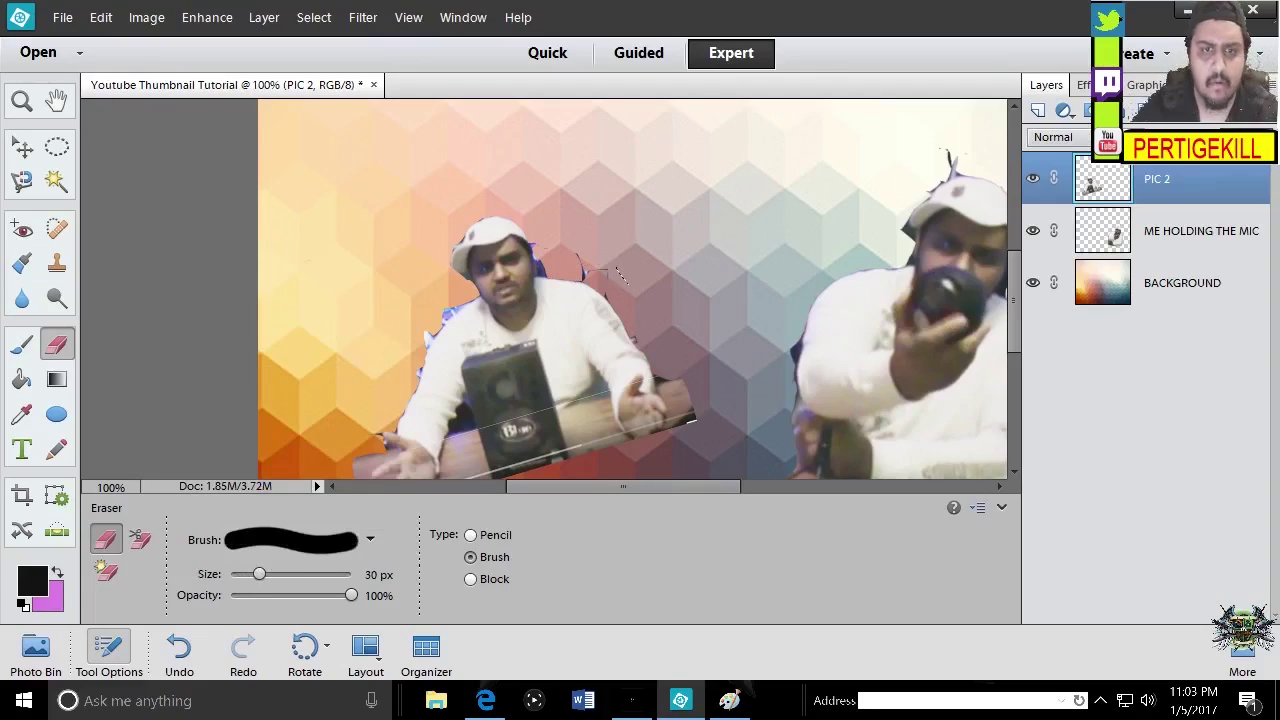
click(308, 532)
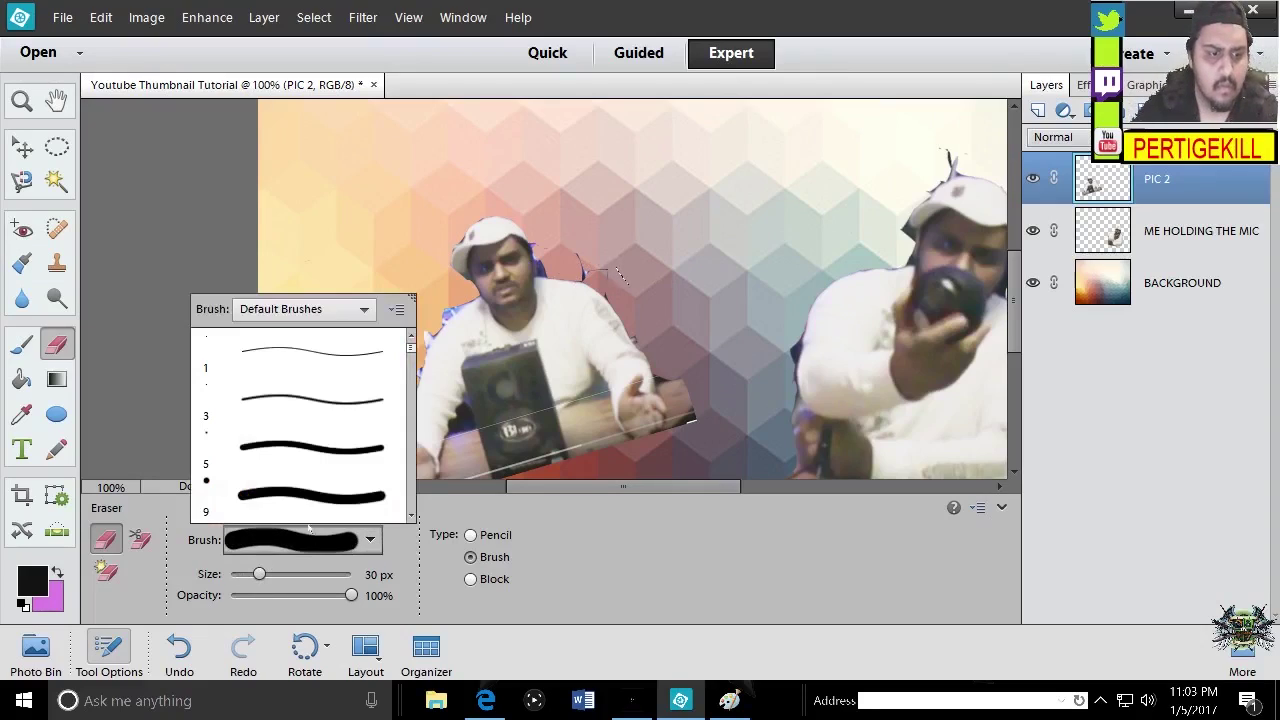
click(309, 505)
click(309, 506)
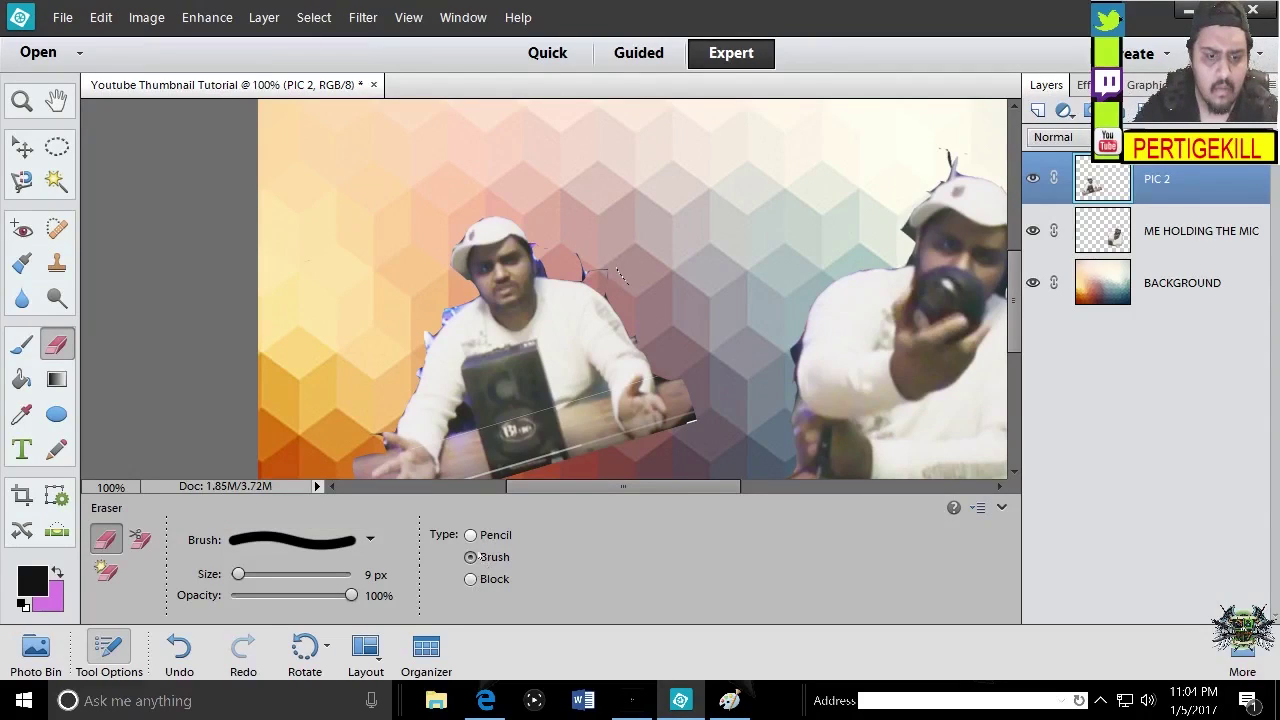
click(471, 580)
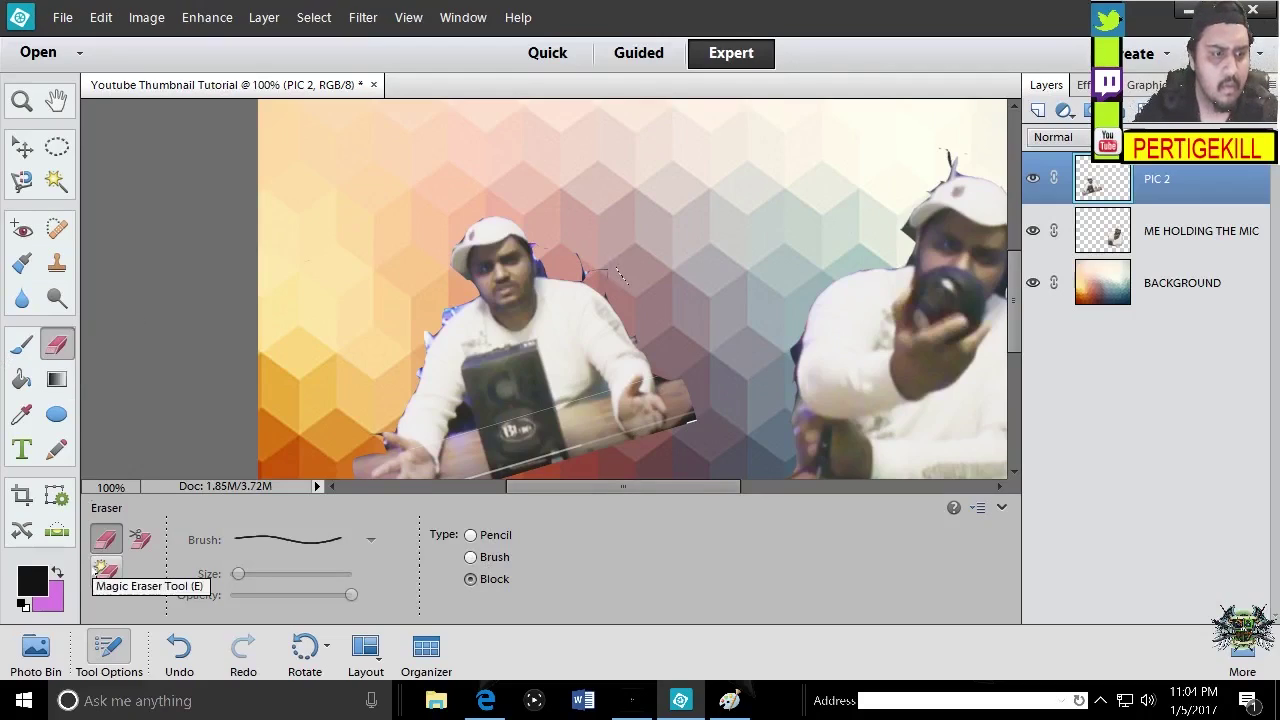
Cancel PIC 2's Layer Properties unchanged, try the Magic Eraser, then return to the Magnetic Lasso
double_click(1179, 183)
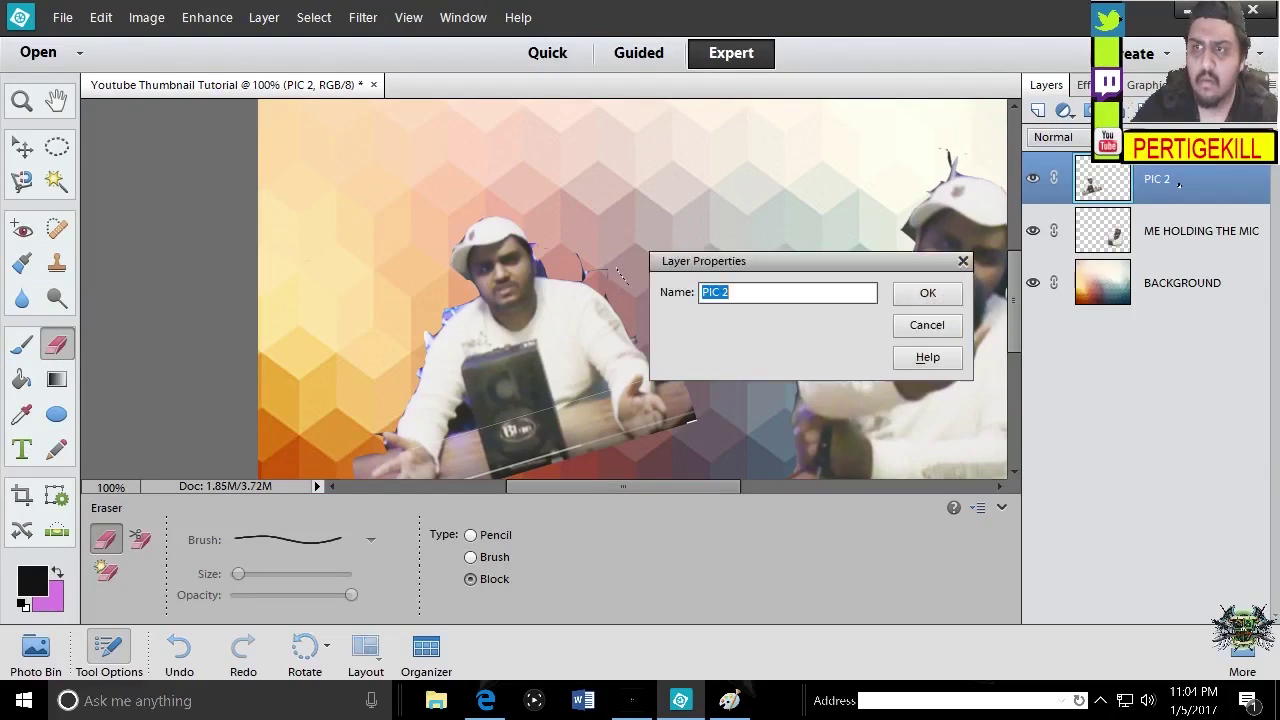
click(956, 326)
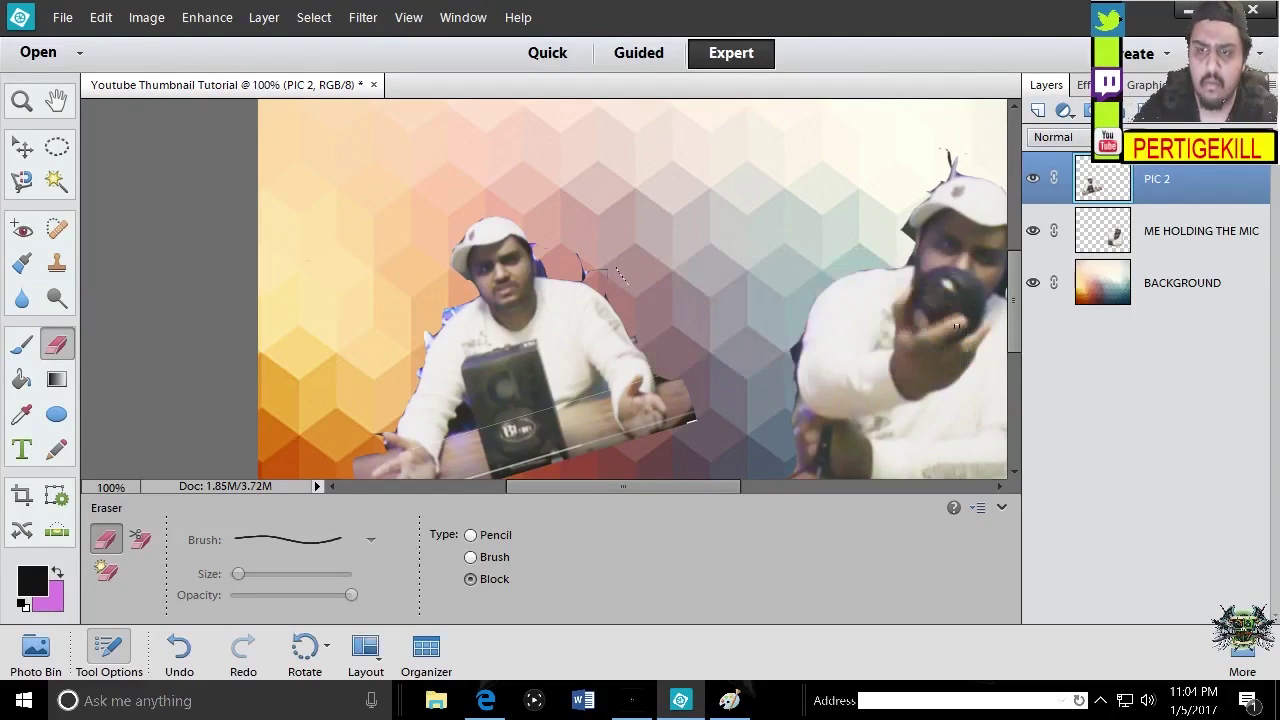
click(107, 572)
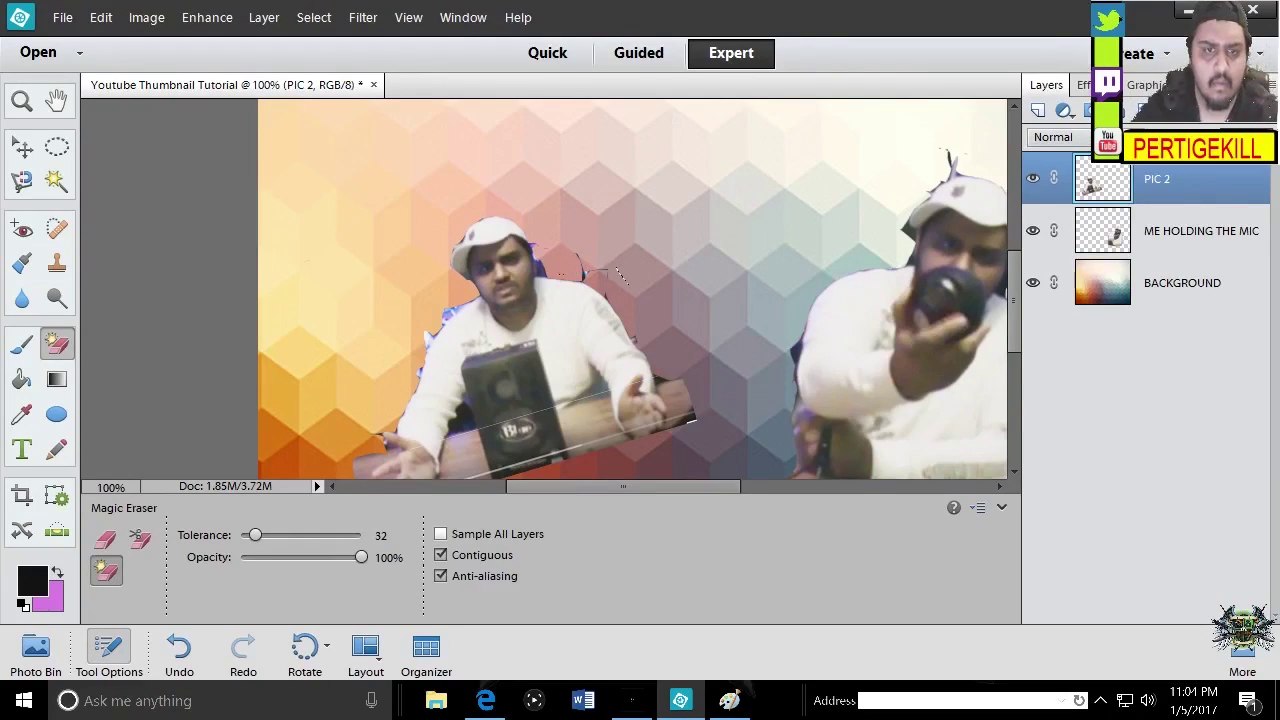
click(105, 540)
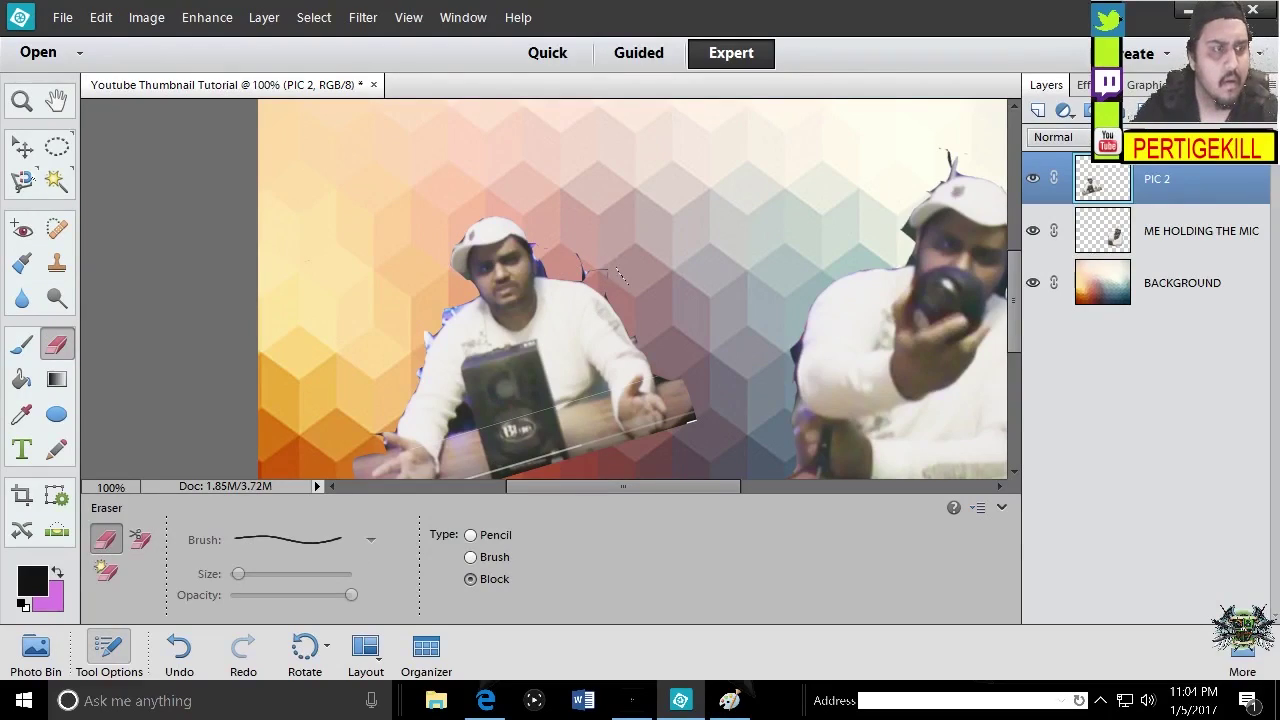
click(22, 147)
click(24, 182)
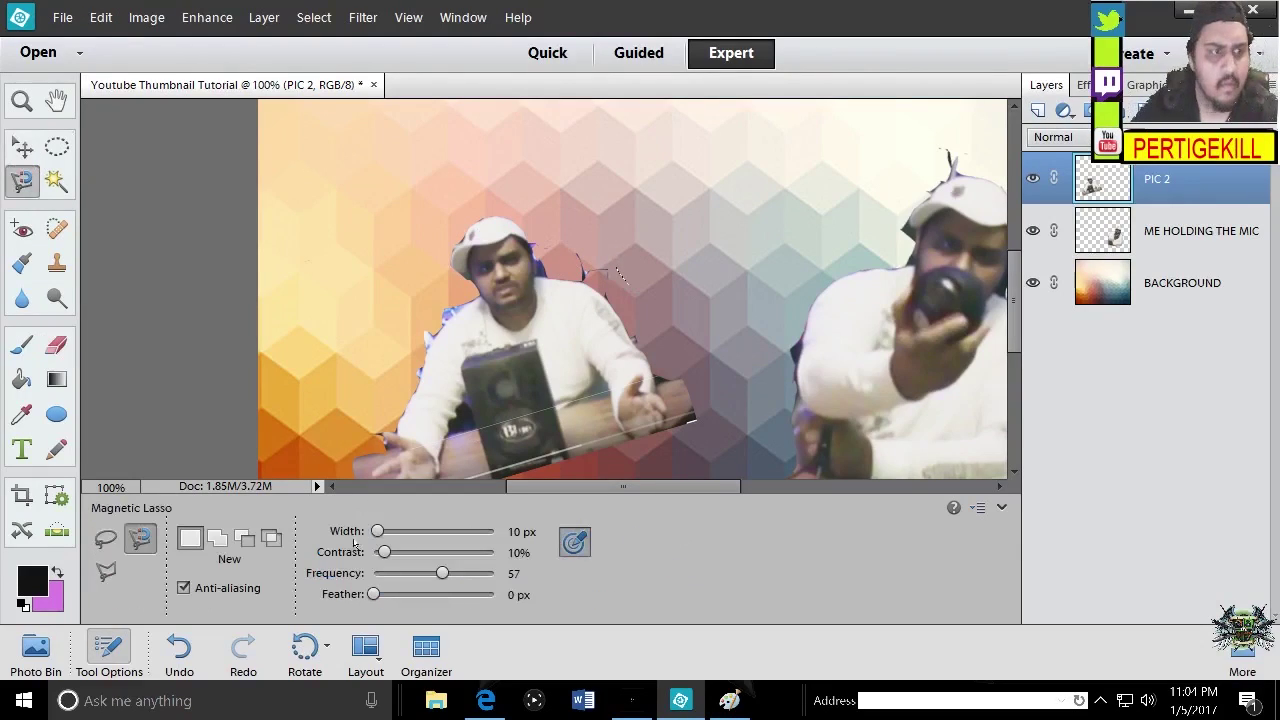
Outline the leftover patch beside the left presenter's cap, then deselect and cancel stray traces
click(565, 247)
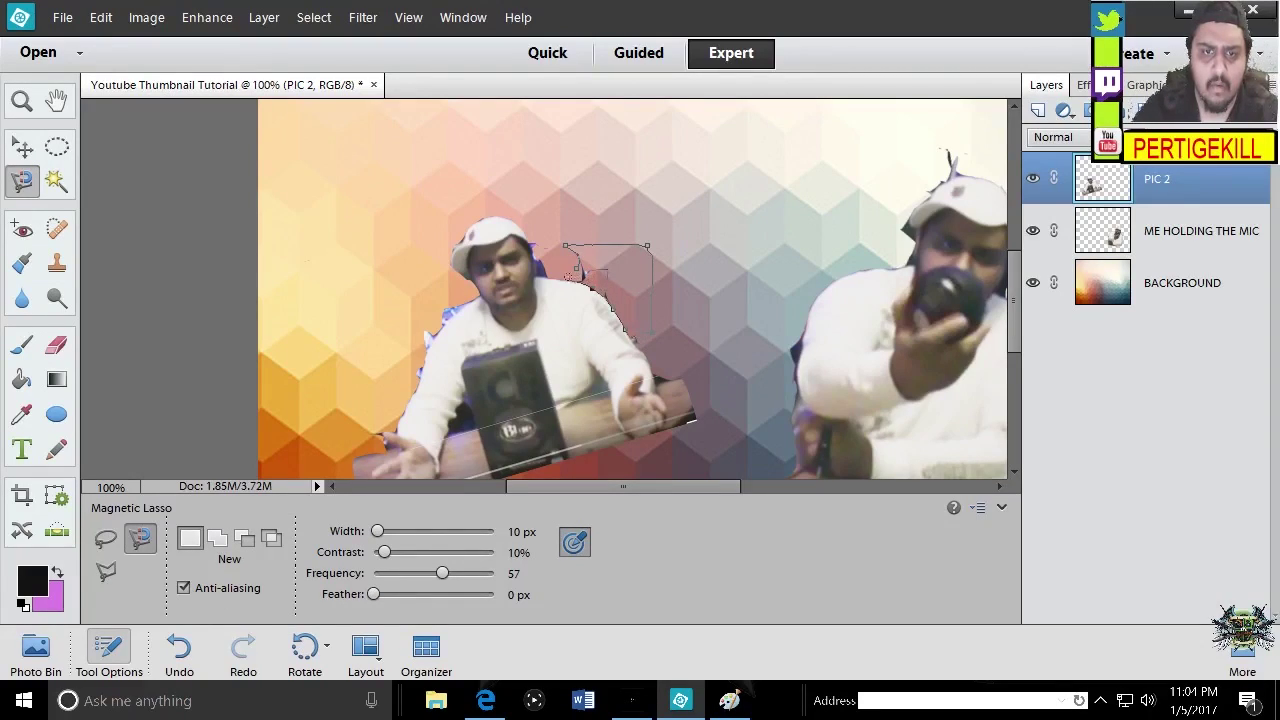
double_click(567, 270)
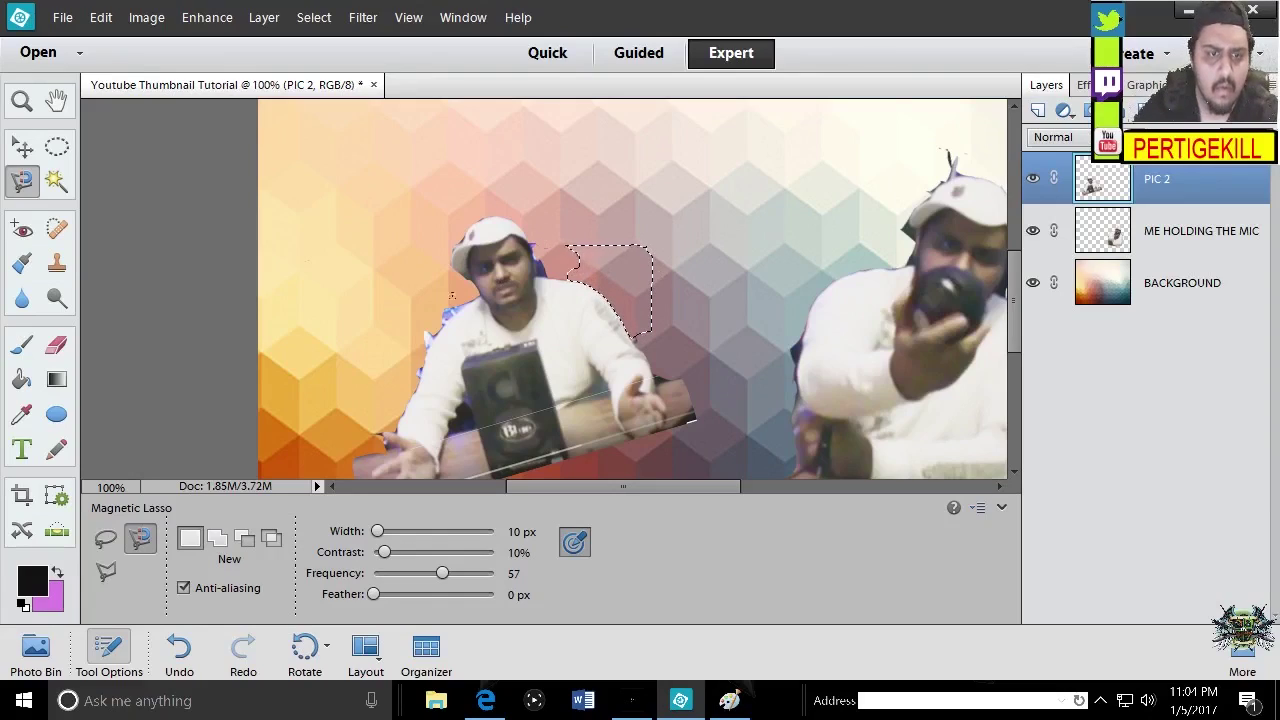
key(ctrl+d)
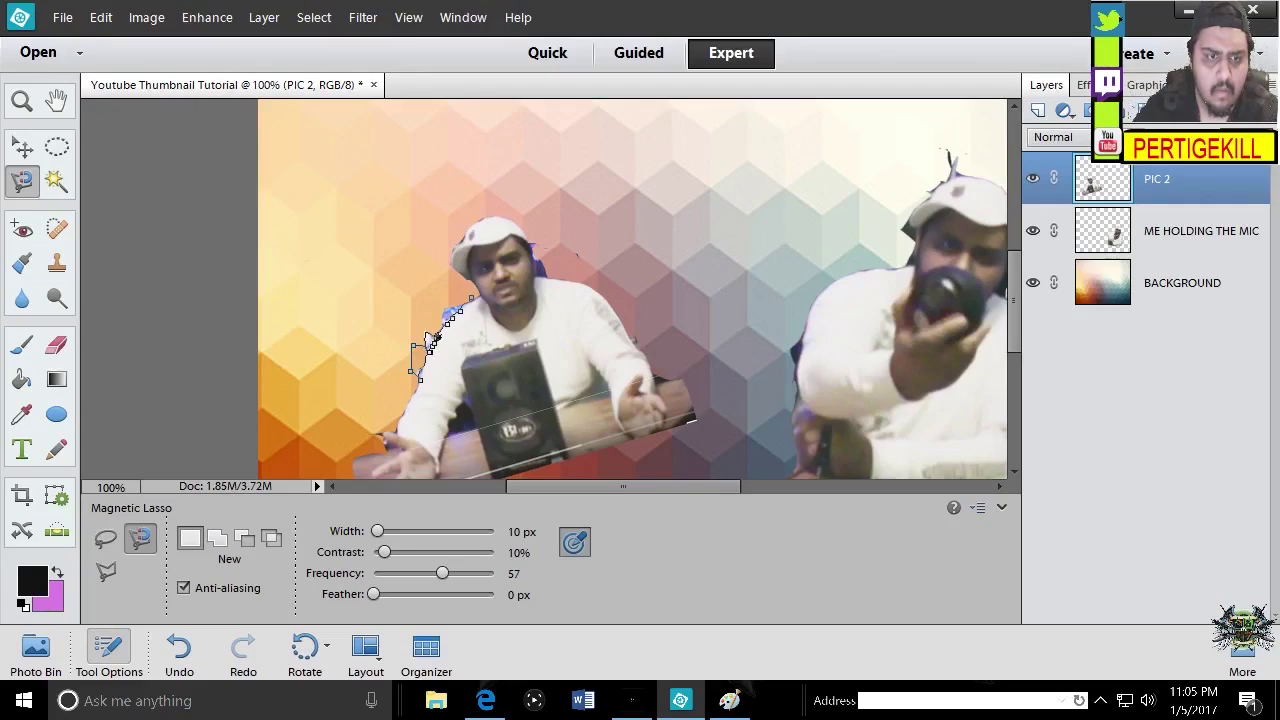
click(470, 297)
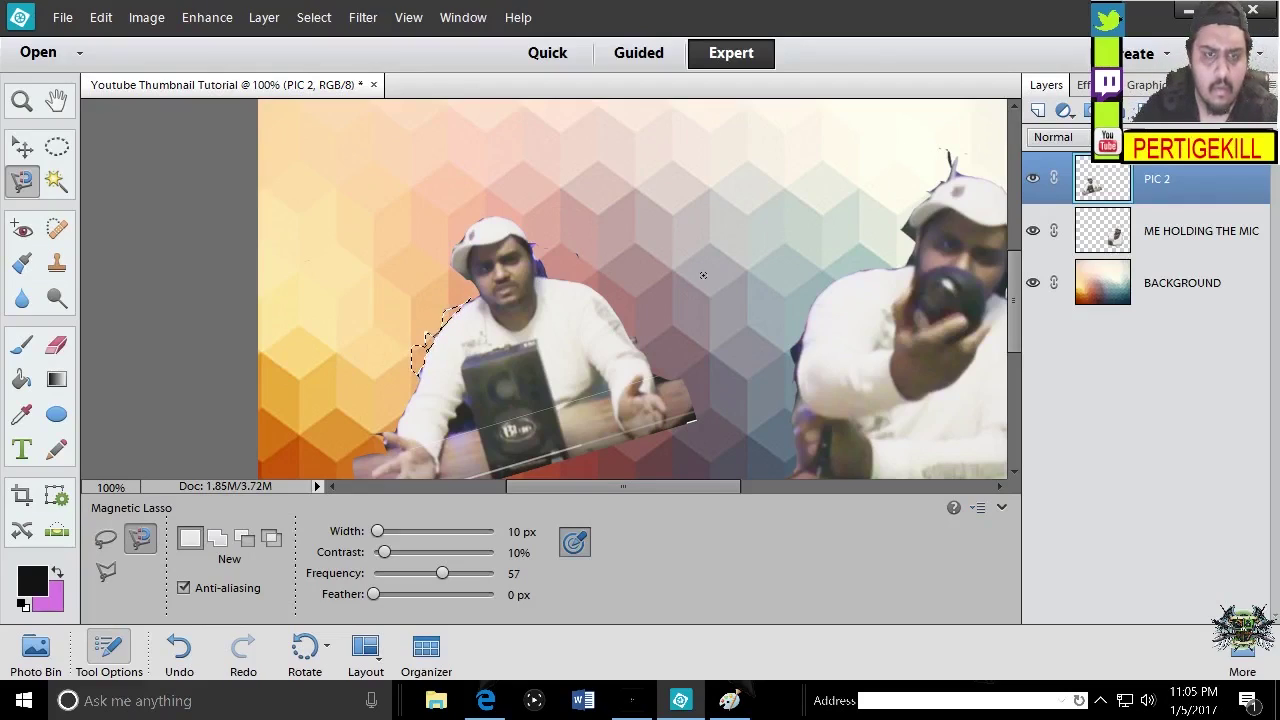
click(631, 243)
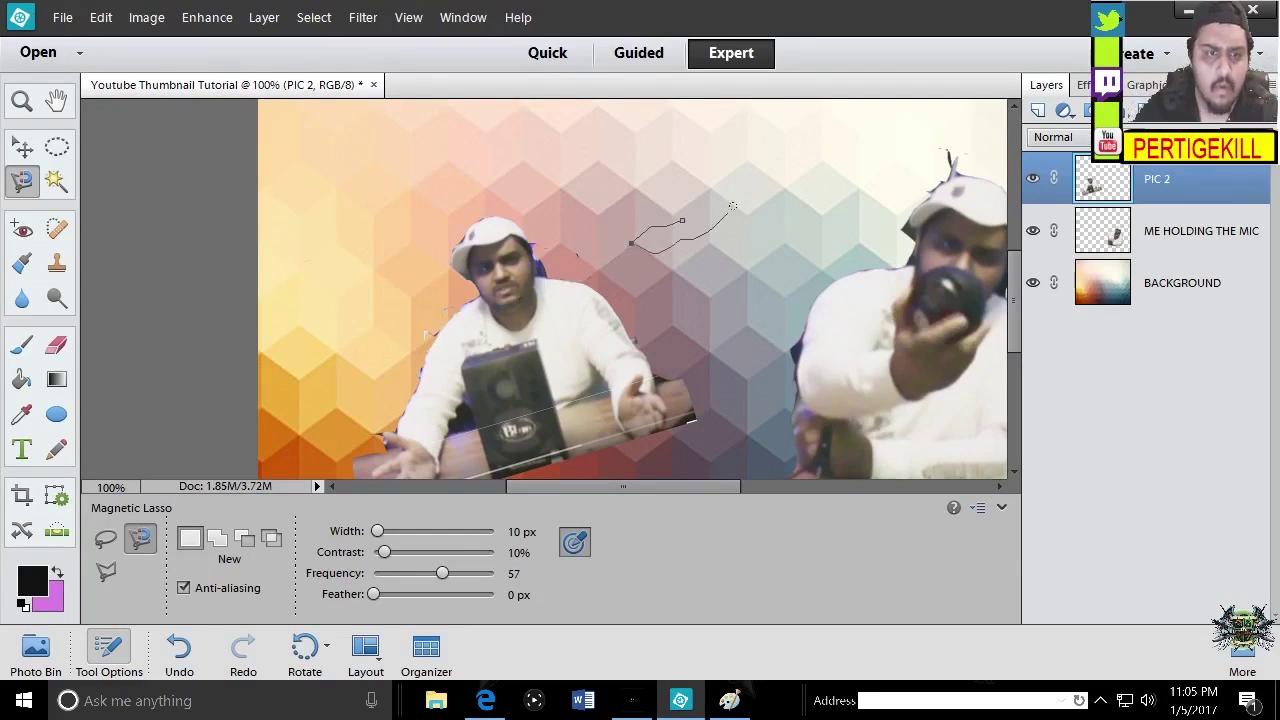
key(Escape)
click(730, 202)
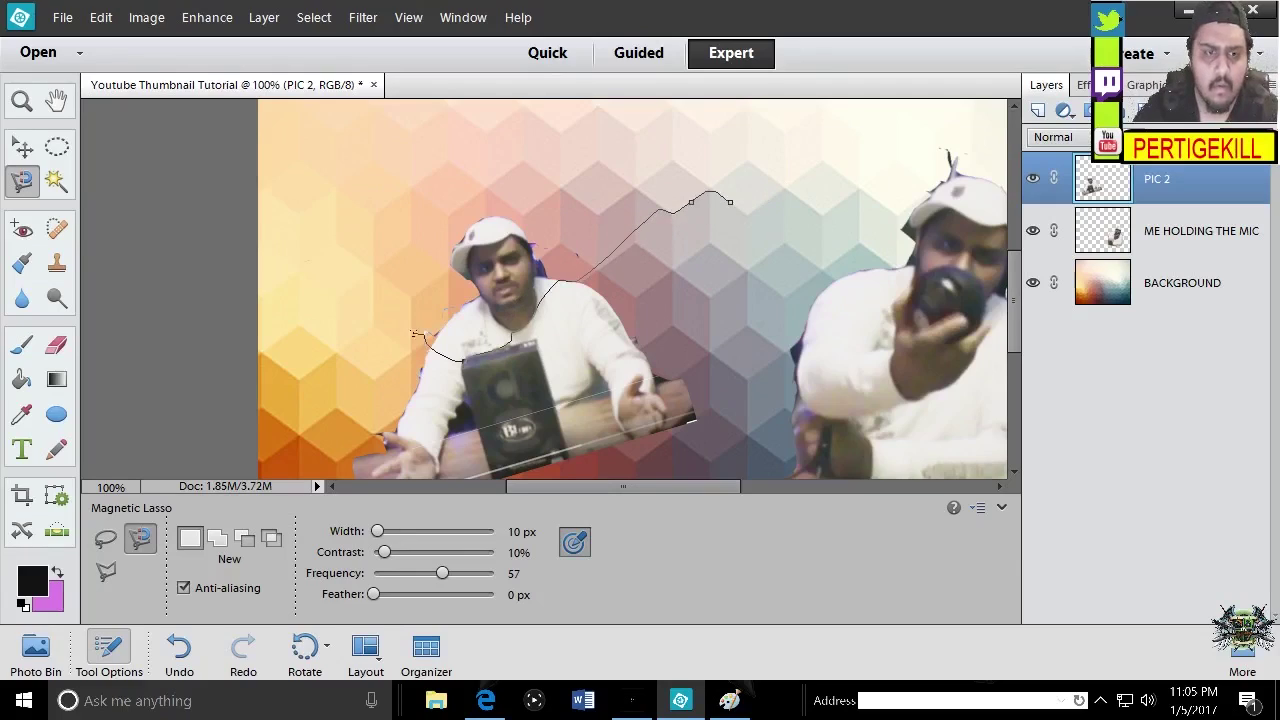
key(Escape)
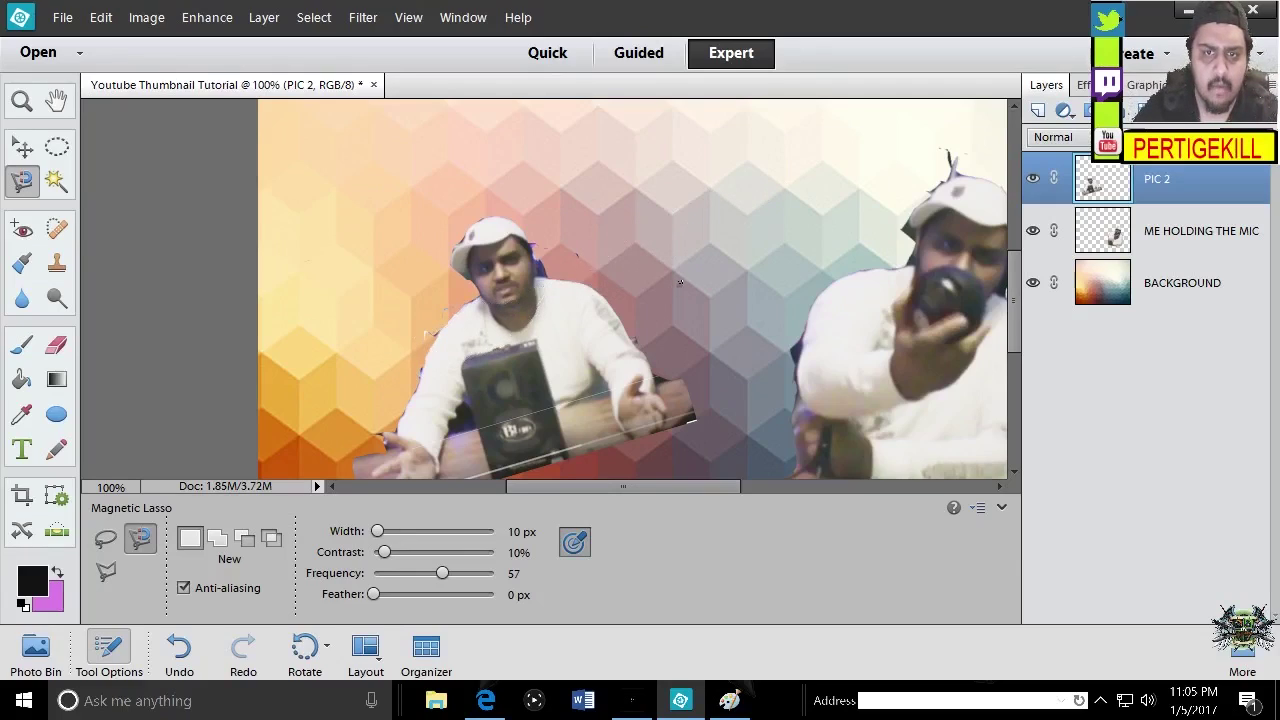
Outline the leftover areas at the left shoulder and cap, then zoom the canvas to 80%
click(399, 321)
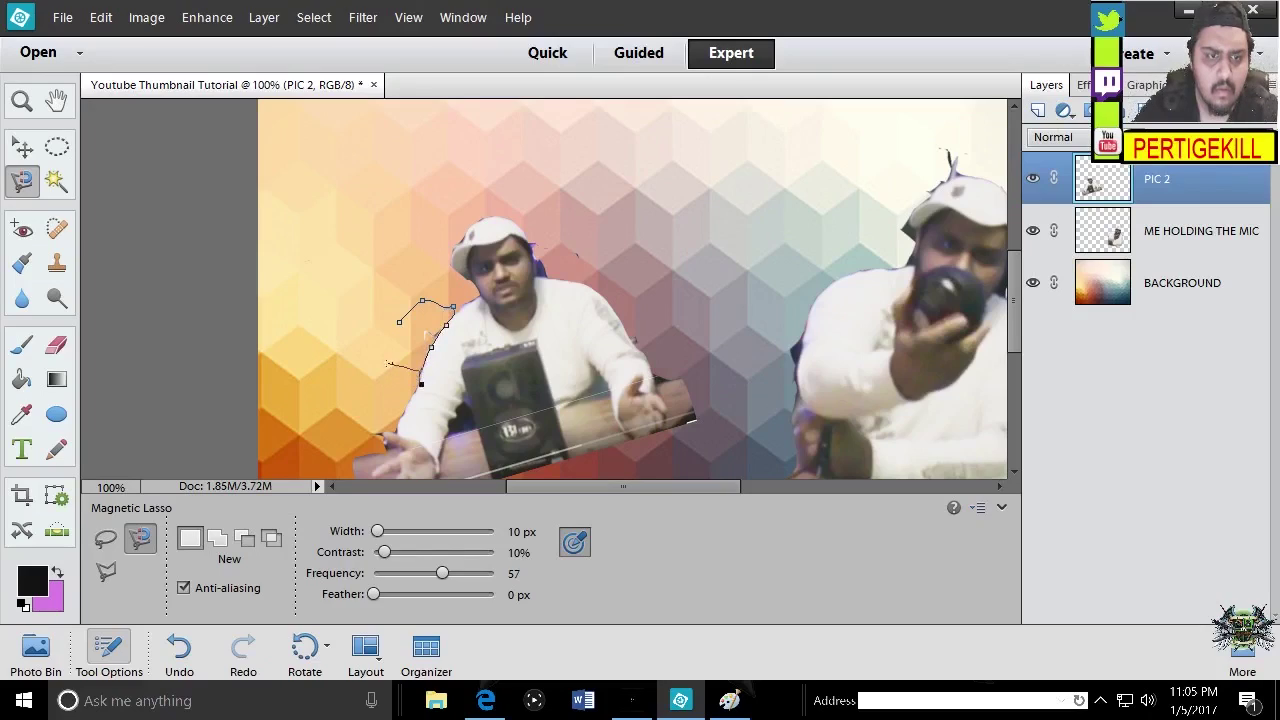
click(399, 321)
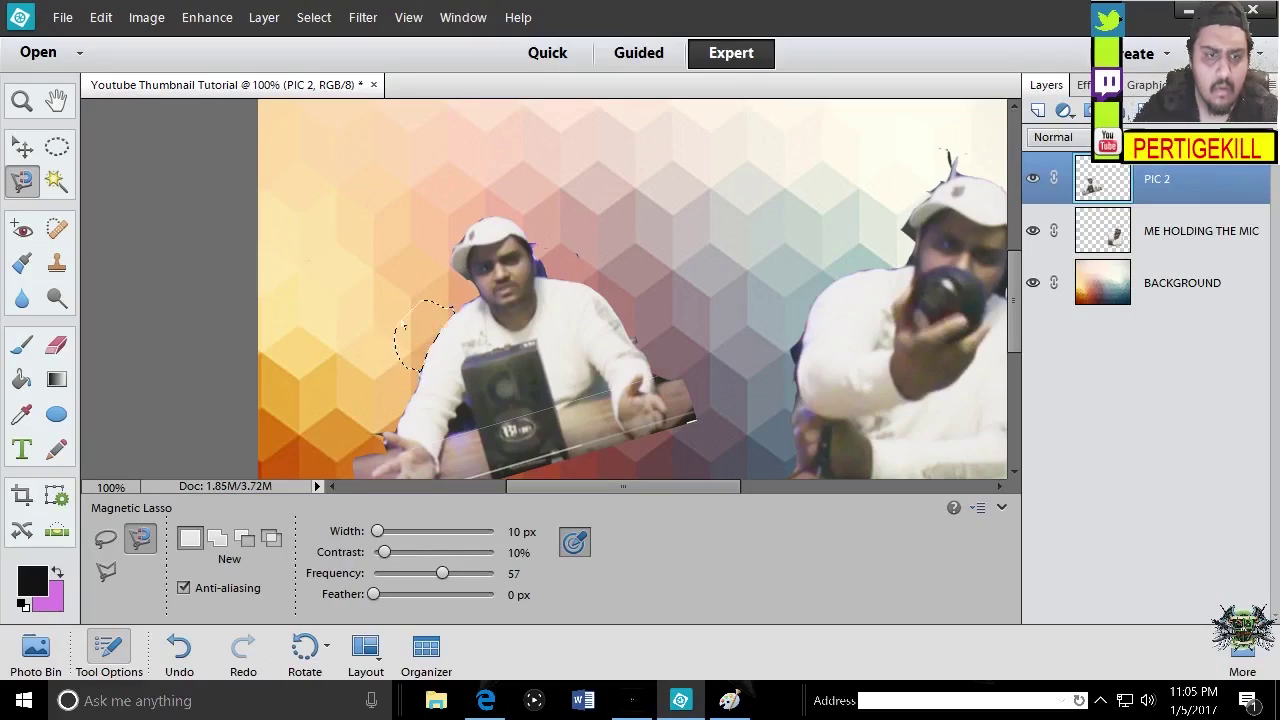
click(539, 221)
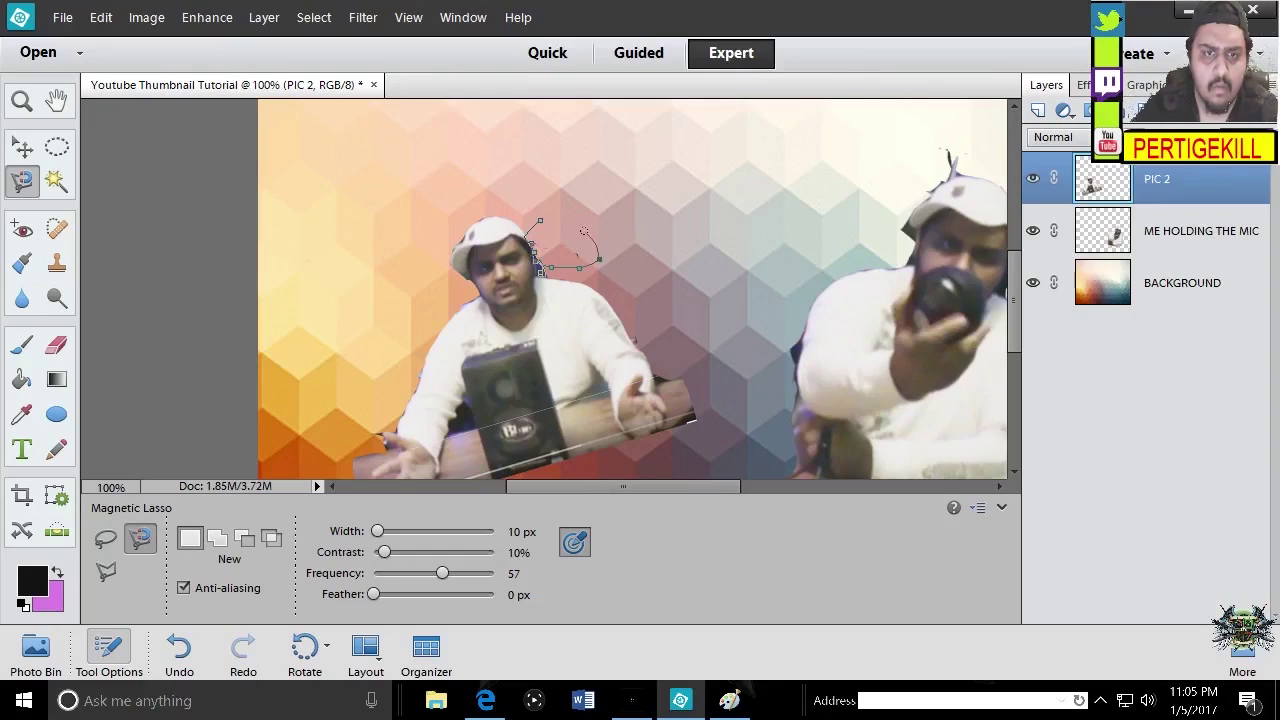
click(541, 222)
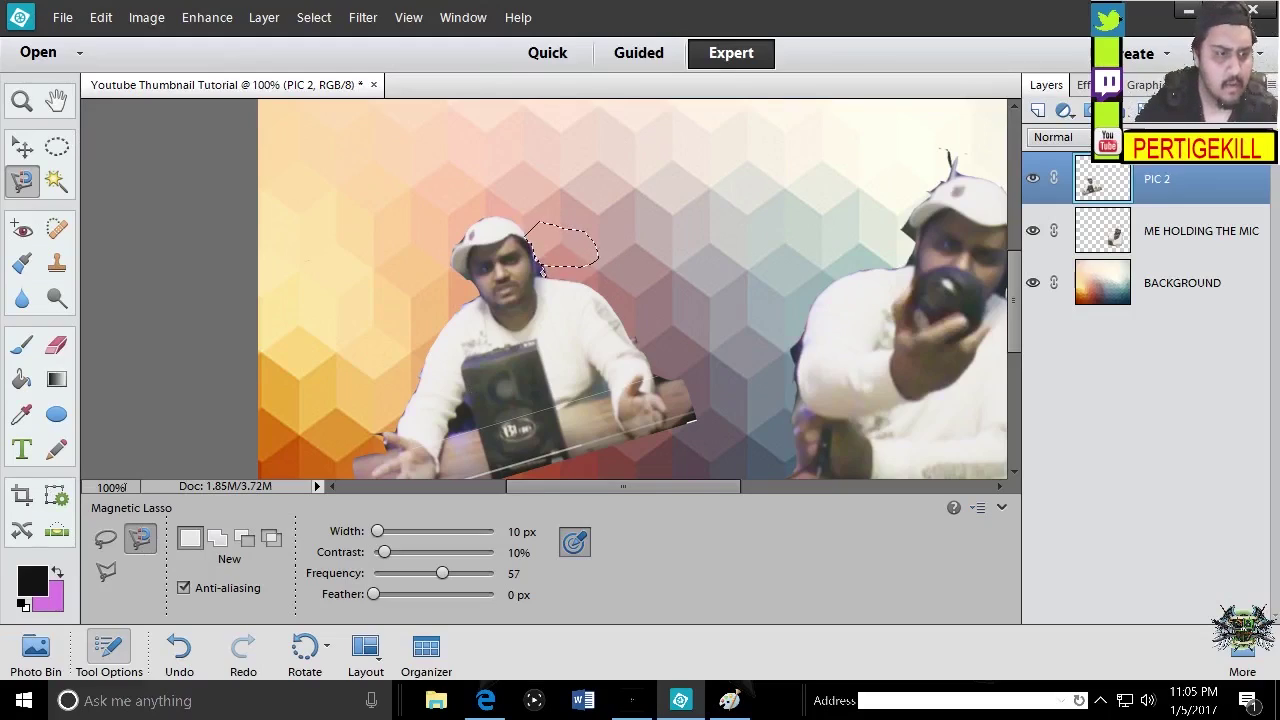
click(89, 487)
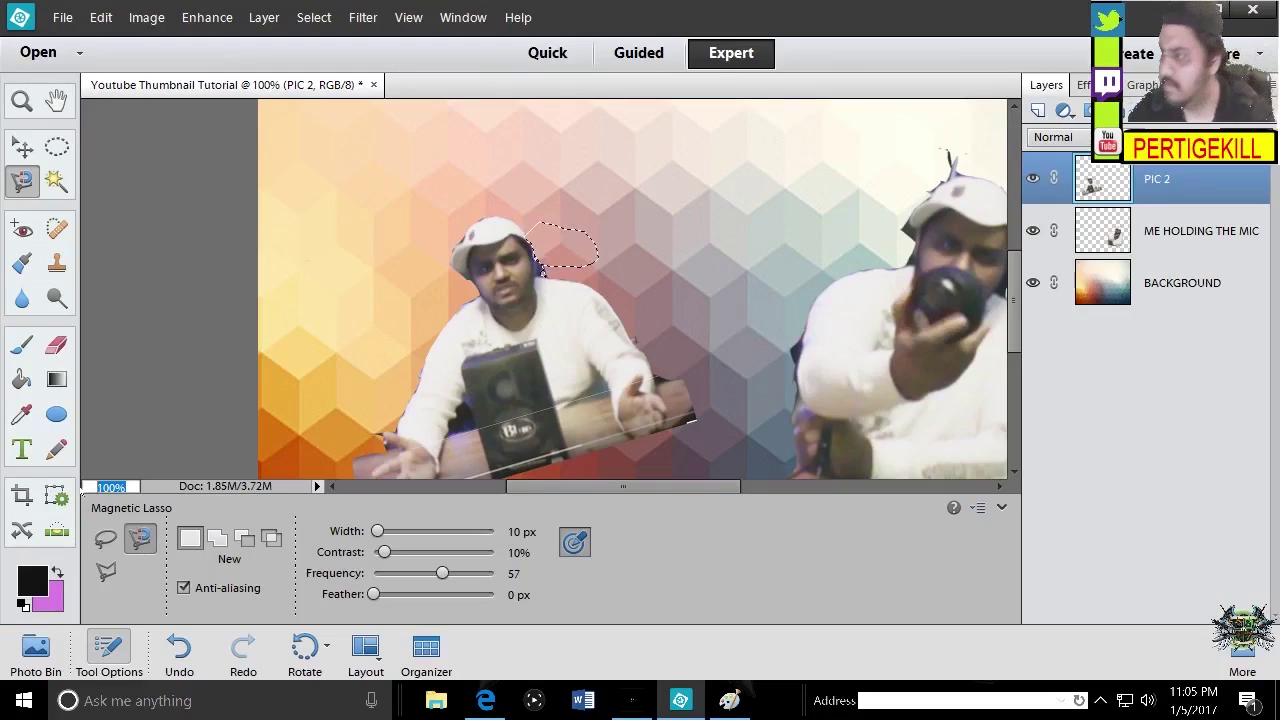
text(80)
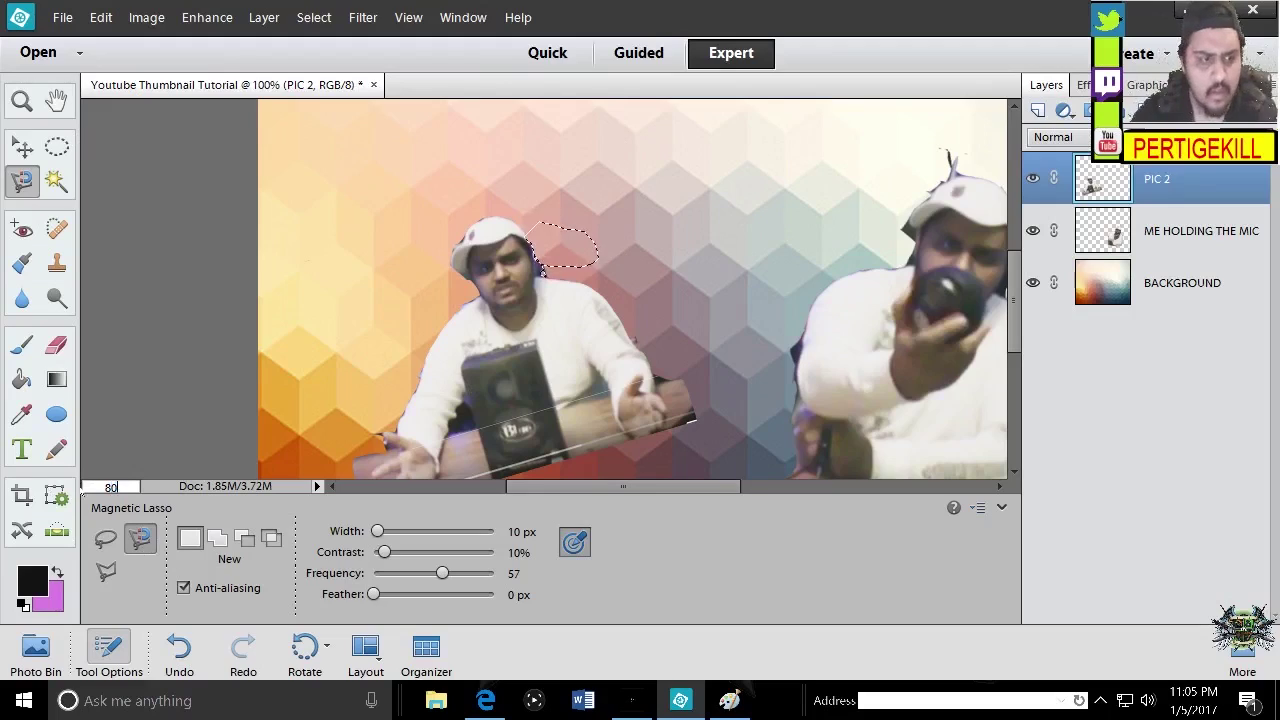
key(Return)
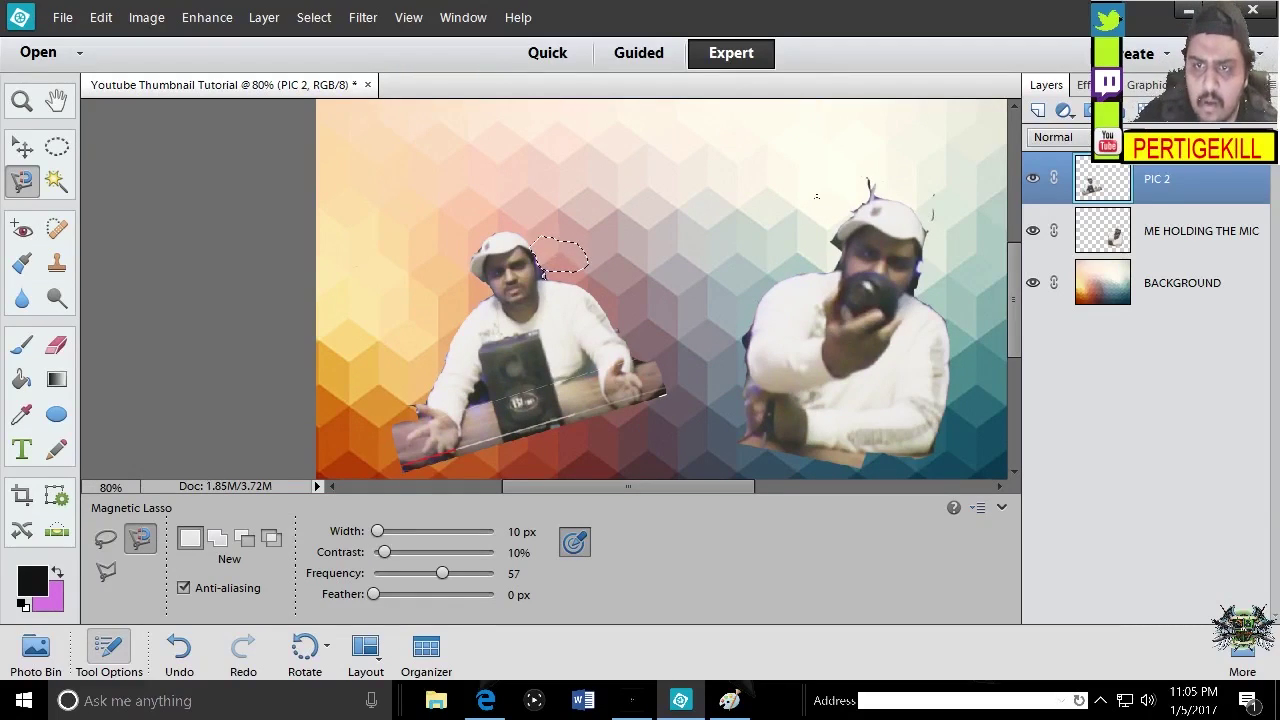
Deselect, outline the specks above the right presenter's cap, and pick the ME HOLDING THE MIC layer
key(ctrl+d)
click(845, 191)
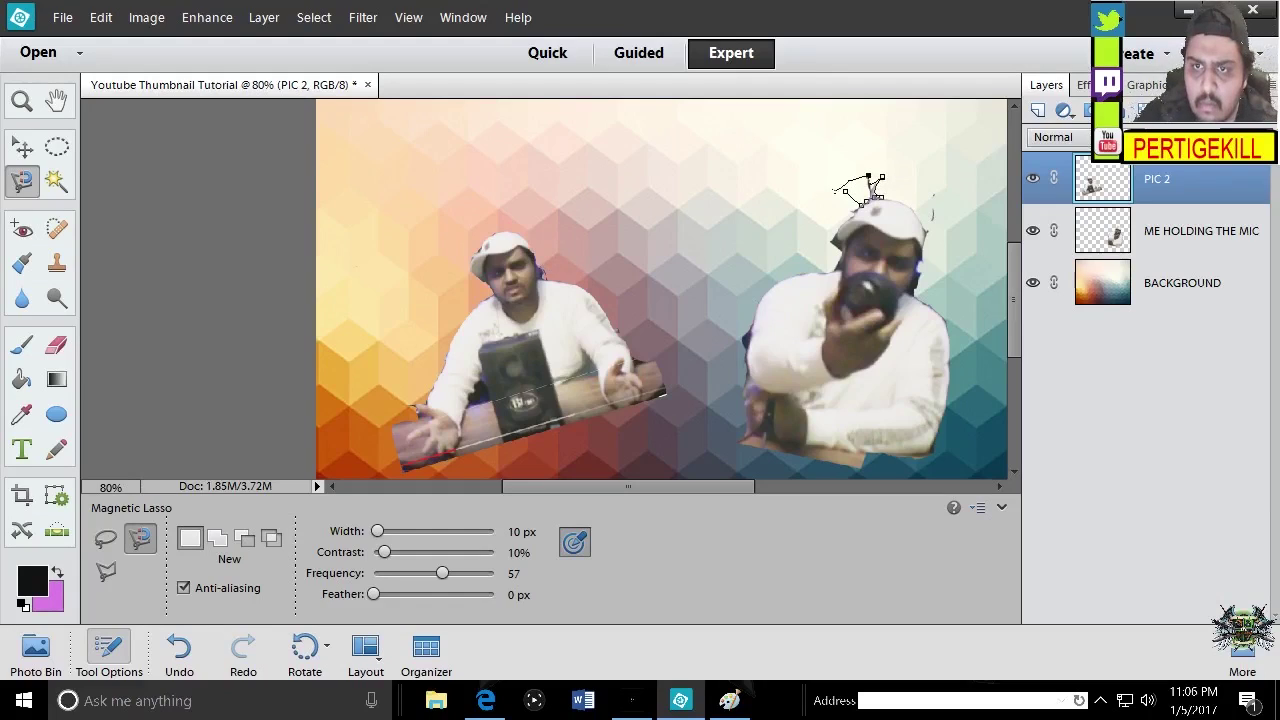
double_click(866, 188)
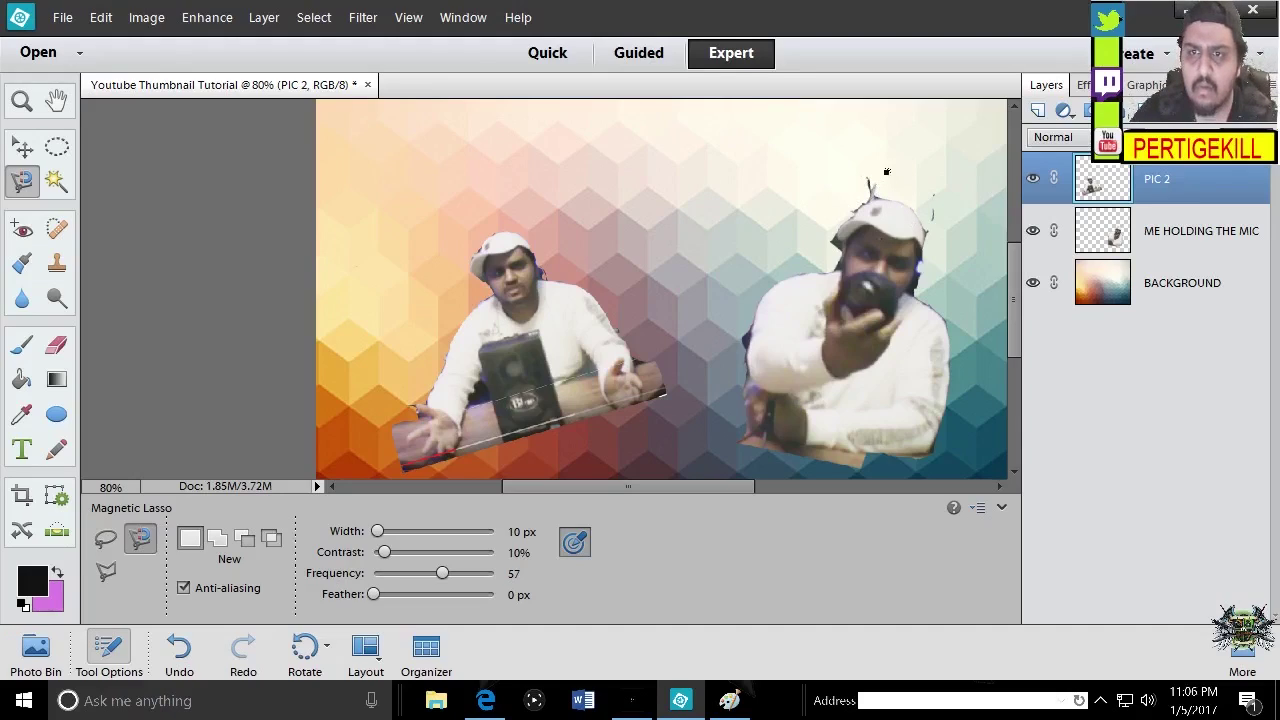
click(886, 172)
double_click(899, 171)
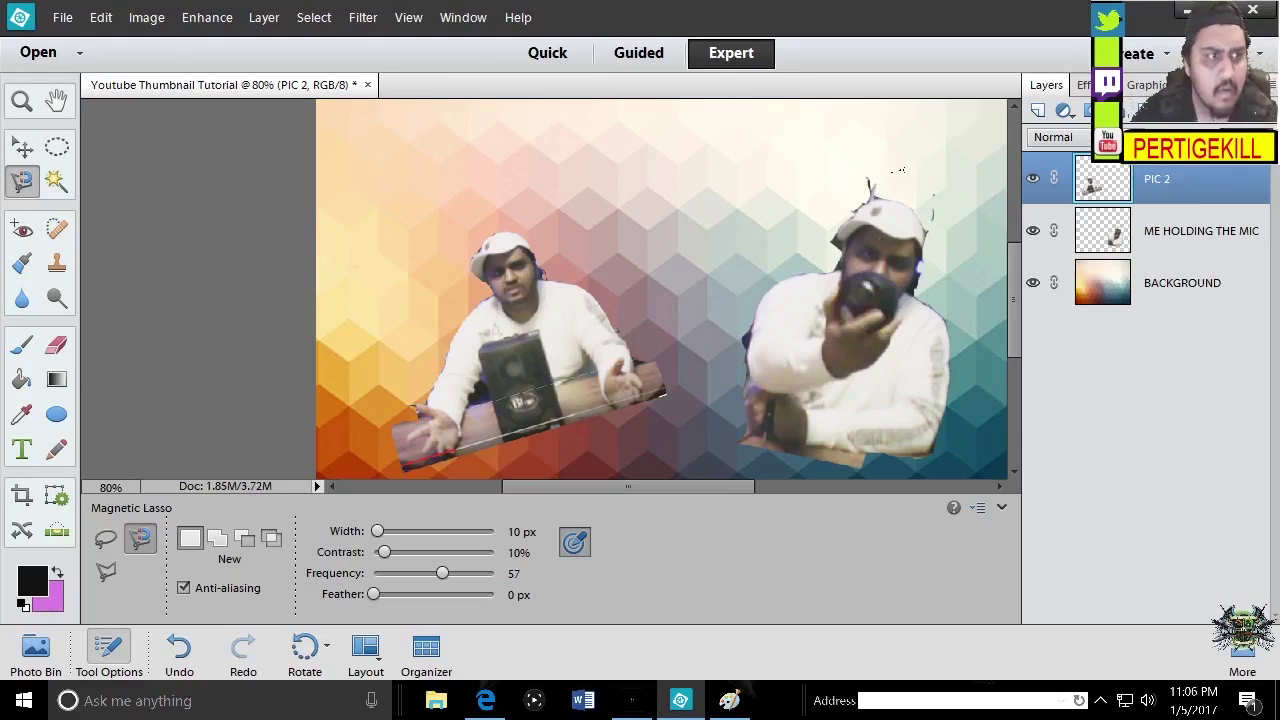
click(882, 192)
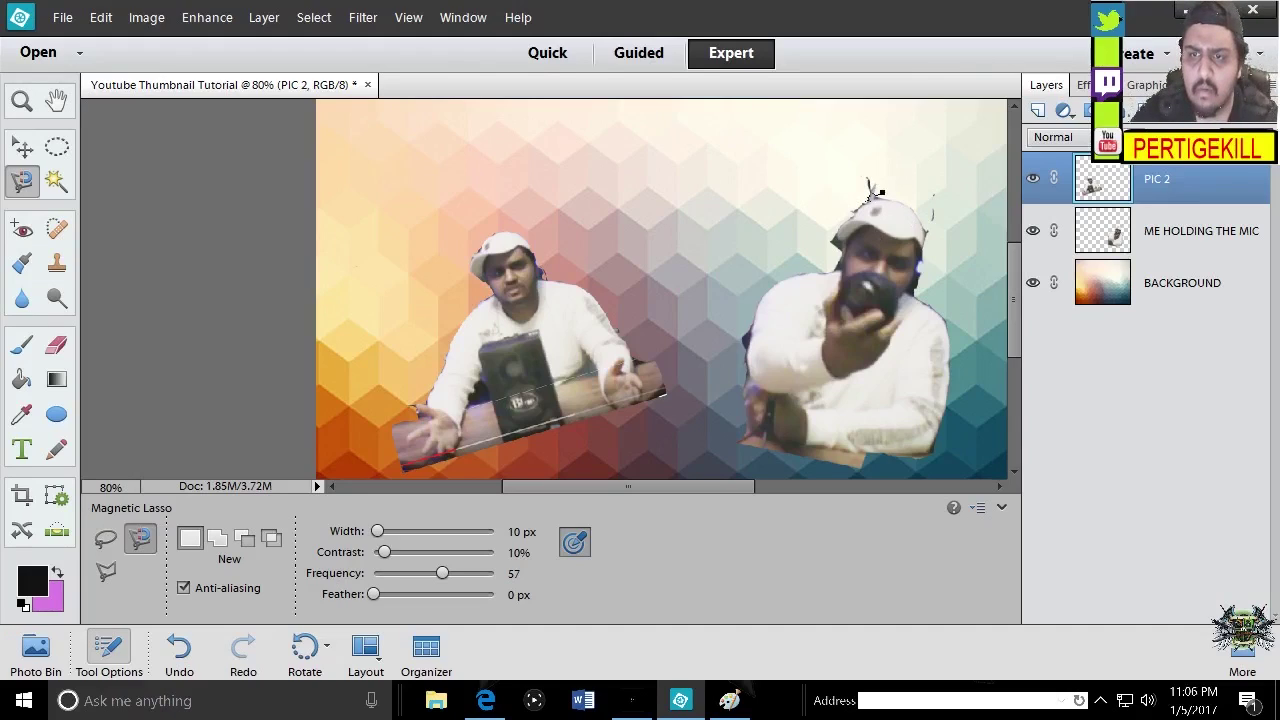
click(893, 167)
click(882, 192)
click(1166, 240)
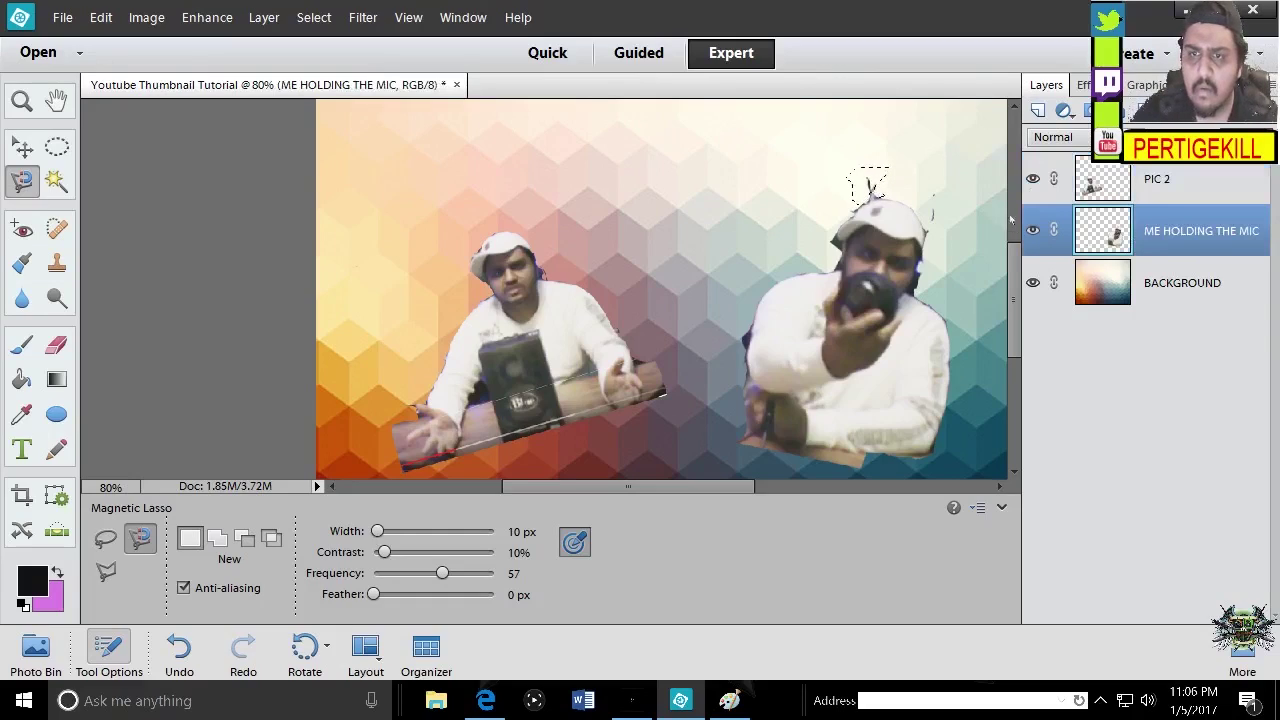
Outline and clear the background scraps beside and above the right presenter's cap
click(929, 187)
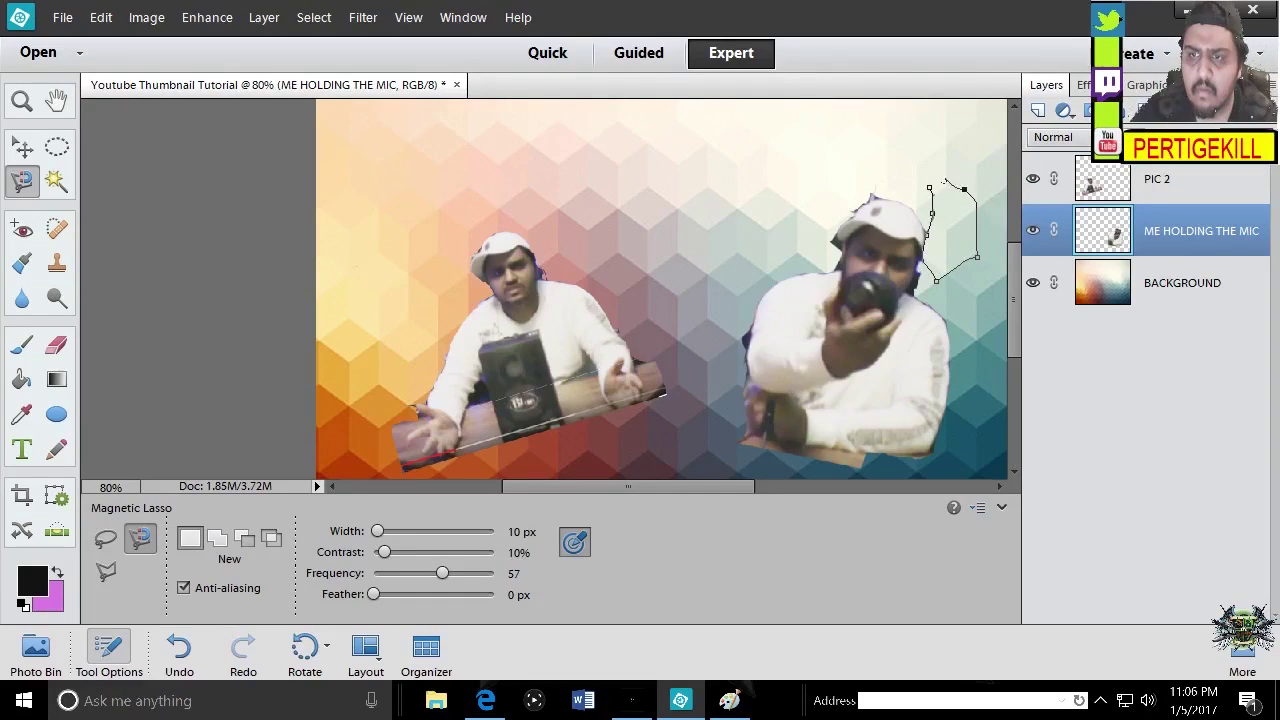
click(930, 187)
click(920, 166)
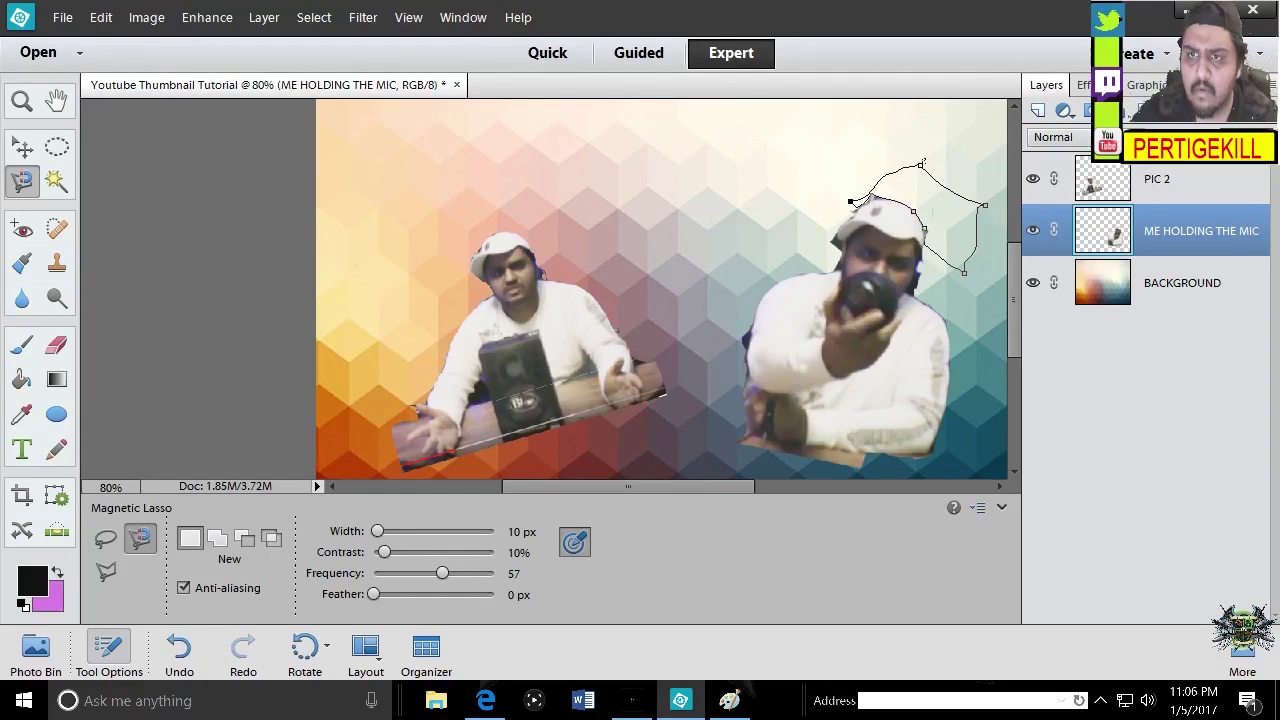
click(850, 201)
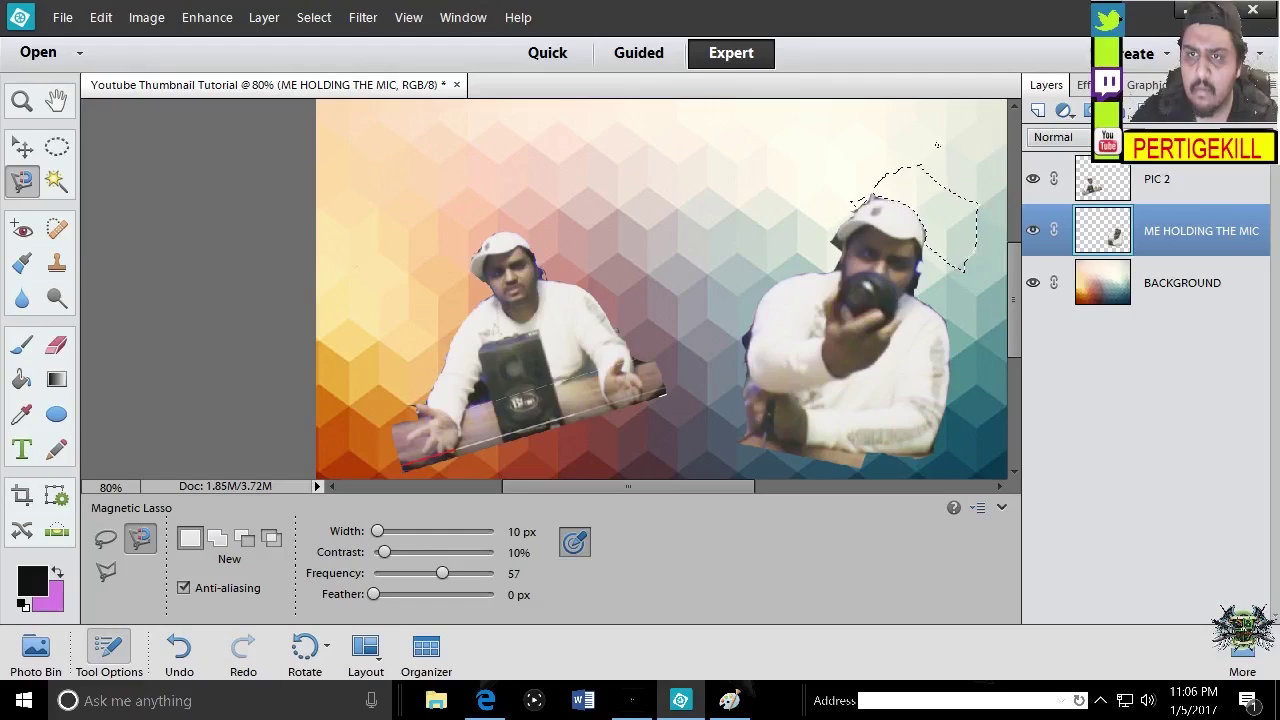
key(ctrl+d)
Outline and remove the scrap along the presenter's right side on ME HOLDING THE MIC
click(970, 157)
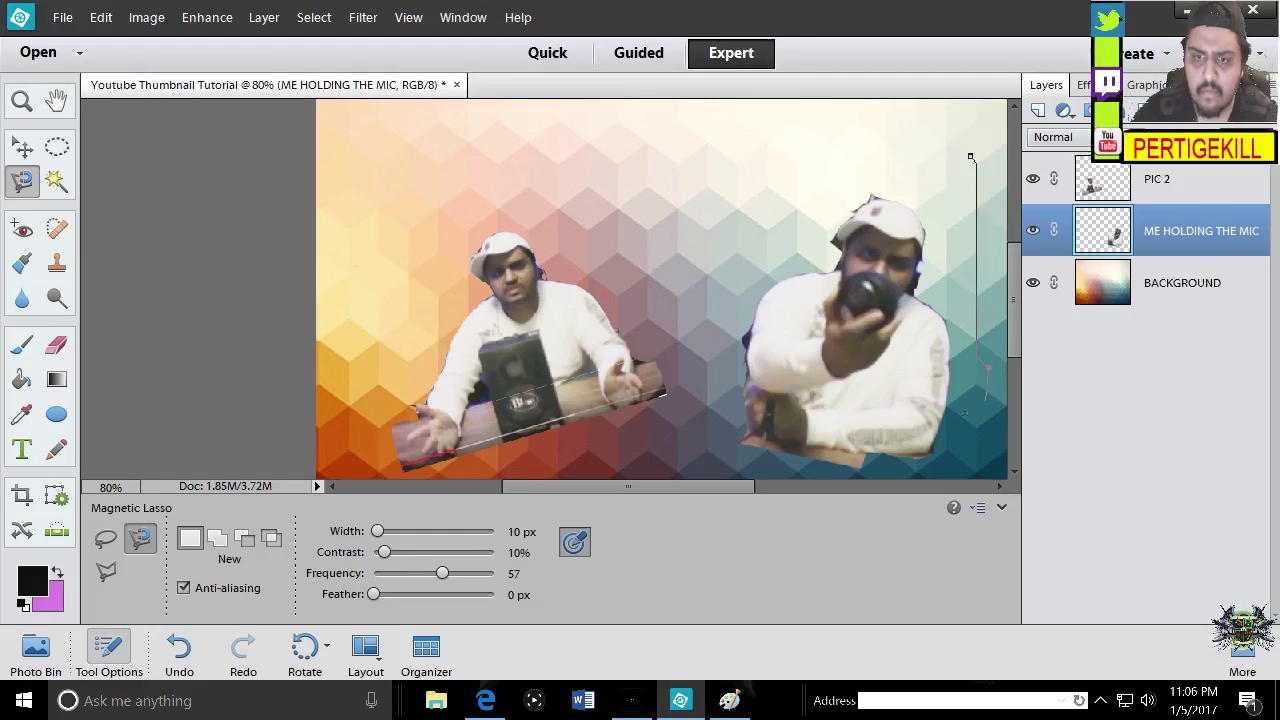
click(970, 158)
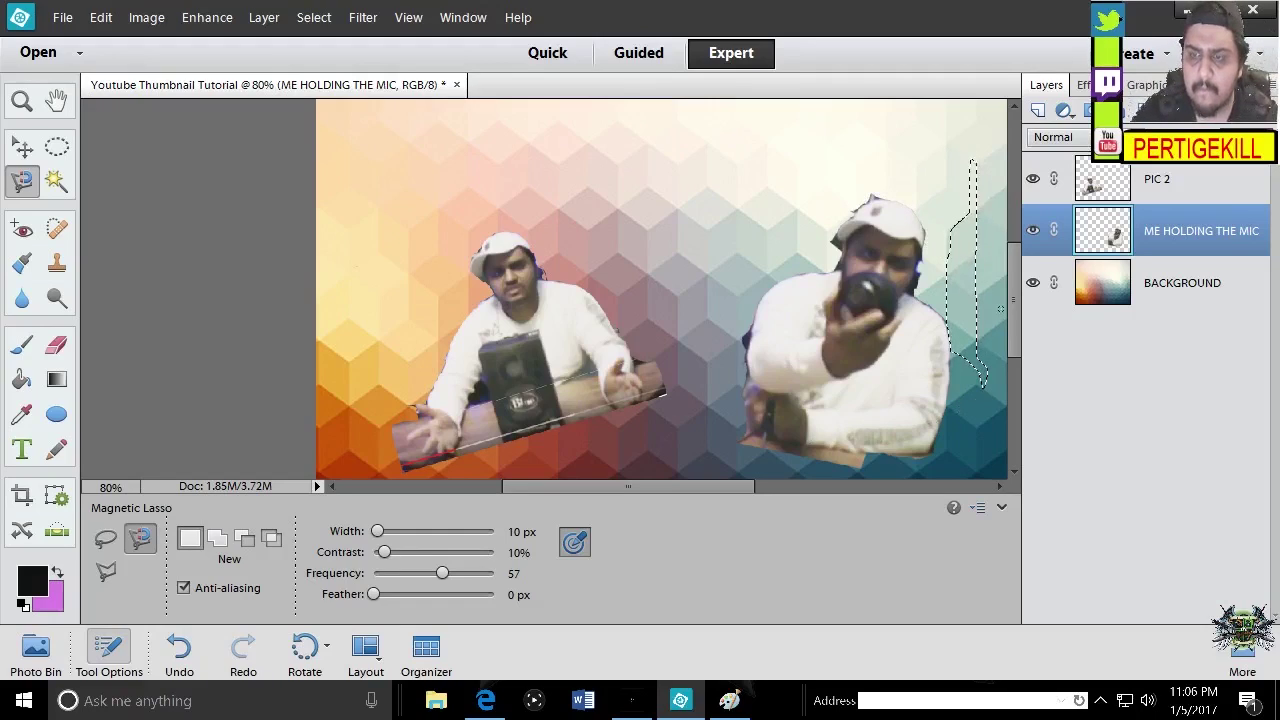
click(1157, 179)
click(1200, 231)
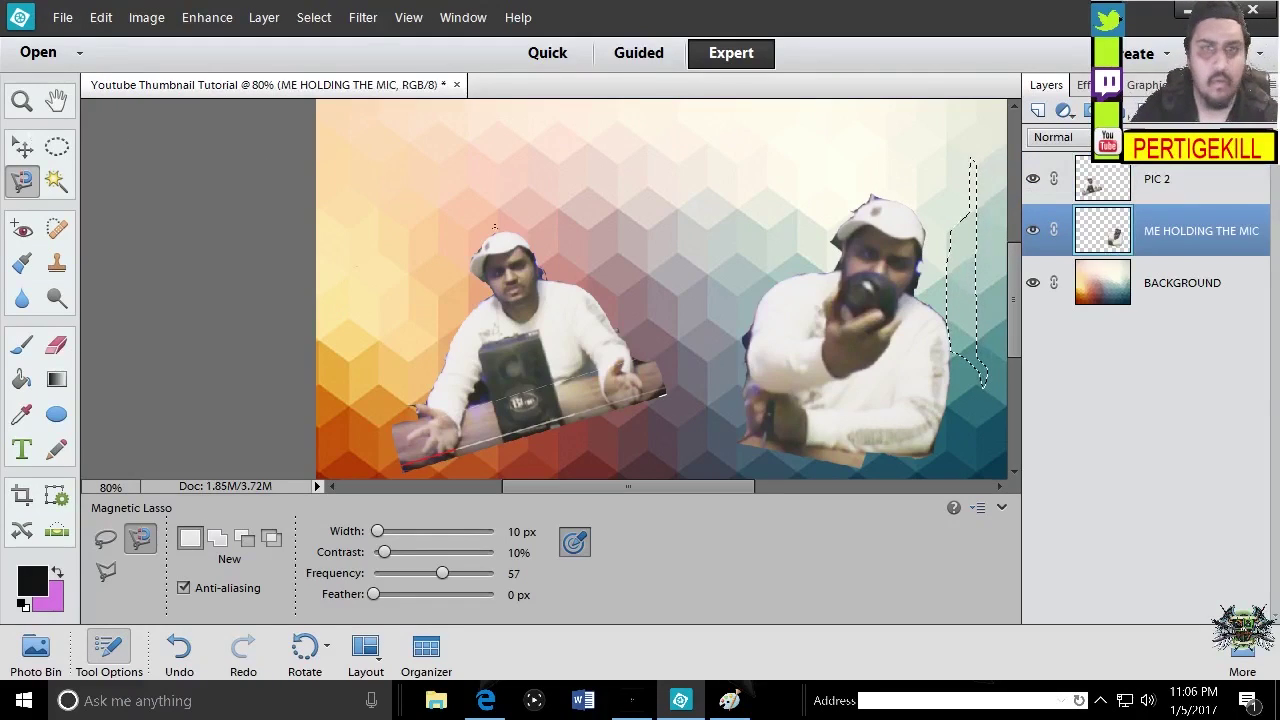
key(ctrl+d)
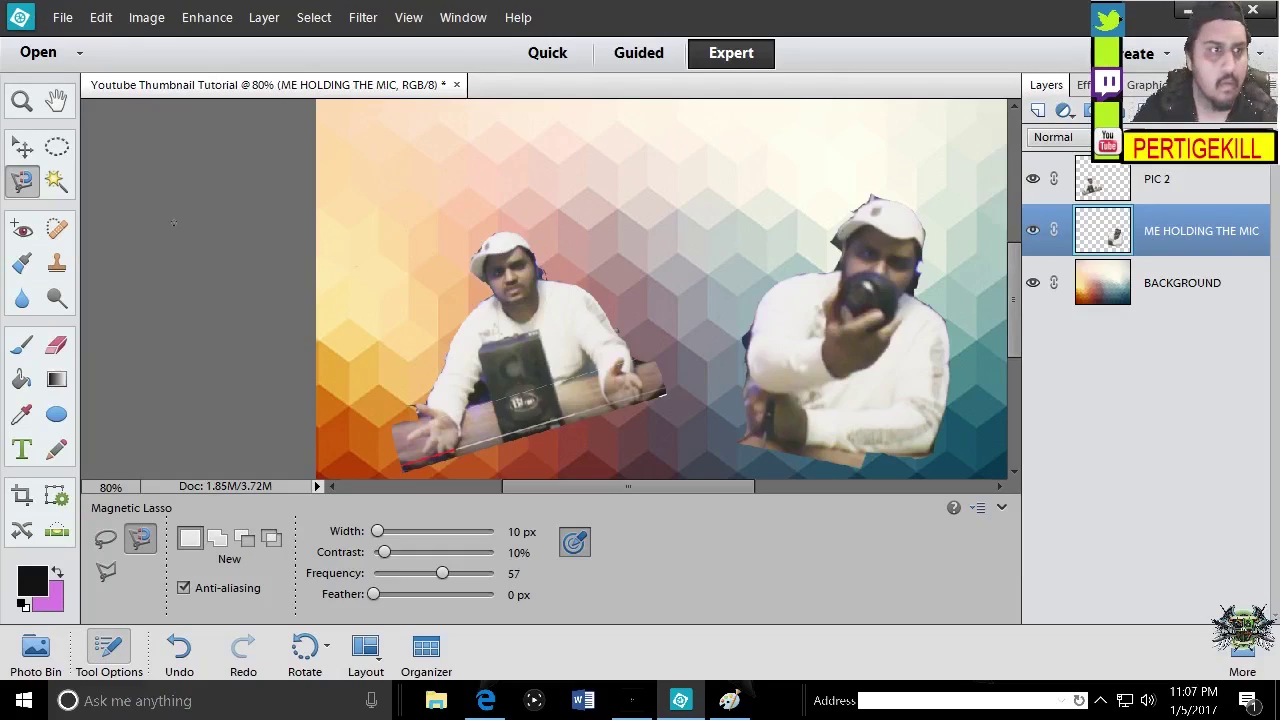
click(22, 147)
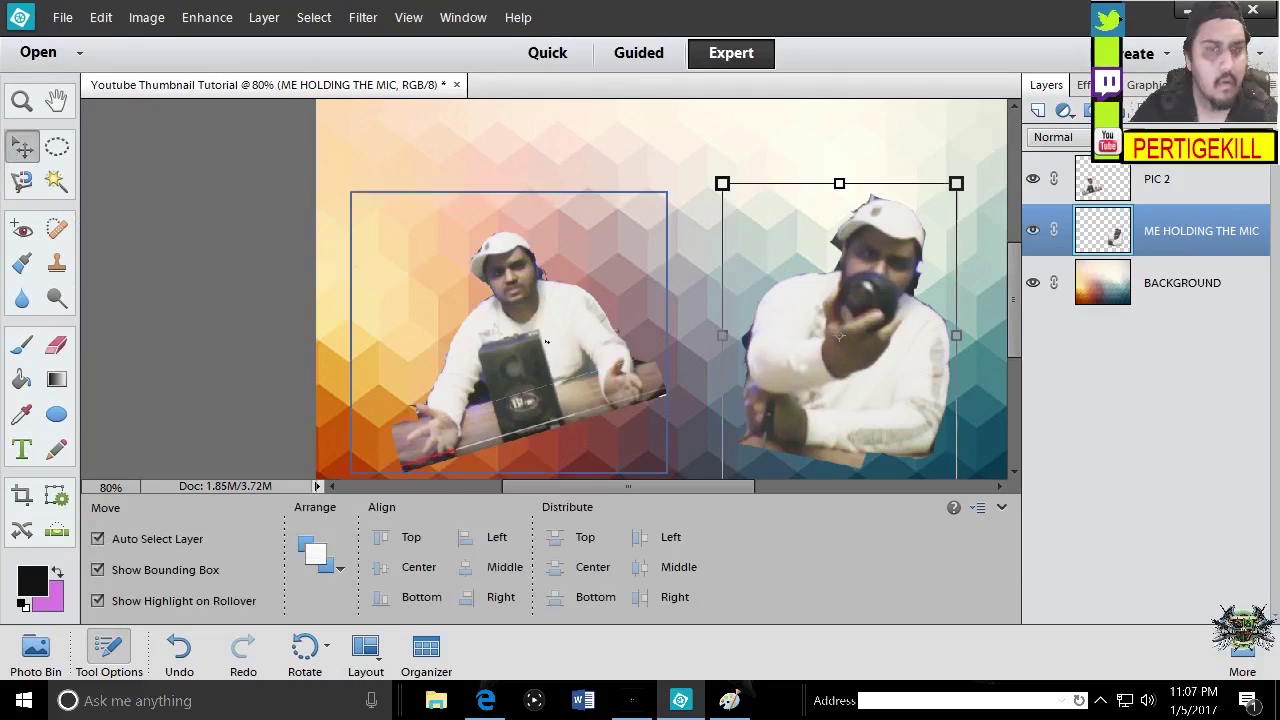
Raise the mic-holding presenter, then zoom the canvas to 100% and back to 50%
drag(840, 330, 840, 270)
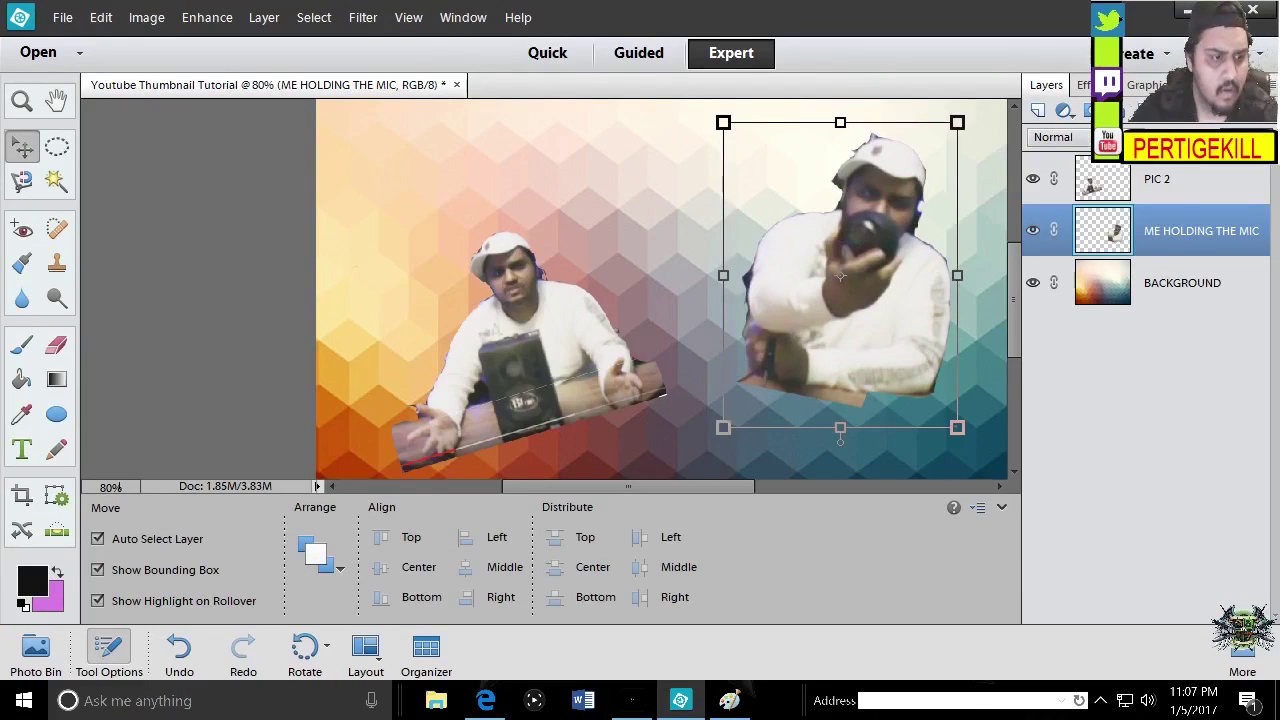
click(110, 486)
text(100)
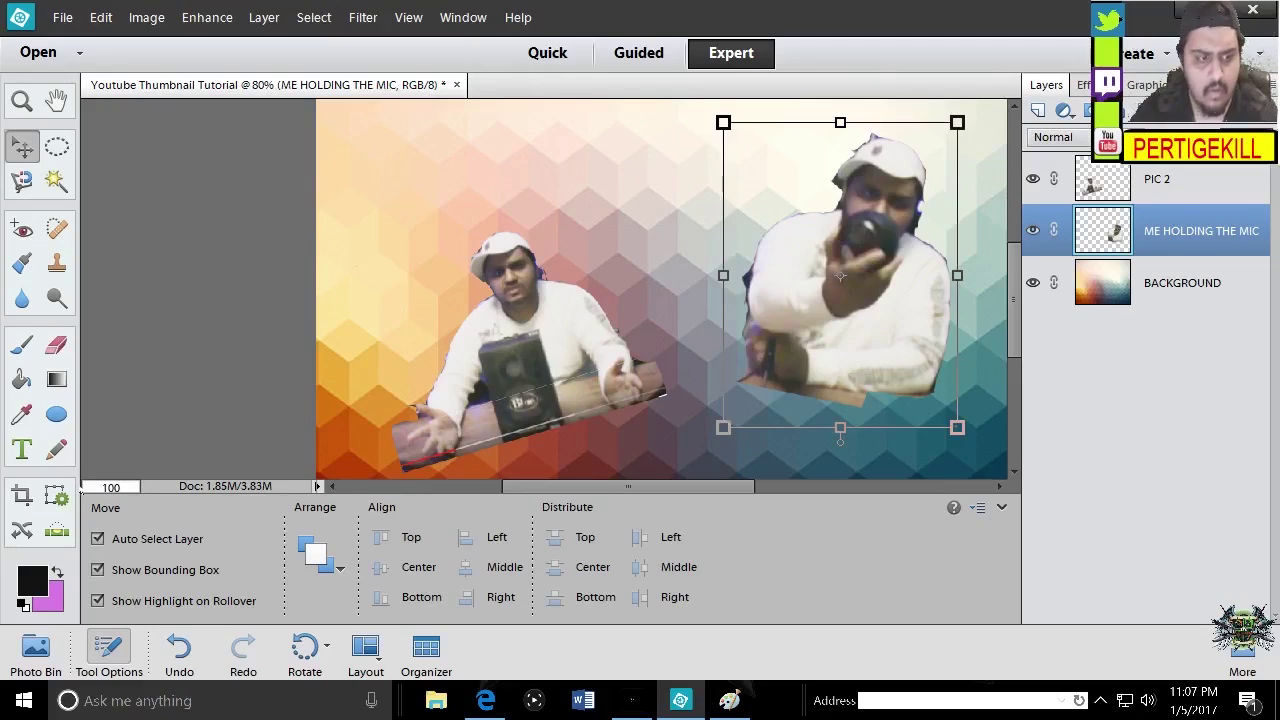
key(Return)
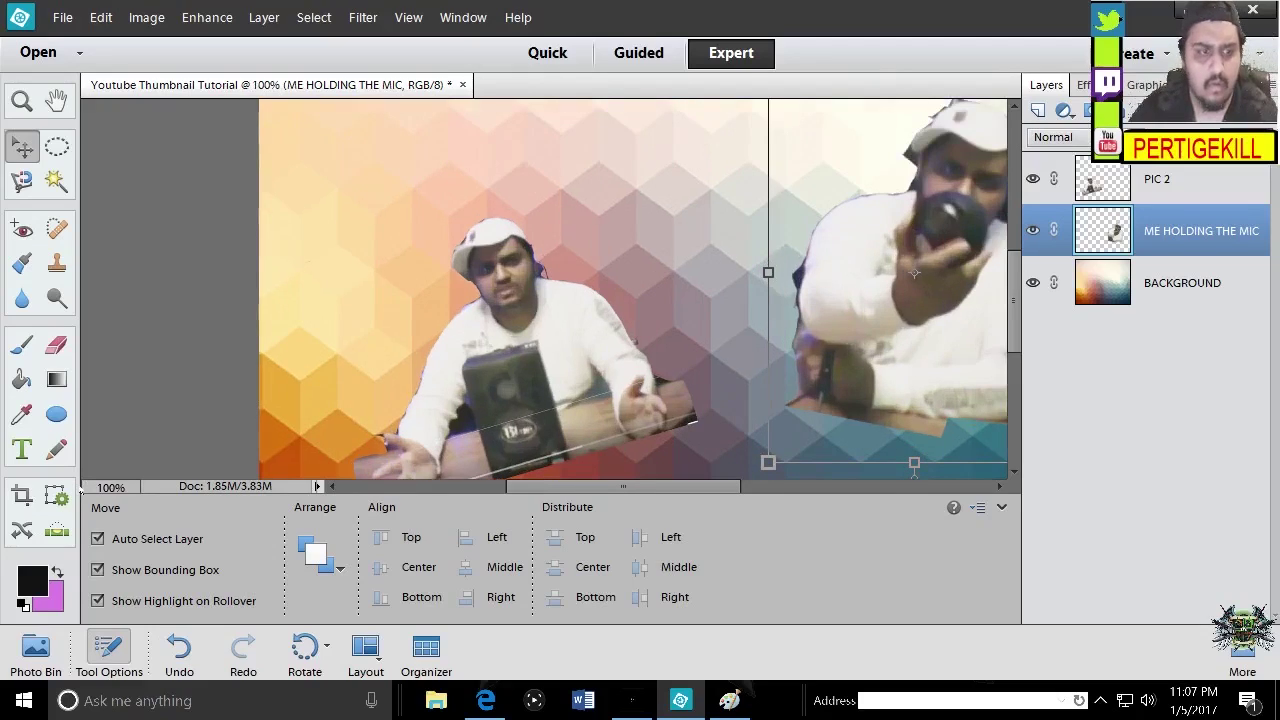
click(82, 487)
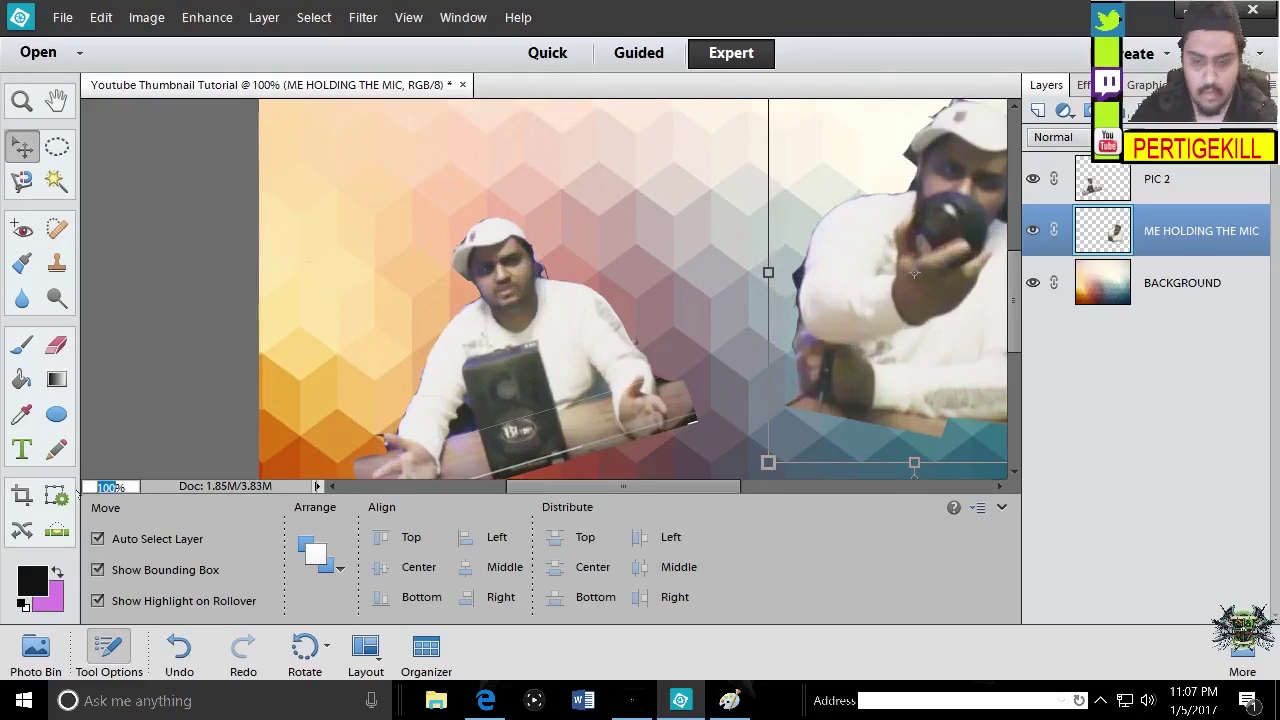
text(50%)
key(Return)
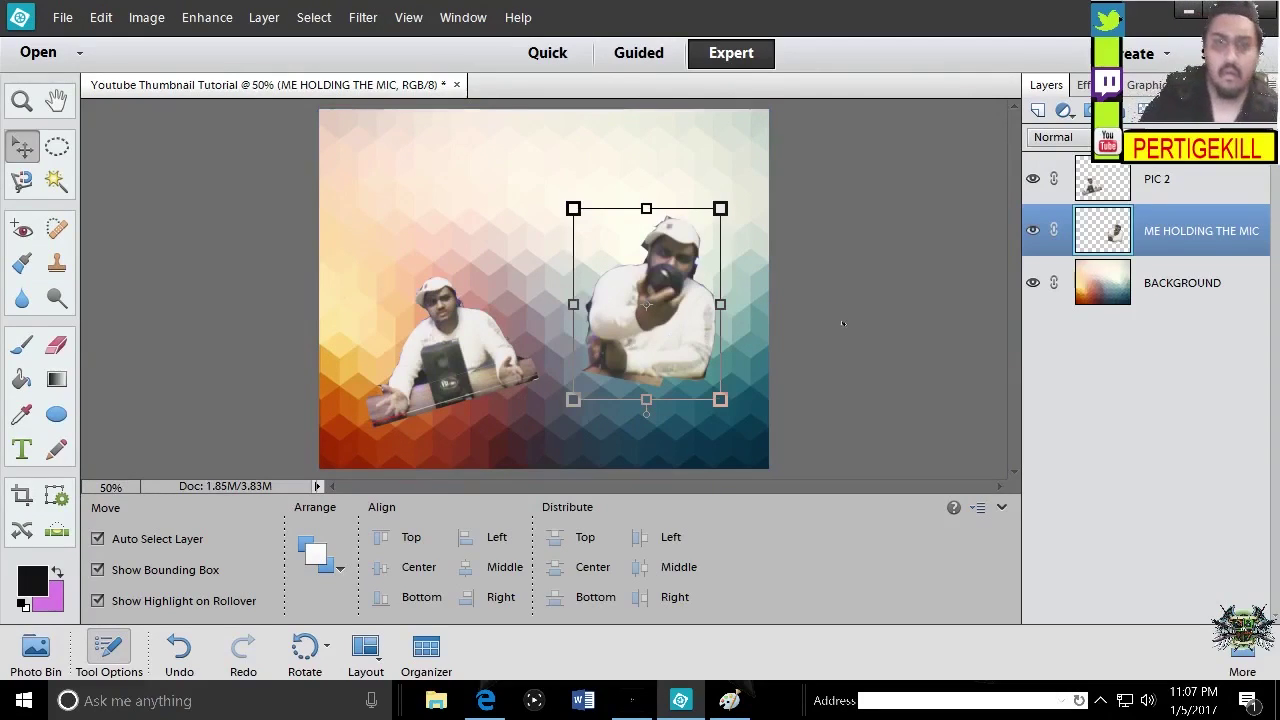
Stretch the mic-holding presenter slightly taller, tilt it about 10° clockwise, and move it down-right
click(881, 321)
click(678, 291)
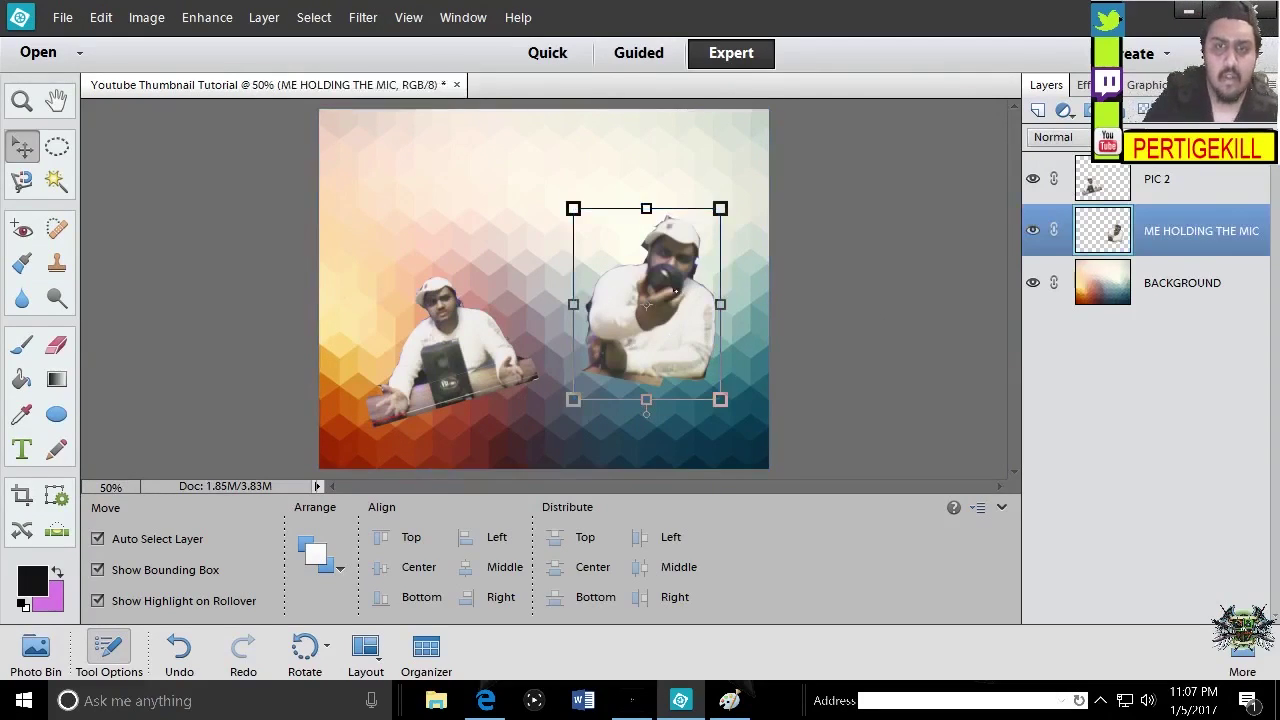
mouse_move(720, 204)
mouse_down()
mouse_move(720, 163)
mouse_move(720, 188)
mouse_up()
drag(700, 278, 702, 288)
click(626, 433)
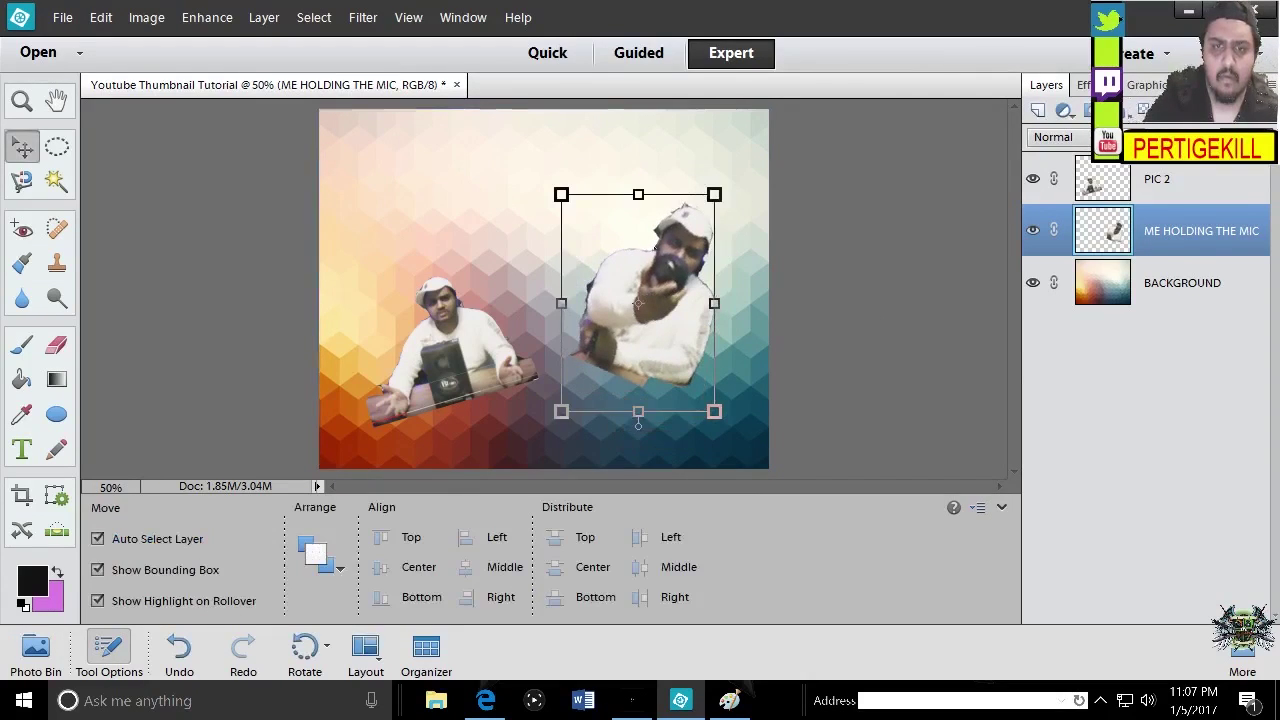
drag(640, 305, 651, 352)
Enlarge the box-holding PIC 2 presenter to 150.60% and shift it right
click(439, 340)
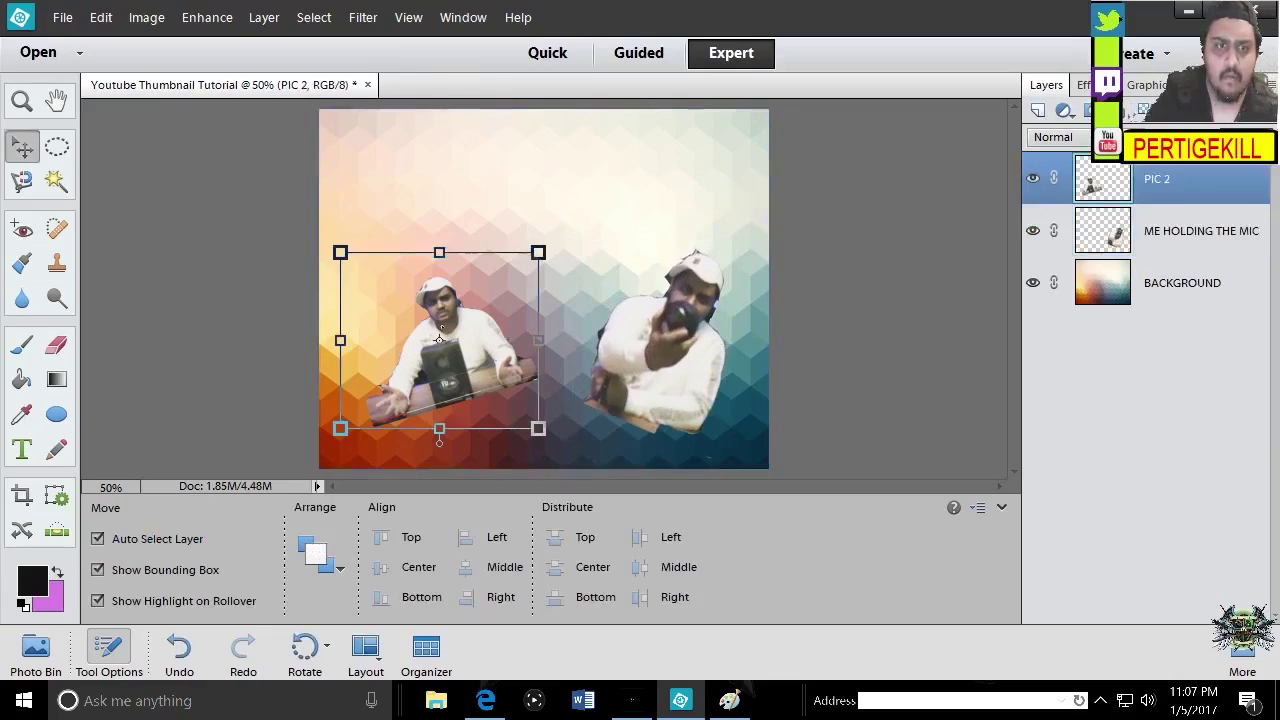
drag(340, 252, 131, 66)
drag(426, 283, 557, 314)
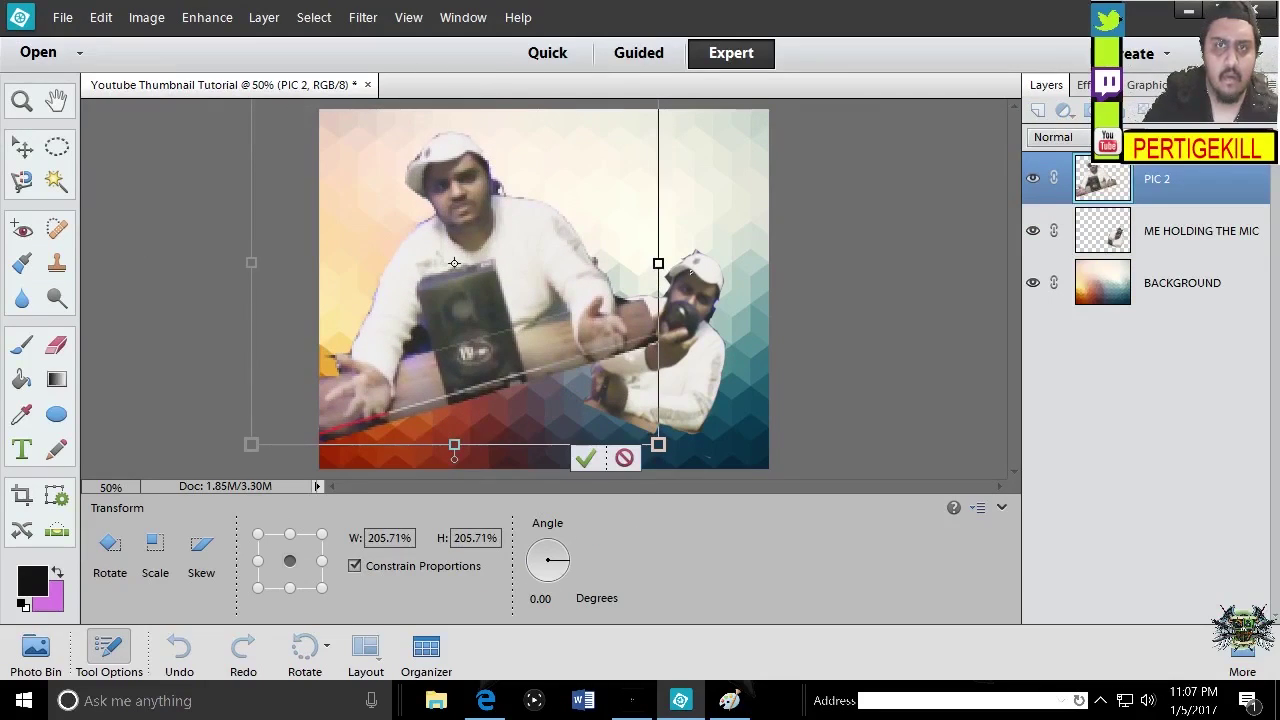
drag(658, 445, 549, 348)
drag(443, 280, 489, 283)
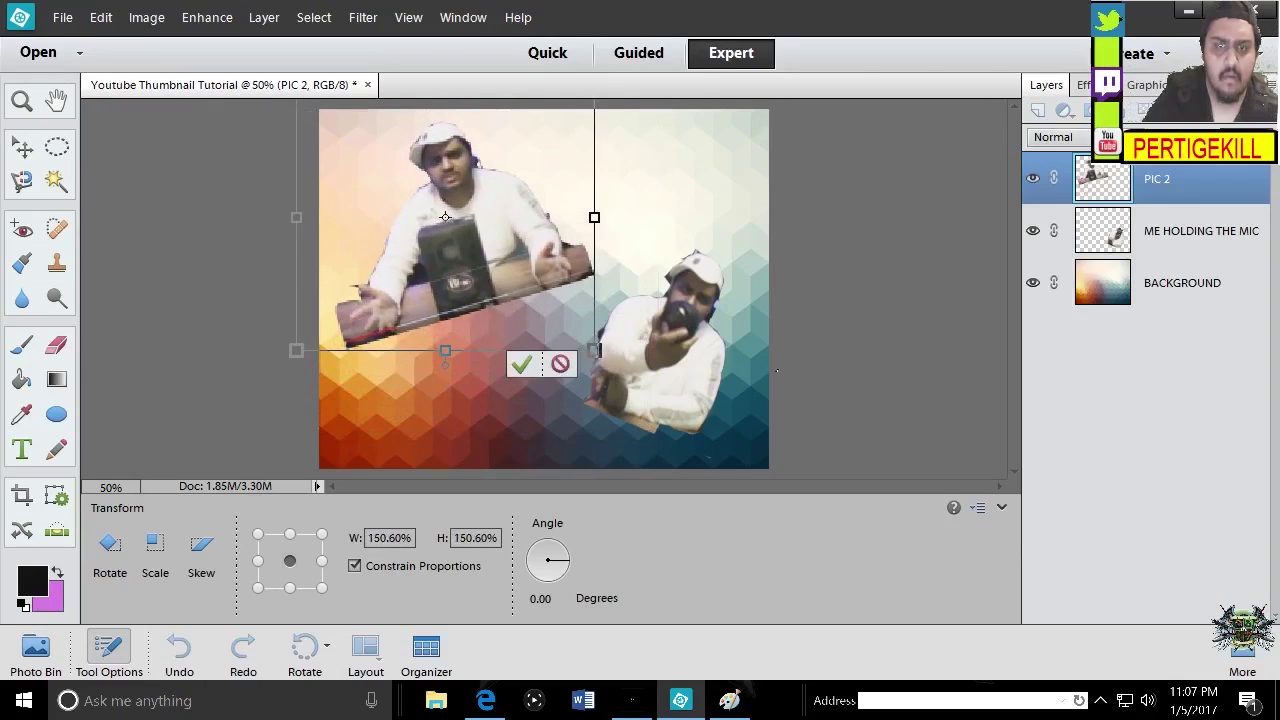
click(521, 364)
Move the mic-holding presenter into the bottom-right corner
click(680, 367)
drag(680, 367, 718, 397)
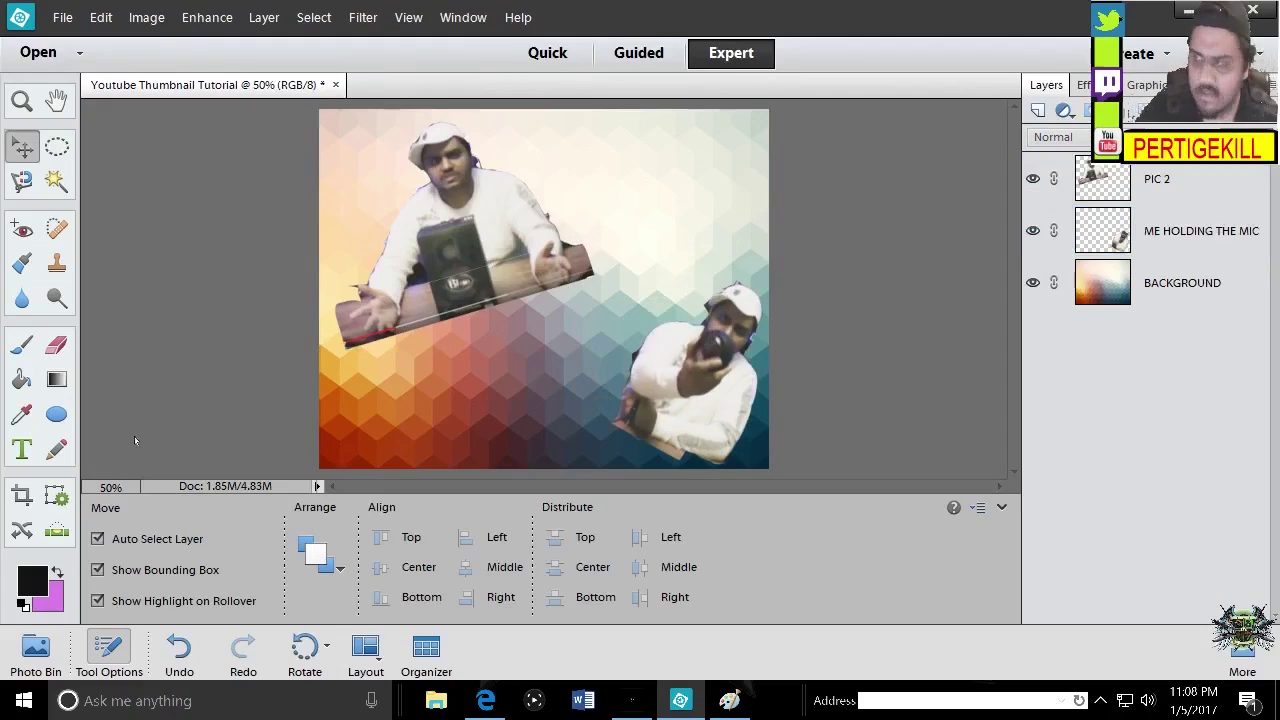
key(t)
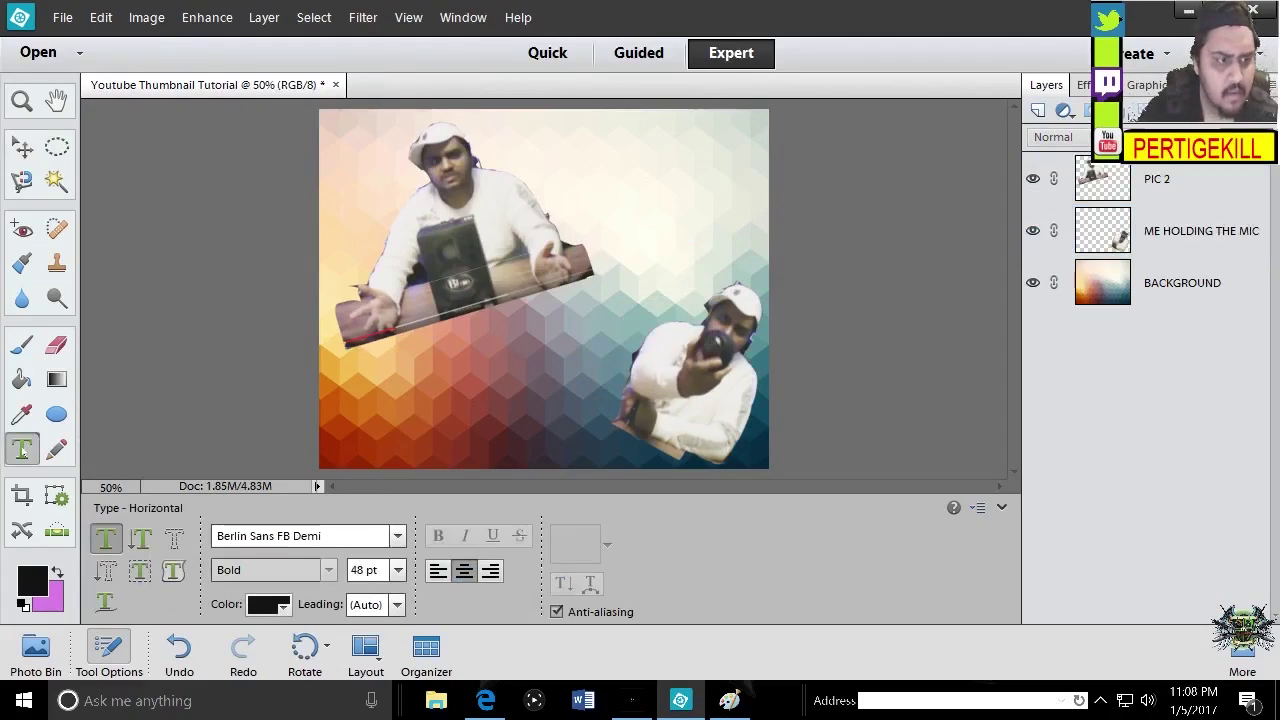
On a new layer, type the title 'Blue SnowBall Ice UNBOXING', fixing typos, and commit it
click(1038, 110)
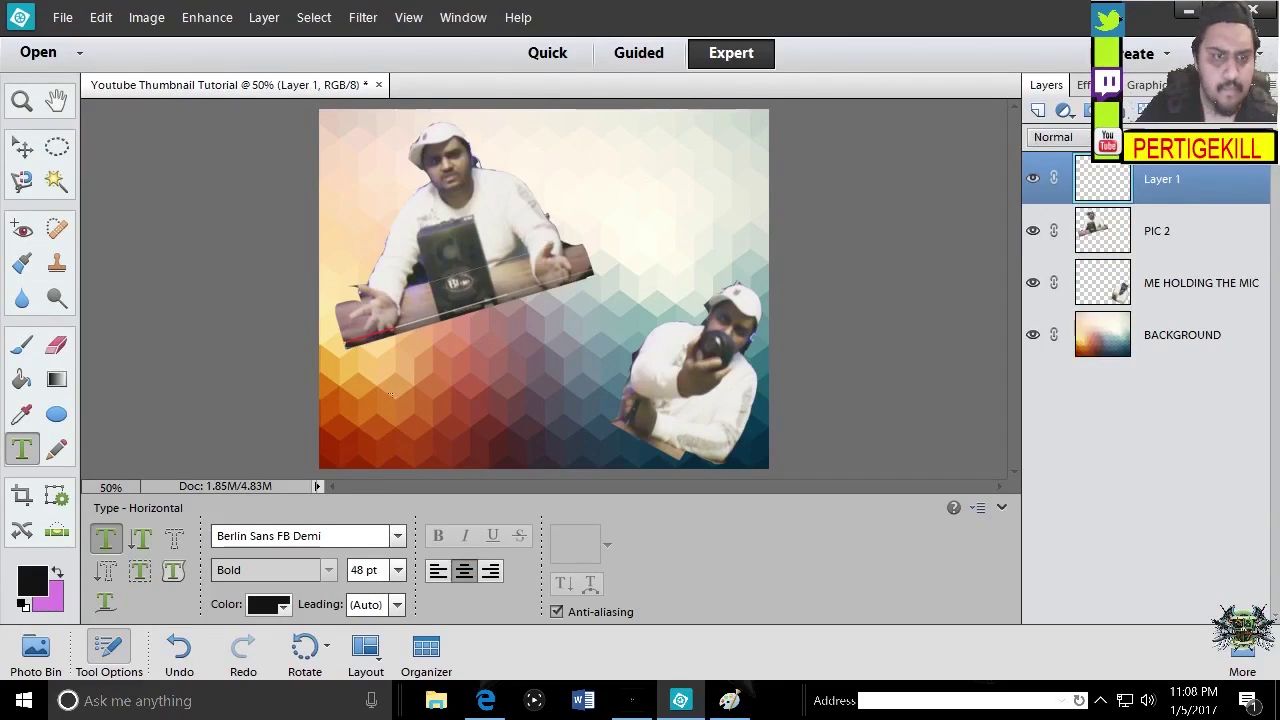
drag(372, 372, 601, 443)
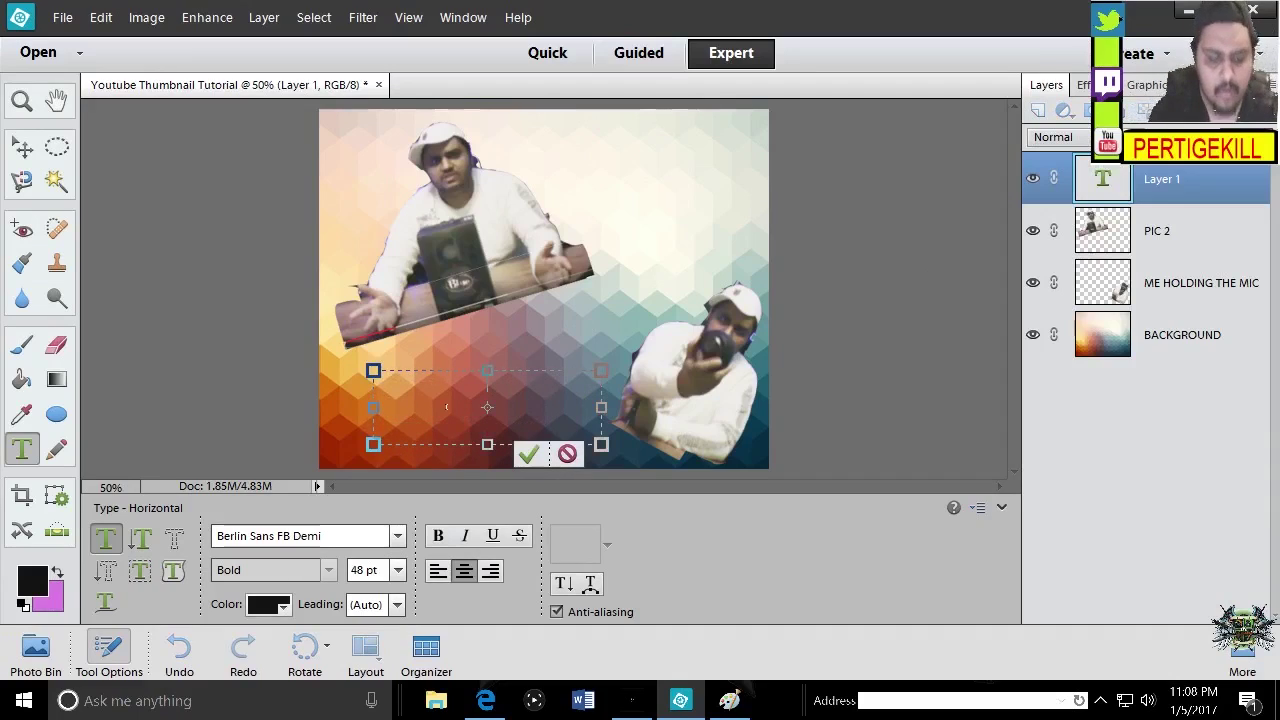
text(BLUE)
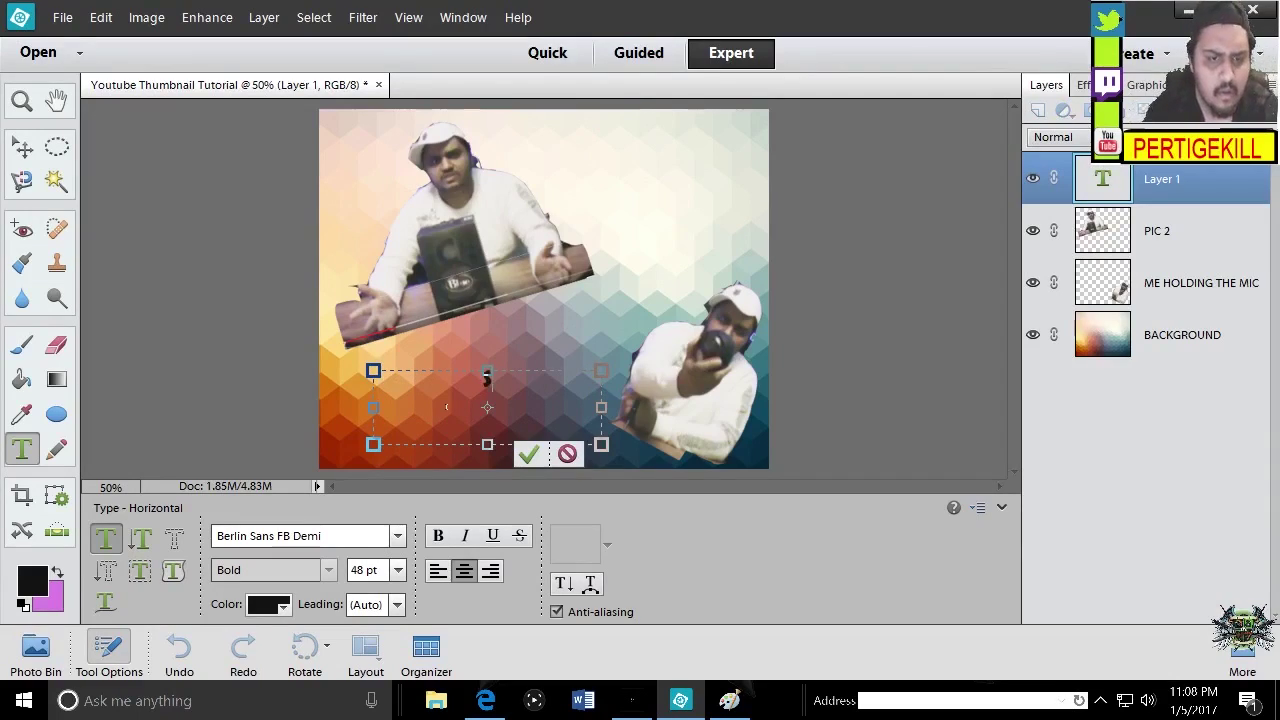
text( NOW)
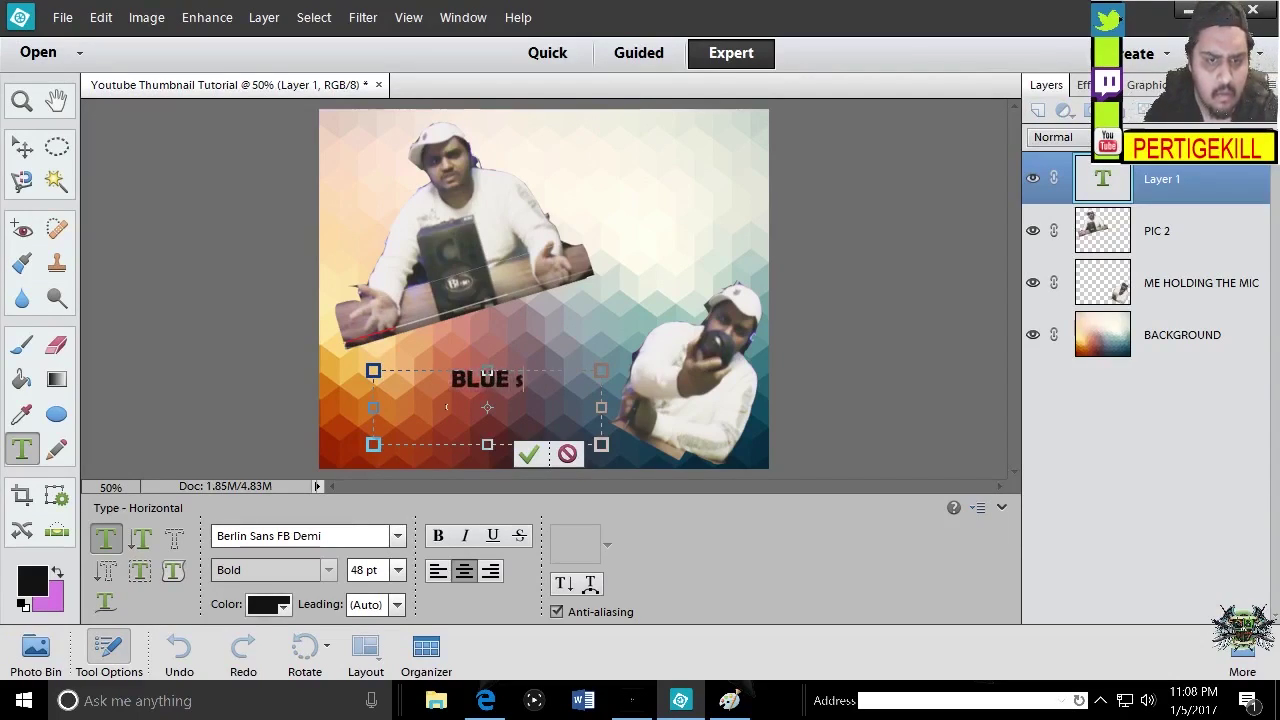
key(BackSpace)
key(BackSpace)
key(BackSpace)
key(BackSpace)
key(BackSpace)
key(BackSpace)
key(BackSpace)
key(BackSpace)
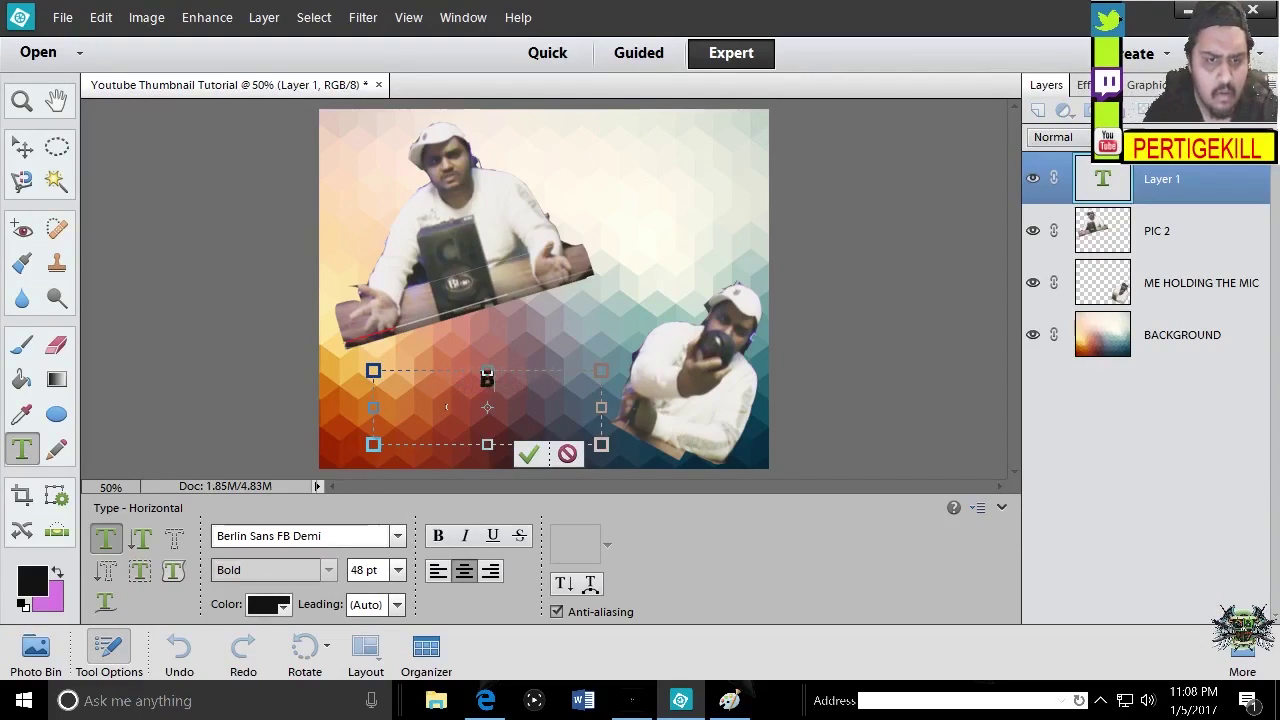
text(Blue S)
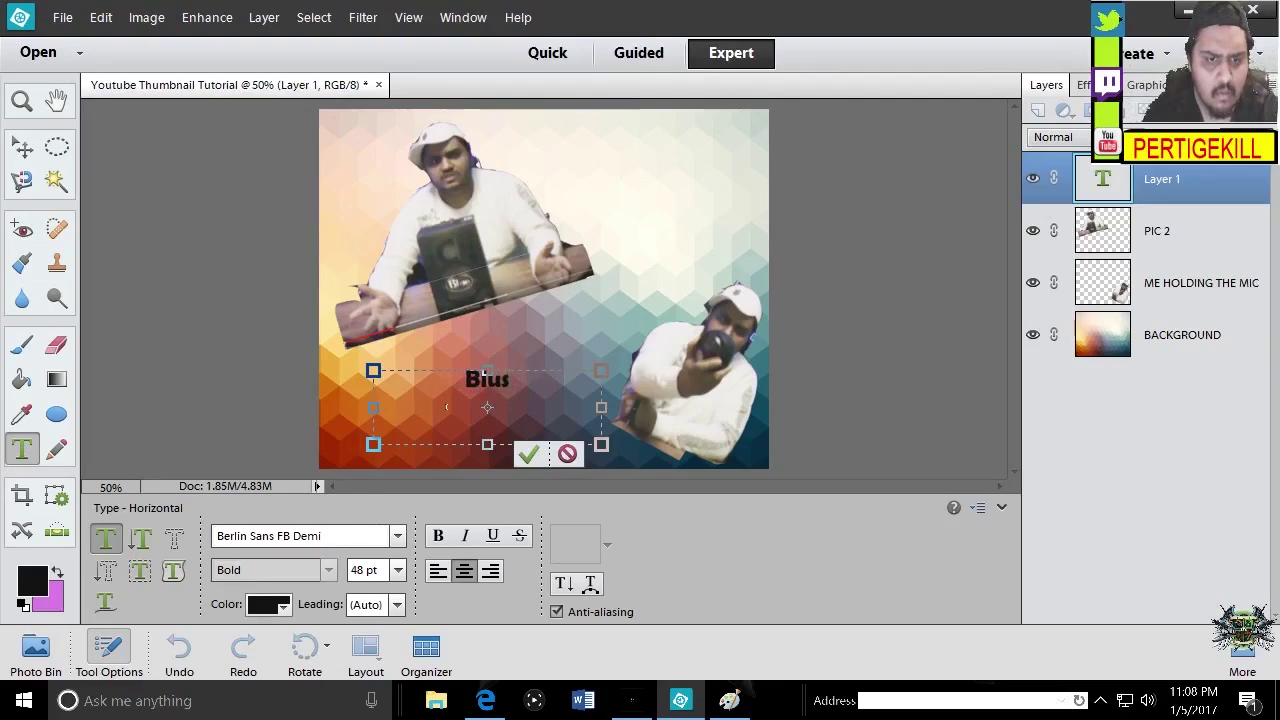
text(now Ball)
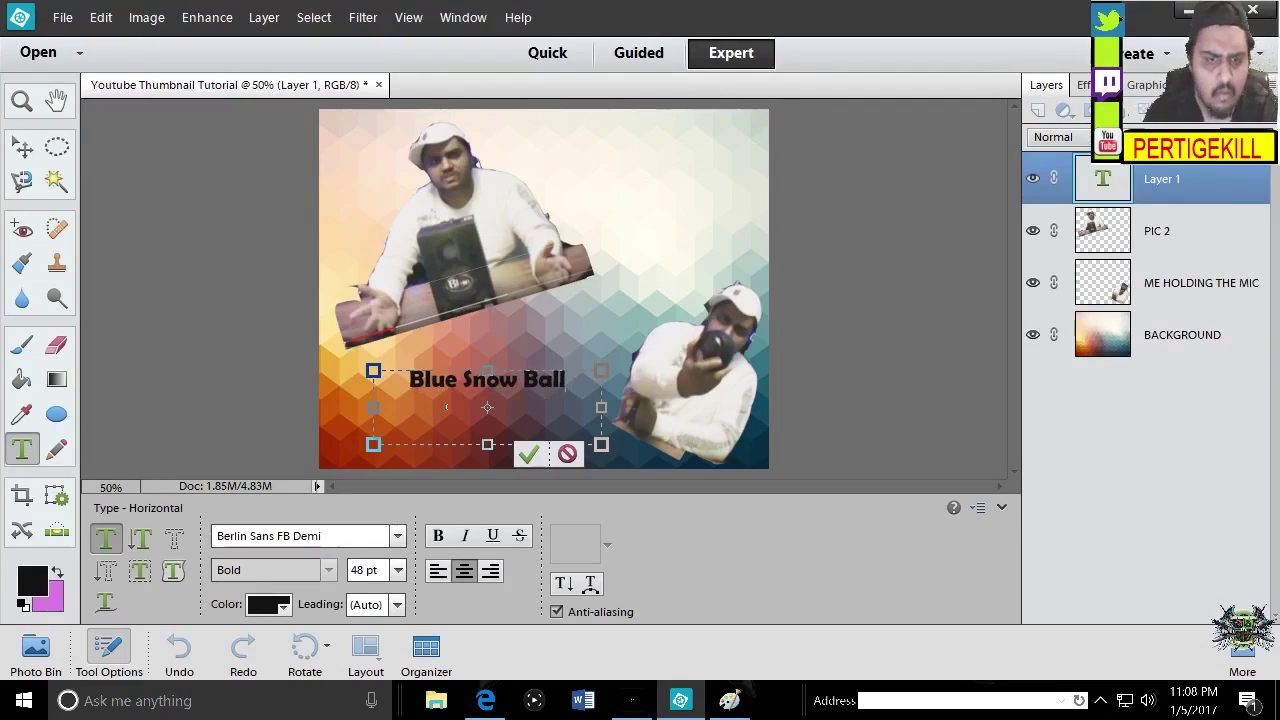
key(BackSpace)
key(BackSpace)
key(BackSpace)
key(BackSpace)
key(BackSpace)
text(BNa)
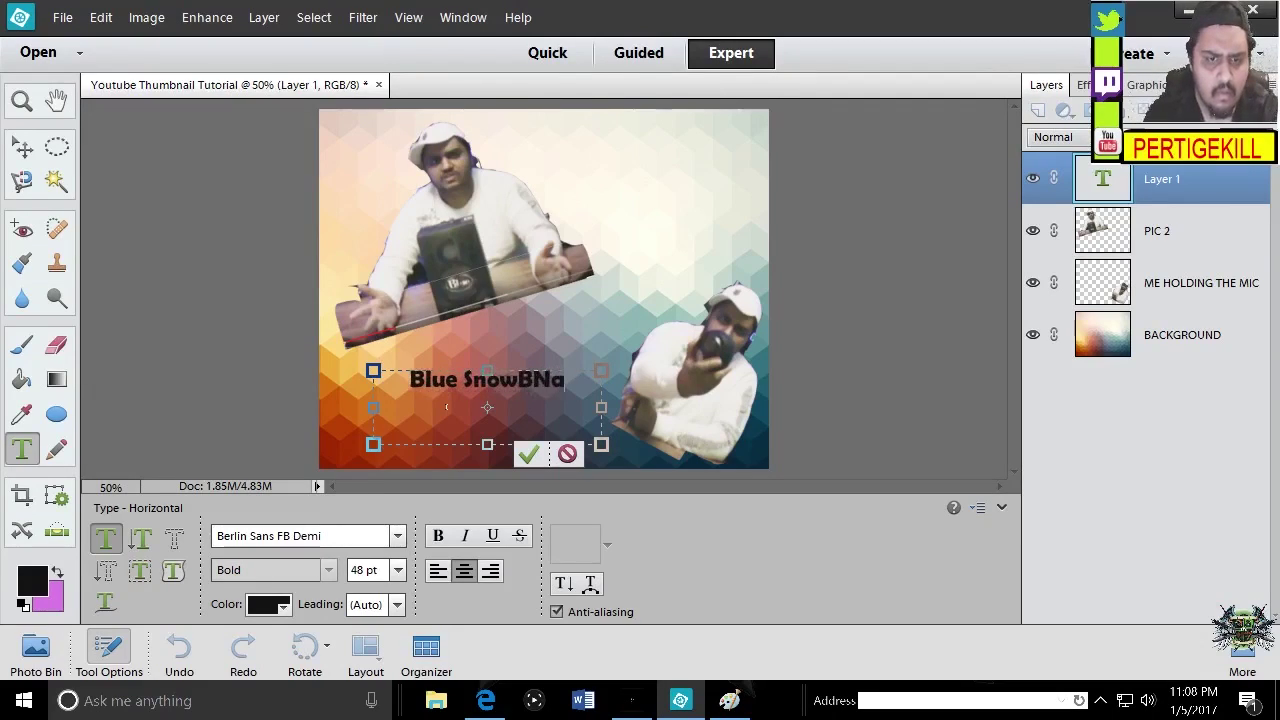
key(BackSpace)
key(BackSpace)
text(all I)
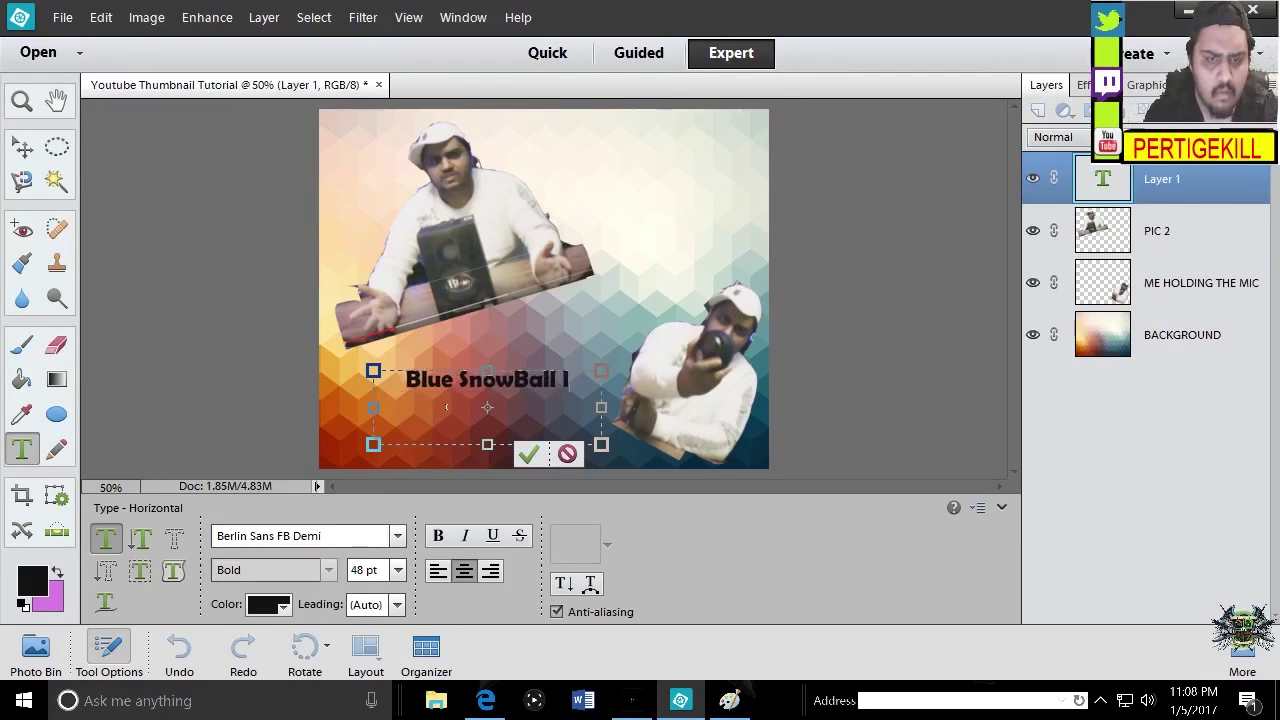
text(ce )
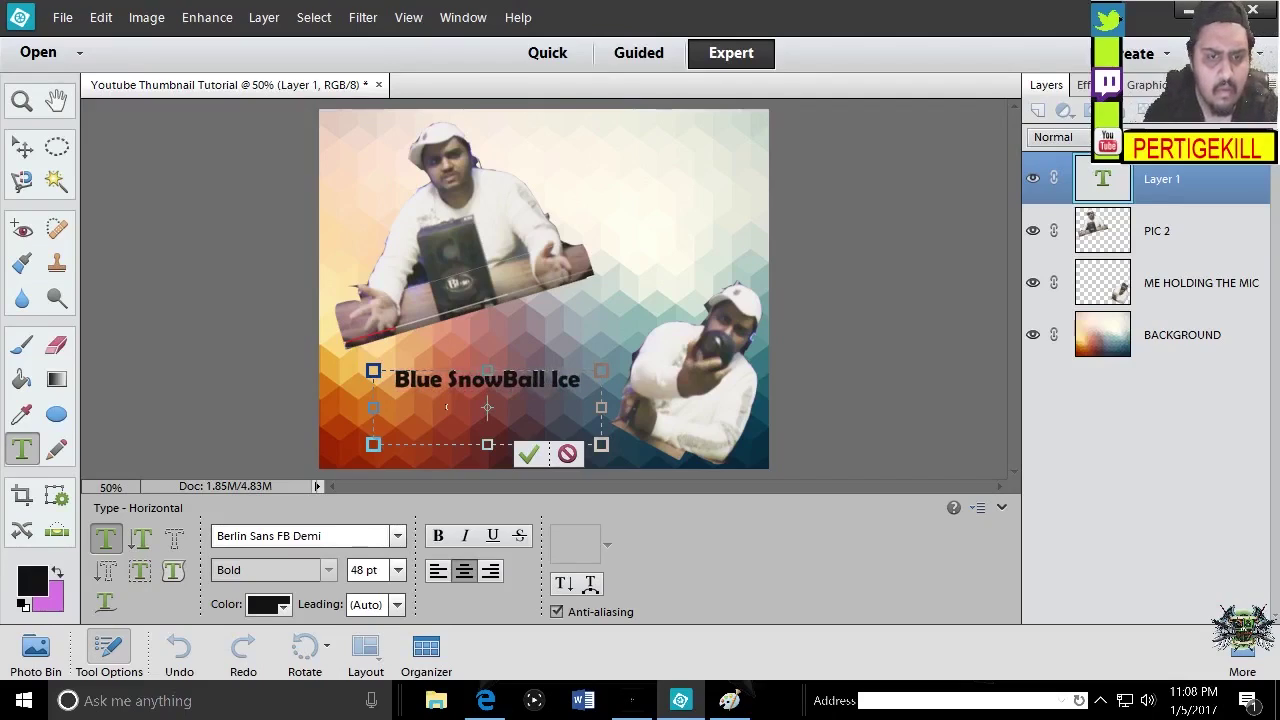
text(UNBOXING)
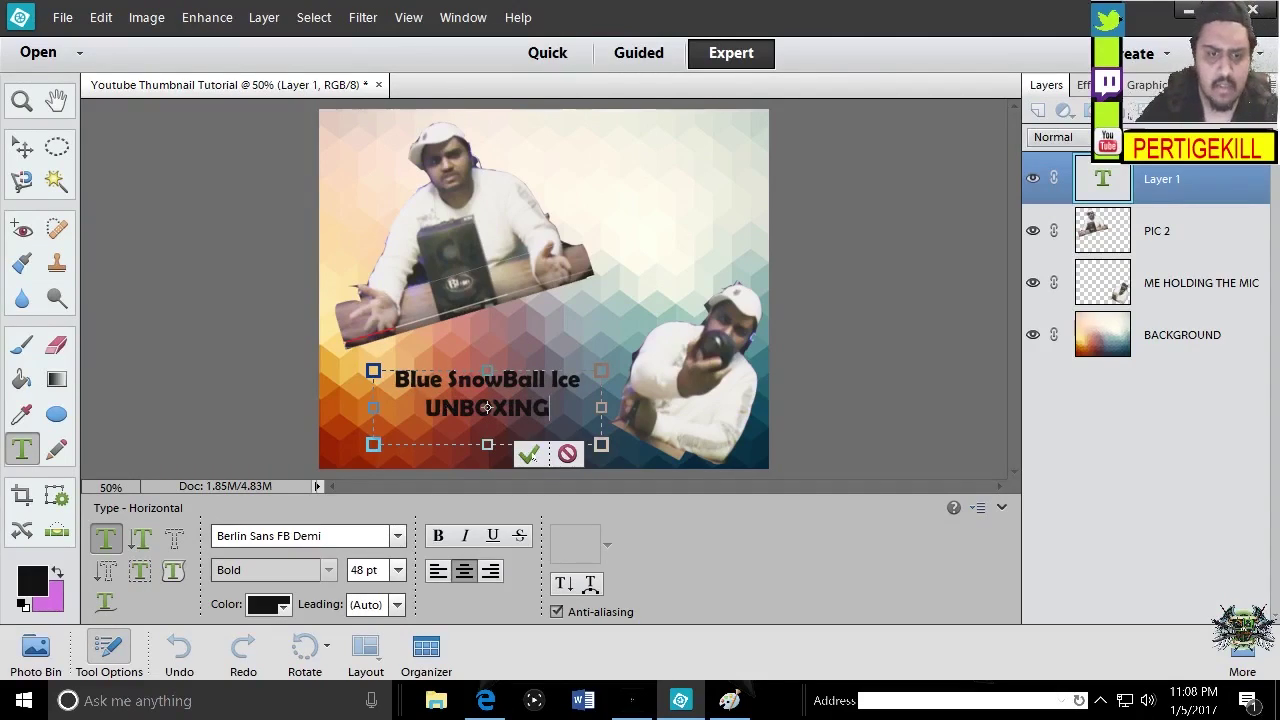
key(ctrl+Return)
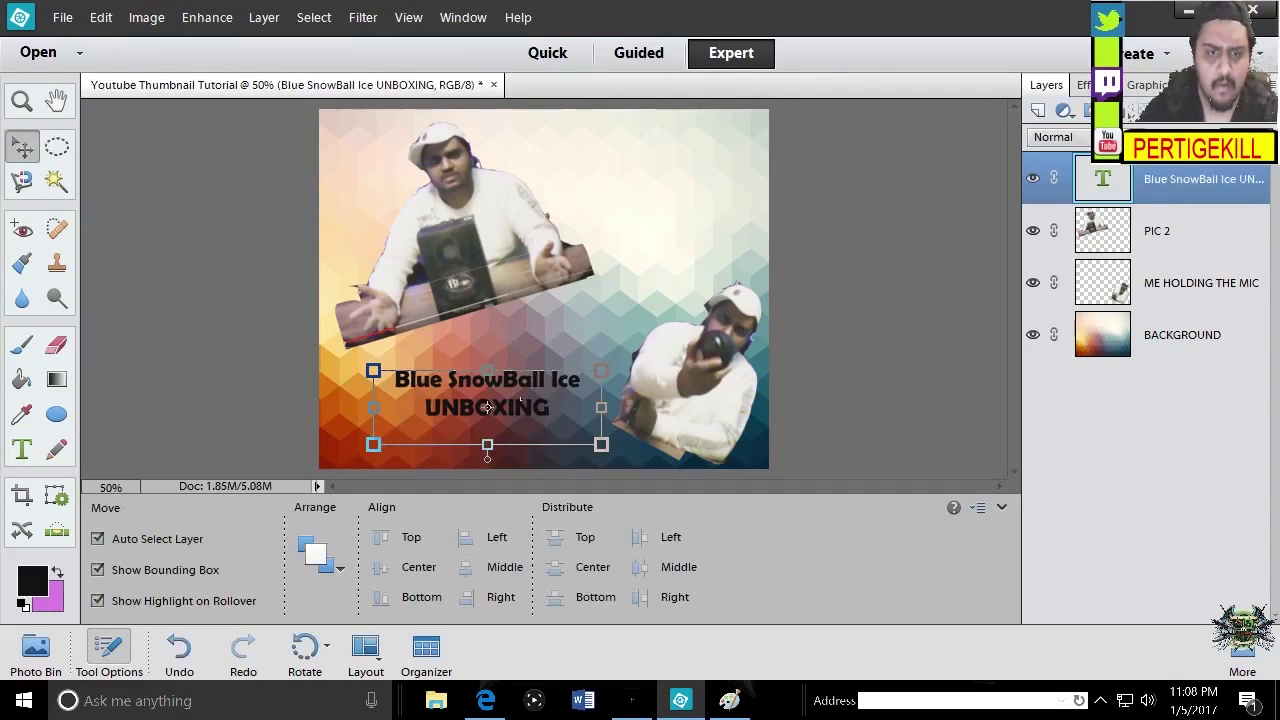
Move the title to the top-right of the thumbnail and add a new empty layer
drag(487, 407, 688, 177)
click(843, 201)
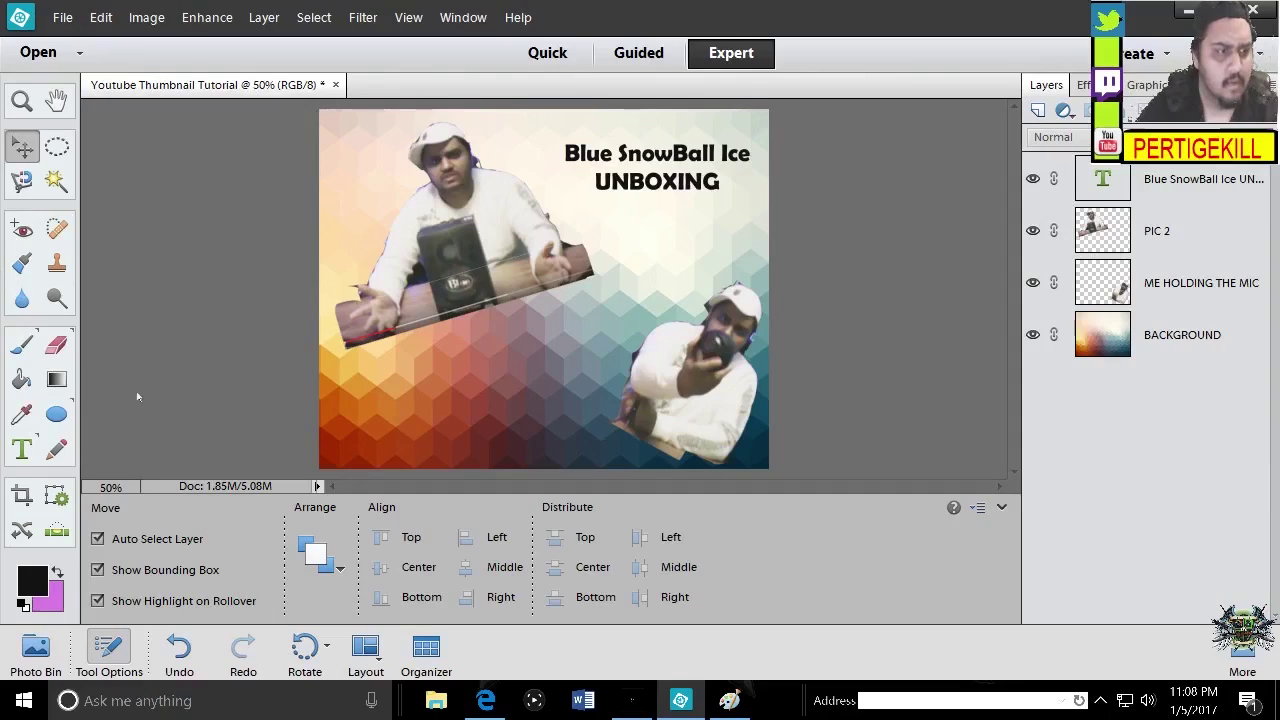
click(1037, 110)
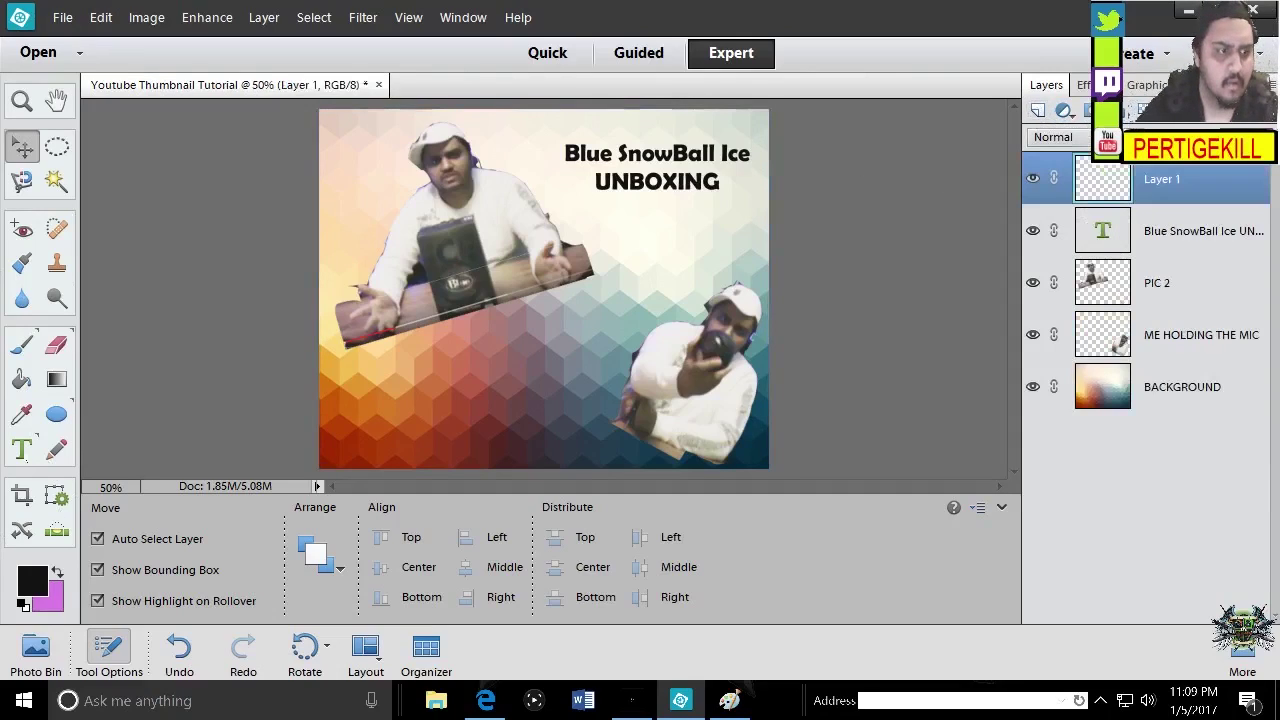
Add a 'SETUP' text label in the lower-left area of the thumbnail
click(22, 449)
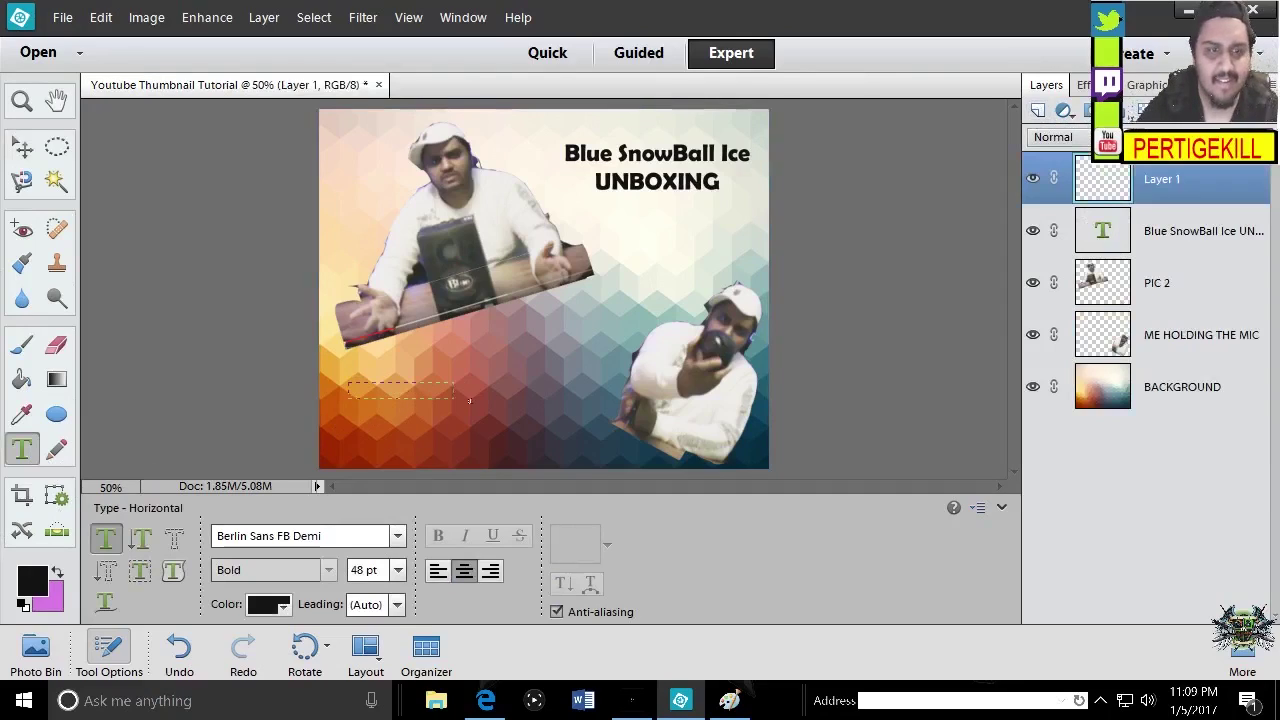
drag(469, 401, 586, 448)
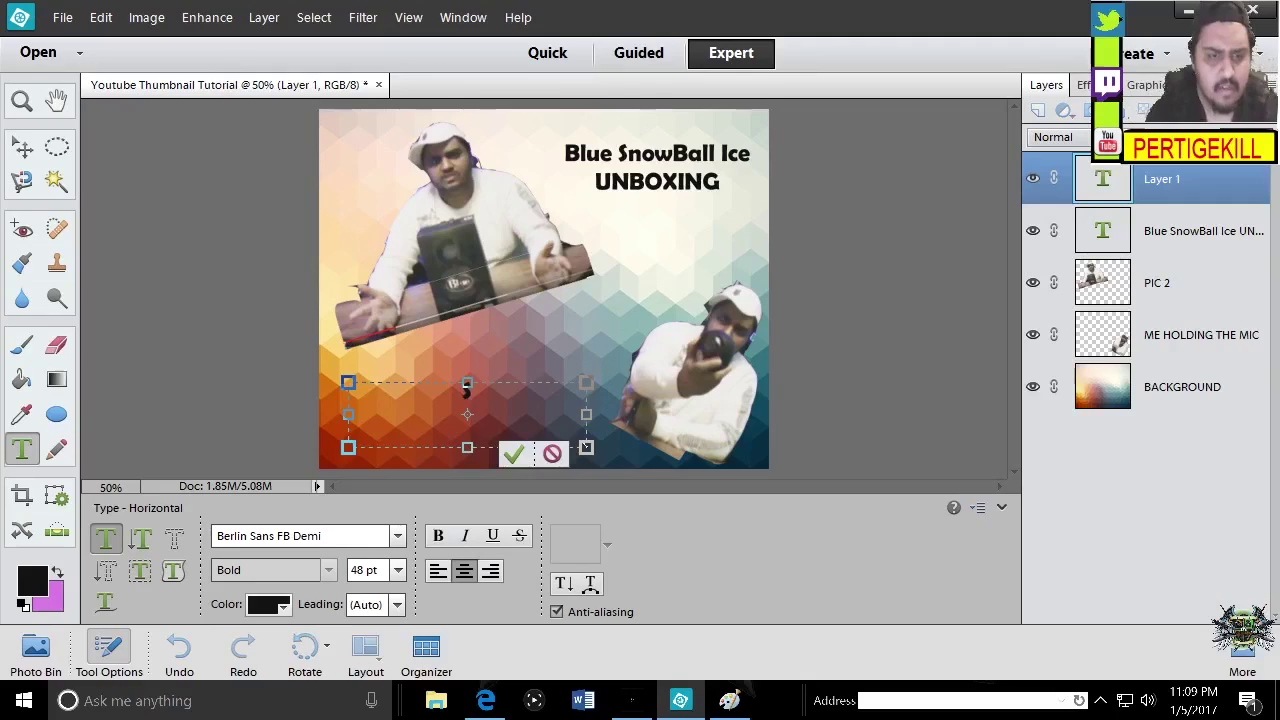
text(SETUP)
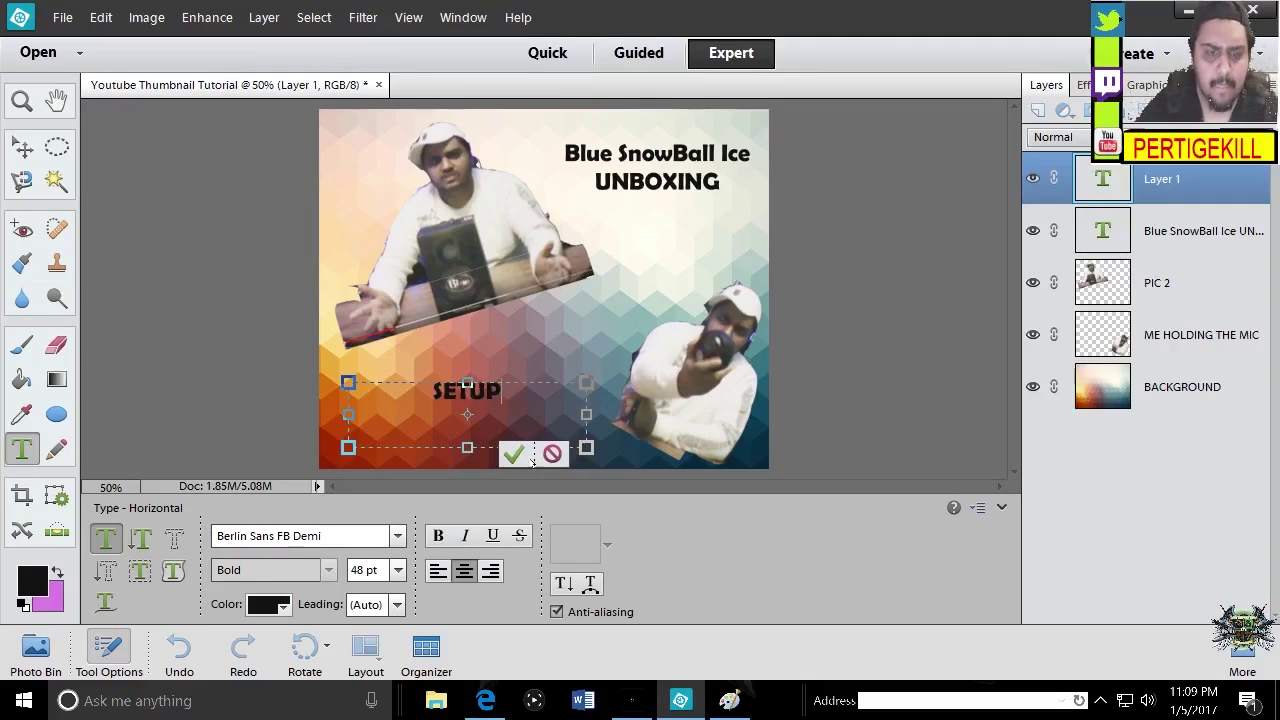
click(513, 455)
key(v)
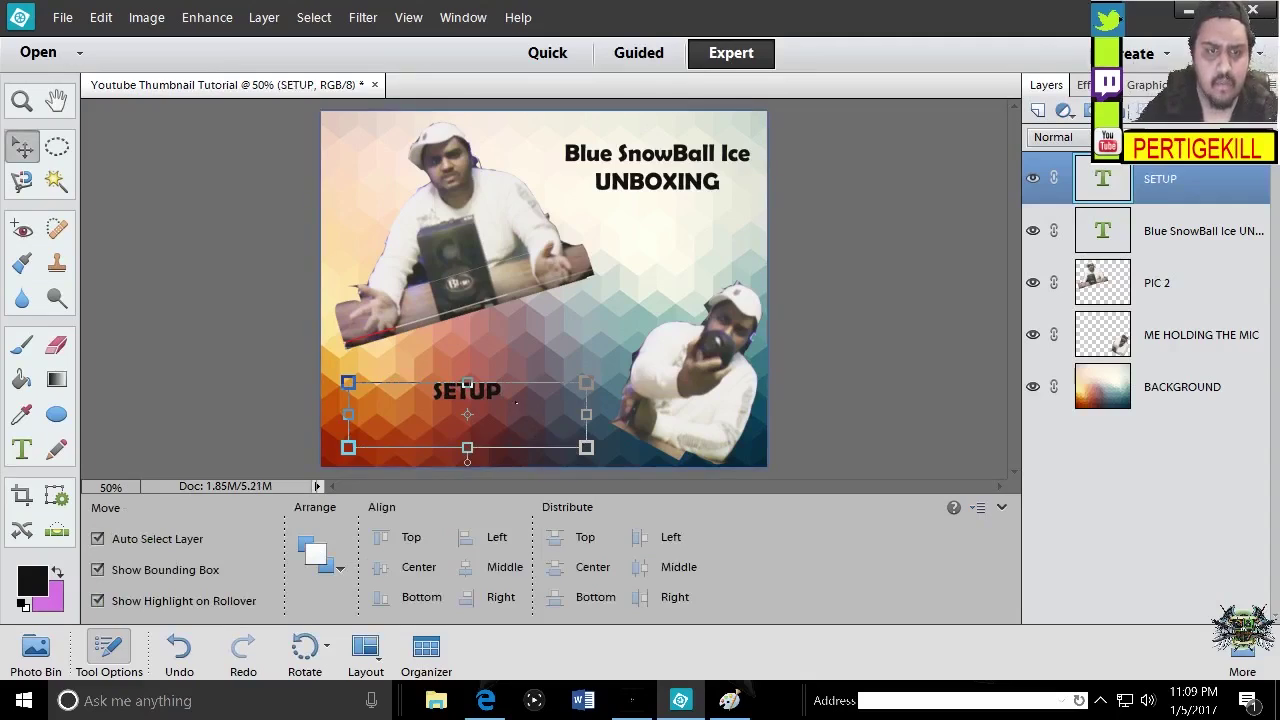
Select the SETUP text and change its size to 30 pt
double_click(455, 398)
click(565, 404)
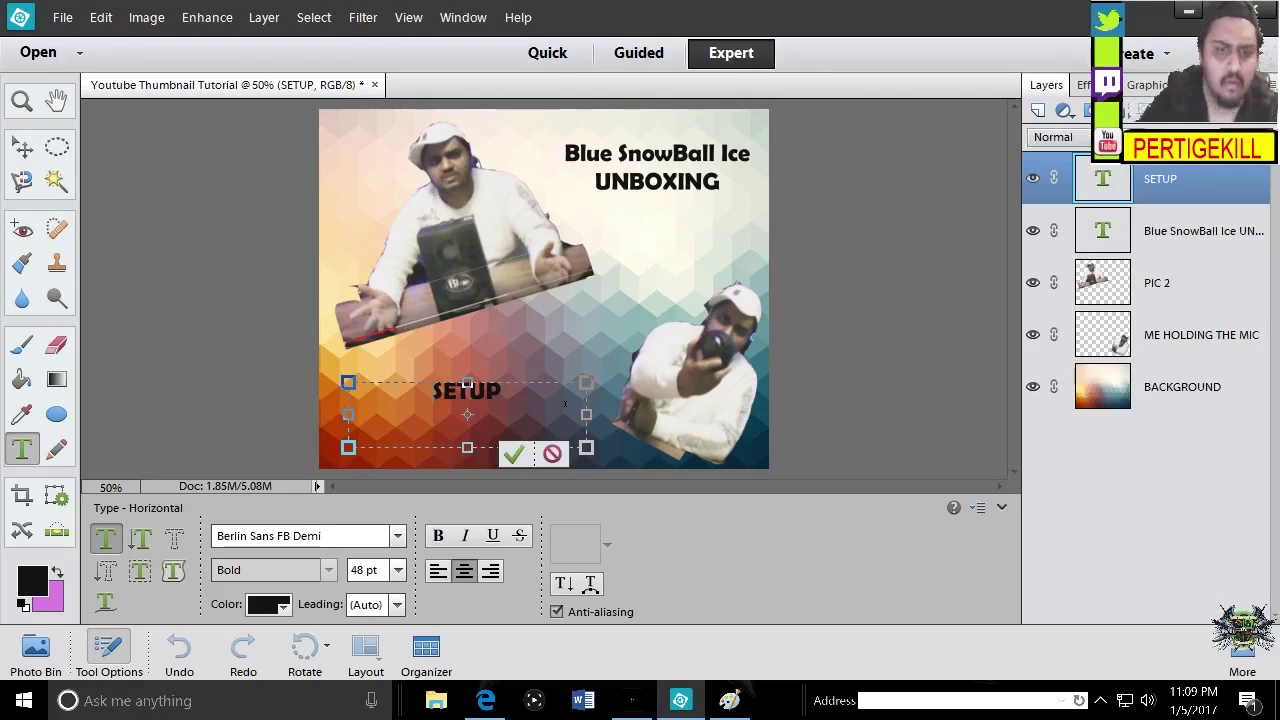
drag(565, 404, 400, 404)
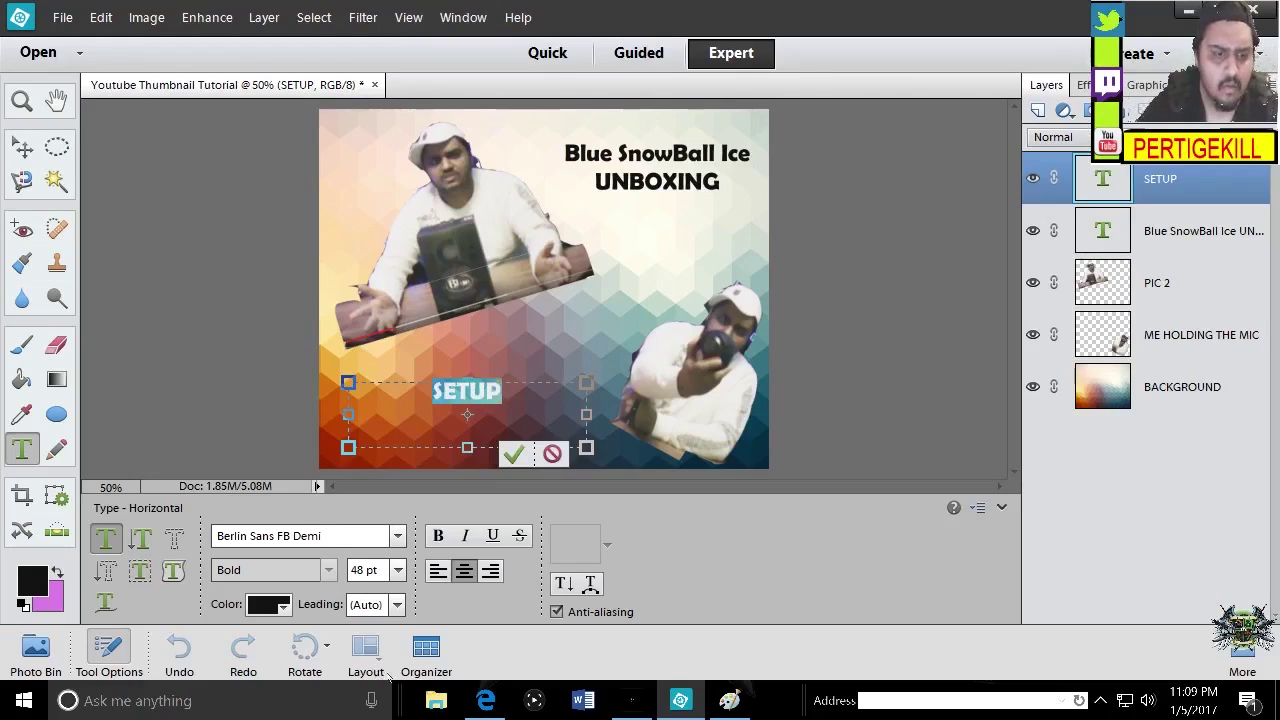
click(397, 570)
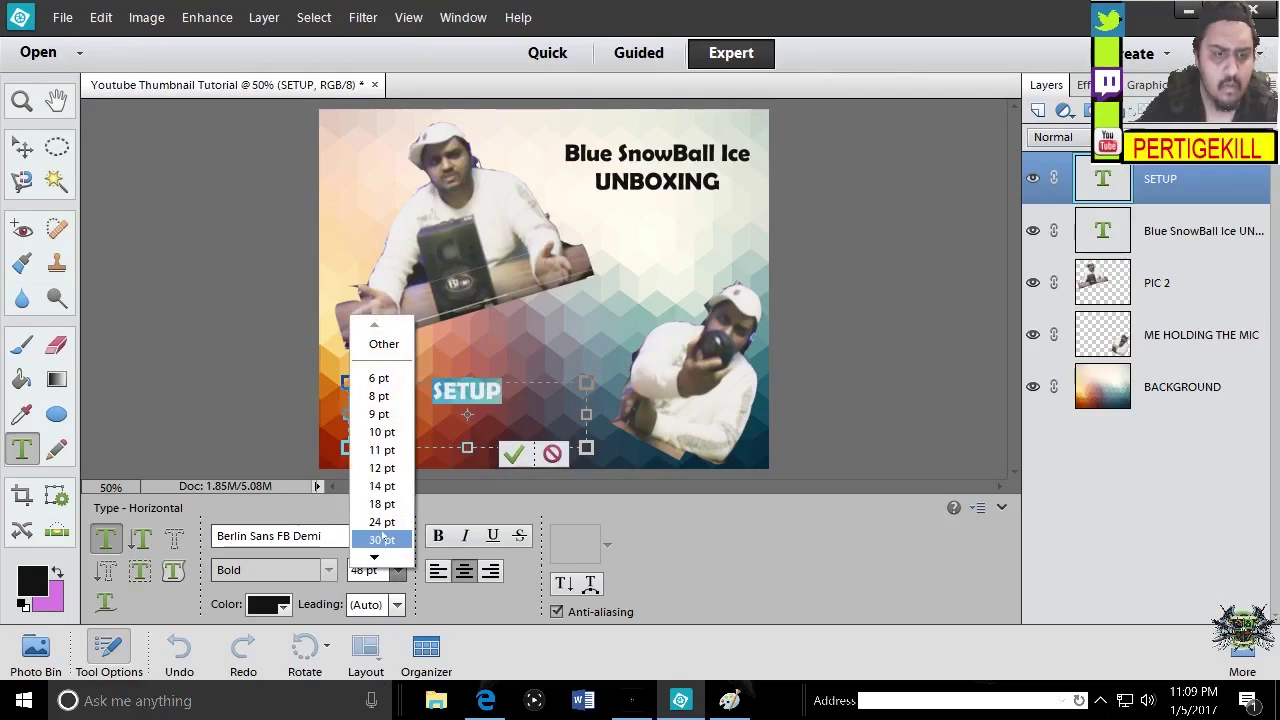
click(381, 540)
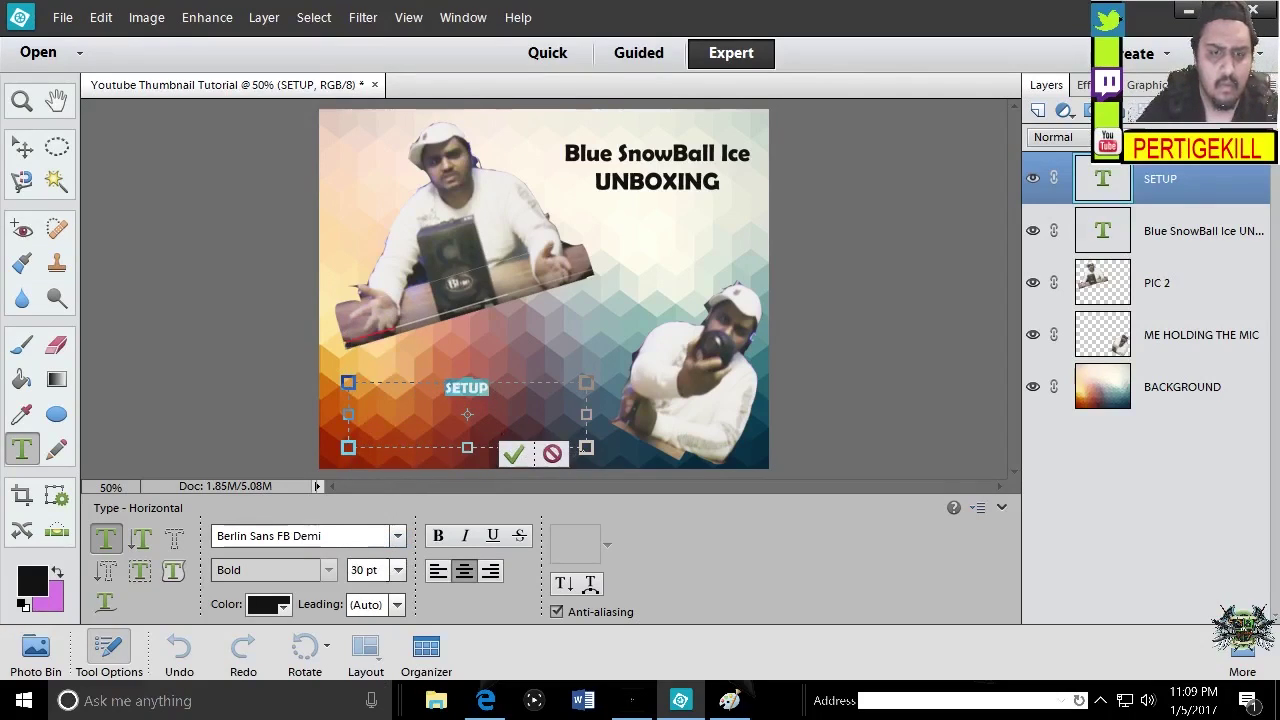
click(22, 146)
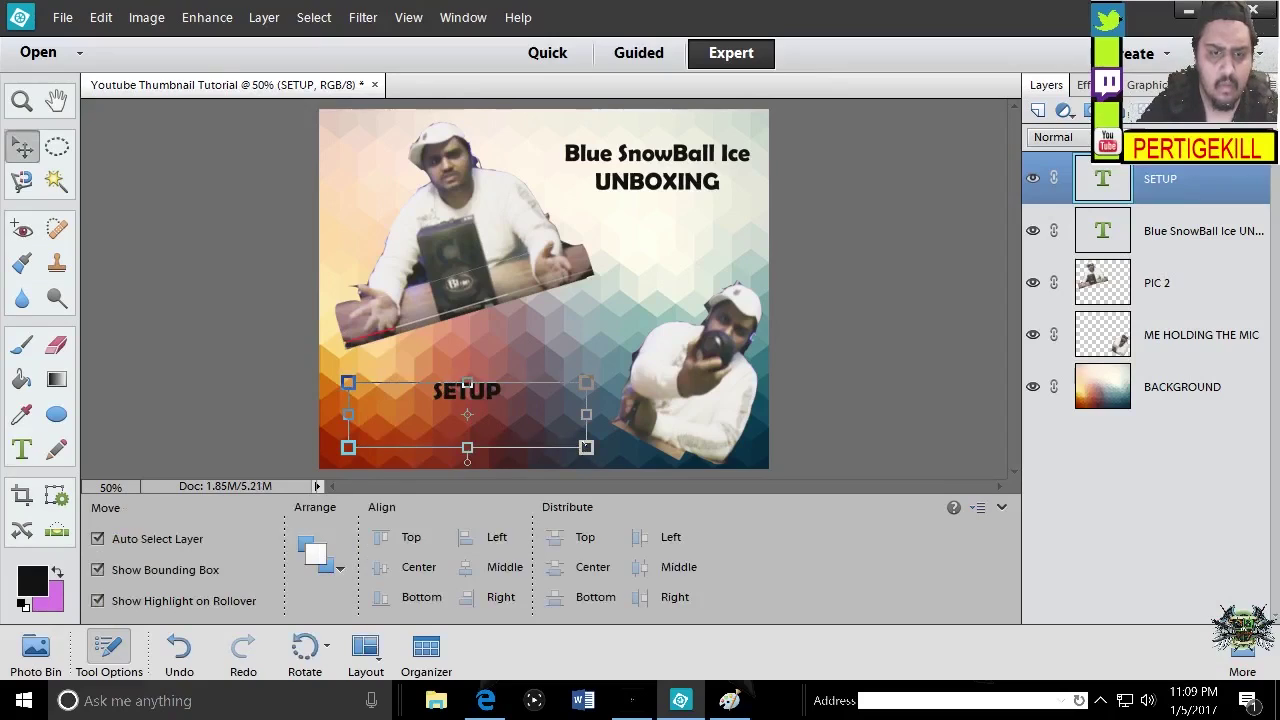
Cancel the pending resize of SETUP and reopen the text for editing
drag(586, 447, 413, 399)
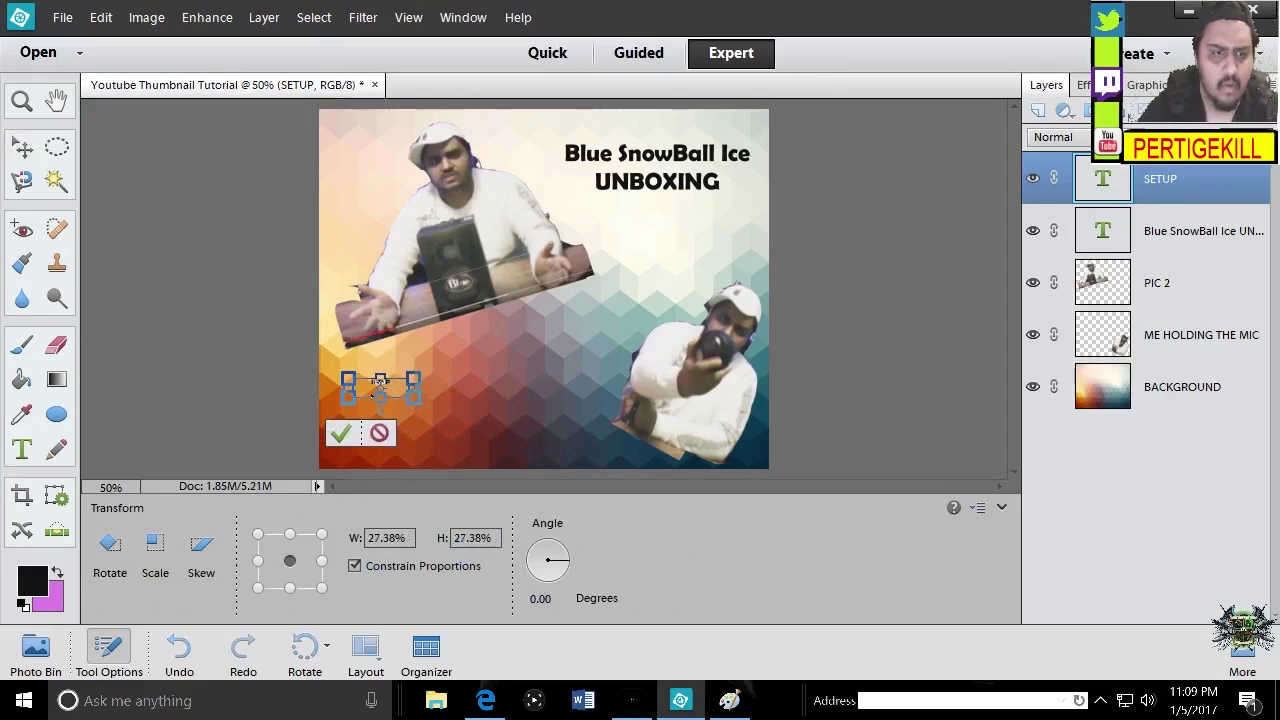
click(379, 432)
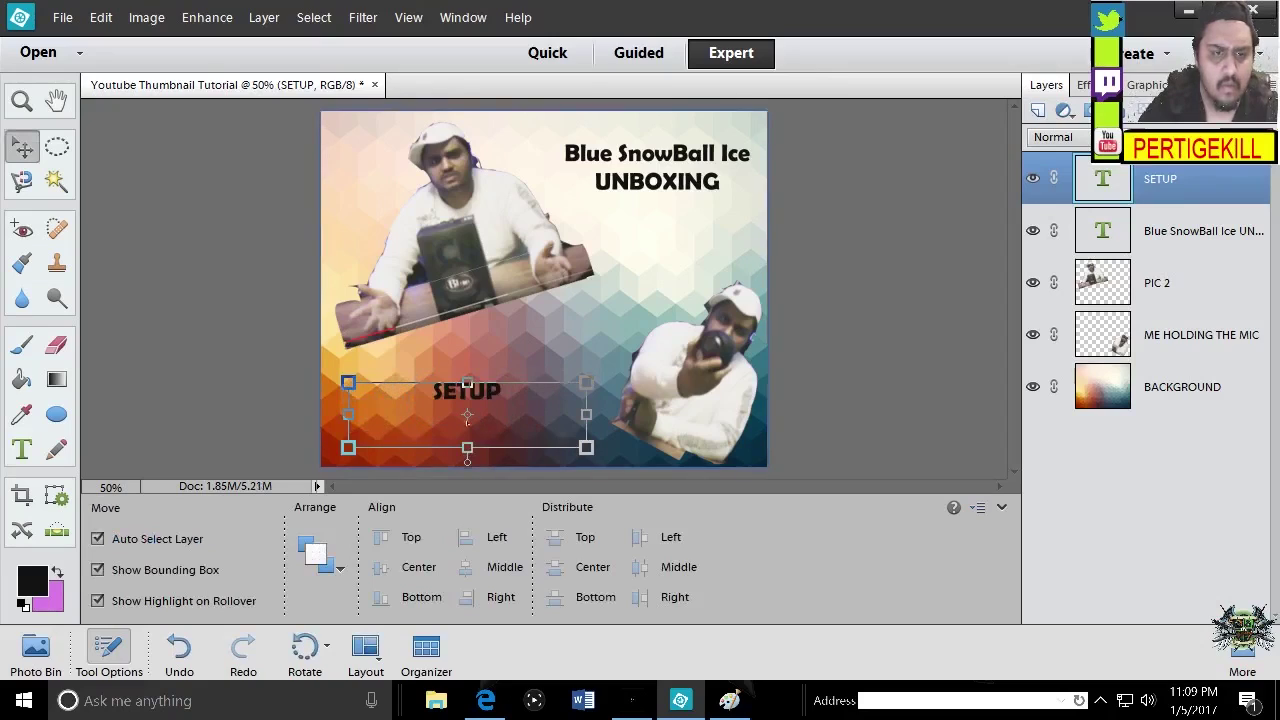
click(471, 400)
double_click(478, 398)
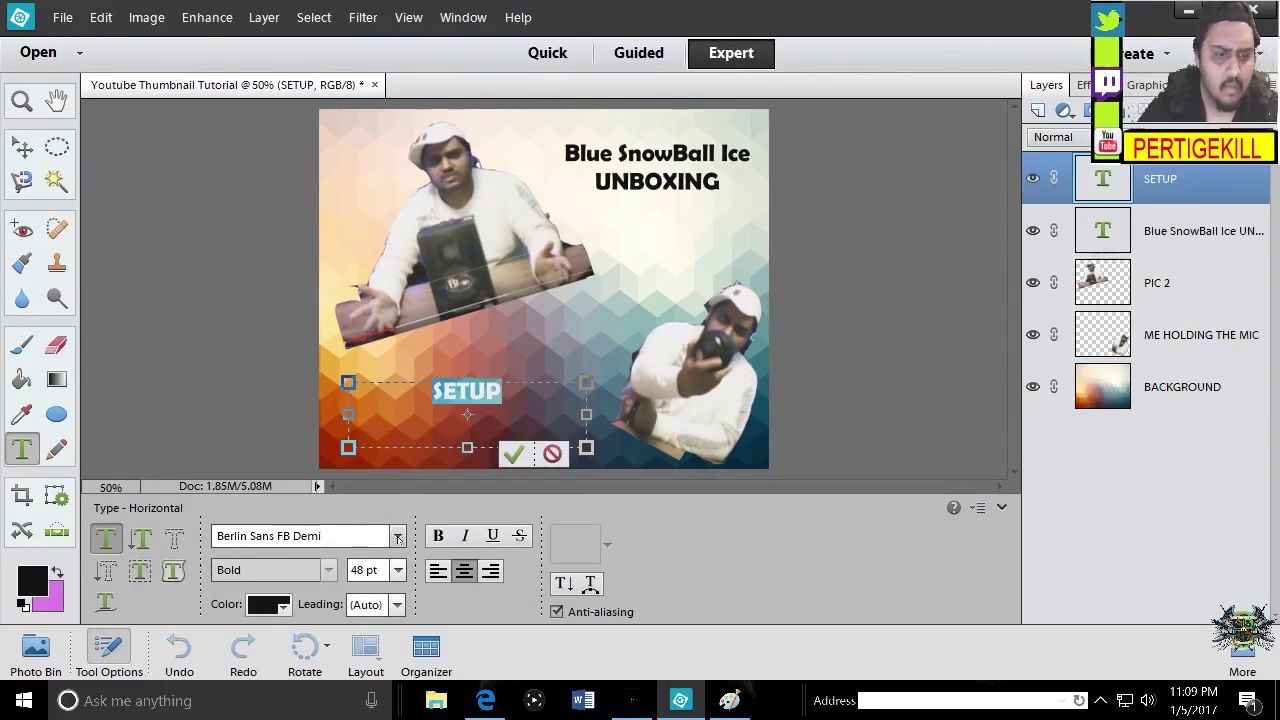
Change the SETUP font to Copperplate Gothic Bold
click(397, 536)
scroll(488, 175, up, 1)
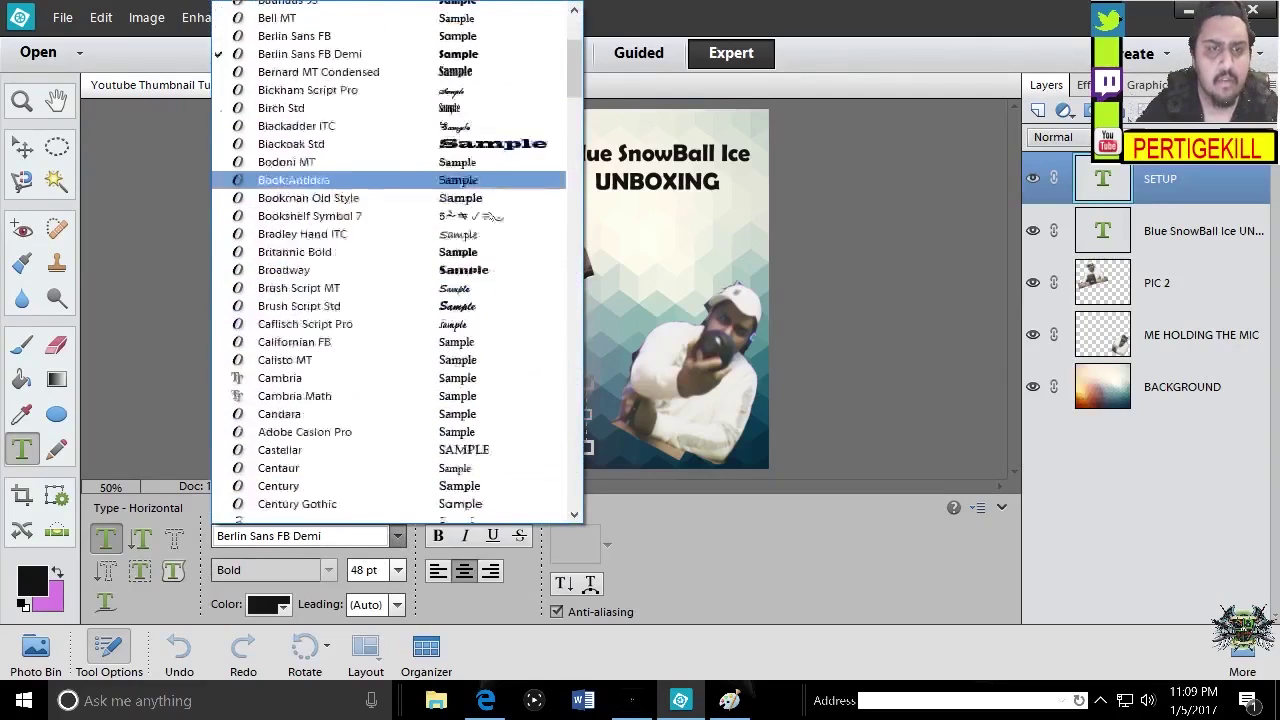
scroll(490, 330, down, 5)
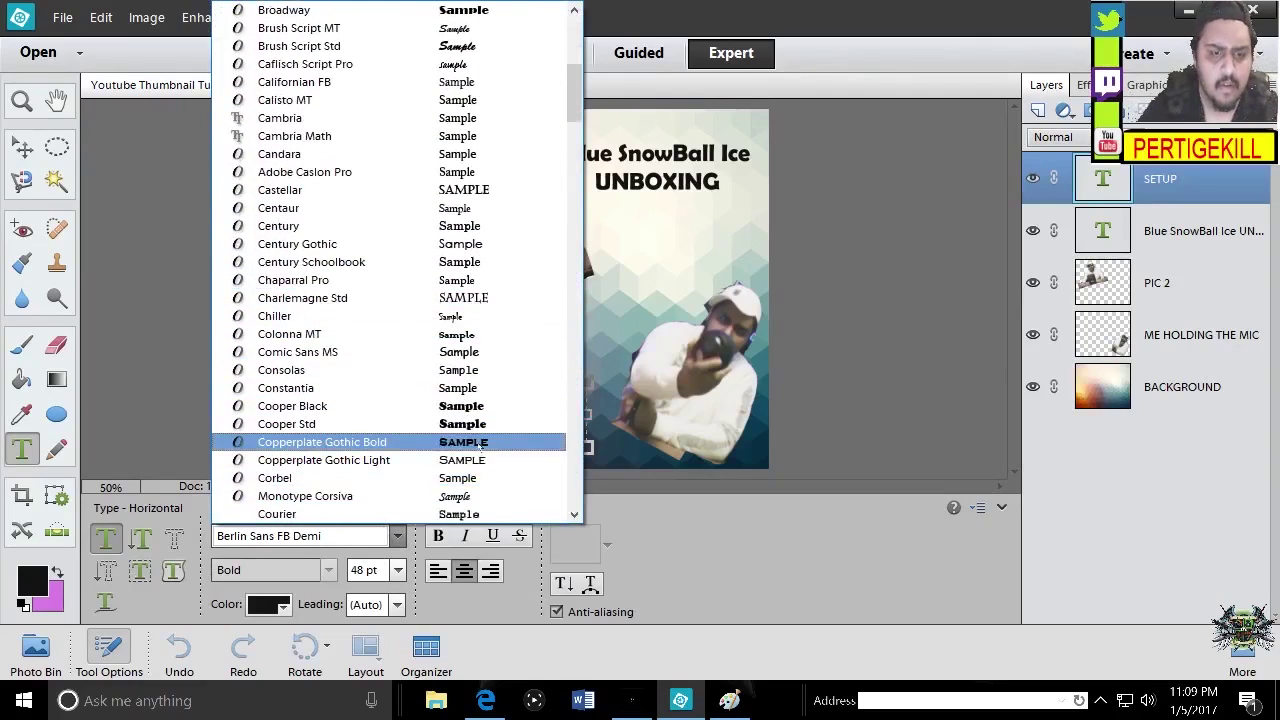
click(476, 446)
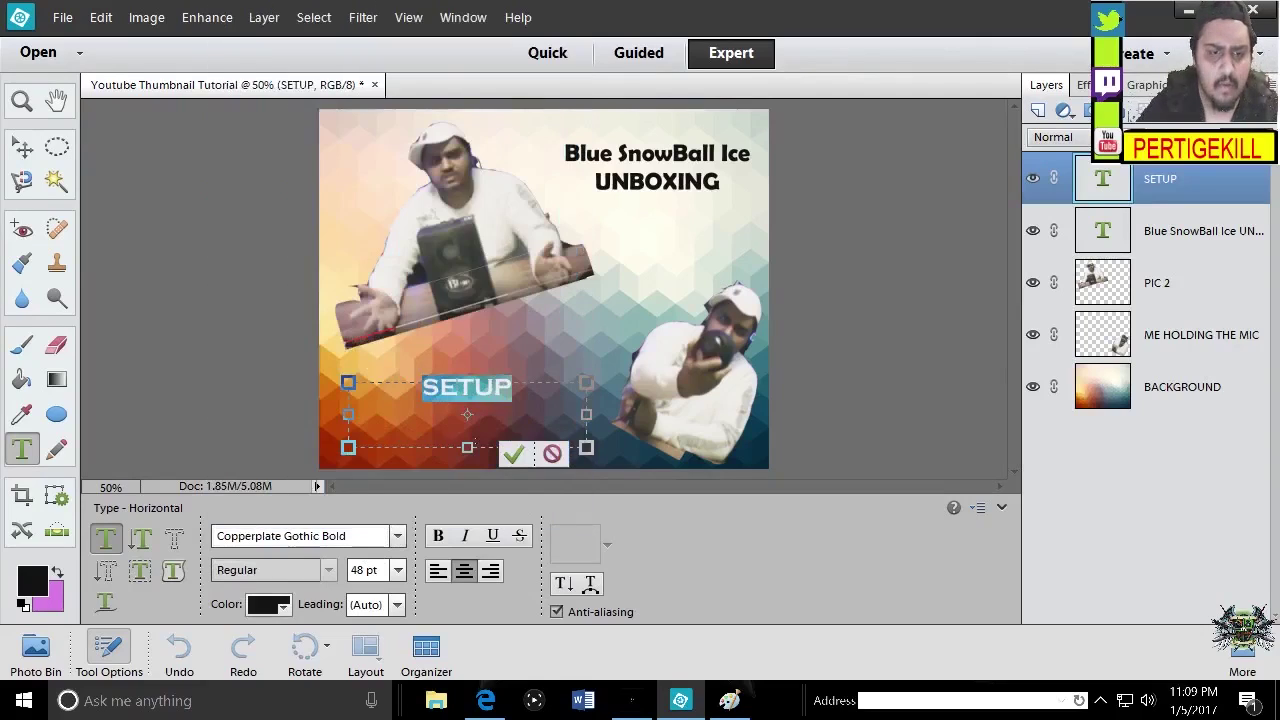
click(513, 454)
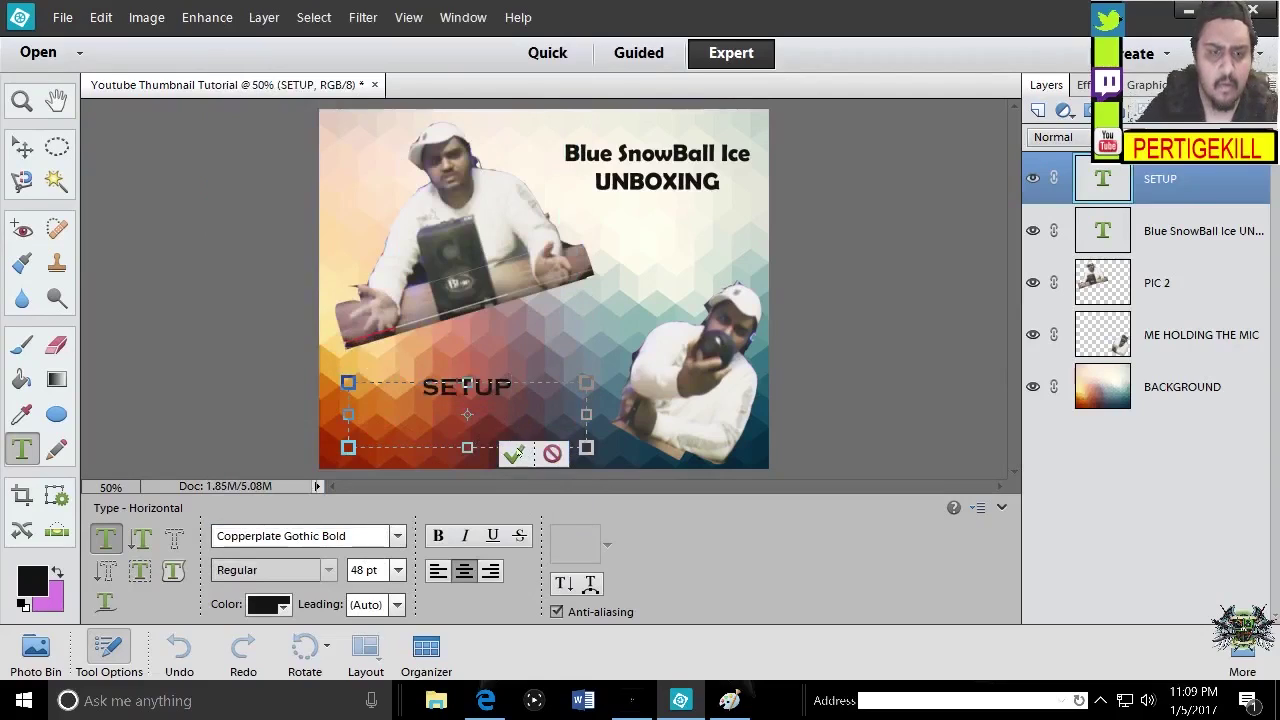
Tilt the SETUP label to about -17.49 degrees, undoing an accidental background move
click(577, 314)
click(500, 389)
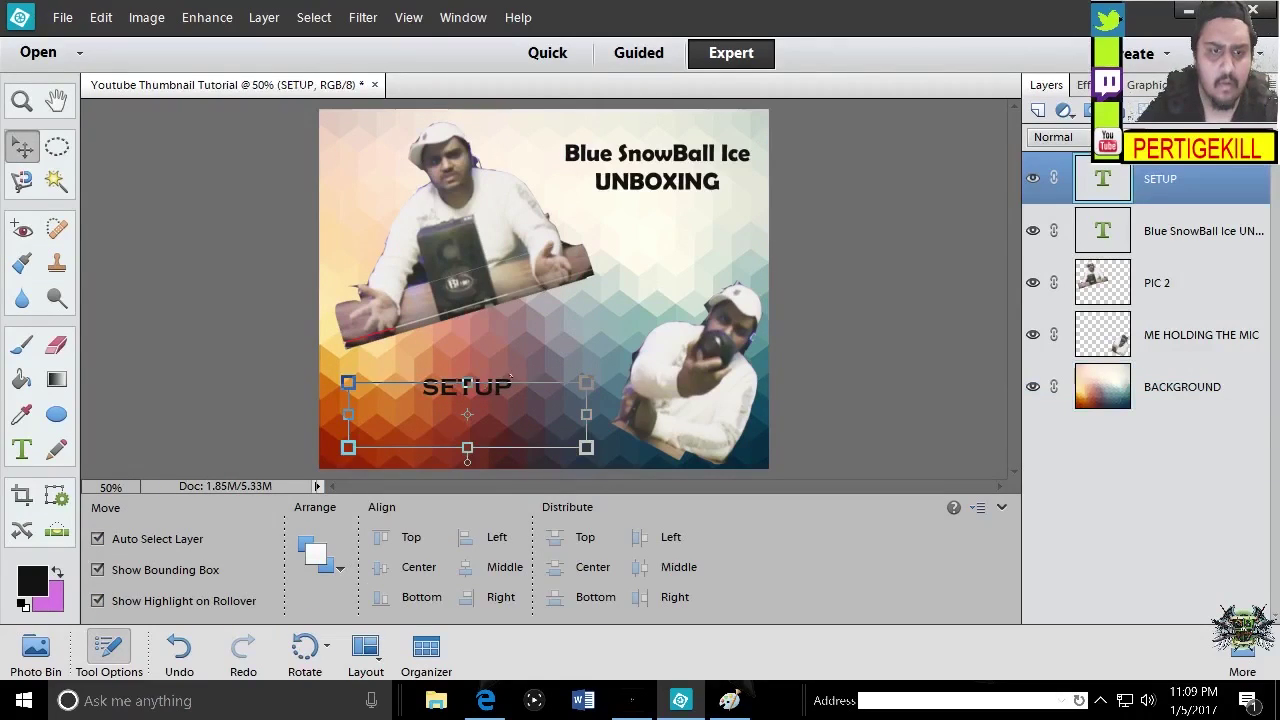
click(512, 393)
drag(512, 393, 523, 381)
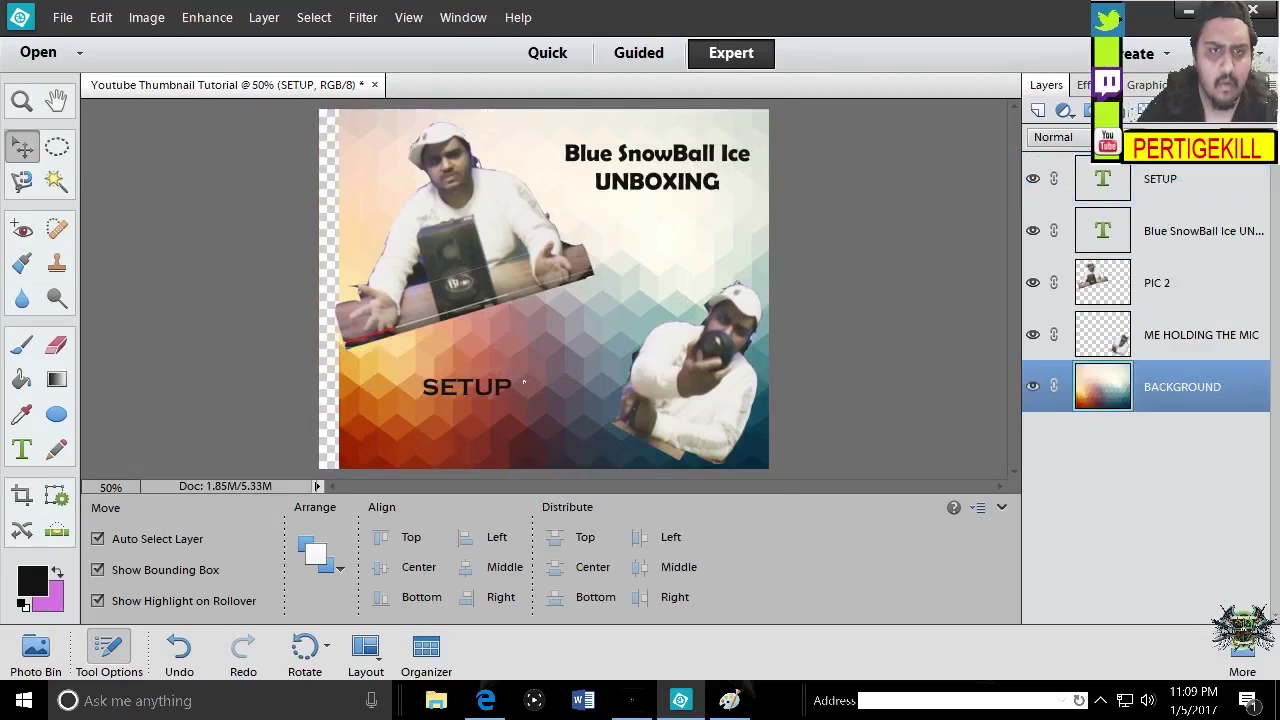
key(ctrl+z)
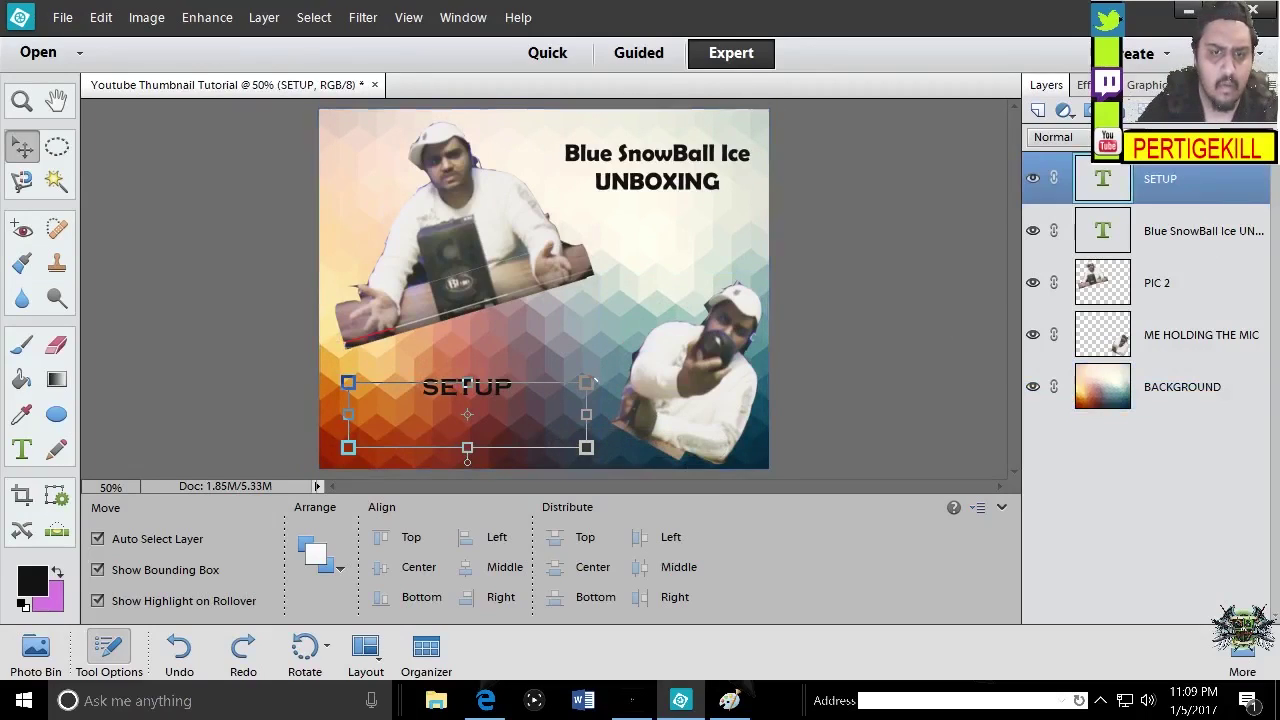
drag(590, 381, 537, 395)
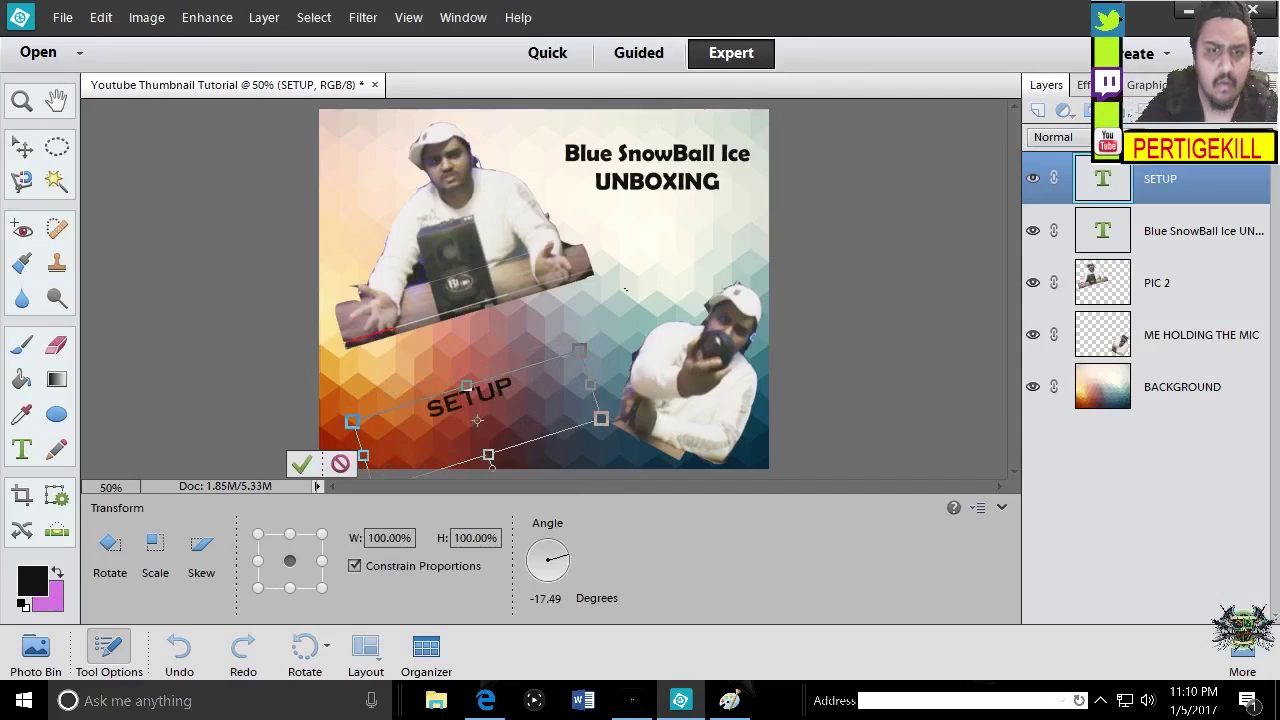
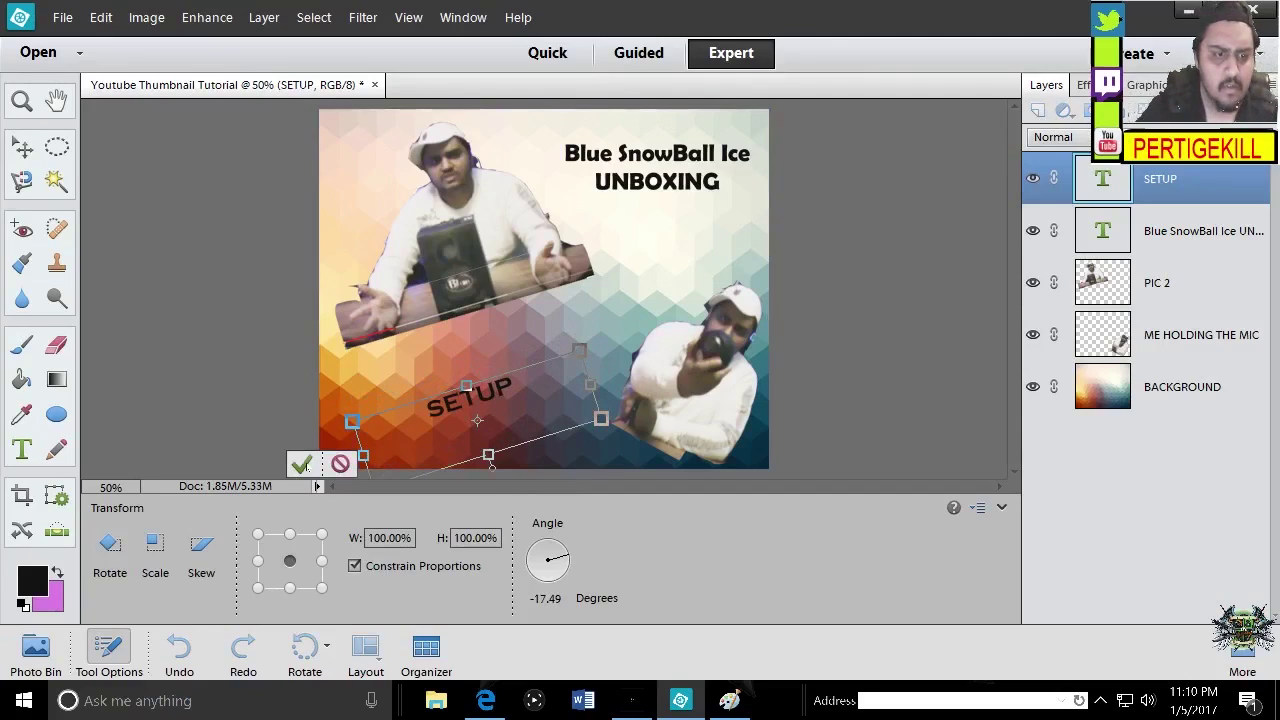
Commit the SETUP rotation and add a new layer named AND
click(301, 463)
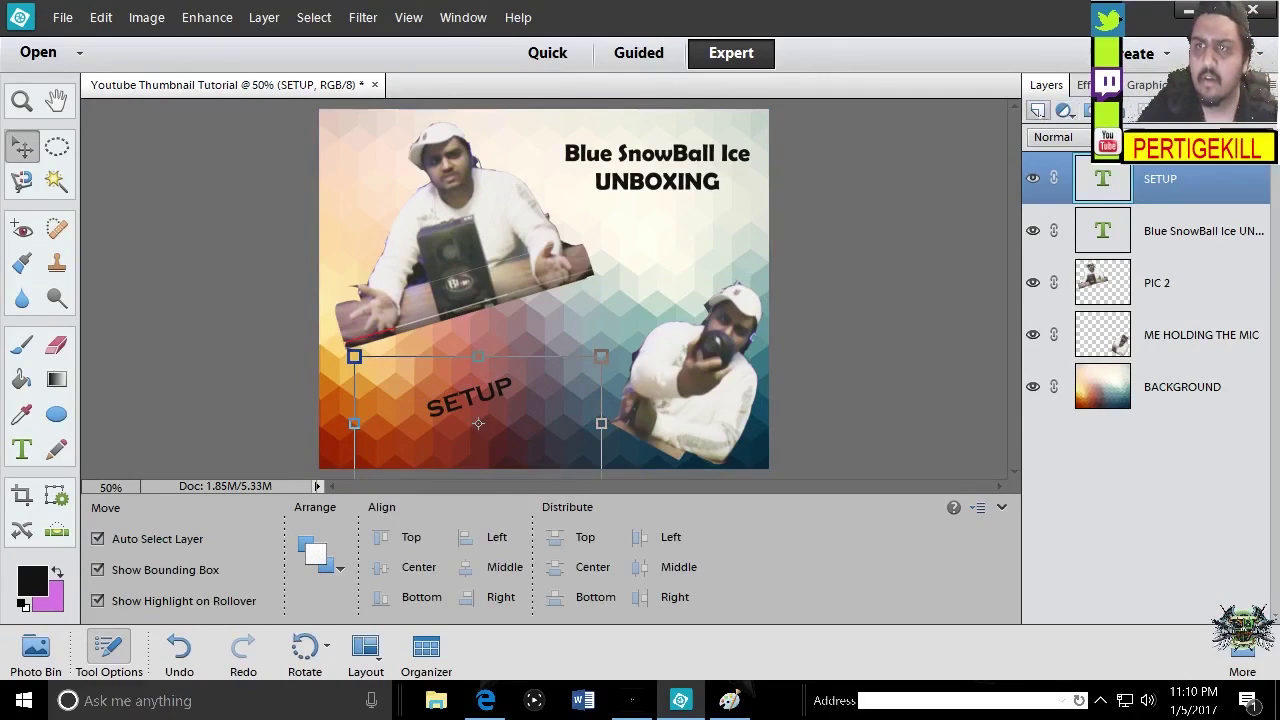
click(1038, 110)
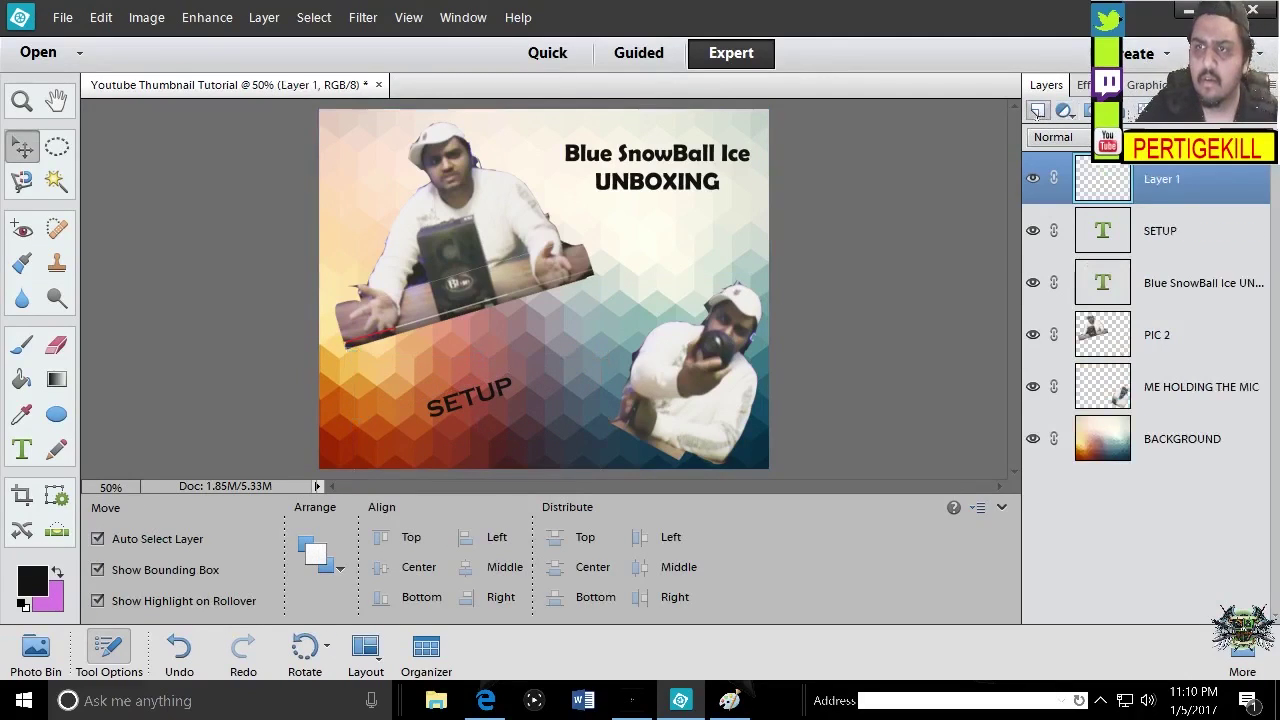
double_click(1160, 180)
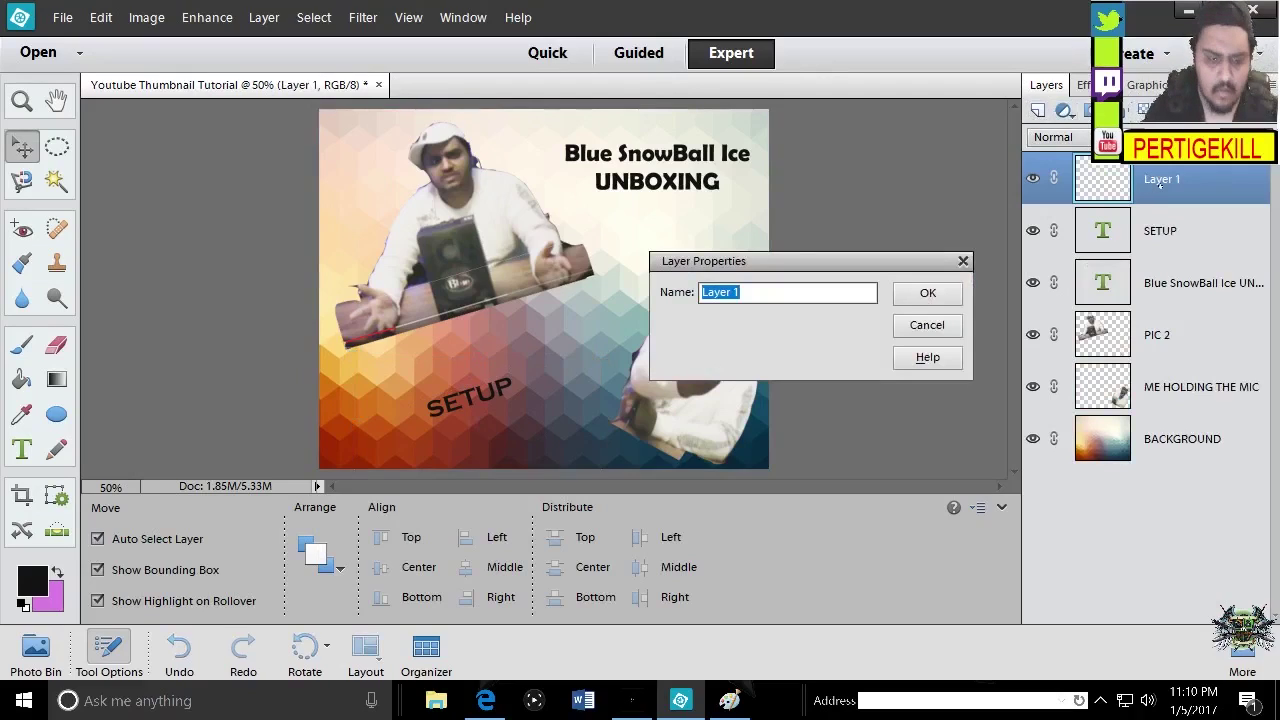
text(AND)
key(Return)
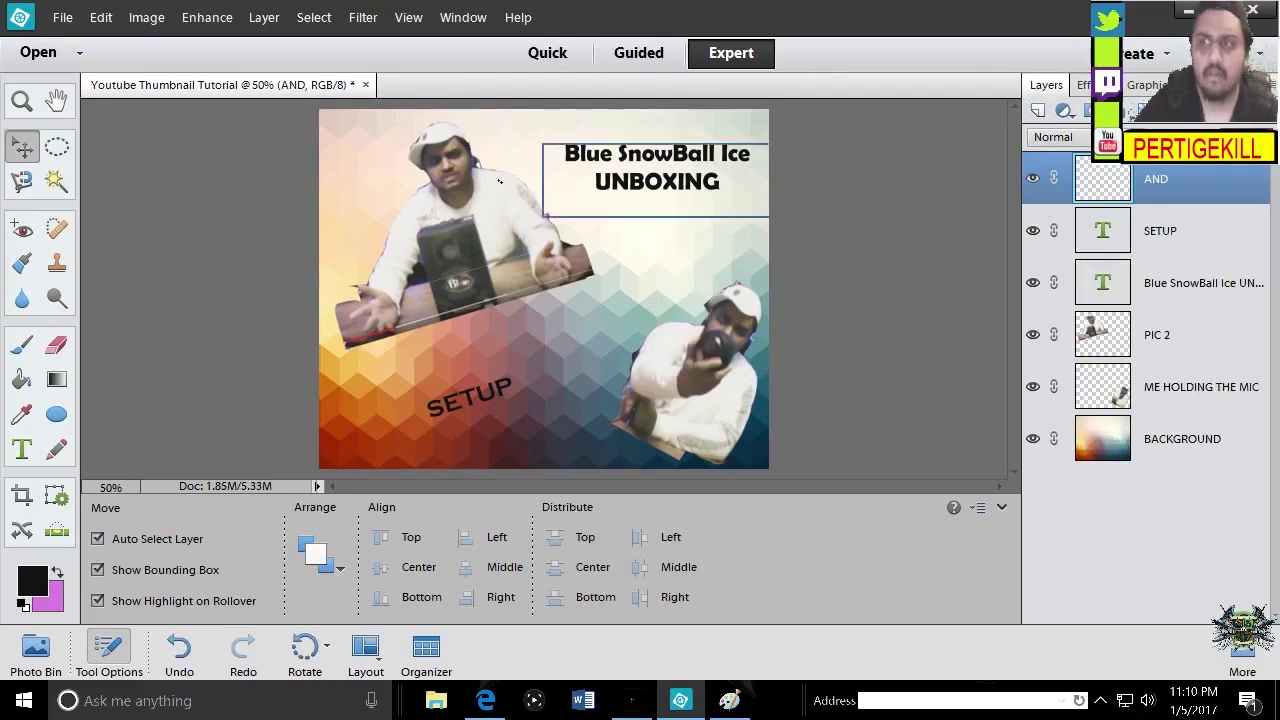
Draw a horizontal text box between the two photos and set the font size to 80 pt
click(22, 448)
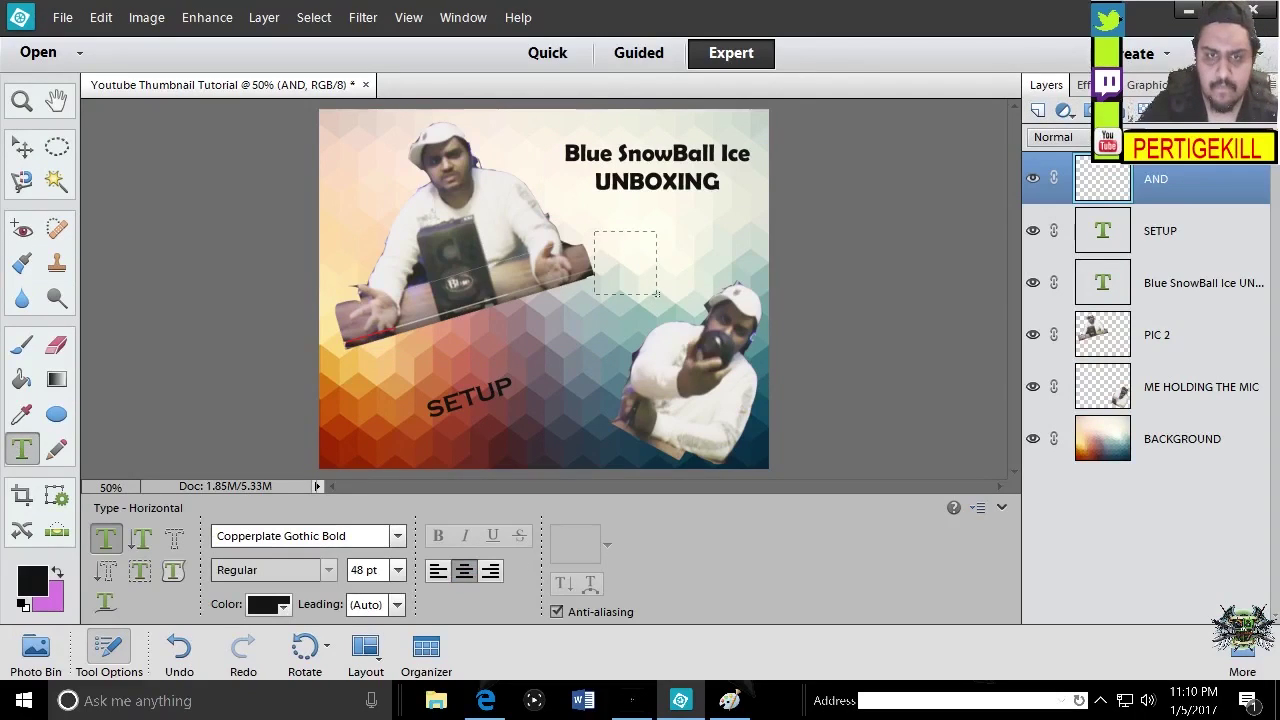
drag(595, 230, 727, 350)
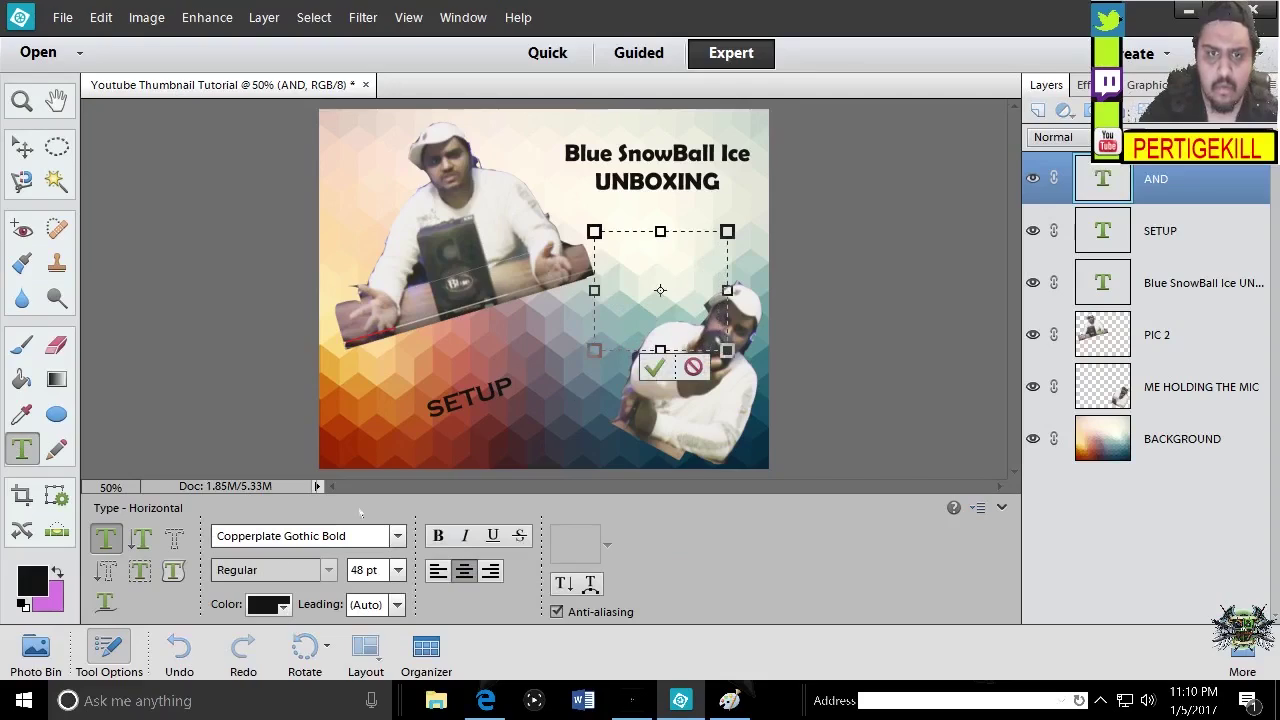
click(398, 570)
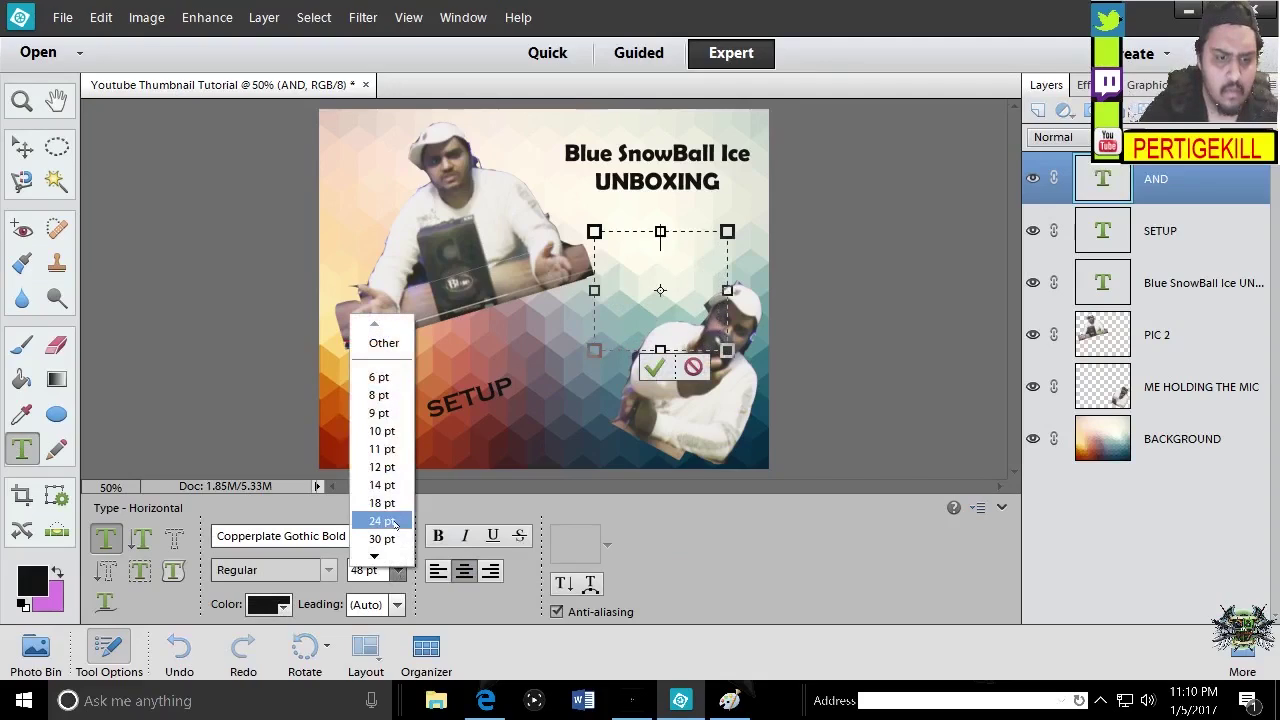
click(383, 343)
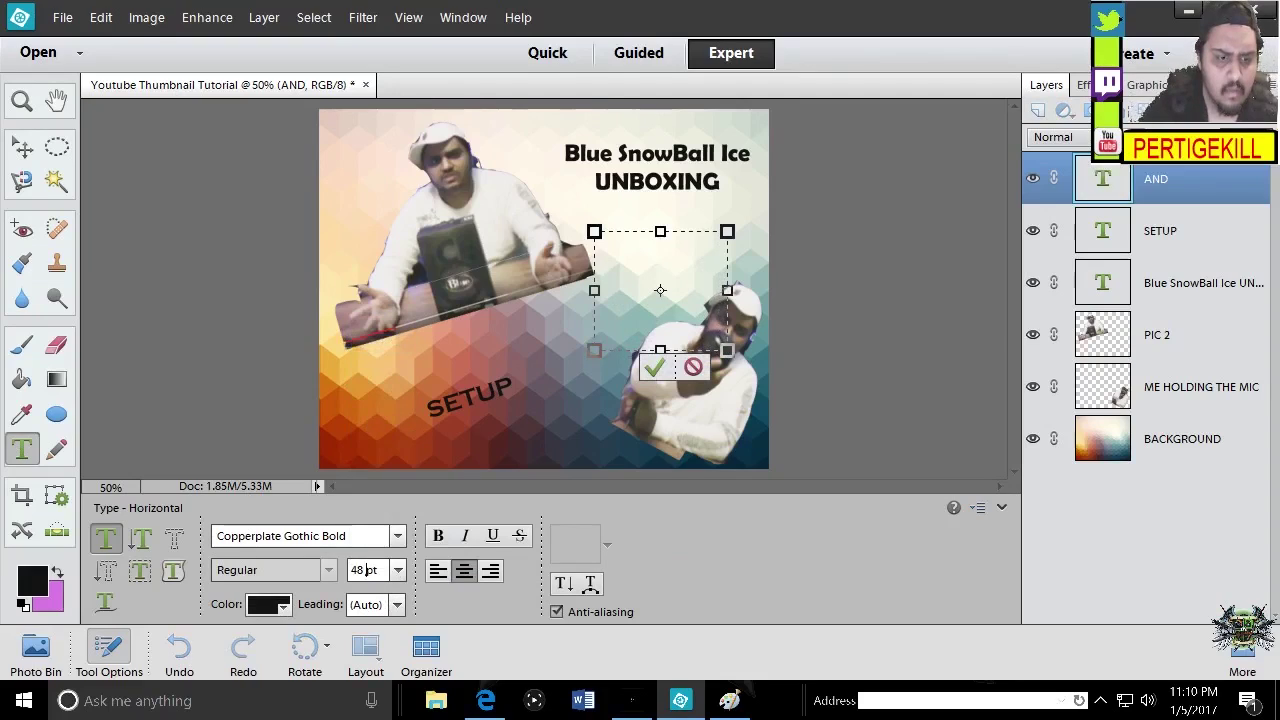
double_click(358, 570)
text(80)
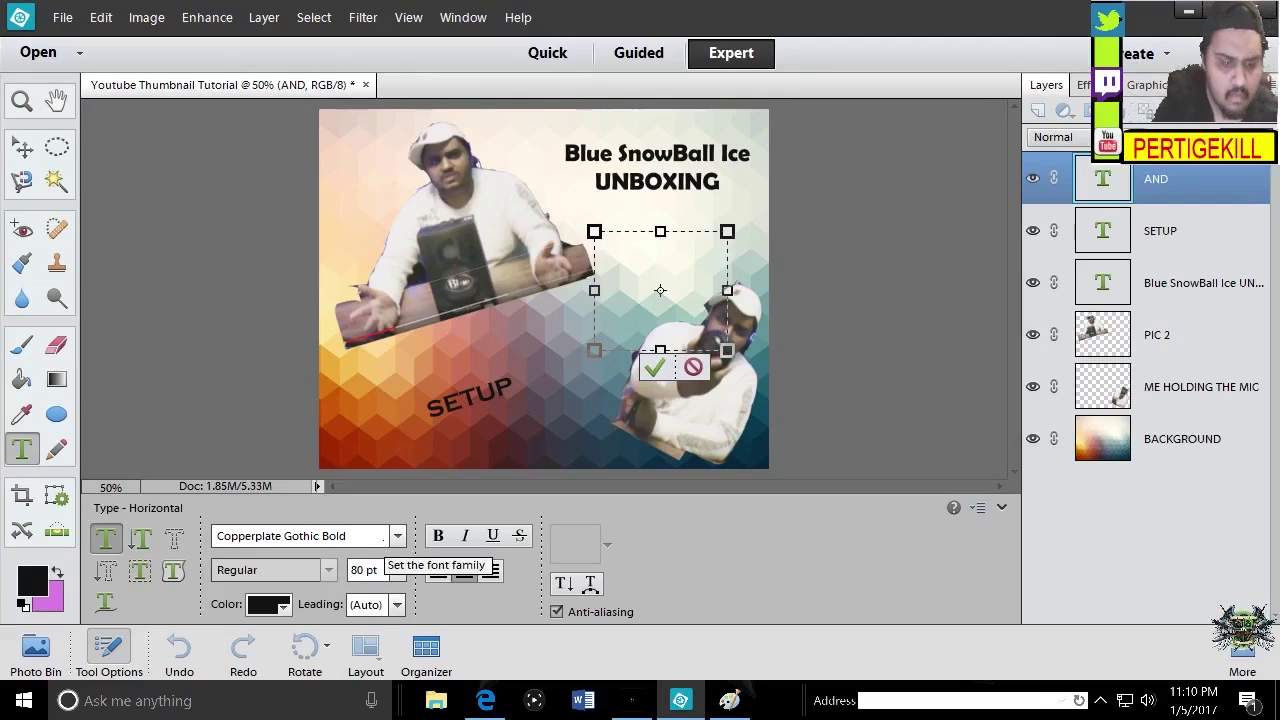
Type AND into the text box and commit it
text(&)
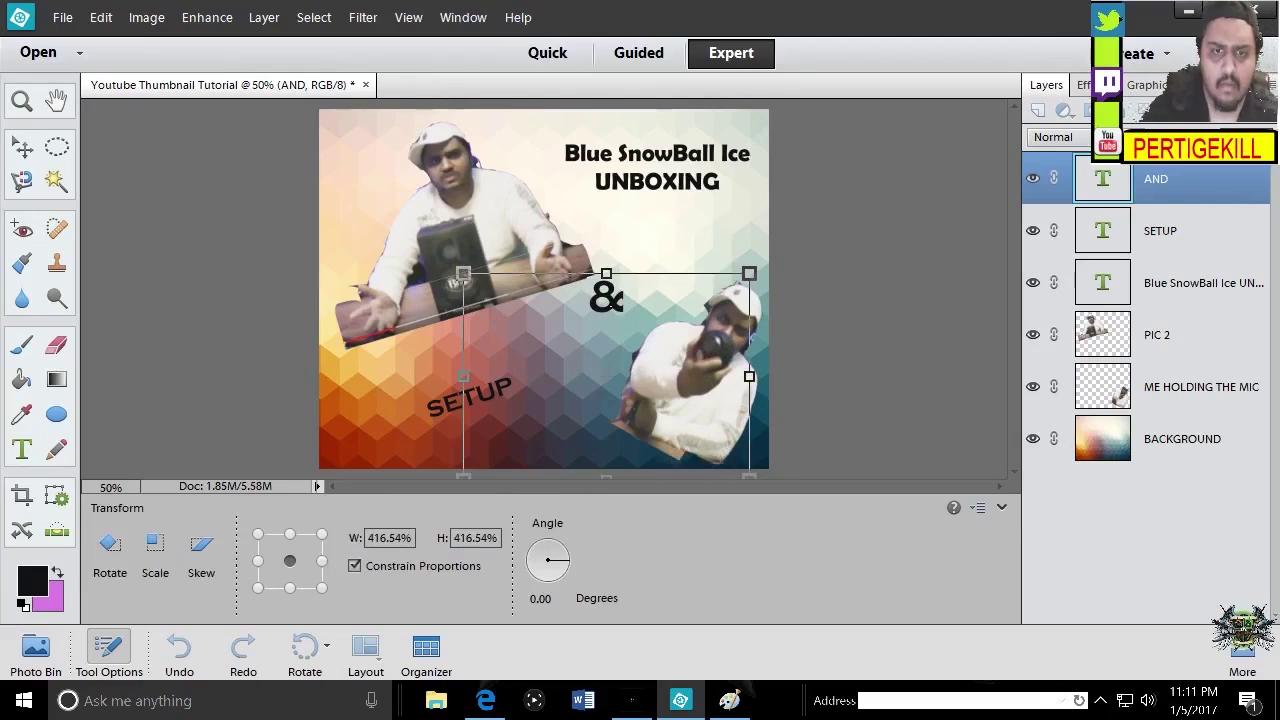
key(ctrl+a)
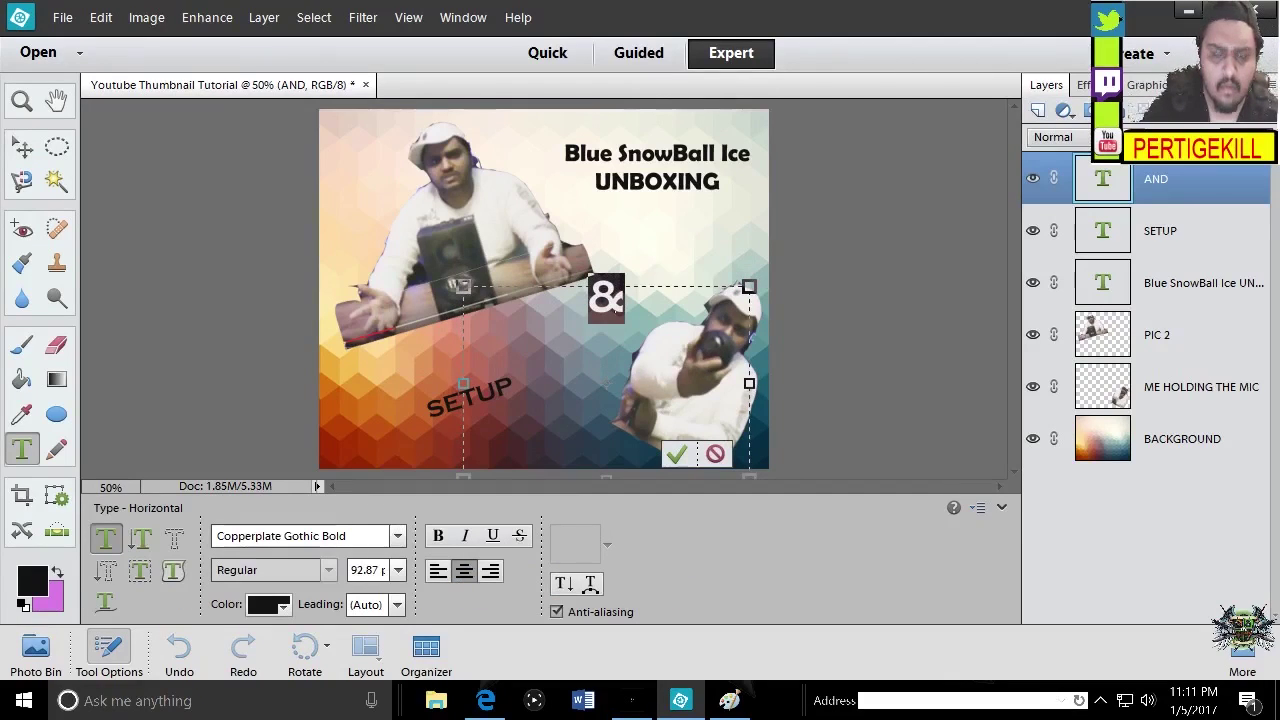
text(&)
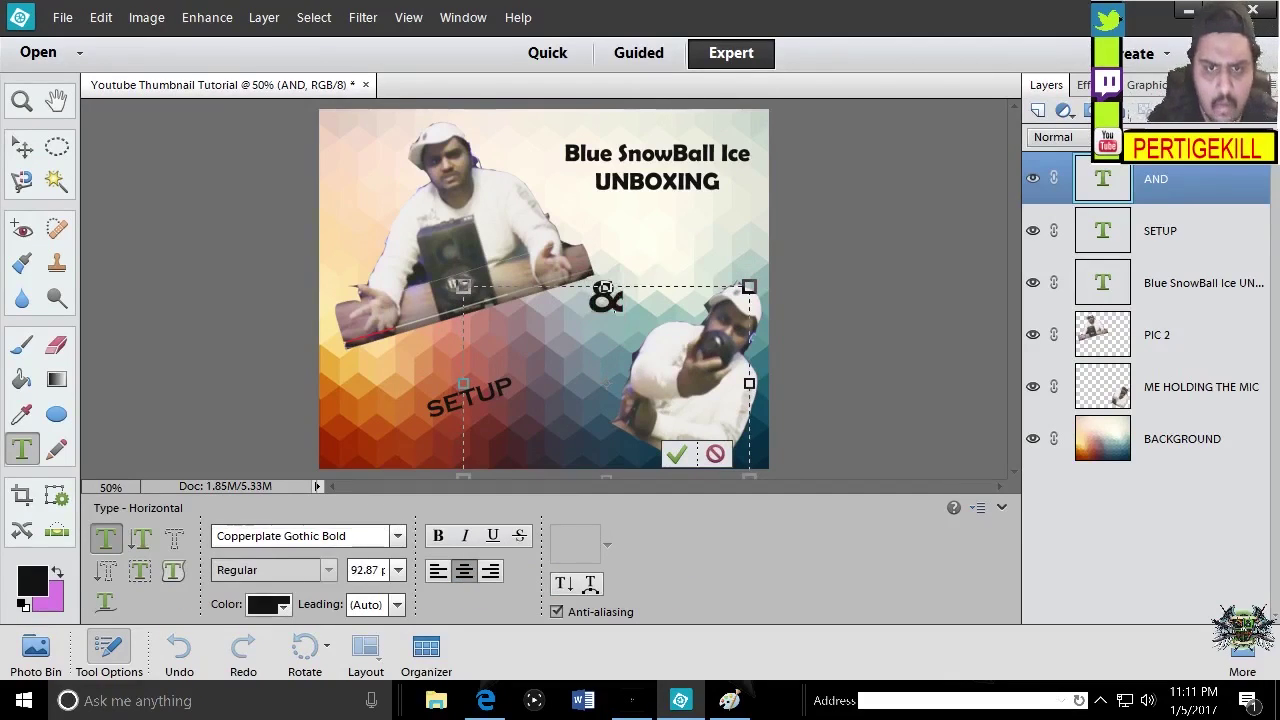
key(BackSpace)
text(AND)
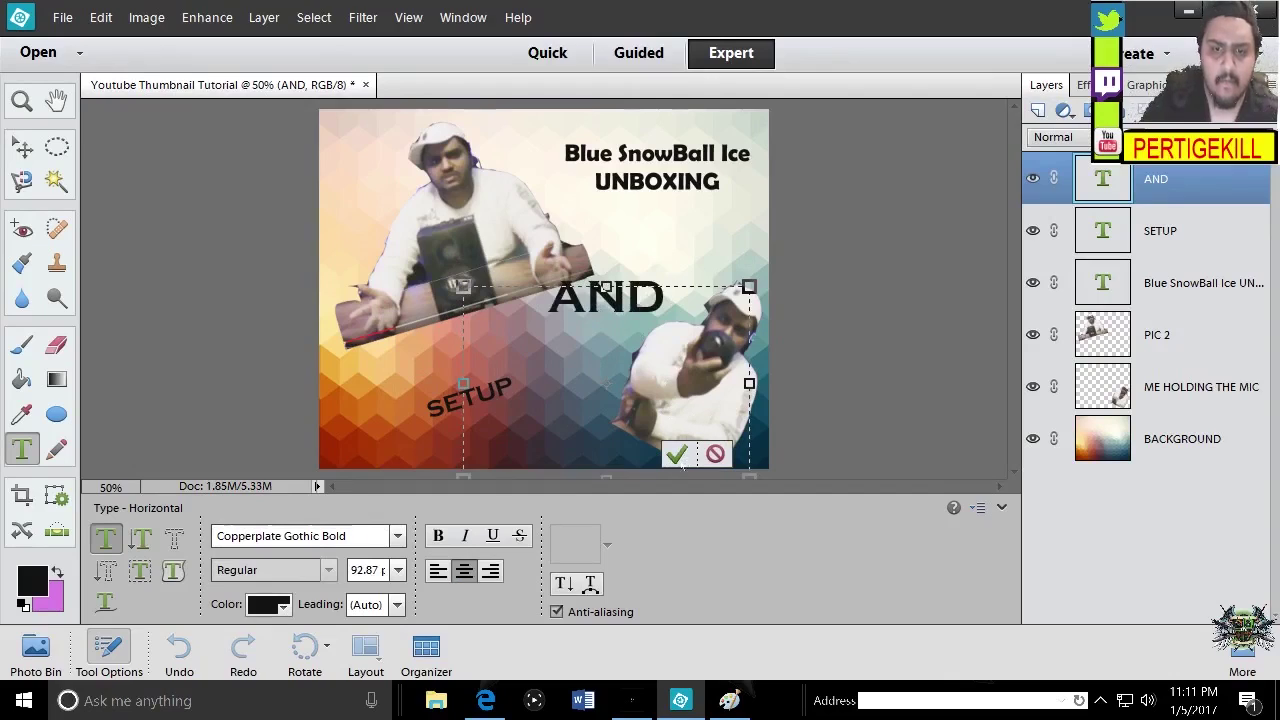
click(676, 454)
click(888, 249)
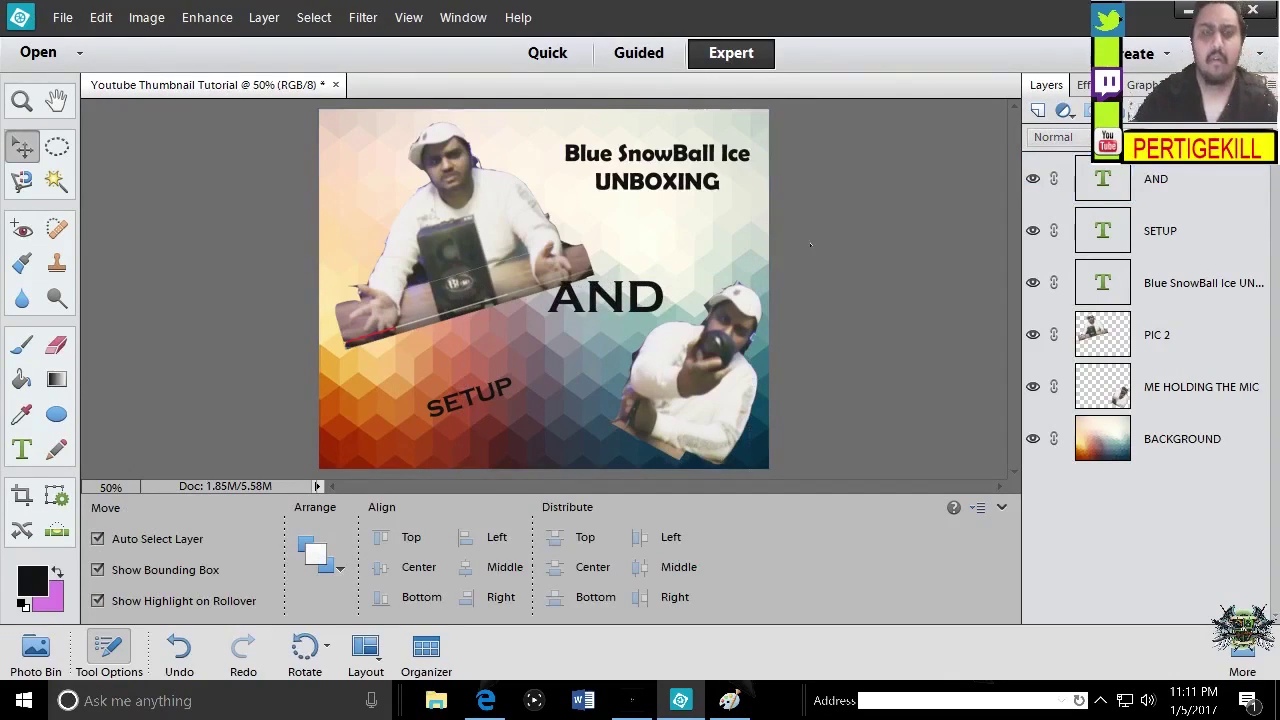
Nudge AND slightly lower, then widen SETUP and shift it toward the lower-left
click(624, 297)
drag(624, 298, 598, 318)
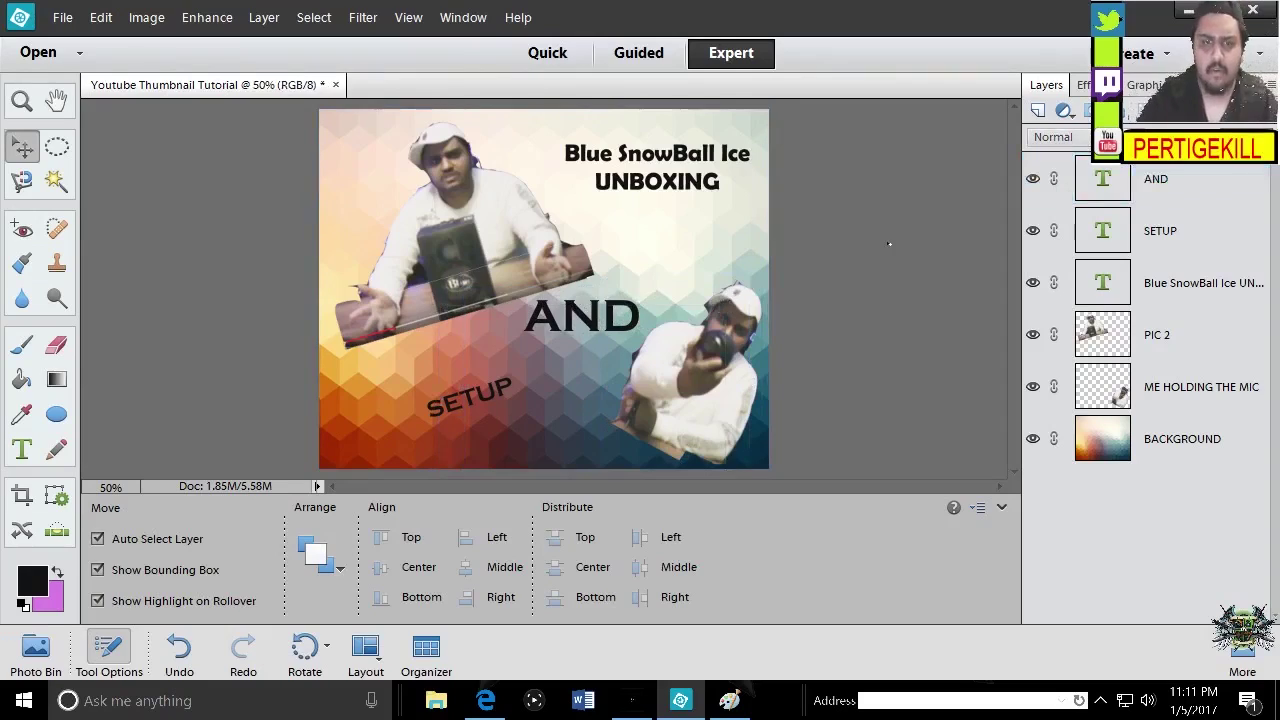
click(497, 418)
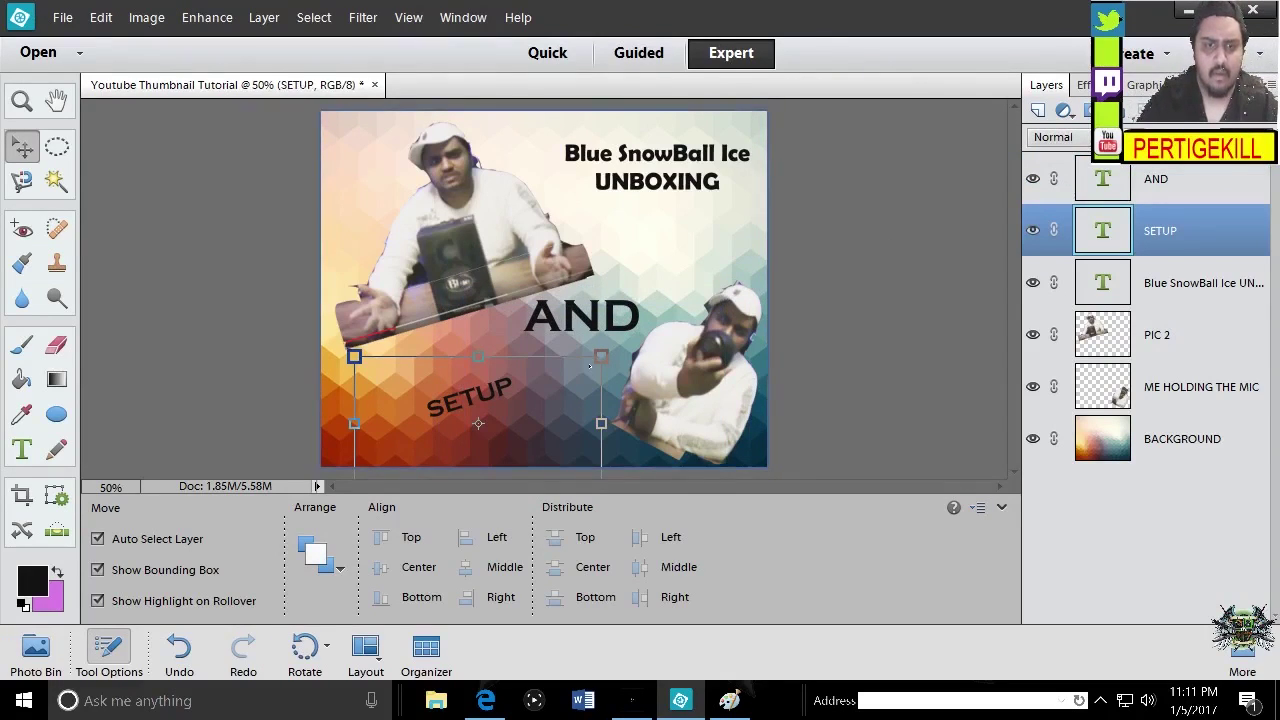
drag(601, 423, 725, 420)
click(652, 464)
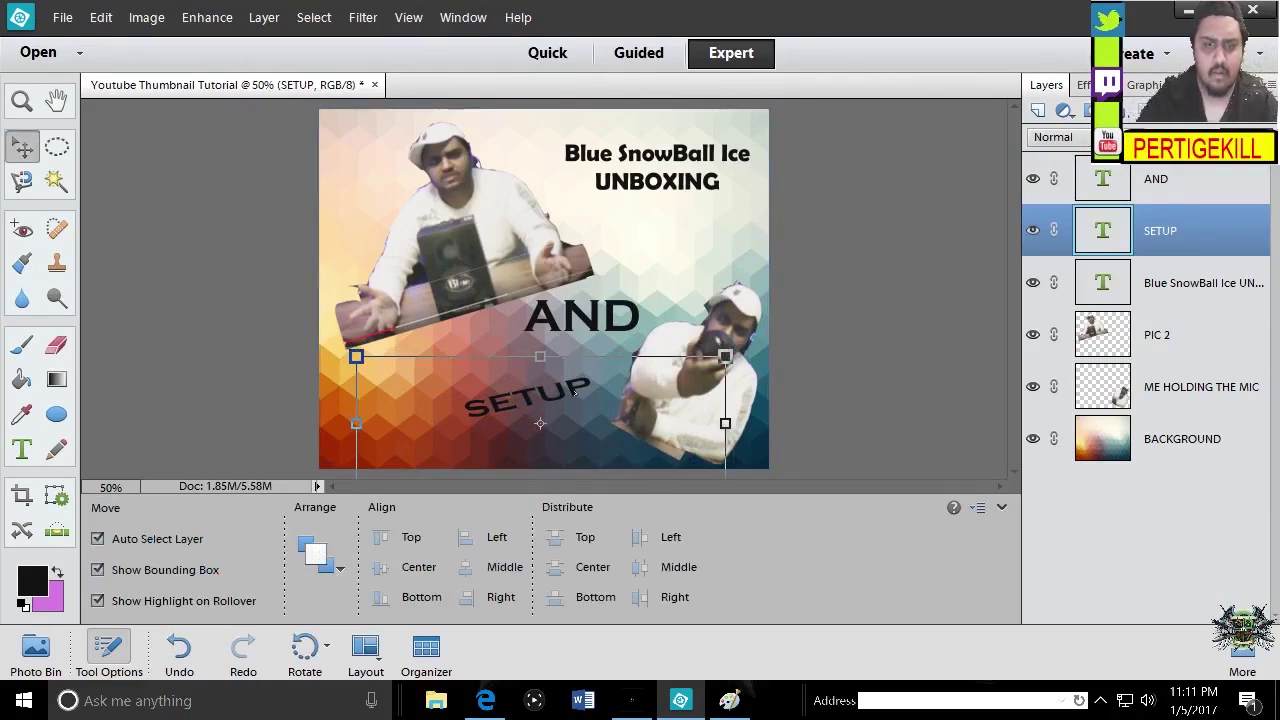
drag(579, 394, 495, 392)
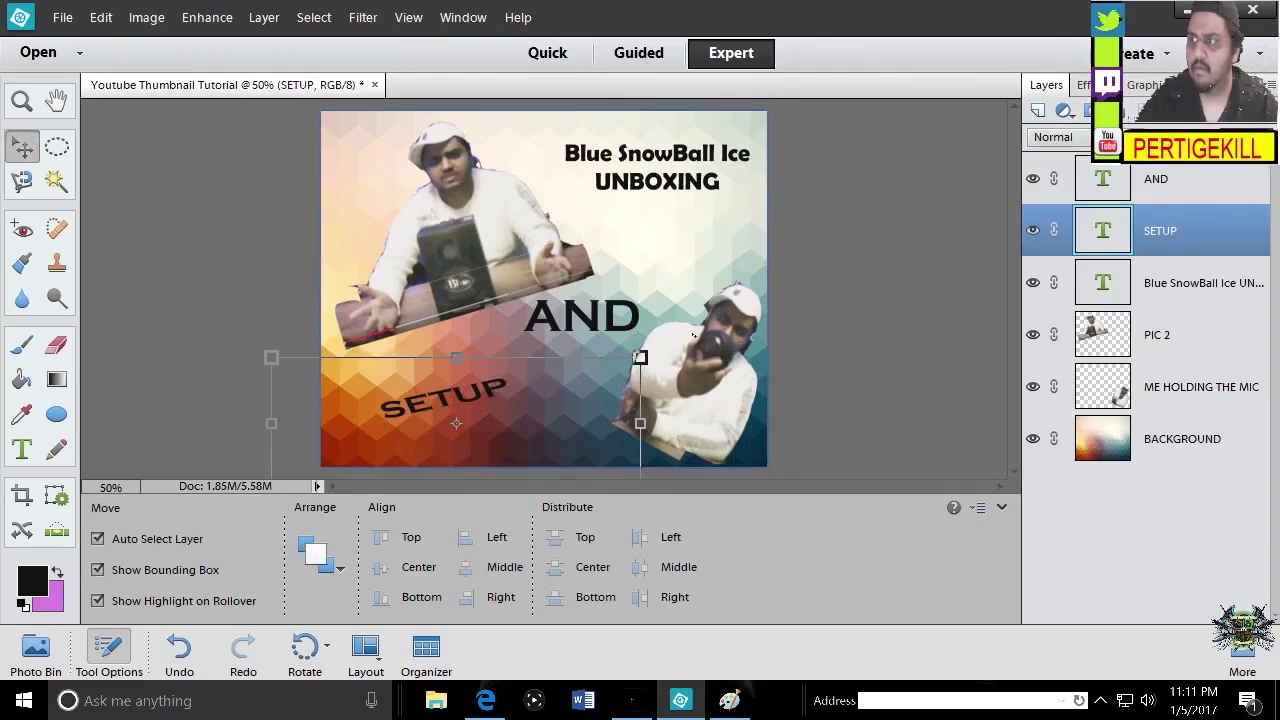
click(868, 258)
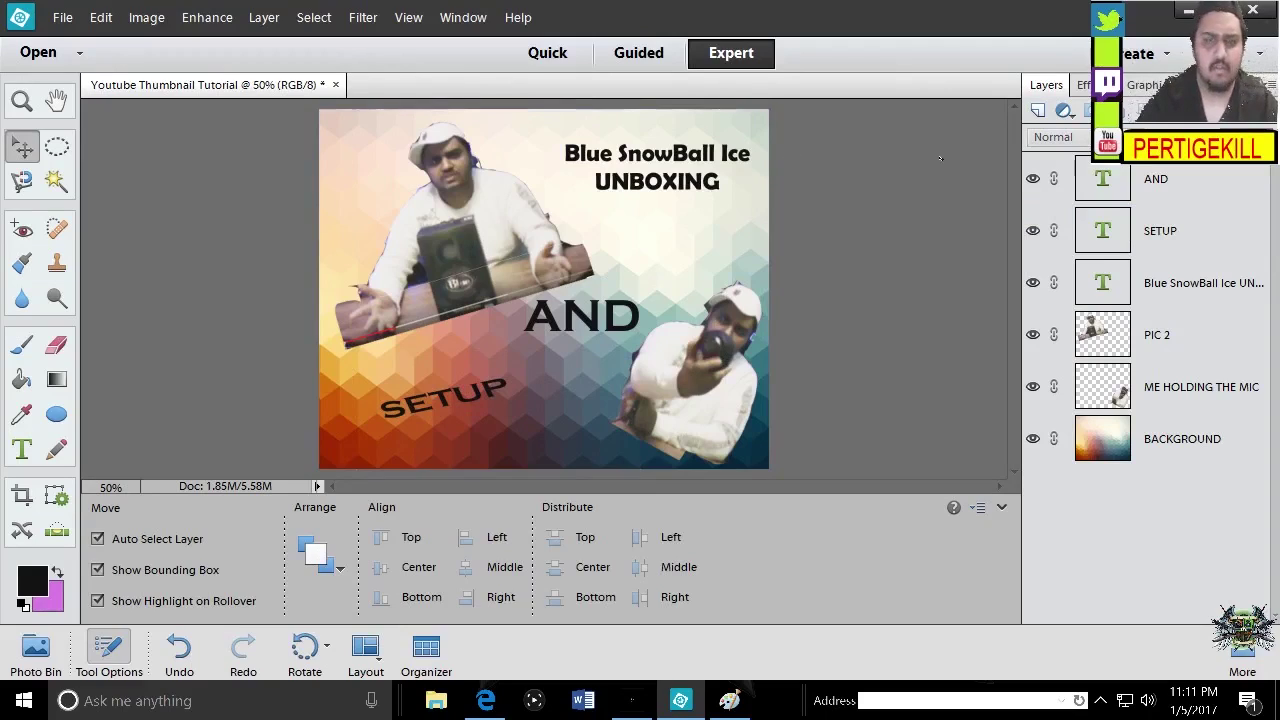
Browse the Effects, Graphics and Styles panels, then return to Layers
click(1084, 85)
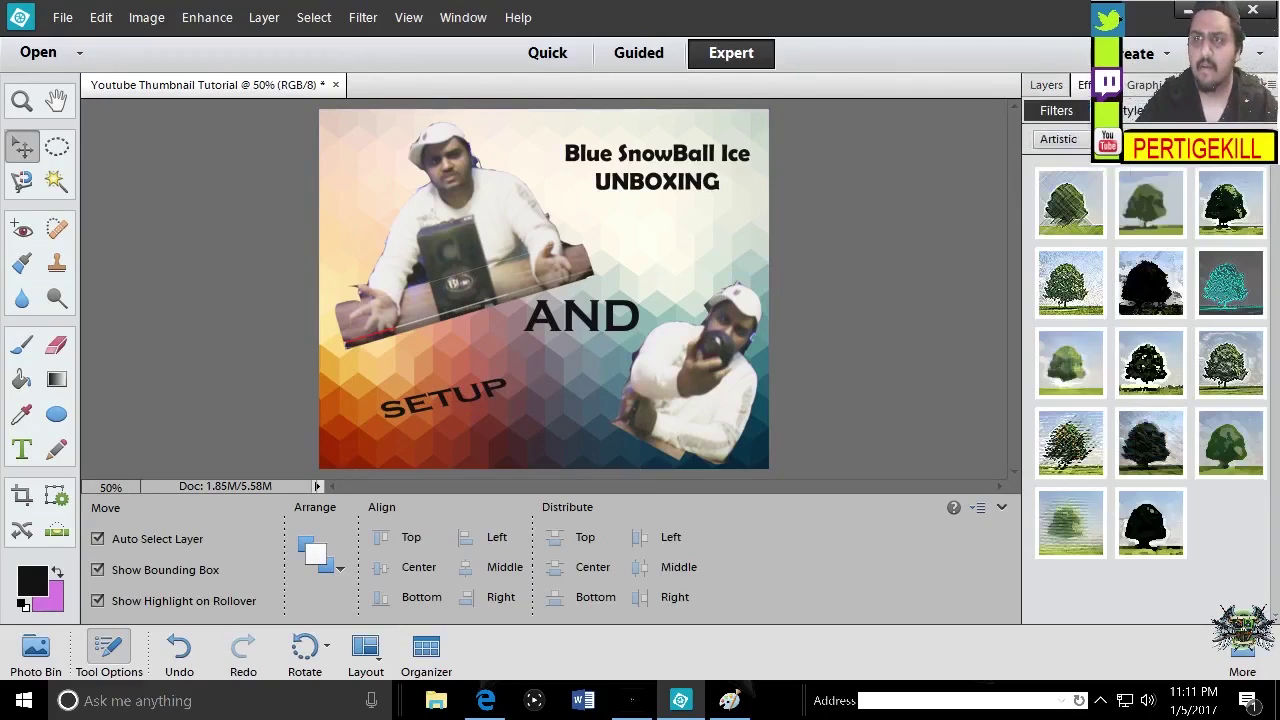
click(1143, 86)
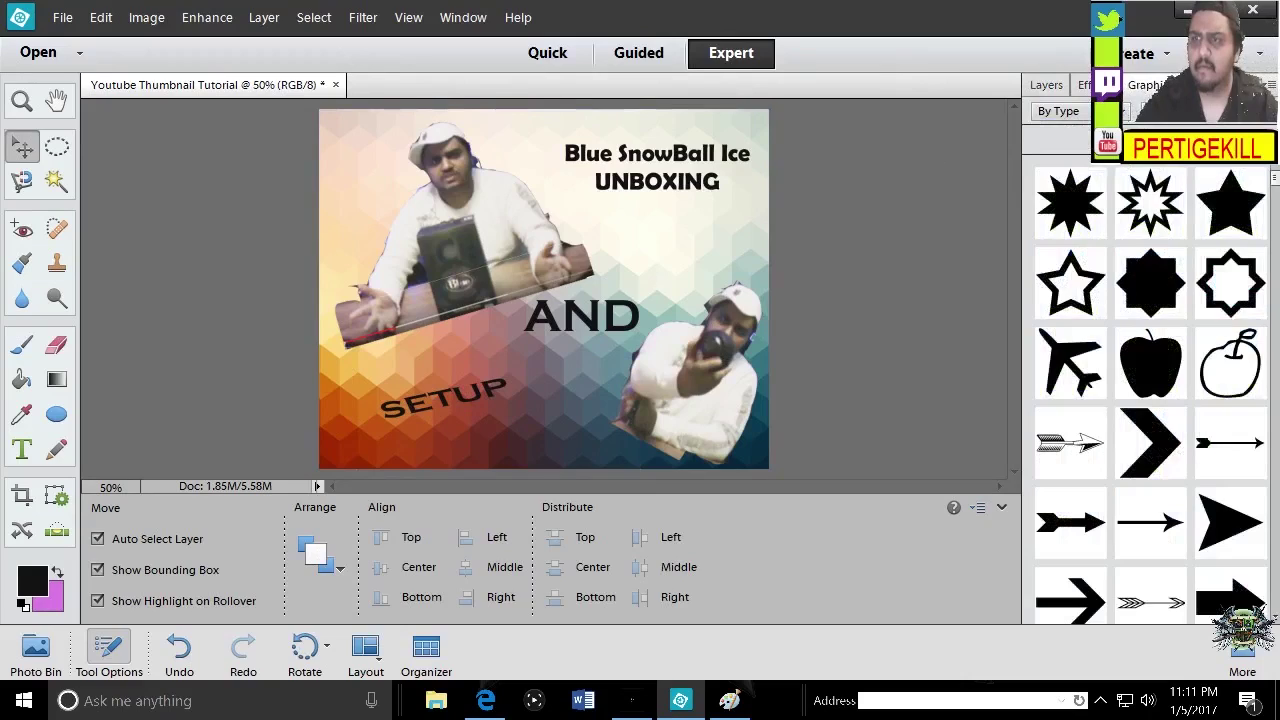
scroll(1150, 400, down, 2)
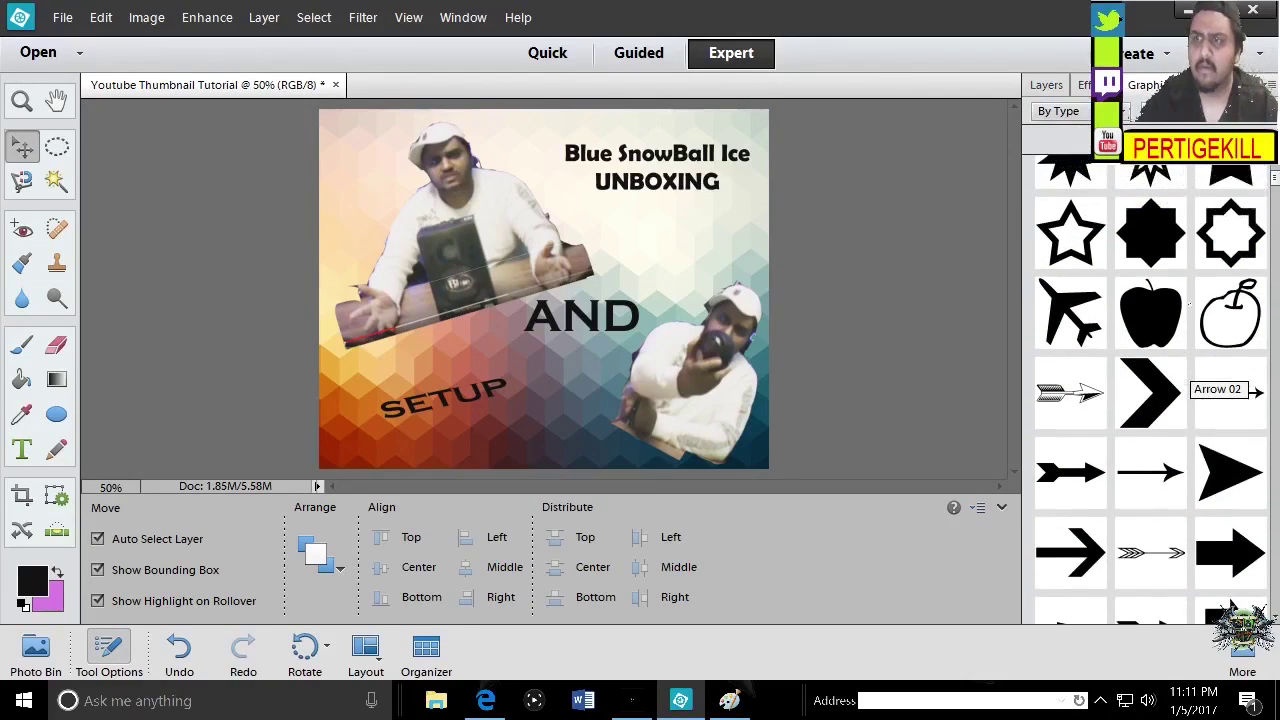
click(1084, 85)
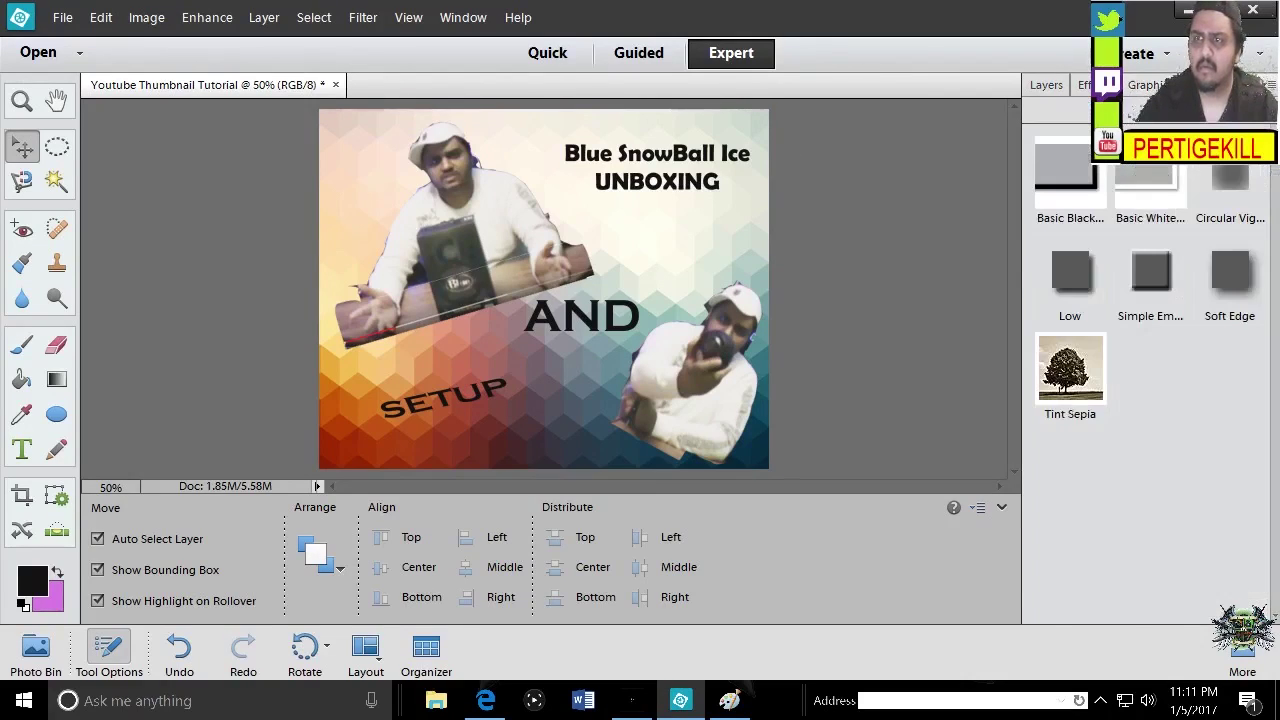
click(1046, 85)
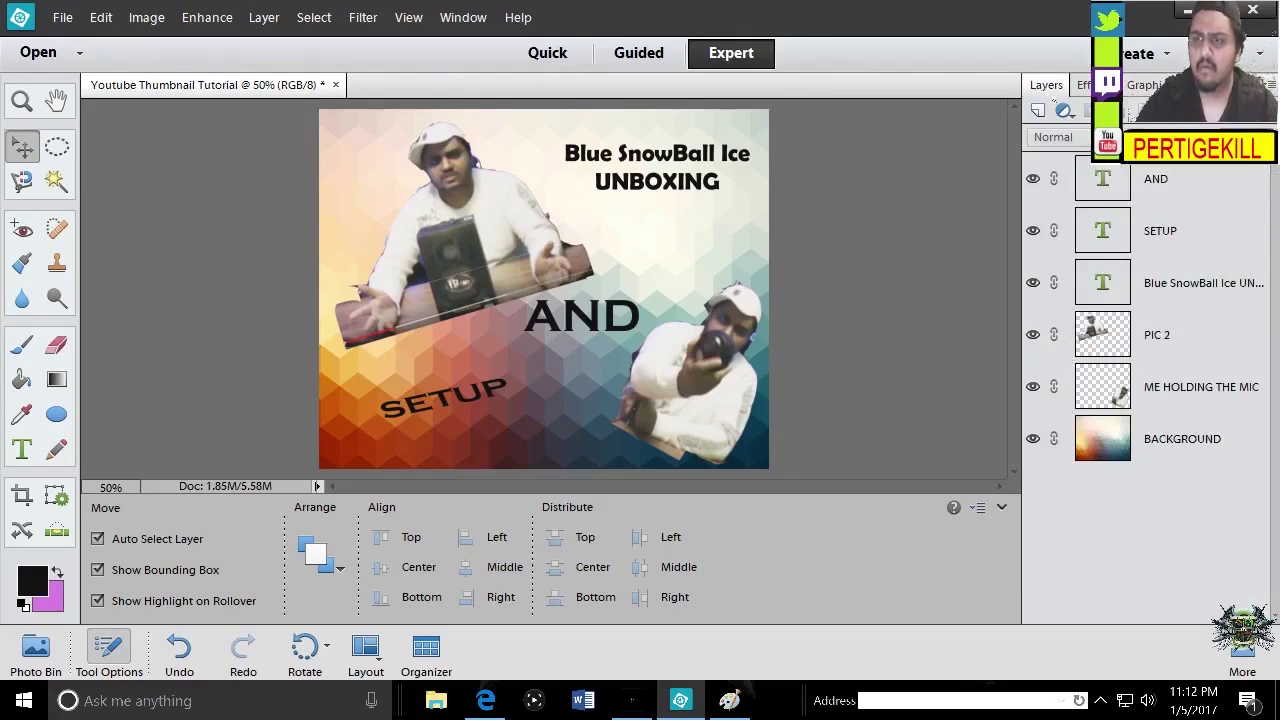
Select the PIC 2 photo and bring up the Artistic filter effects
click(1084, 85)
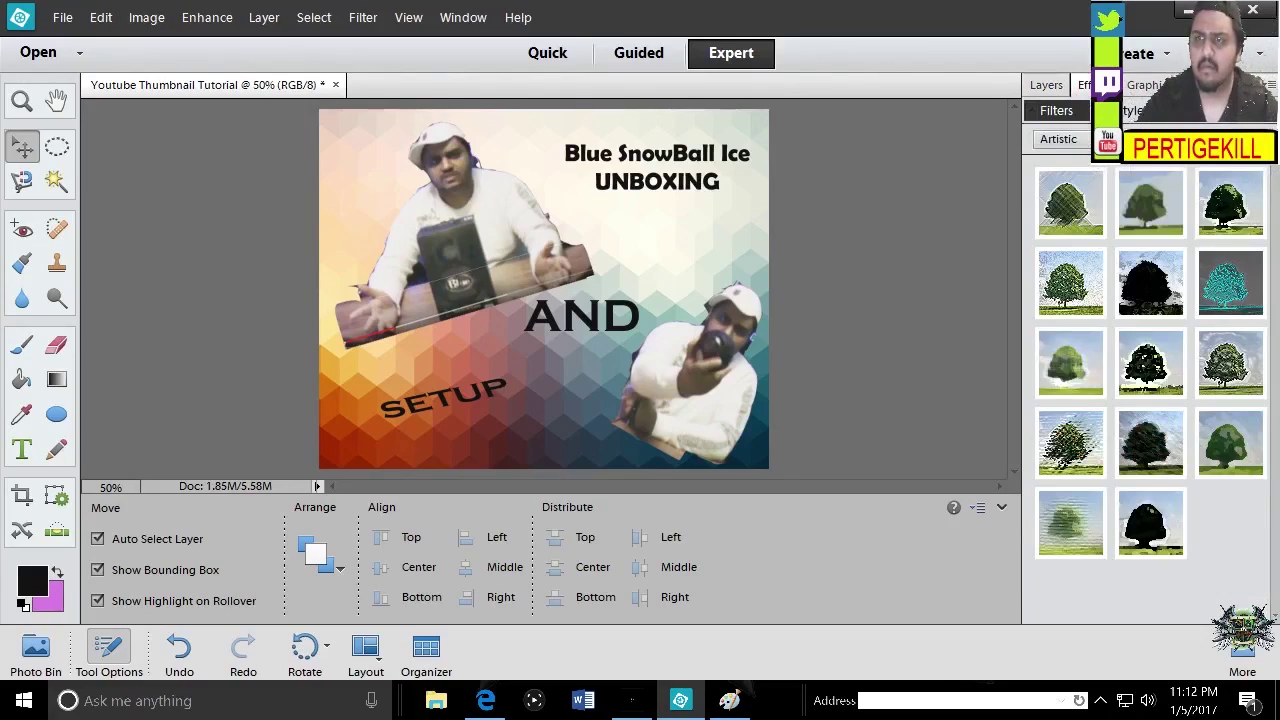
click(1058, 139)
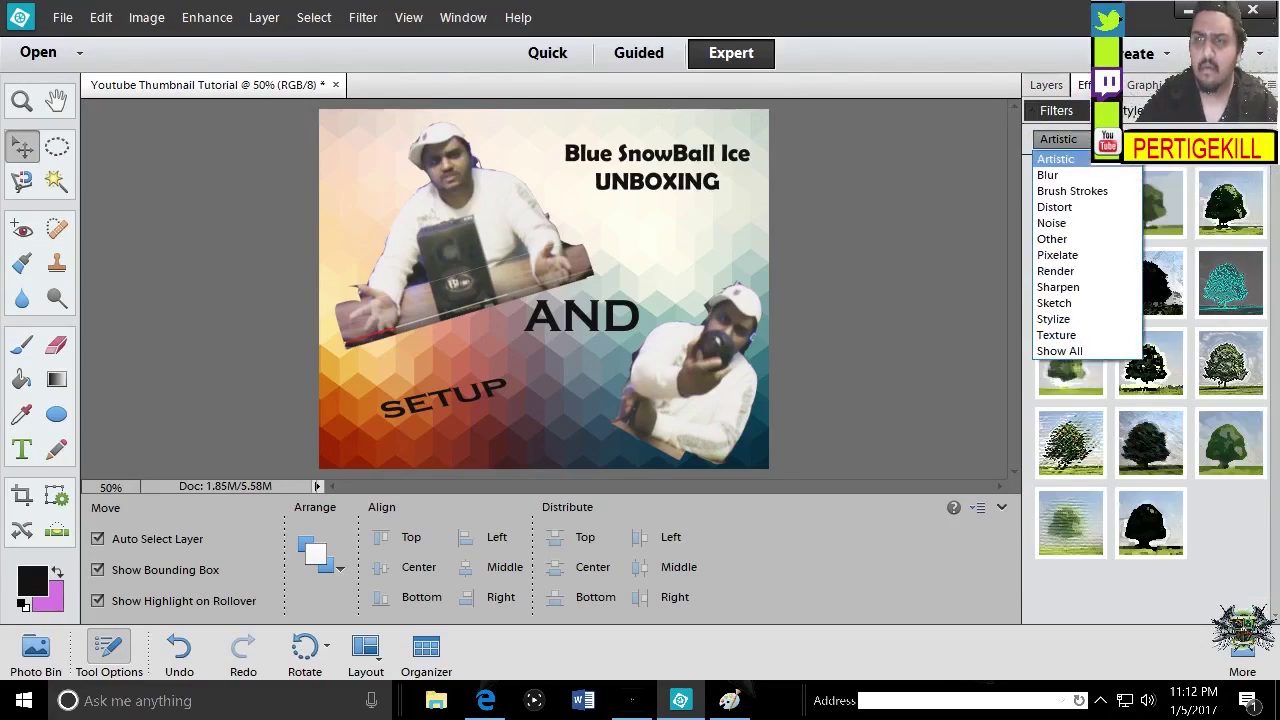
click(1055, 159)
click(445, 217)
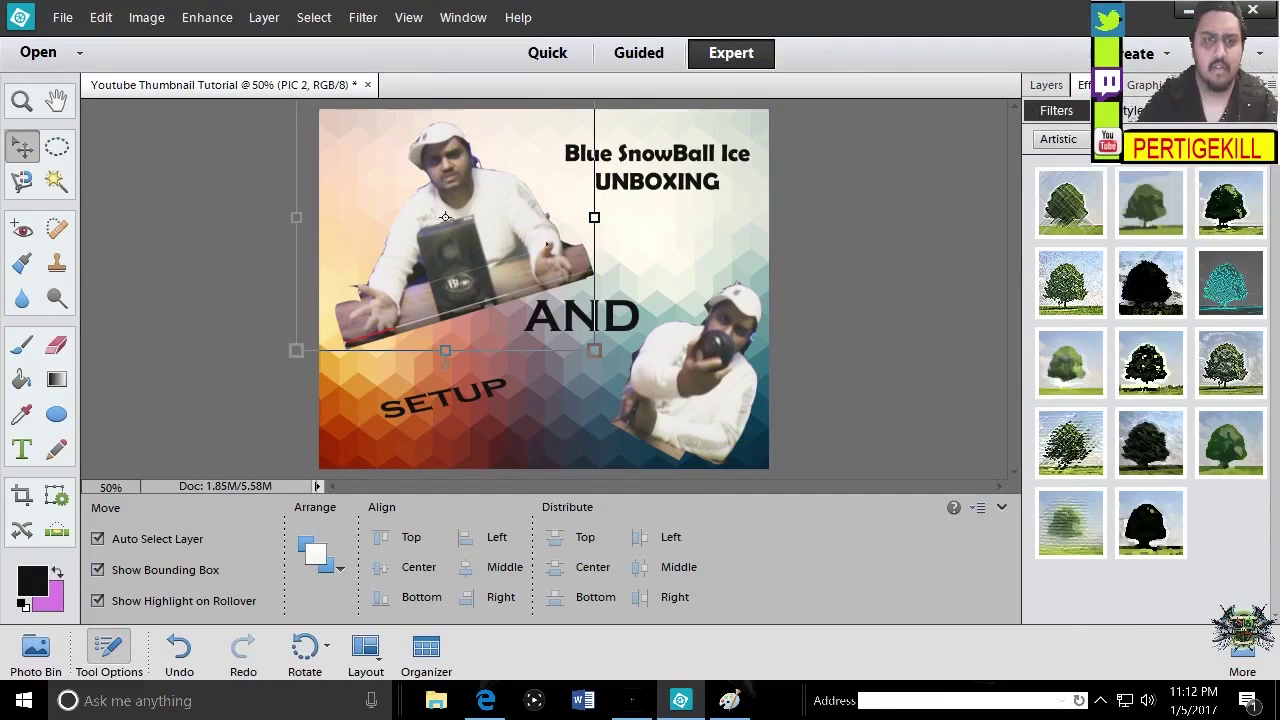
click(1046, 85)
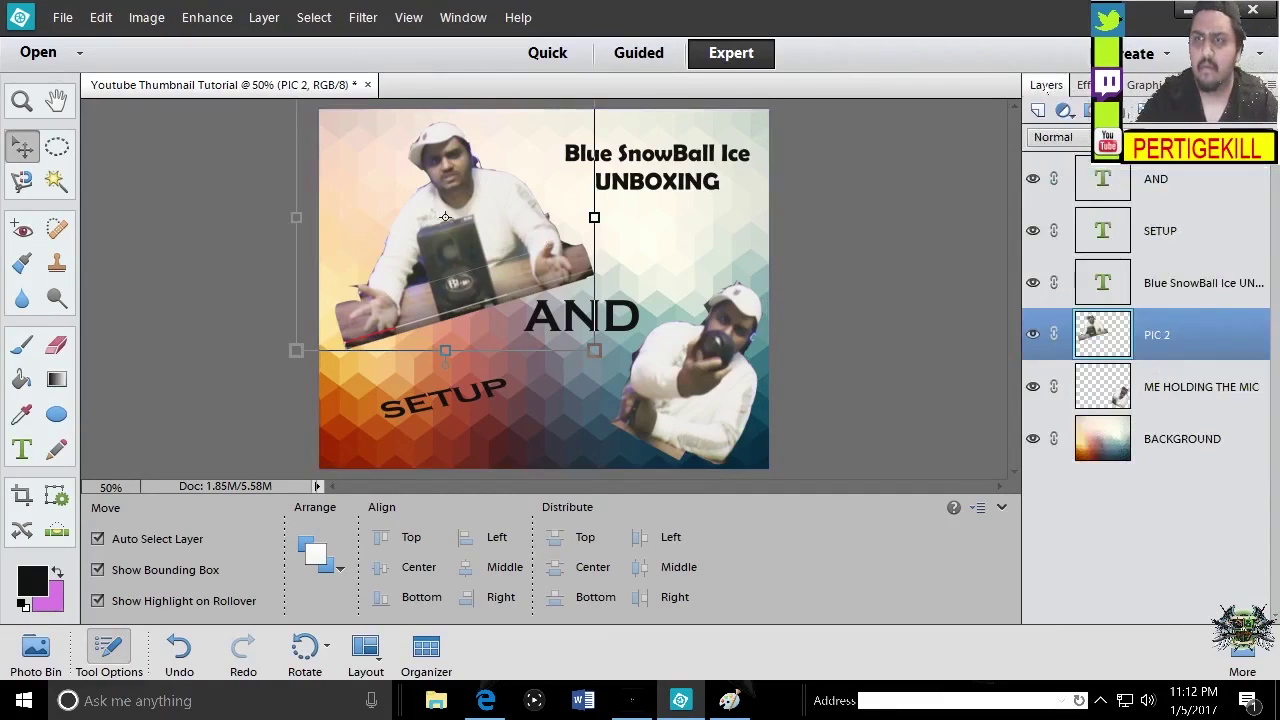
click(1084, 85)
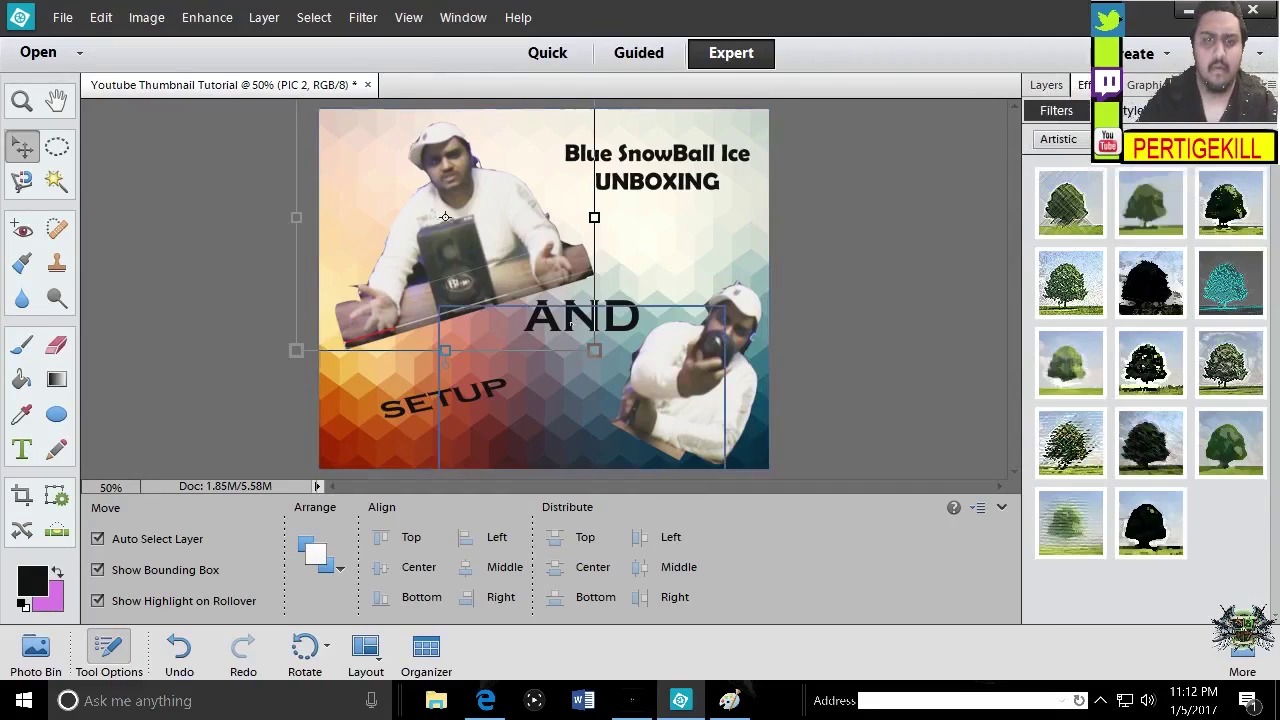
click(655, 181)
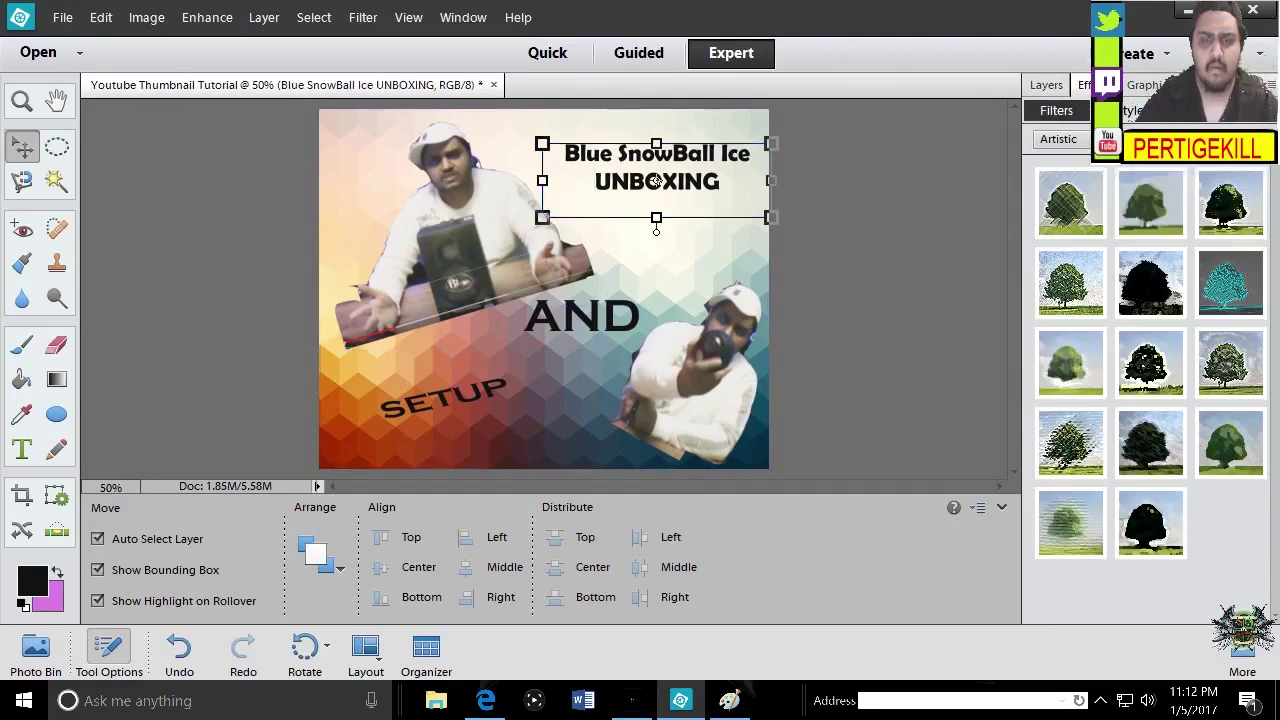
Open the title's layer style settings and try a stroke, leaving its width at 0
double_click(655, 181)
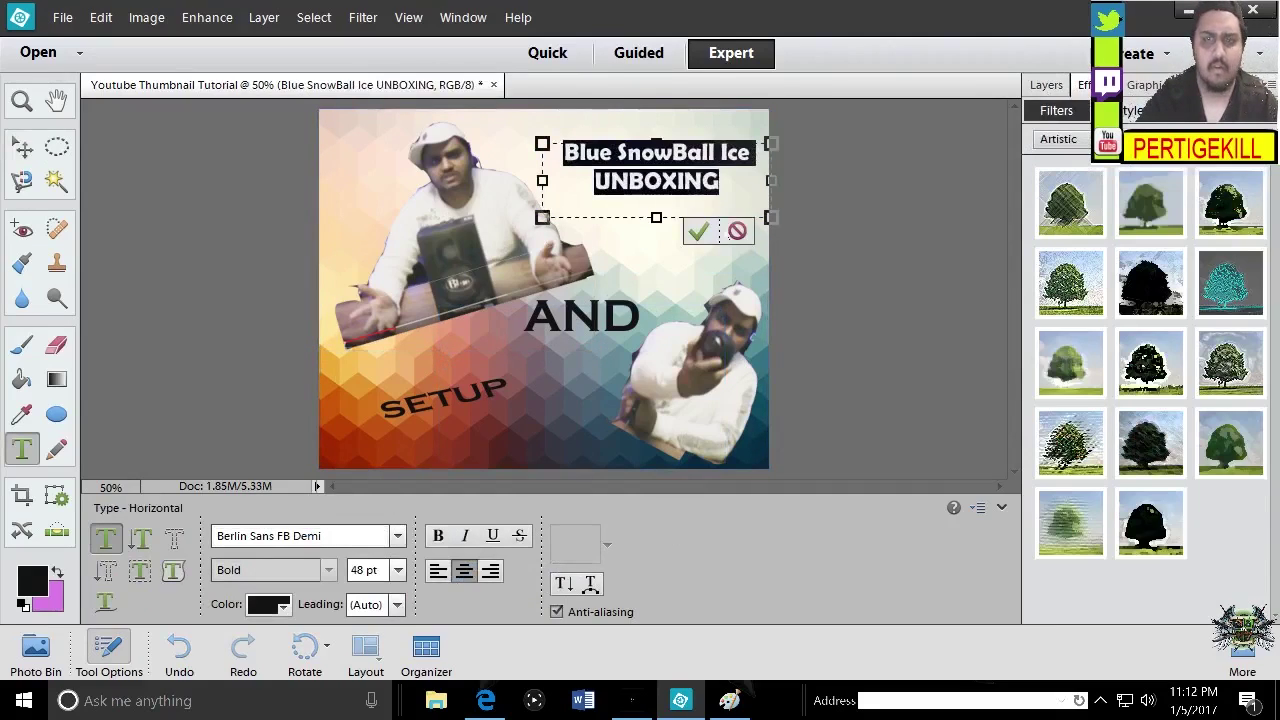
click(698, 231)
right_click(655, 181)
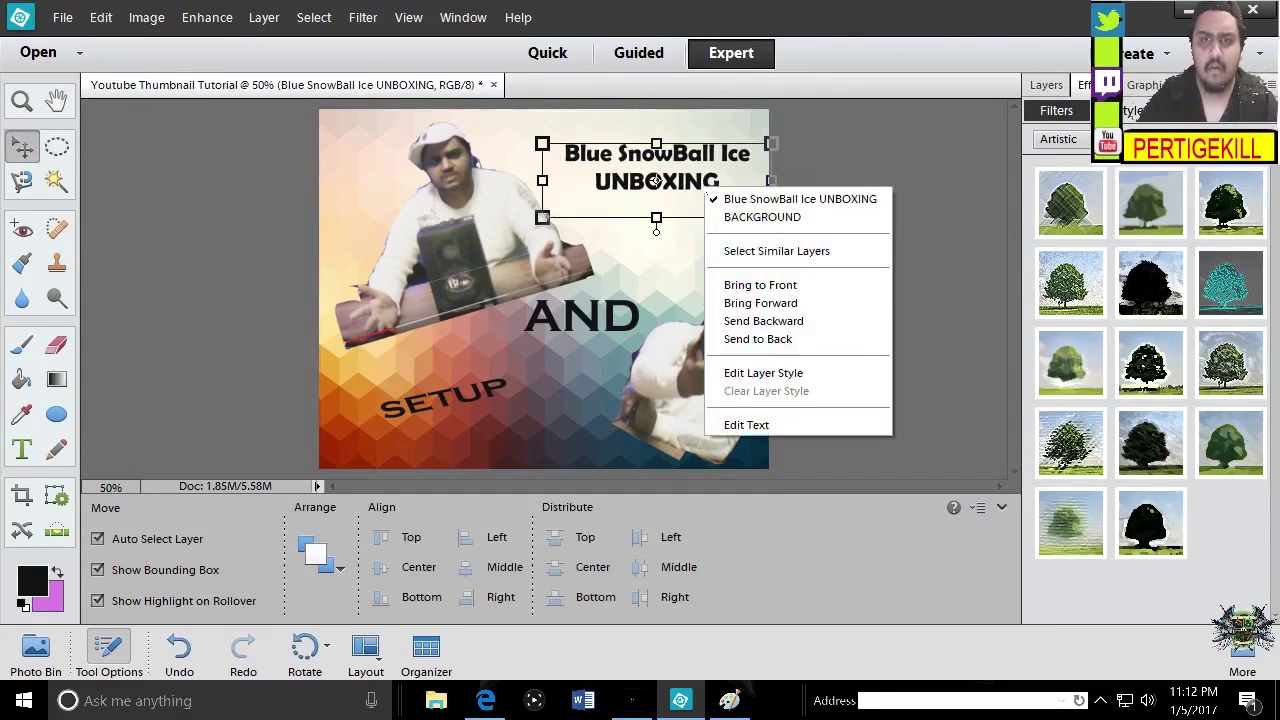
click(763, 374)
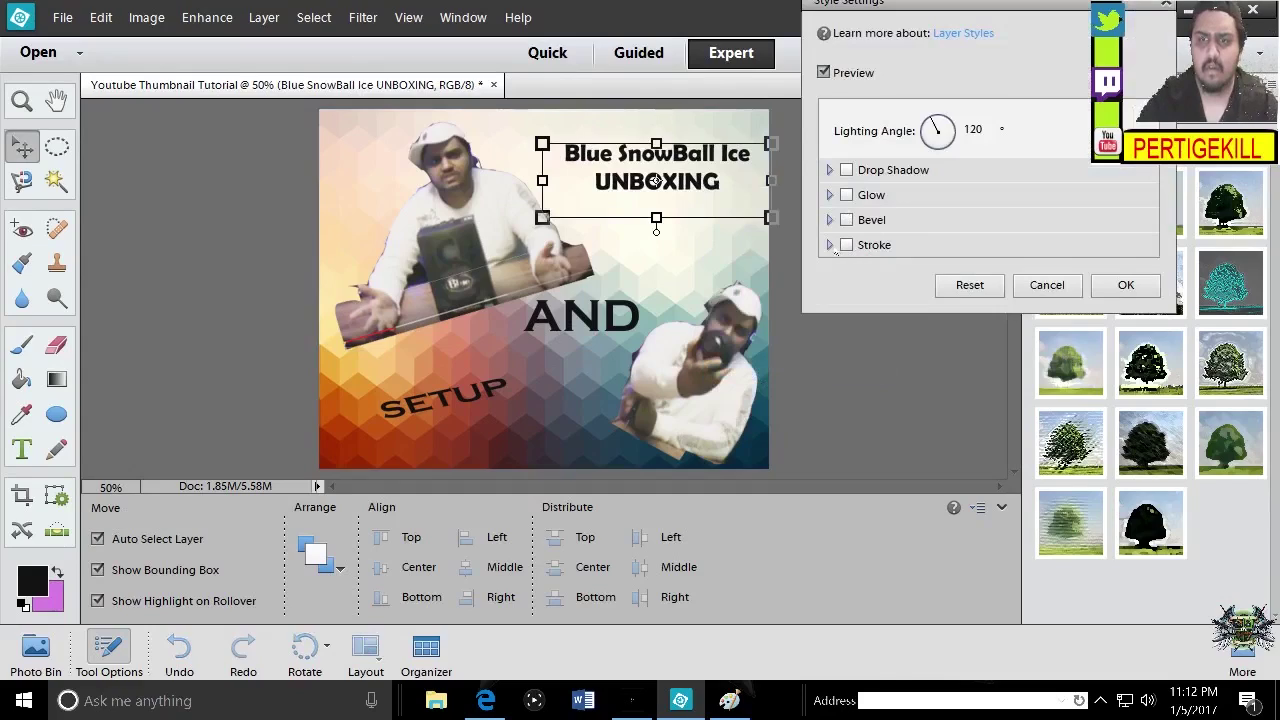
click(829, 245)
click(846, 245)
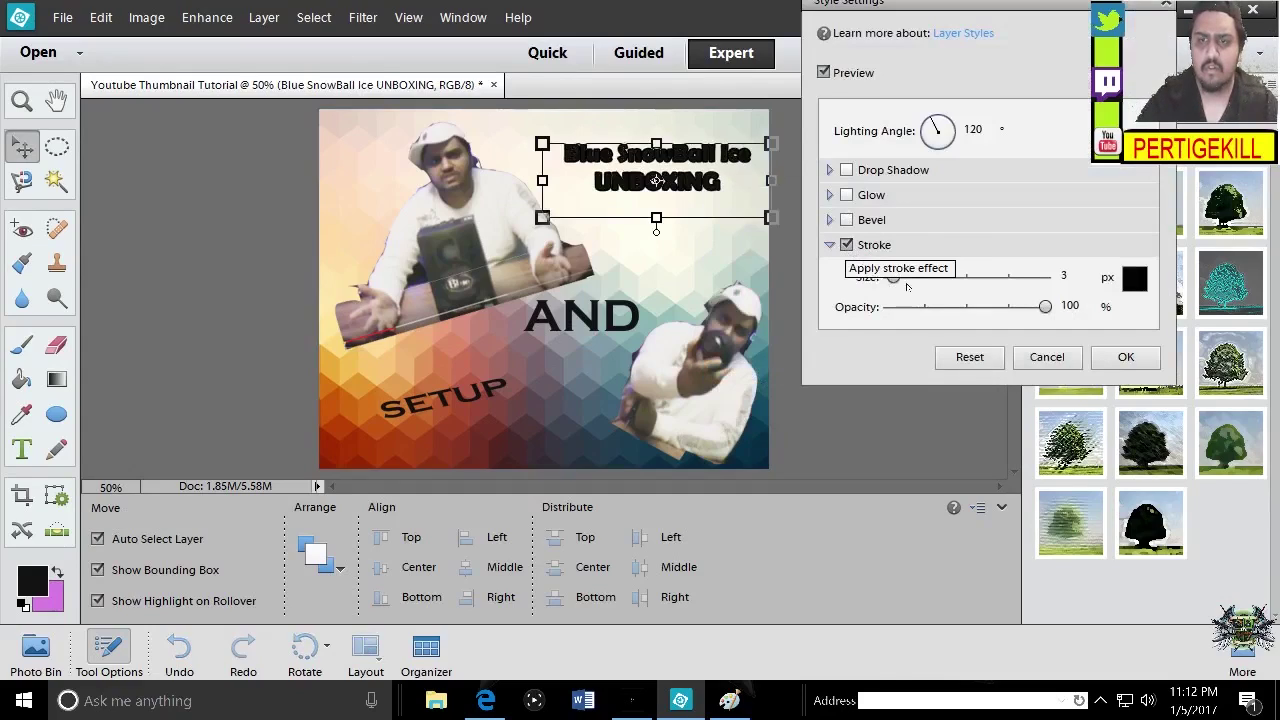
mouse_move(893, 277)
mouse_down()
mouse_move(922, 277)
mouse_move(889, 287)
mouse_up()
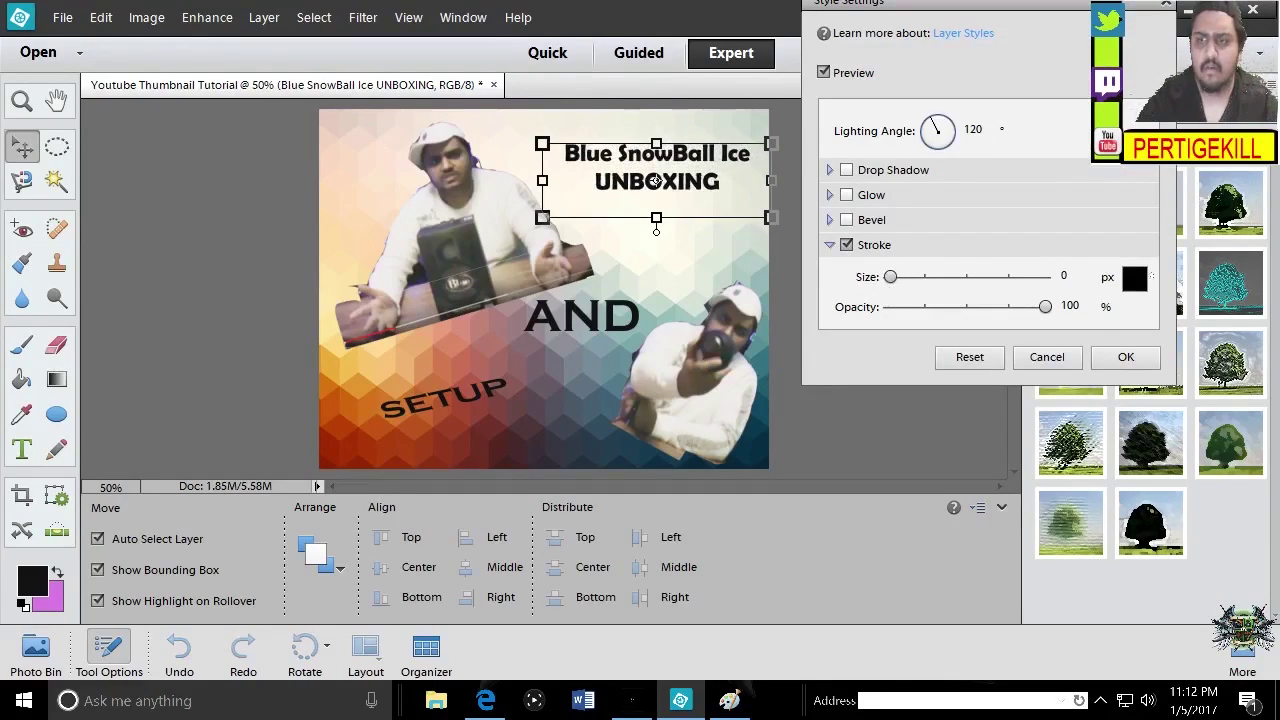
Give the title a downward 243 px bevel and turn off the stroke
click(830, 220)
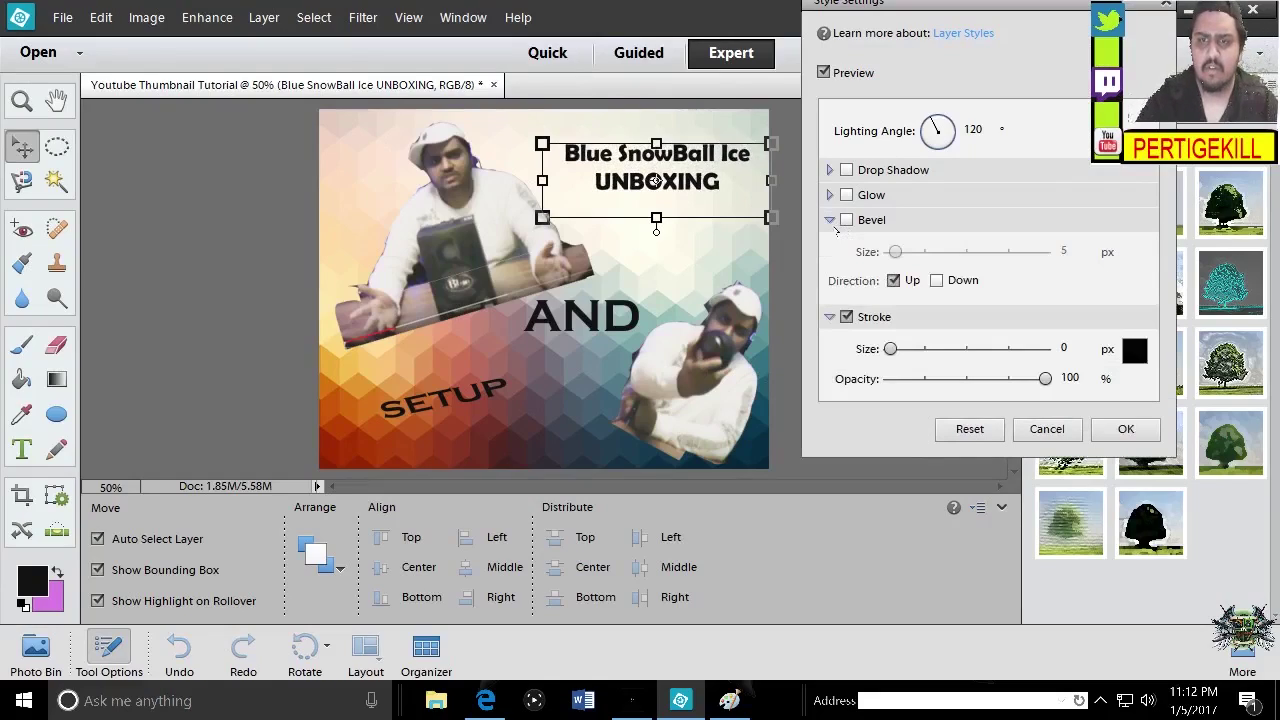
click(846, 220)
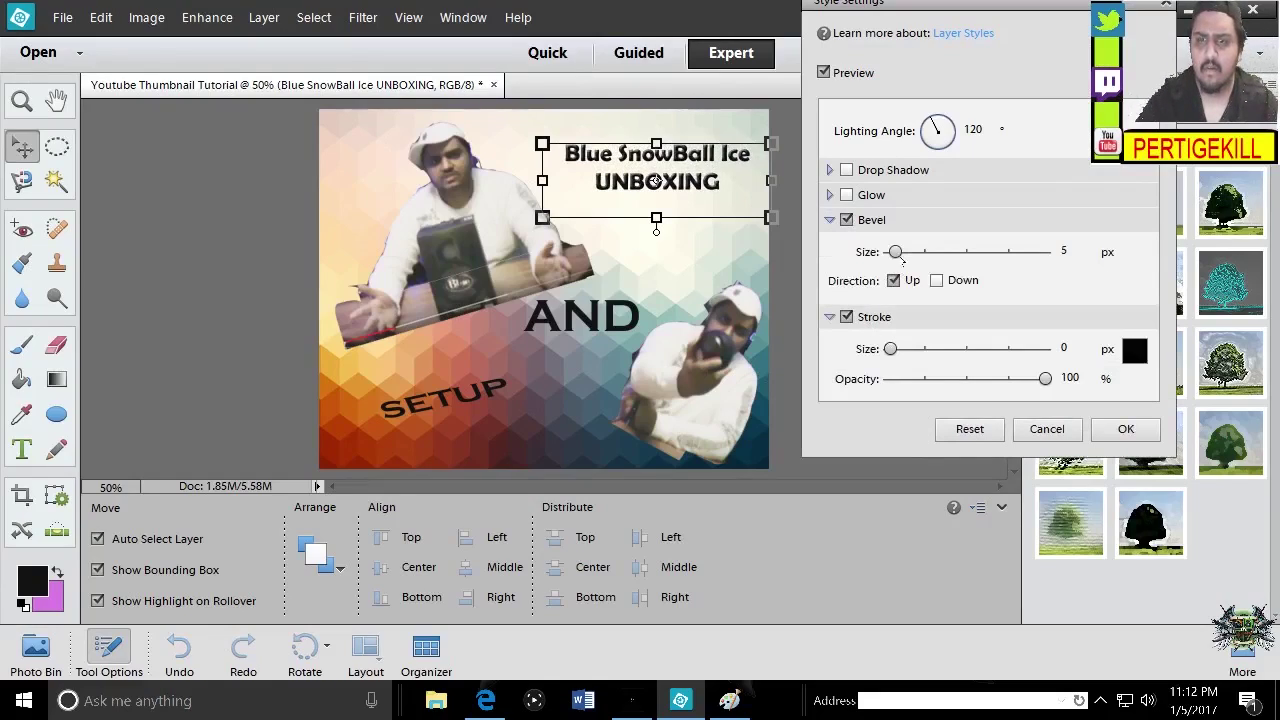
drag(896, 252, 976, 252)
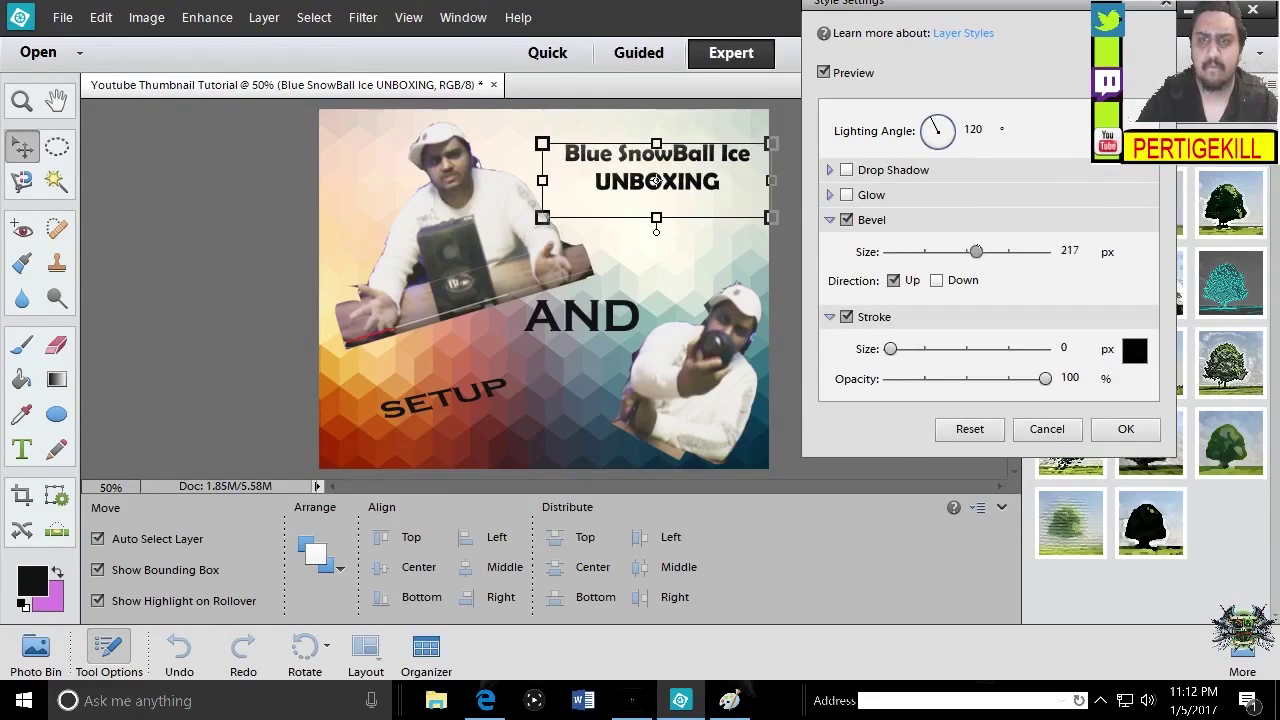
click(846, 316)
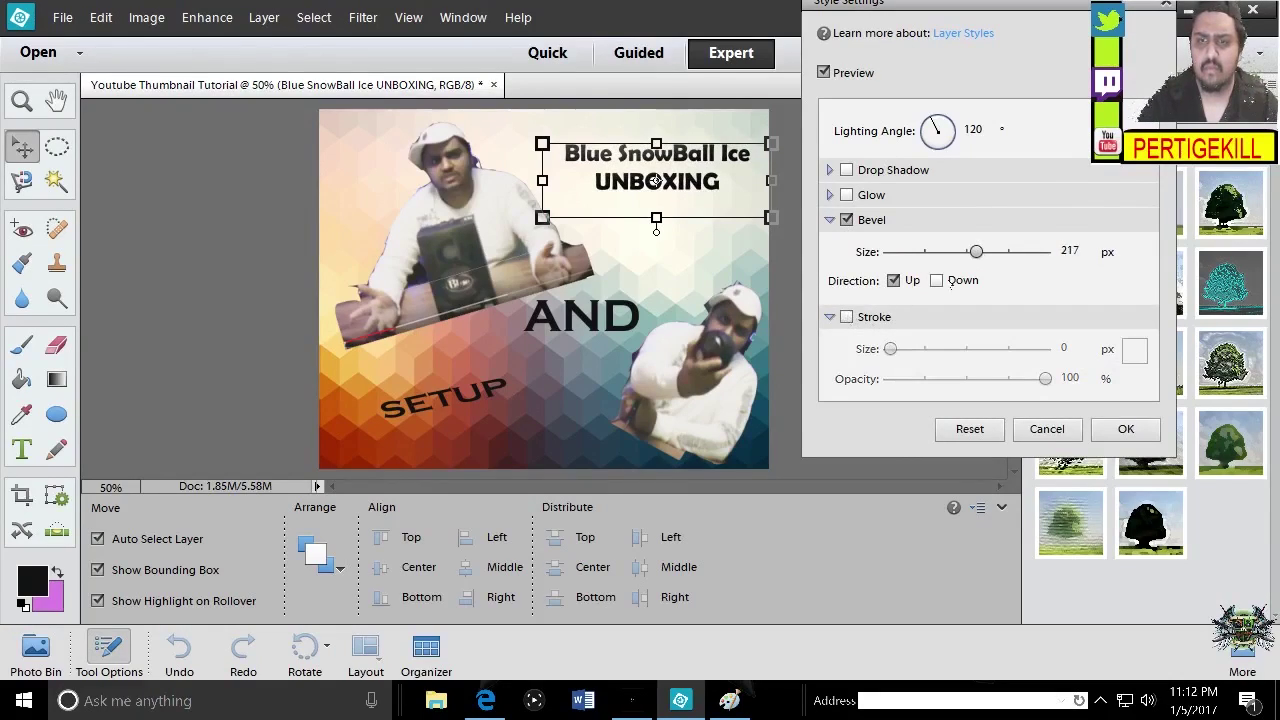
click(937, 281)
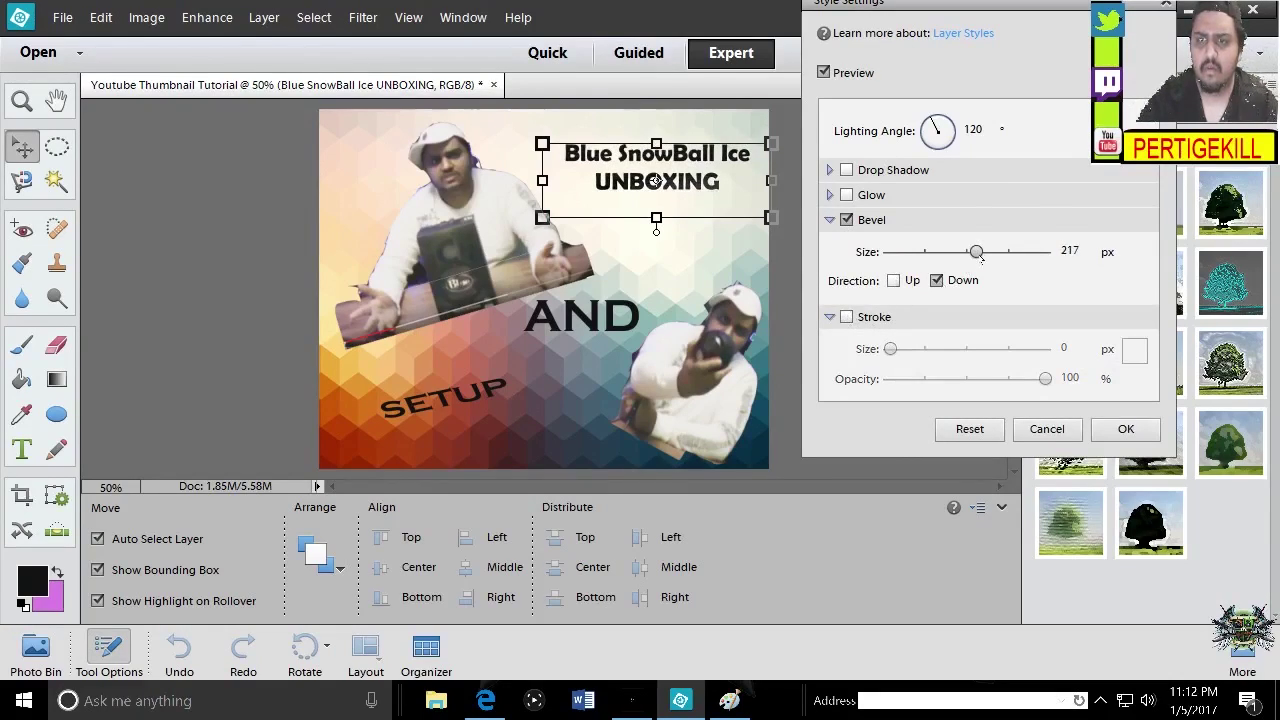
mouse_move(976, 252)
mouse_down()
mouse_move(928, 252)
mouse_move(898, 272)
mouse_move(1001, 252)
mouse_up()
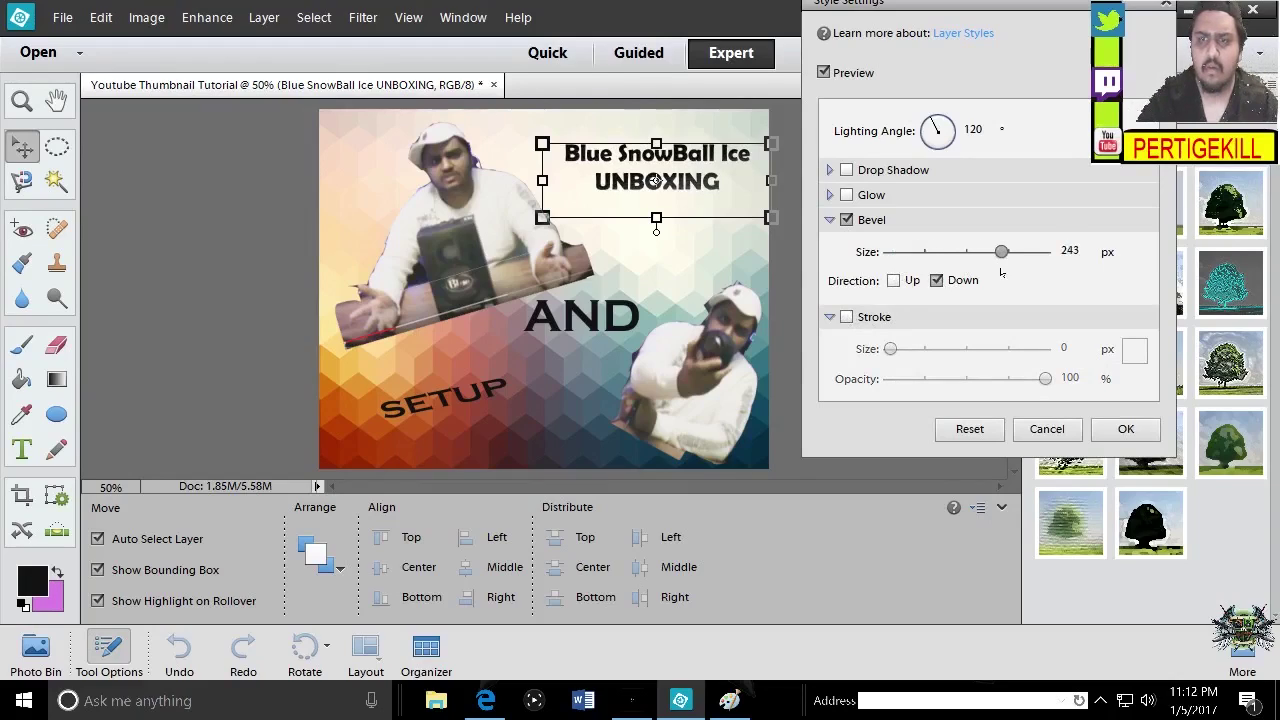
click(829, 219)
Enable an inner glow on the title in a dark colour
click(831, 195)
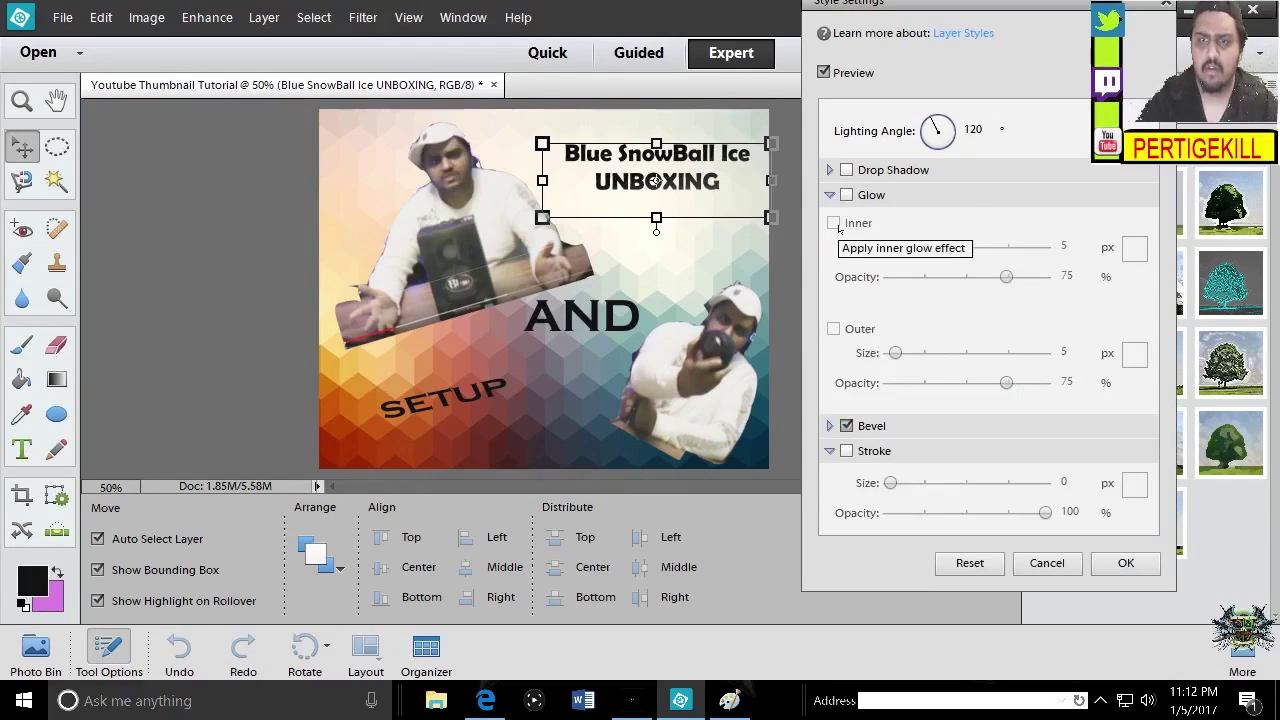
click(846, 195)
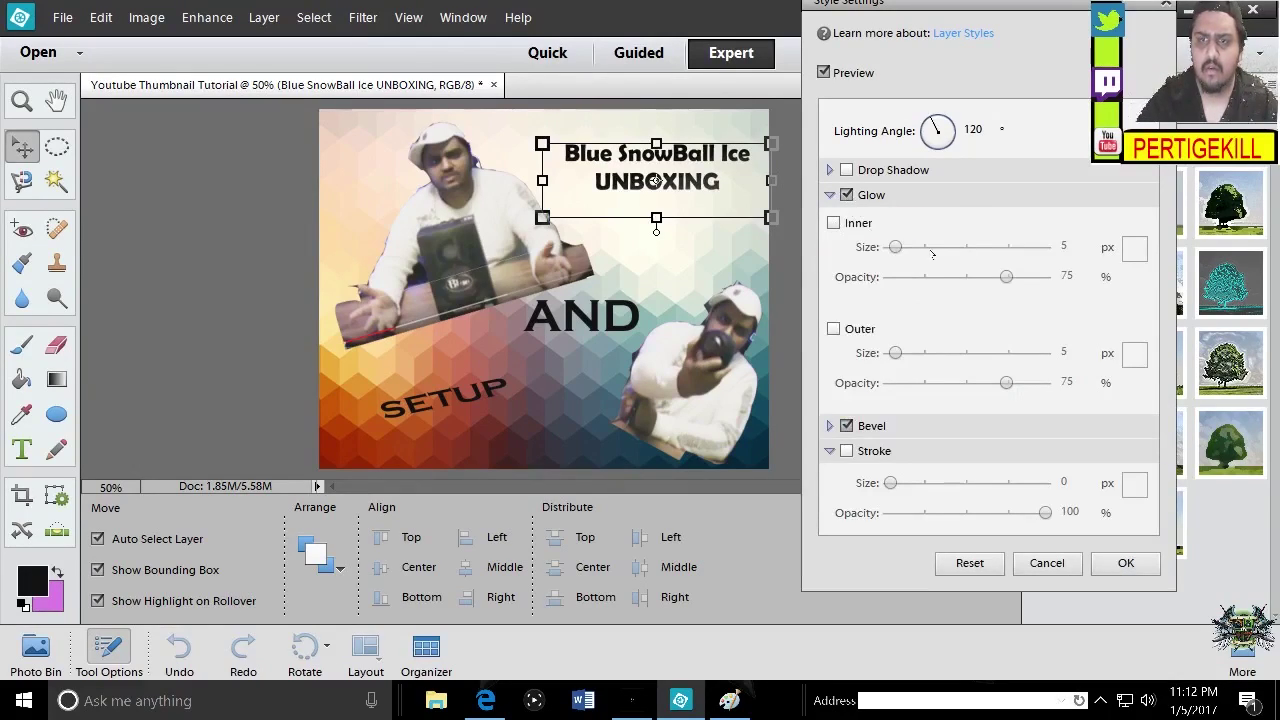
click(833, 223)
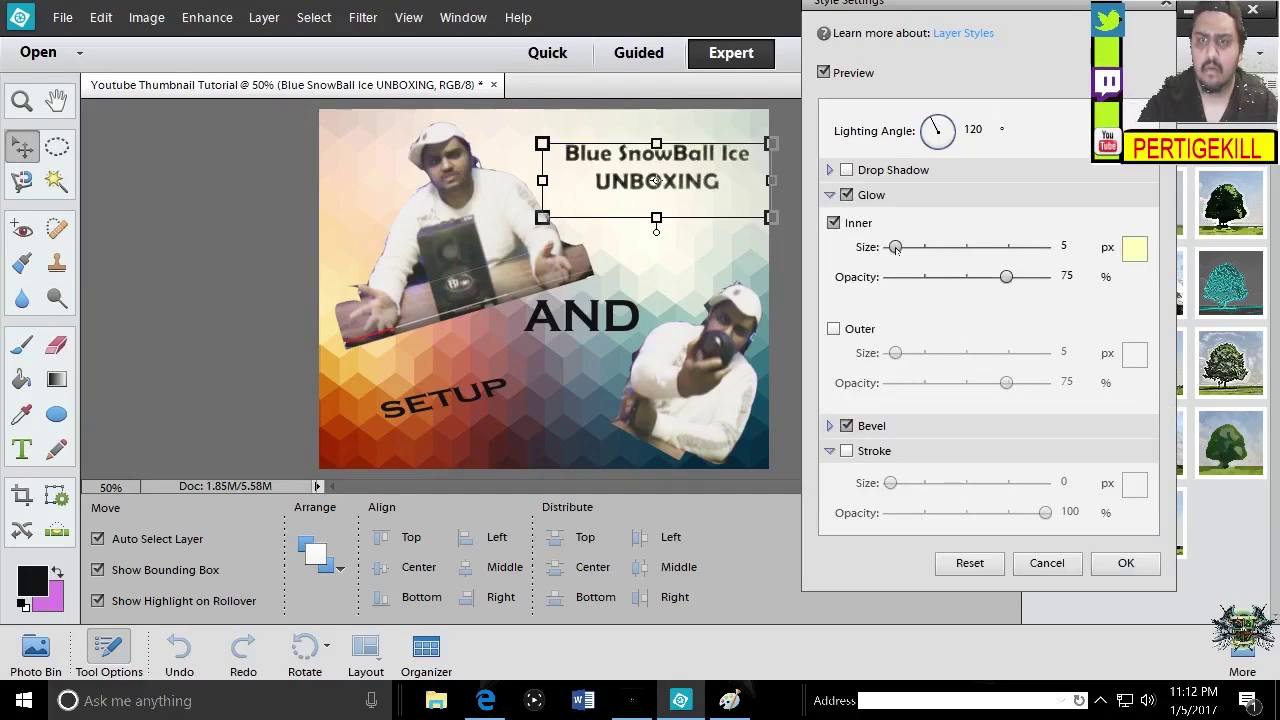
mouse_move(895, 247)
mouse_down()
mouse_move(938, 248)
mouse_move(882, 256)
mouse_up()
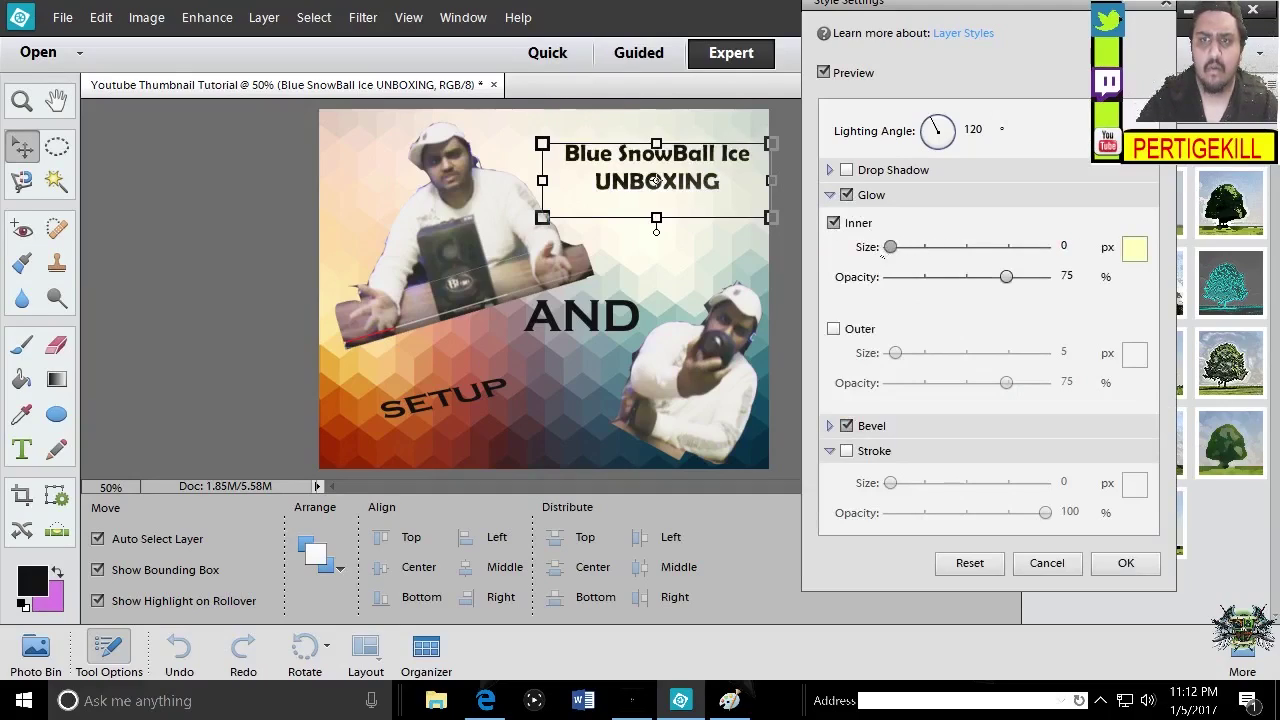
click(1134, 248)
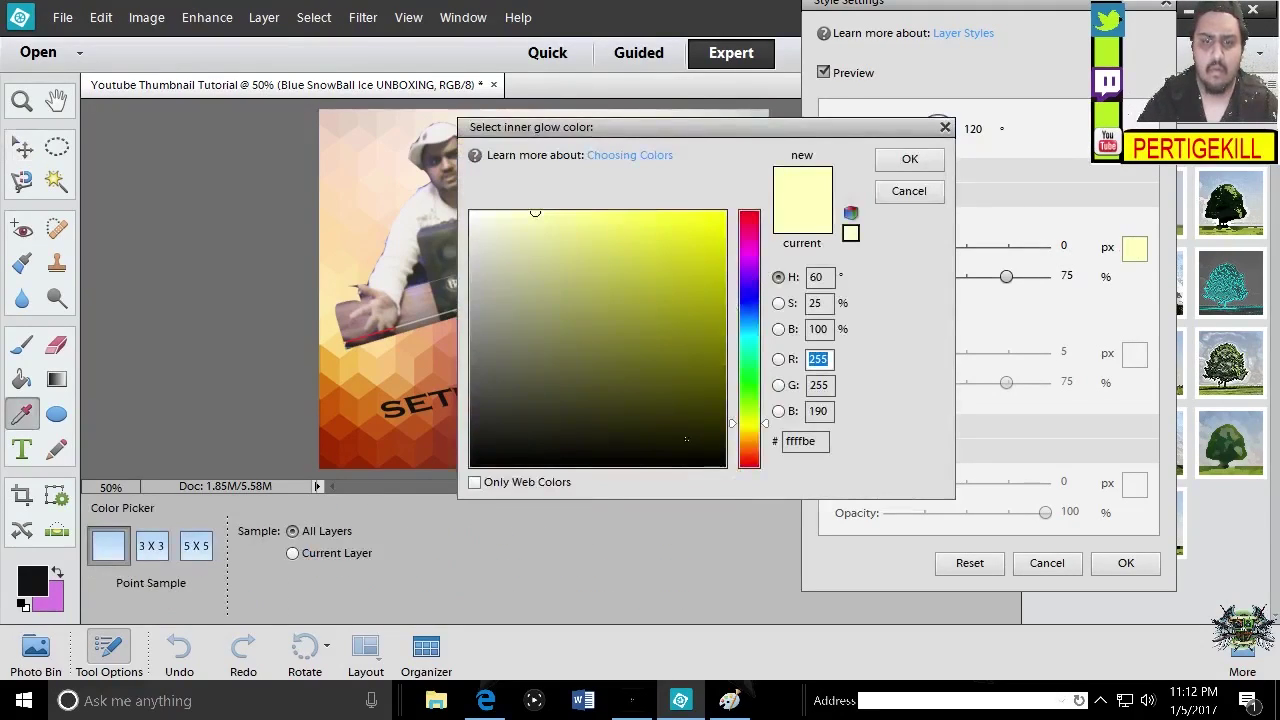
click(686, 439)
click(909, 159)
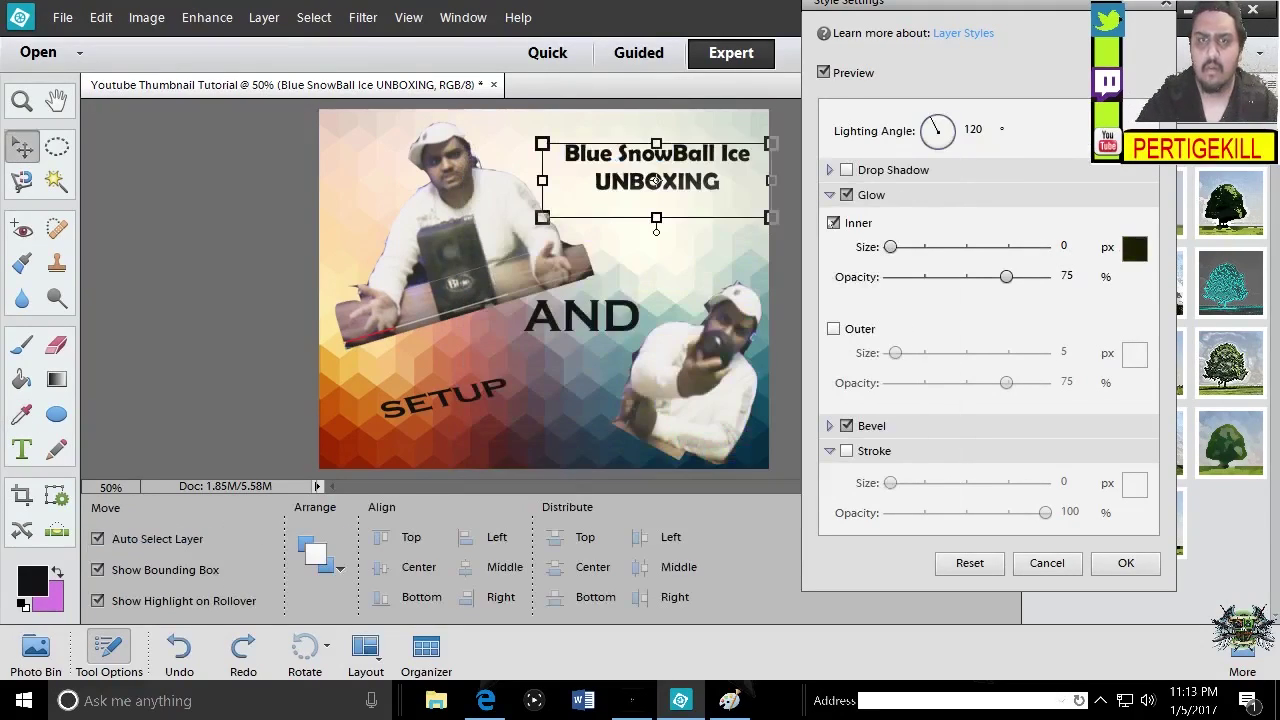
mouse_move(890, 247)
mouse_down()
mouse_move(970, 250)
mouse_move(890, 248)
mouse_up()
Add a bright red 190 px outer glow and apply the title's layer style
click(833, 328)
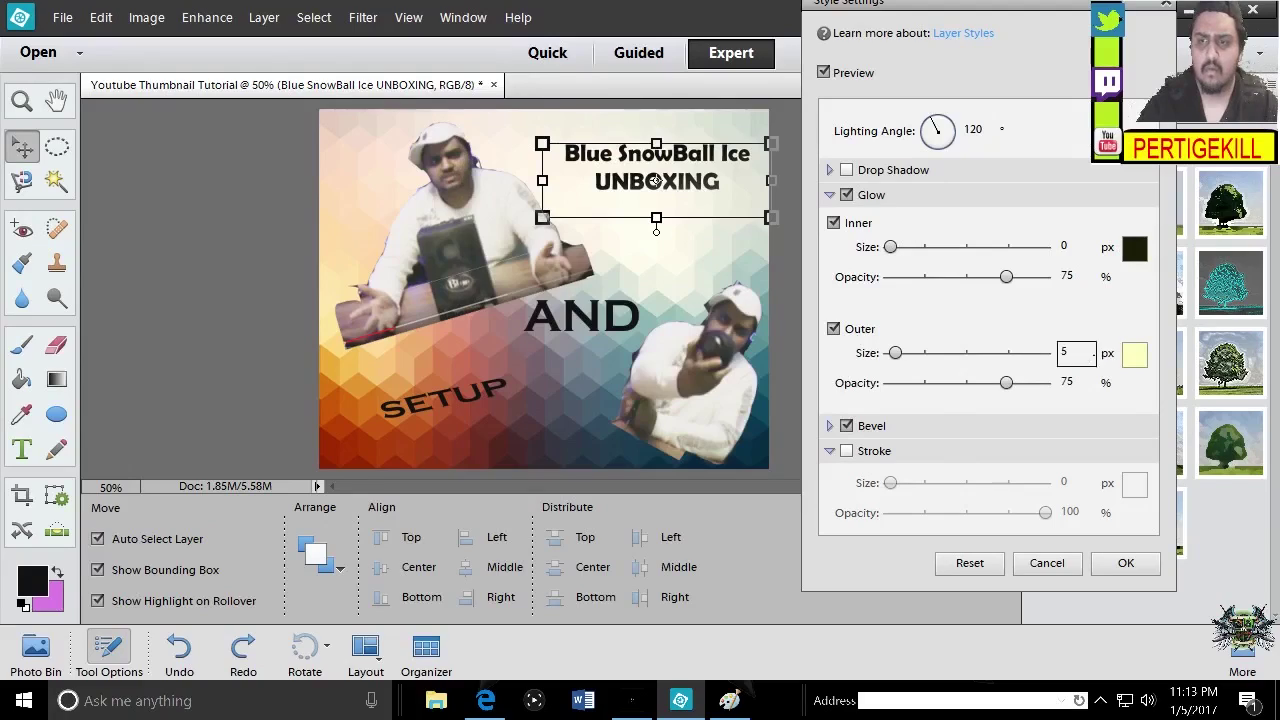
mouse_move(895, 353)
mouse_down()
mouse_move(986, 353)
mouse_move(903, 353)
mouse_up()
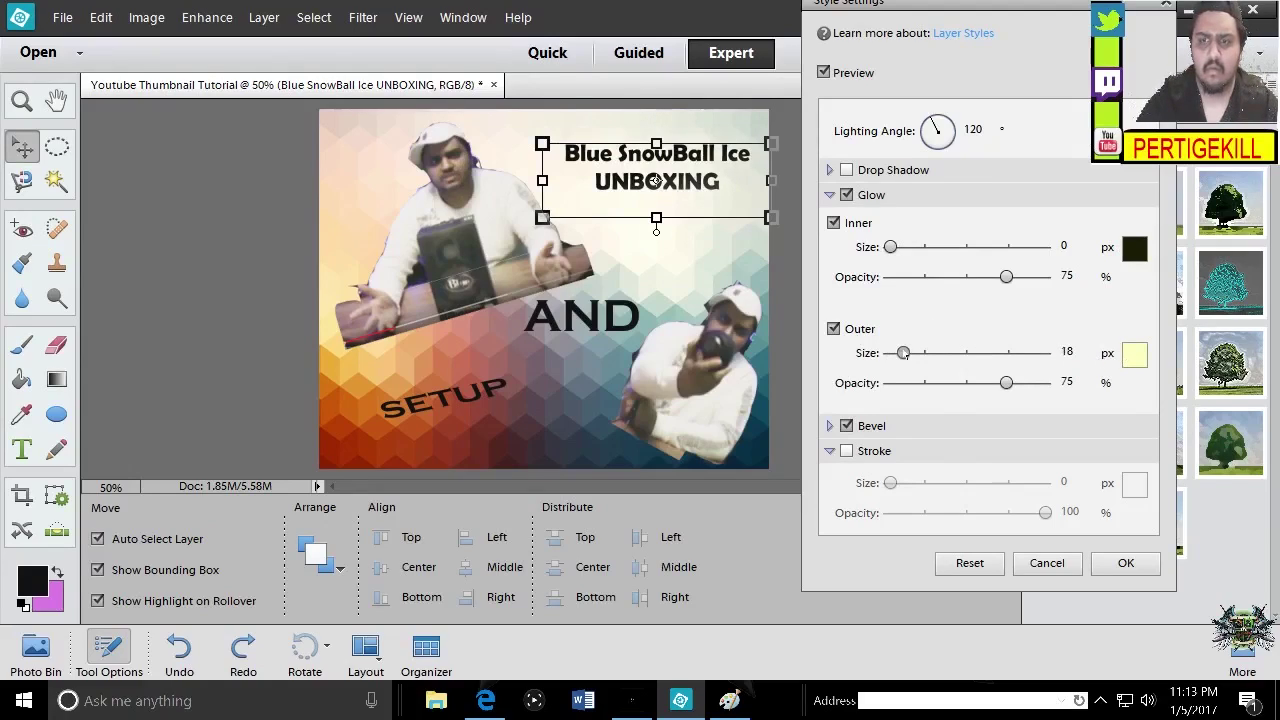
click(1134, 354)
drag(678, 355, 681, 360)
click(749, 216)
click(715, 232)
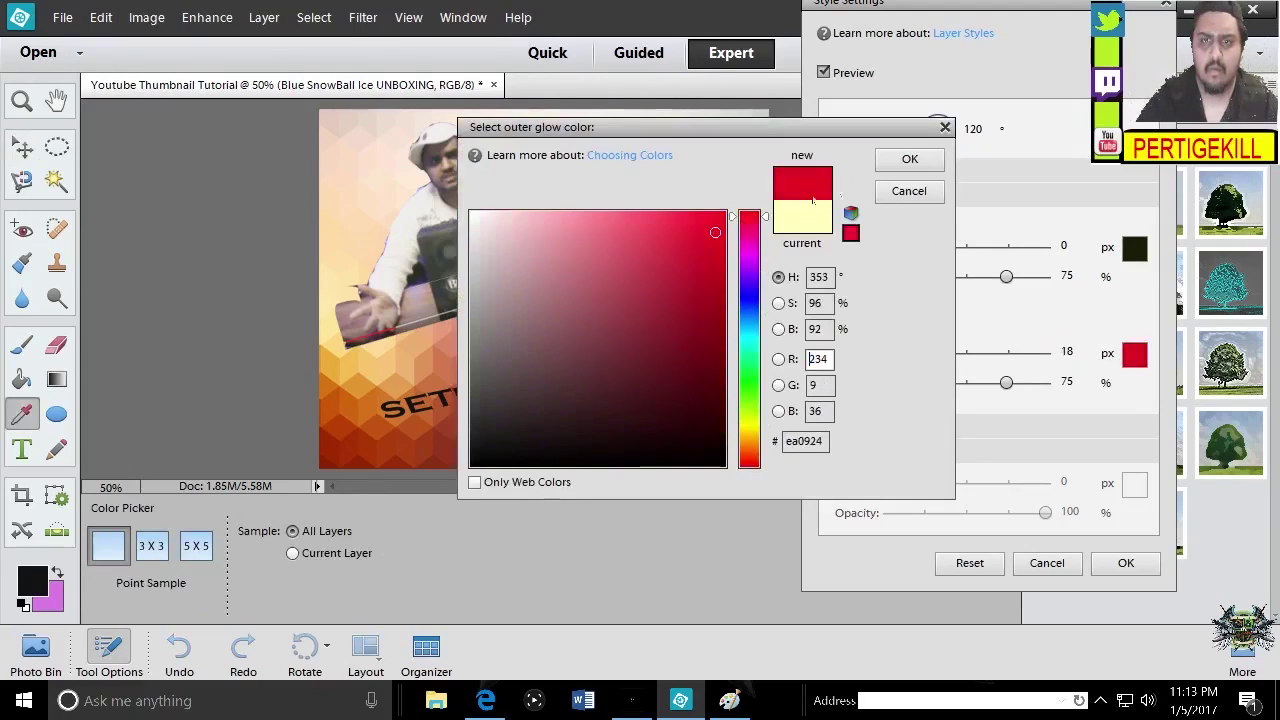
click(889, 166)
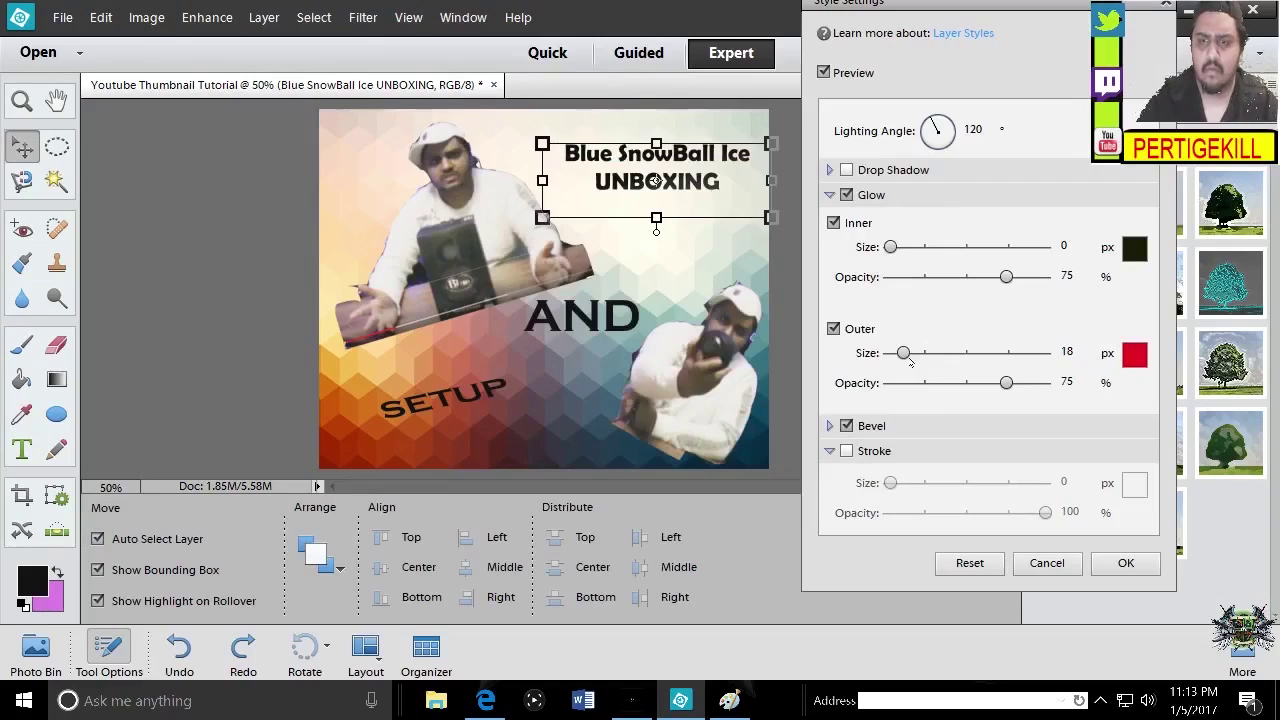
drag(905, 356, 966, 354)
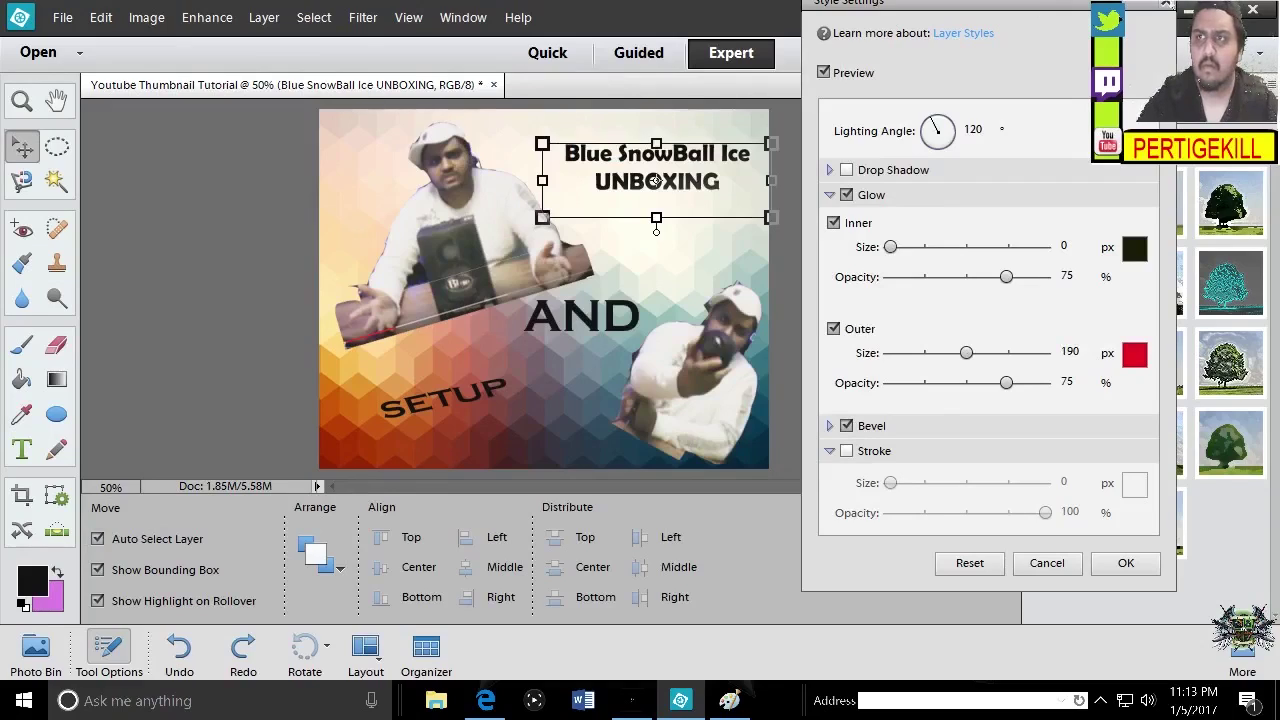
click(1166, 4)
click(1046, 85)
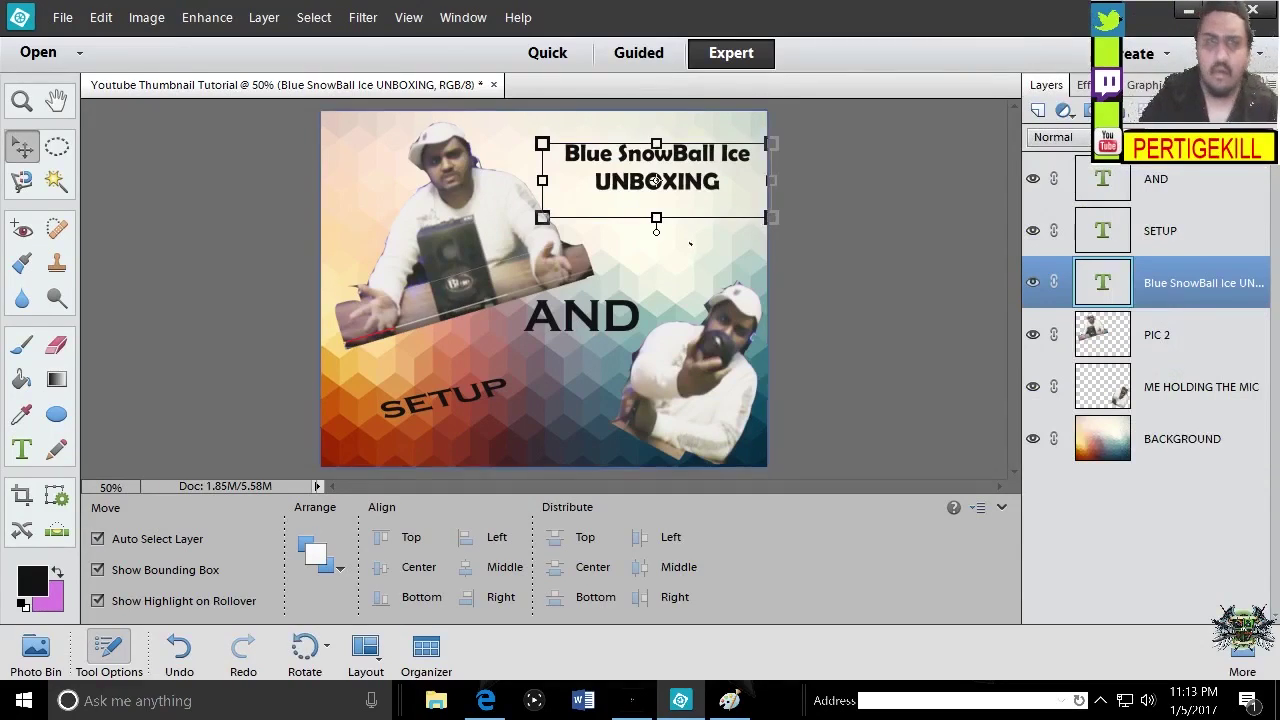
Reselect the title text layer and commit its text unchanged
click(839, 248)
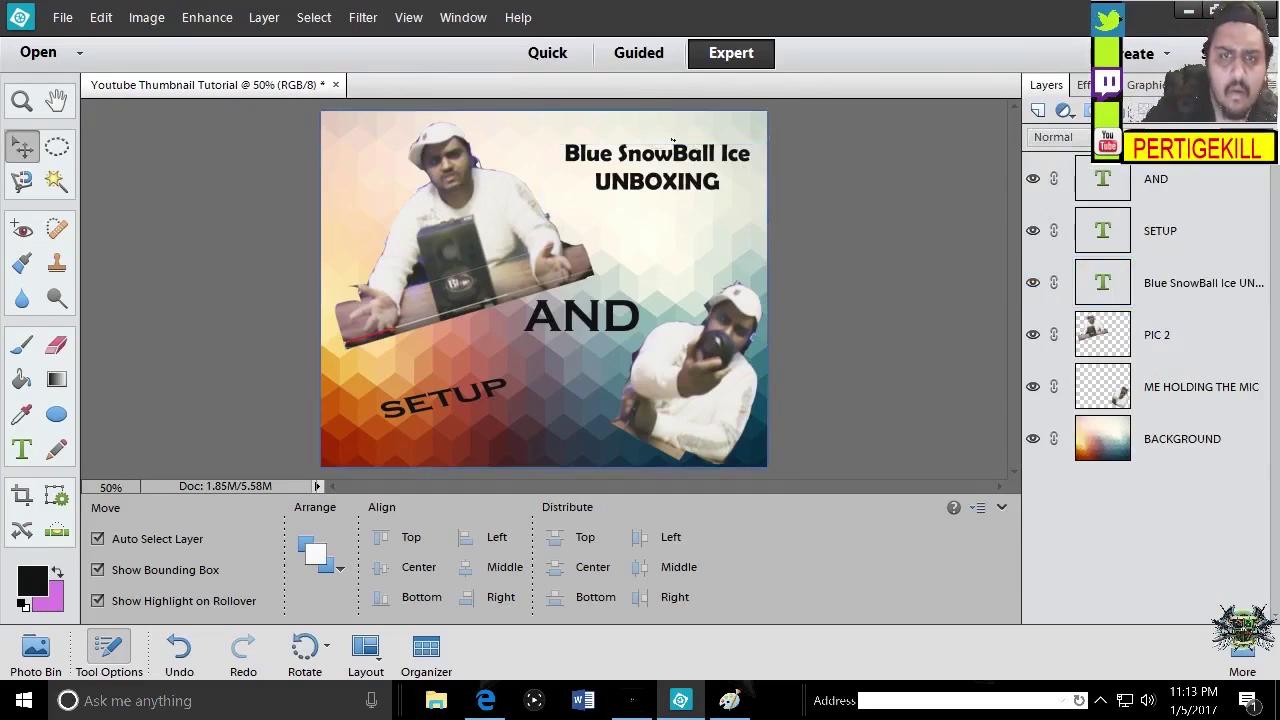
click(752, 228)
click(656, 180)
right_click(662, 166)
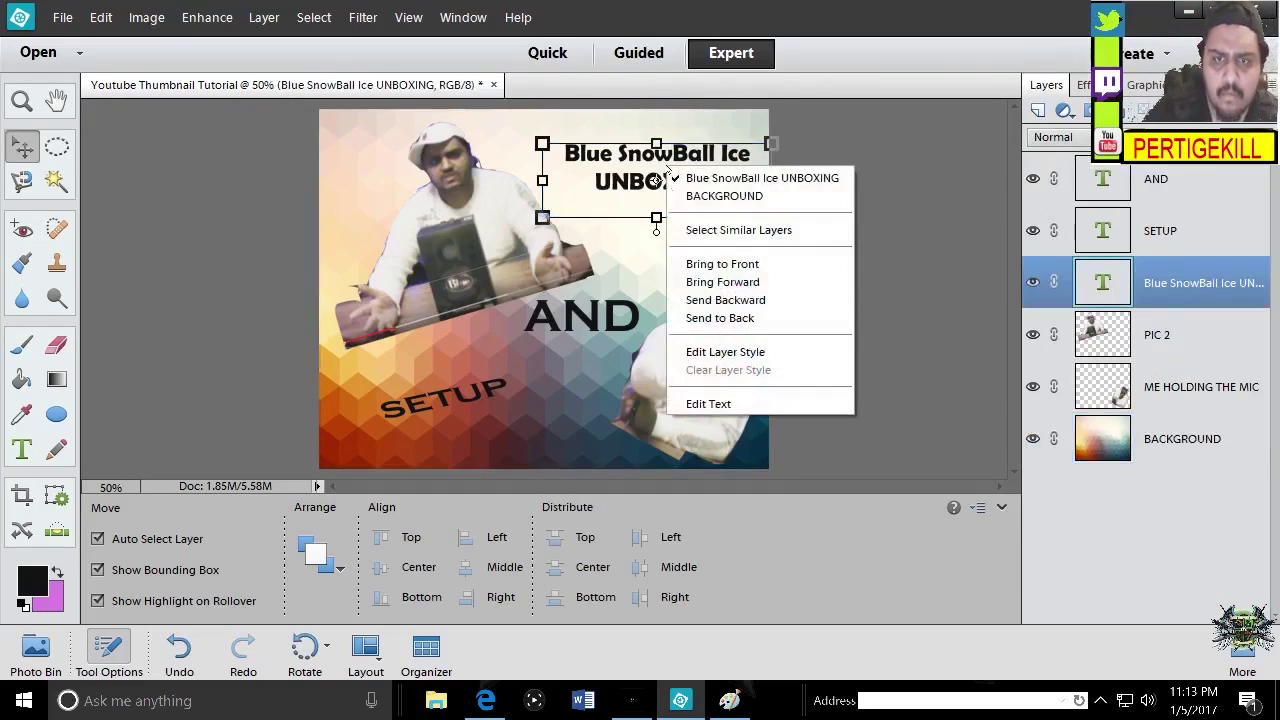
click(718, 404)
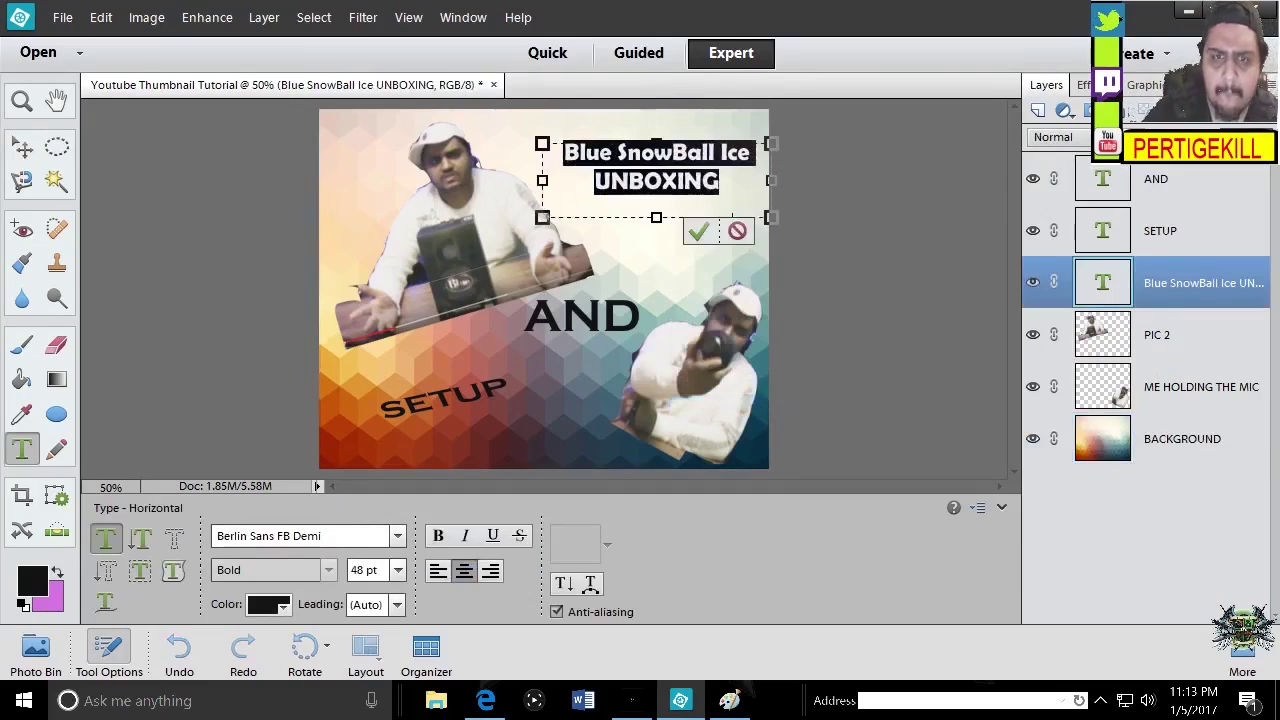
click(698, 231)
Give the background layer a 195 px drop shadow and apply it
right_click(683, 195)
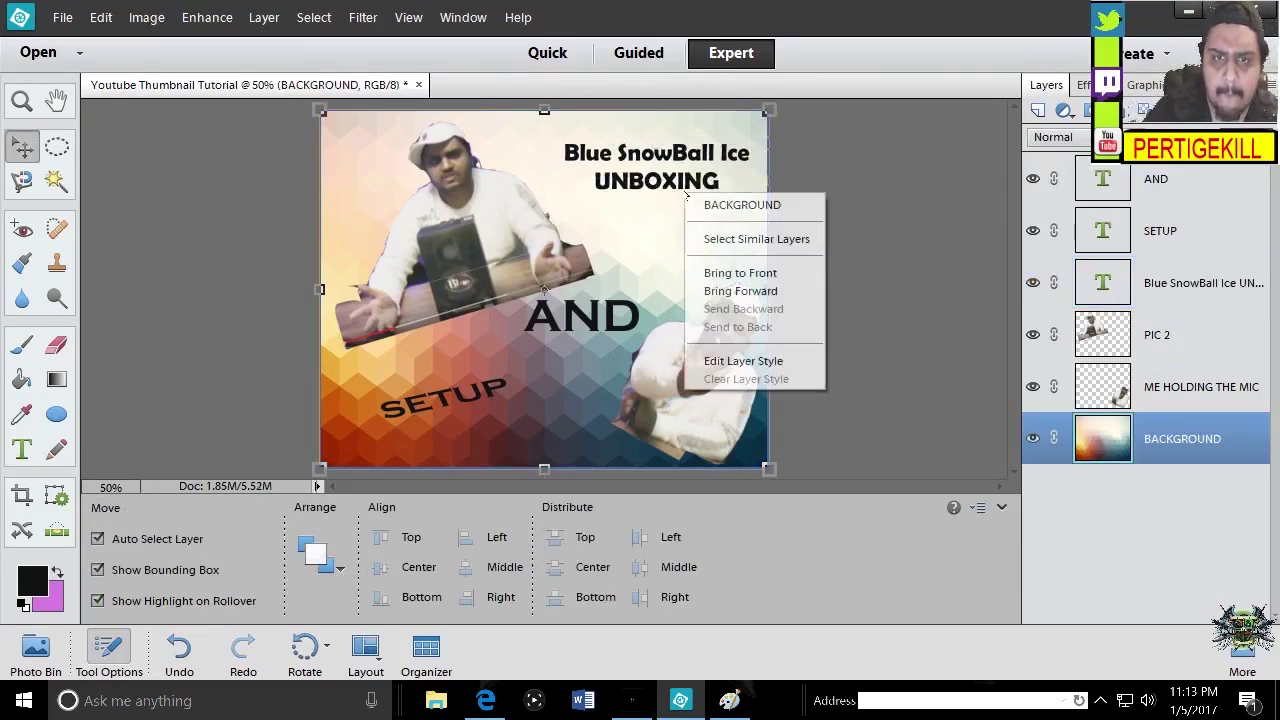
click(720, 361)
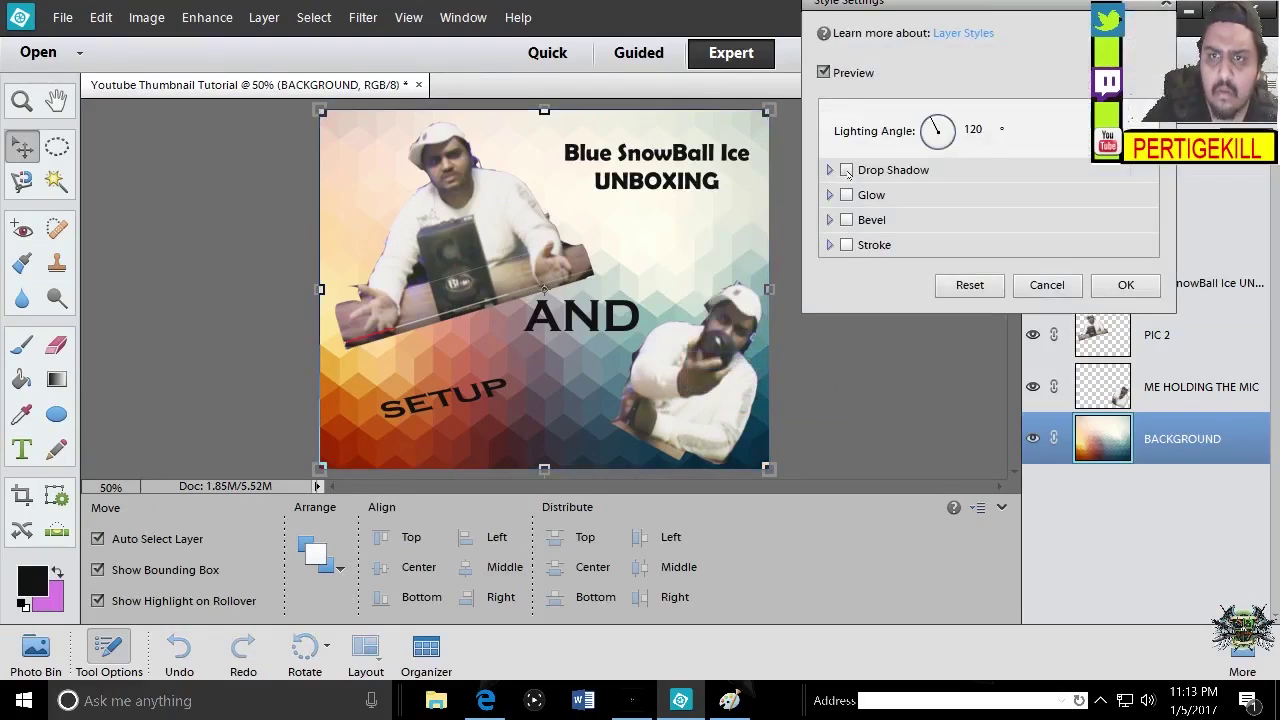
click(847, 170)
drag(896, 202, 968, 202)
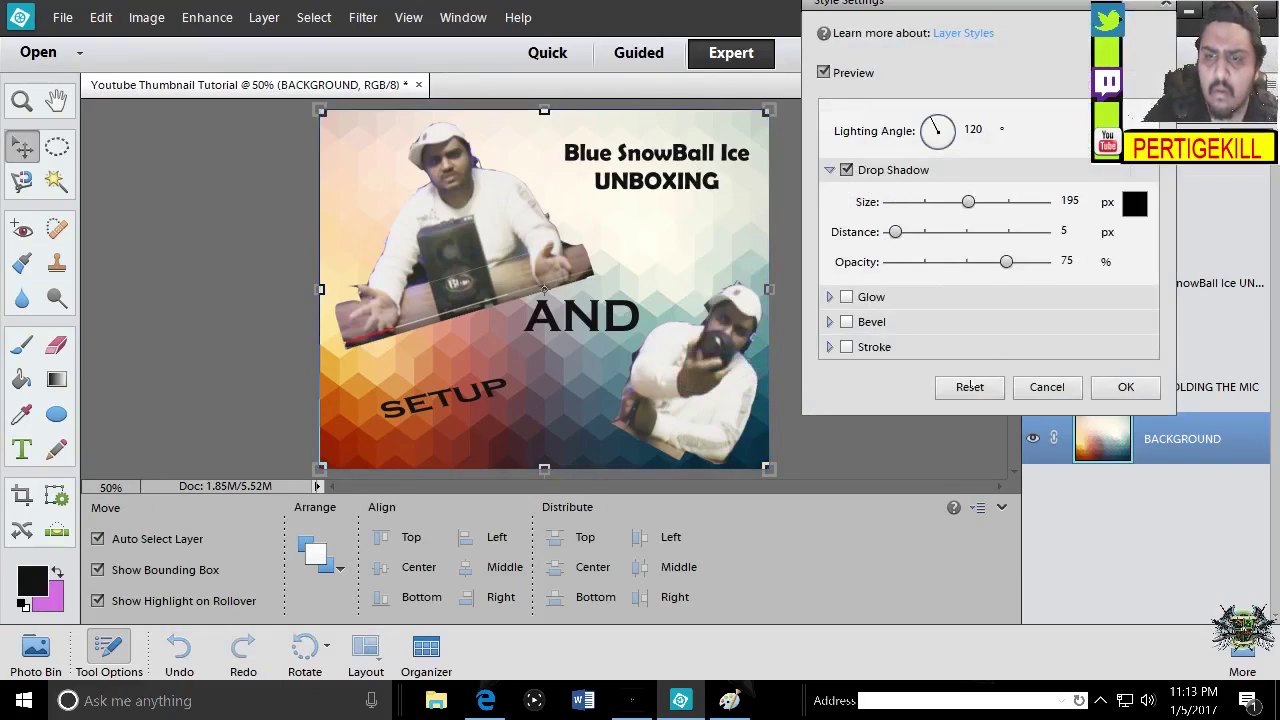
click(1126, 387)
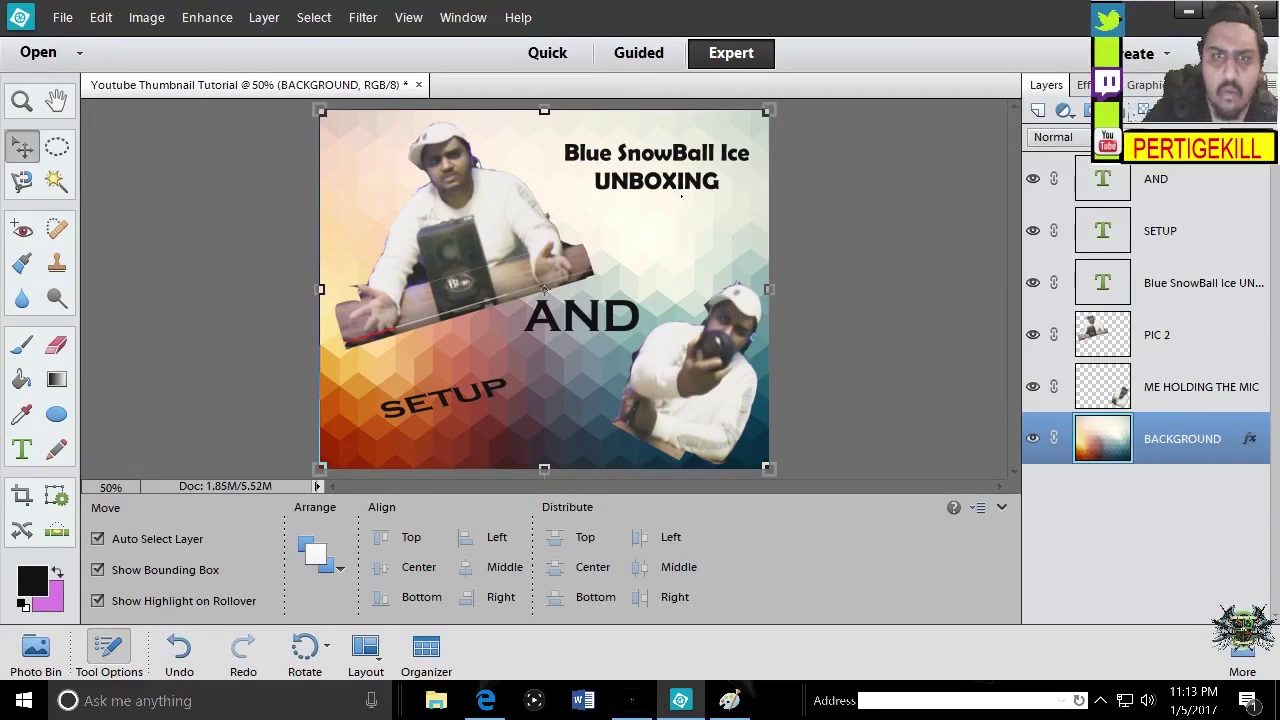
click(681, 196)
click(624, 300)
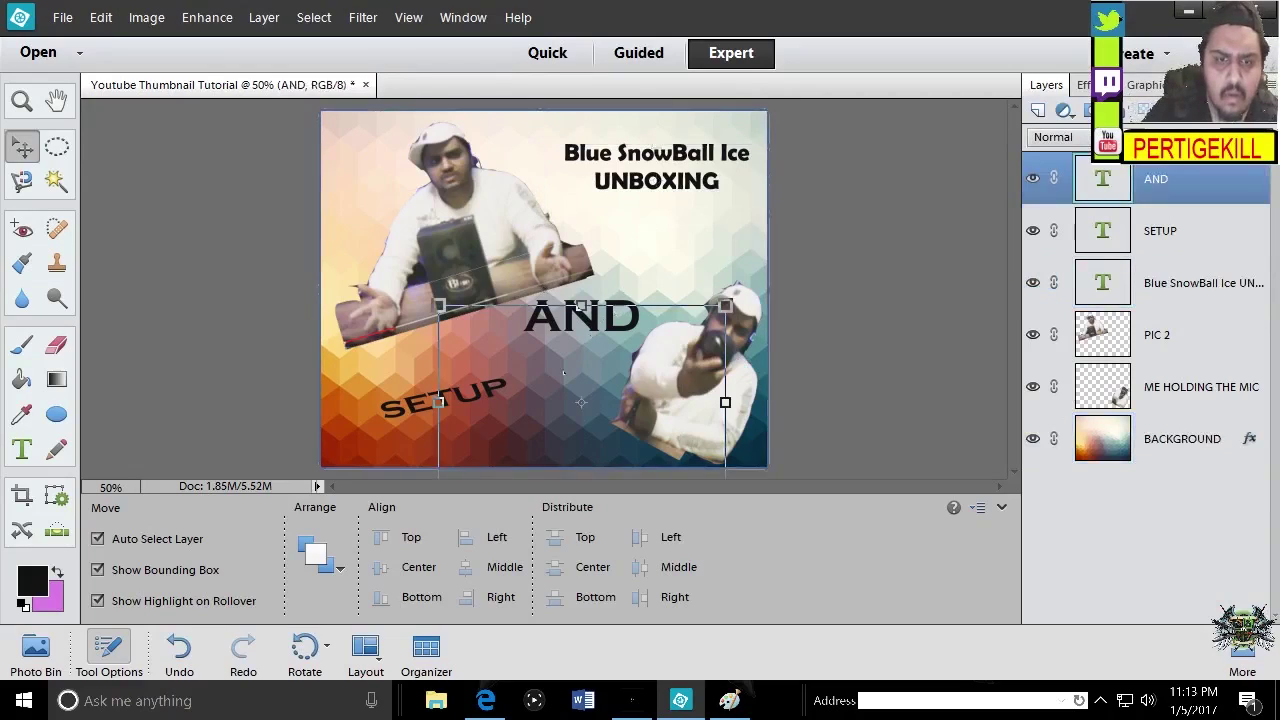
Give the PIC 2 photo a black drop shadow with size 70 and distance 0
click(445, 395)
click(988, 237)
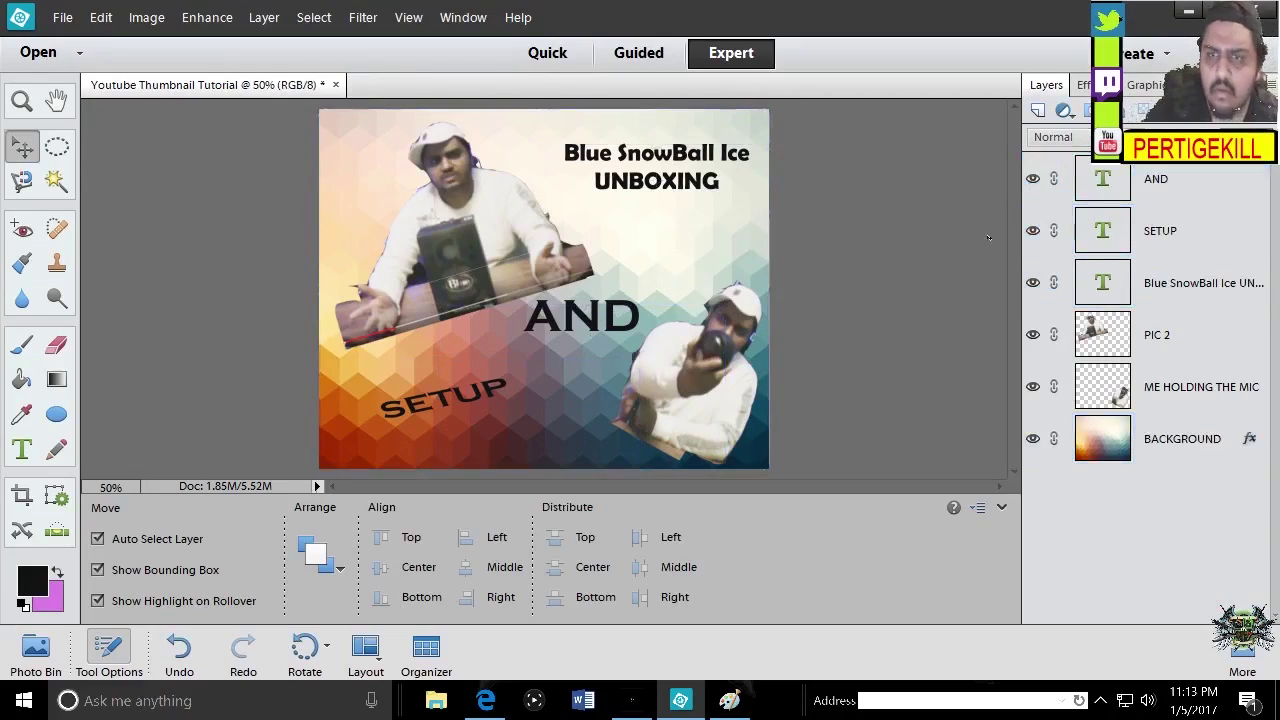
click(515, 220)
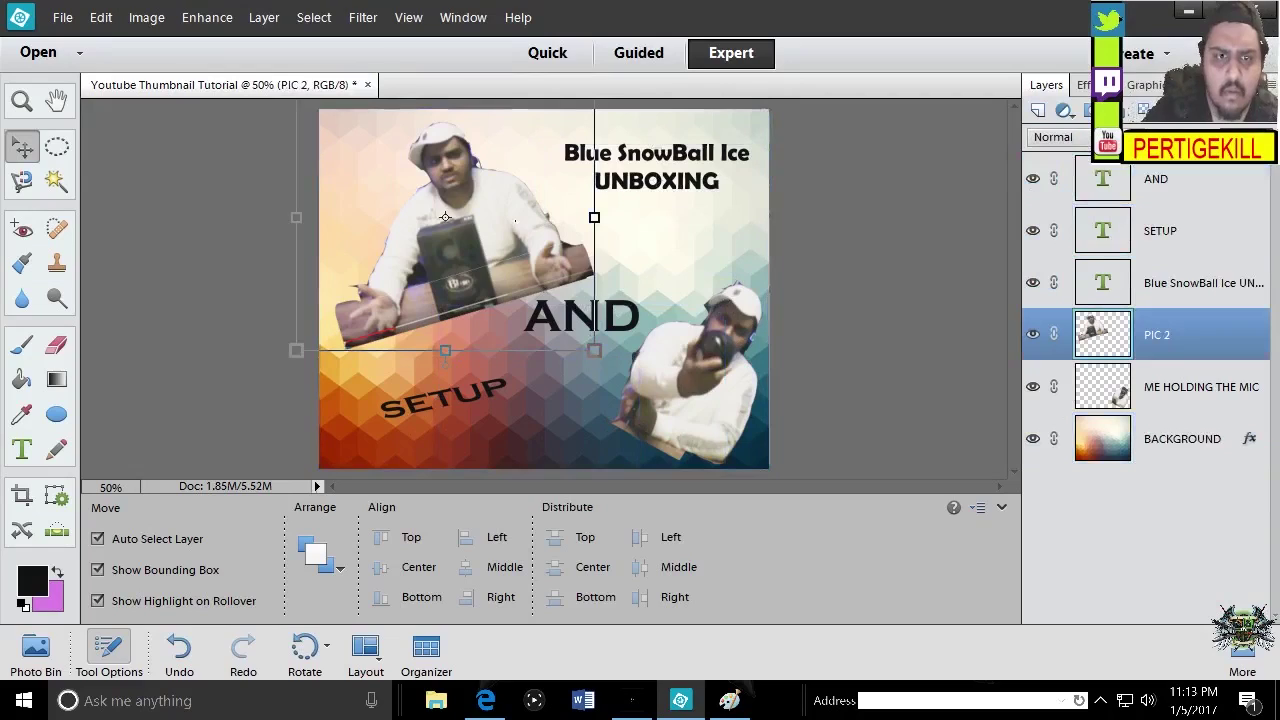
right_click(515, 220)
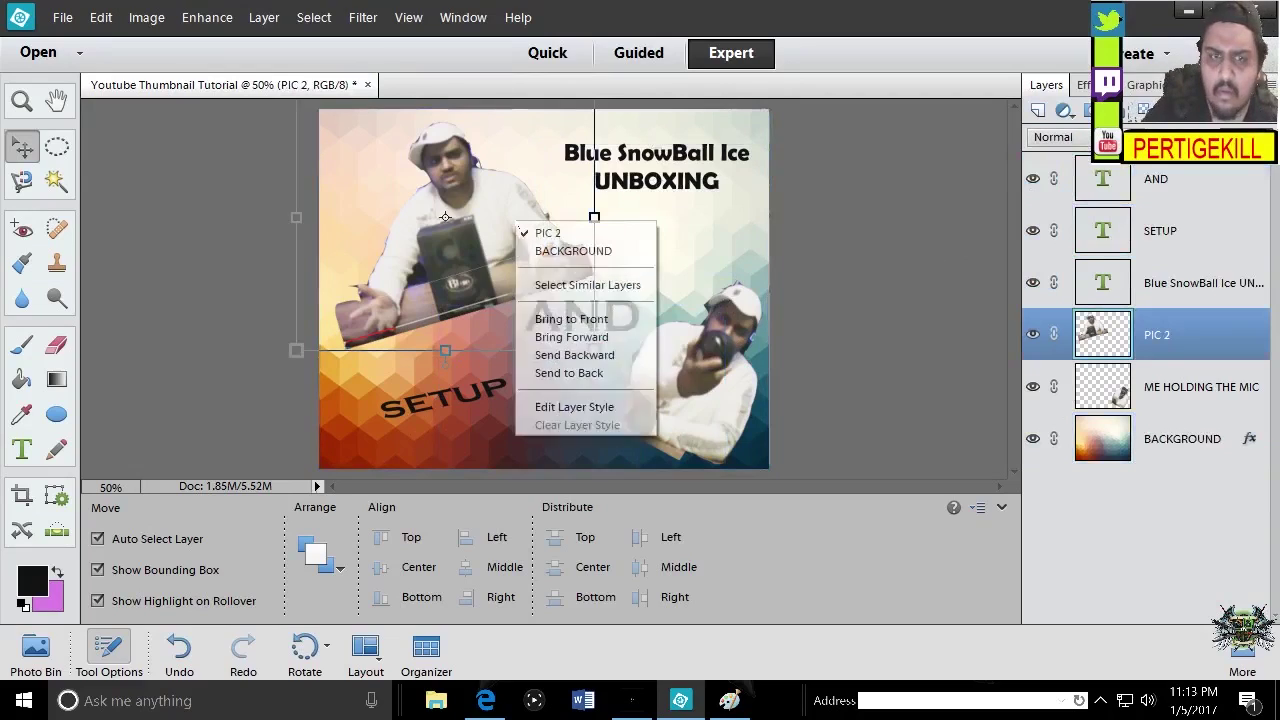
click(578, 408)
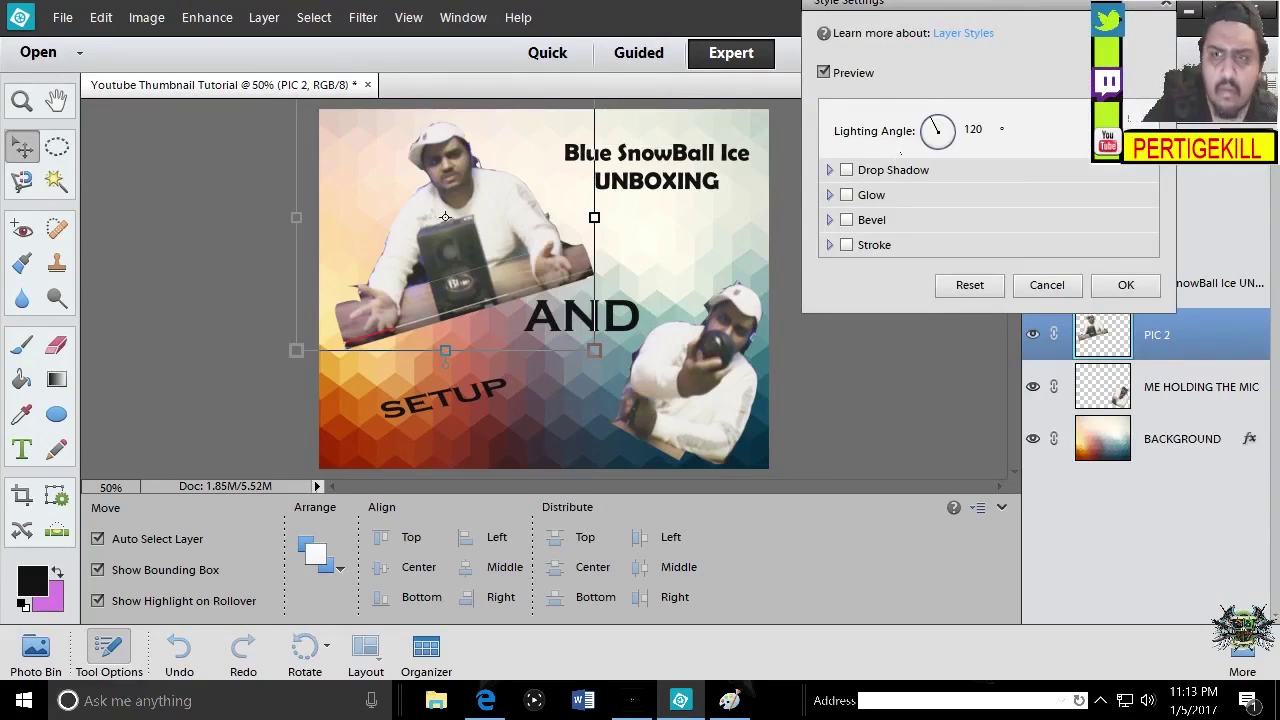
click(846, 170)
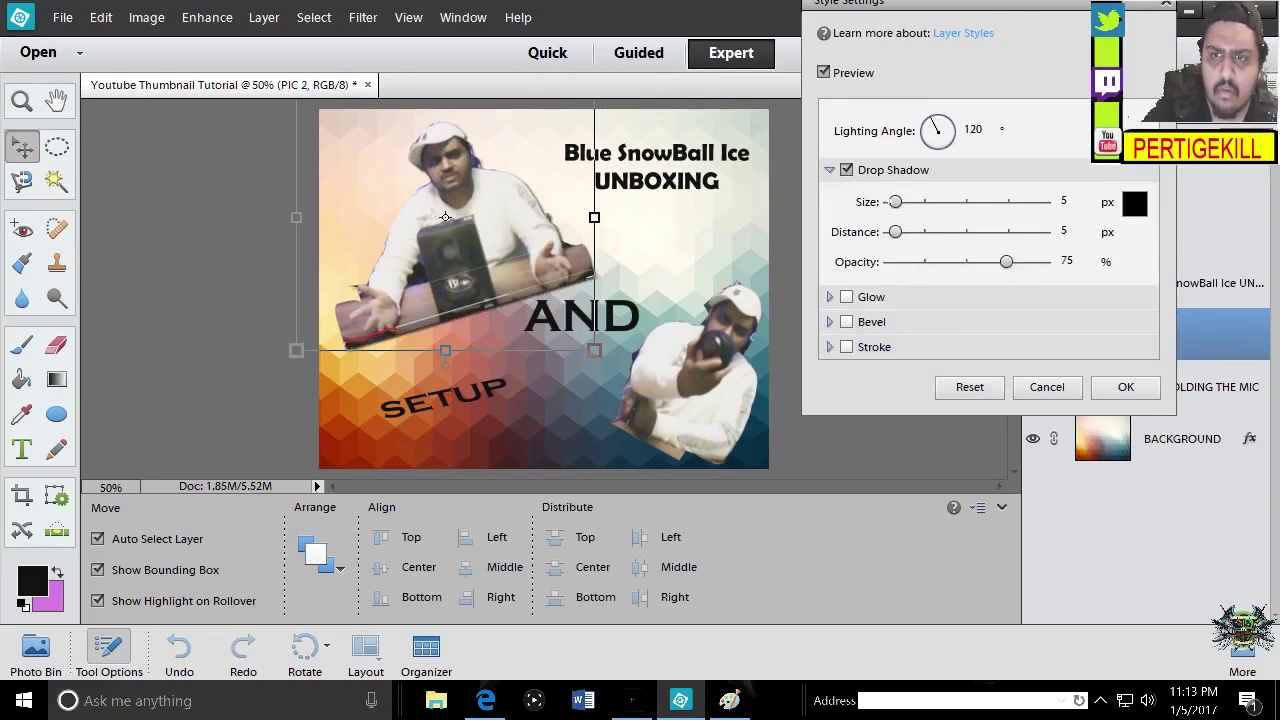
drag(896, 203, 924, 221)
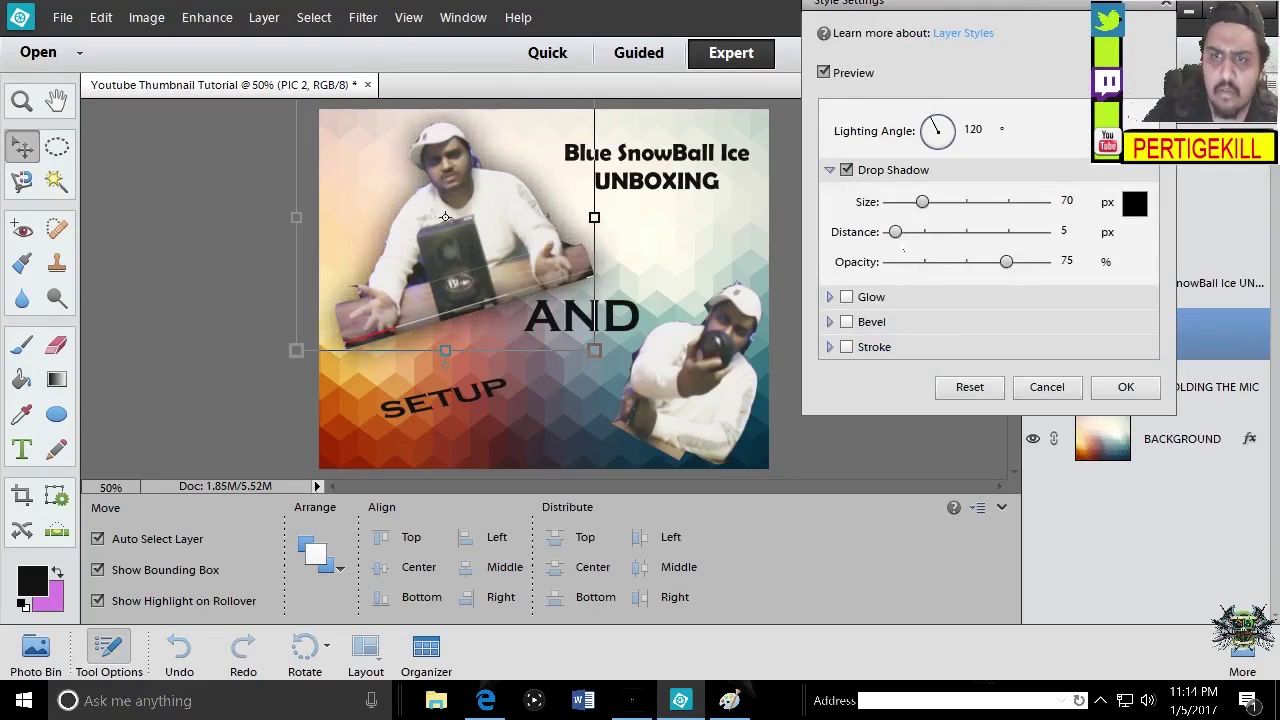
mouse_move(897, 232)
mouse_down()
mouse_move(930, 233)
mouse_move(890, 232)
mouse_up()
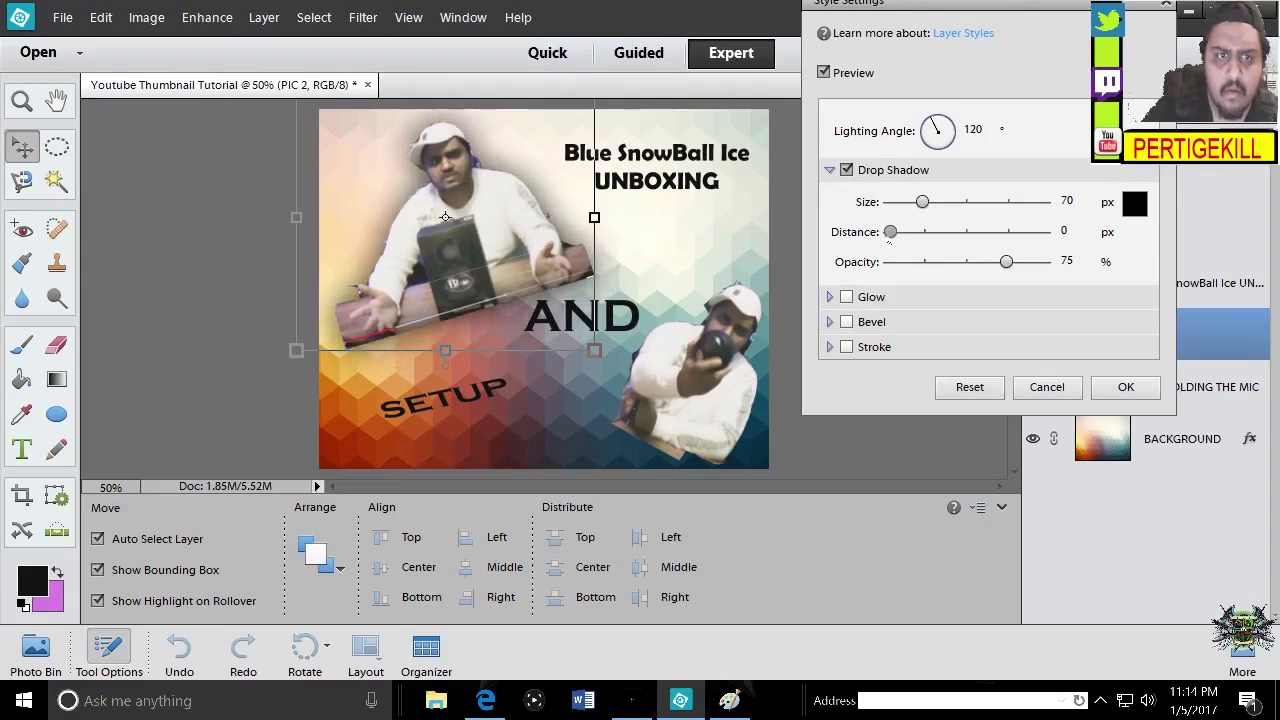
Add a deep red 240 px outer glow to PIC 2 and apply the style
click(846, 297)
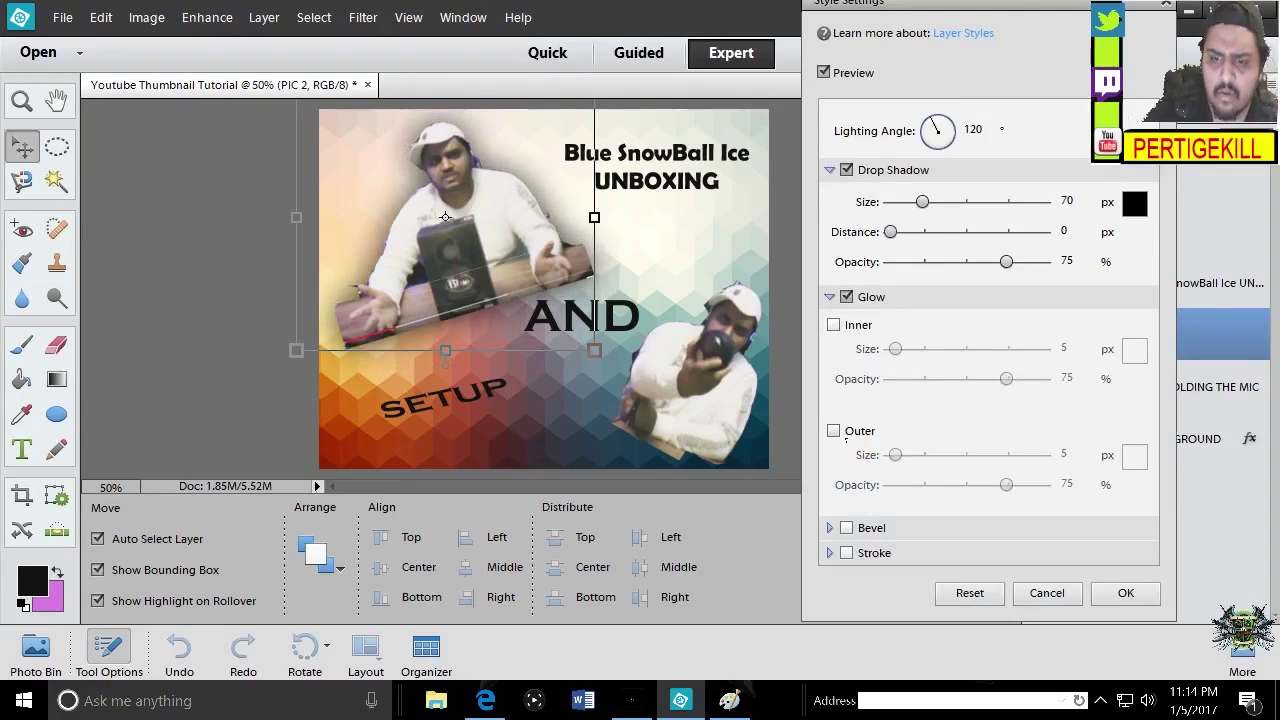
click(834, 431)
mouse_move(895, 455)
mouse_down()
mouse_move(936, 455)
mouse_move(907, 455)
mouse_up()
click(1130, 459)
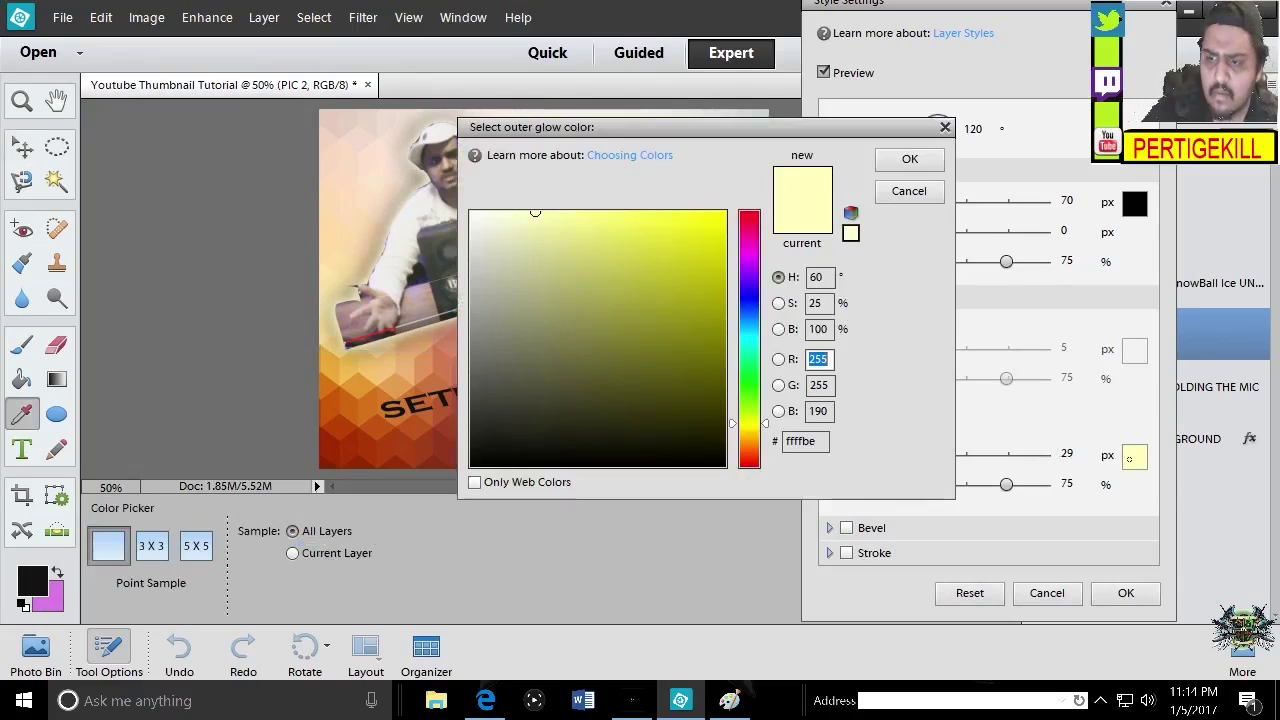
click(757, 228)
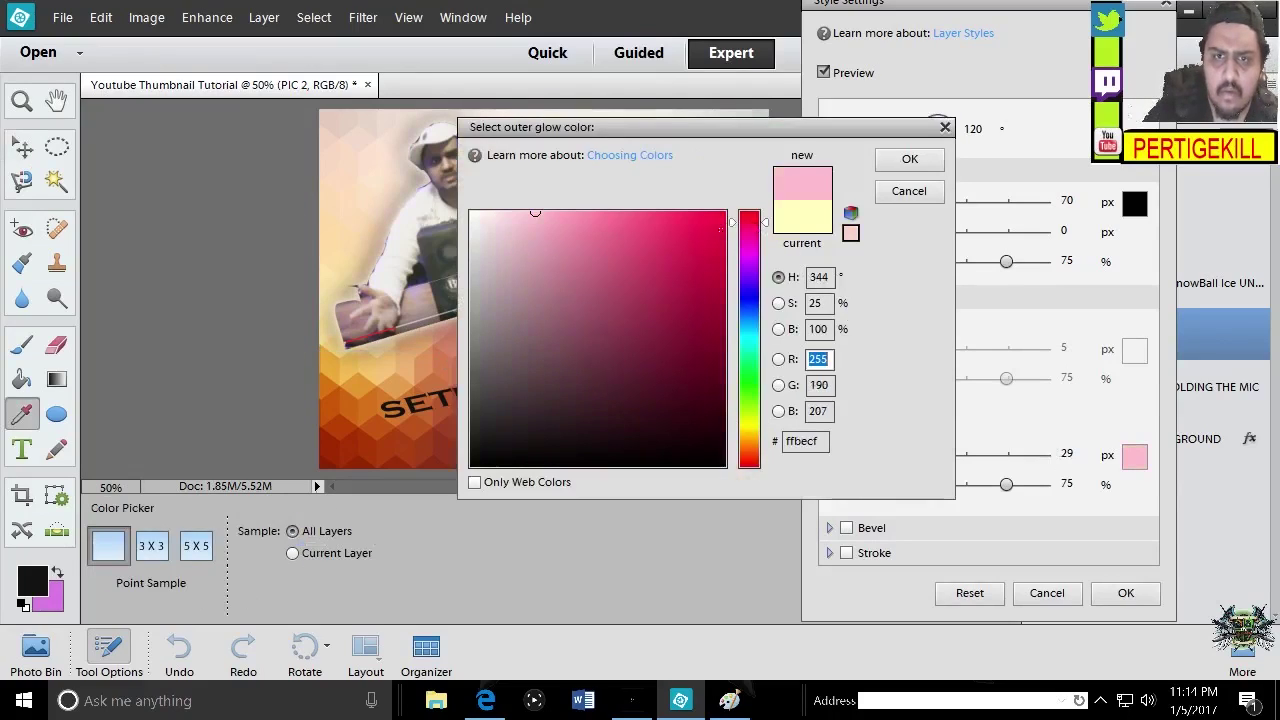
click(715, 246)
click(908, 162)
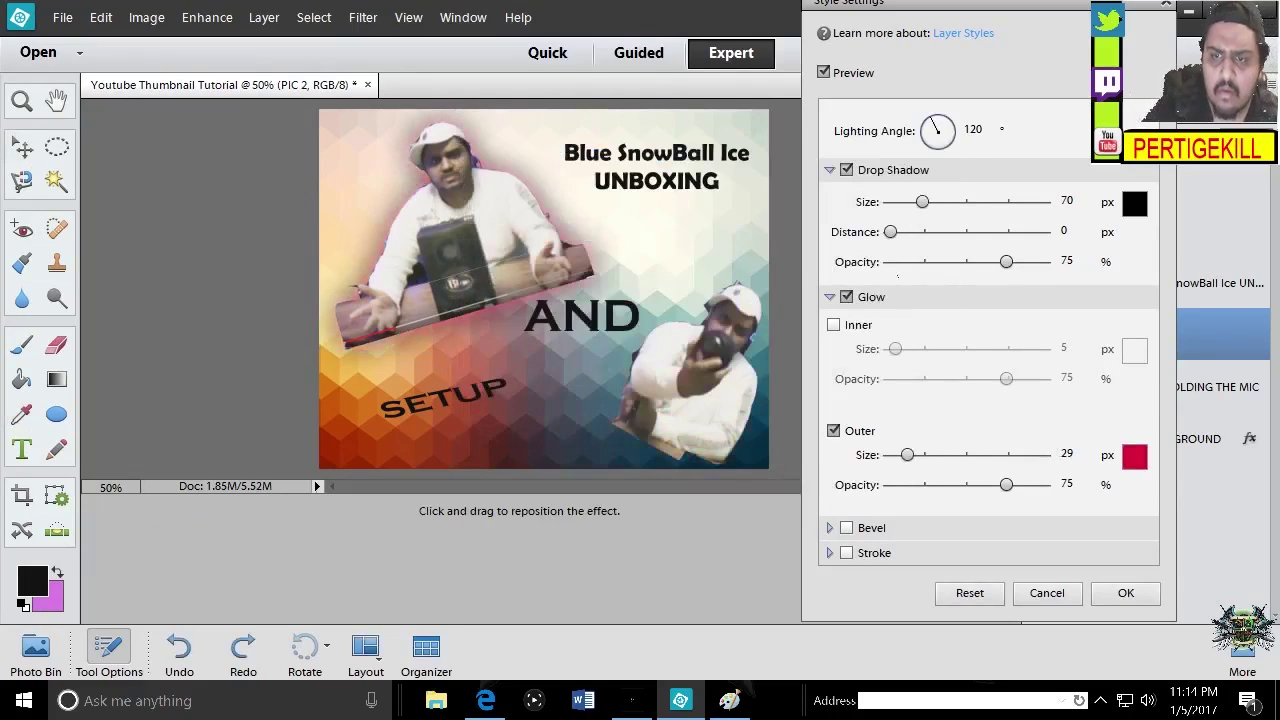
drag(907, 455, 986, 455)
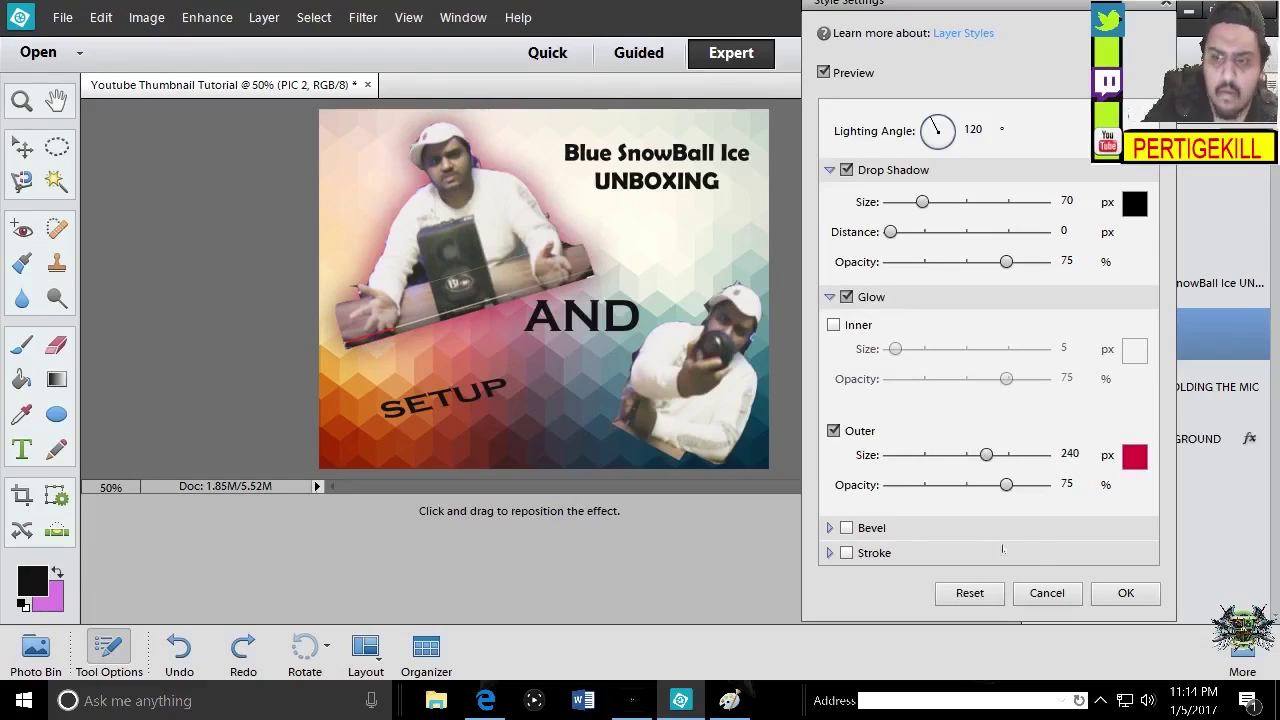
click(1145, 597)
click(812, 354)
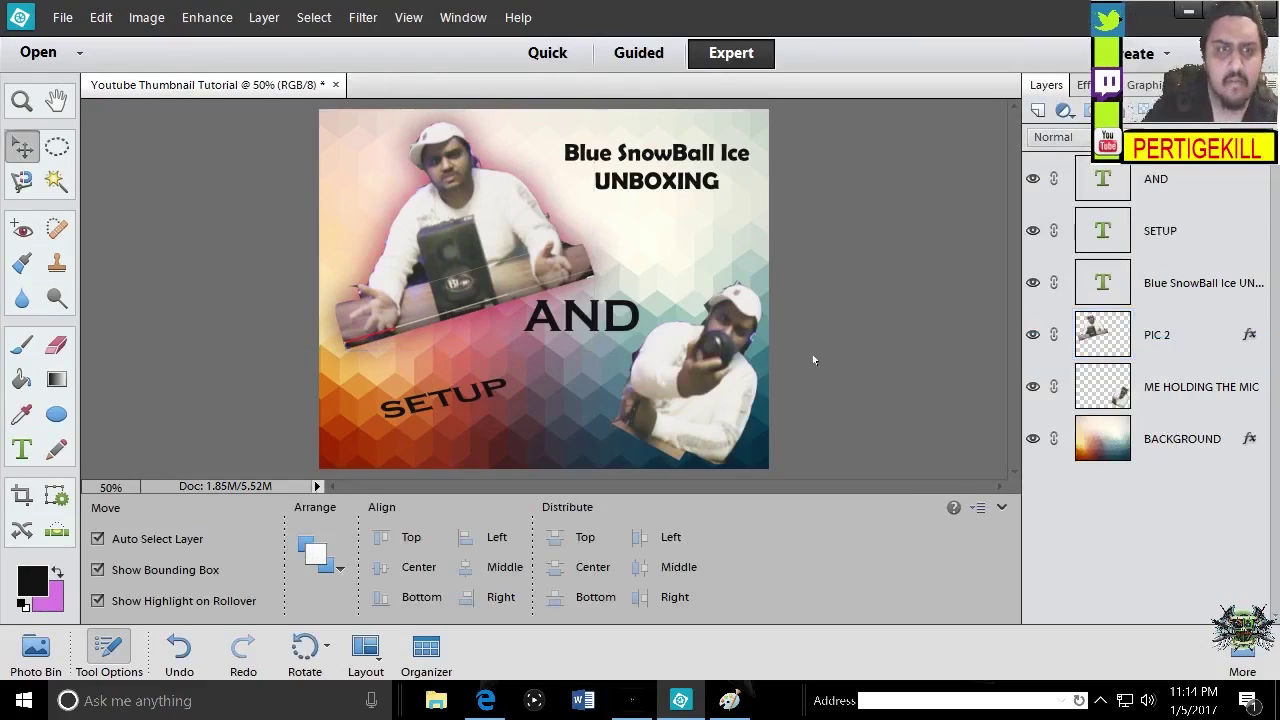
Give the ME HOLDING THE MIC photo an enlarged olive drop shadow
click(745, 365)
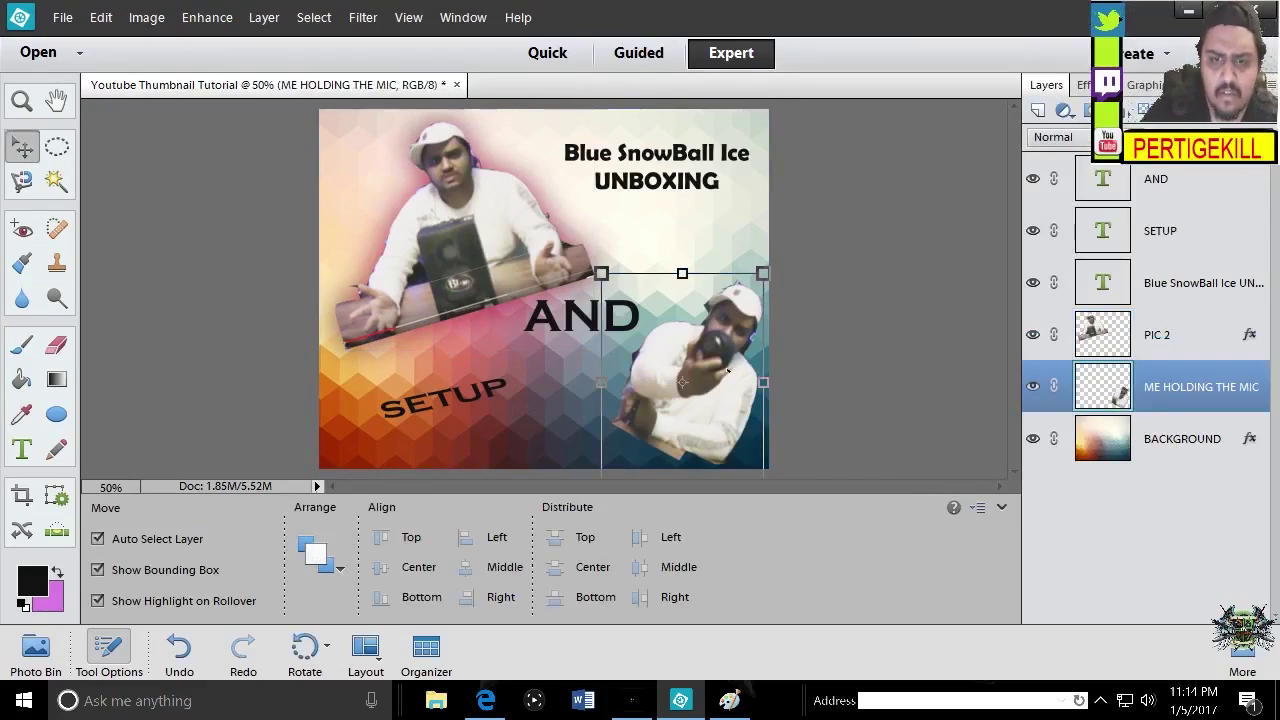
right_click(728, 372)
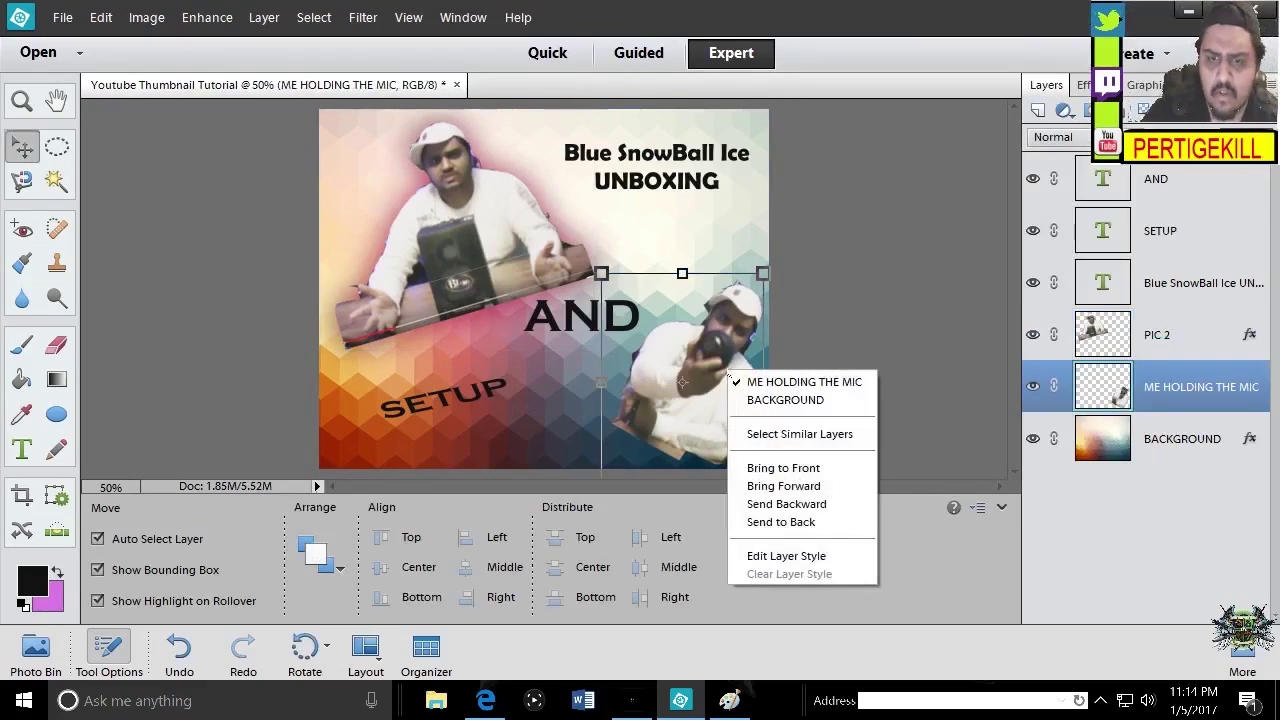
click(1234, 387)
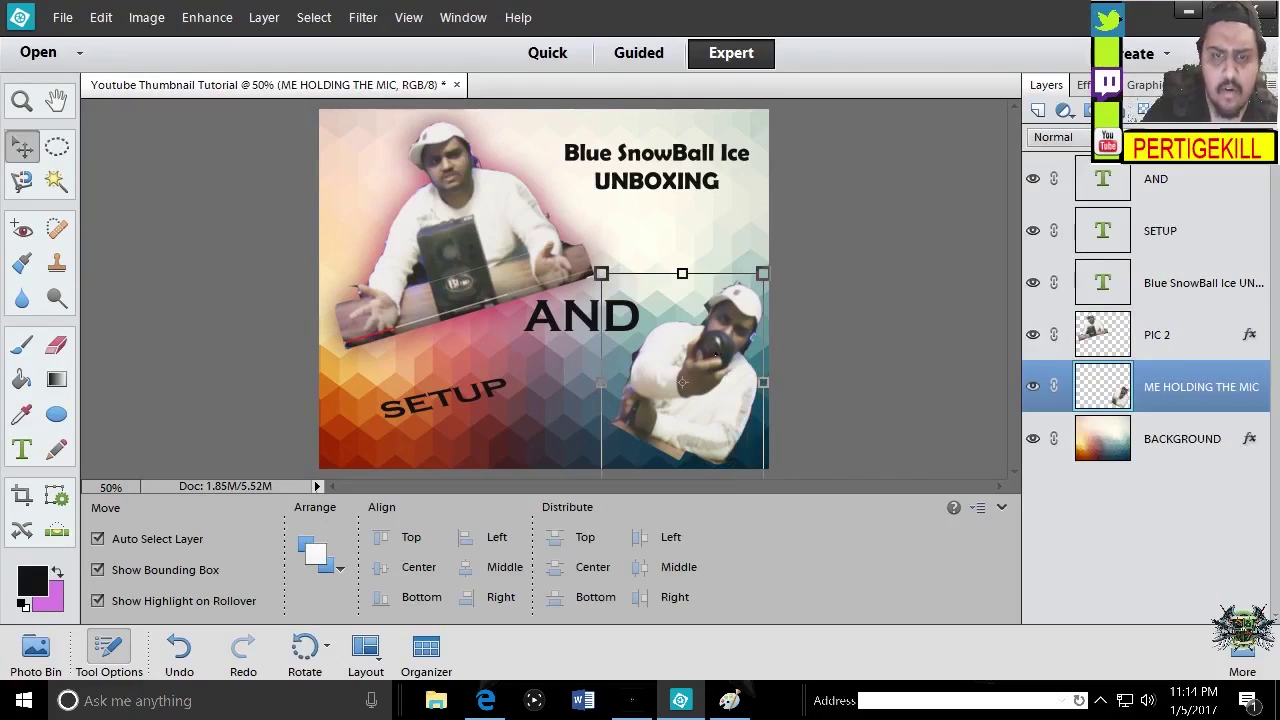
right_click(715, 353)
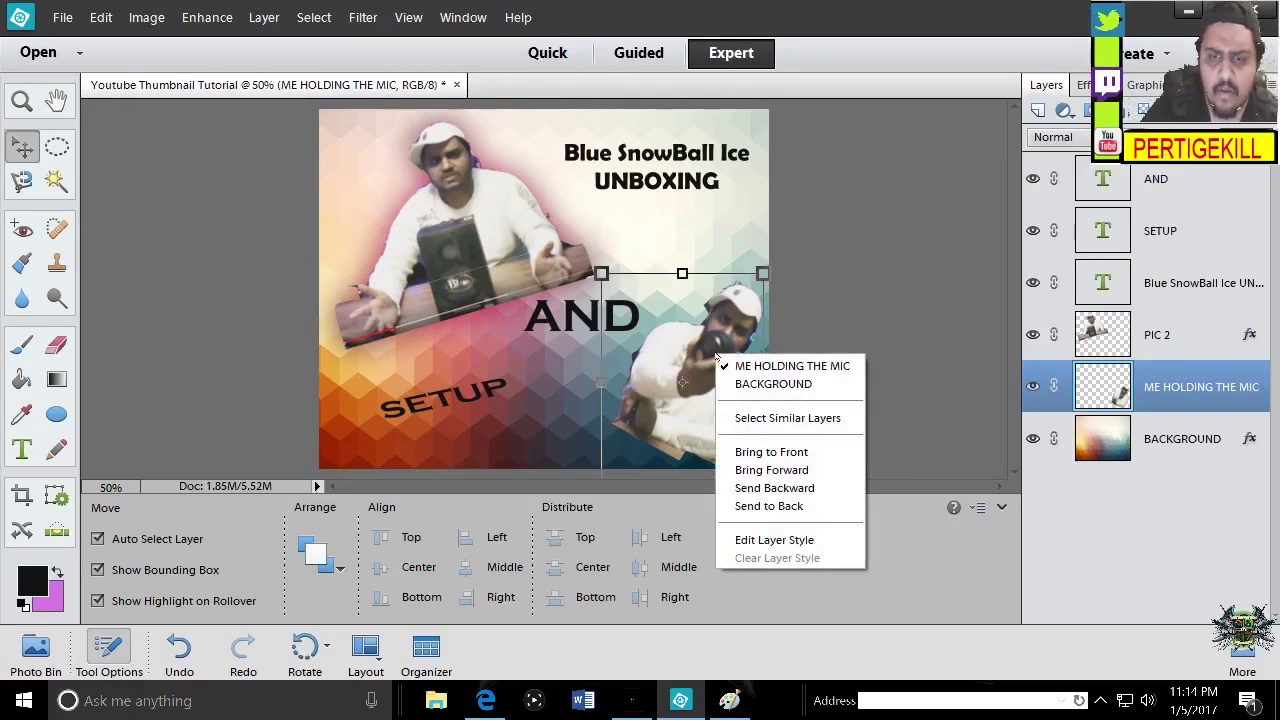
click(772, 540)
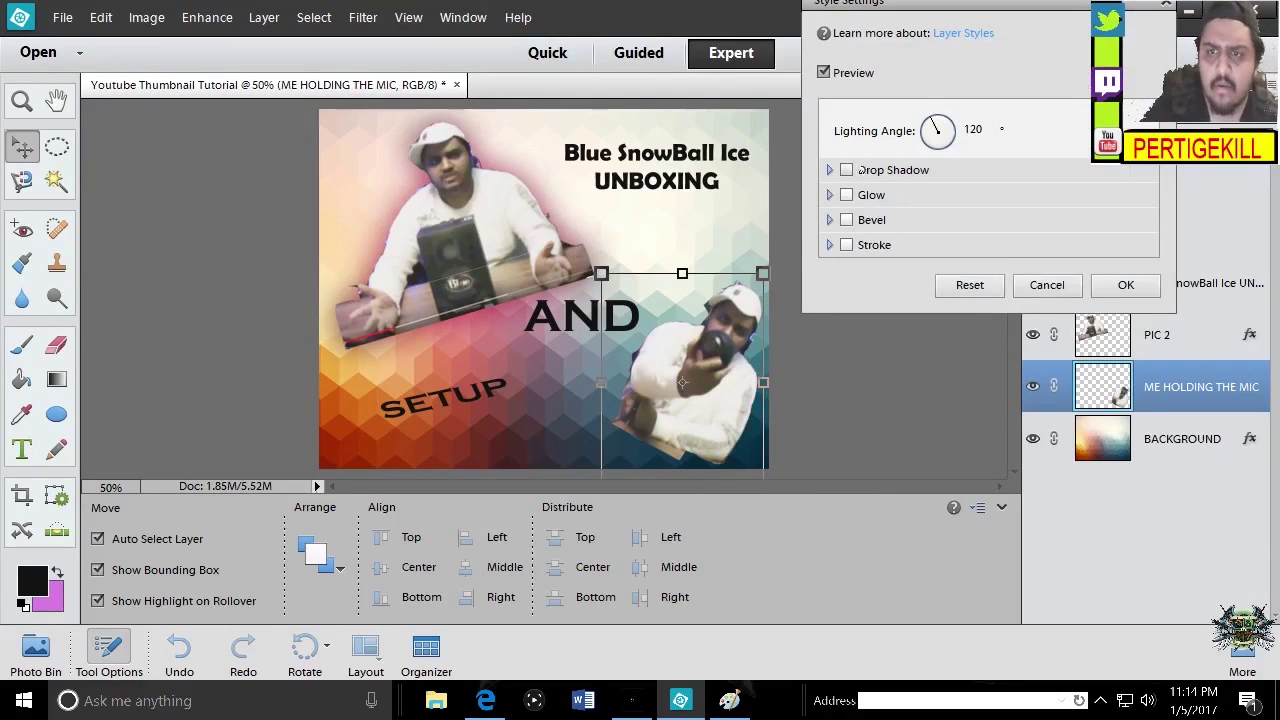
click(830, 170)
click(846, 170)
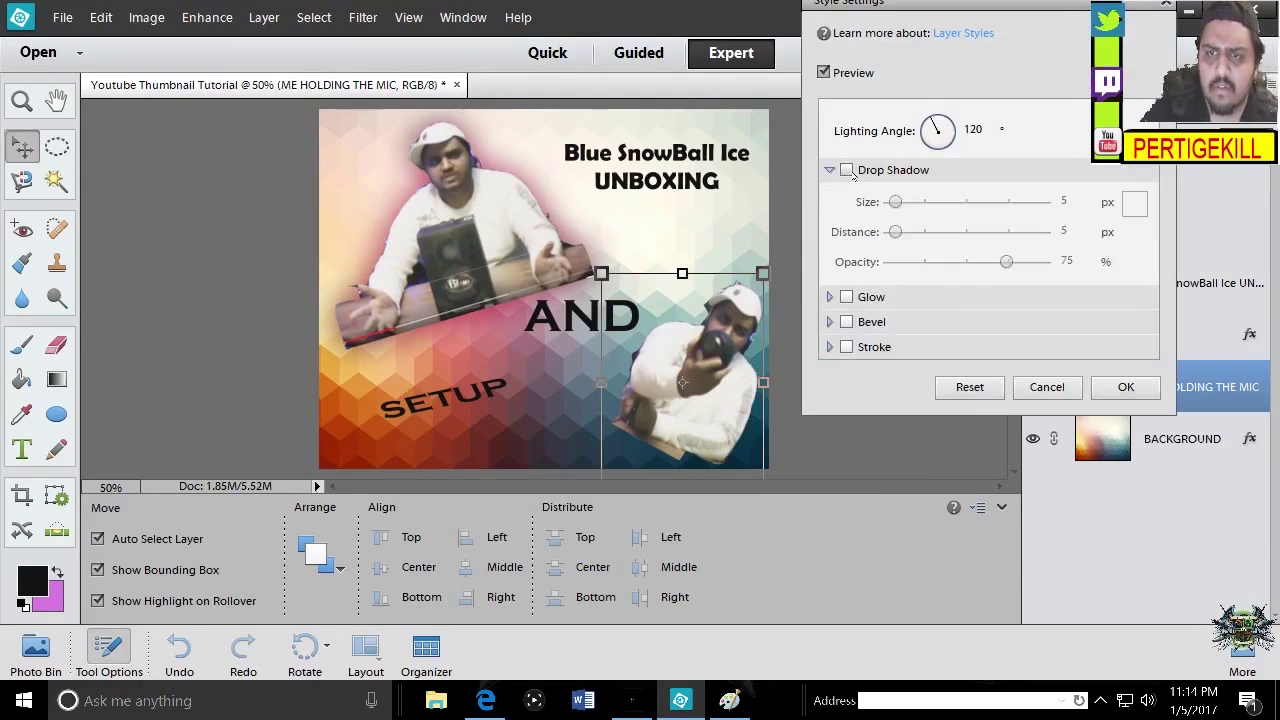
click(1135, 205)
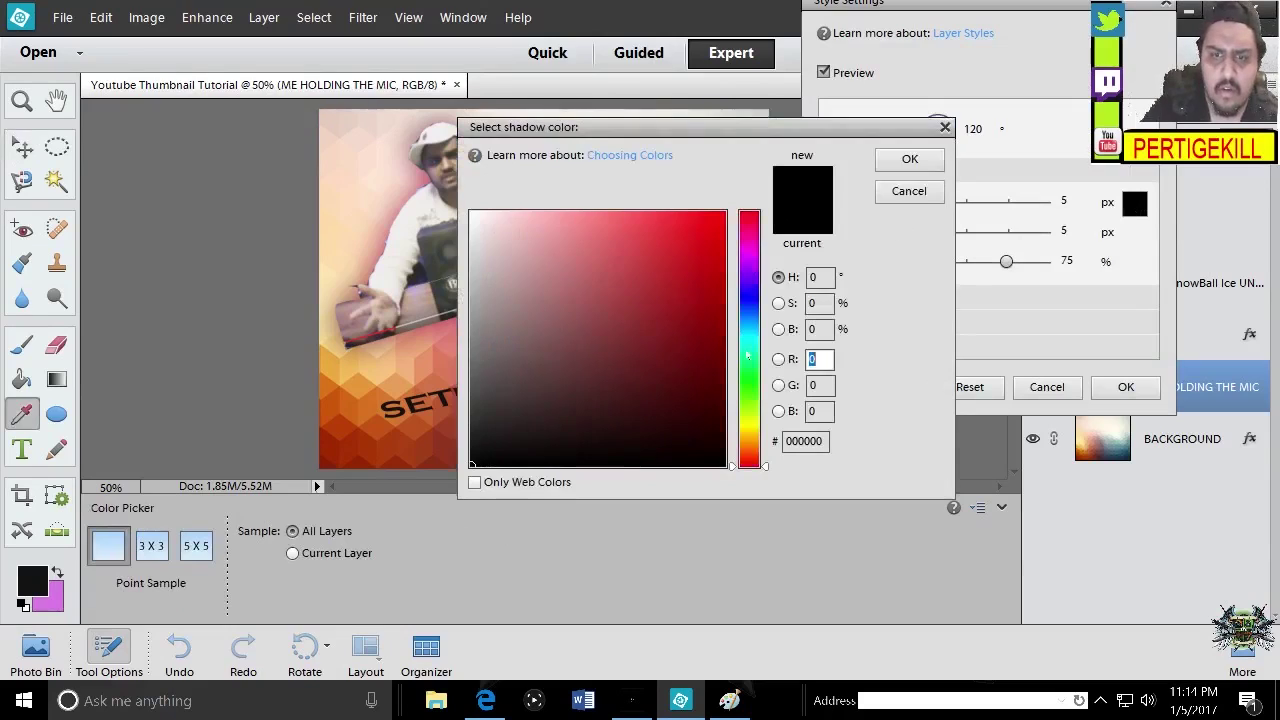
drag(748, 357, 766, 427)
click(709, 325)
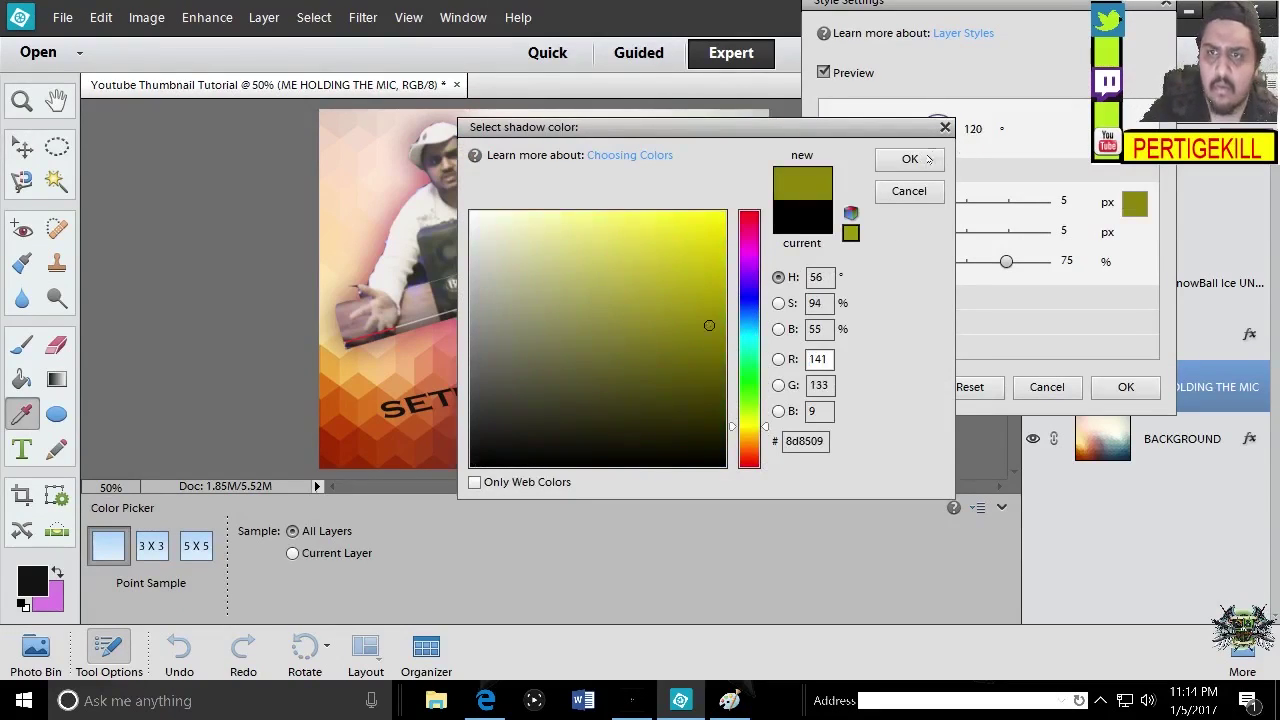
click(928, 160)
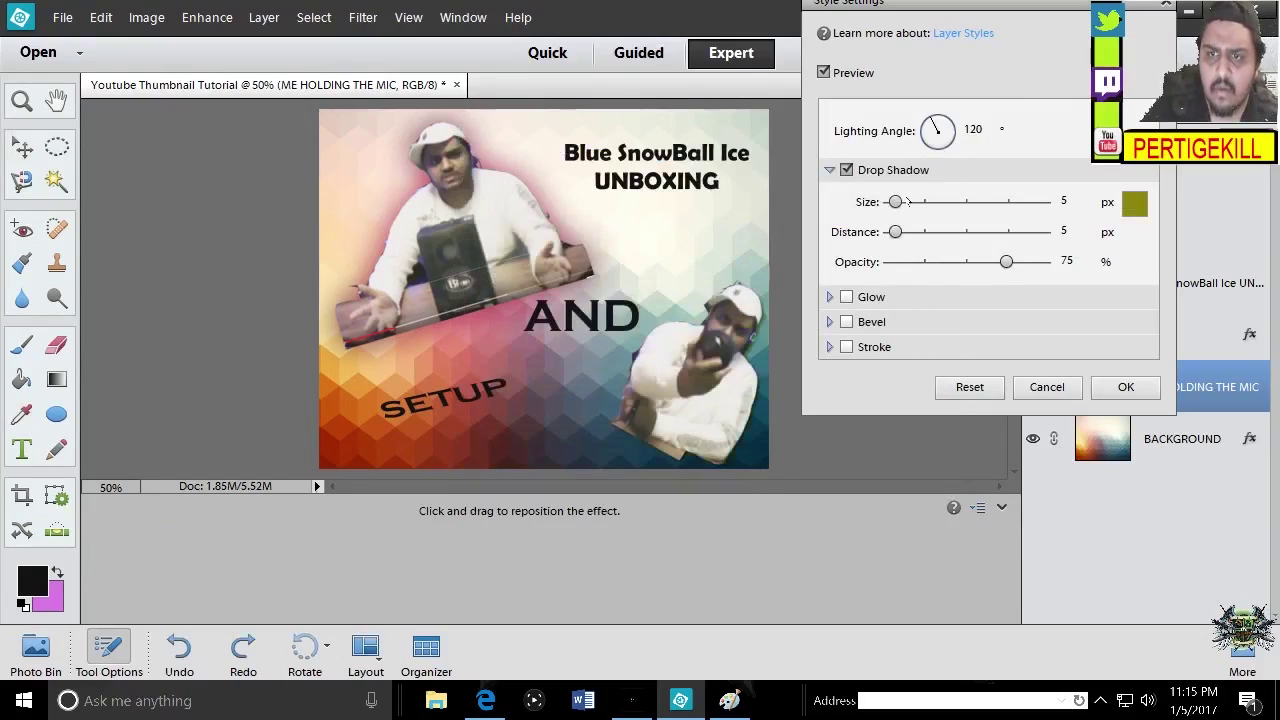
drag(895, 201, 903, 232)
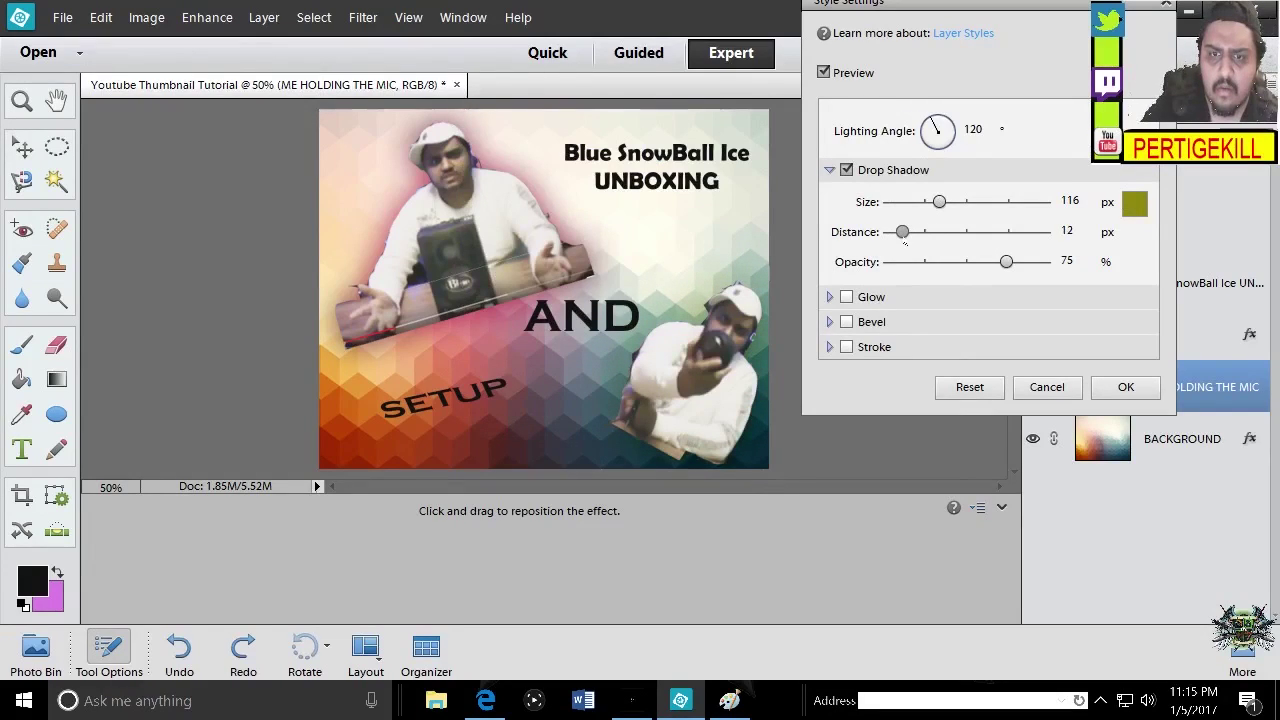
Enable an inner glow and a wider outer glow on the mic photo
click(846, 297)
click(834, 325)
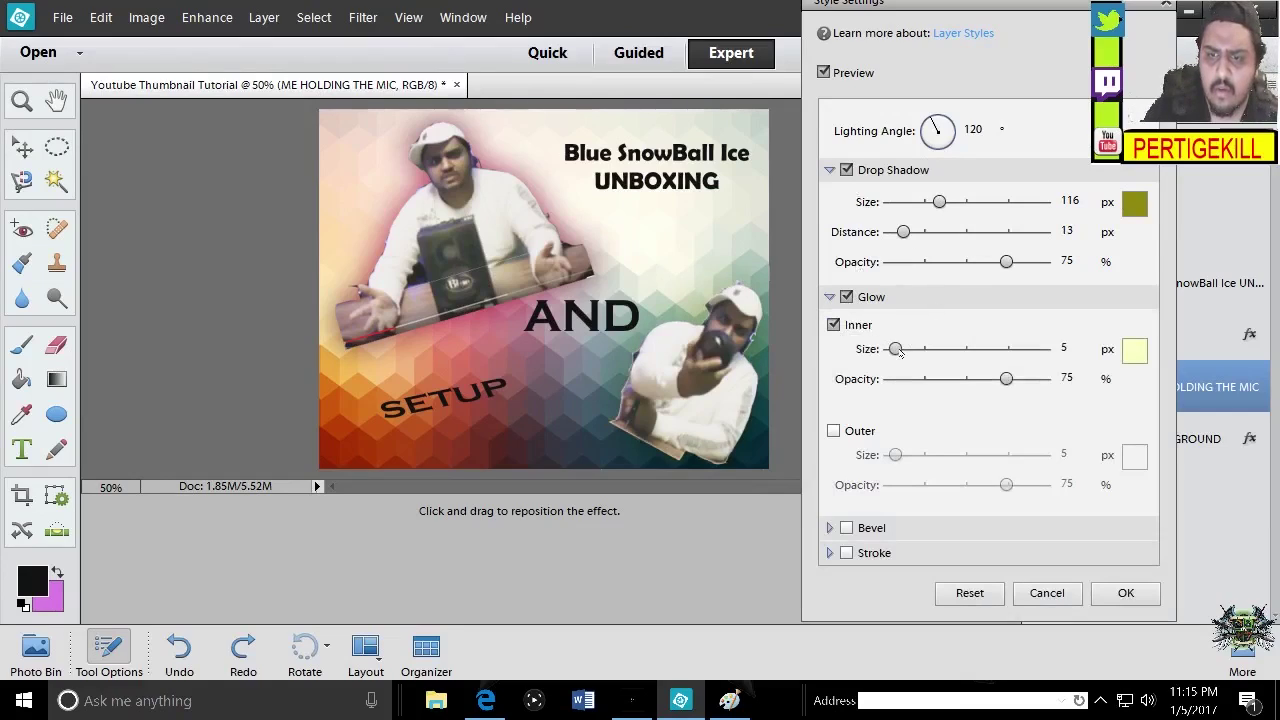
mouse_move(895, 349)
mouse_down()
mouse_move(936, 349)
mouse_move(884, 352)
mouse_up()
click(834, 431)
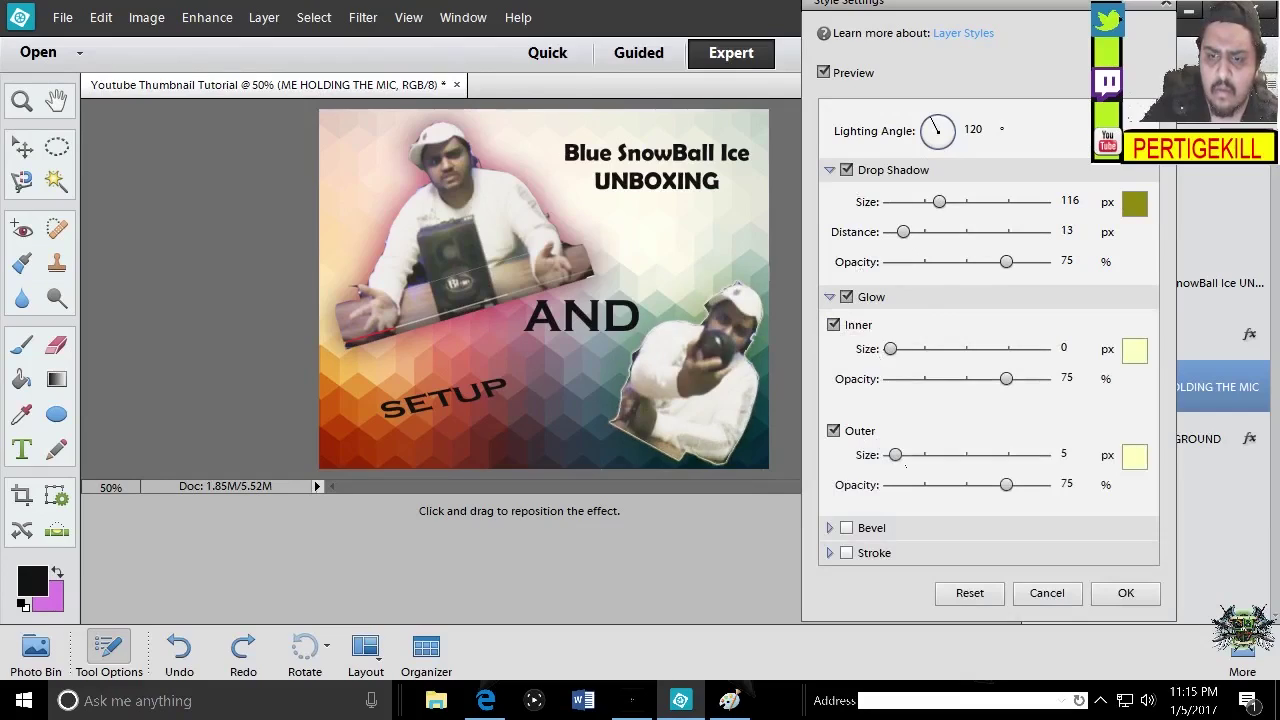
drag(895, 455, 930, 455)
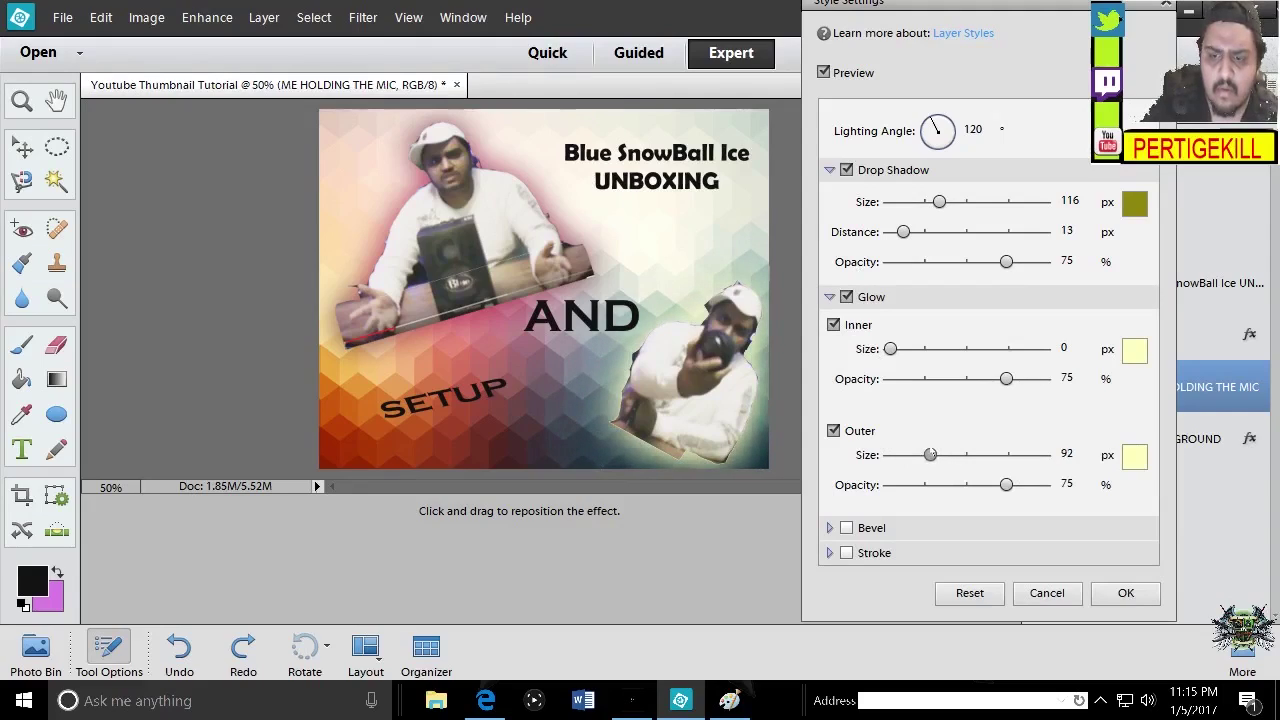
Try a small inward bevel on the mic photo, then remove it
click(848, 529)
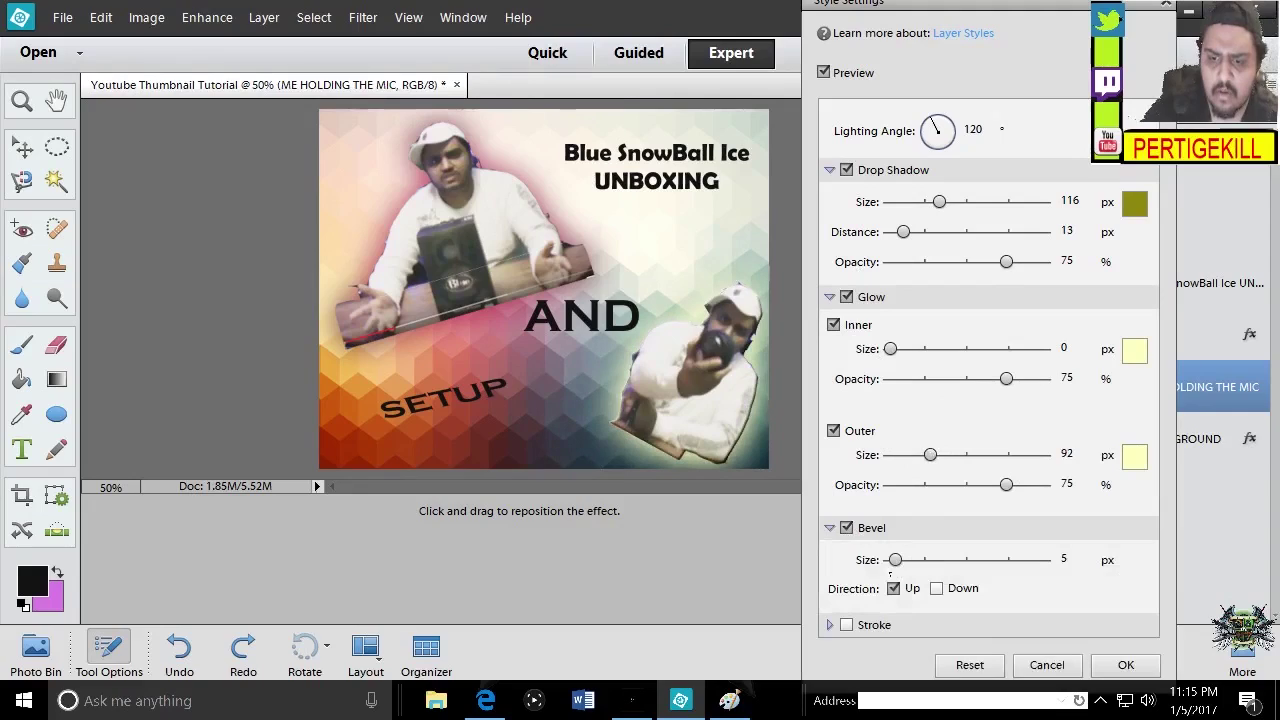
mouse_move(897, 562)
mouse_down()
mouse_move(908, 560)
mouse_move(890, 560)
mouse_up()
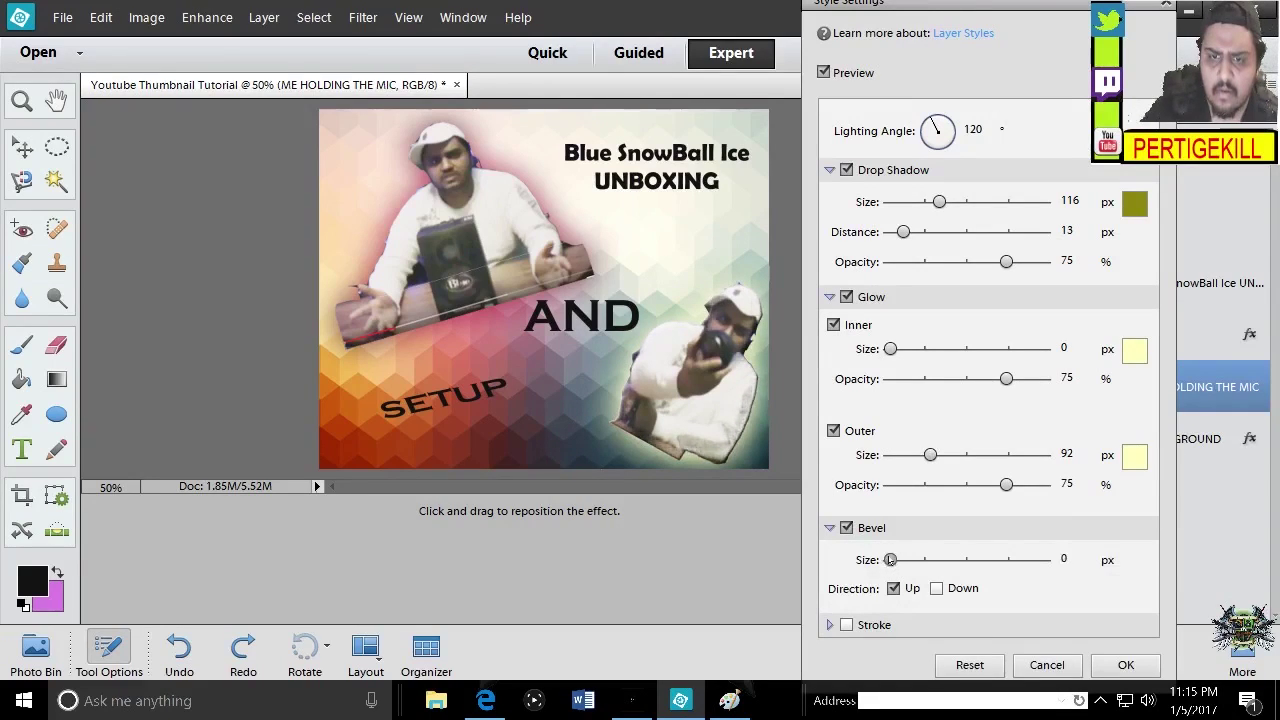
click(936, 588)
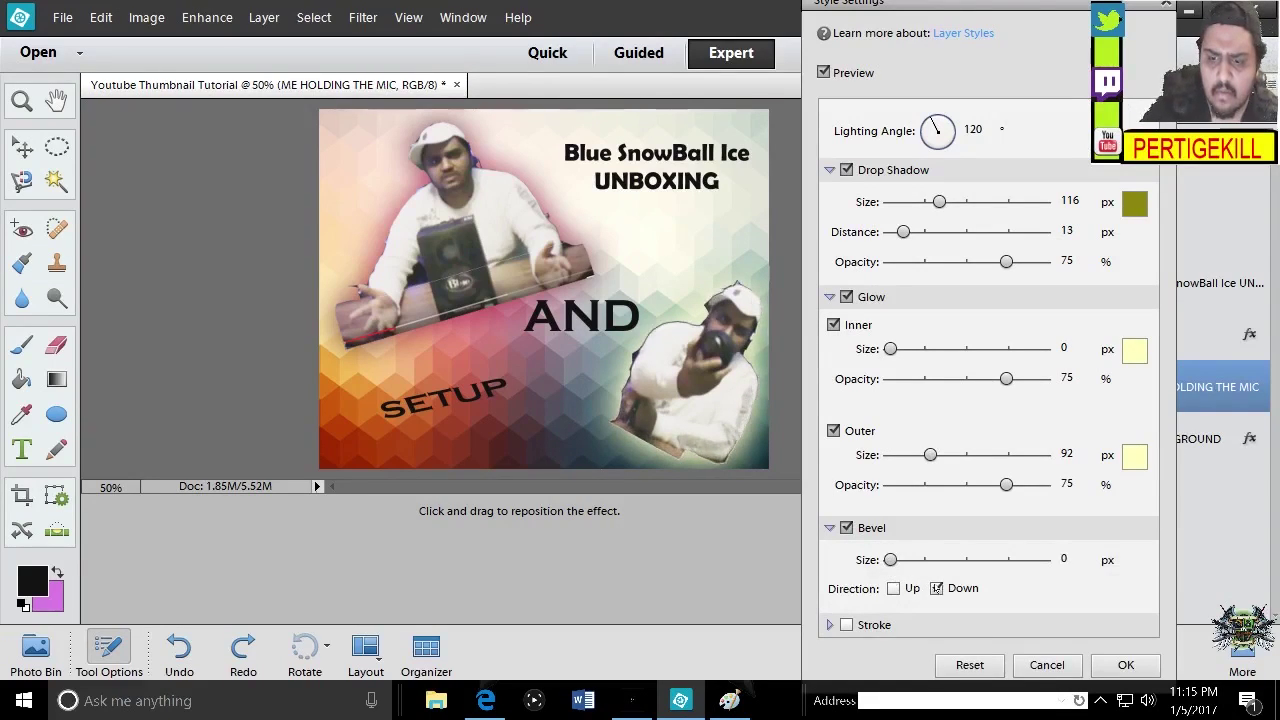
mouse_move(890, 560)
mouse_down()
mouse_move(920, 560)
mouse_move(879, 563)
mouse_move(889, 566)
mouse_up()
click(846, 528)
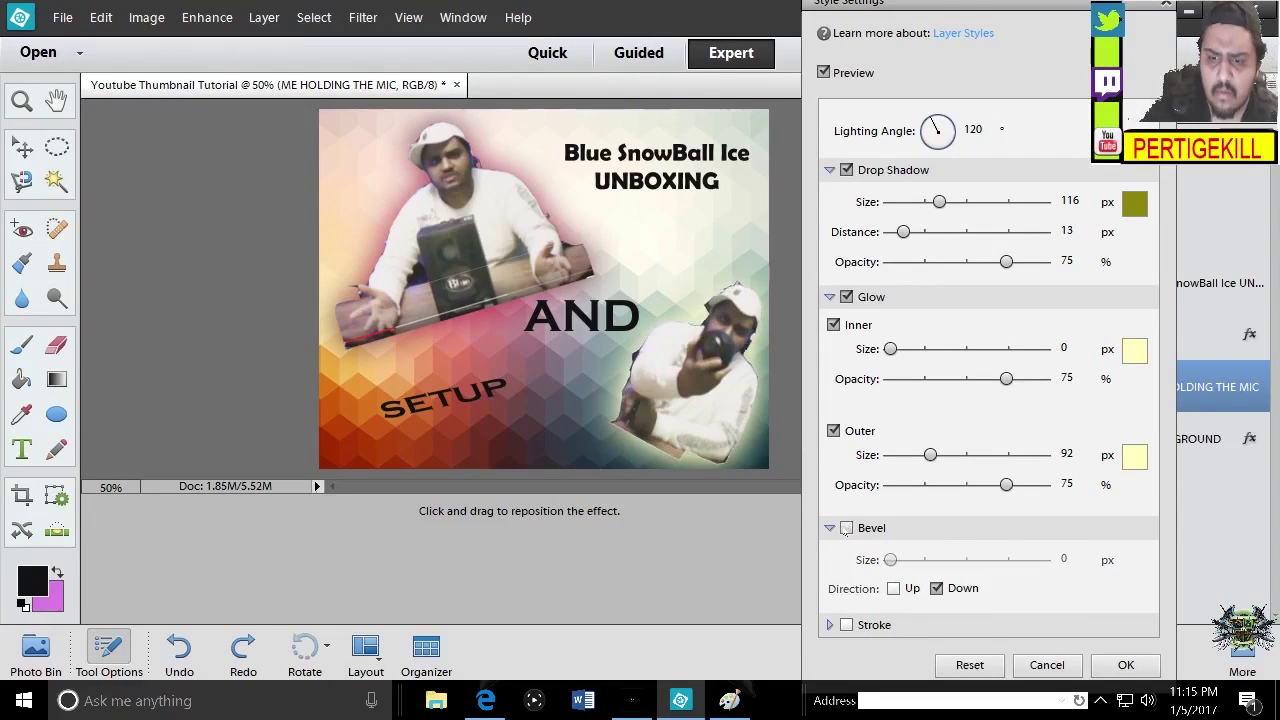
Add an 18 px black stroke outline to the mic photo and apply the style
click(846, 624)
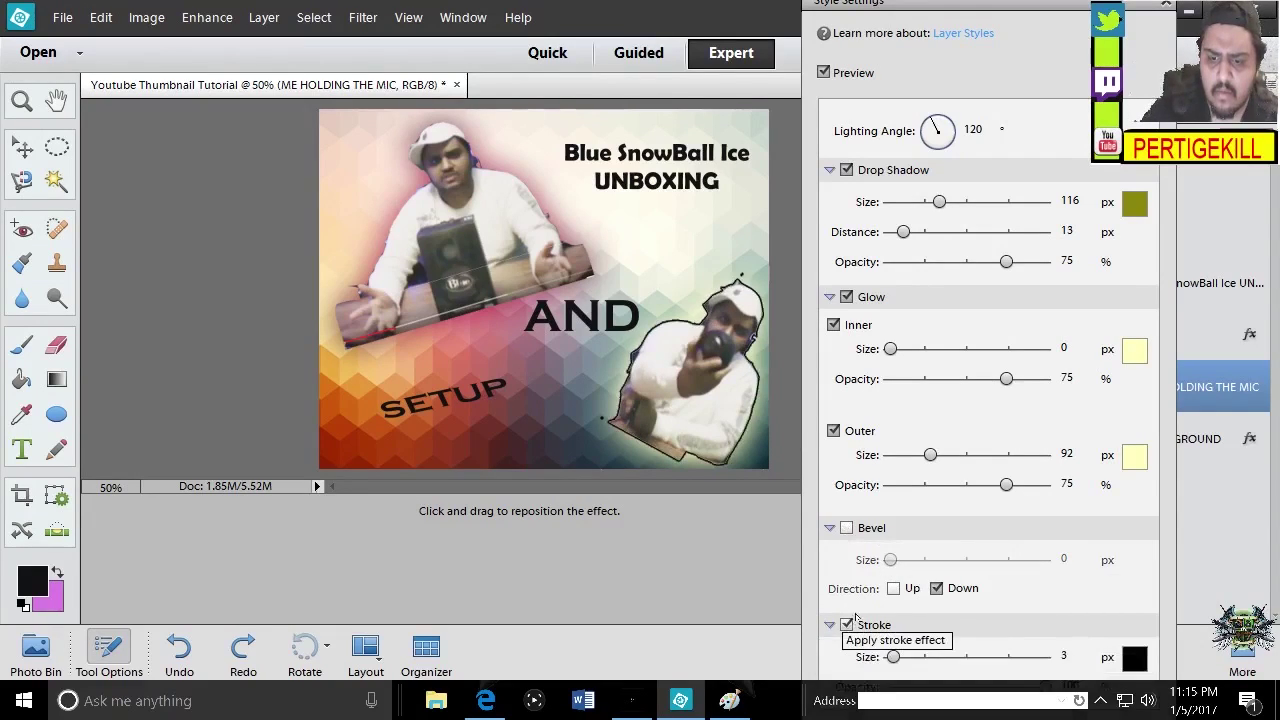
click(830, 171)
click(831, 196)
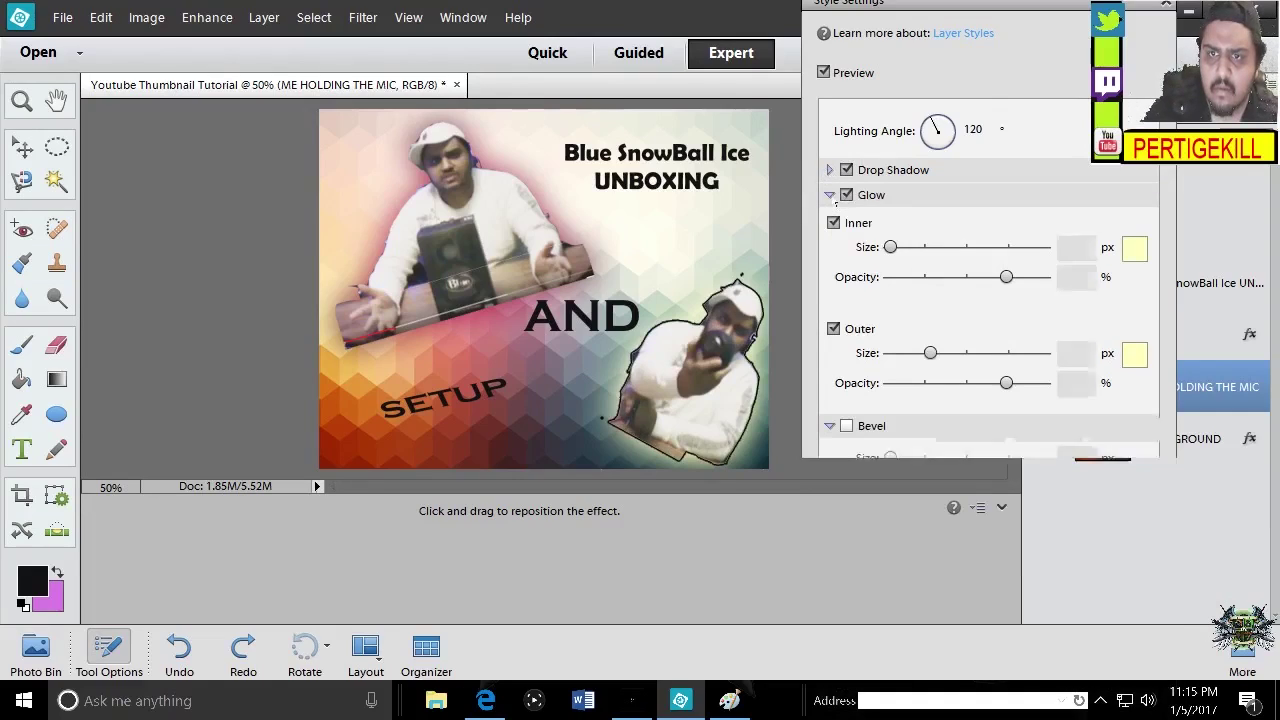
mouse_move(897, 350)
mouse_down()
mouse_move(920, 350)
mouse_move(905, 352)
mouse_up()
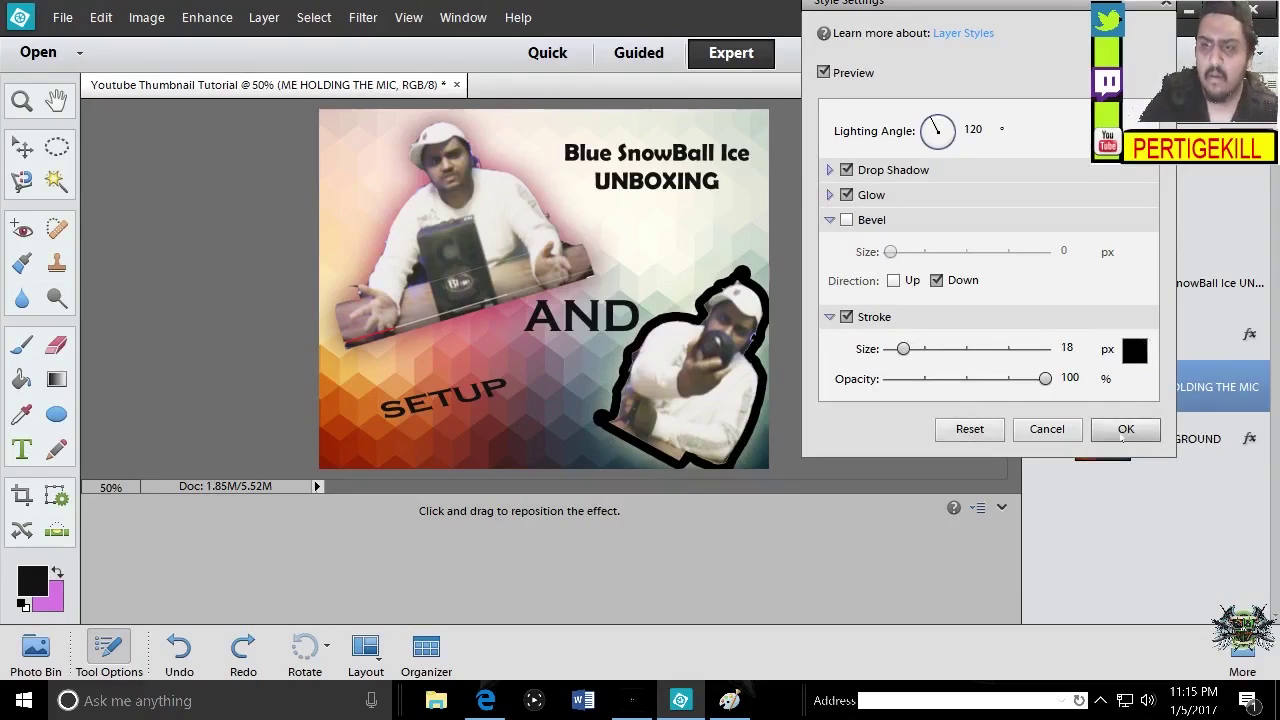
click(1124, 429)
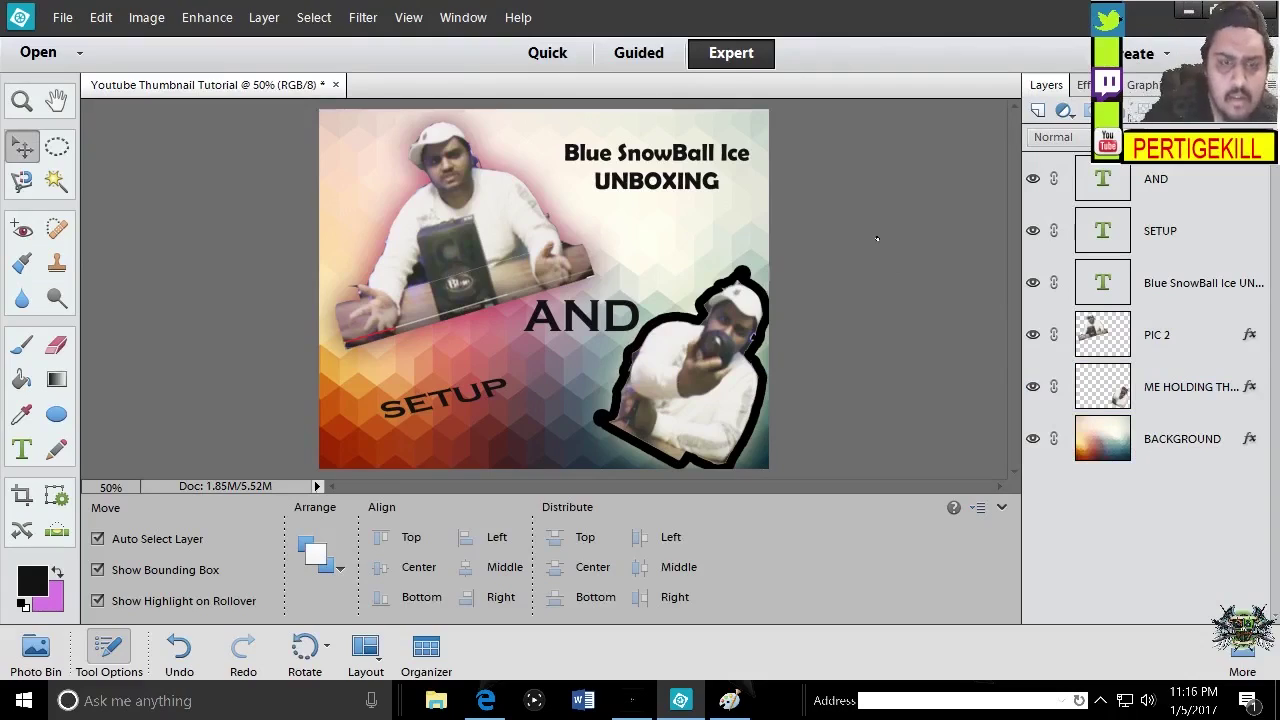
Try magenta, green and peach on the SETUP text, leaving it peach
double_click(484, 386)
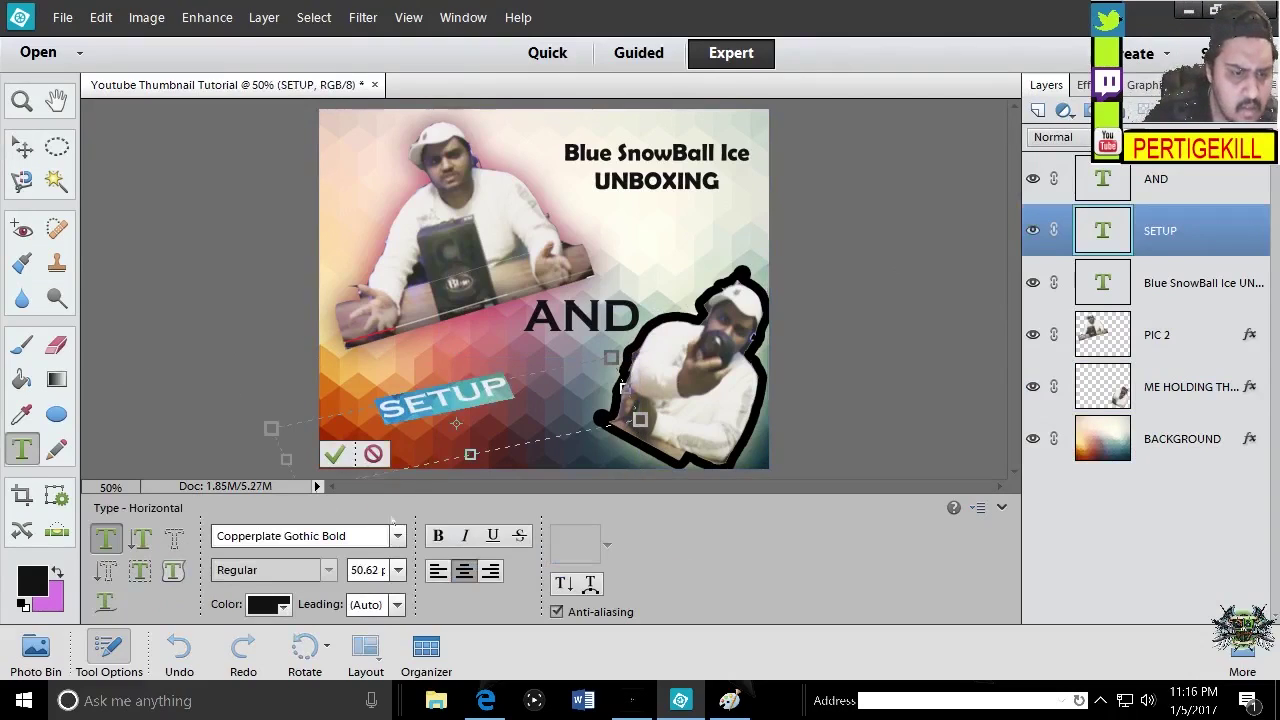
click(269, 602)
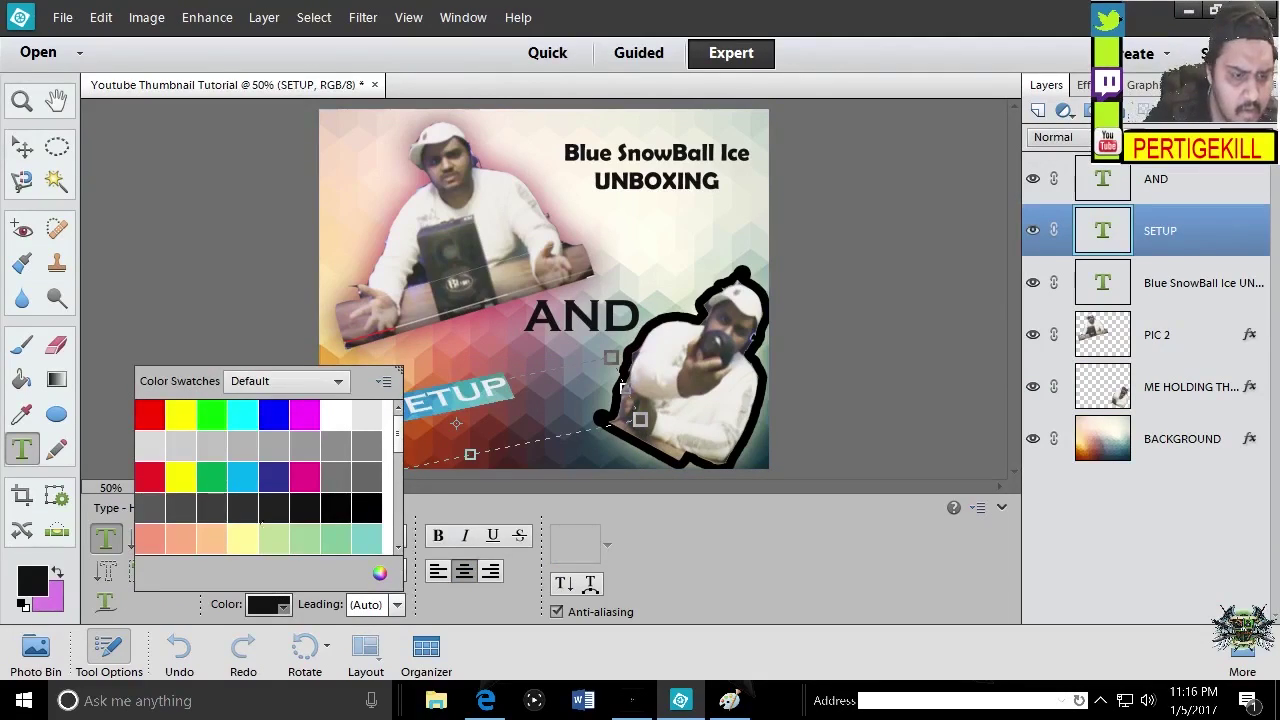
click(304, 476)
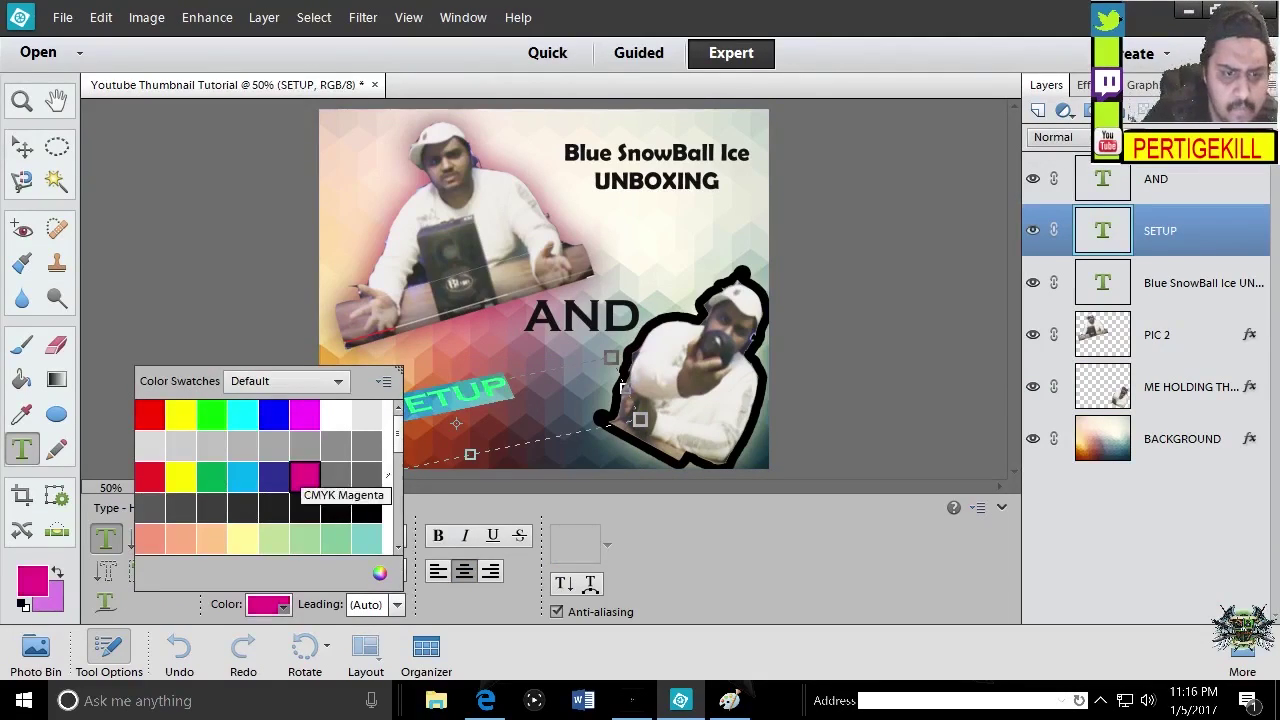
click(211, 476)
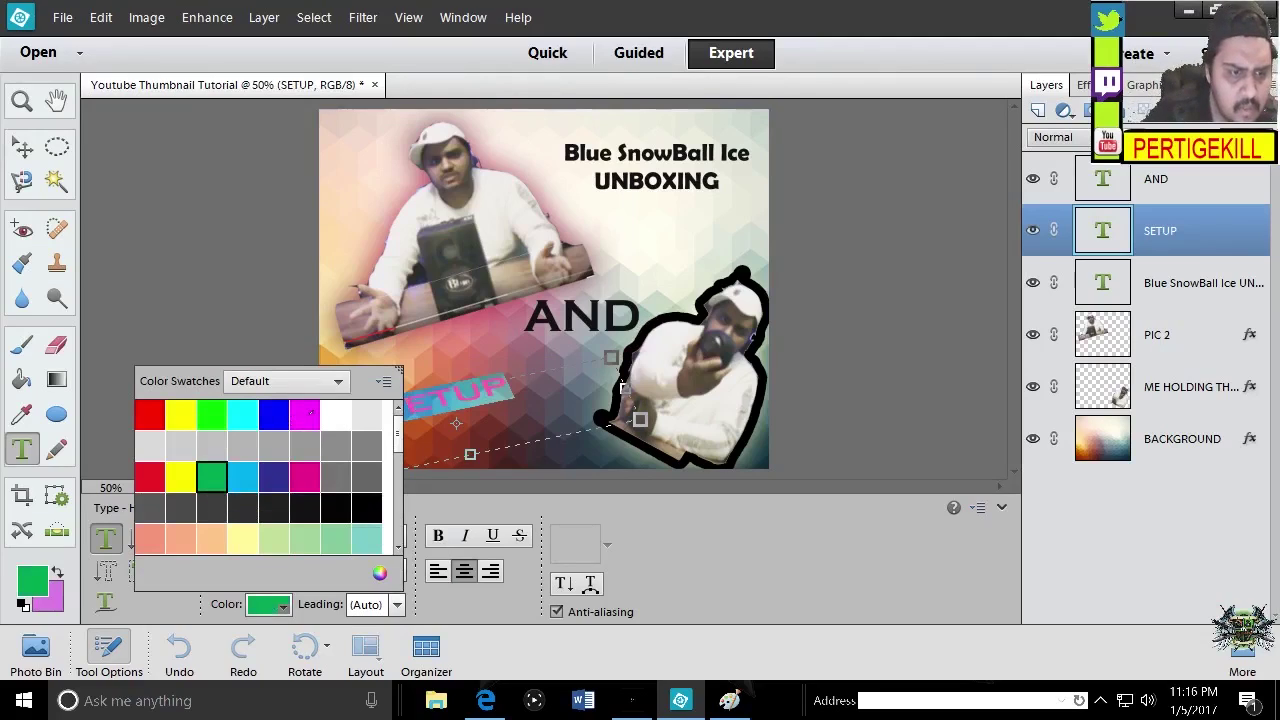
click(305, 413)
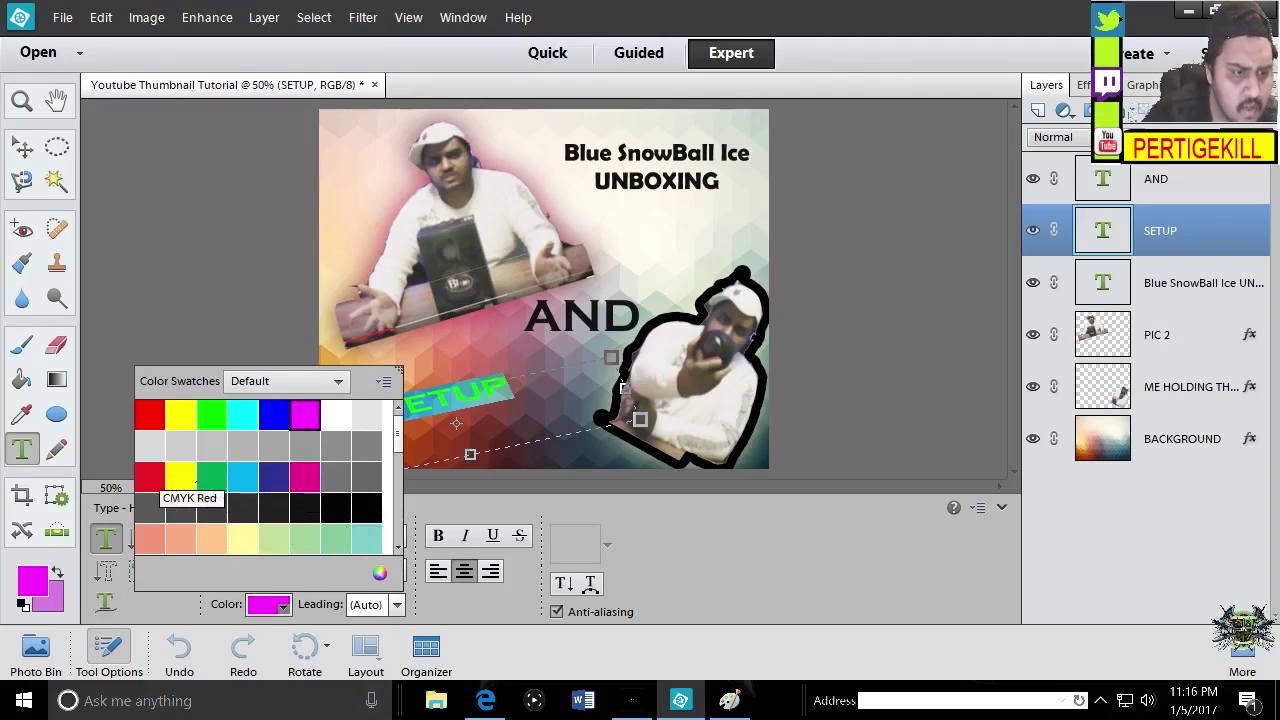
click(178, 538)
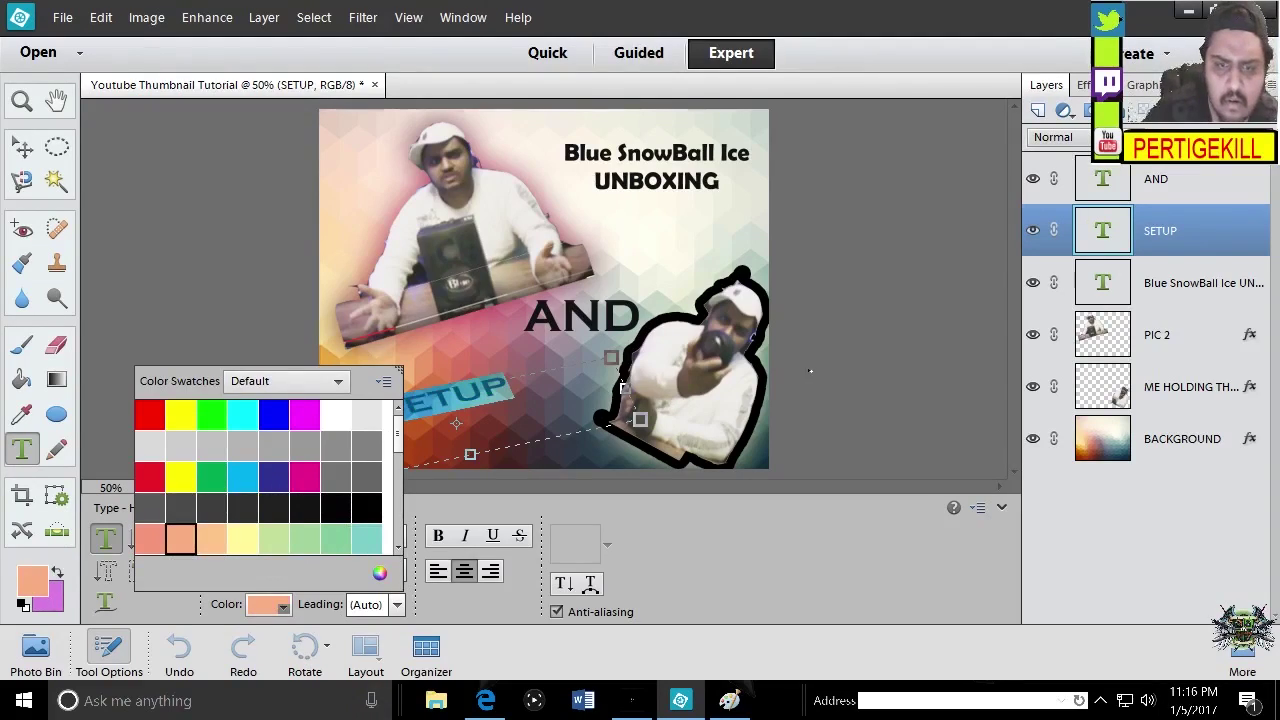
key(v)
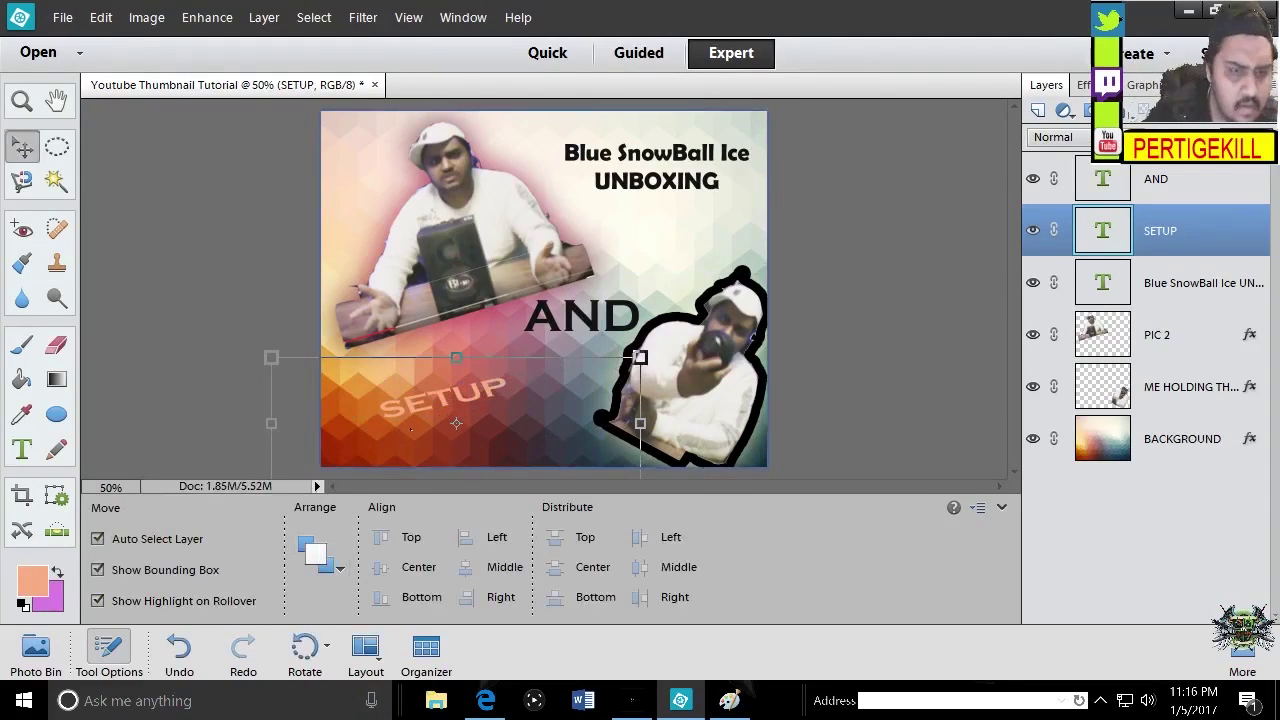
Recolour the SETUP text bright green and commit it
click(410, 426)
double_click(440, 398)
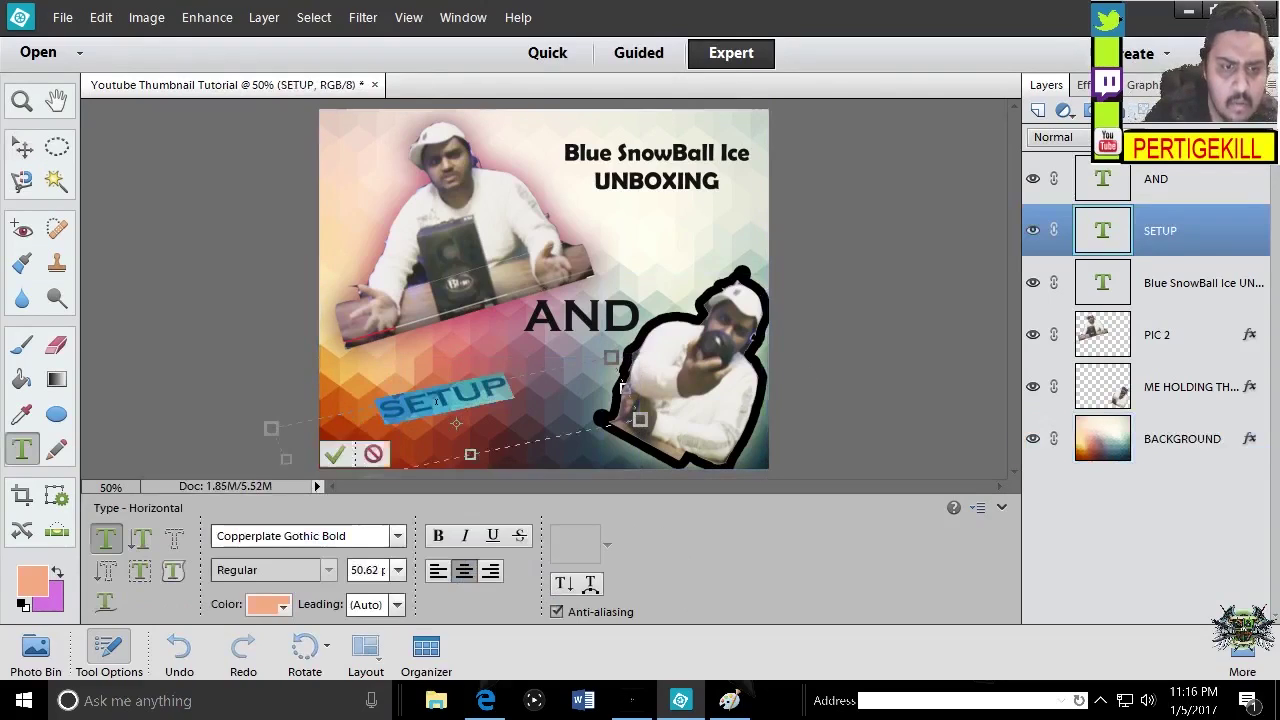
click(260, 604)
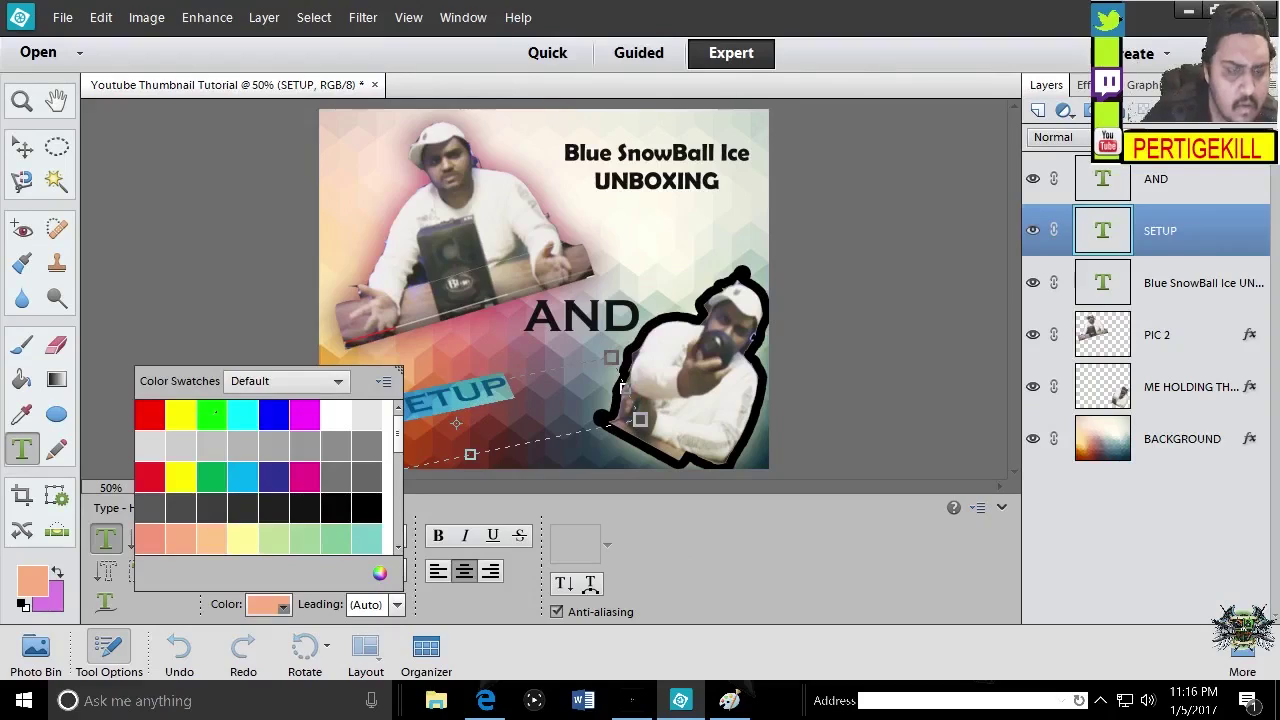
click(212, 413)
key(ctrl+Return)
key(v)
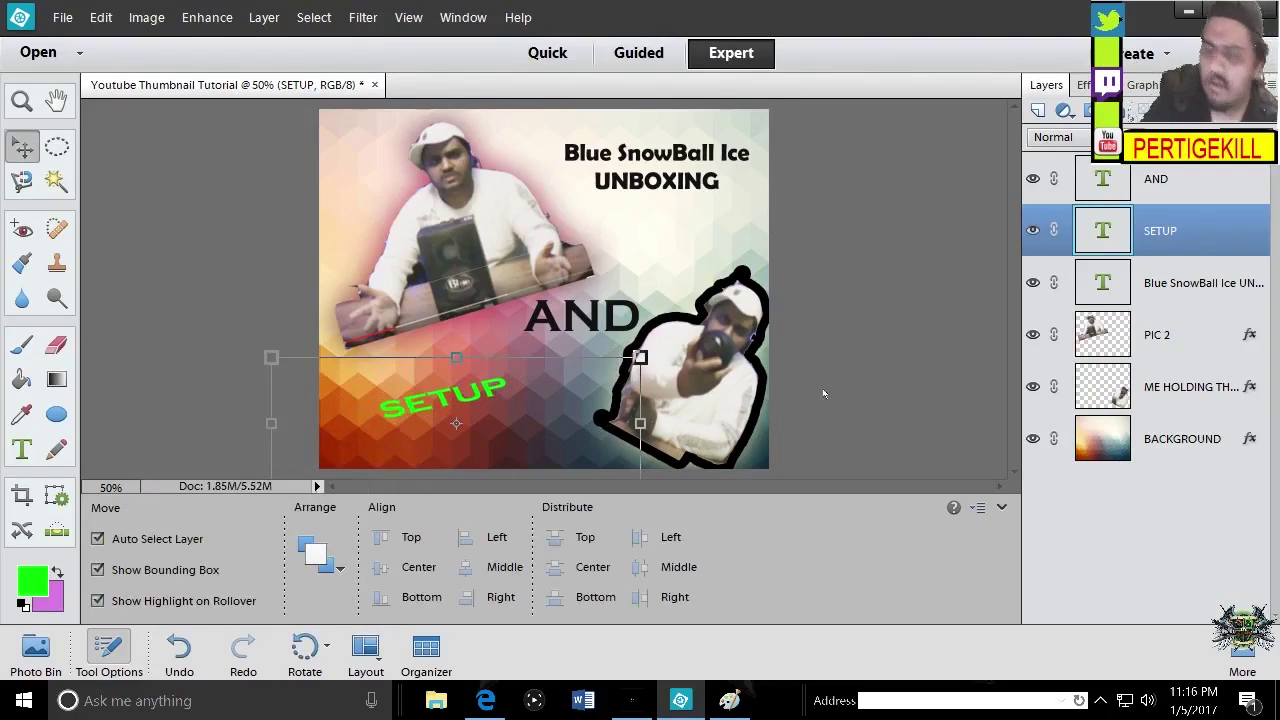
Recolor the Blue SnowBall Ice title text magenta and commit it
double_click(656, 165)
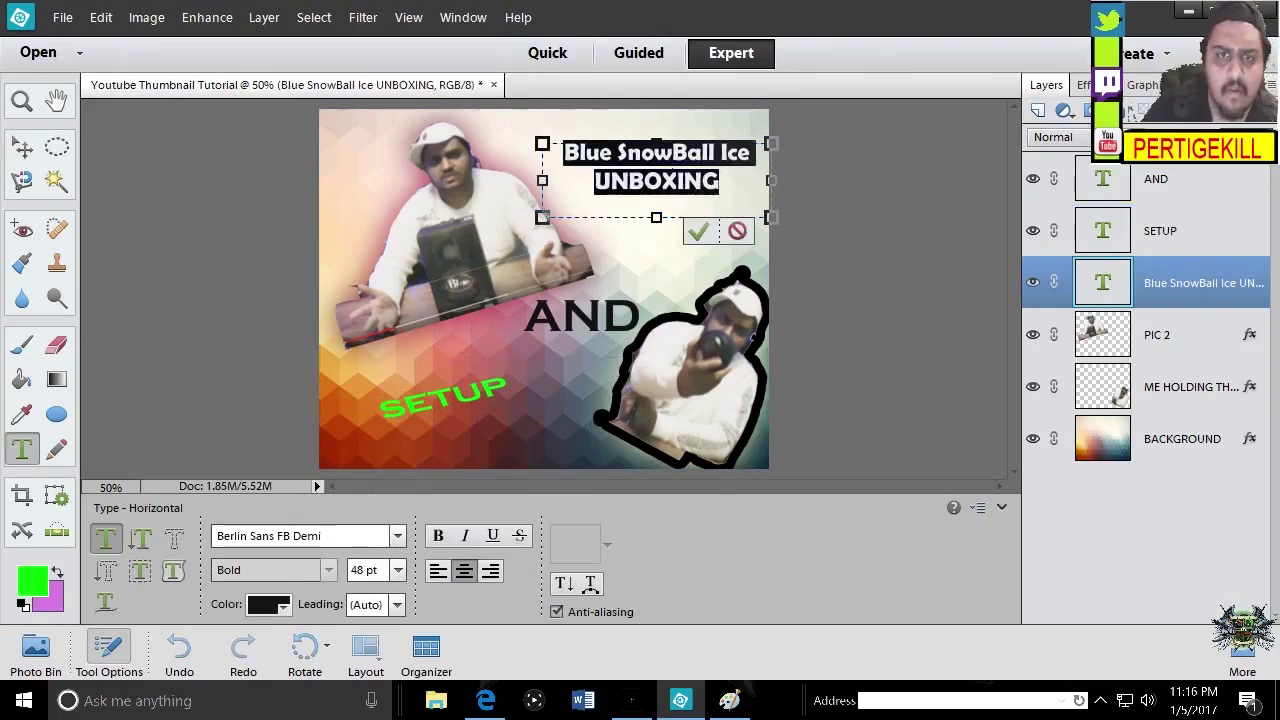
click(268, 604)
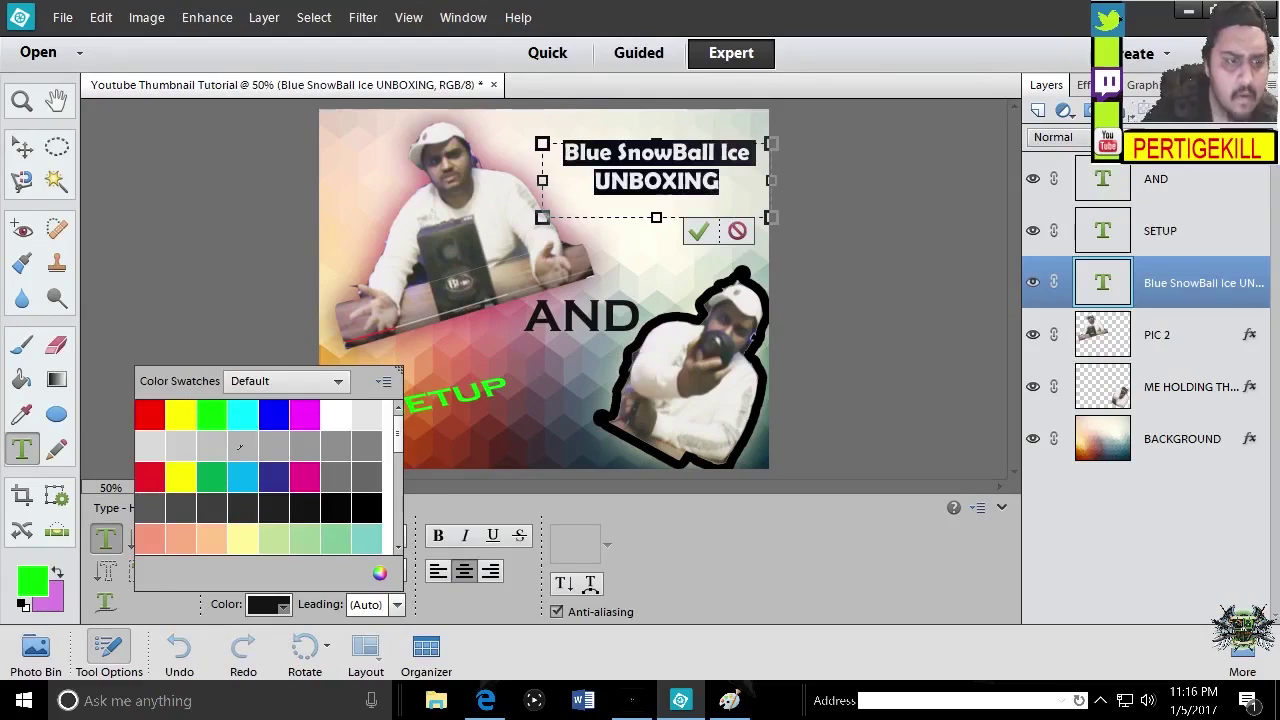
click(300, 413)
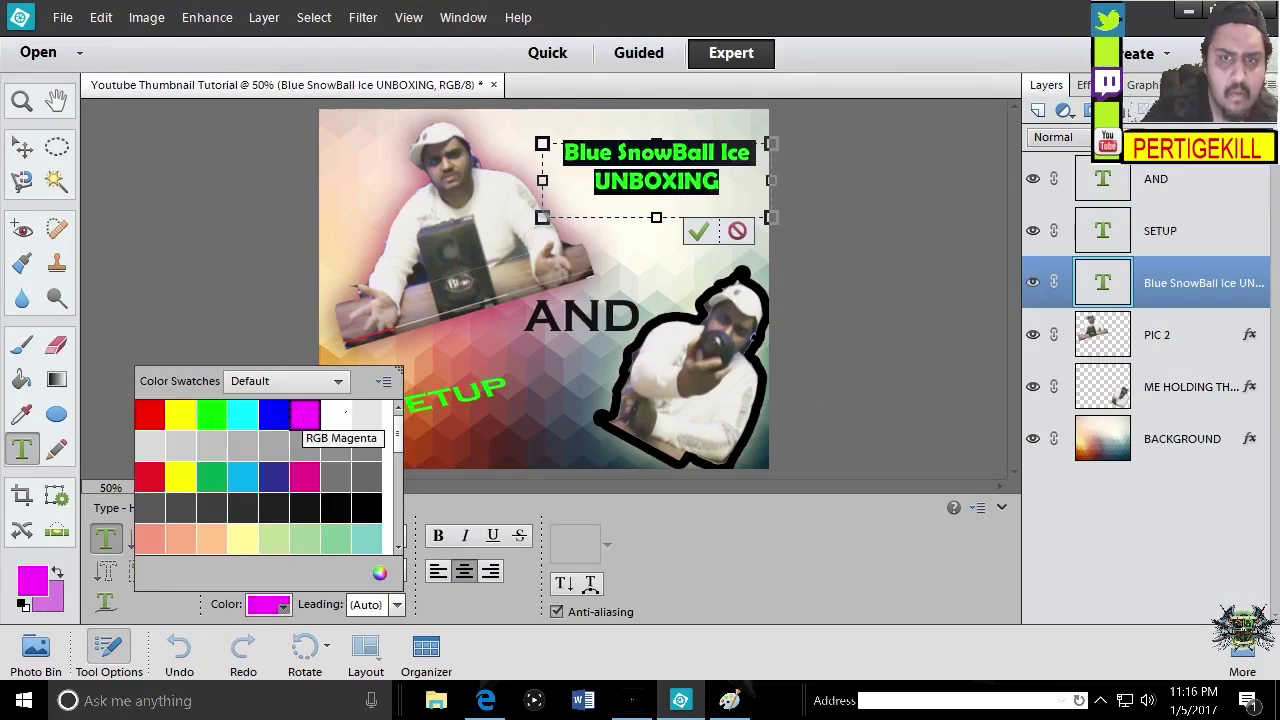
click(698, 232)
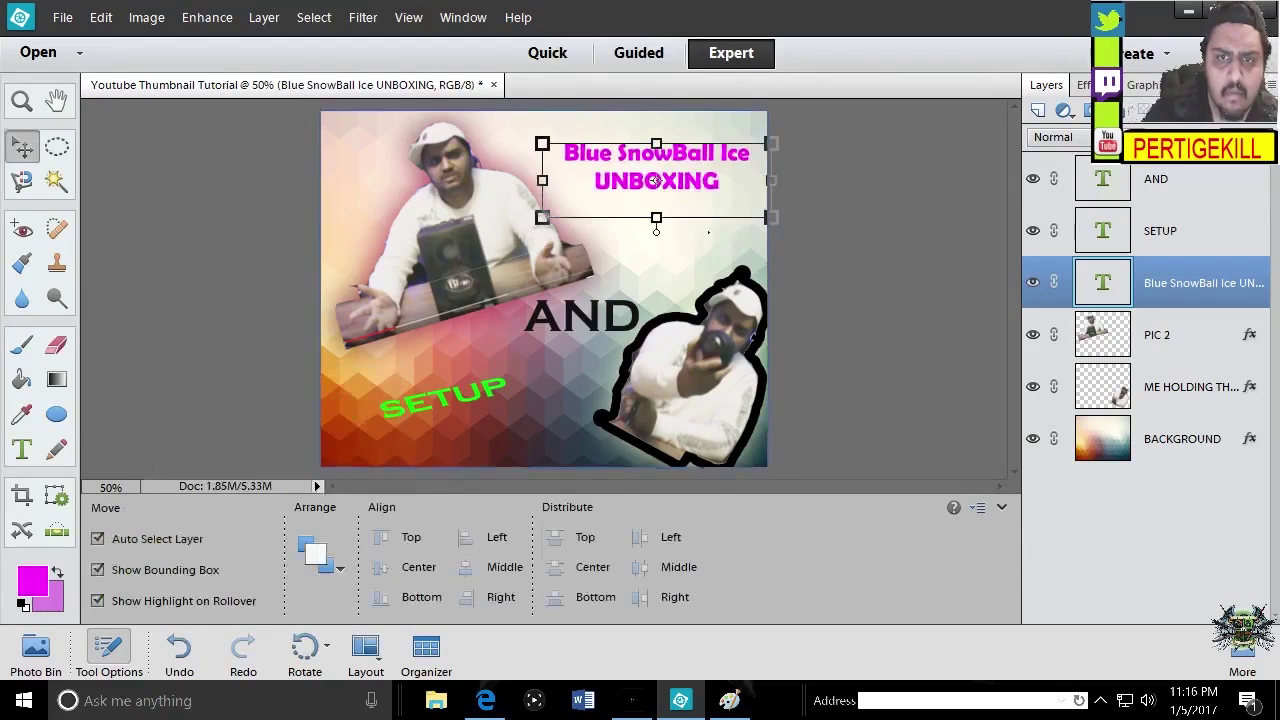
click(880, 251)
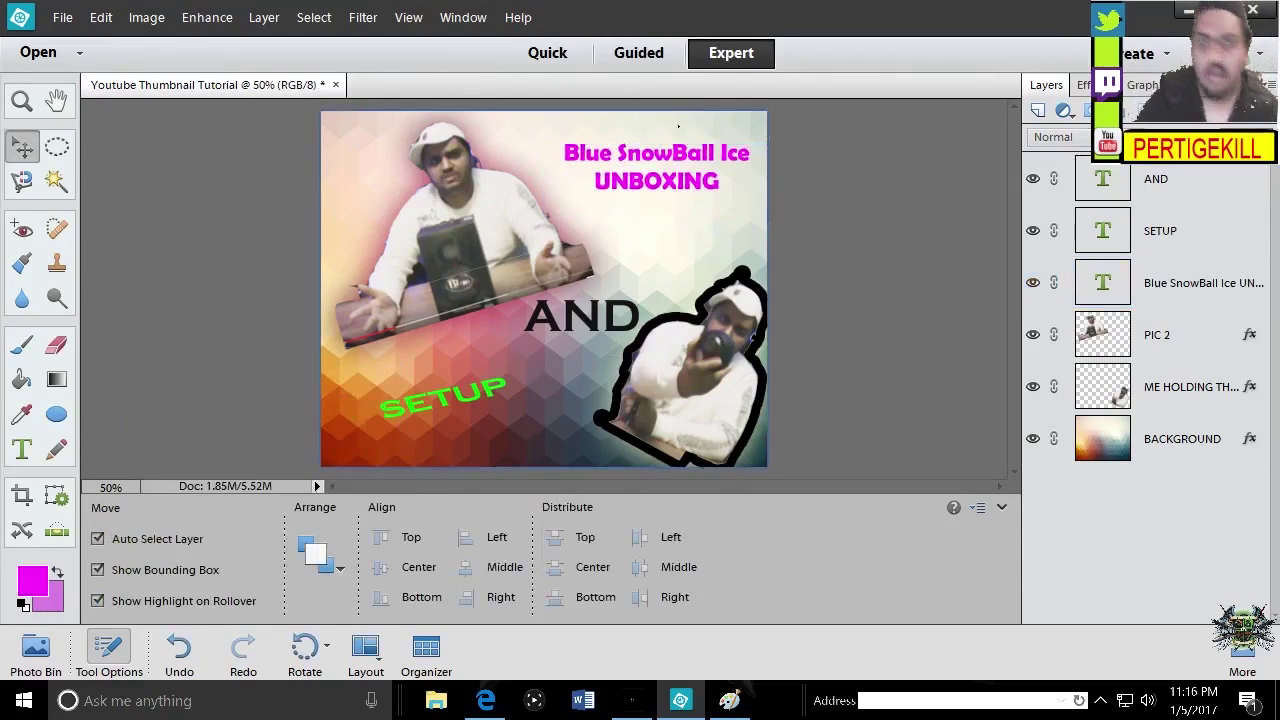
Change the title to a dark brown from the Default swatches and commit
click(735, 205)
click(653, 170)
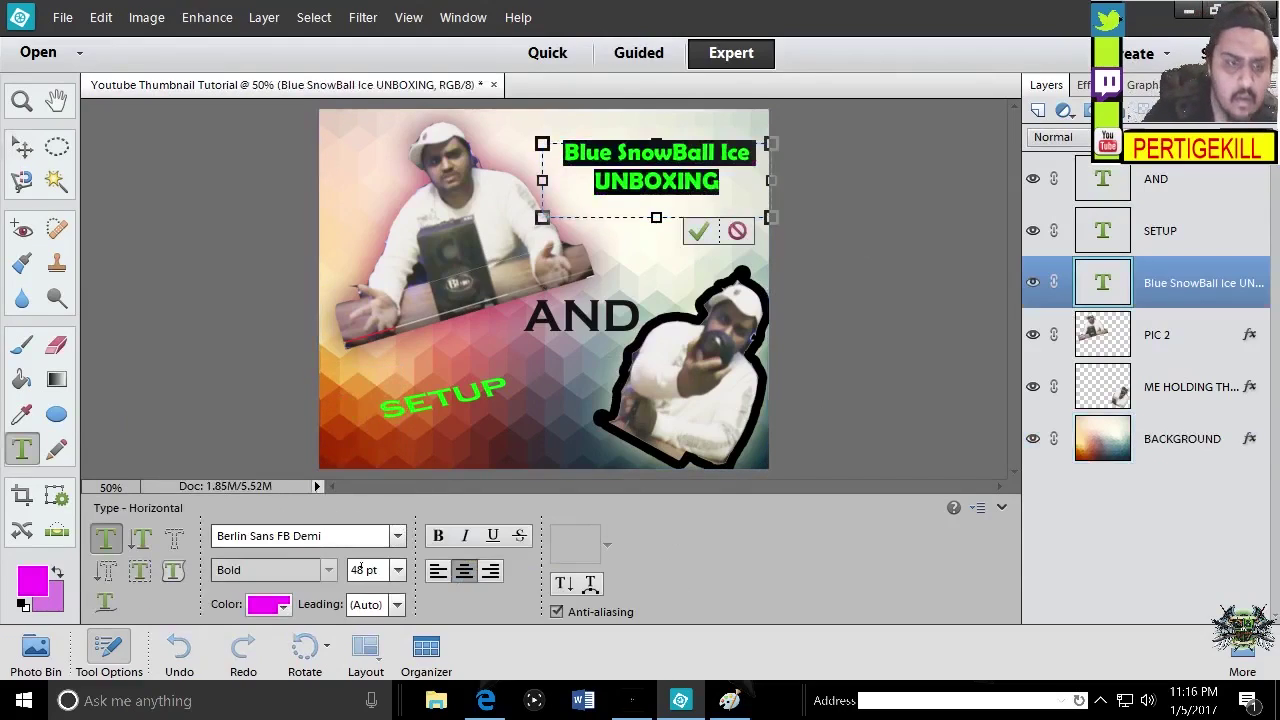
click(284, 607)
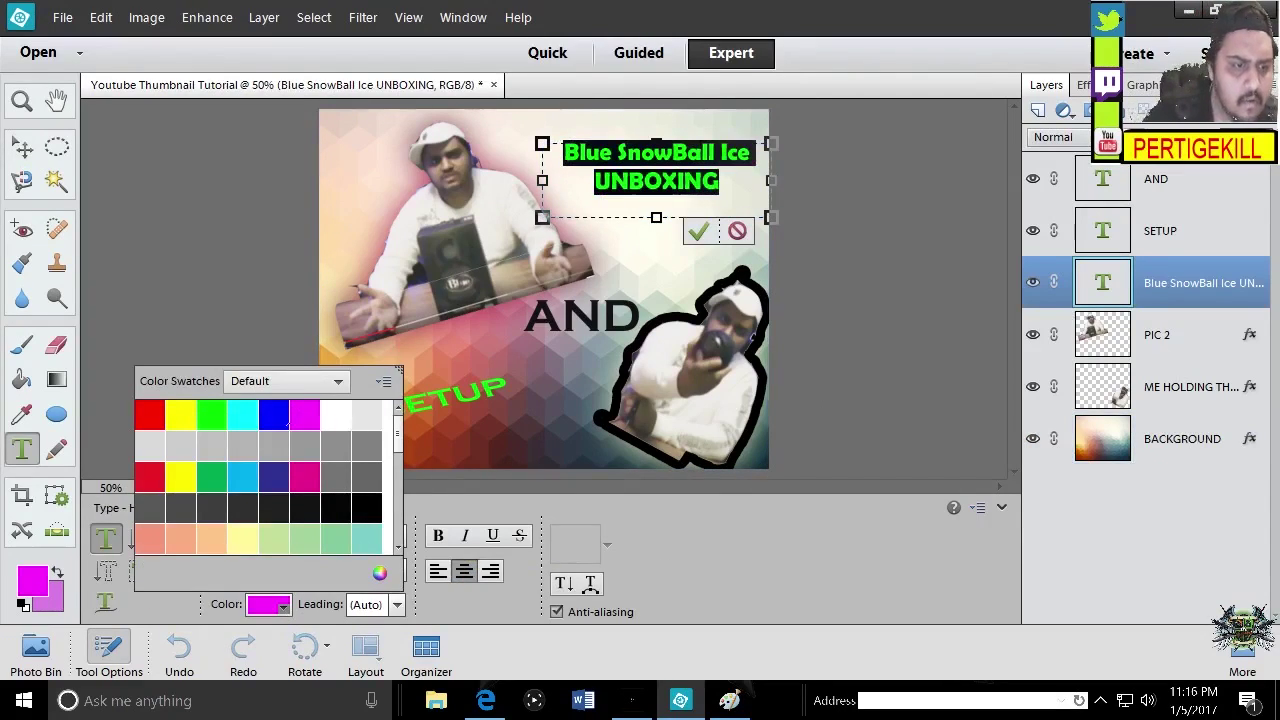
click(294, 386)
click(294, 386)
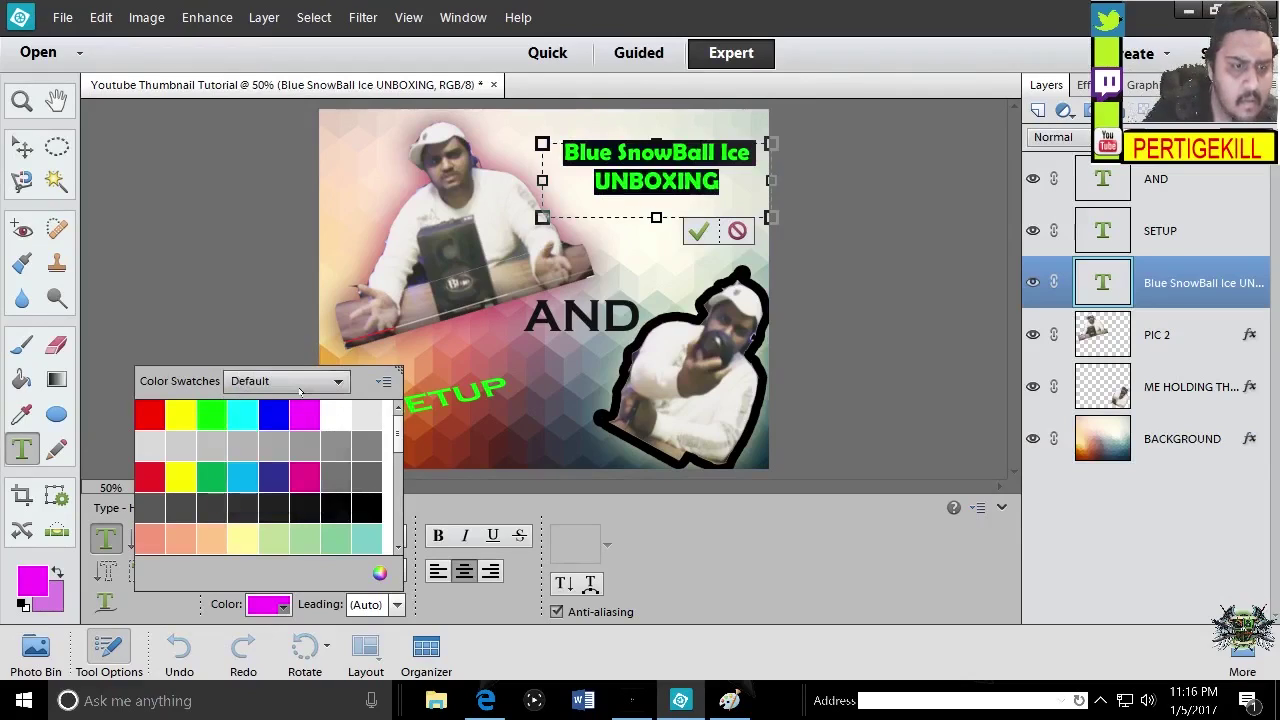
scroll(258, 478, down, 5)
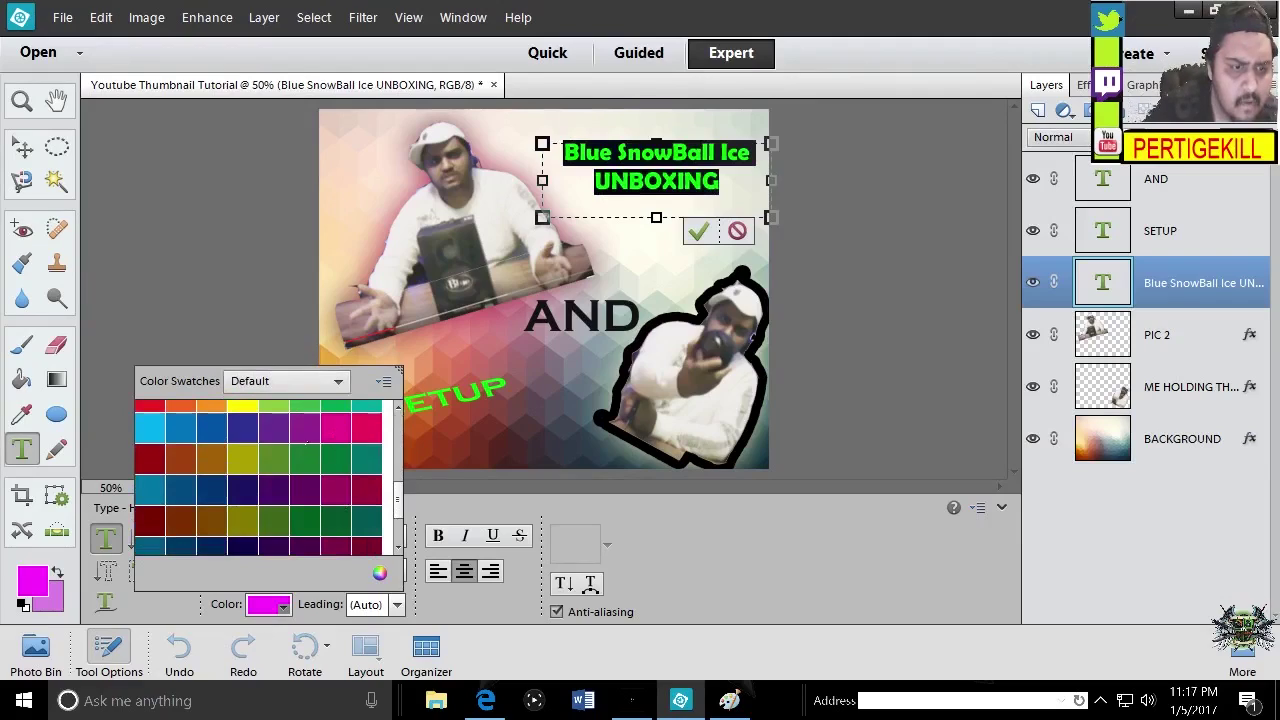
click(182, 457)
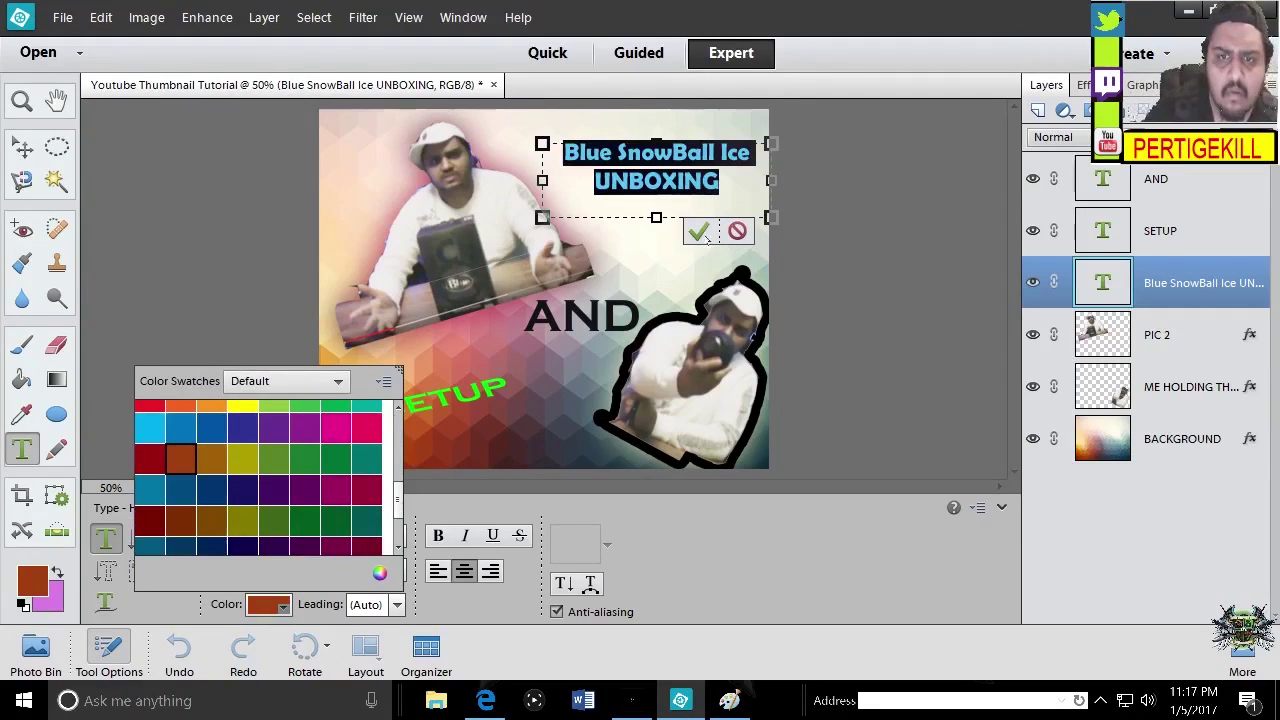
click(698, 231)
click(884, 231)
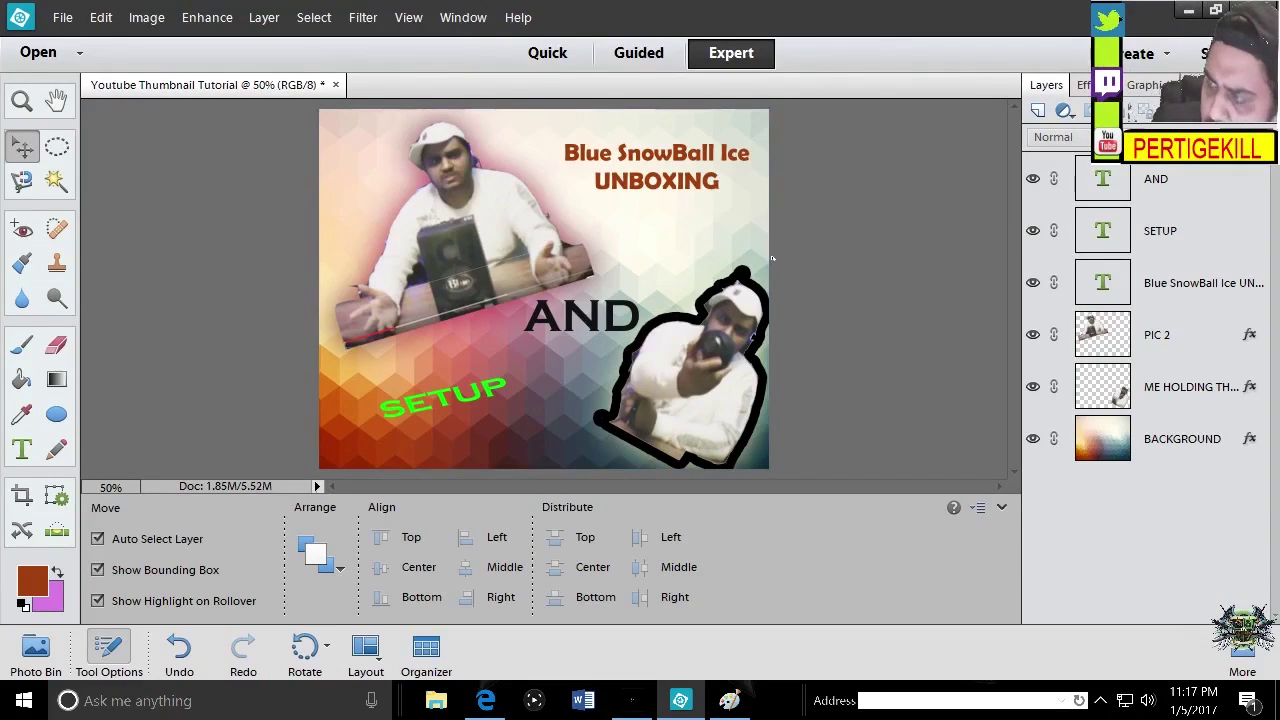
Nudge the mic cutout slightly left and tilt the AND text about 22 degrees
drag(770, 260, 765, 260)
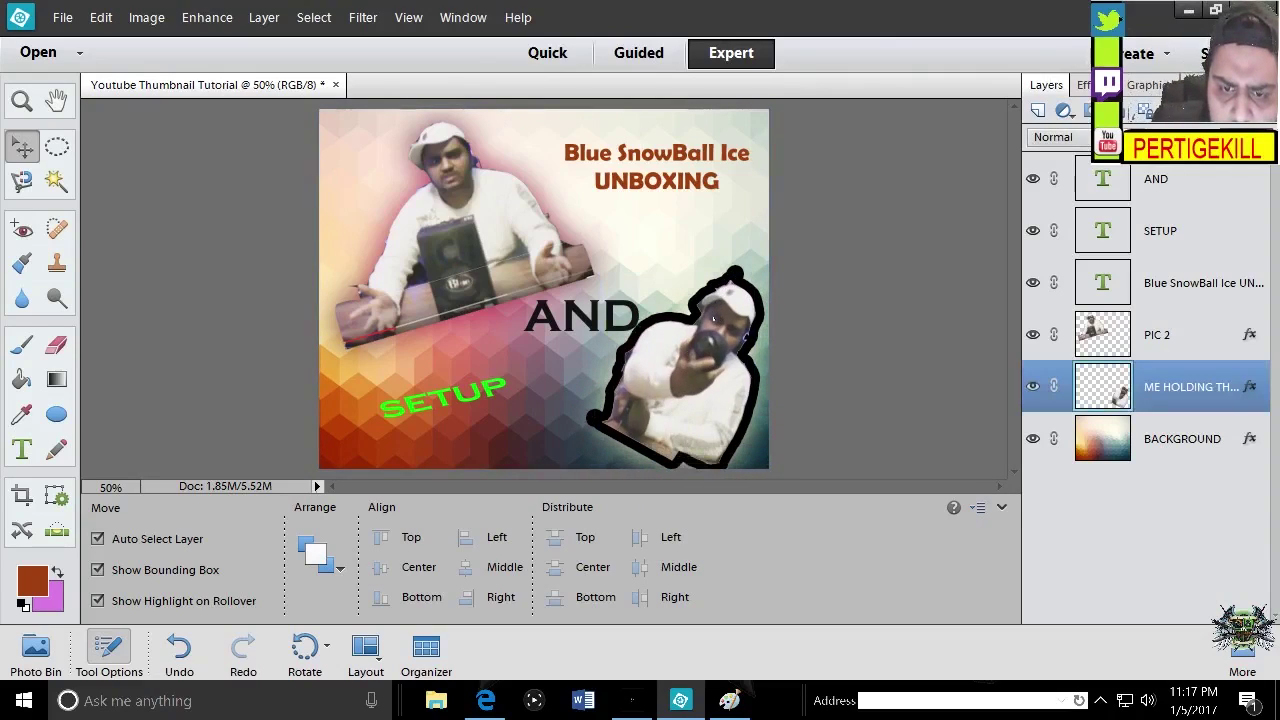
click(580, 315)
drag(675, 265, 873, 236)
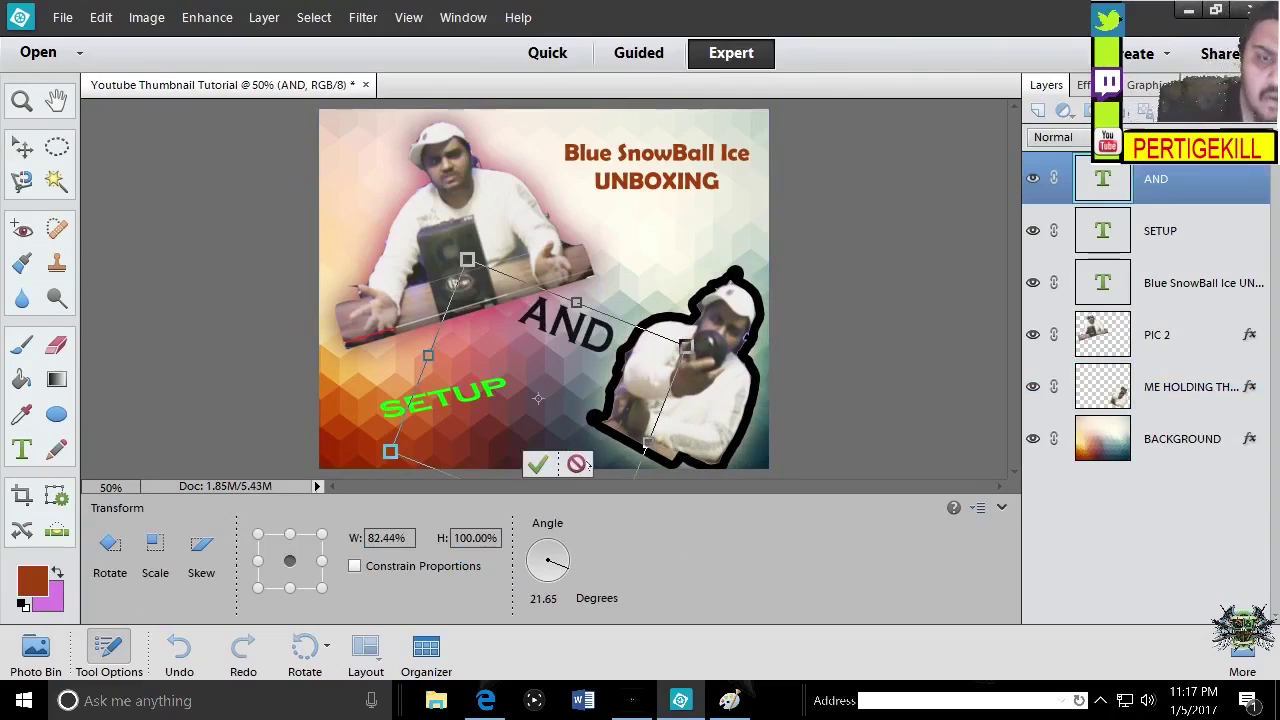
click(537, 463)
click(821, 325)
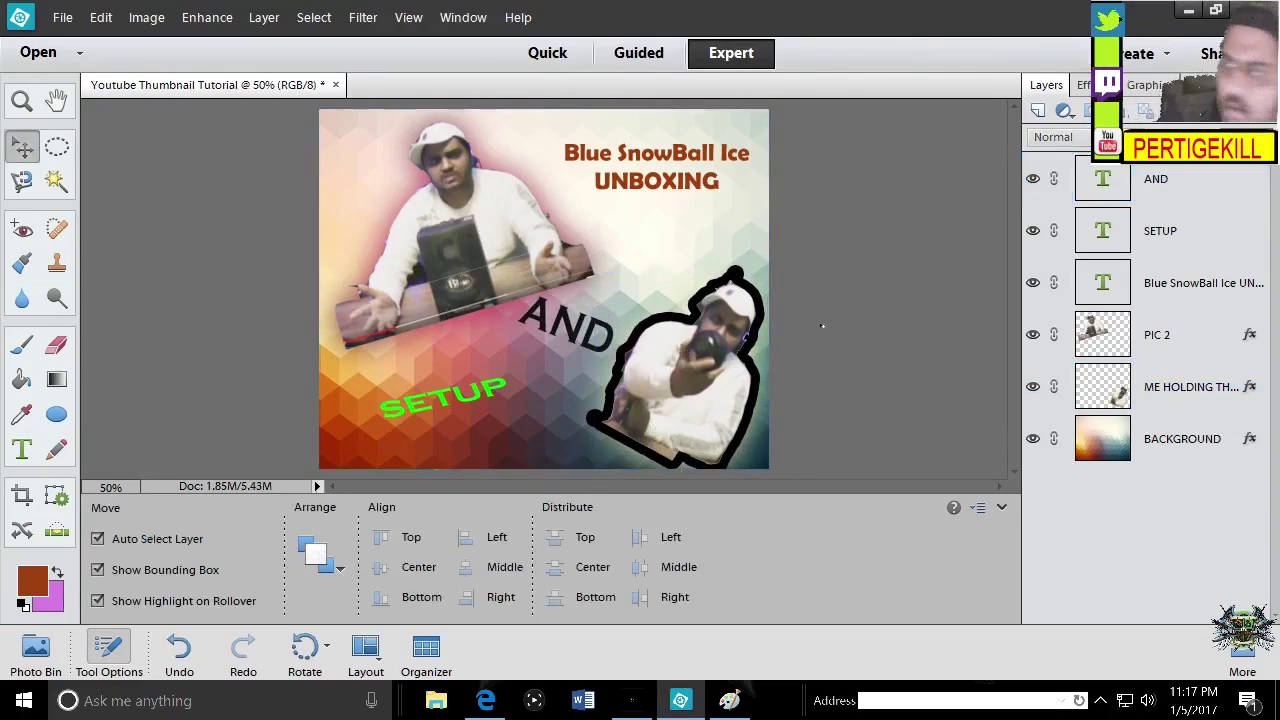
Finish editing the green SETUP text layer
click(384, 418)
click(445, 397)
double_click(445, 397)
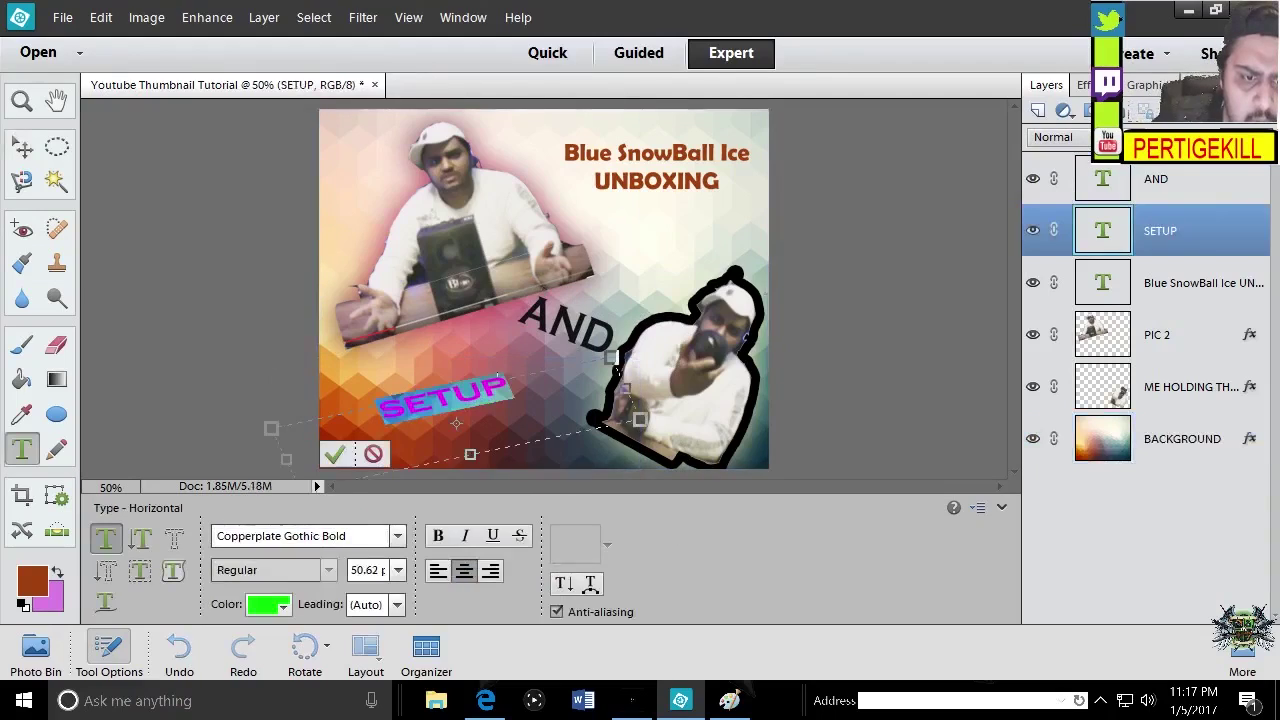
click(341, 455)
Move the background back to fill the canvas and nudge SETUP up-left
key(v)
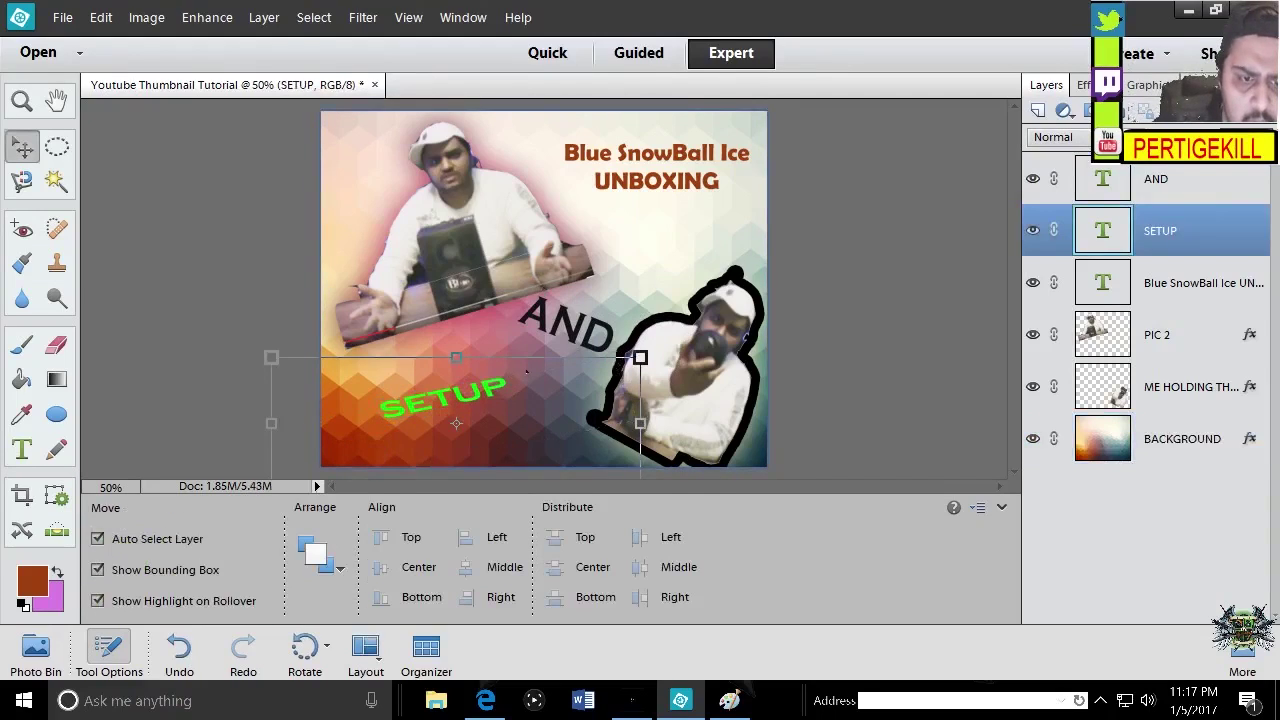
drag(527, 366, 515, 388)
click(428, 378)
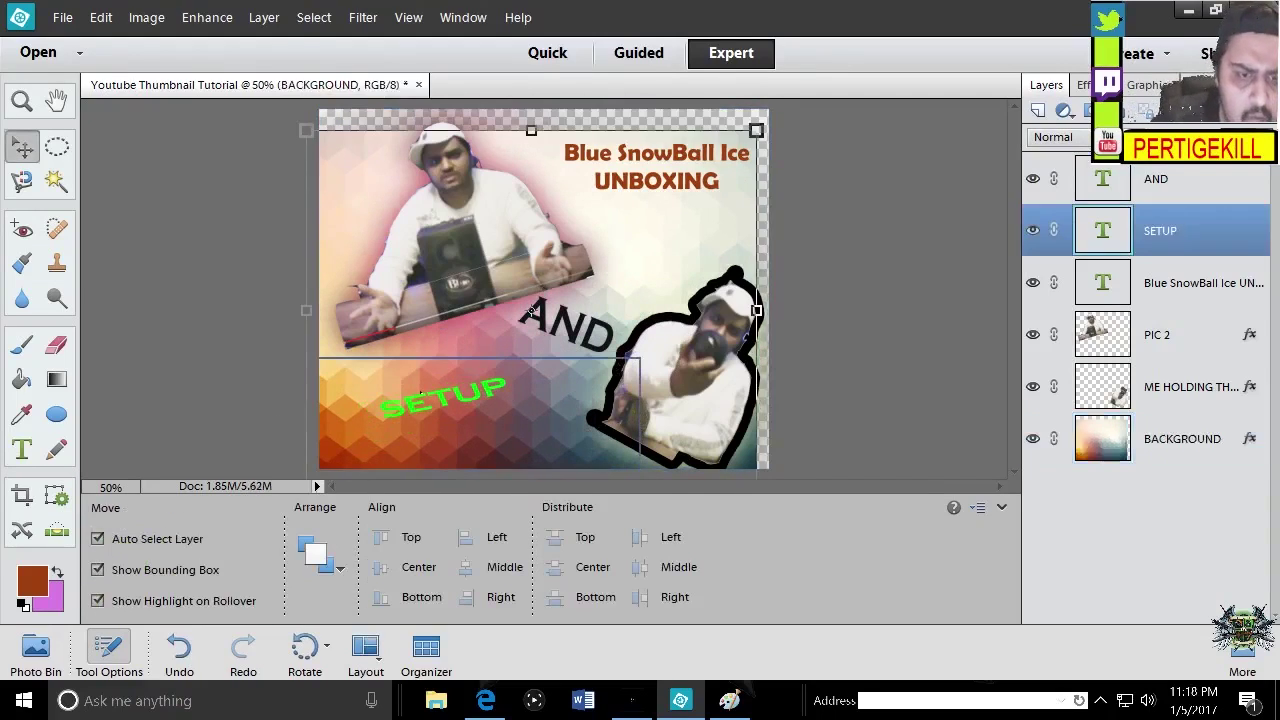
drag(426, 370, 456, 345)
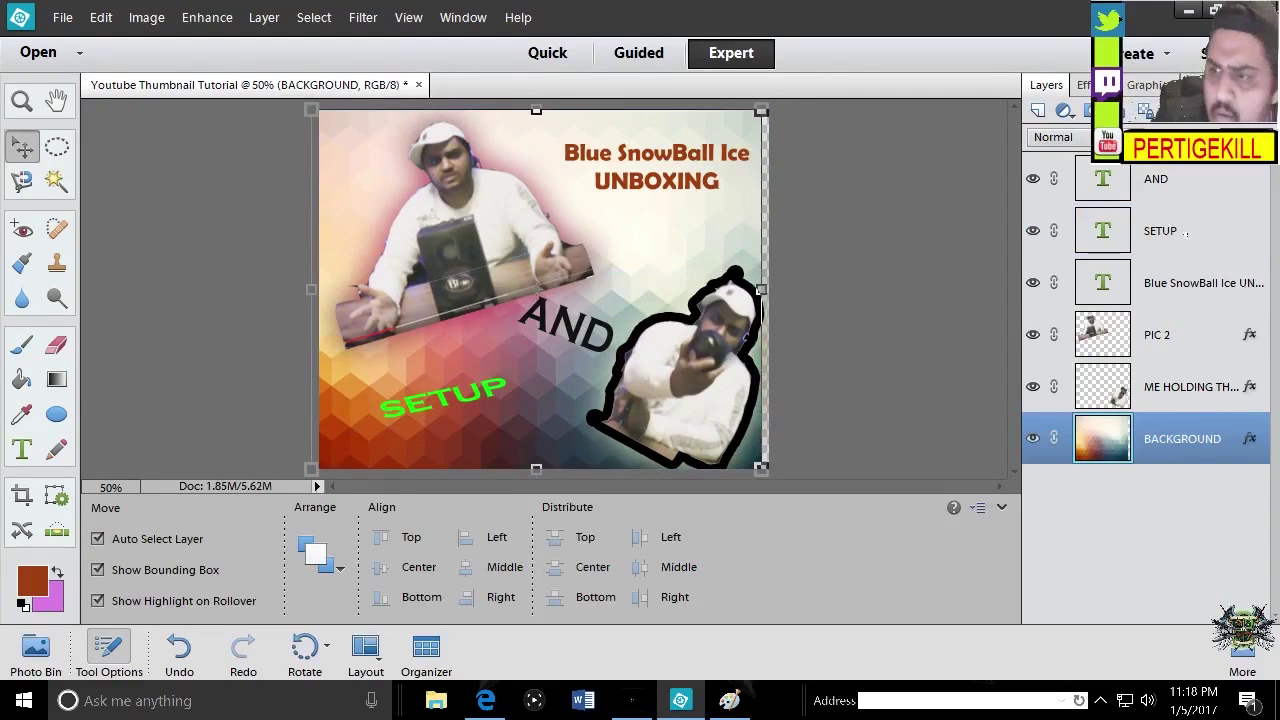
click(488, 405)
drag(491, 409, 452, 383)
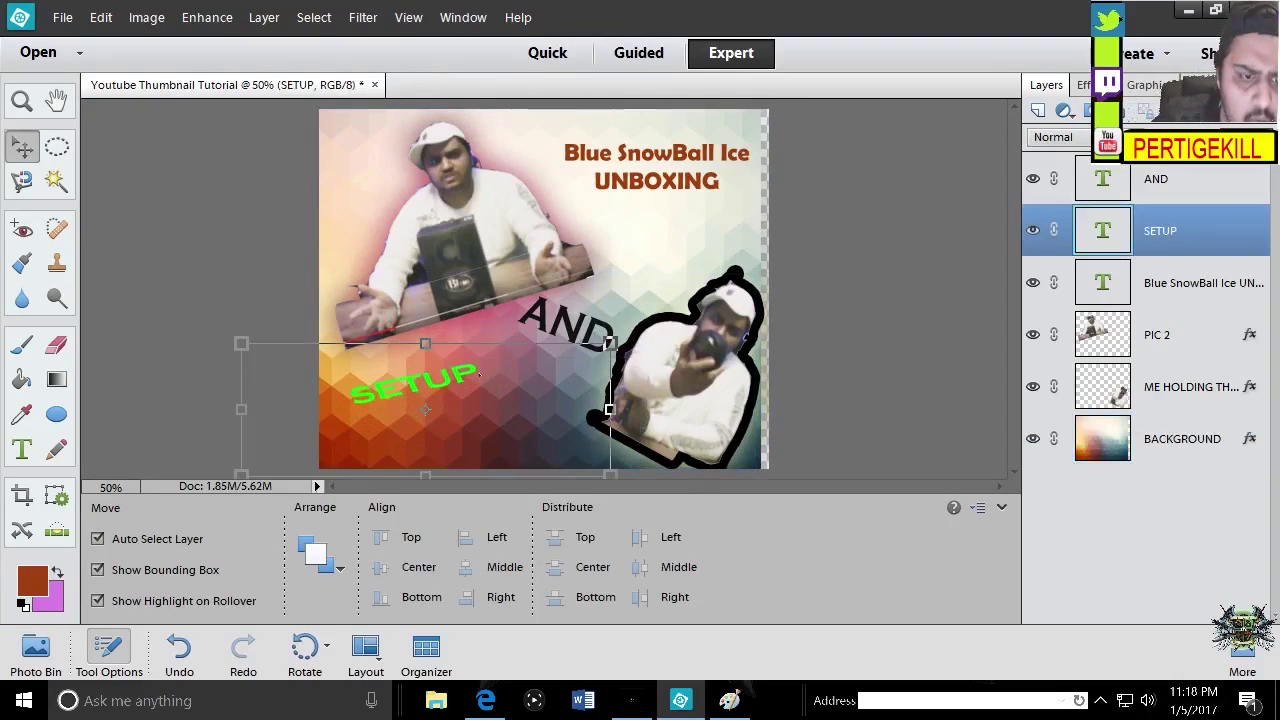
click(450, 430)
click(897, 335)
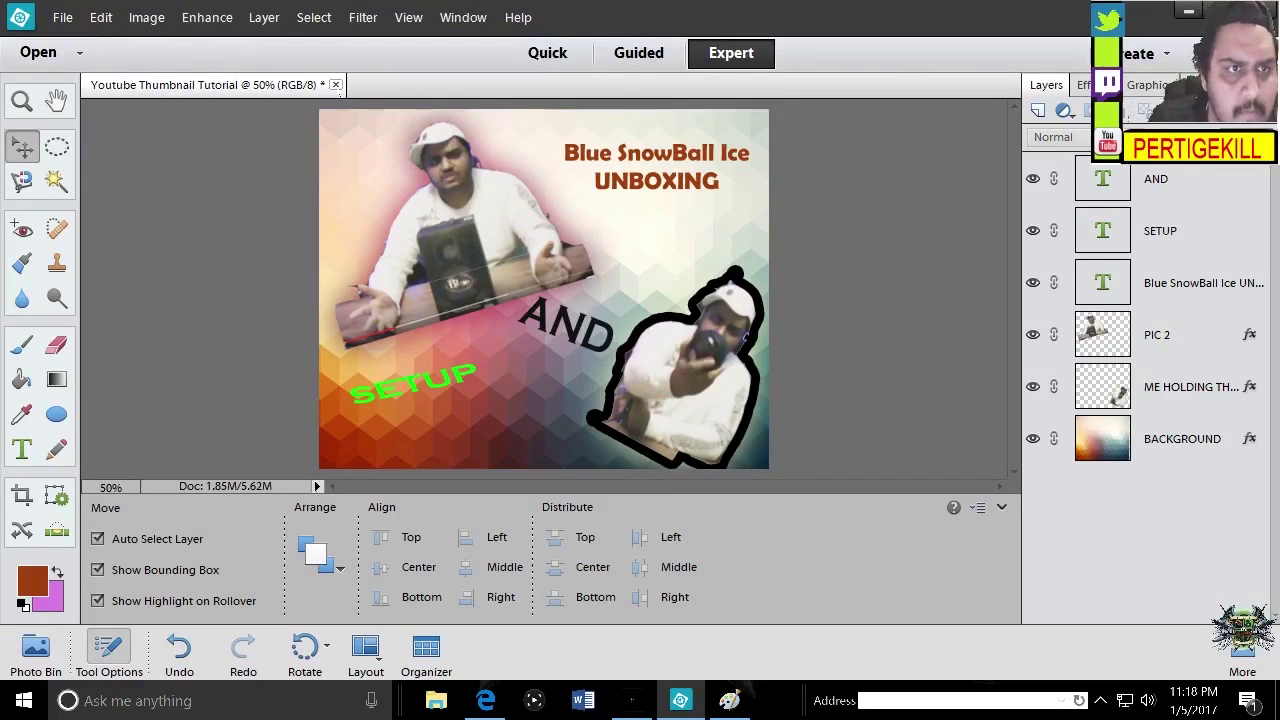
Close the thumbnail, agree to save, and keep the name Youtube Thumbnail Tutorial
click(335, 84)
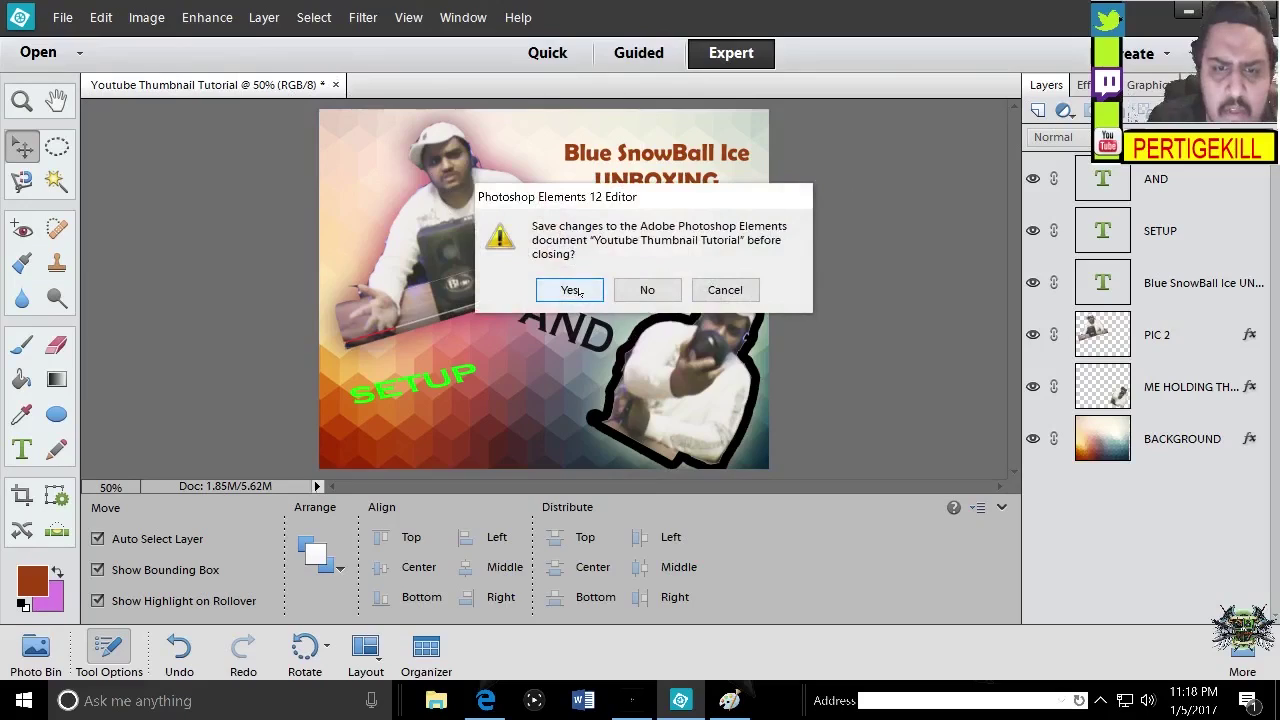
click(576, 290)
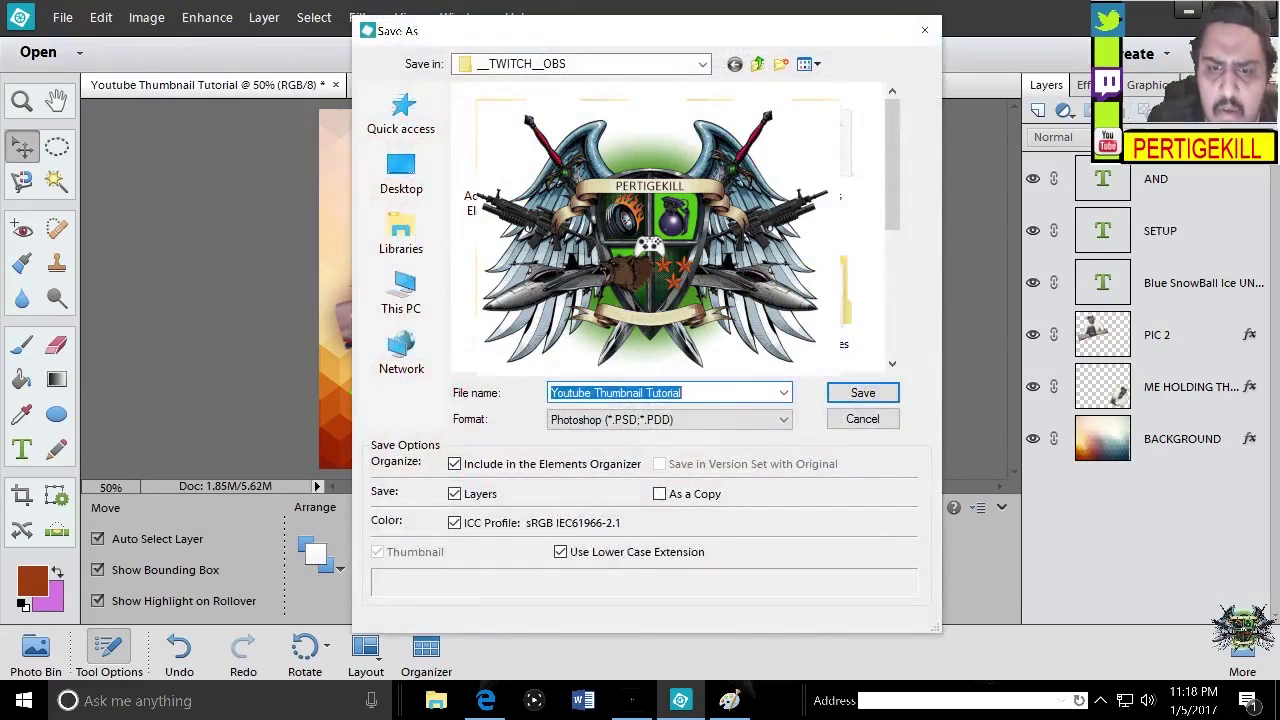
click(699, 393)
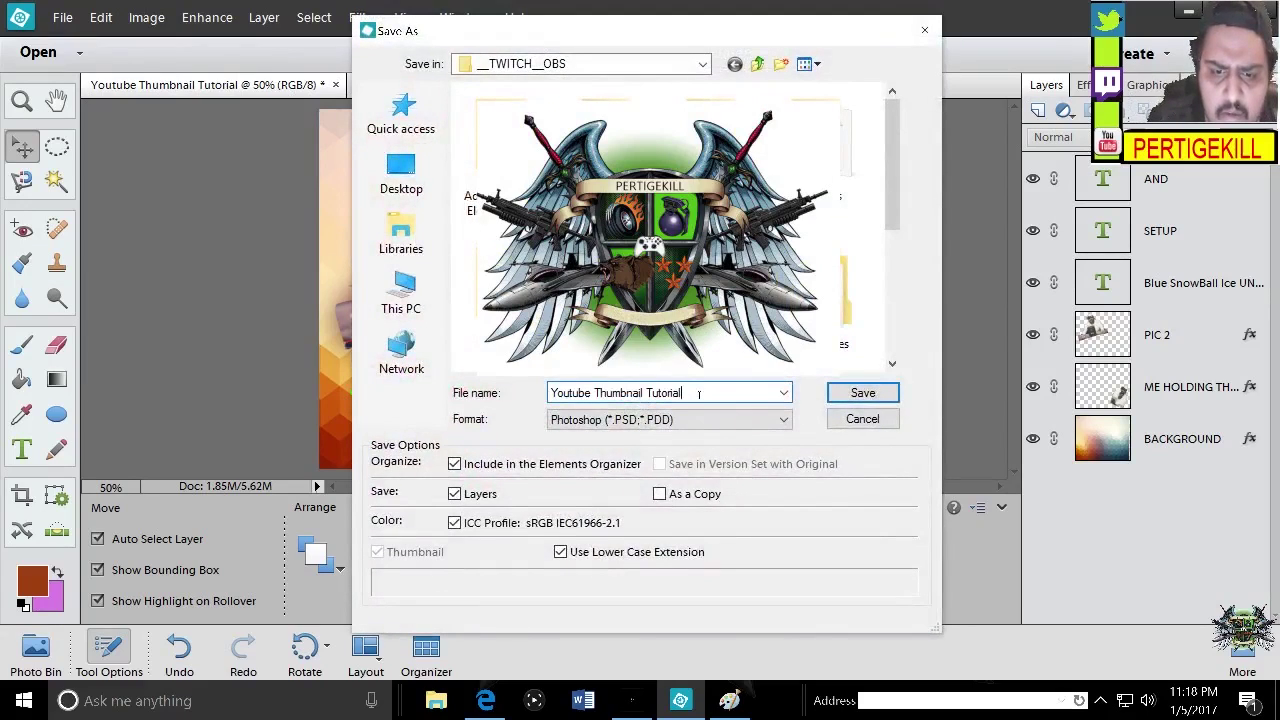
drag(699, 393, 647, 393)
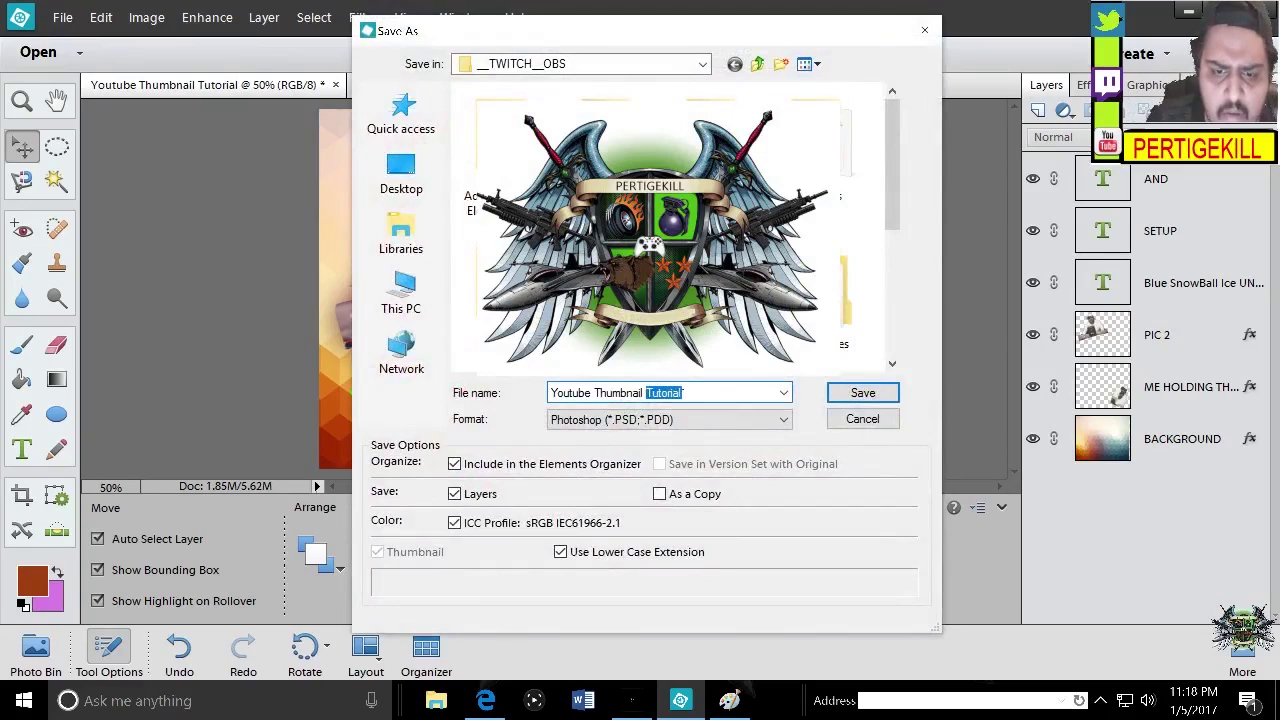
click(683, 393)
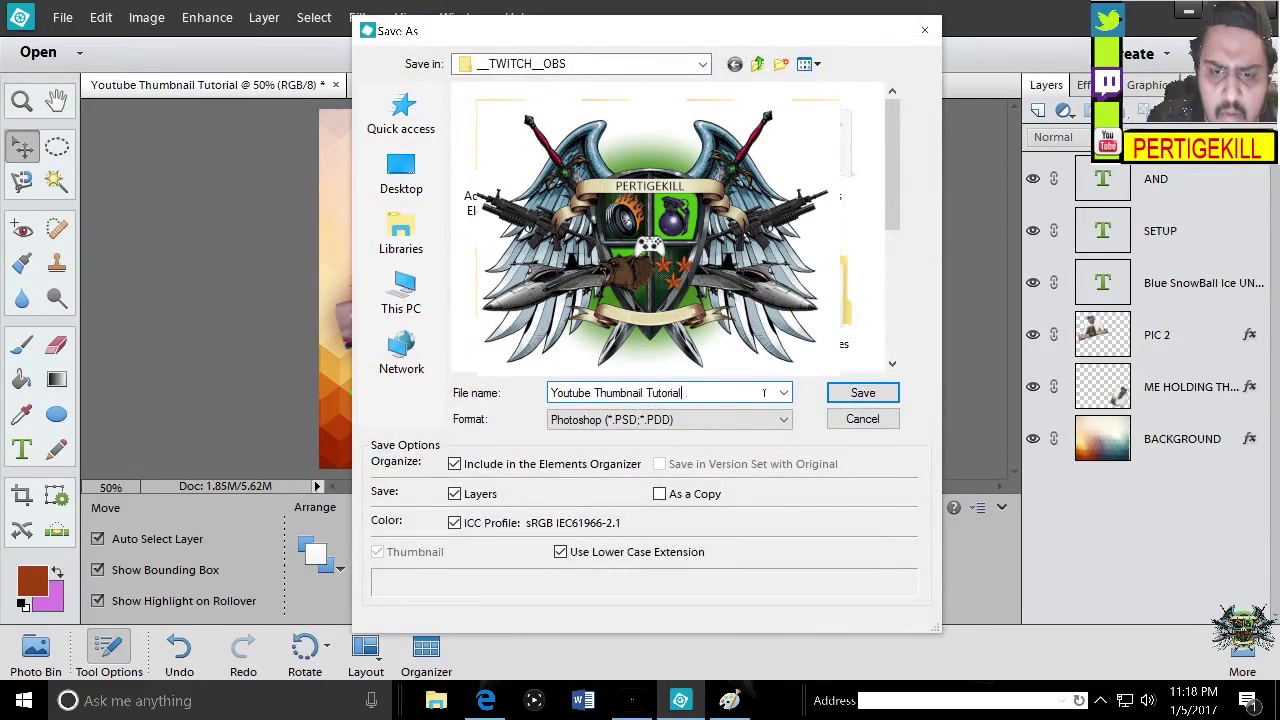
Save it as a JPEG at quality 8 and close the document
click(715, 420)
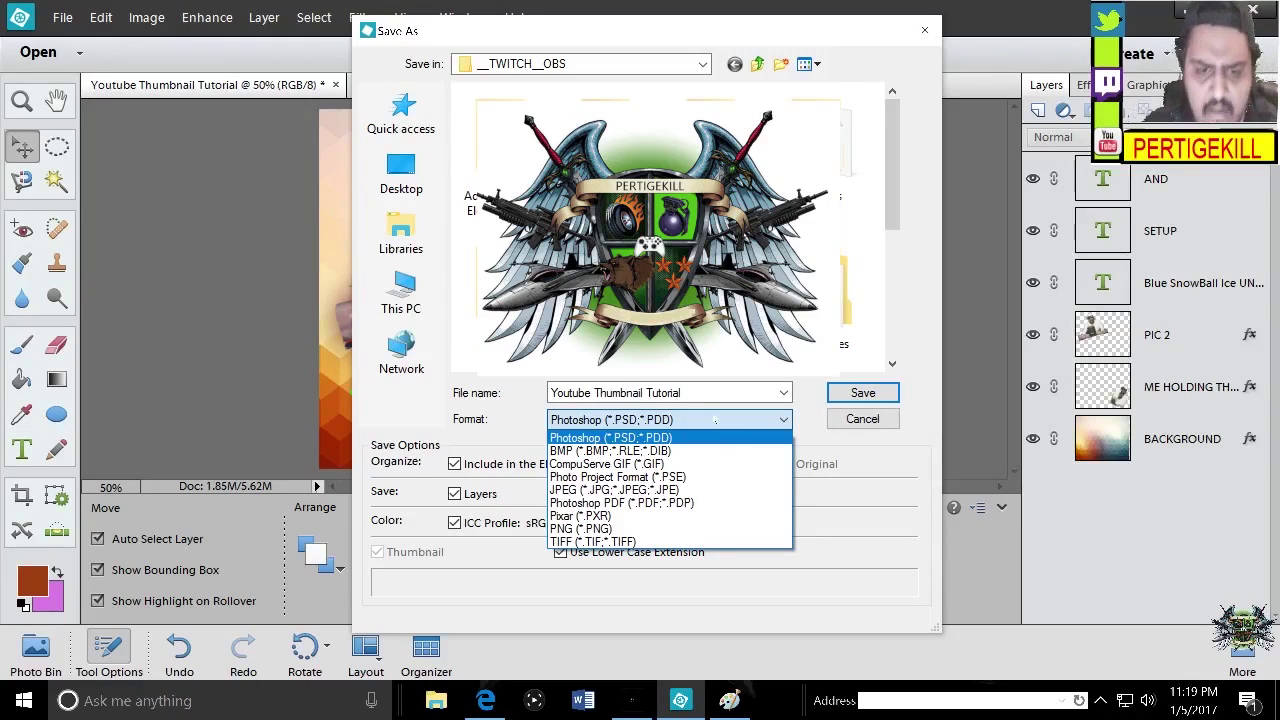
click(685, 490)
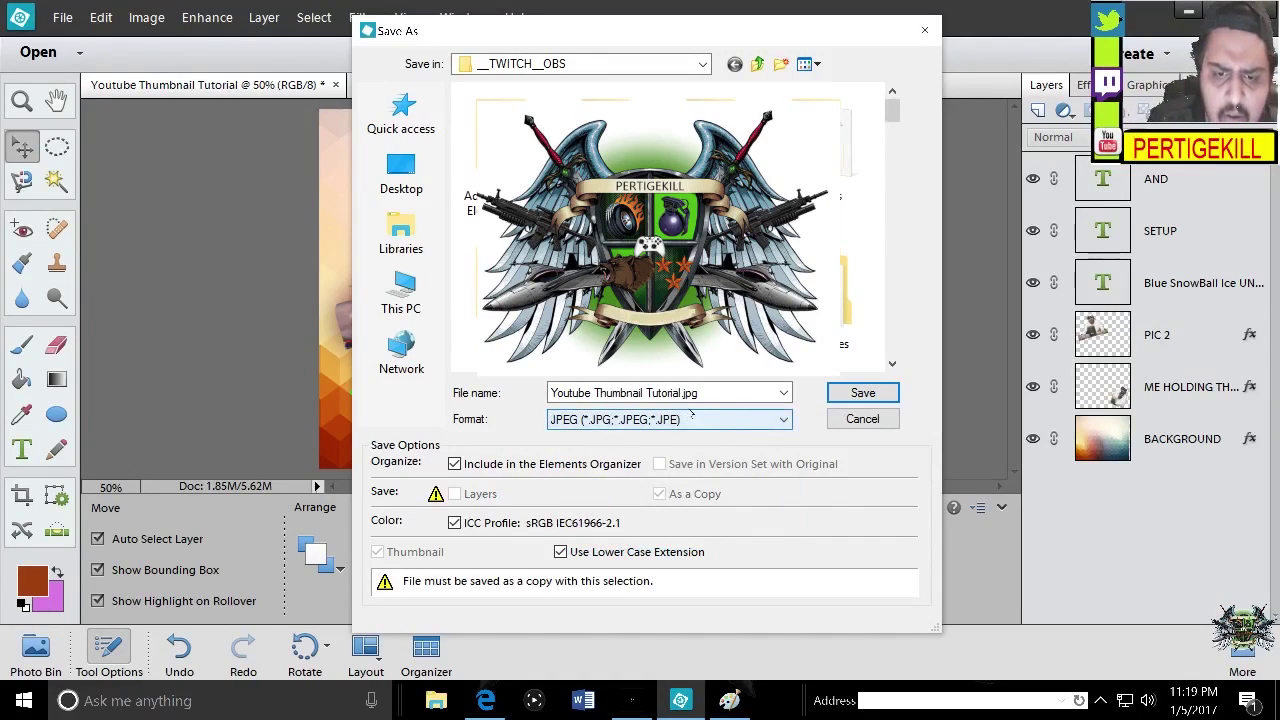
click(731, 397)
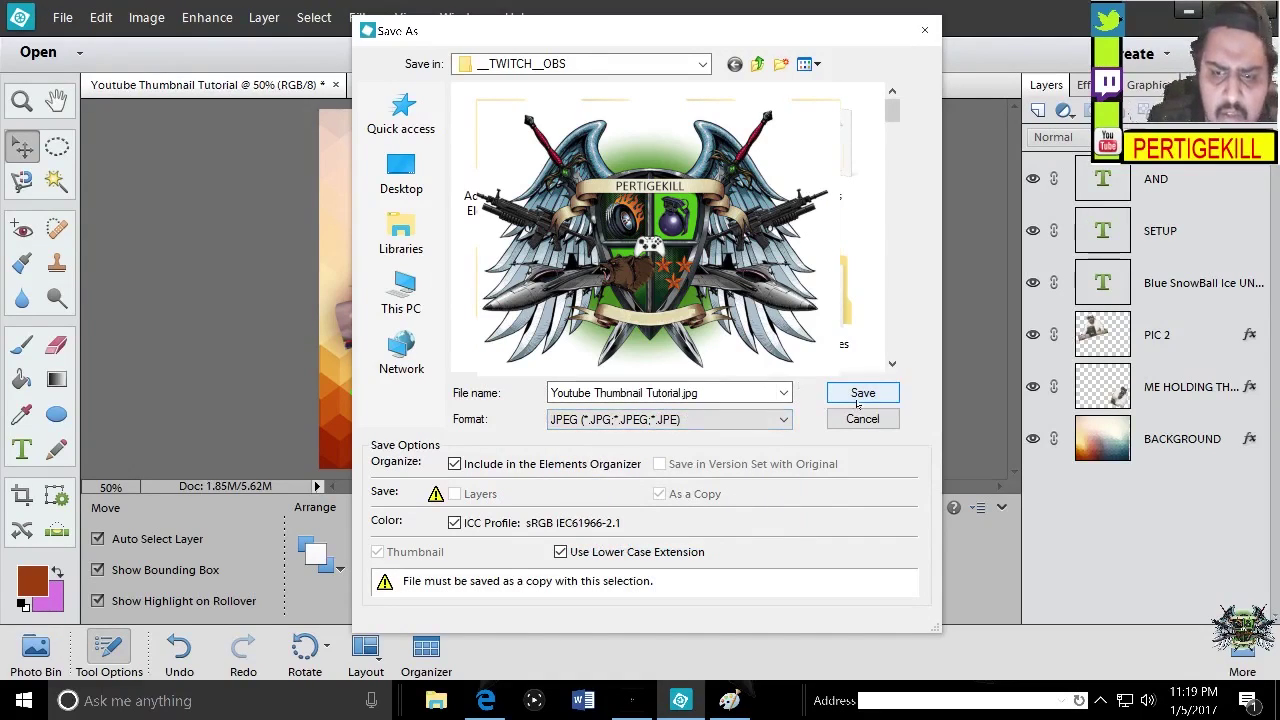
click(860, 393)
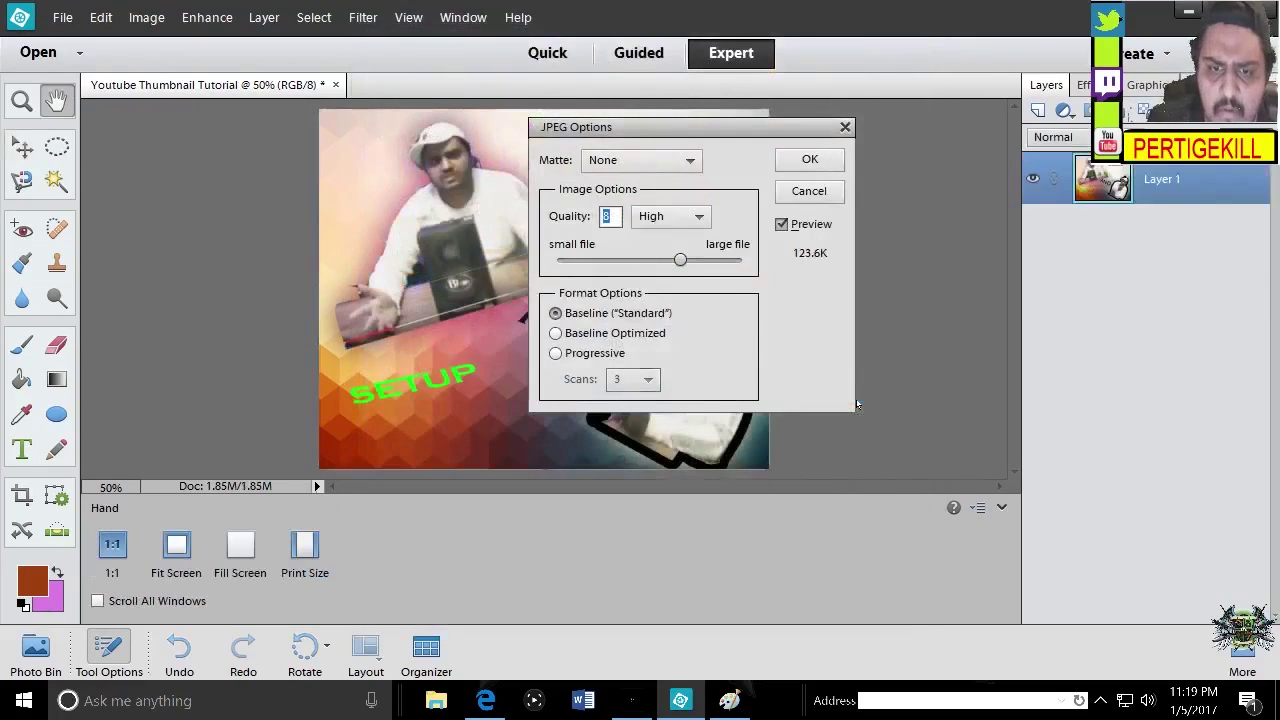
click(803, 161)
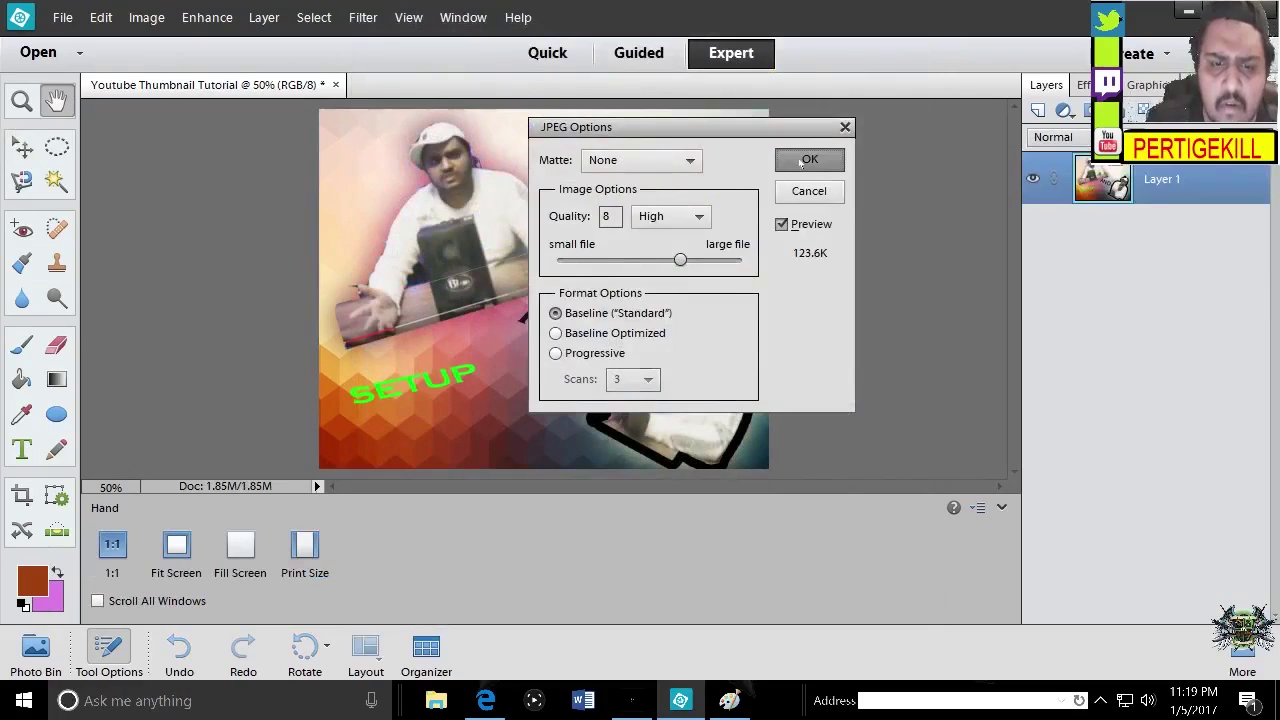
key(ctrl+w)
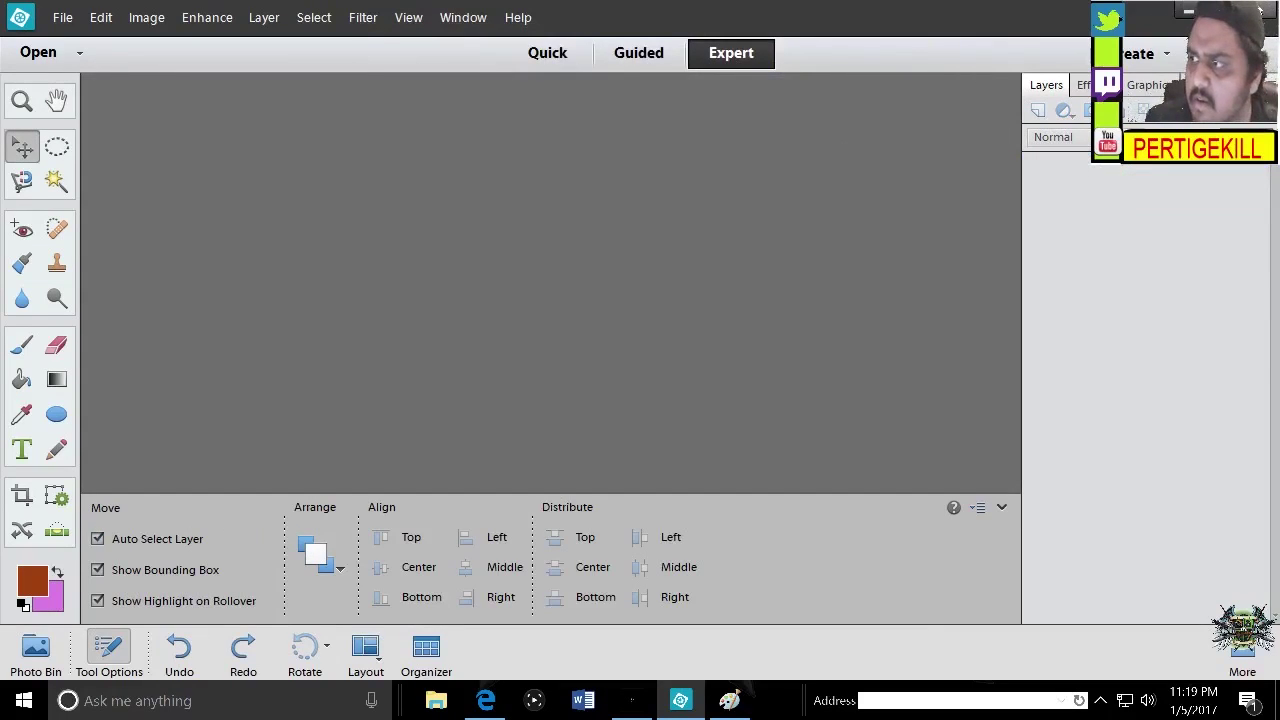
Quit Photoshop Elements, then close Paint without saving the untitled screenshot
click(1259, 9)
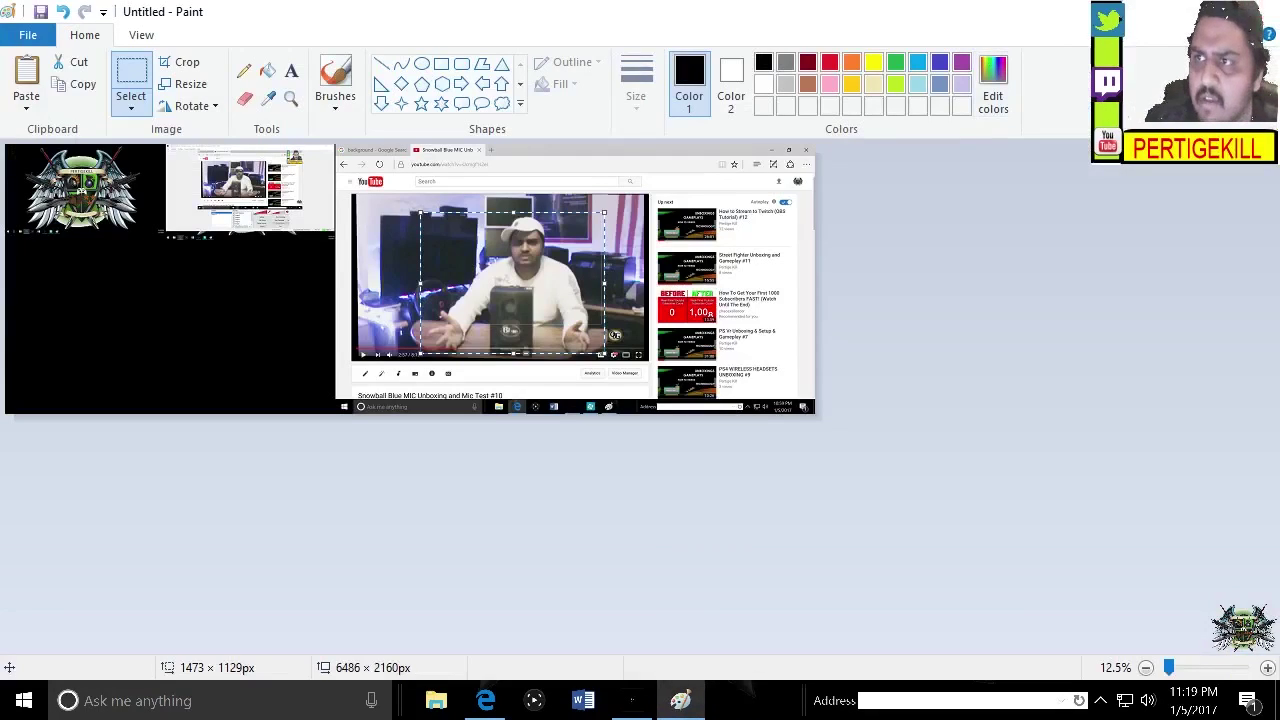
click(1263, 9)
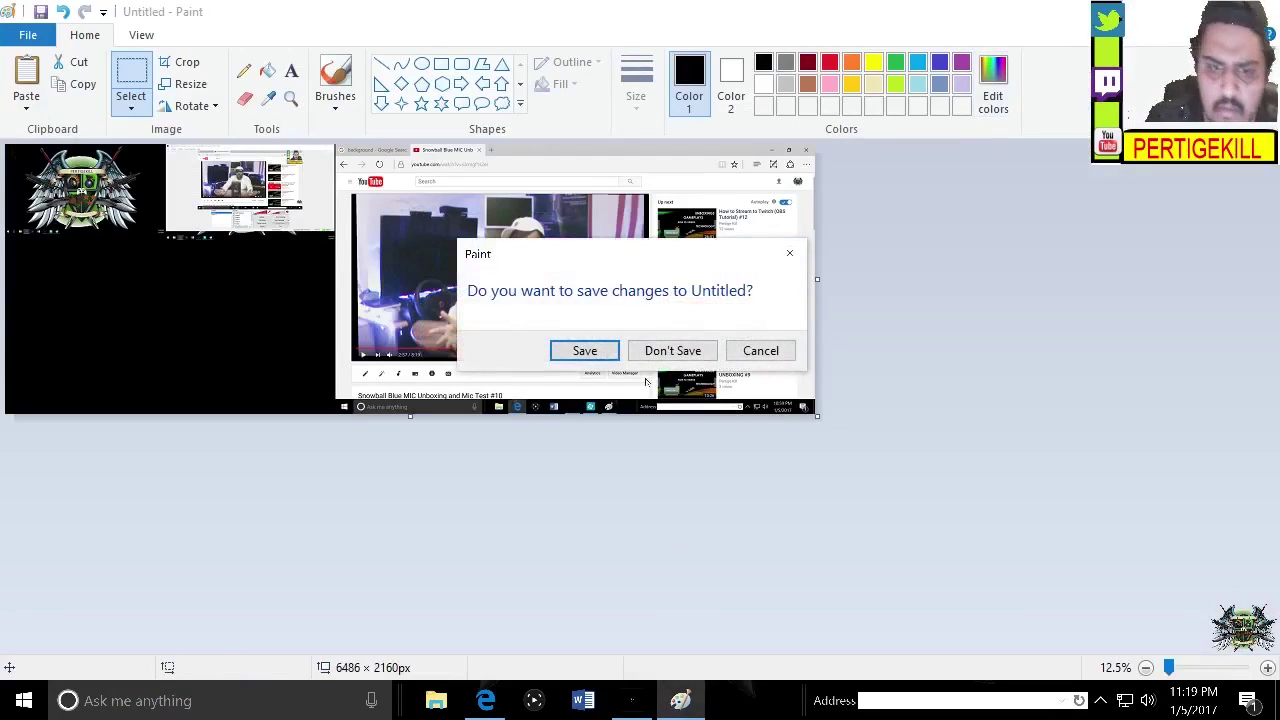
click(680, 351)
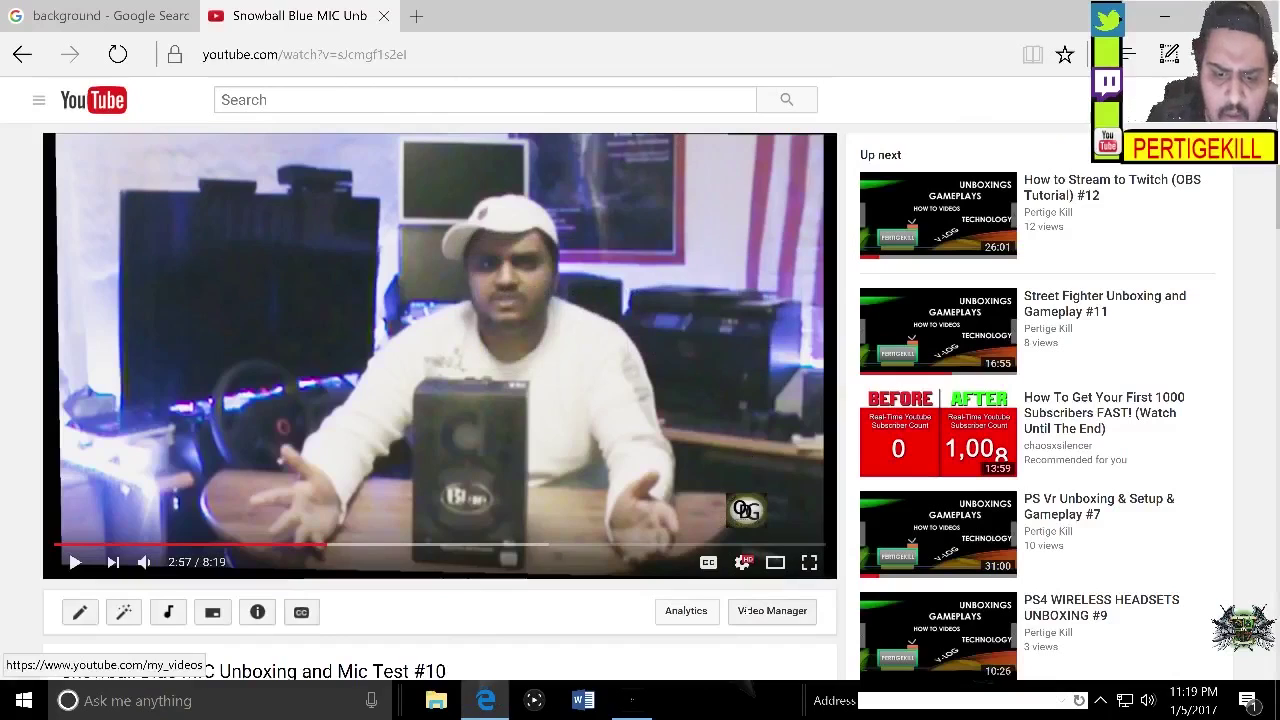
From Video Manager, edit Snowball Blue MIC Unboxing and Mic Test #10 and pick the third thumbnail
click(741, 611)
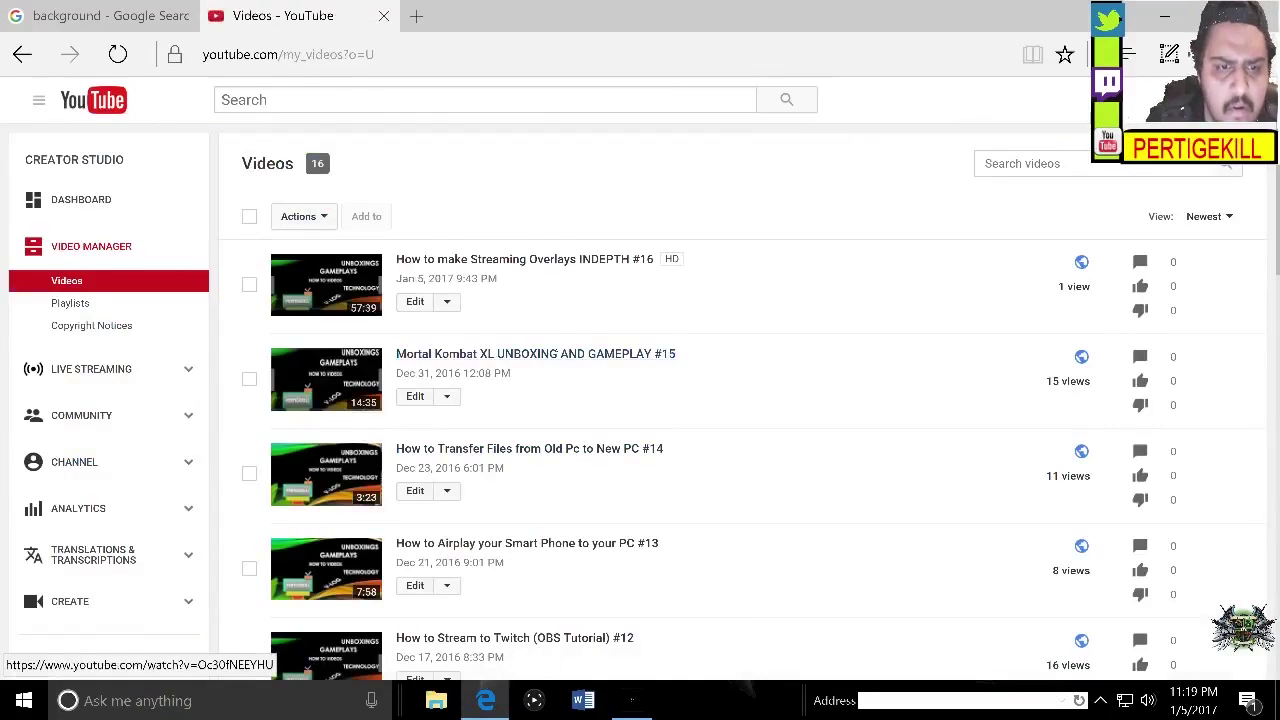
scroll(517, 498, down, 3)
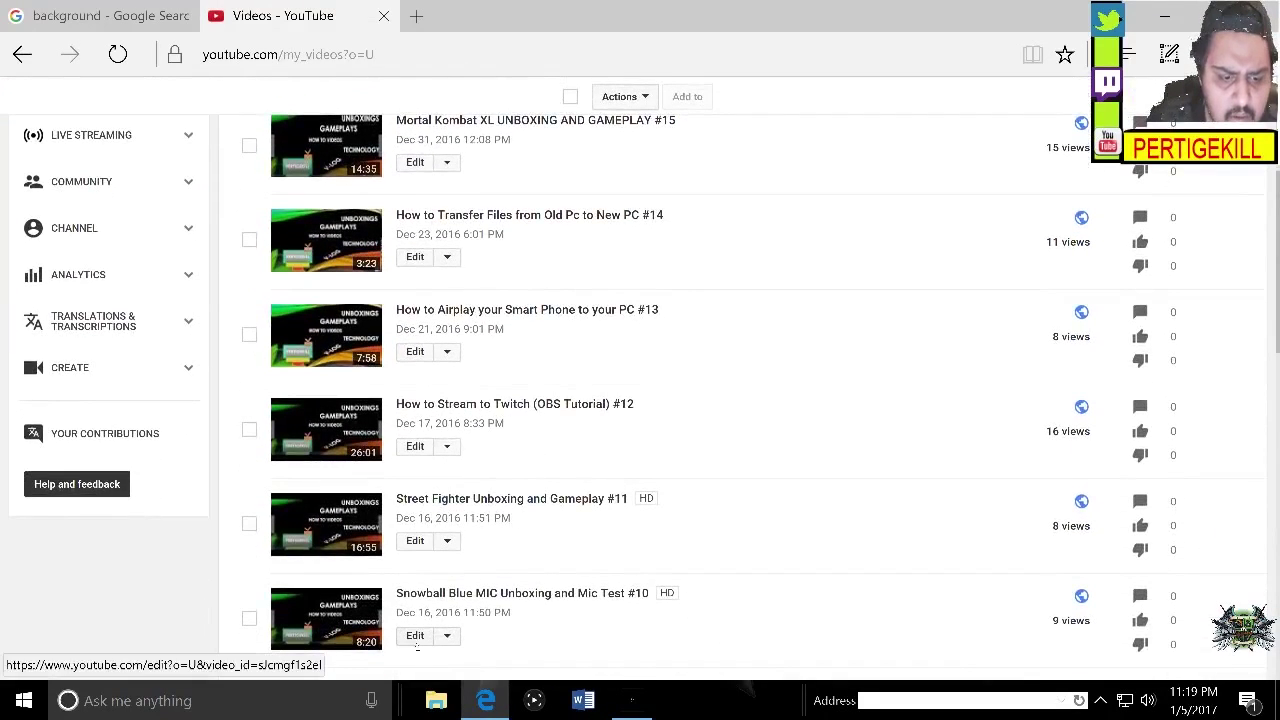
click(415, 636)
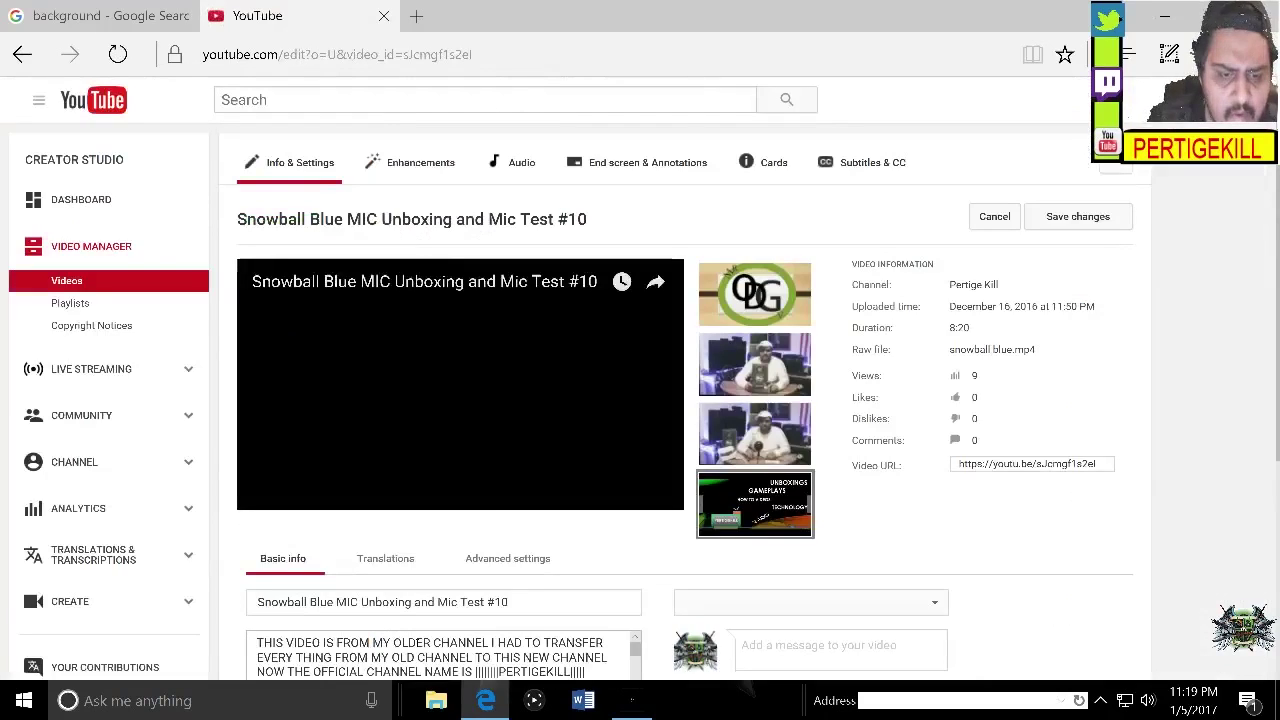
mouse_move(755, 512)
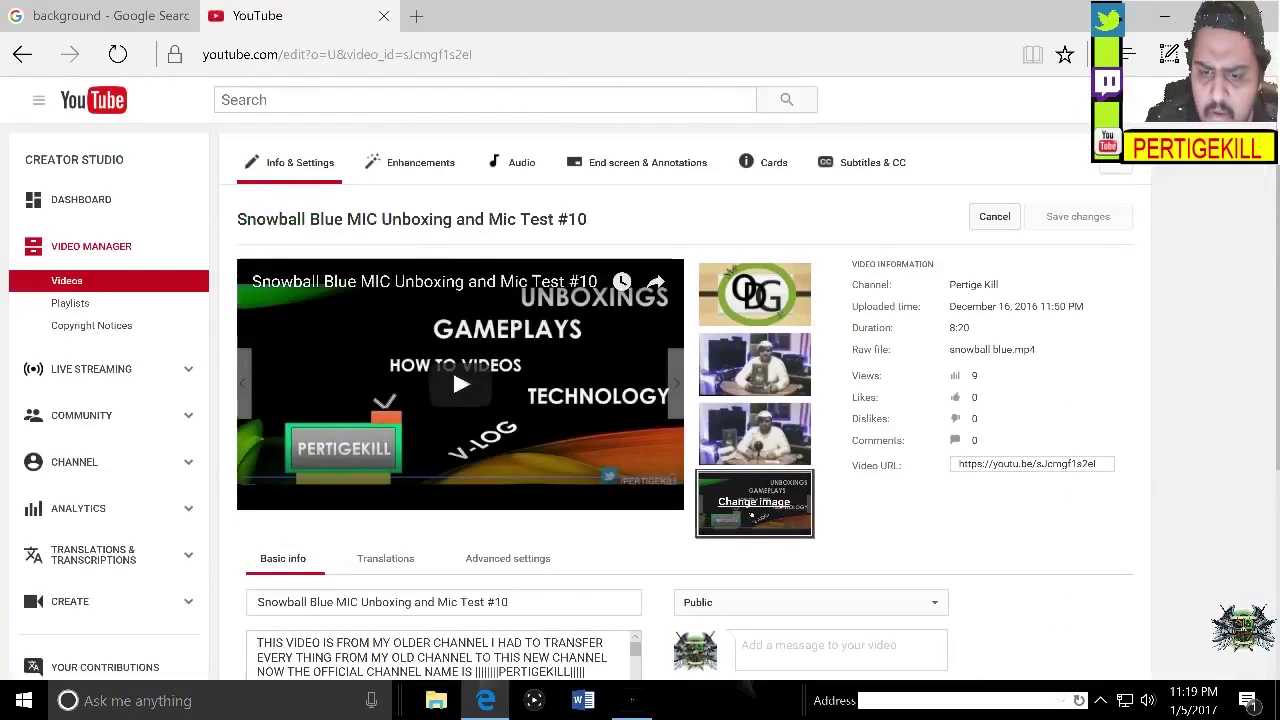
click(755, 433)
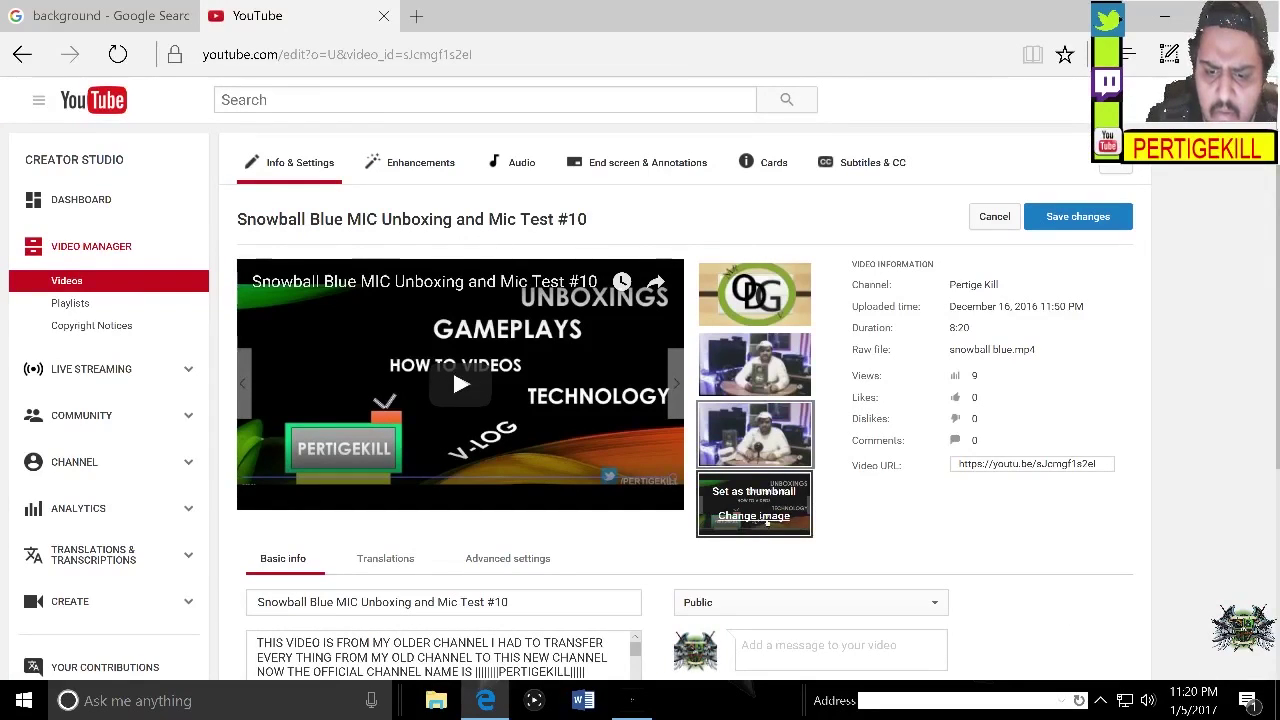
Upload the Youtube Thumbnail Tutorial JPEG as the video's custom thumbnail
click(766, 524)
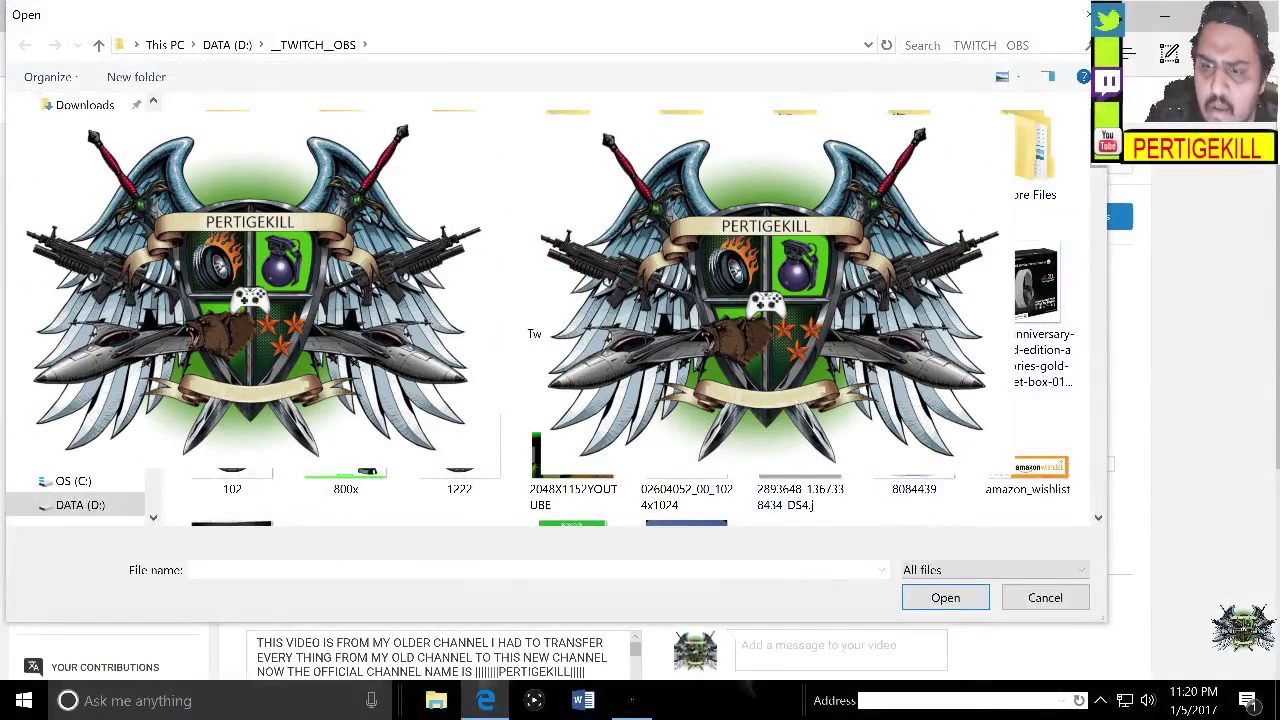
scroll(942, 514, down, 5)
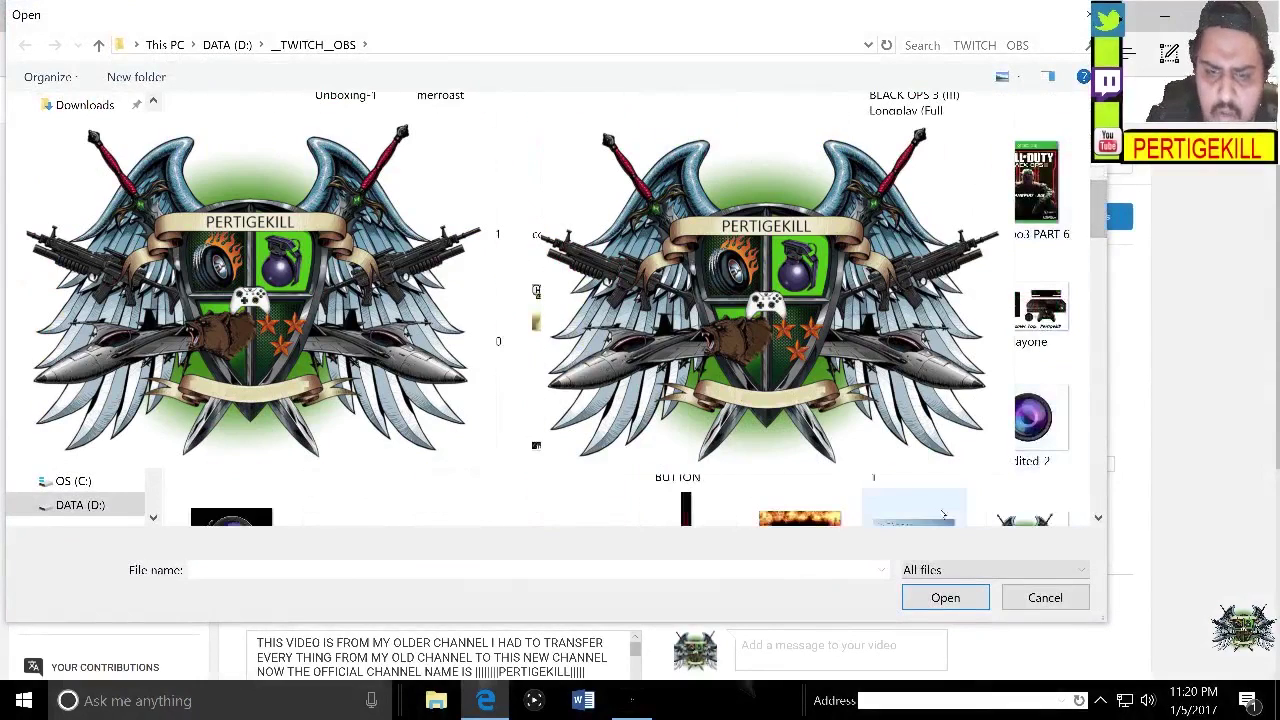
click(962, 568)
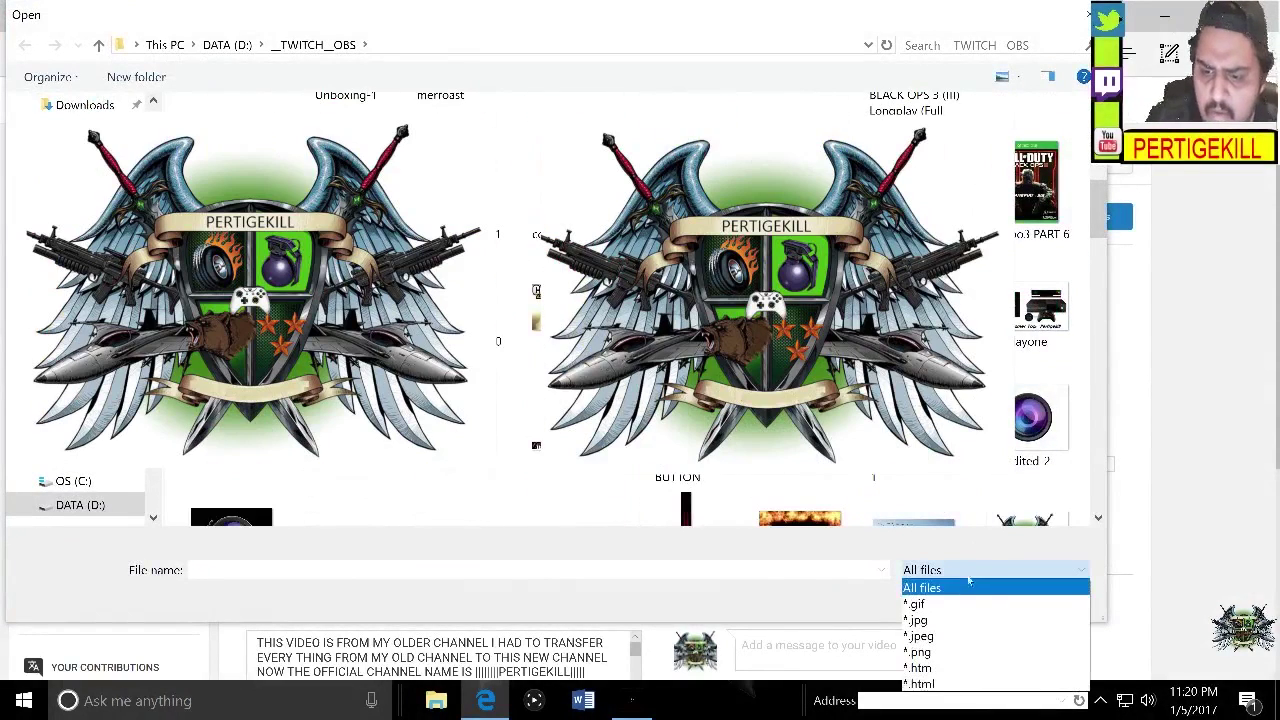
click(960, 620)
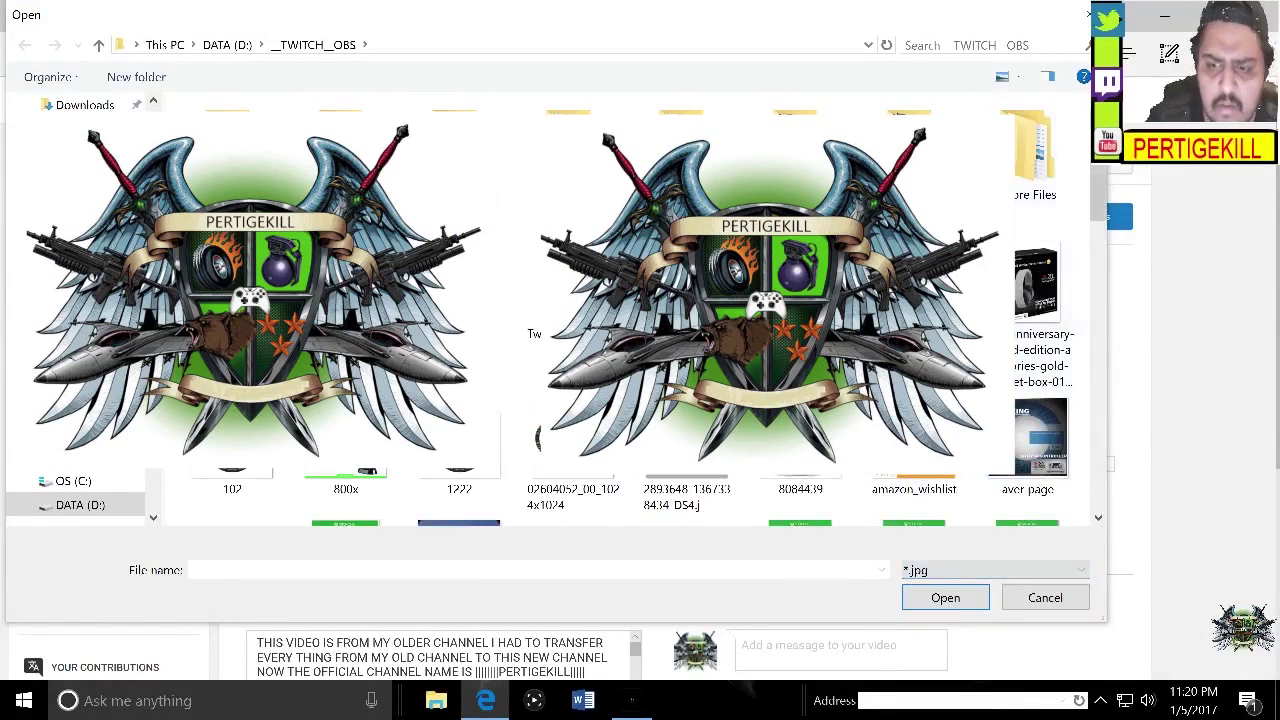
drag(1098, 192, 1069, 490)
click(798, 499)
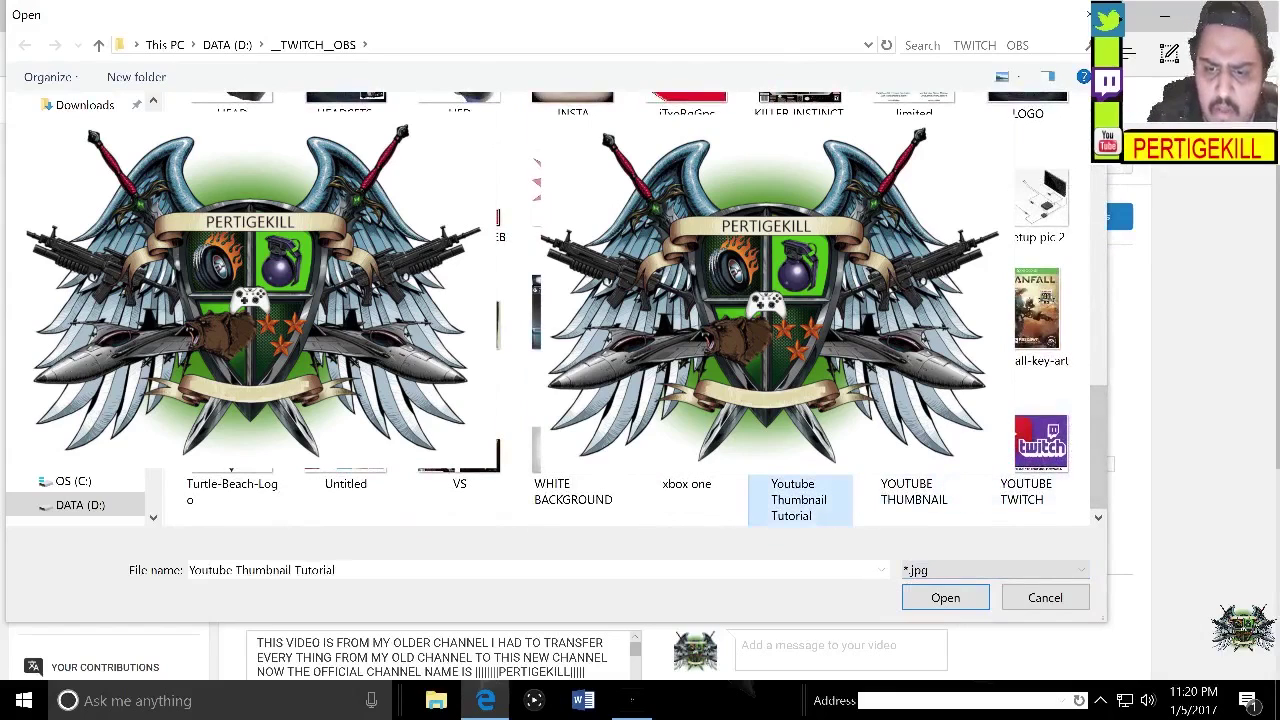
click(950, 604)
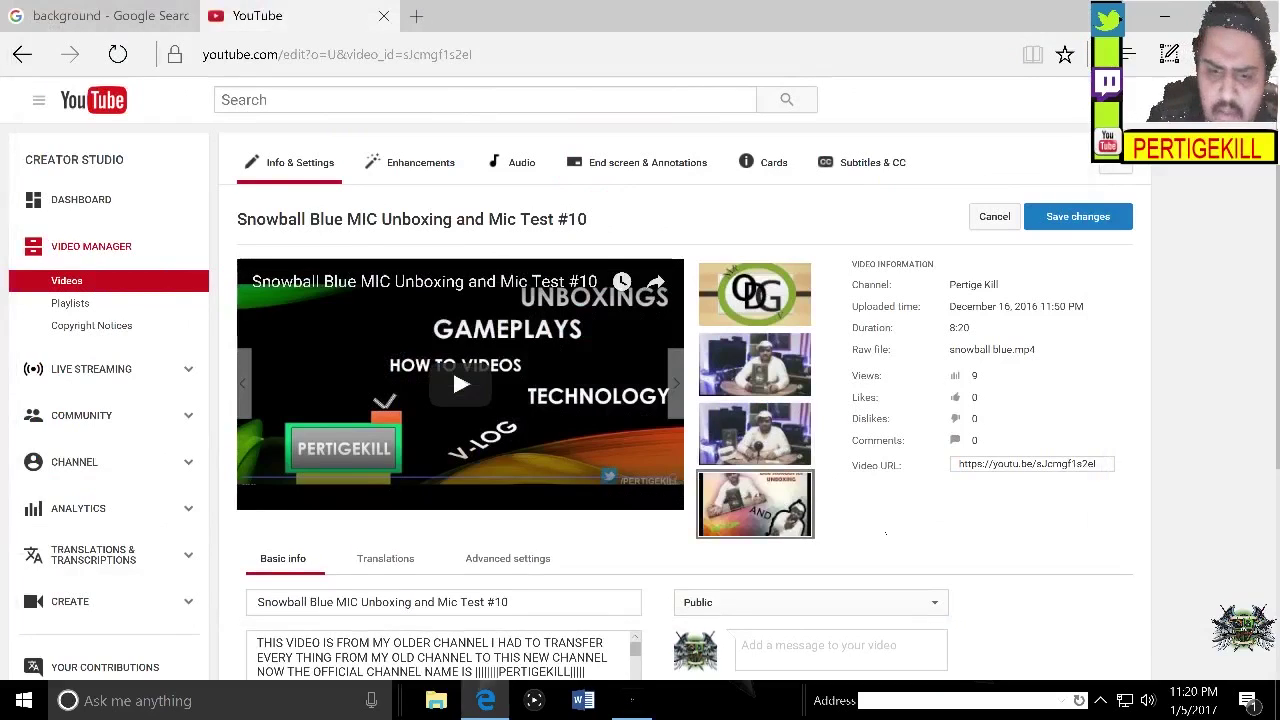
Save the video changes and return to the channel Dashboard
mouse_move(808, 526)
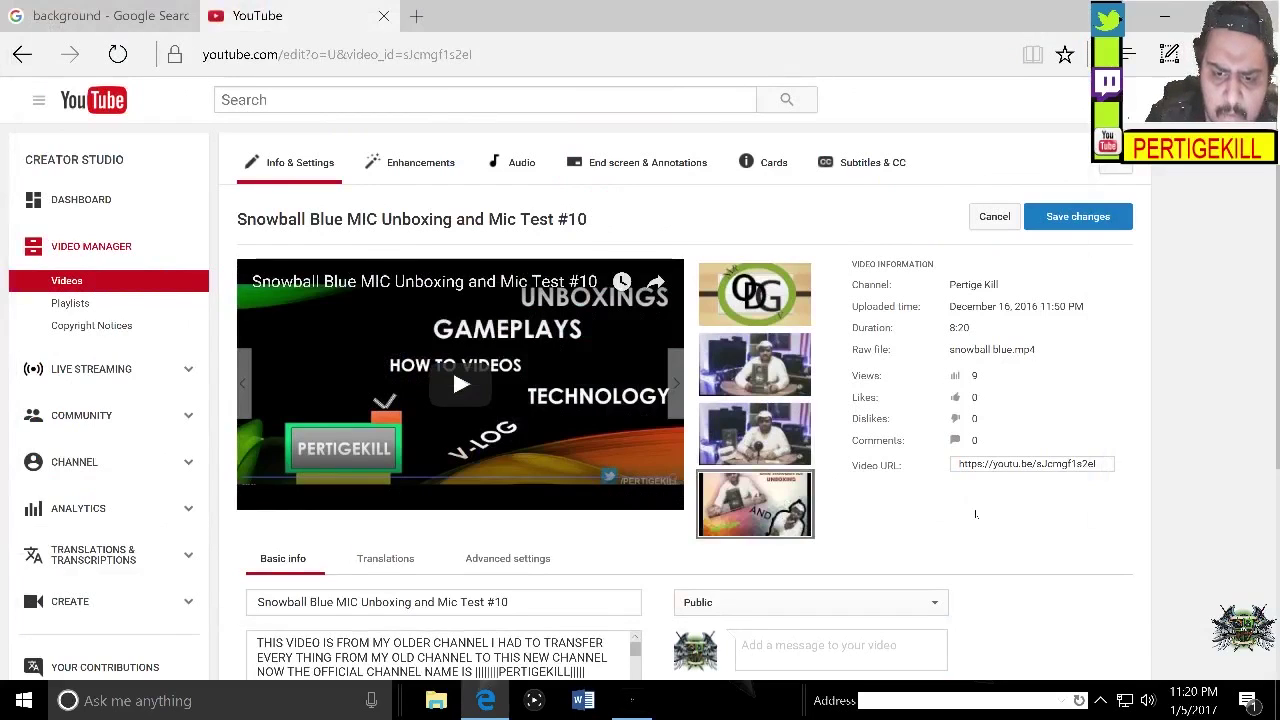
scroll(975, 514, down, 3)
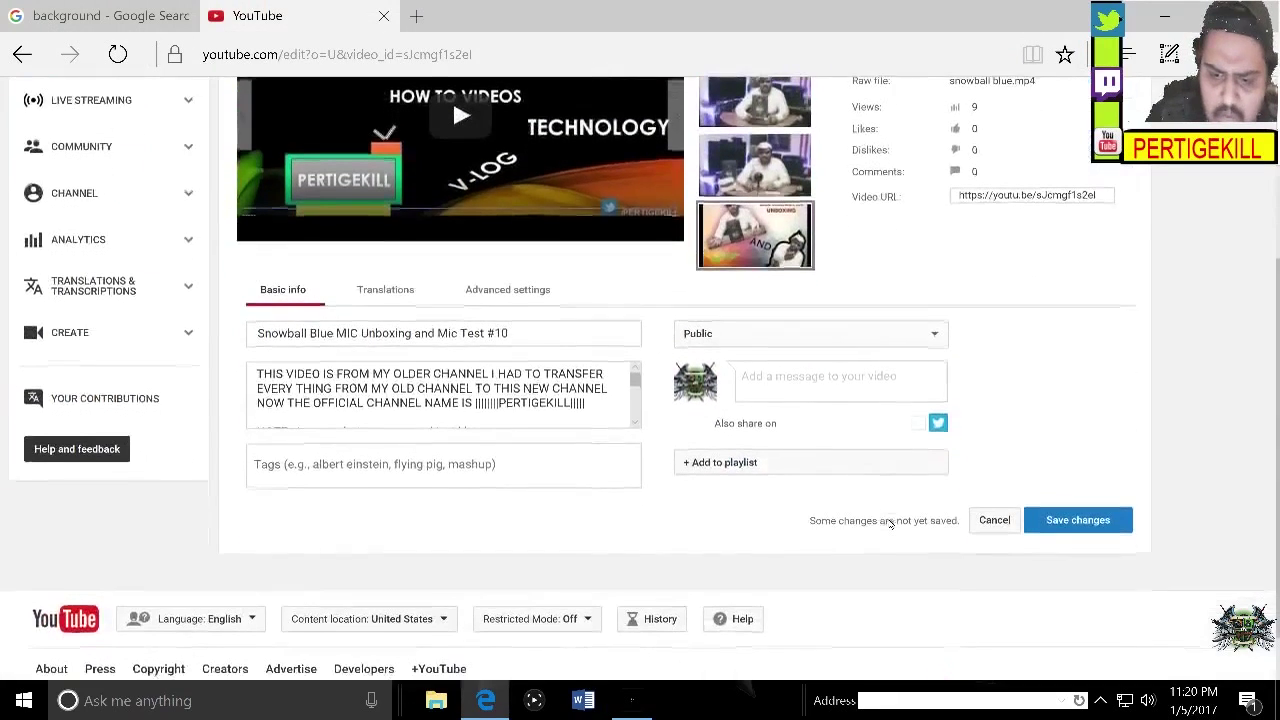
click(1090, 517)
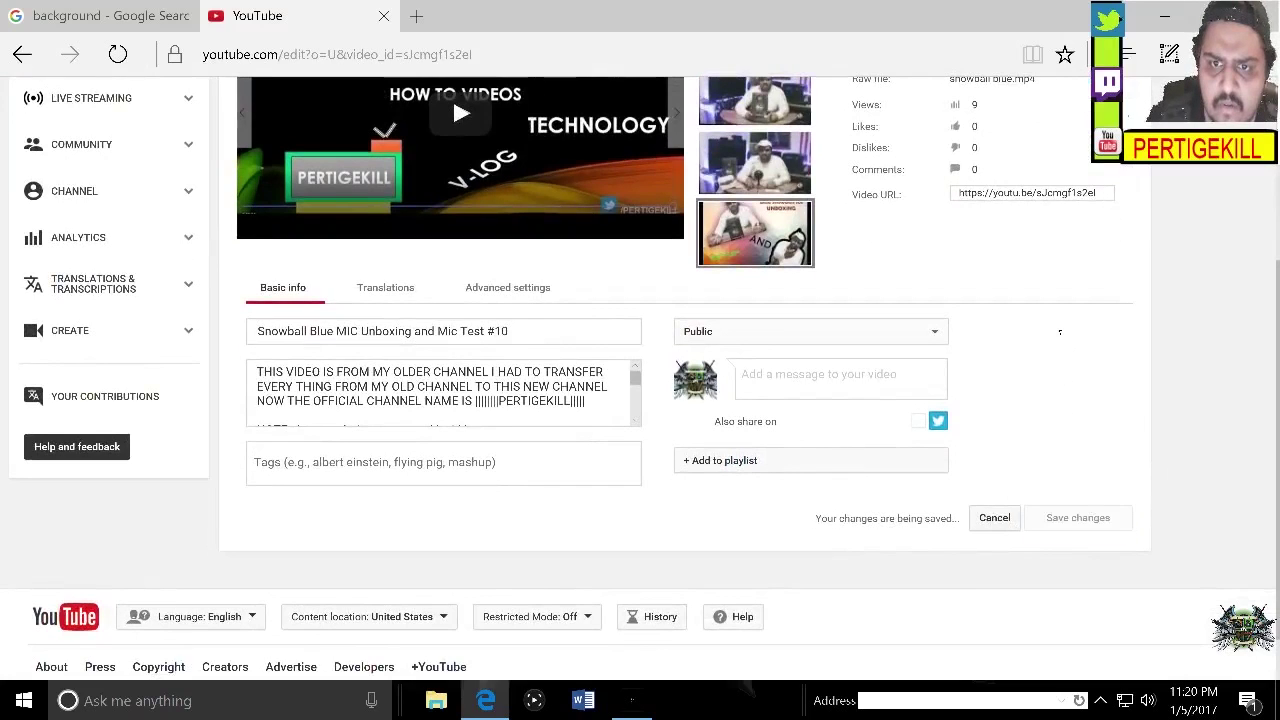
scroll(925, 304, up, 3)
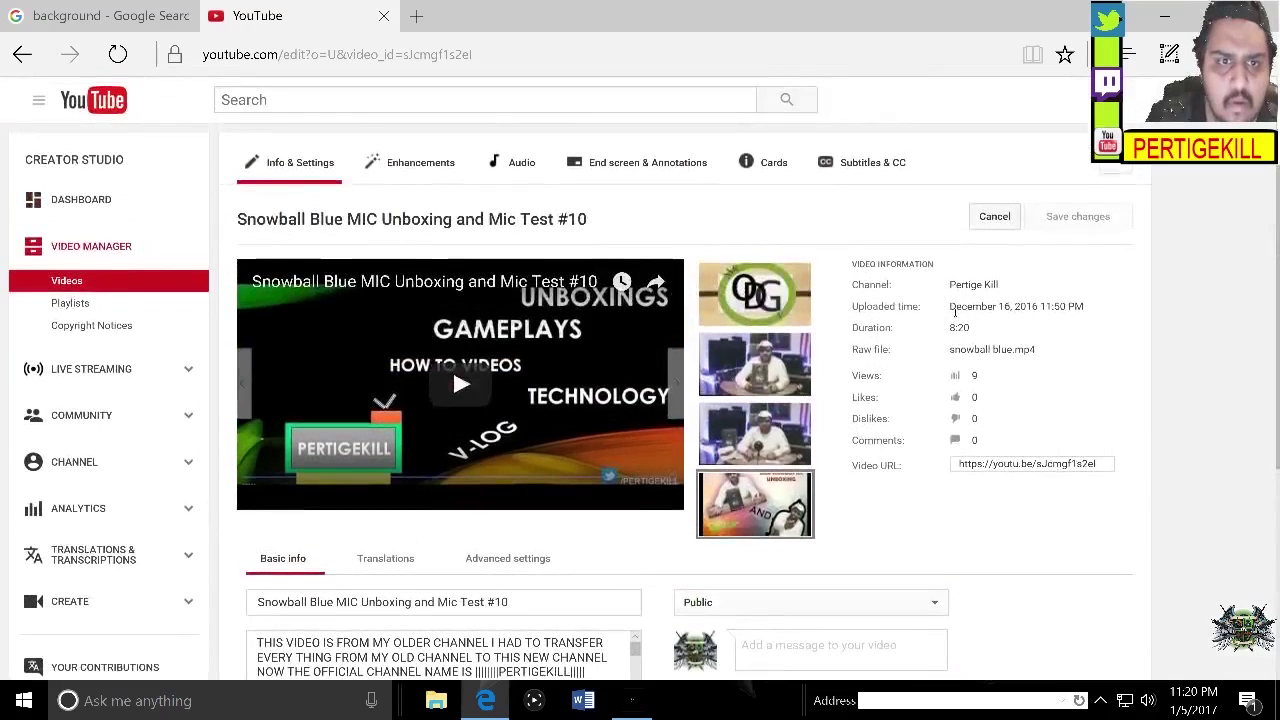
click(91, 200)
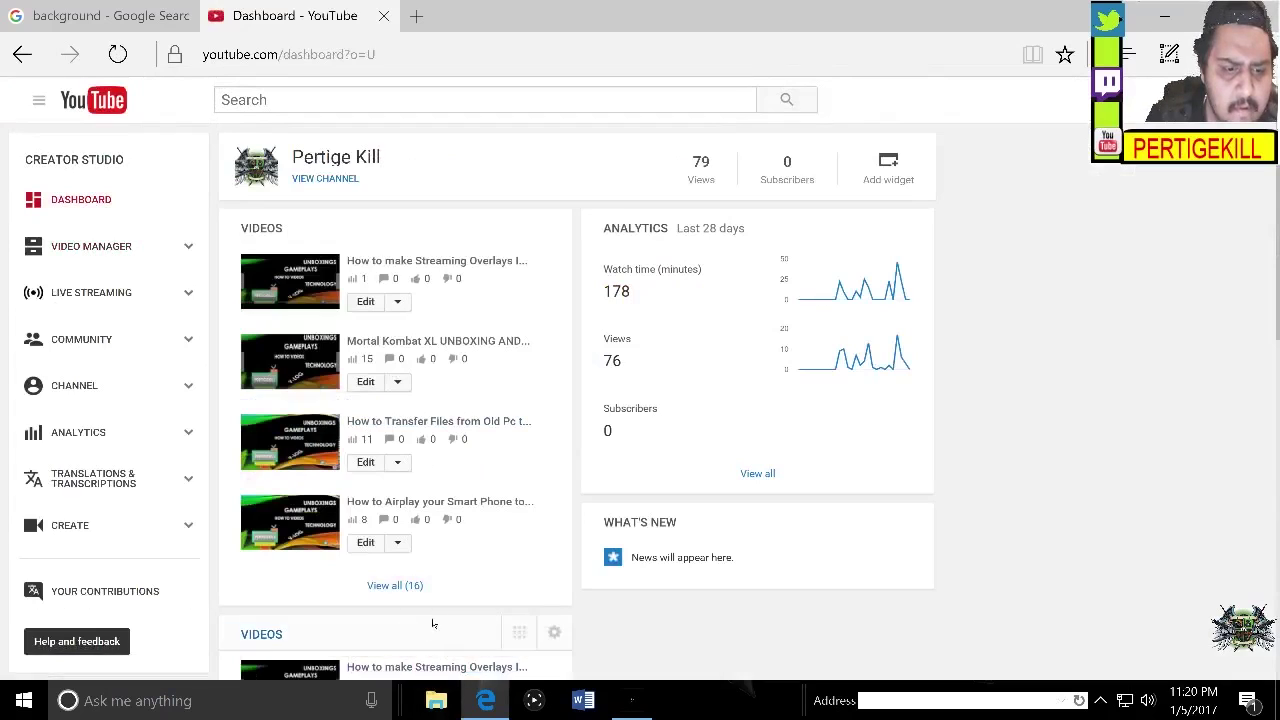
Open the full list of all 16 uploaded videos and scroll through it
click(427, 587)
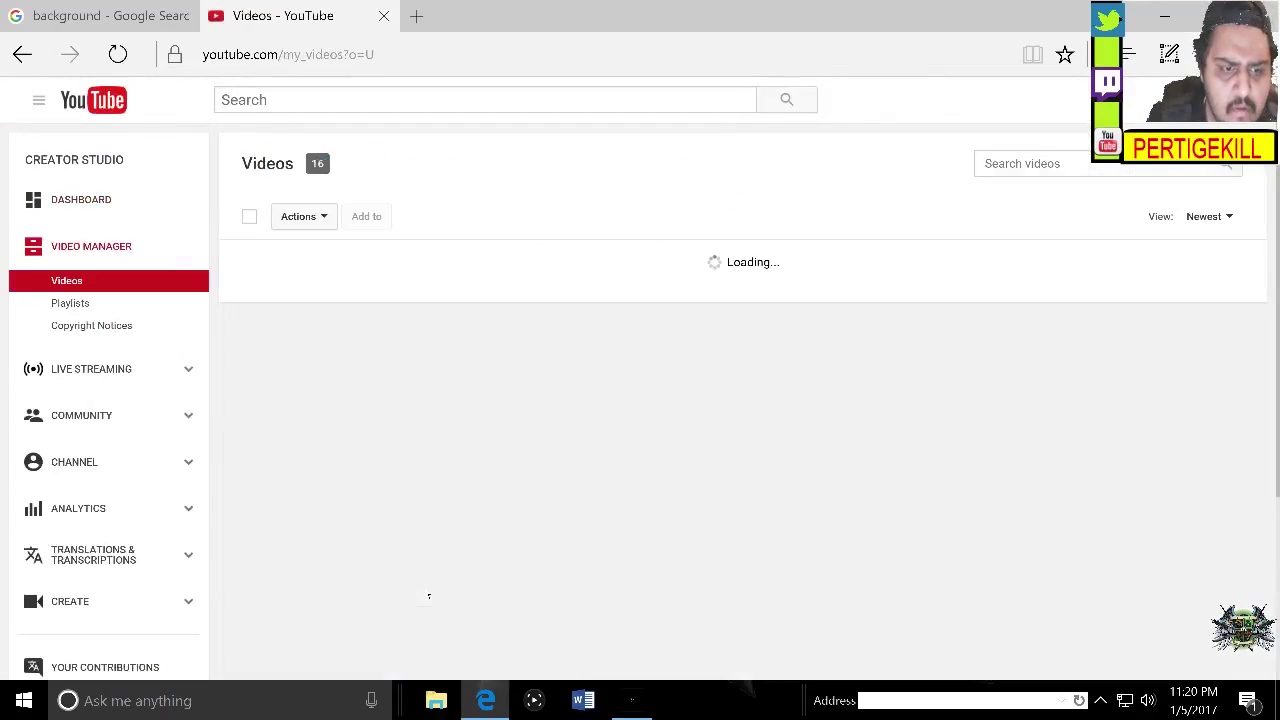
scroll(517, 455, down, 5)
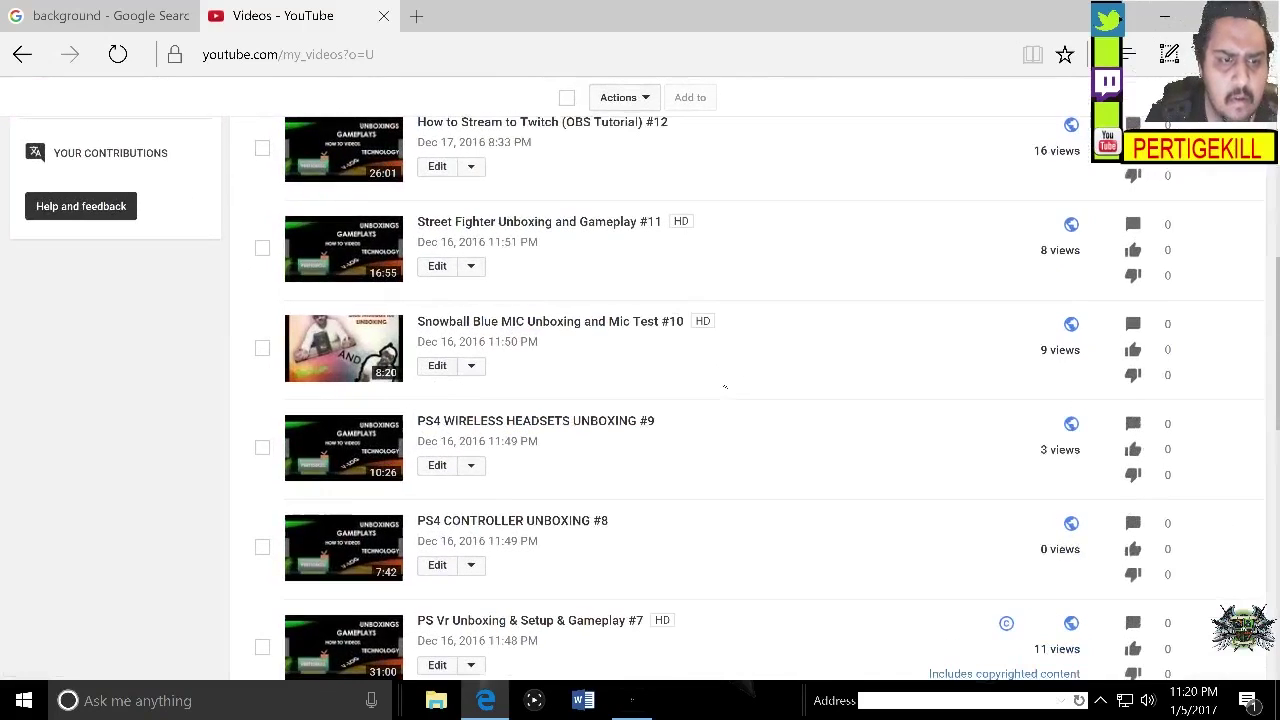
scroll(725, 387, up, 3)
scroll(722, 380, up, 5)
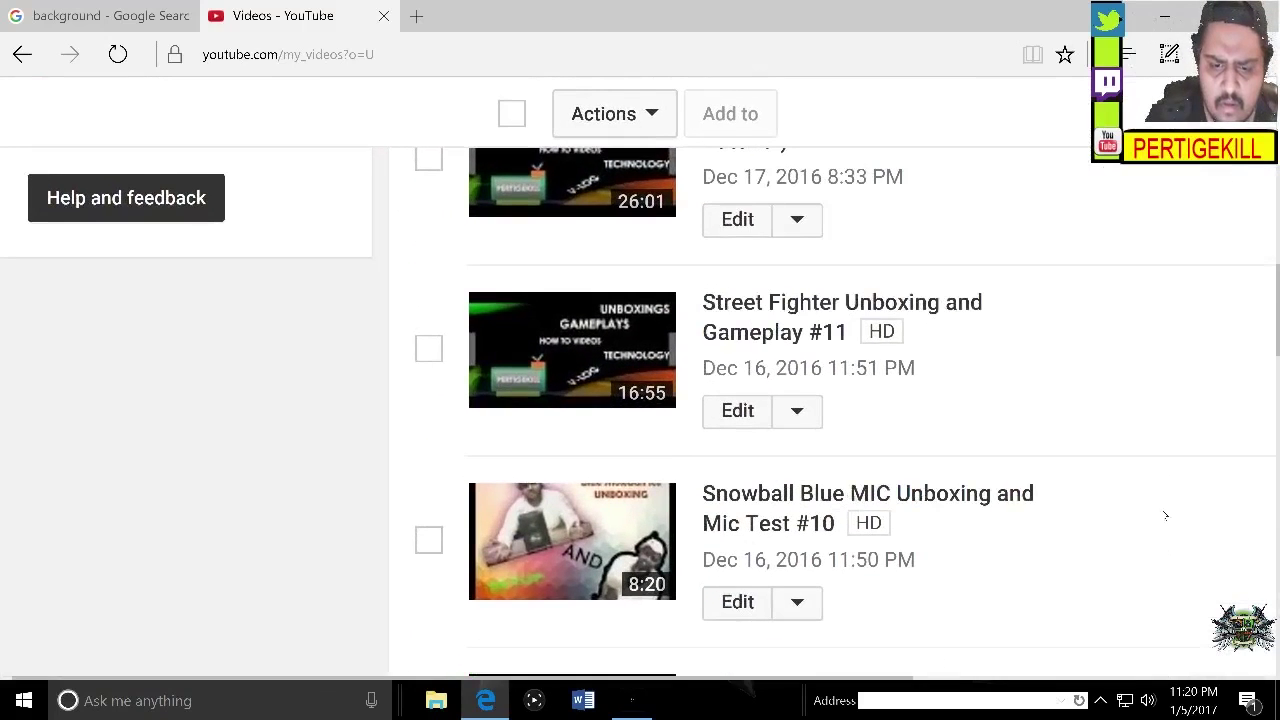
scroll(1165, 516, down, 3)
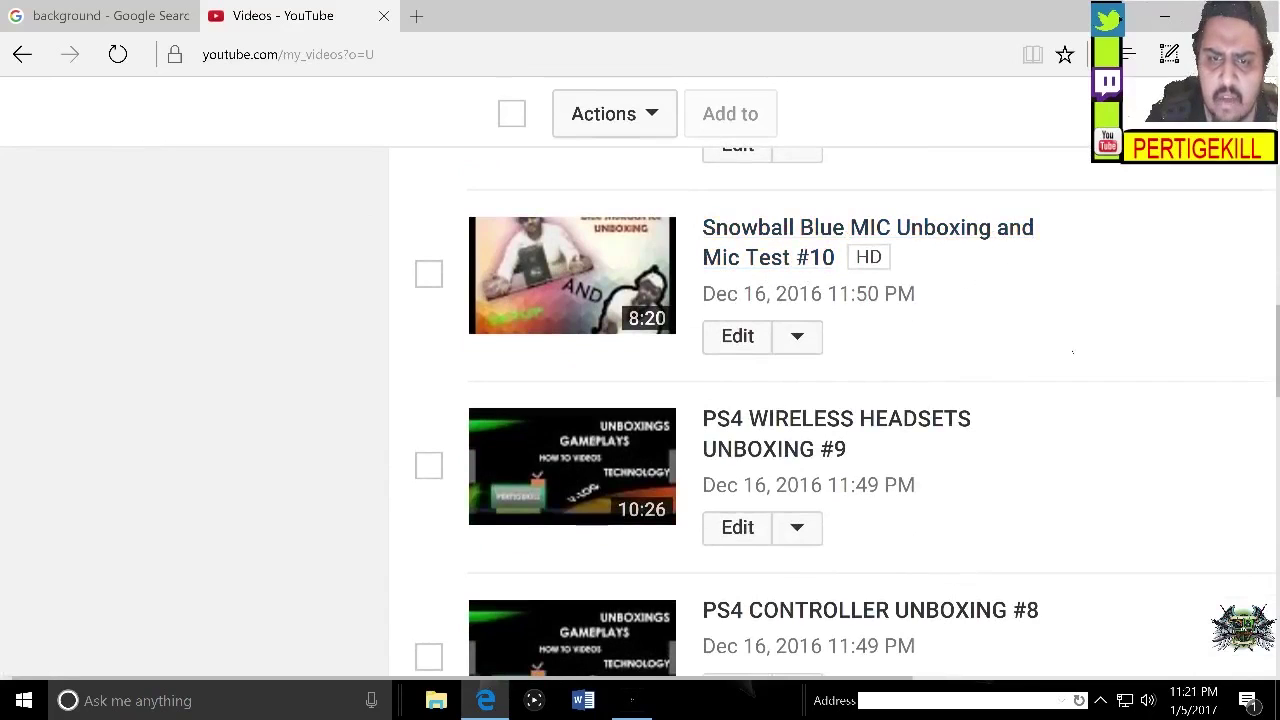
scroll(1073, 352, up, 3)
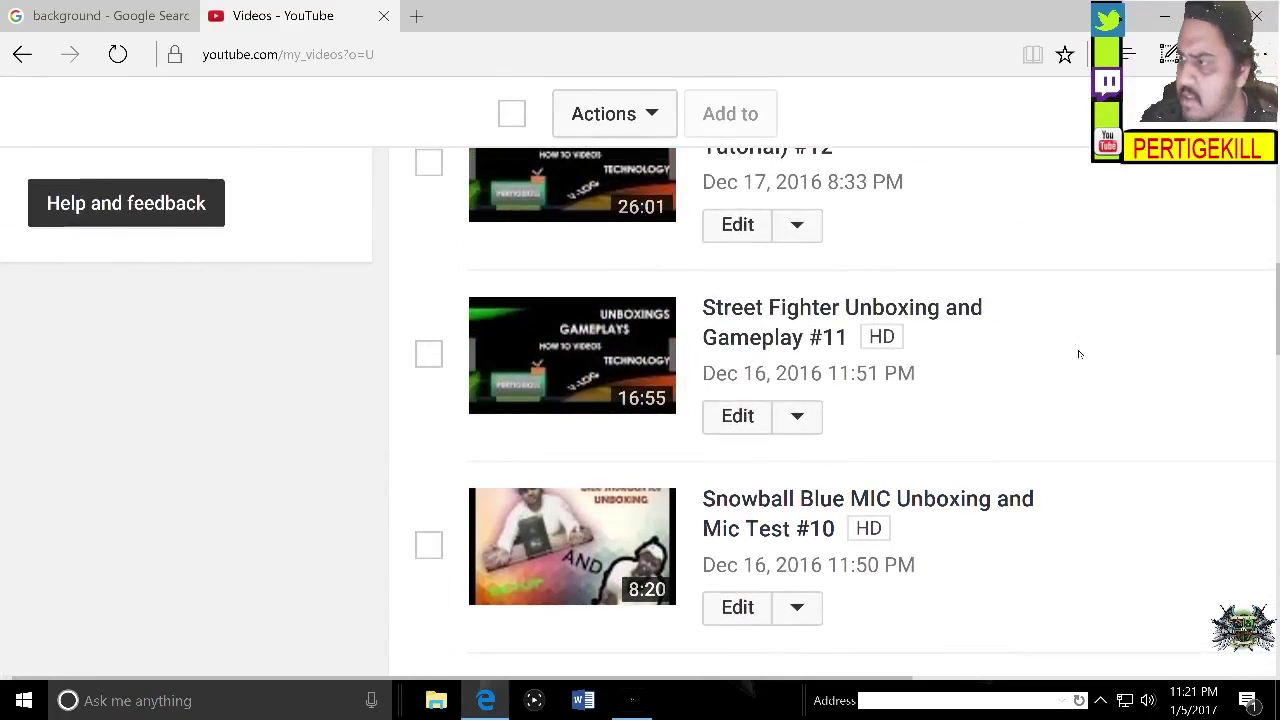
key(ctrl+minus)
key(ctrl+minus)
key(ctrl+minus)
scroll(419, 436, down, 2)
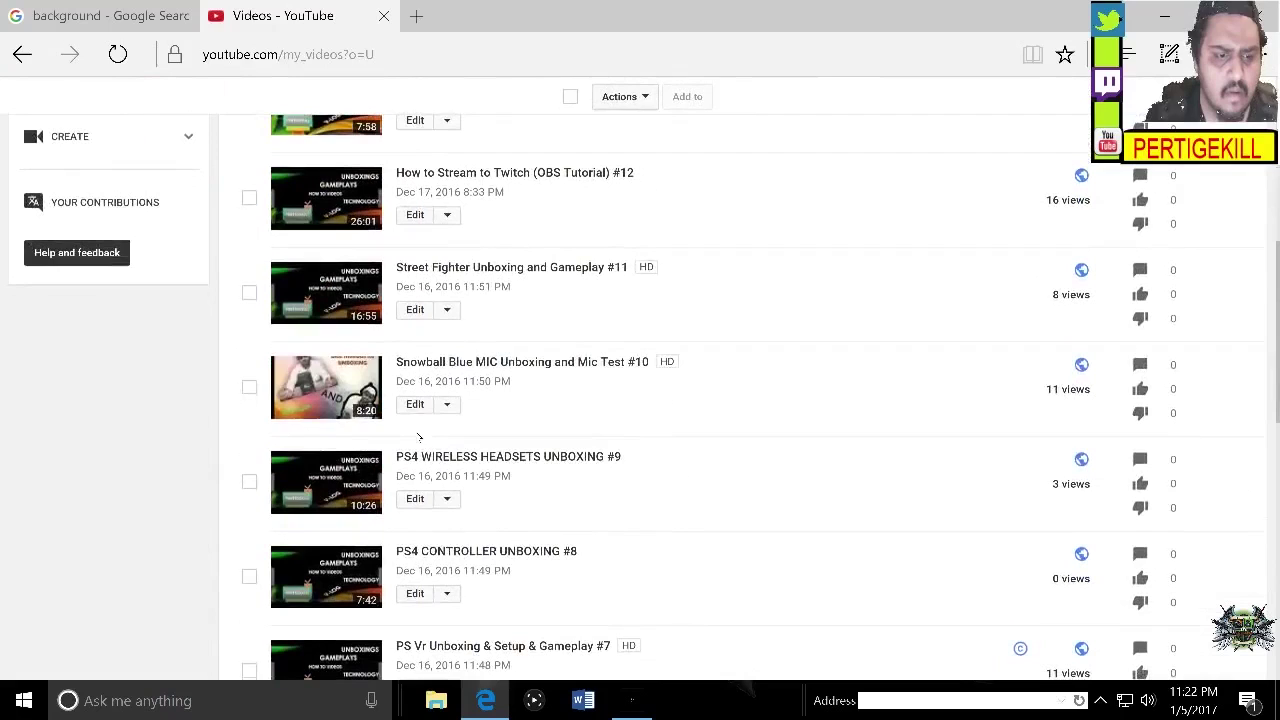
Zoom the list in and scroll to confirm Snowball Blue MIC shows the new thumbnail
key(ctrl+plus)
key(ctrl+plus)
key(ctrl+plus)
key(ctrl+plus)
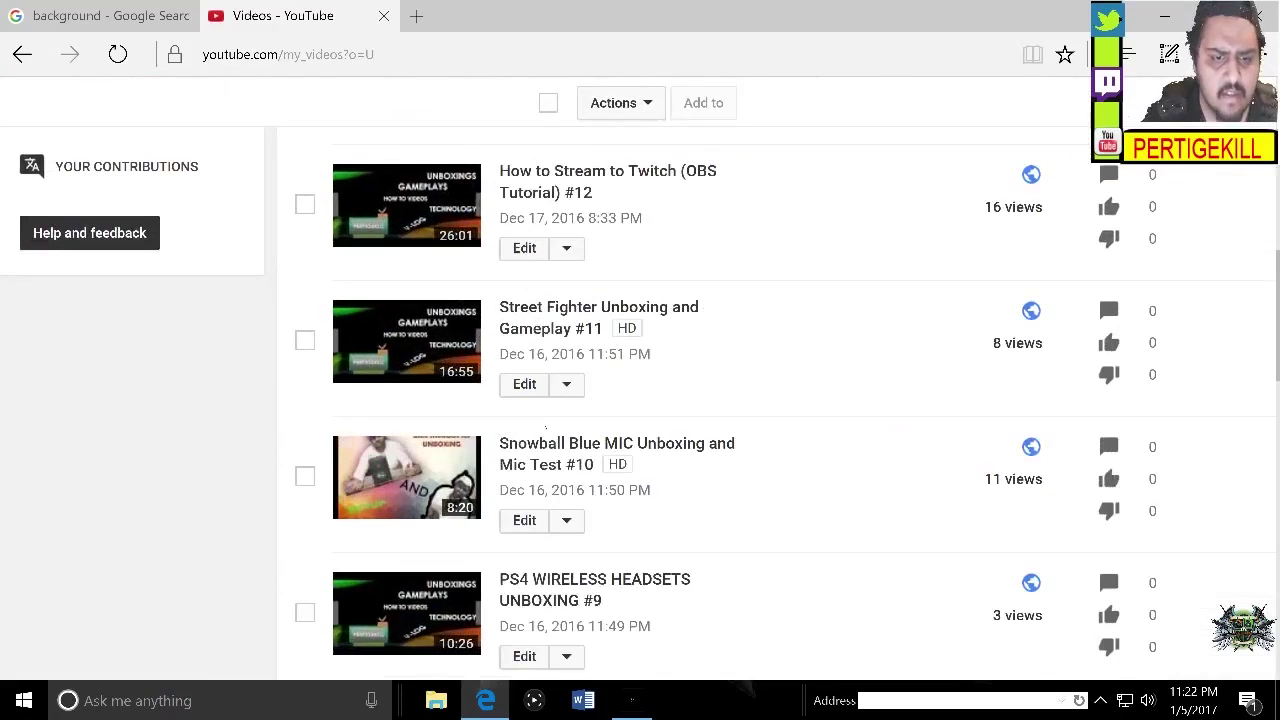
key(ctrl+plus)
key(ctrl+plus)
scroll(716, 285, down, 4)
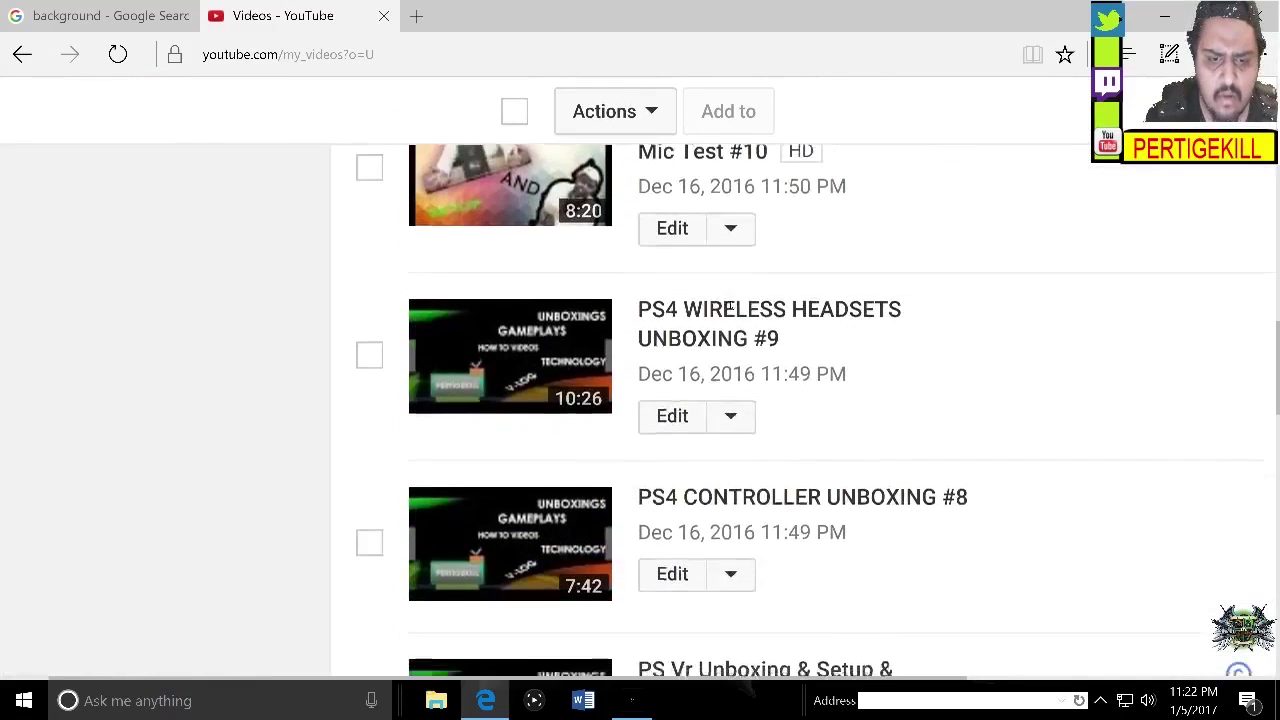
scroll(730, 303, up, 2)
key(ctrl+plus)
key(ctrl+plus)
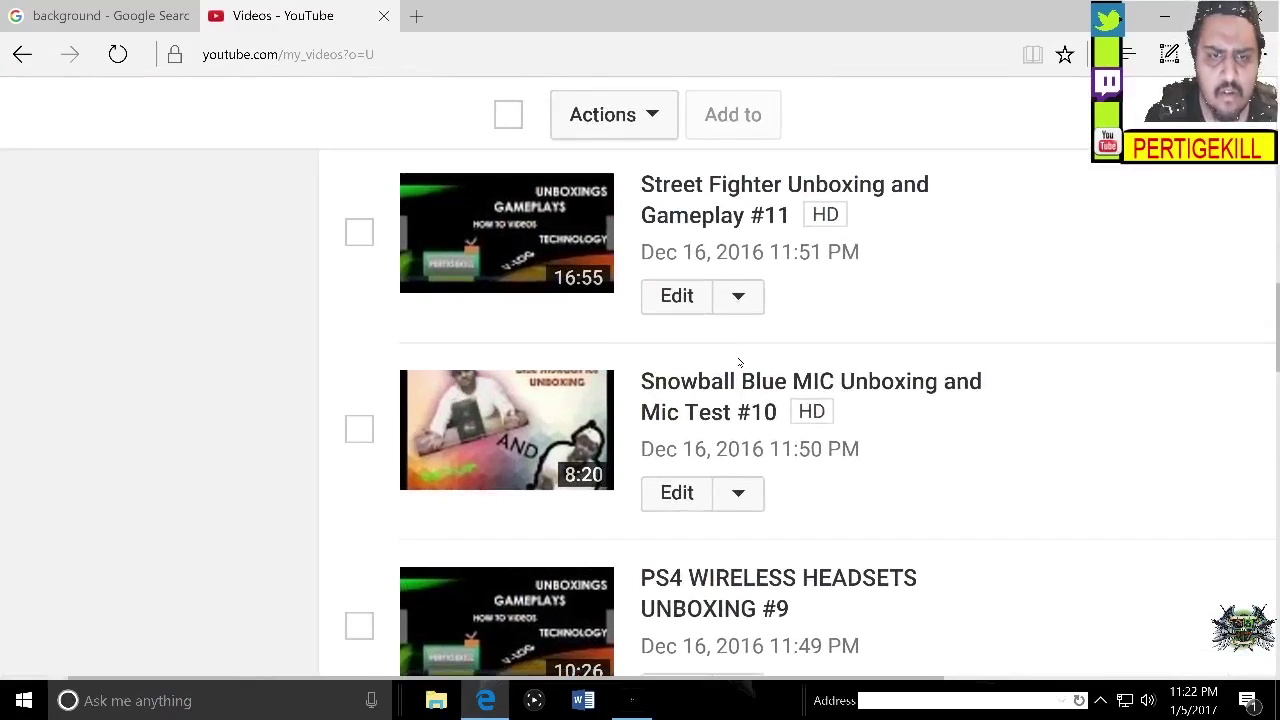
key(ctrl+plus)
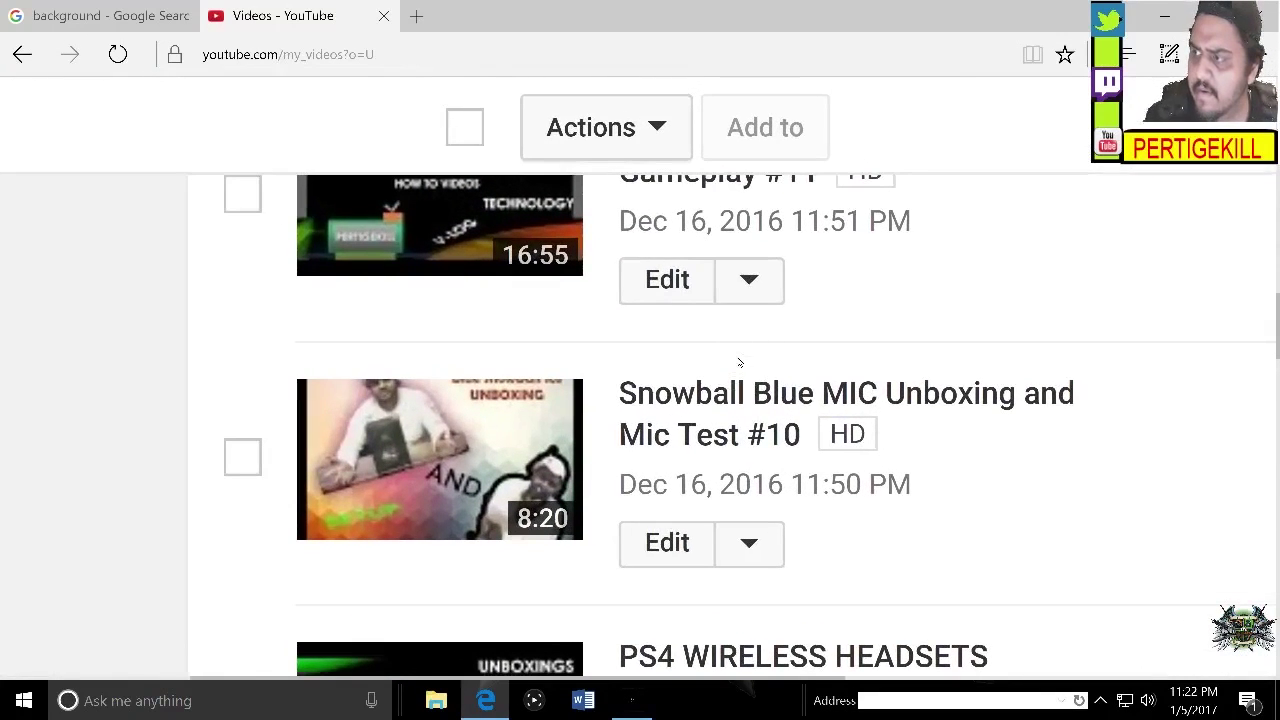
scroll(656, 370, up, 3)
scroll(540, 360, down, 1)
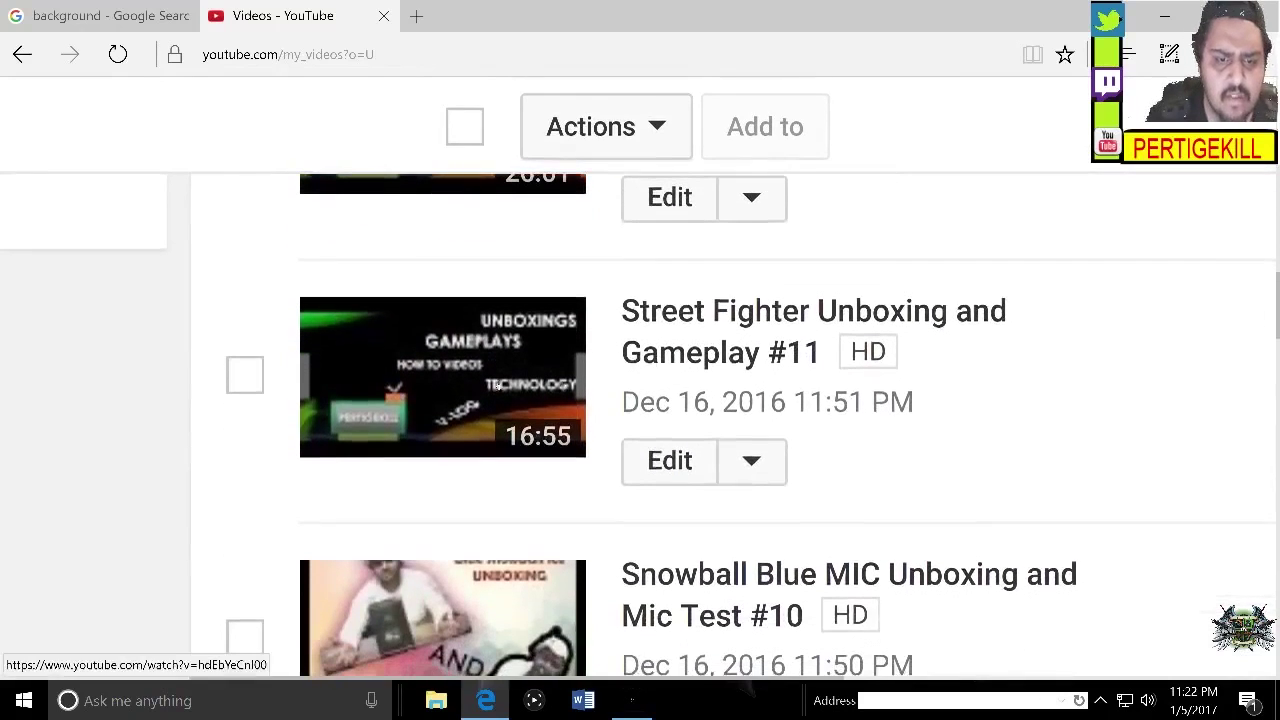
scroll(417, 345, down, 4)
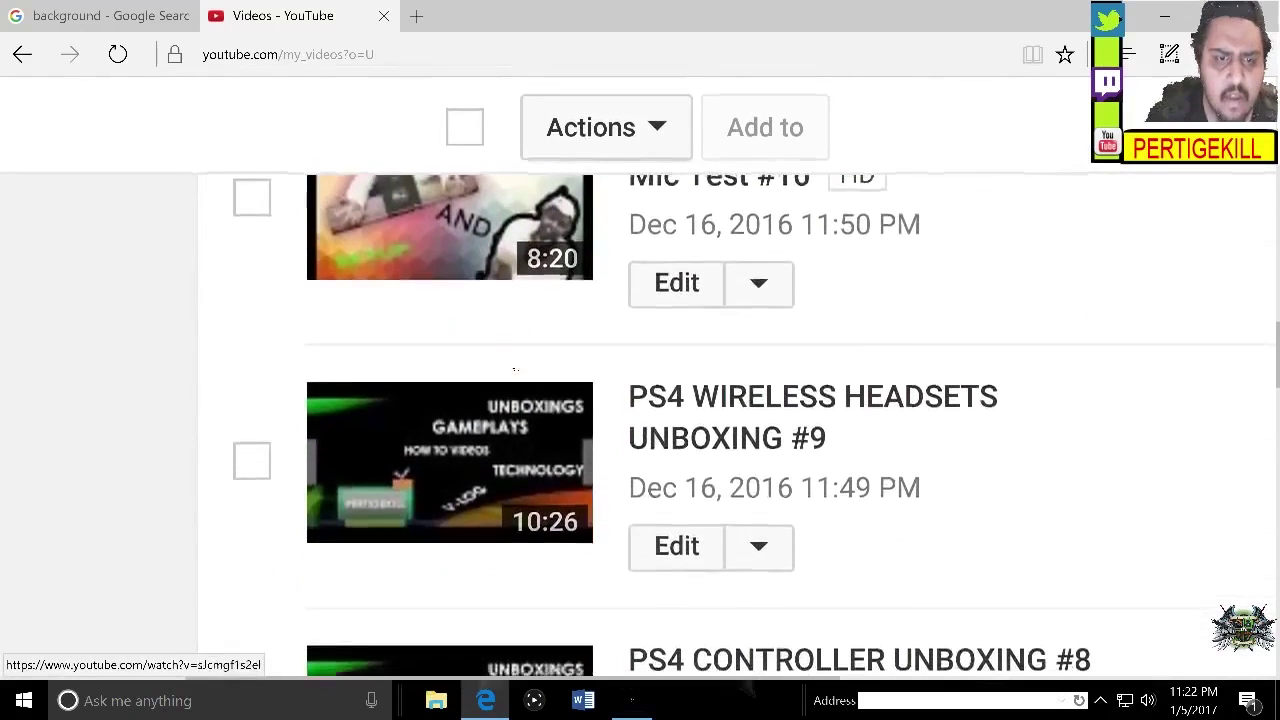
scroll(500, 378, up, 3)
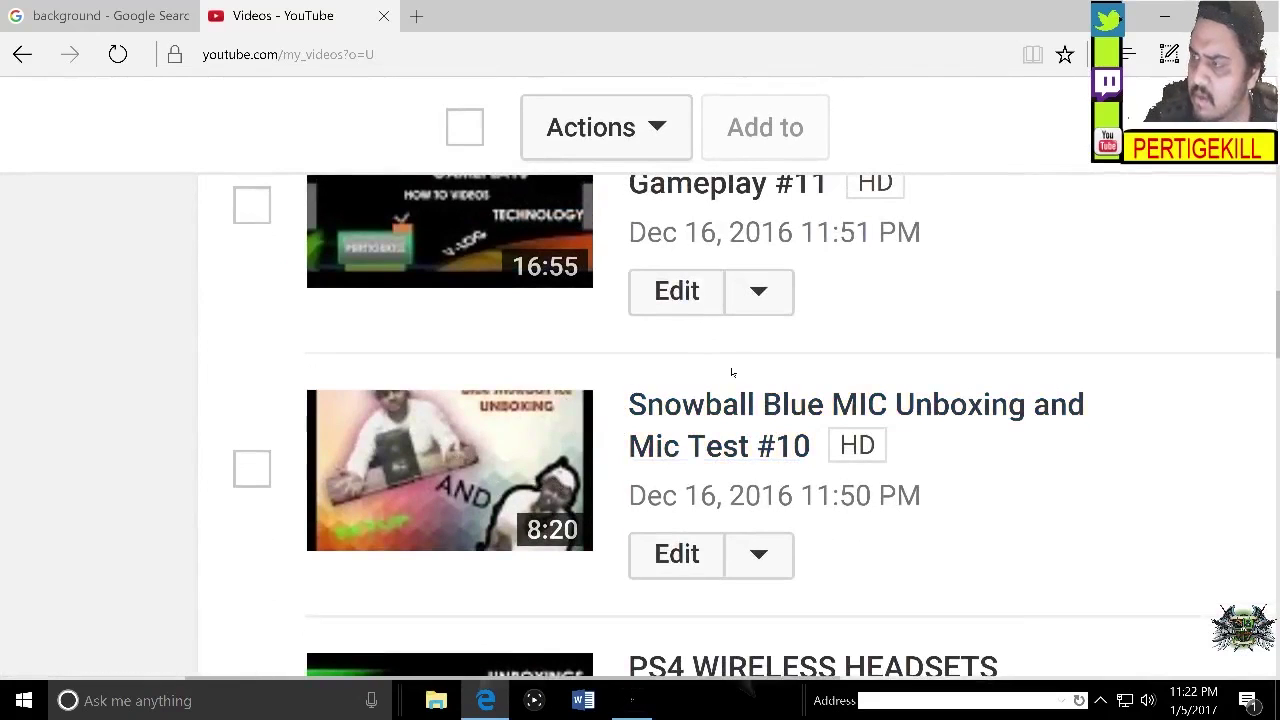
scroll(732, 372, up, 4)
scroll(775, 340, down, 2)
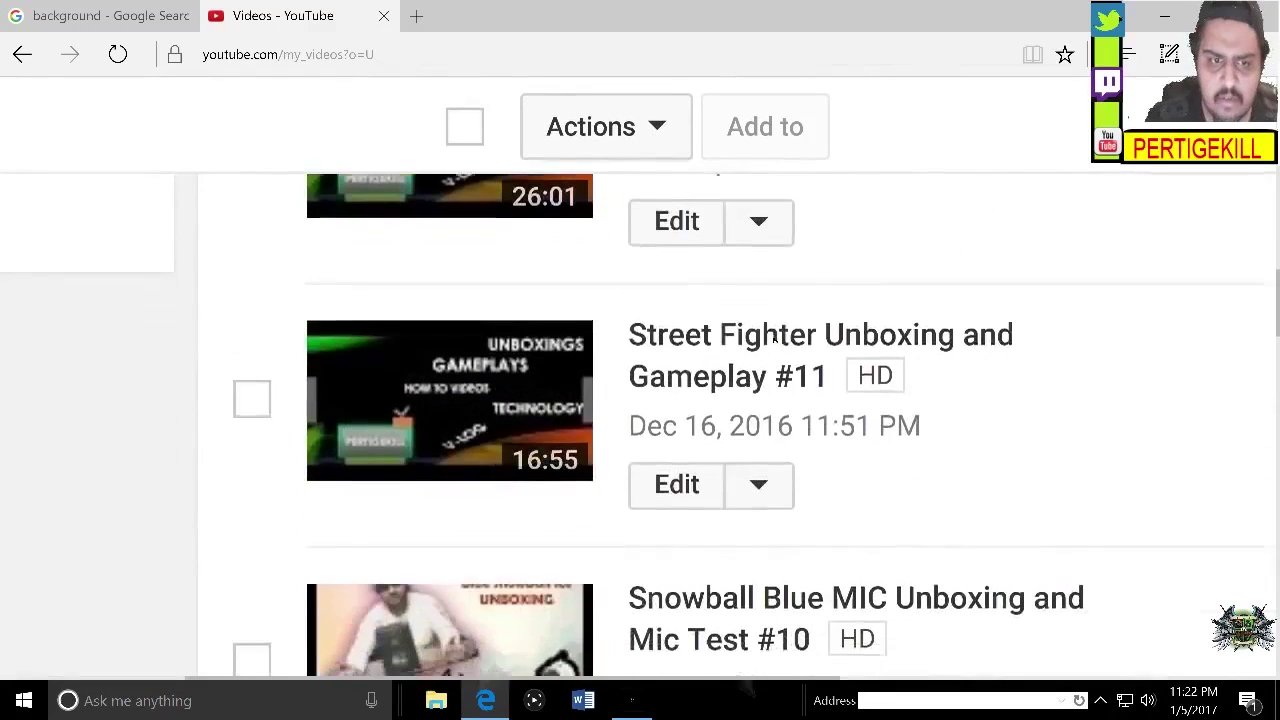
scroll(775, 340, down, 6)
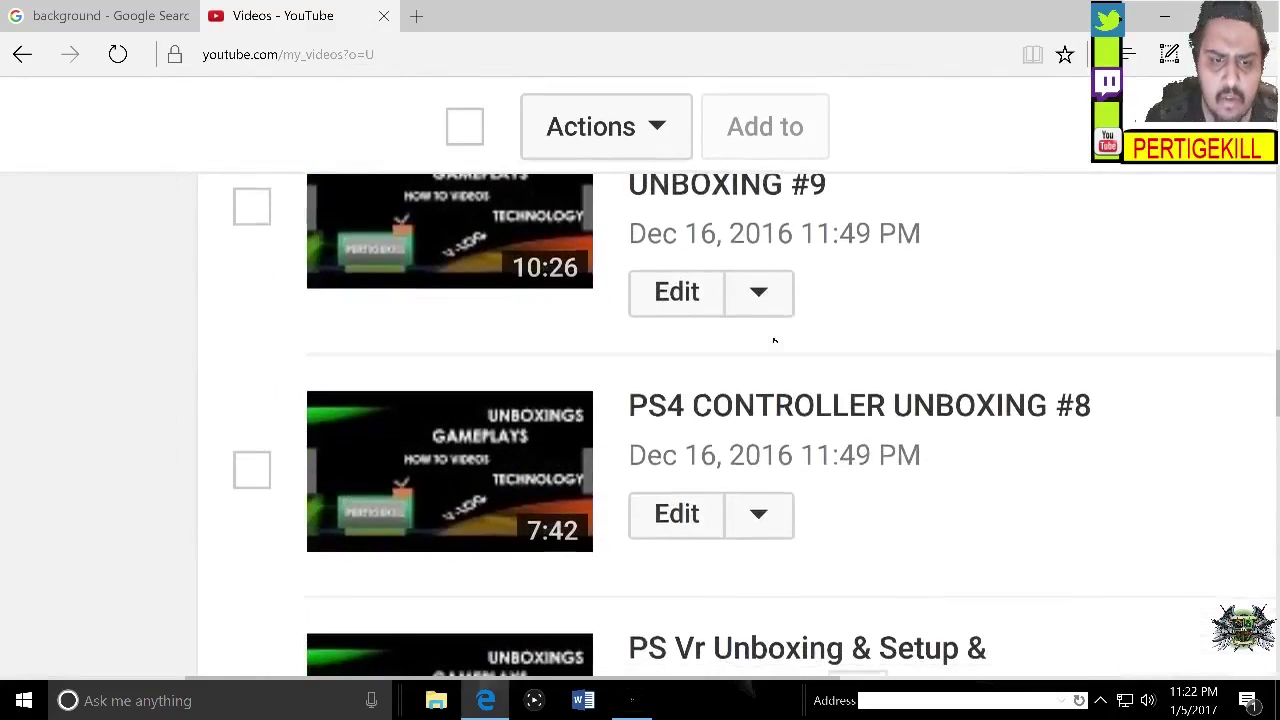
scroll(774, 341, down, 6)
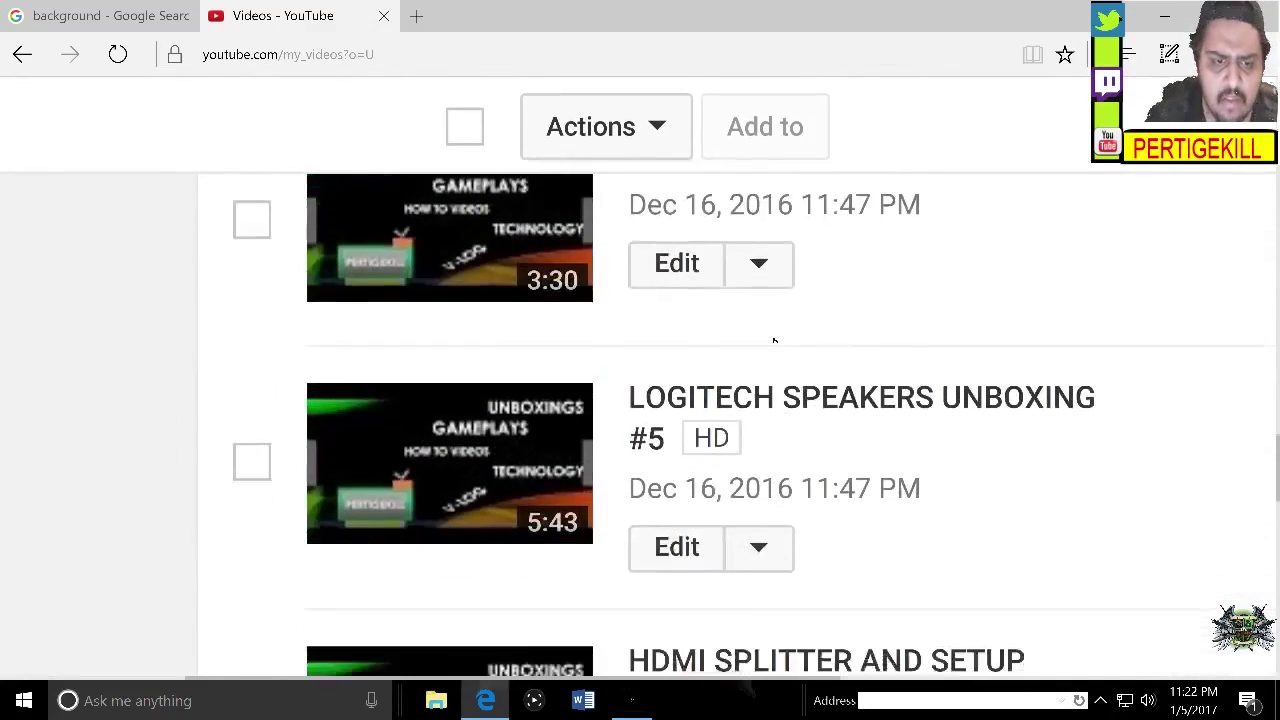
scroll(774, 341, down, 1)
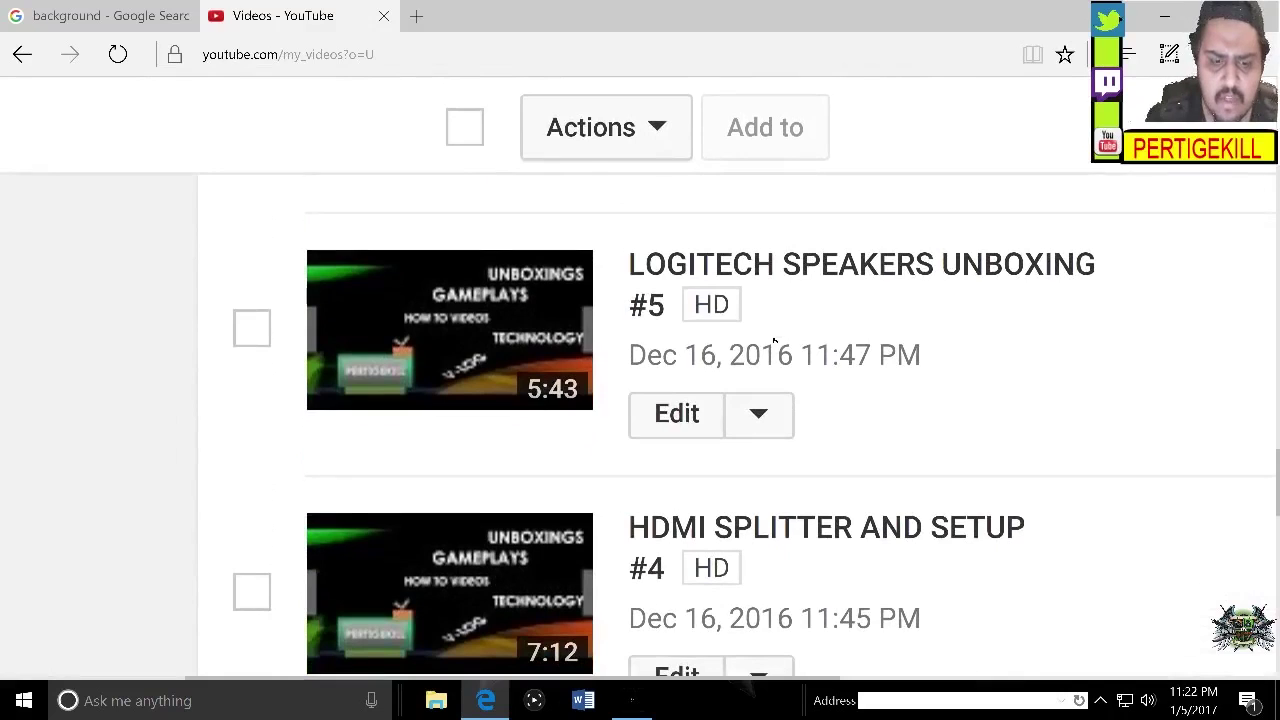
scroll(774, 341, up, 9)
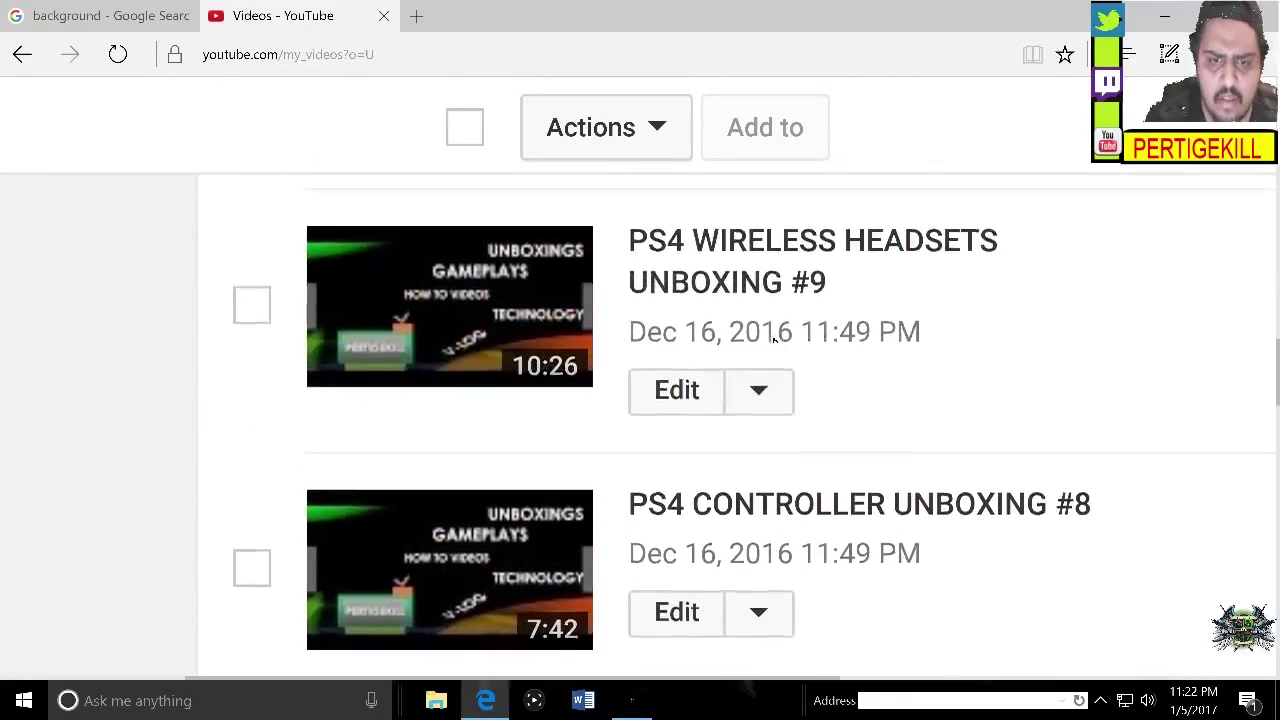
scroll(774, 341, up, 4)
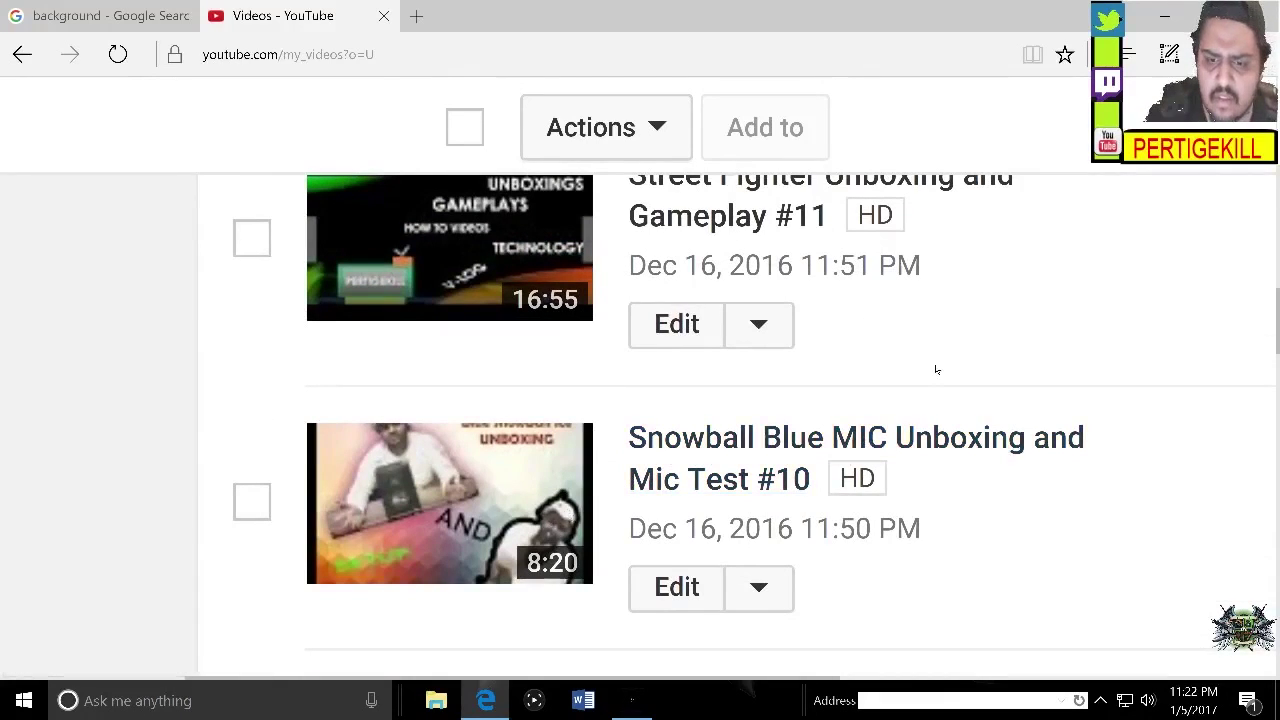
scroll(936, 370, down, 1)
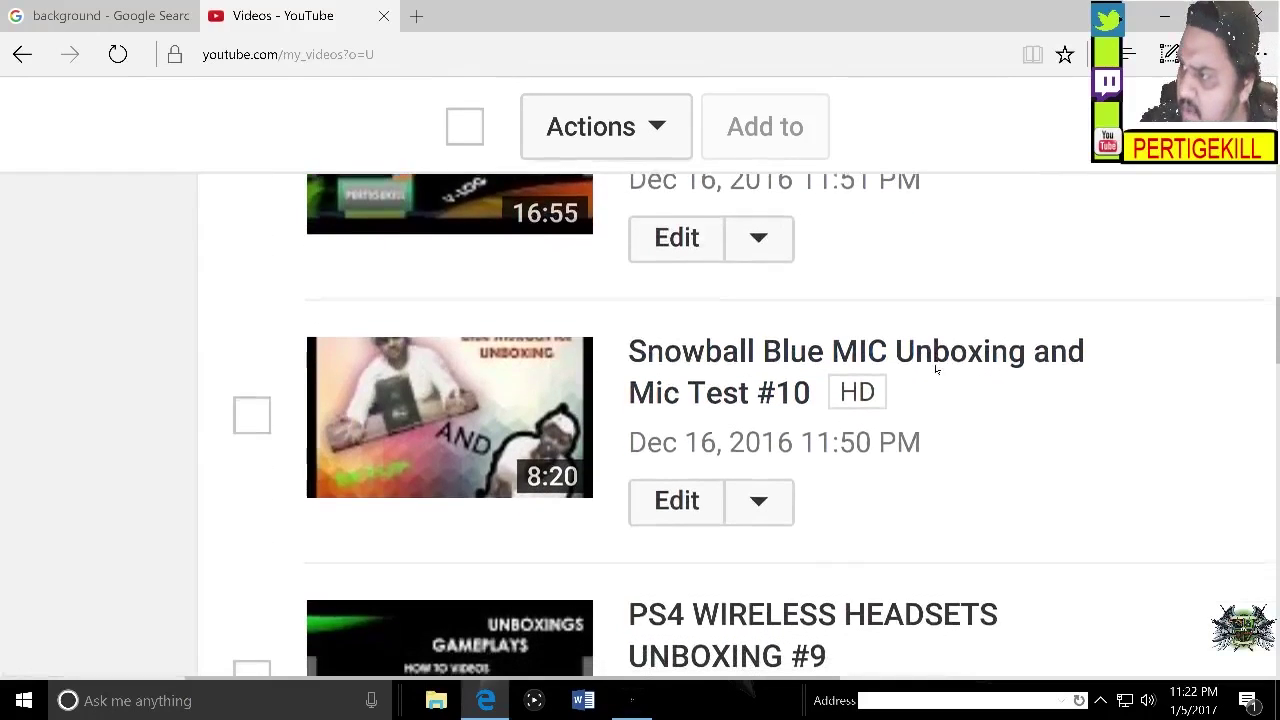
scroll(936, 370, up, 1)
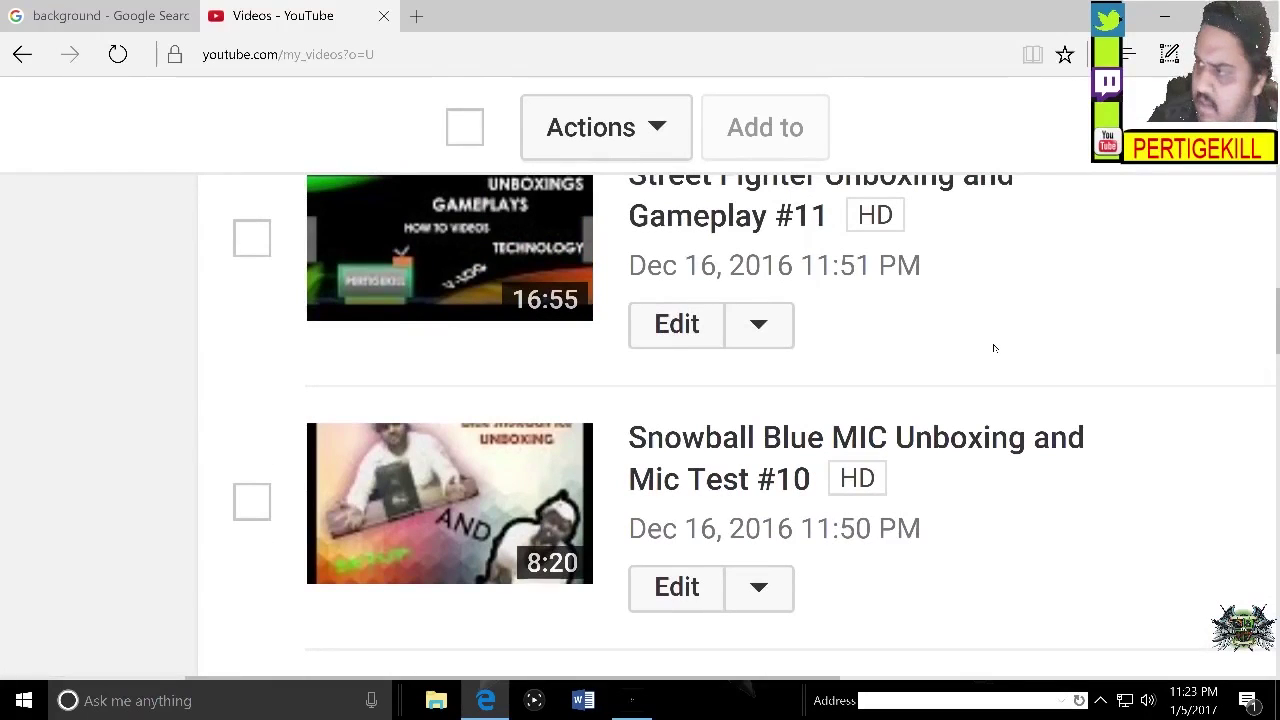
scroll(945, 348, down, 1)
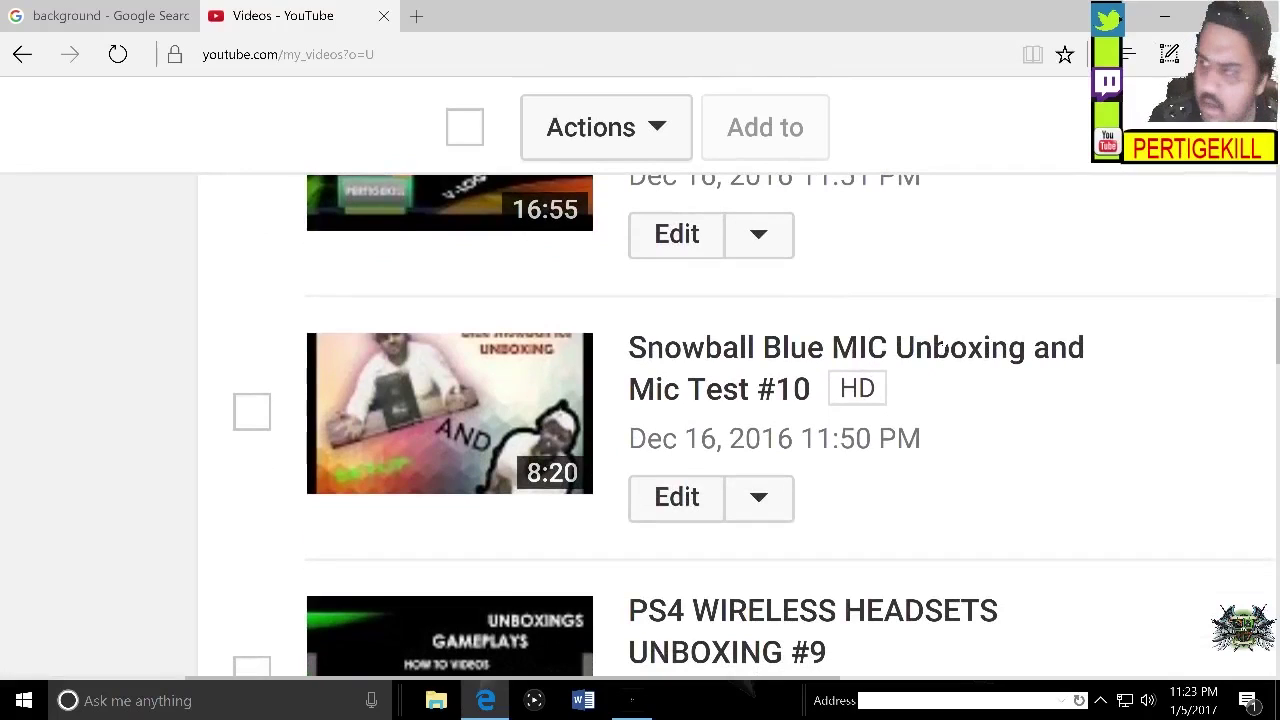
scroll(940, 345, up, 1)
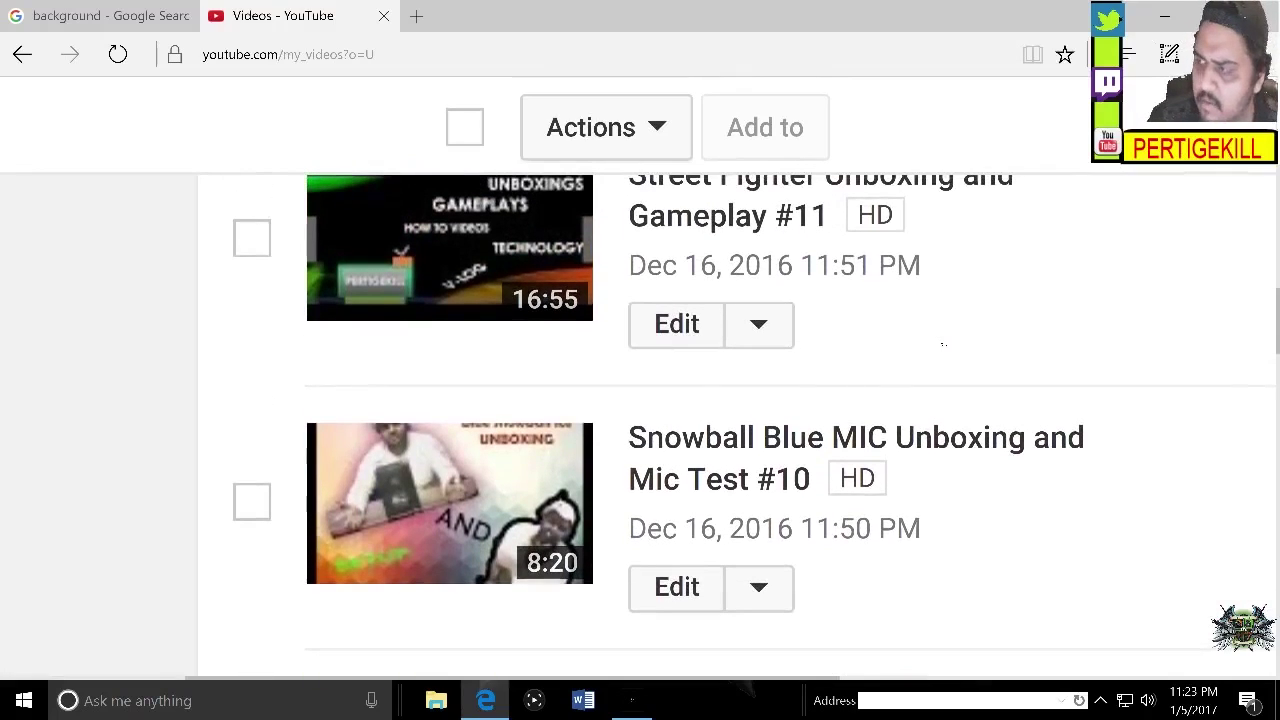